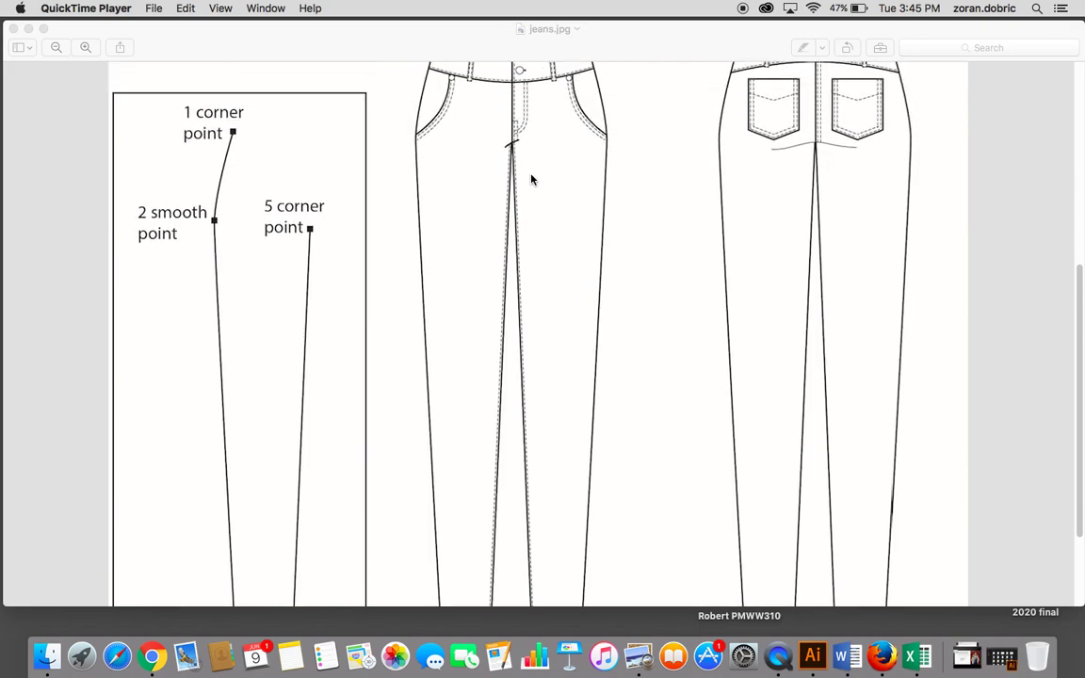
Step: Examine the numbered corner and smooth point diagram of the pant leg and the construction notes in jeans.jpg, and minimize the image window
scroll(315, 237, down, 1)
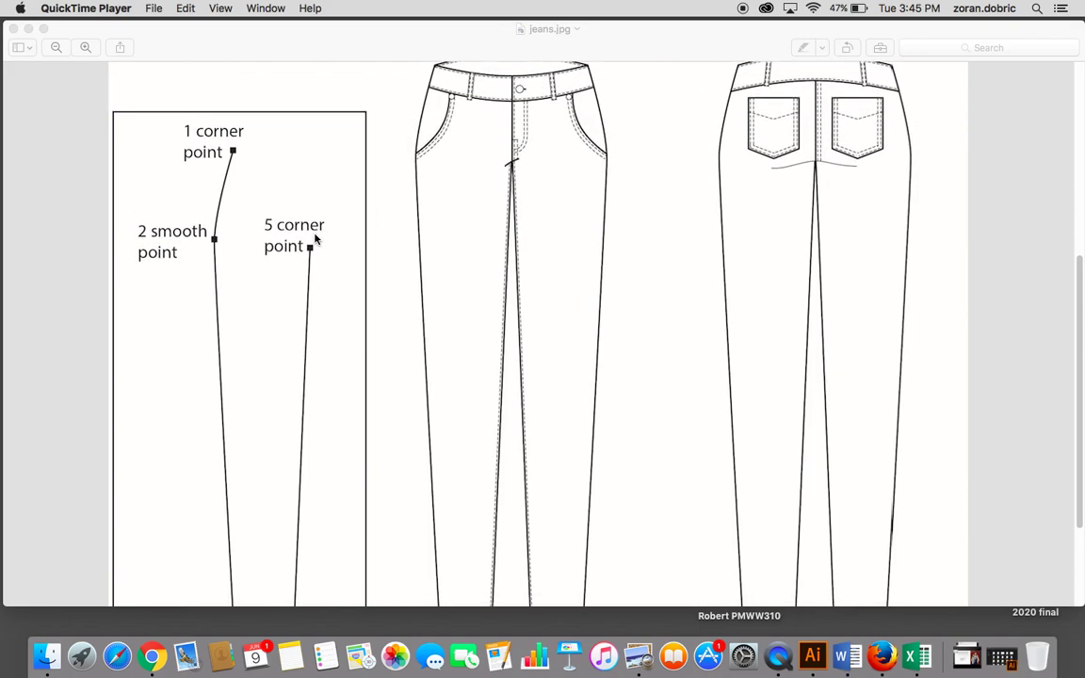
scroll(253, 258, down, 1)
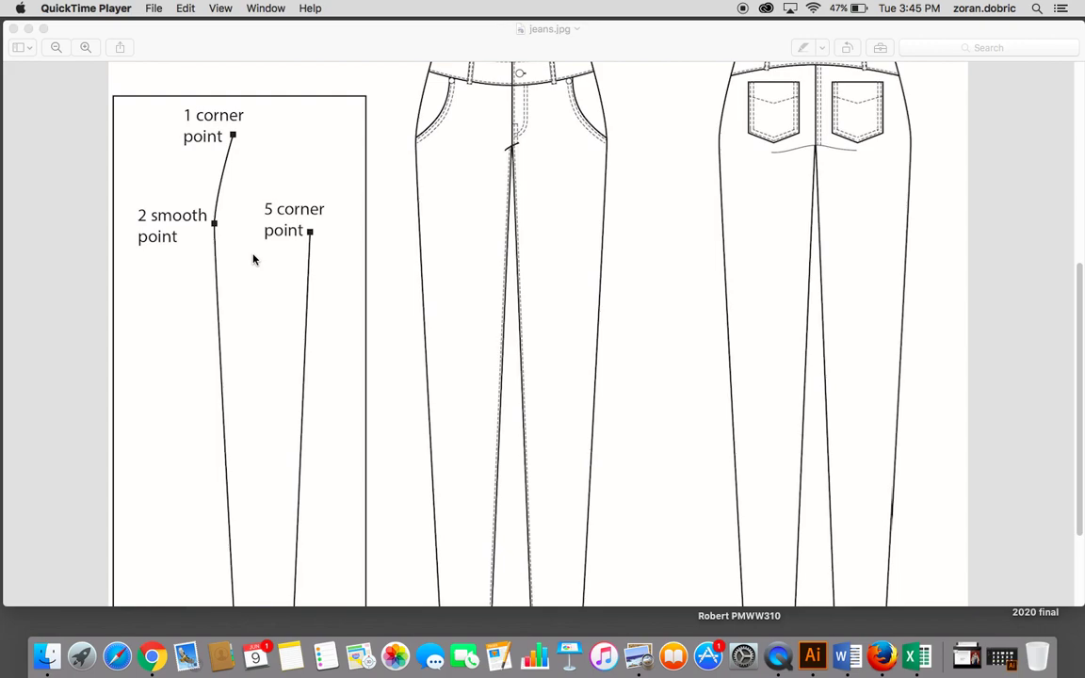
scroll(253, 258, down, 5)
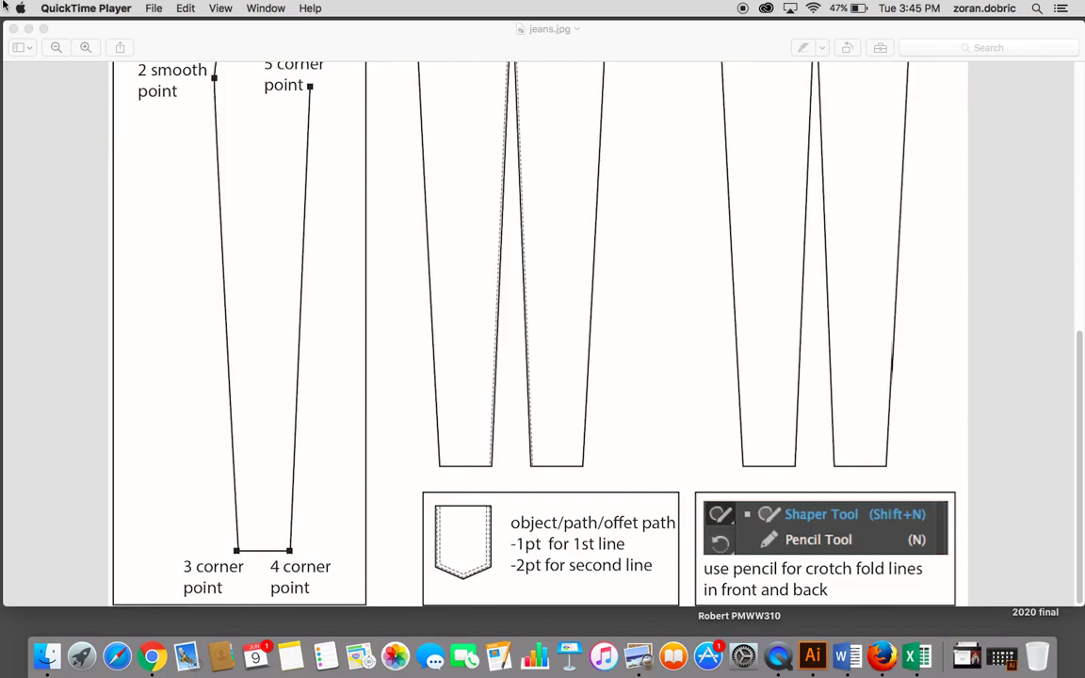
click(28, 29)
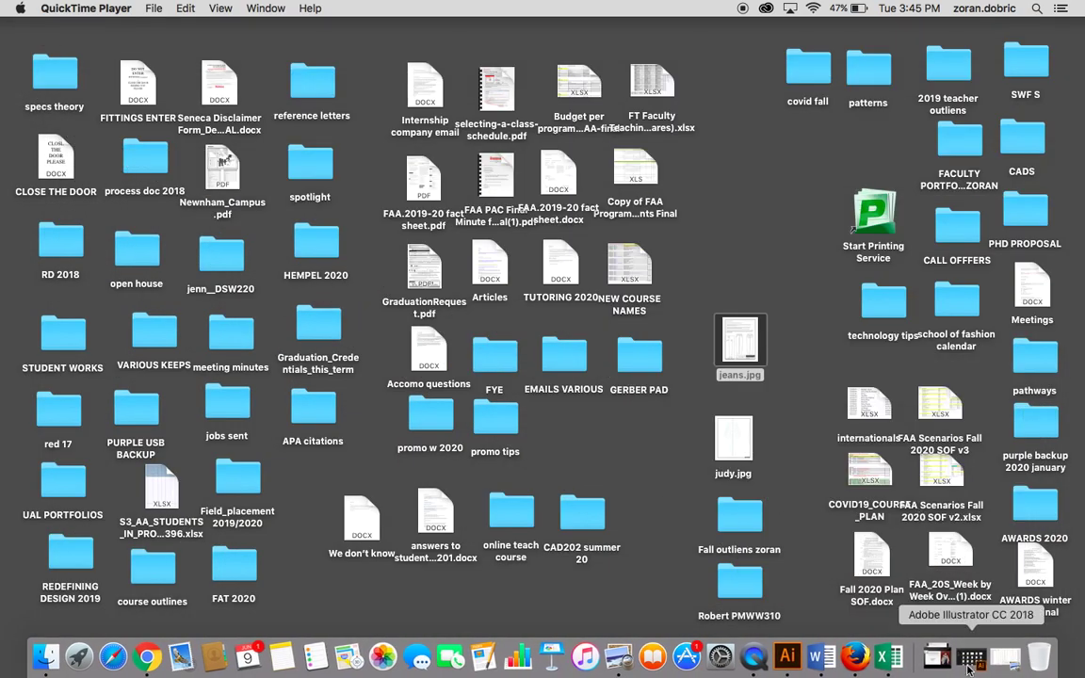
Step: Switch to Adobe Illustrator and create a new portrait Letter print document, 612 x 792 pt
click(969, 659)
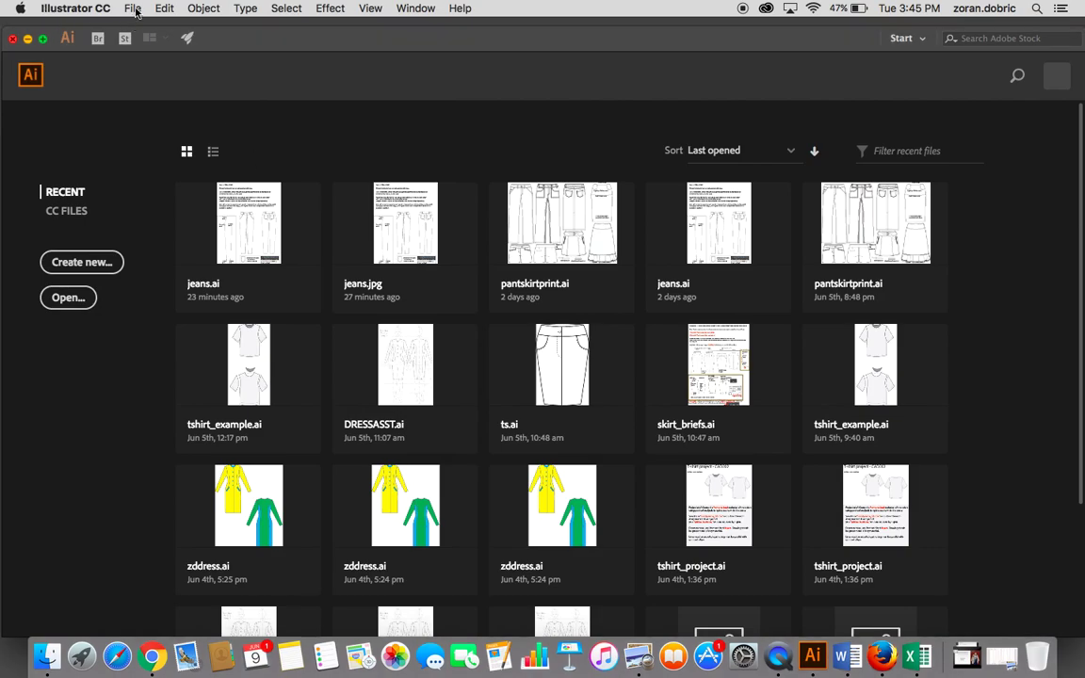
click(132, 9)
click(146, 26)
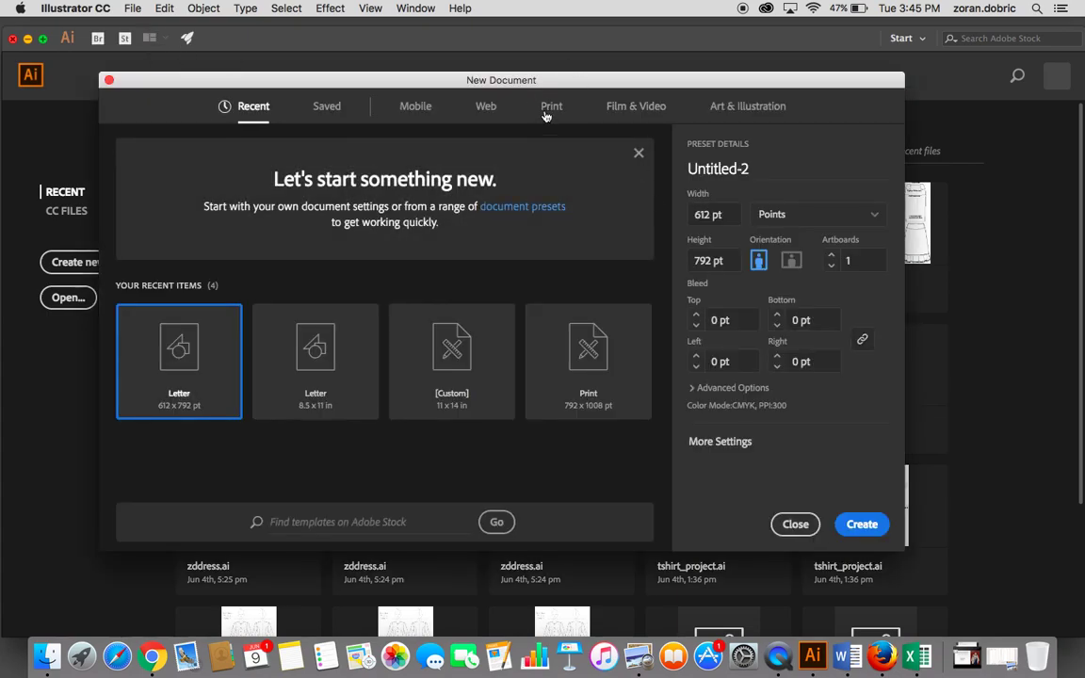
click(553, 108)
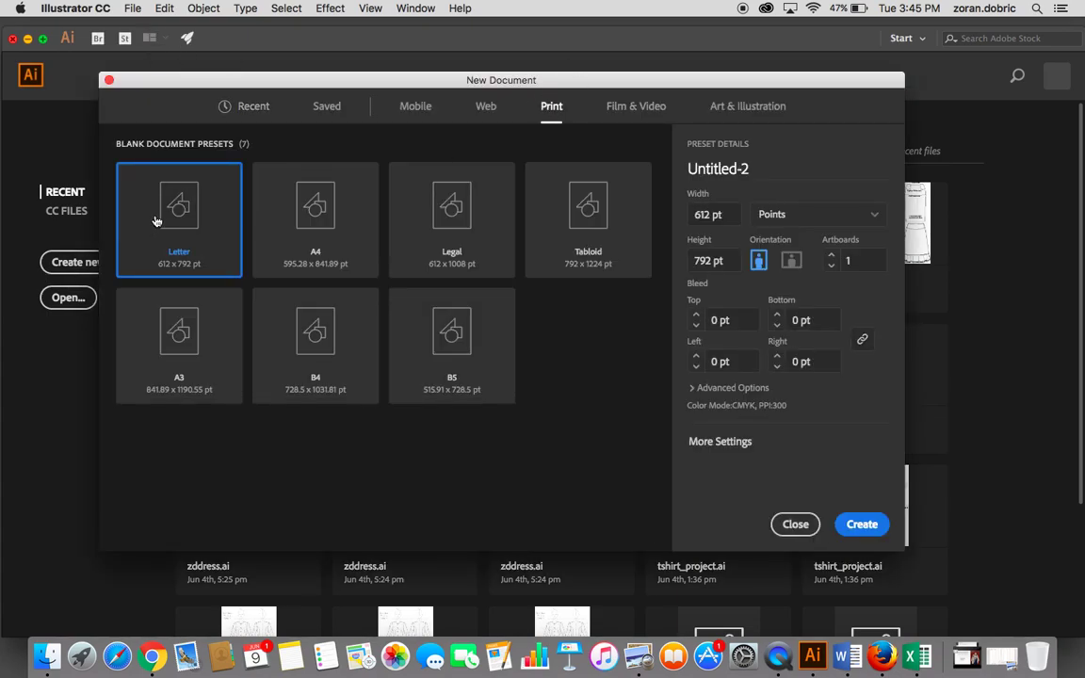
click(863, 524)
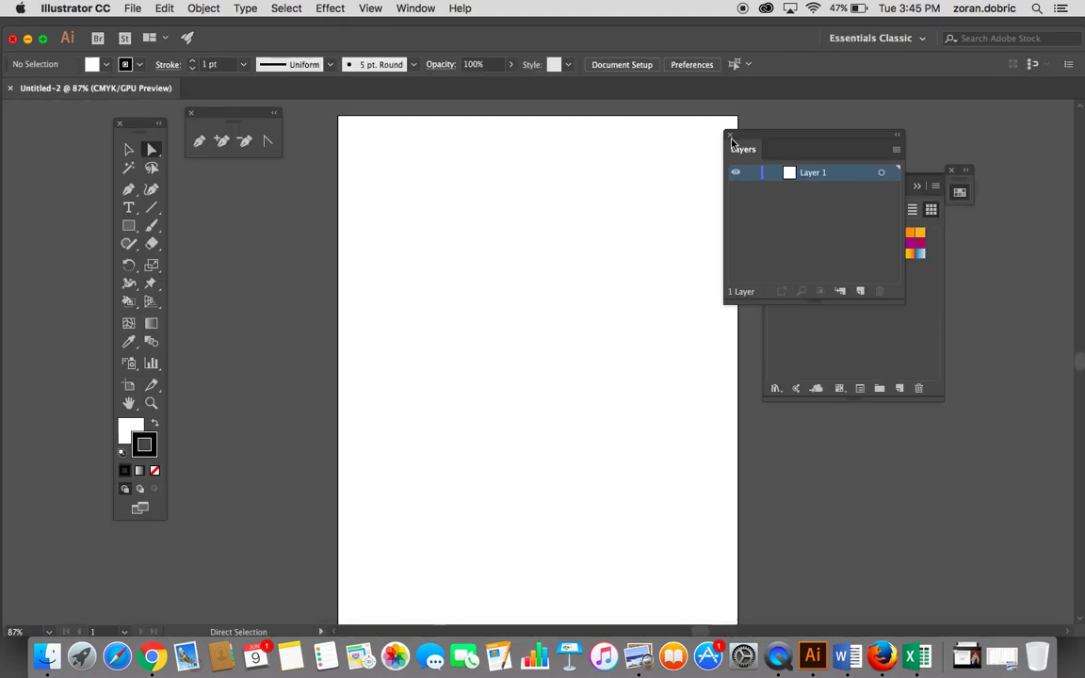
Step: Move the Swatches panel out from behind the Layers panel and reposition the Layers panel beside the artboard
click(912, 244)
drag(842, 182, 922, 394)
drag(773, 141, 780, 165)
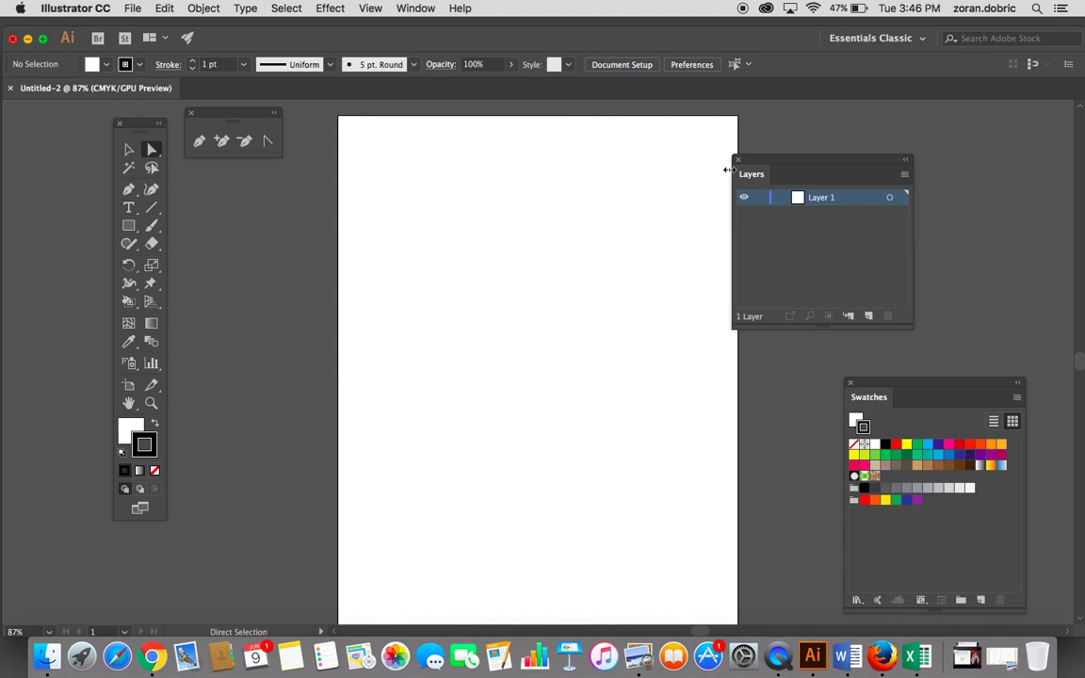
Step: Place judy.jpg from the Desktop into the document as a template
click(133, 7)
click(186, 232)
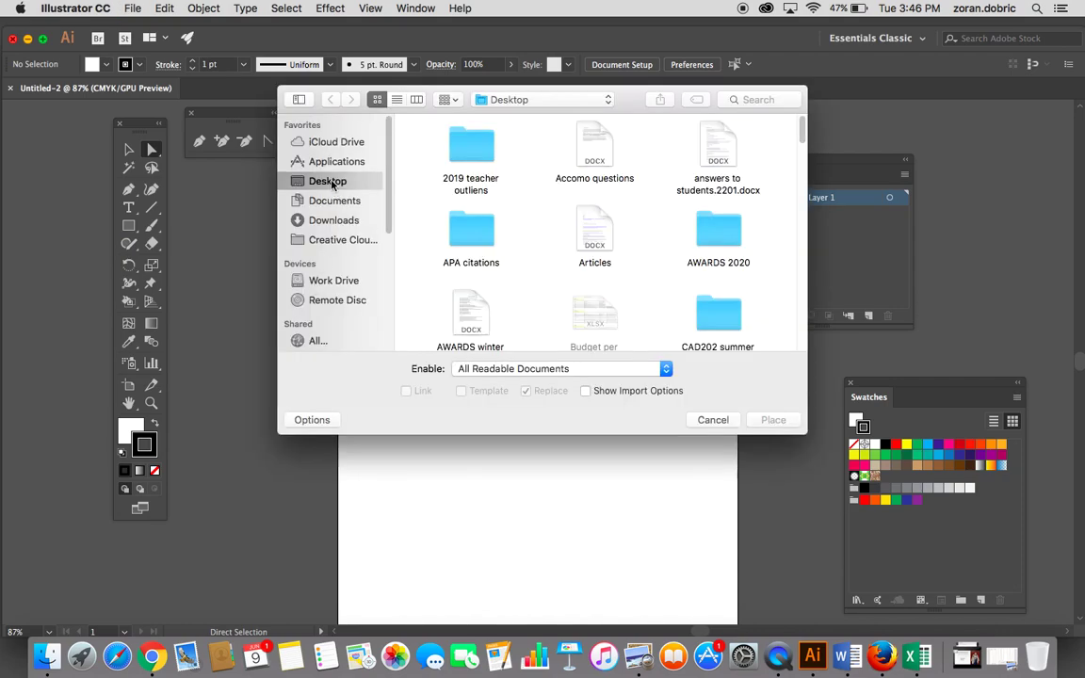
scroll(587, 264, down, 4)
scroll(588, 263, down, 2)
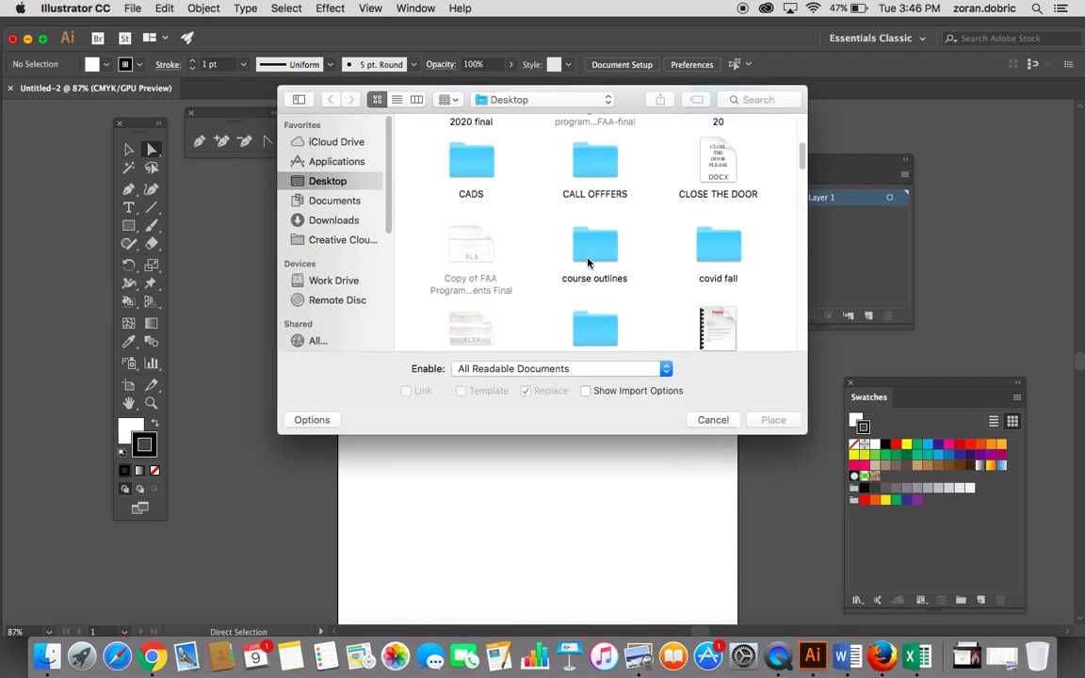
scroll(581, 227, down, 6)
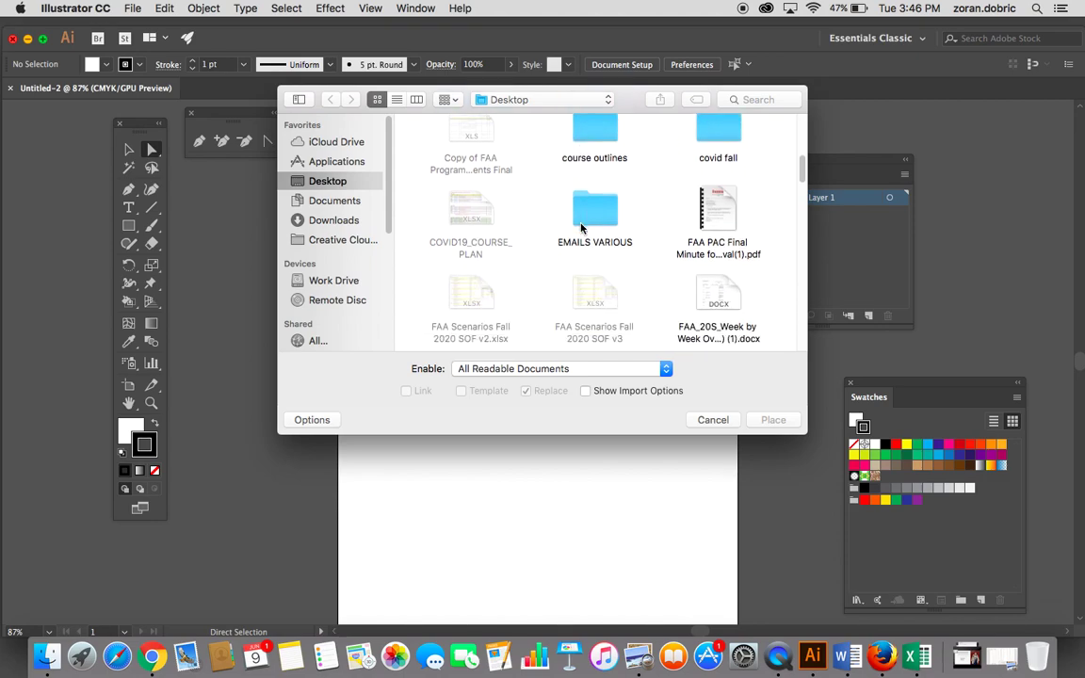
scroll(584, 254, down, 5)
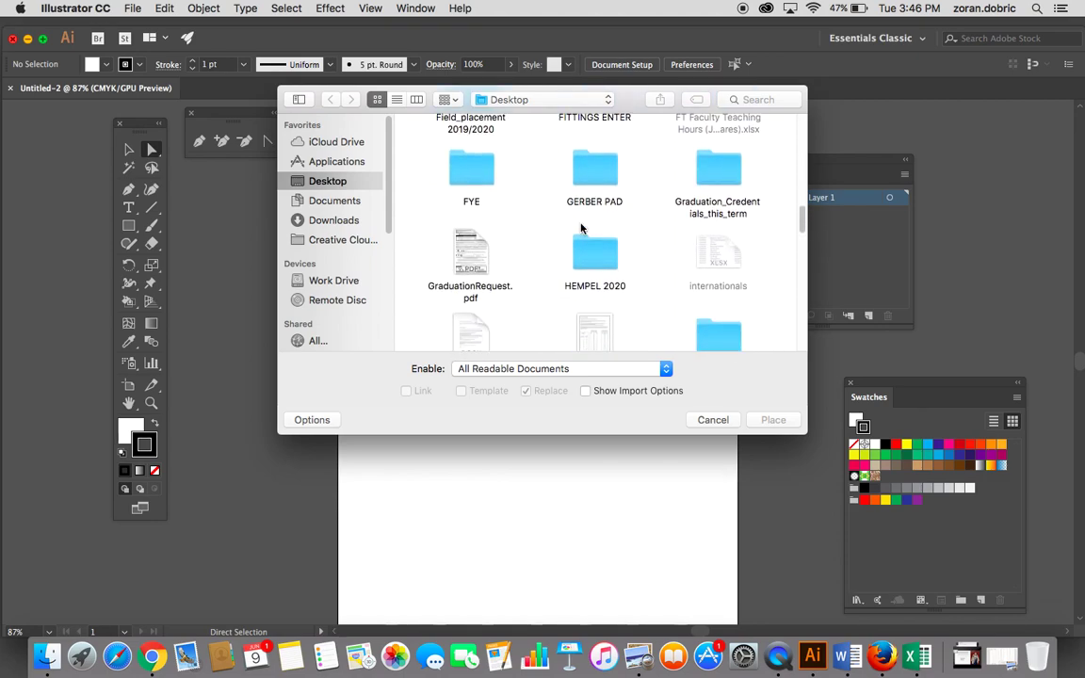
click(591, 301)
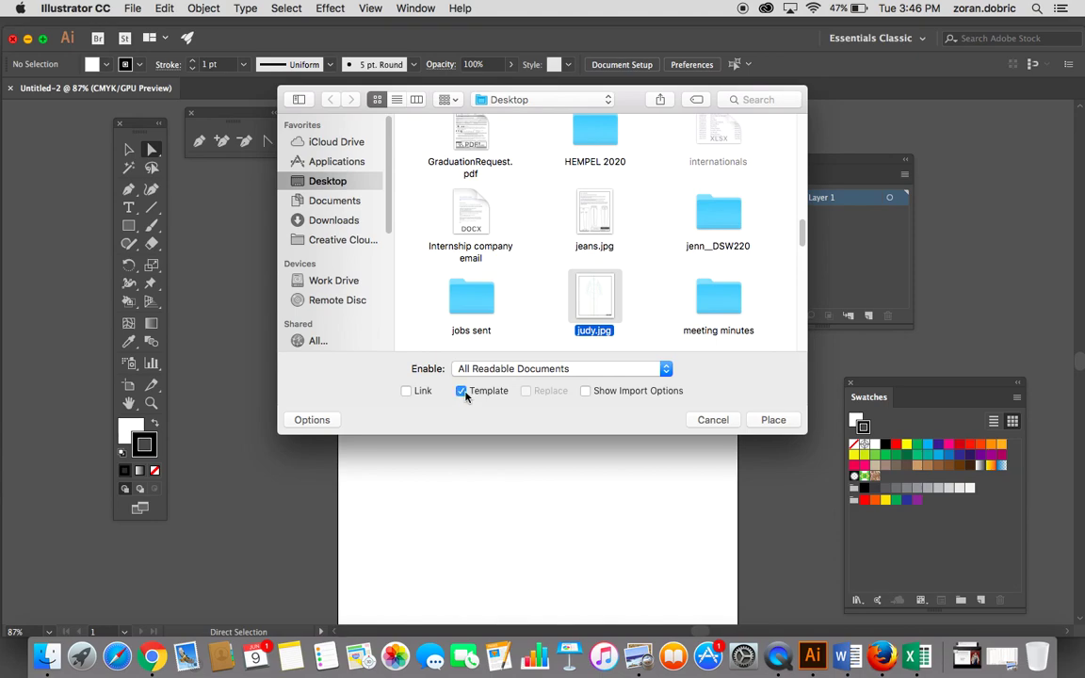
click(774, 420)
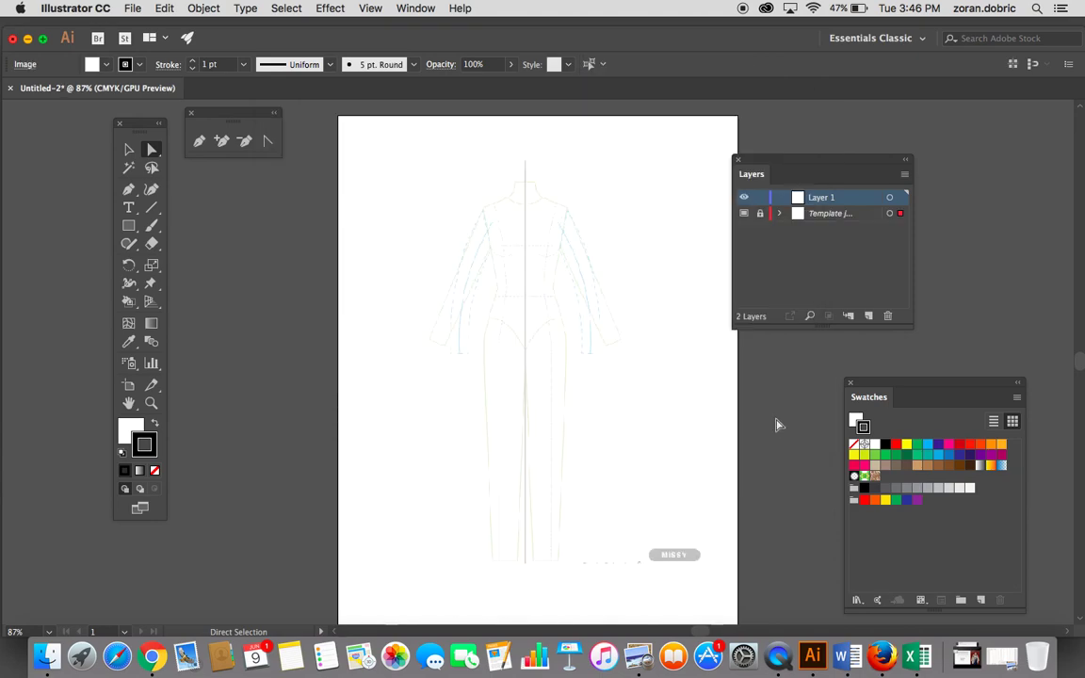
Step: Rename Layer 1 as "jeans"
double_click(821, 198)
text(J)
text(u)
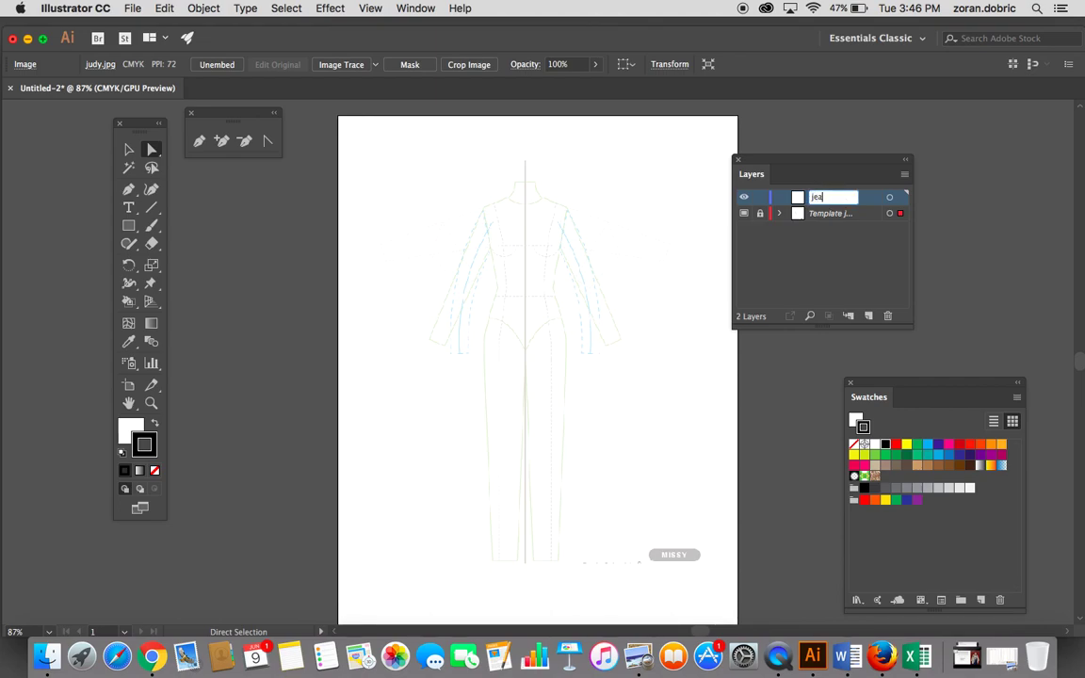
key(Return)
Step: Rename the template layer as "judy" and make the jeans layer active
double_click(828, 214)
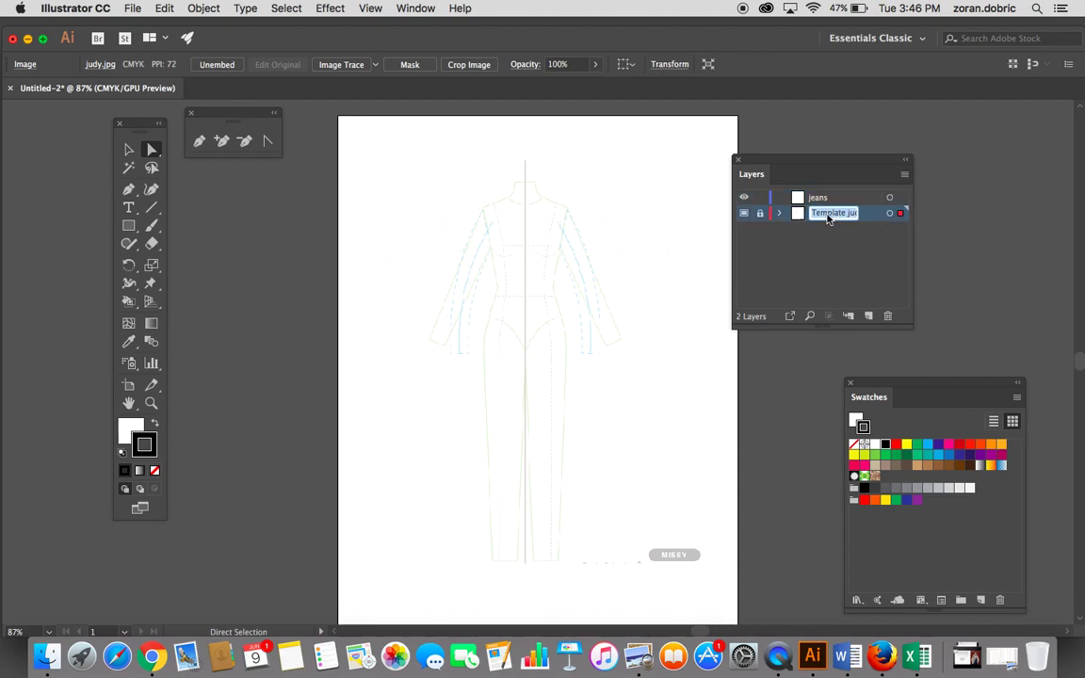
text(judy)
key(Return)
click(830, 198)
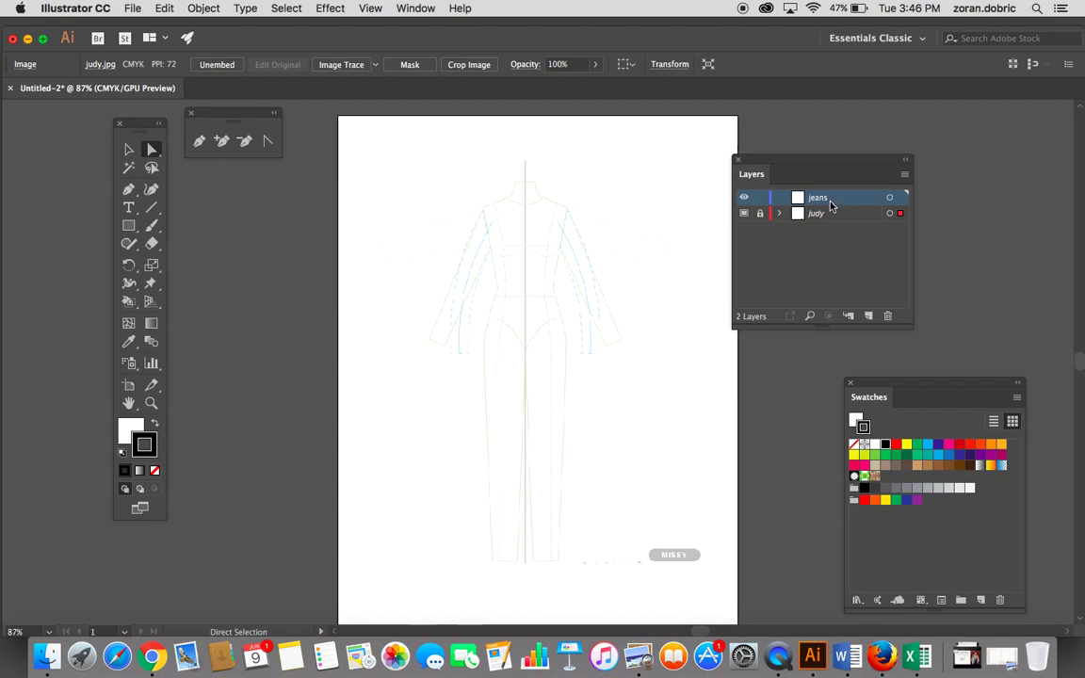
Step: Deselect the template image and set the drawing attributes to no fill with a 1 pt black stroke
click(151, 403)
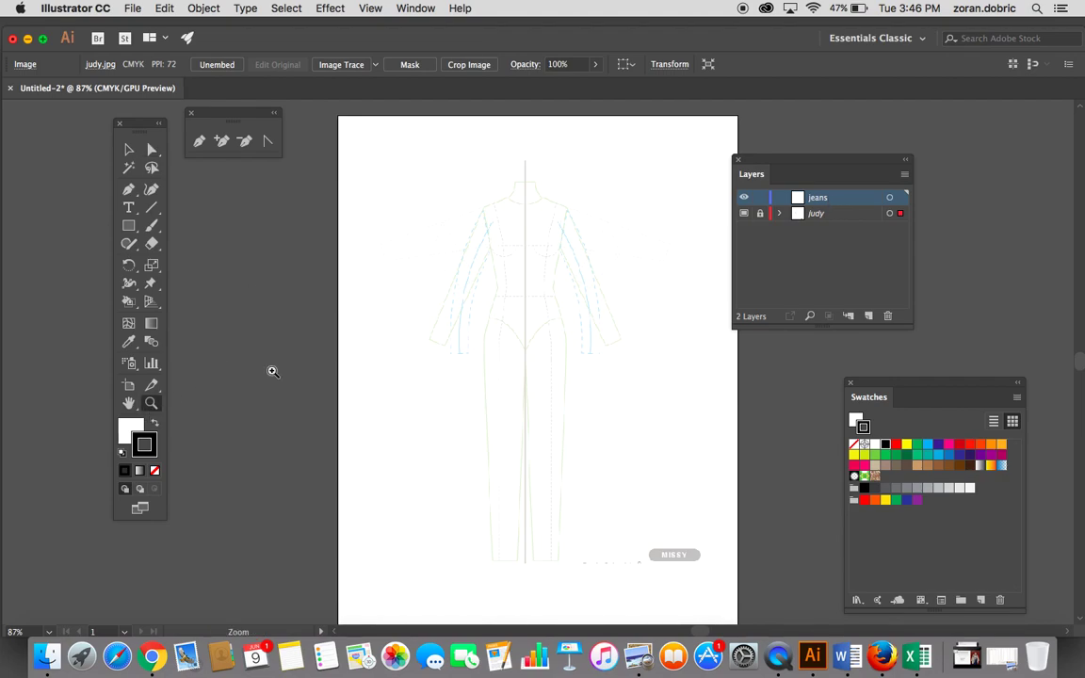
click(545, 381)
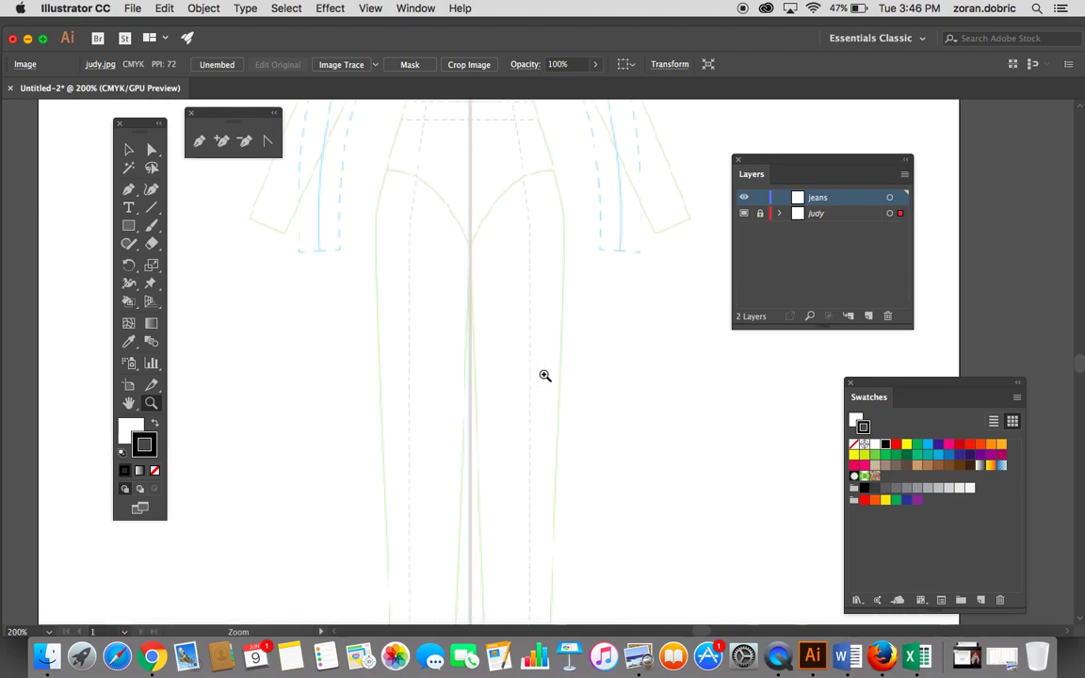
drag(545, 375, 545, 376)
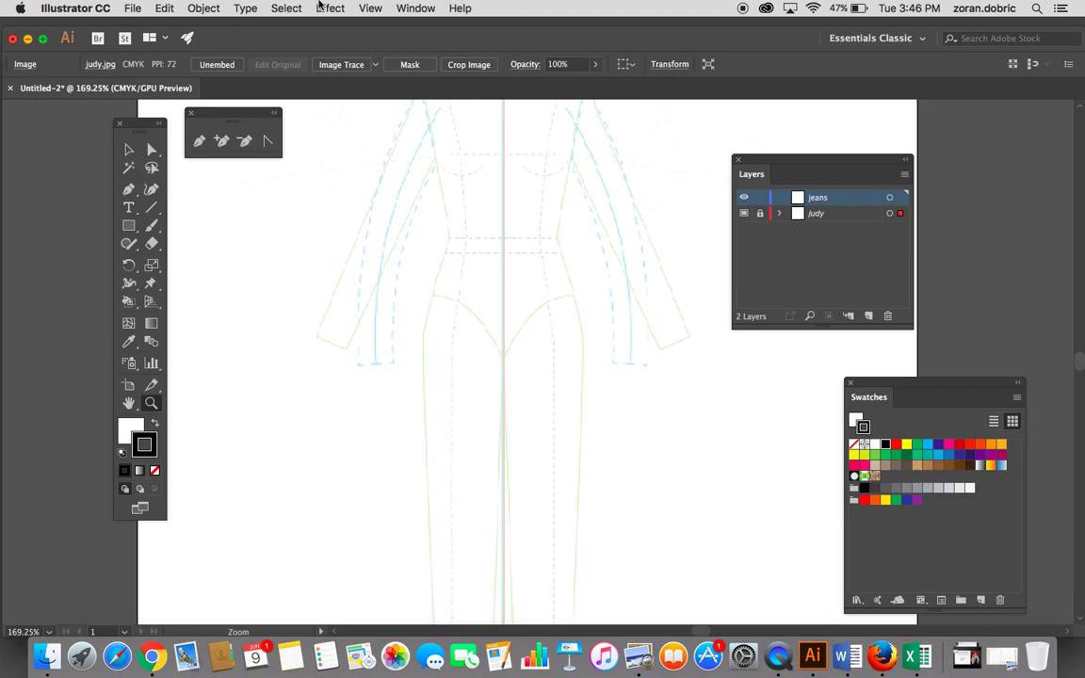
click(129, 149)
click(268, 221)
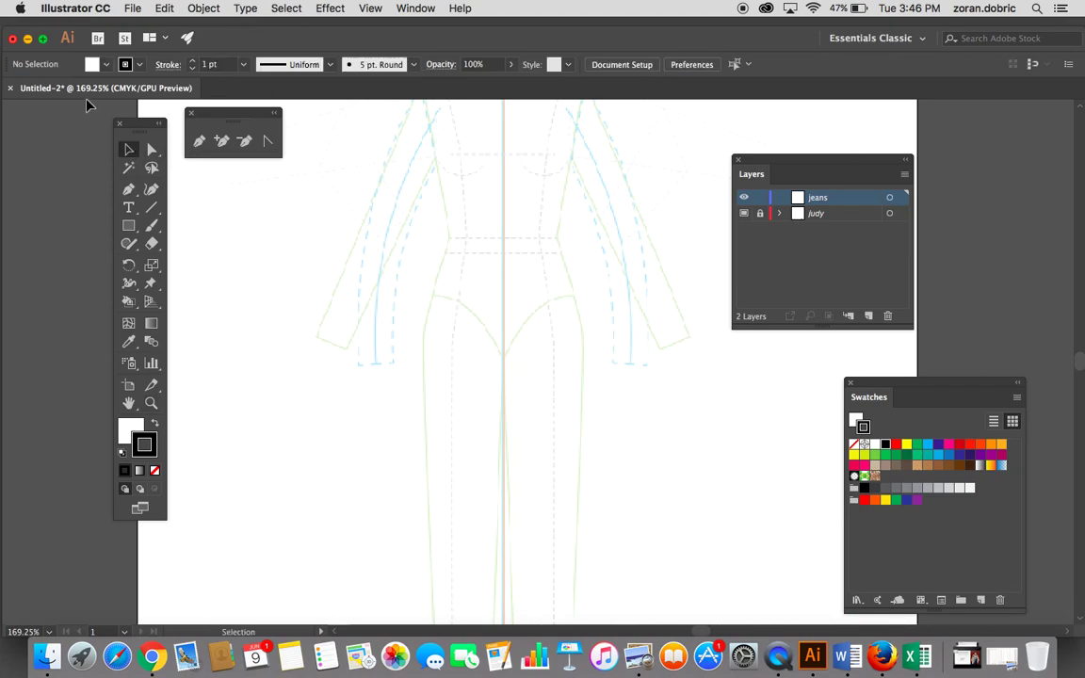
click(94, 64)
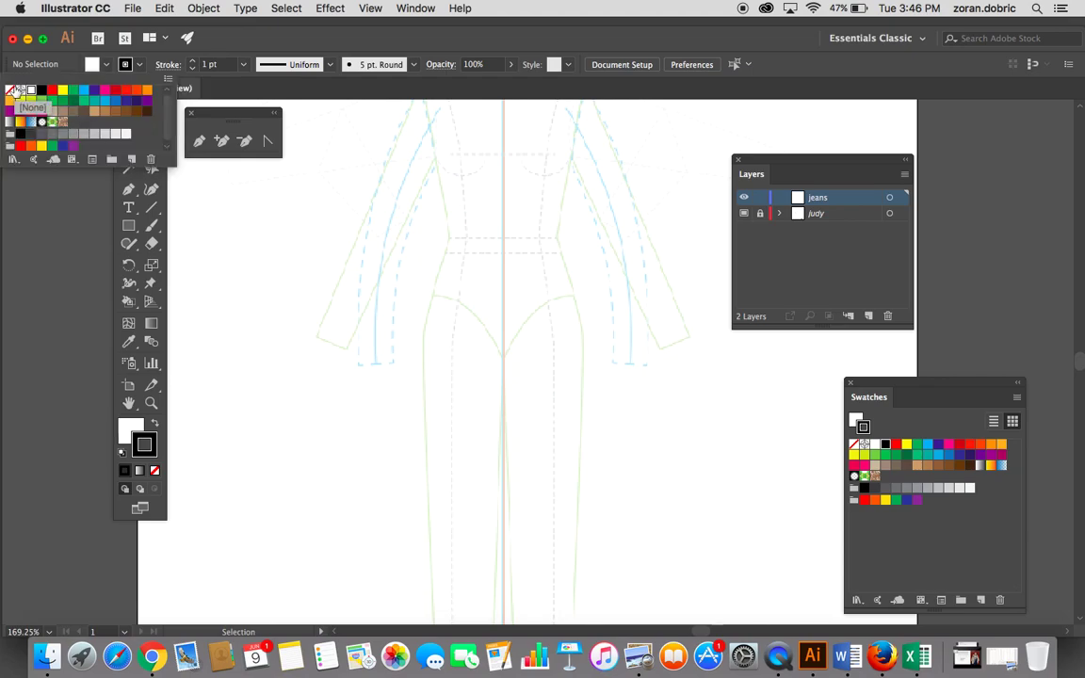
click(12, 90)
click(141, 65)
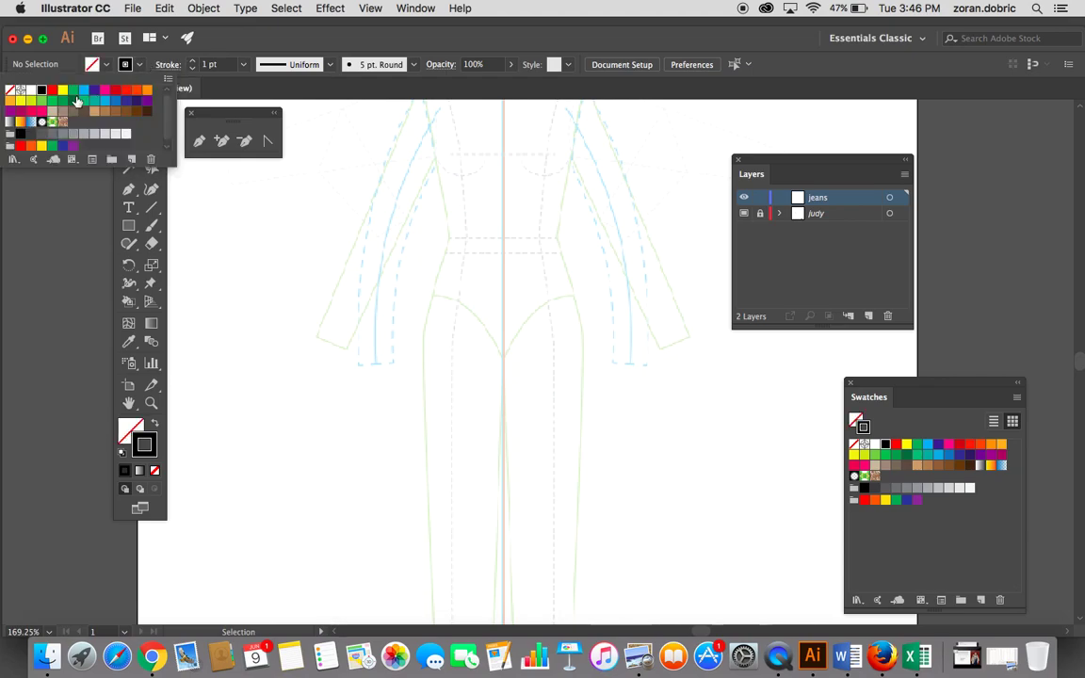
click(244, 66)
click(266, 126)
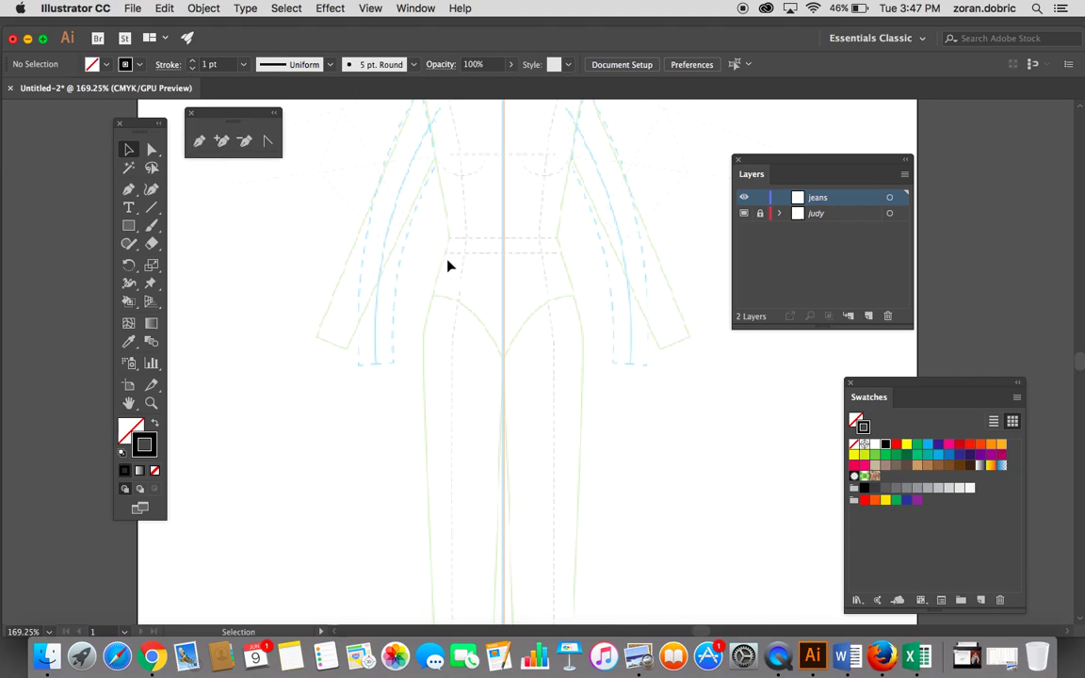
Step: Trace the croquis's left leg with the Pen tool as an open five-point path from below the waist to the crotch, with a smooth hip point
click(200, 143)
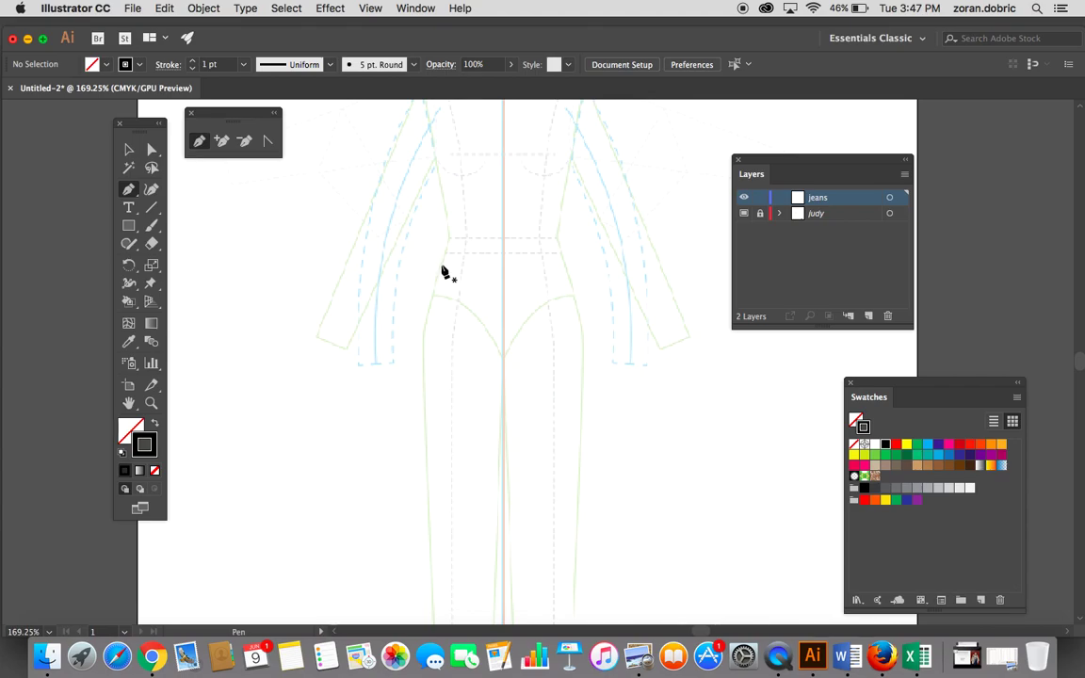
click(440, 266)
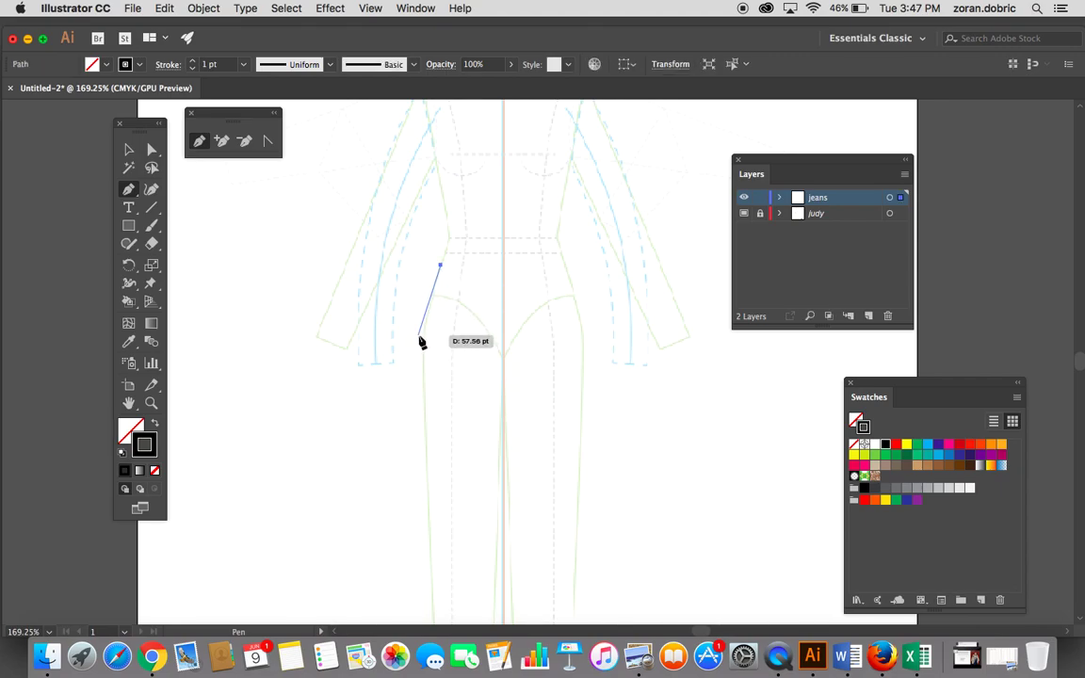
drag(420, 337, 419, 360)
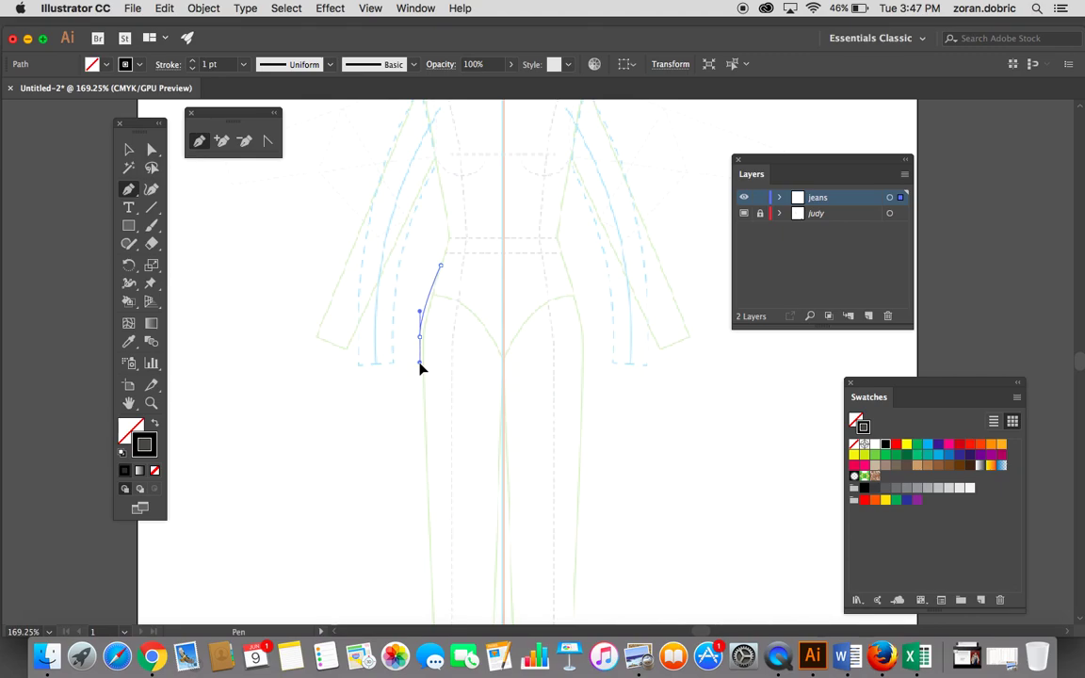
drag(420, 366, 495, 620)
click(497, 618)
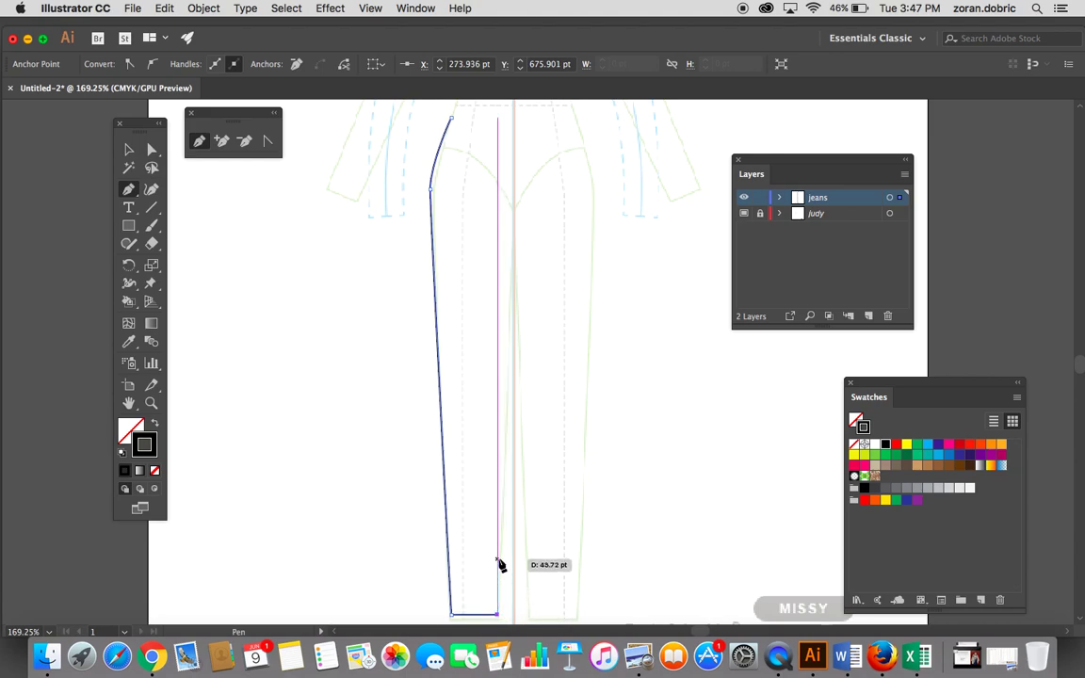
click(512, 213)
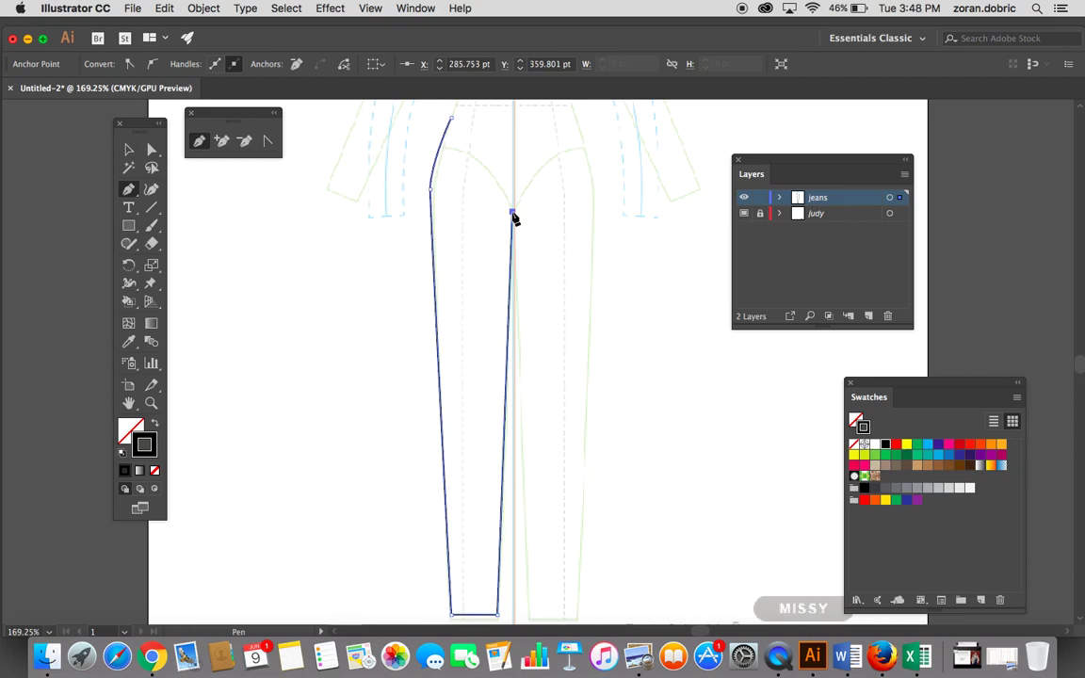
super+click(558, 256)
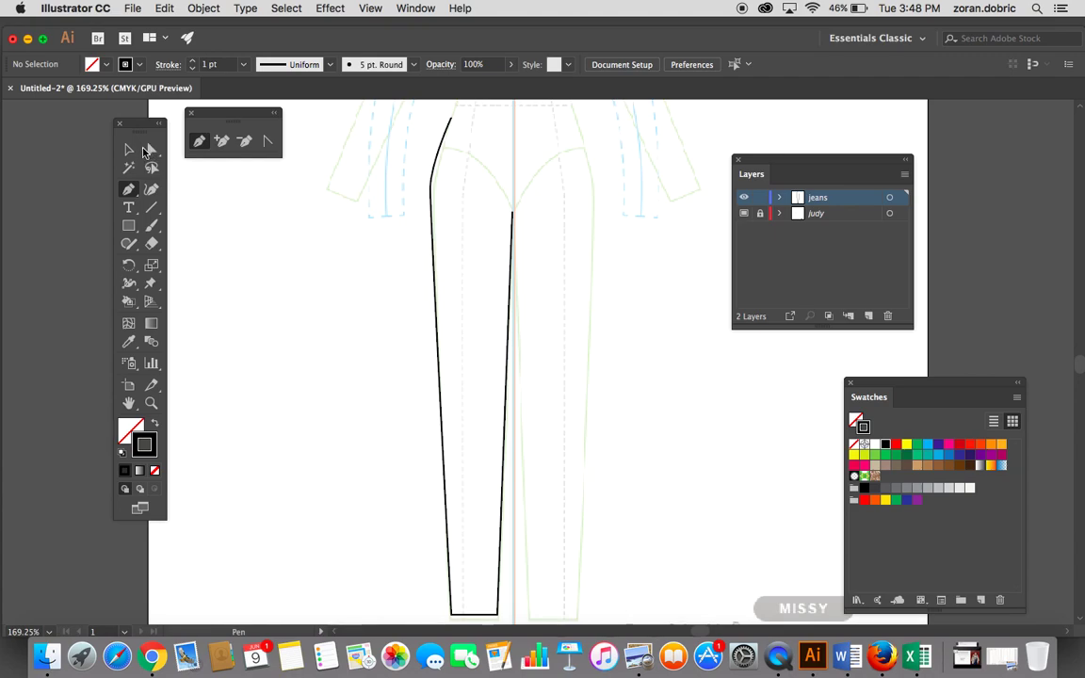
Step: Inspect the direction handles of the smooth hip point on the leg outline, and deselect the path
click(150, 149)
drag(385, 172, 440, 195)
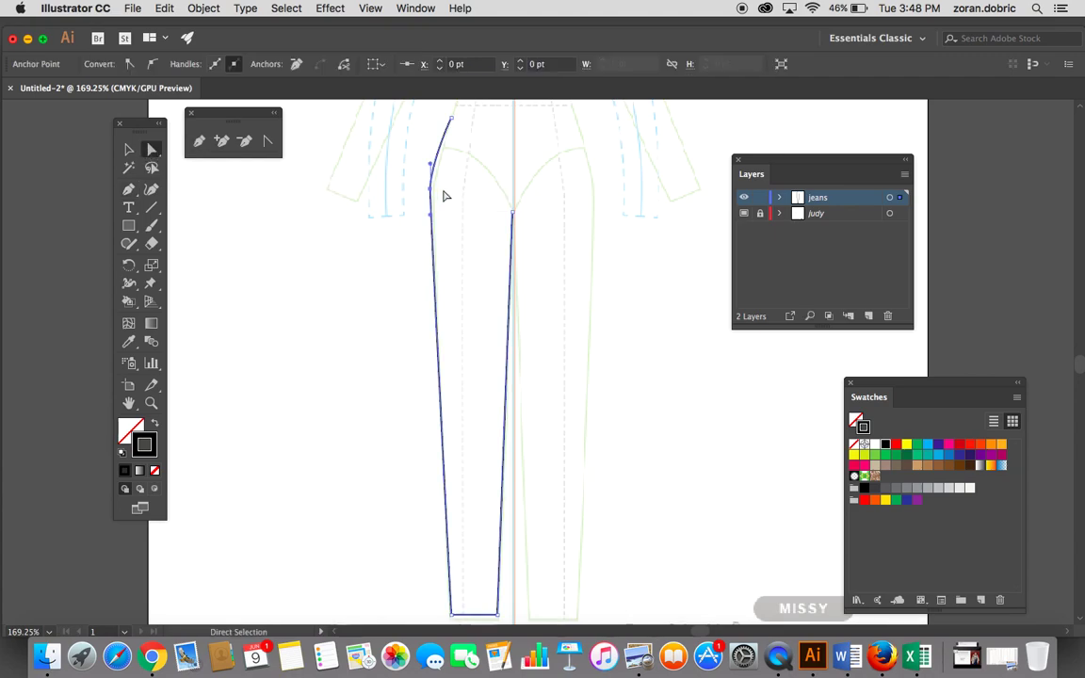
click(560, 205)
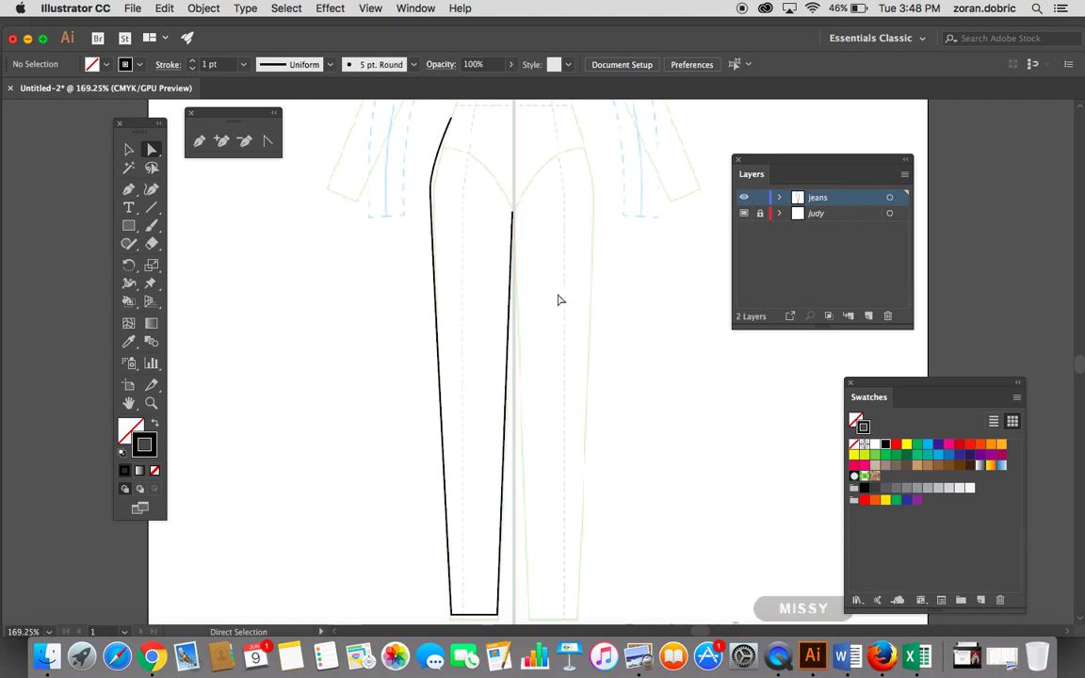
Step: Move the leg outline's smooth hip point slightly inward and adjust its upper direction handle to follow the croquis's hip curve
click(151, 405)
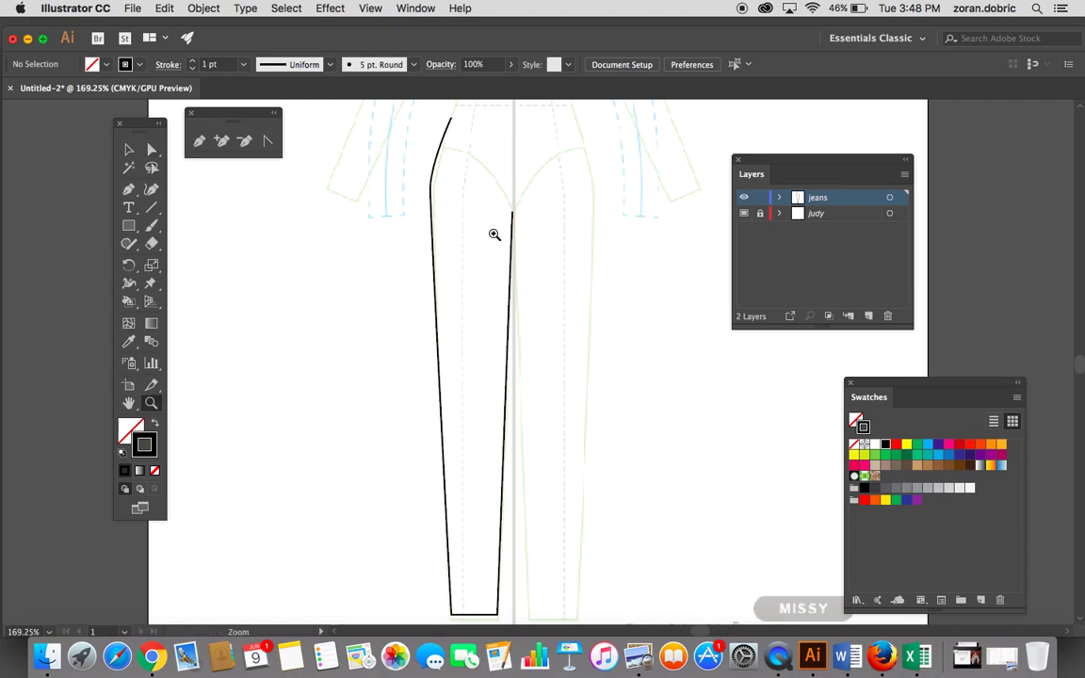
click(482, 192)
click(539, 385)
click(151, 148)
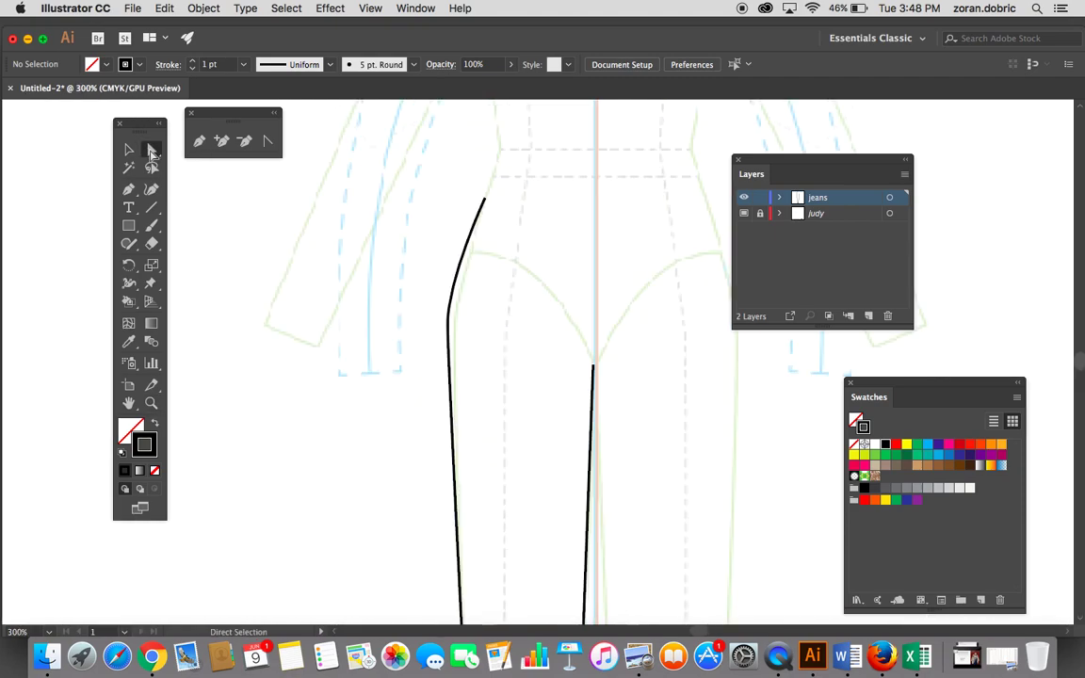
click(448, 331)
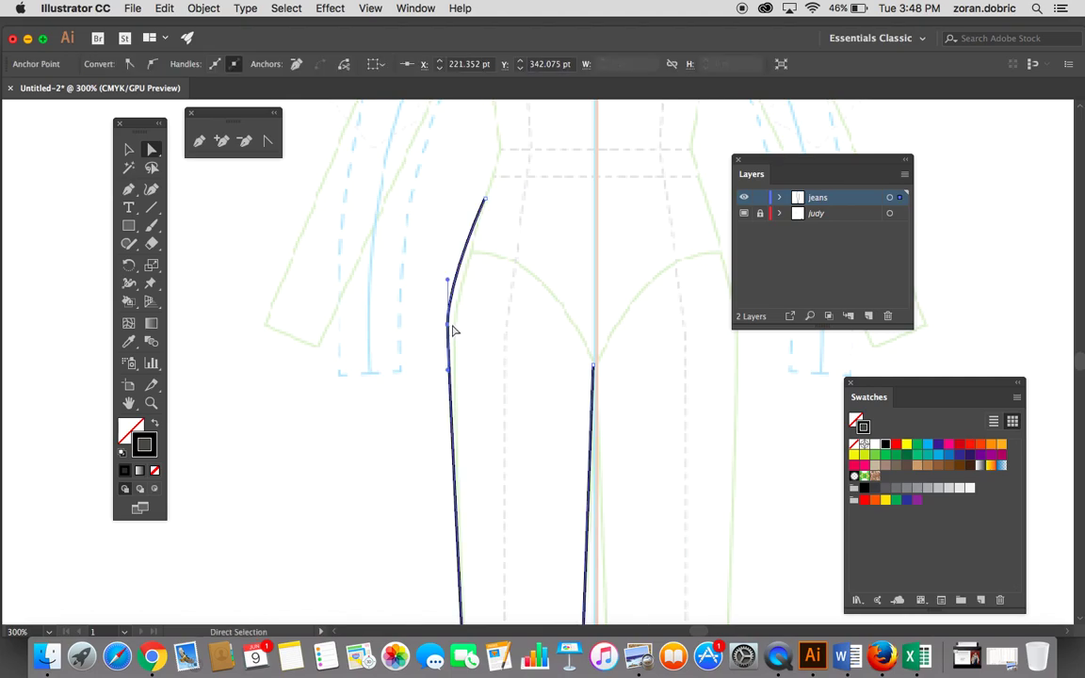
drag(448, 329, 453, 330)
drag(455, 283, 451, 277)
click(489, 308)
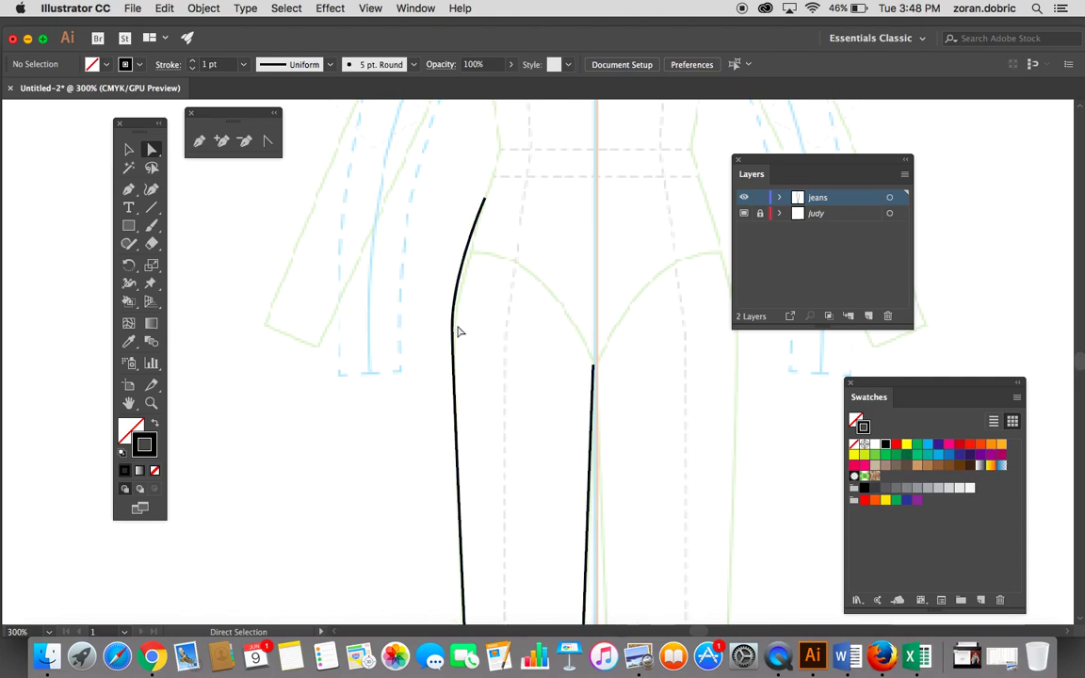
Step: Fine-tune the position of the hip point so the outer leg line sits on the croquis's edge
key(super+equal)
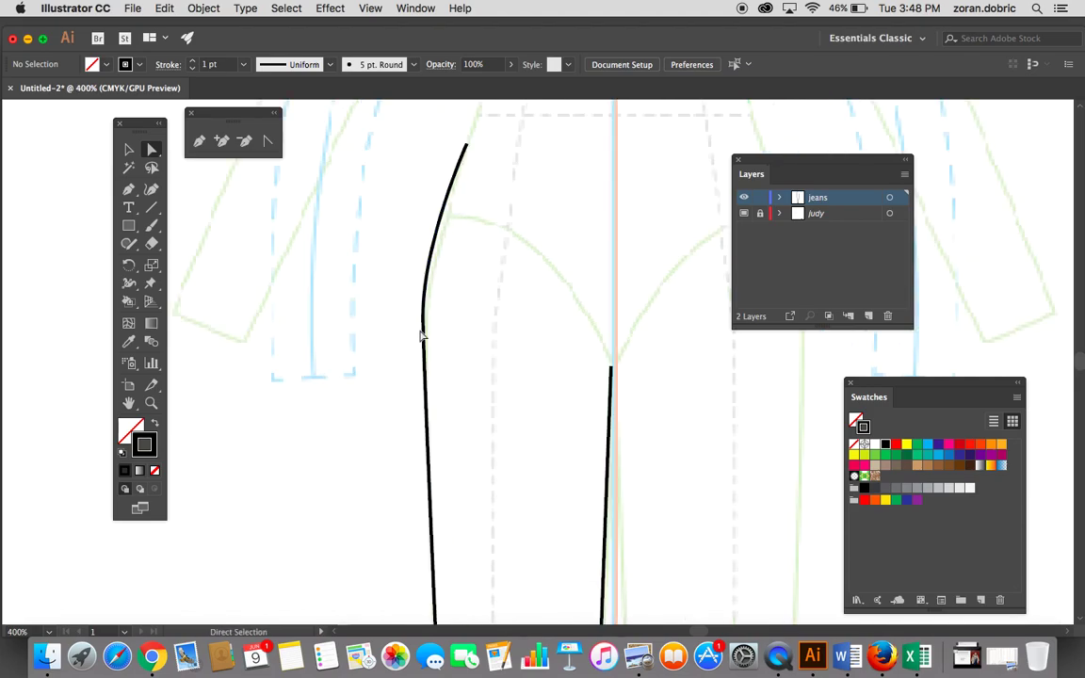
drag(422, 323, 420, 318)
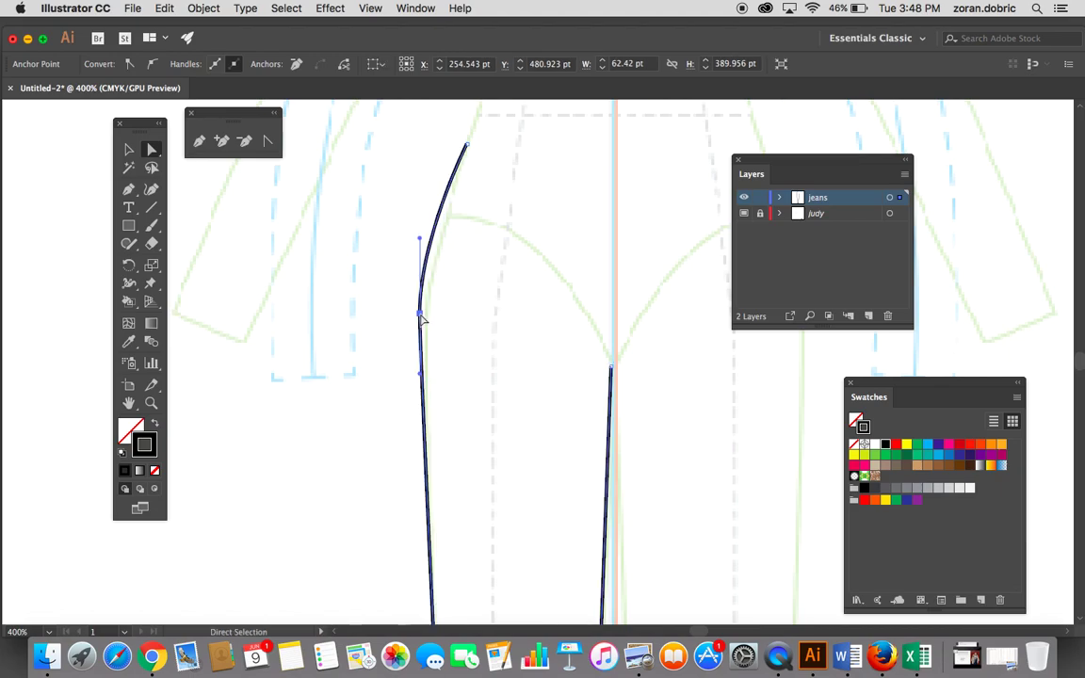
click(477, 216)
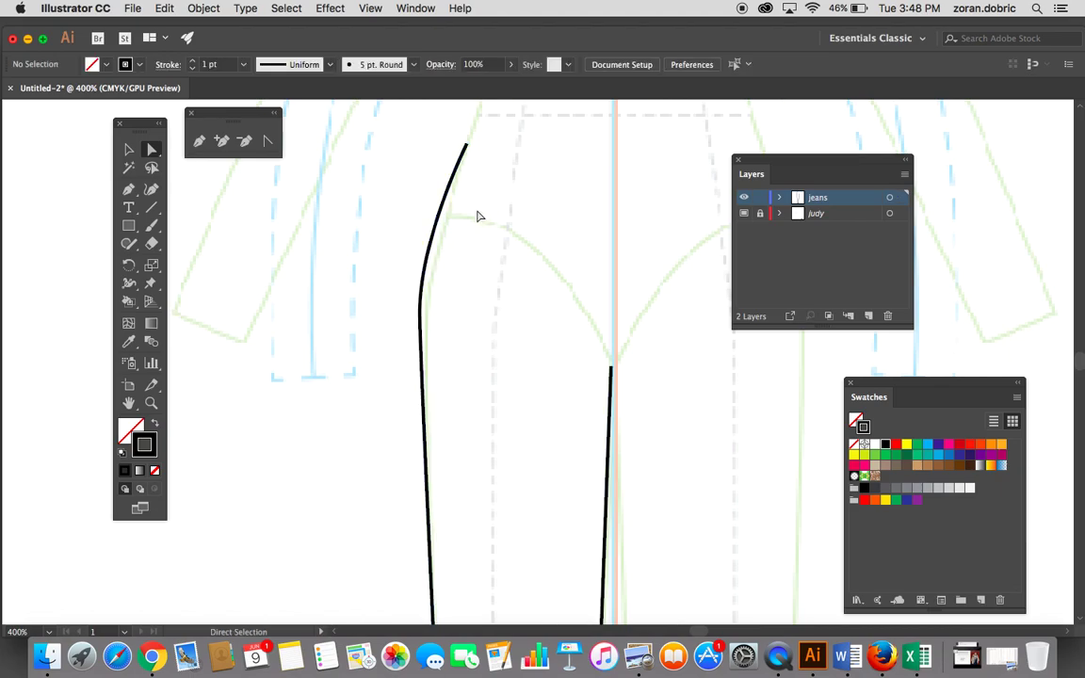
click(426, 253)
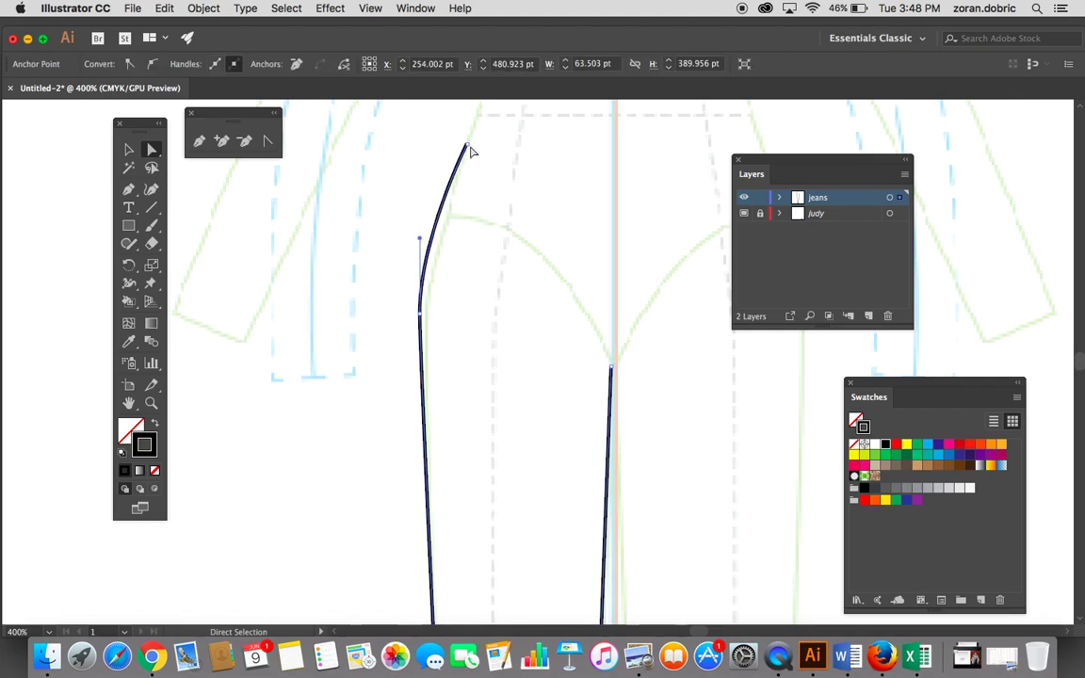
drag(423, 316, 426, 314)
click(488, 302)
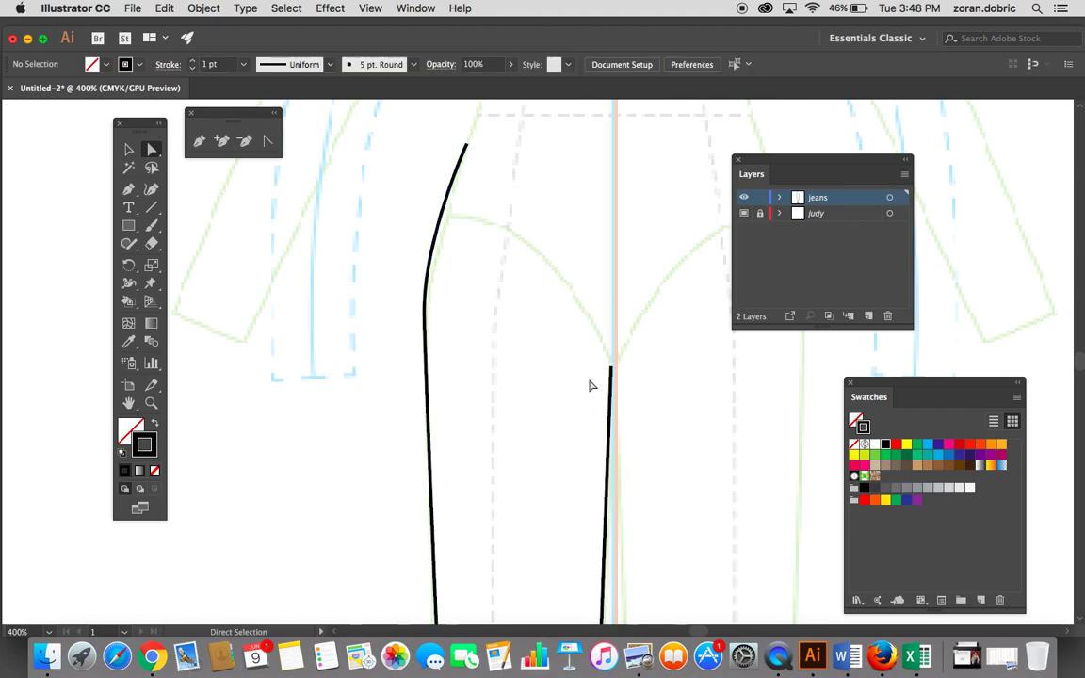
Step: Select the whole leg outline with the Selection tool
click(129, 149)
key(super+minus)
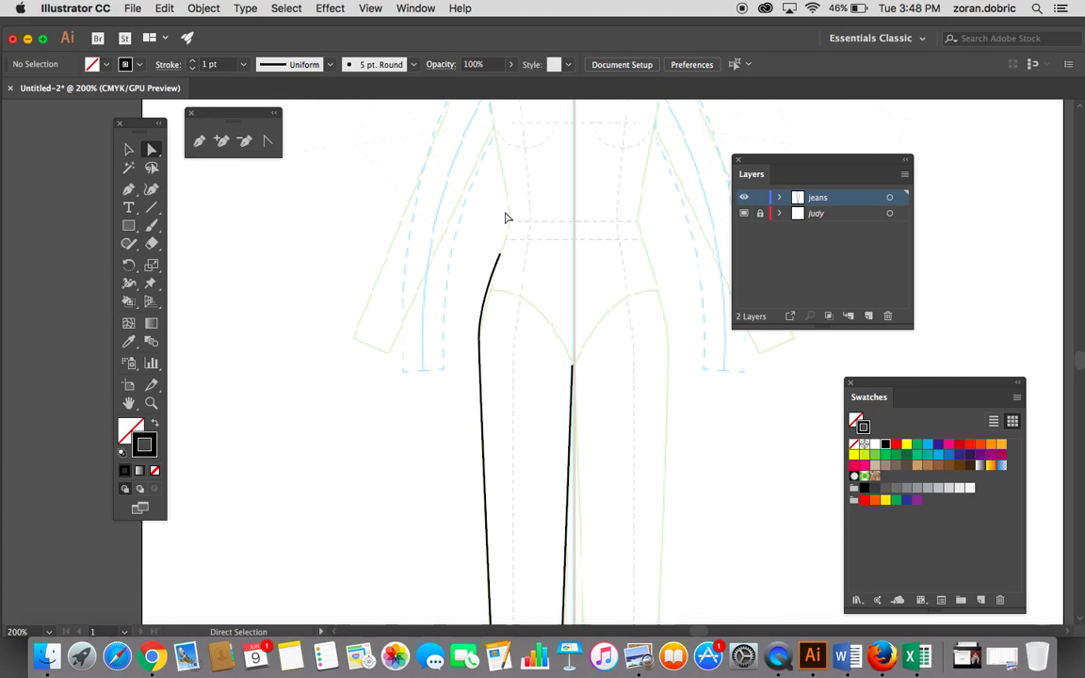
key(super+minus)
drag(467, 284, 407, 174)
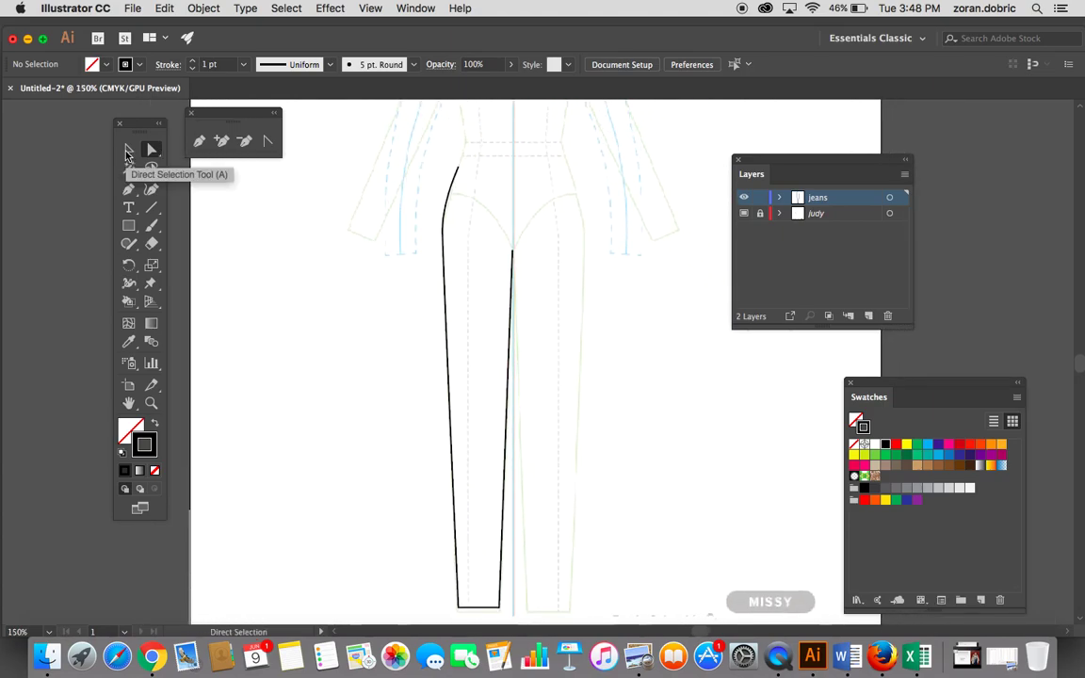
click(129, 151)
drag(417, 247, 675, 500)
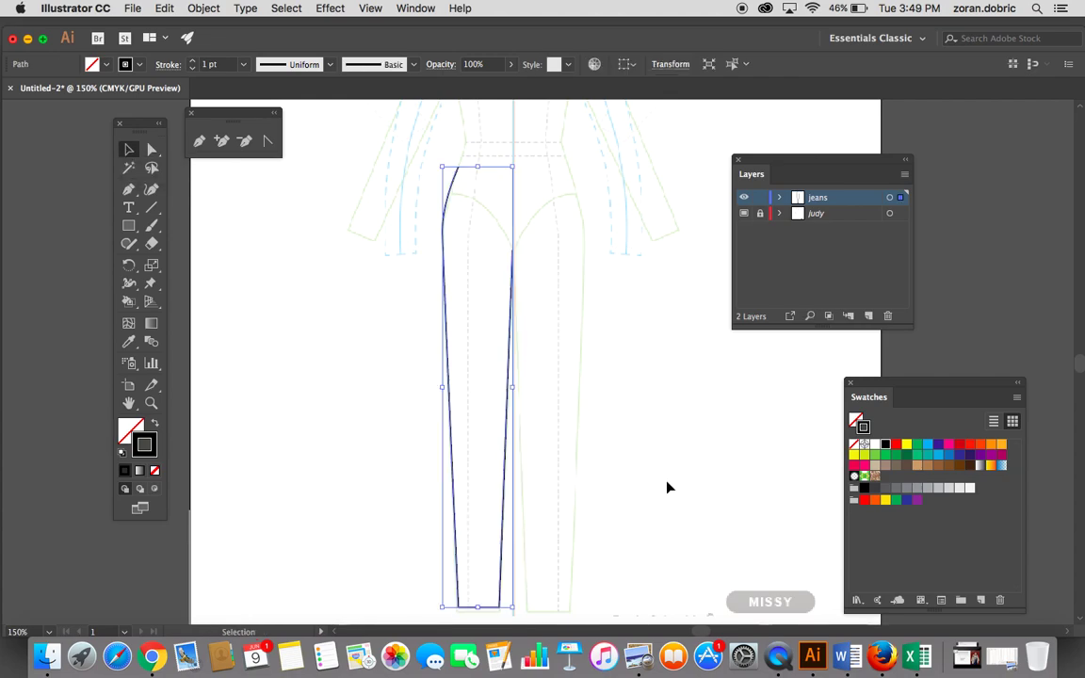
Step: Detach the Rotate and Reflect tools into a floating panel placed below the floating Pen tools, and deselect the leg outline
click(152, 267)
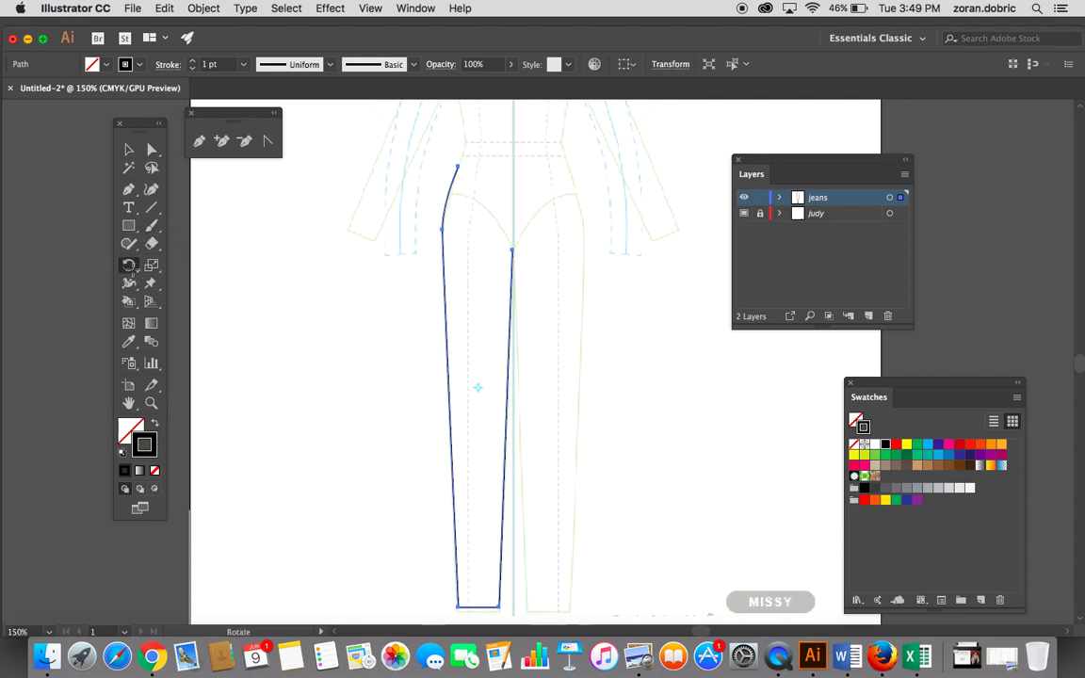
click(129, 266)
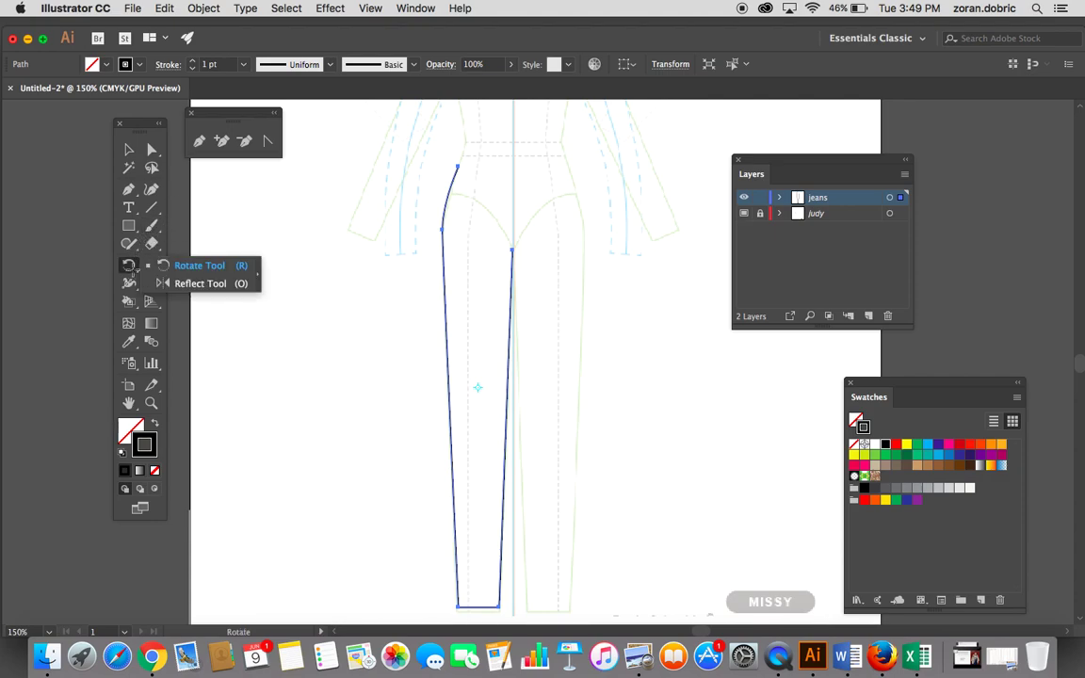
click(259, 270)
drag(291, 249, 231, 252)
drag(193, 111, 209, 169)
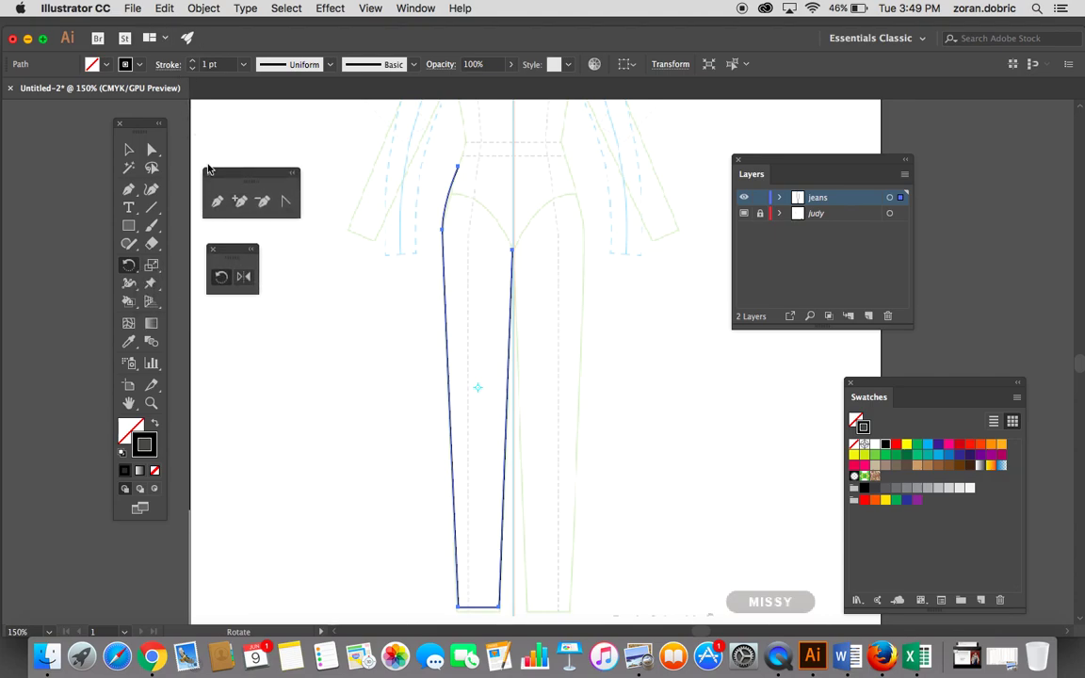
click(128, 149)
click(390, 324)
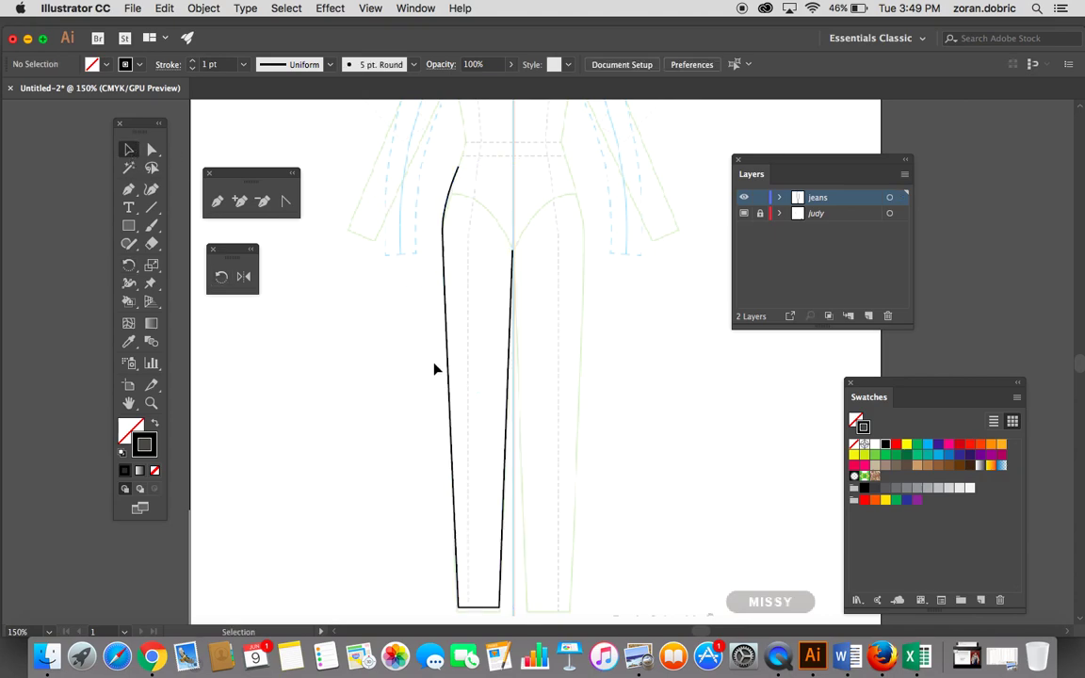
Step: Create a mirrored copy of the leg outline with the Reflect tool, using a vertical axis on the croquis's centre line
click(447, 313)
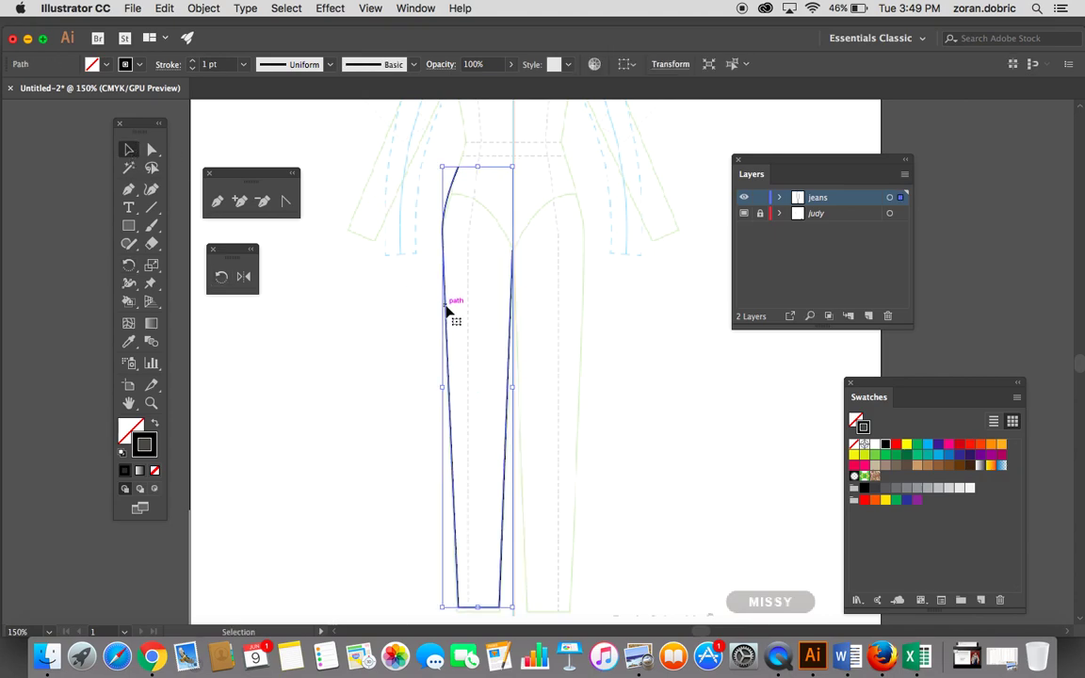
click(244, 277)
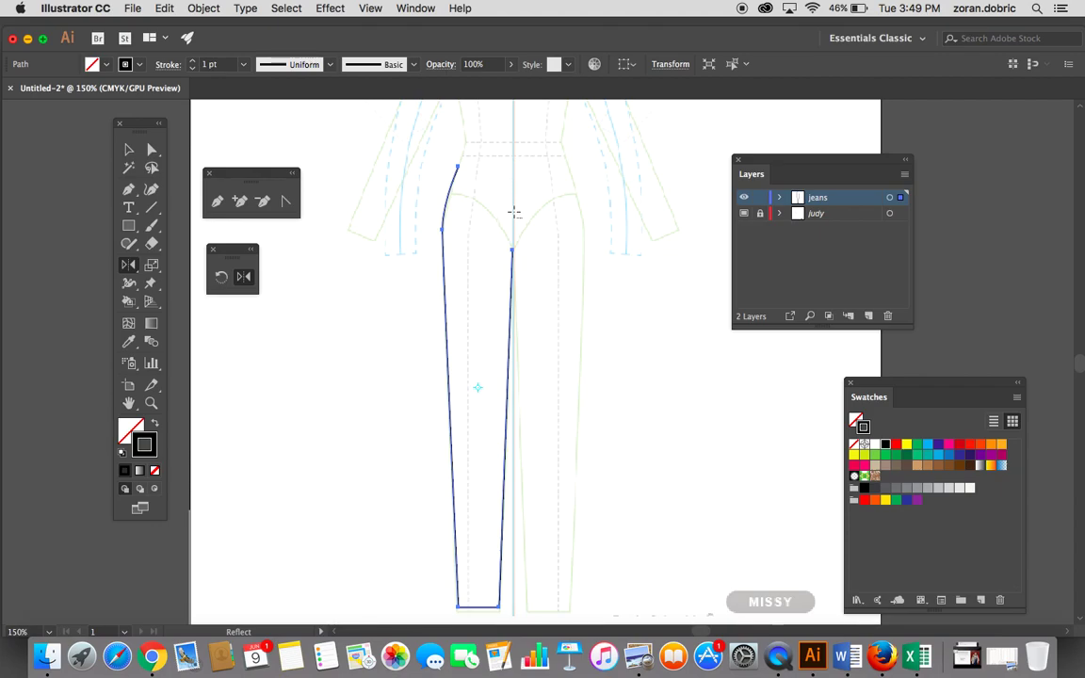
alt+click(514, 212)
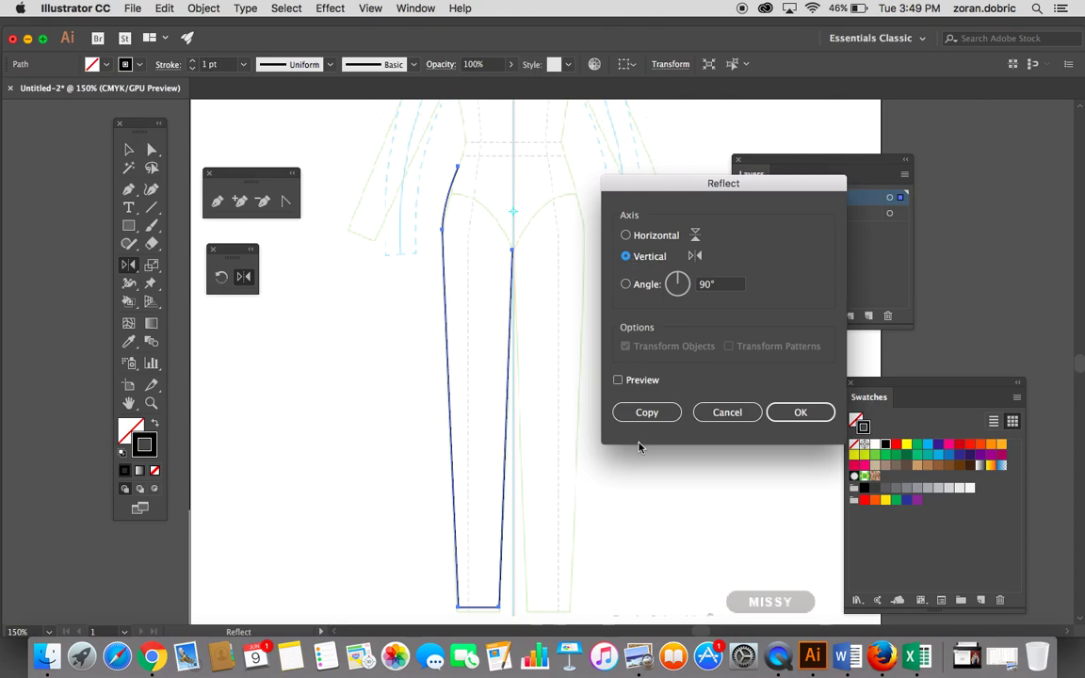
click(644, 416)
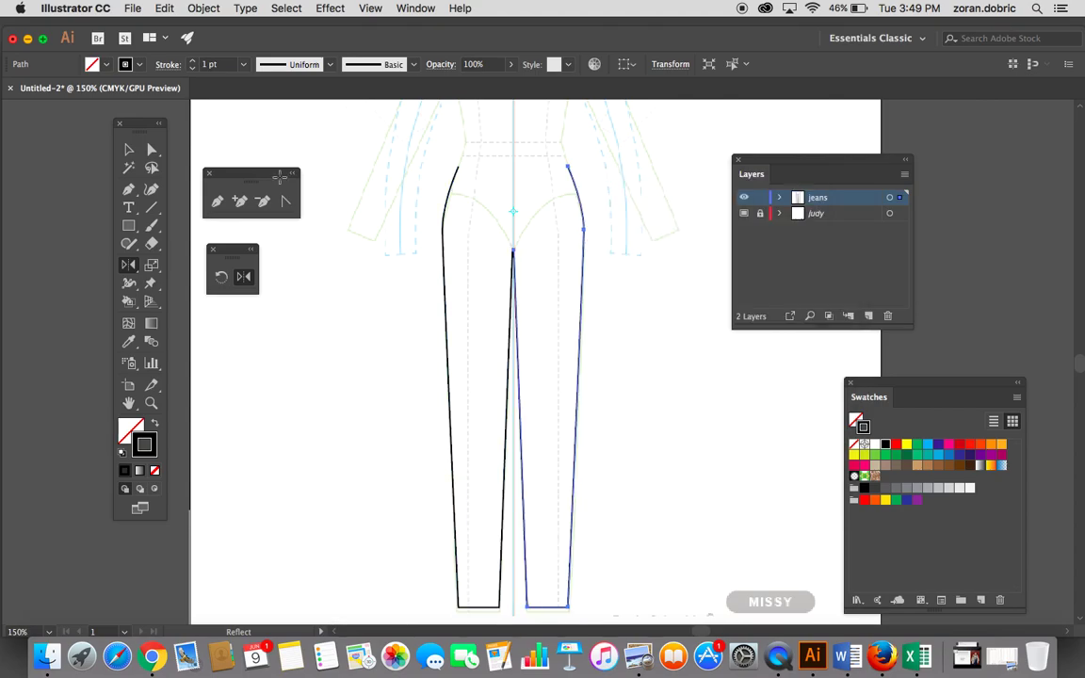
Step: Move the crotch end points of both leg paths closer together so their lines overlap at the centre line
click(152, 149)
click(431, 150)
key(z)
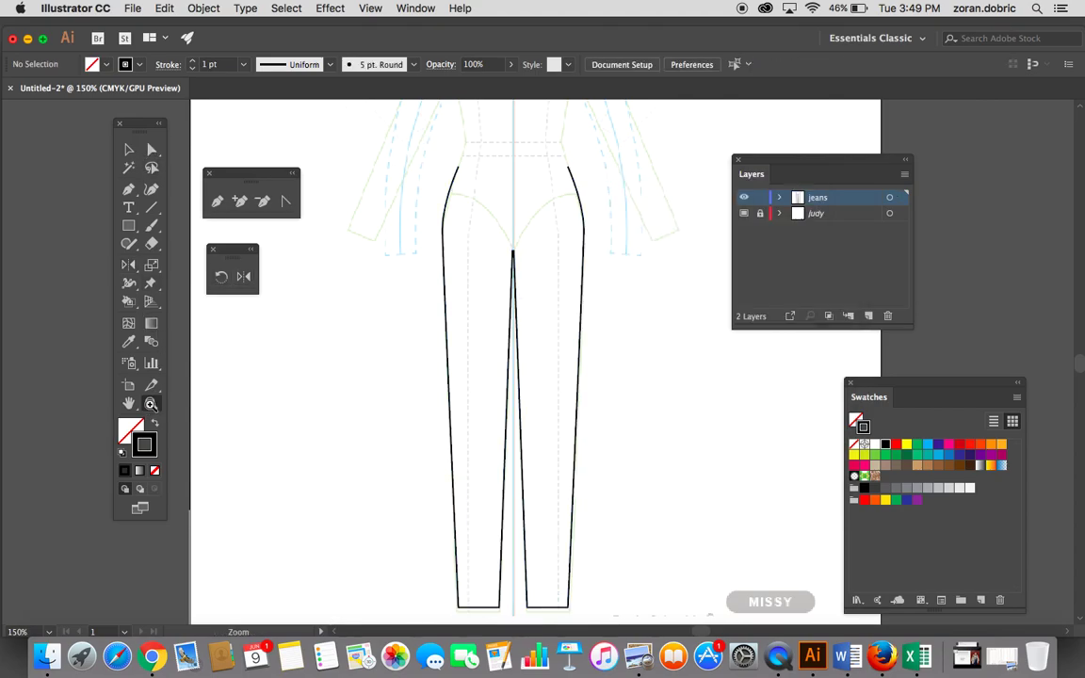
click(512, 255)
click(562, 383)
click(526, 341)
click(516, 372)
click(514, 375)
click(532, 350)
click(549, 341)
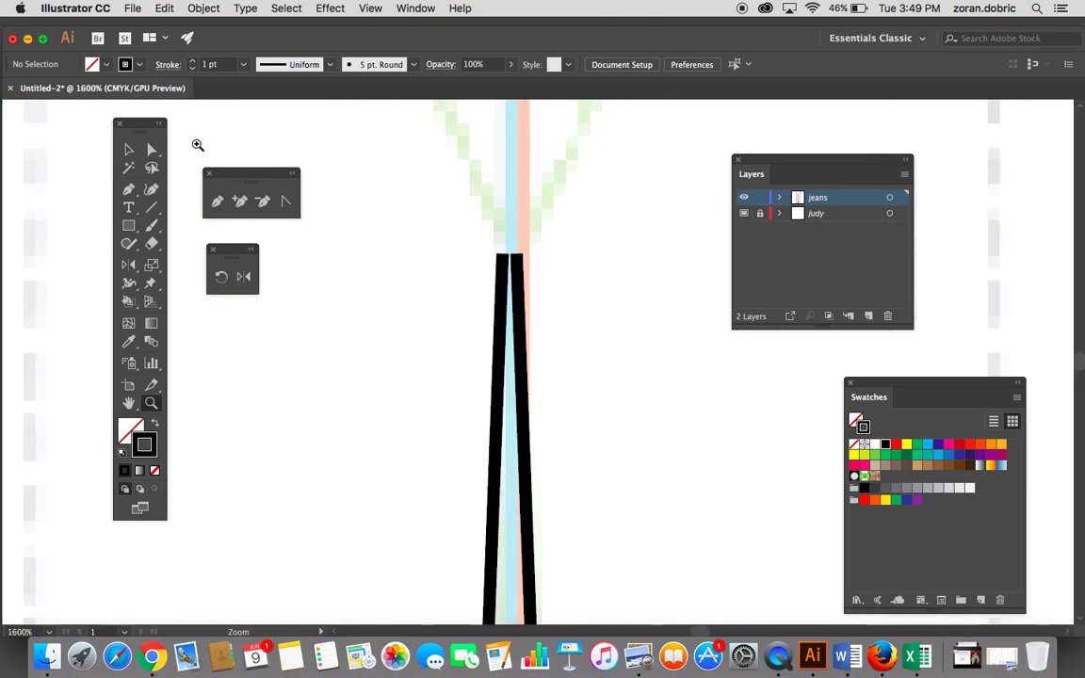
click(152, 149)
mouse_move(518, 255)
mouse_down()
mouse_move(508, 251)
mouse_move(519, 251)
mouse_up()
click(540, 251)
click(560, 249)
key(Down)
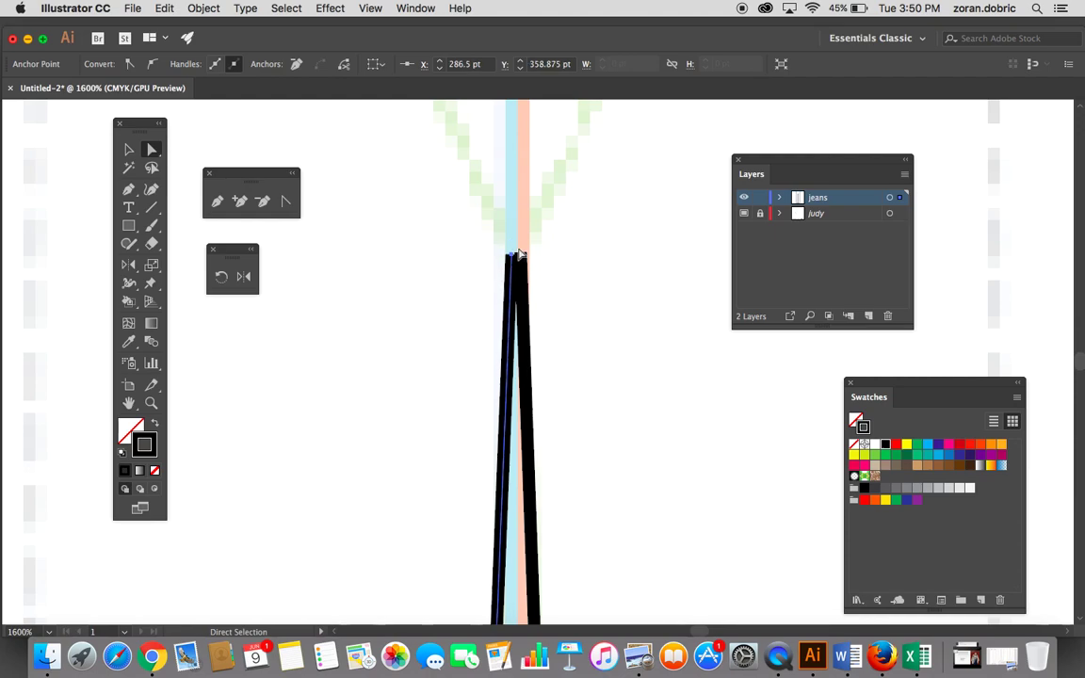
Step: Fine-tune the left leg's crotch end point so it meets the right leg's end point, and deselect the path
click(151, 403)
click(593, 299)
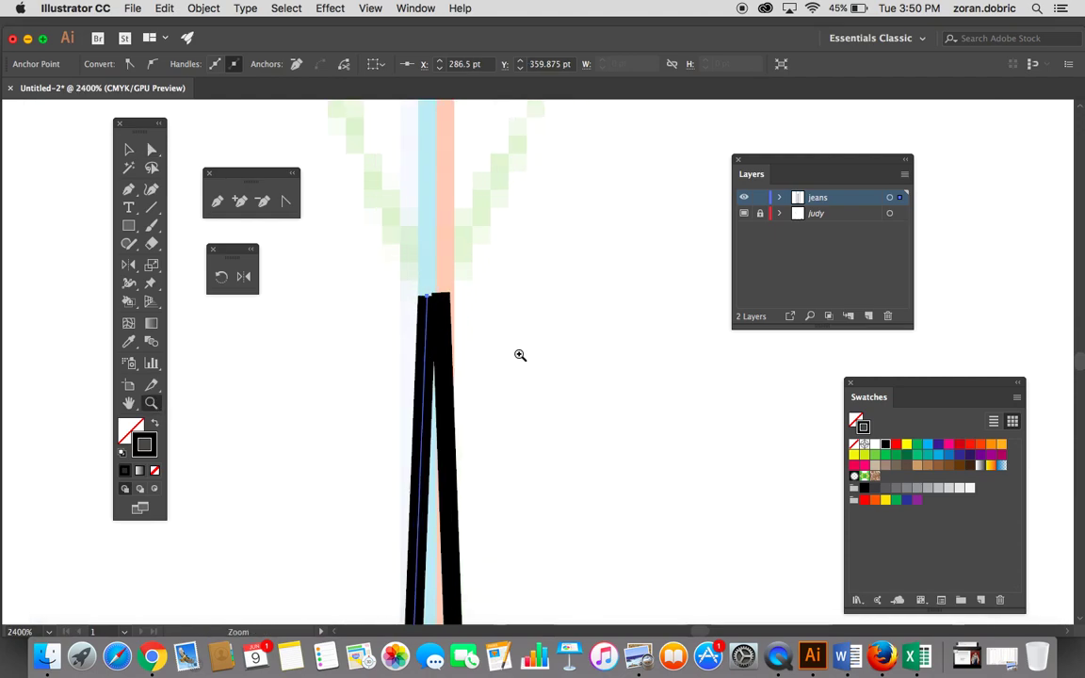
click(518, 356)
click(152, 149)
mouse_move(417, 228)
mouse_down()
mouse_move(431, 231)
mouse_move(422, 229)
mouse_up()
click(444, 194)
Step: Join the two upper end points of the leg paths with a straight waistline segment, and deselect the outline
key(super+minus)
key(super+minus)
key(super+minus)
key(super+minus)
key(super+minus)
key(super+minus)
key(super+minus)
key(super+minus)
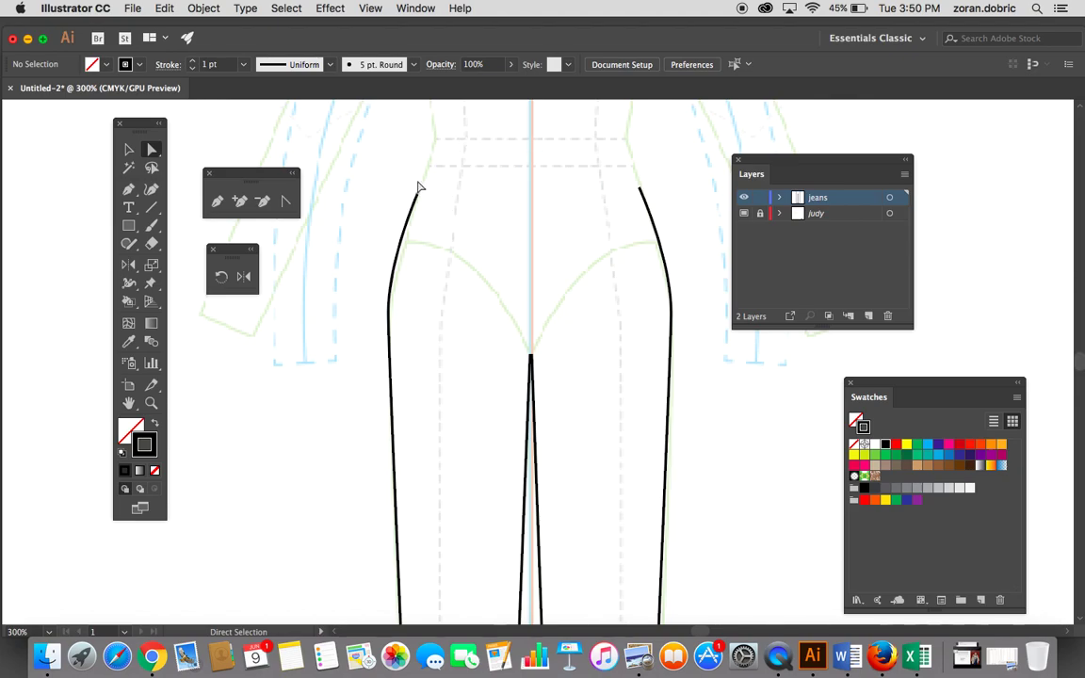
key(super+minus)
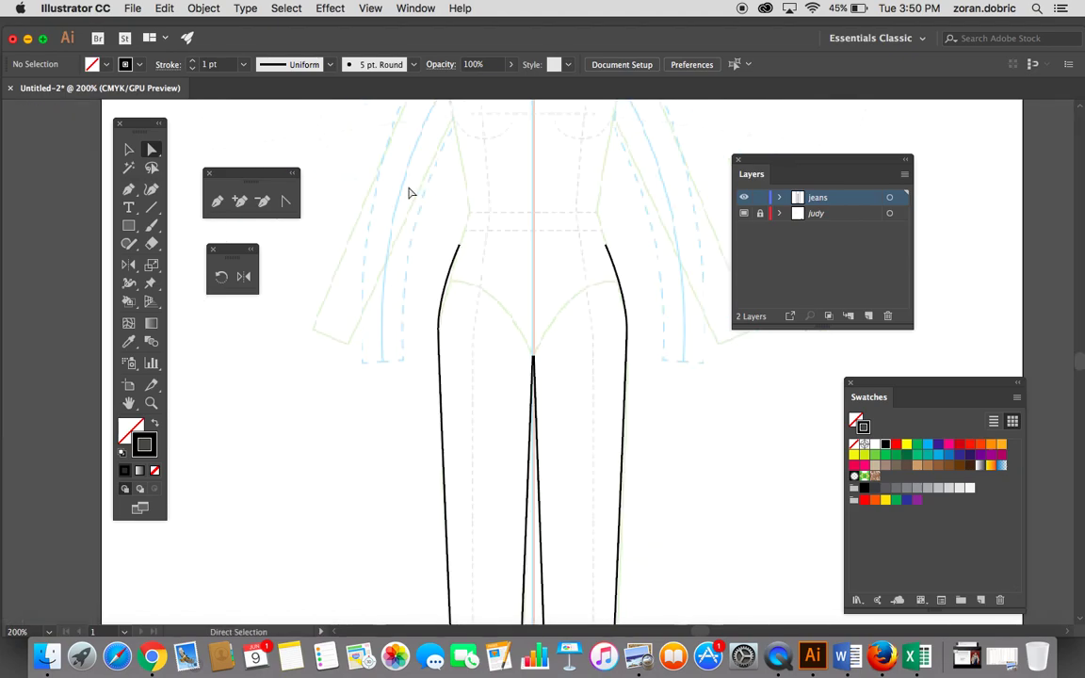
drag(153, 151, 201, 149)
drag(450, 229, 626, 258)
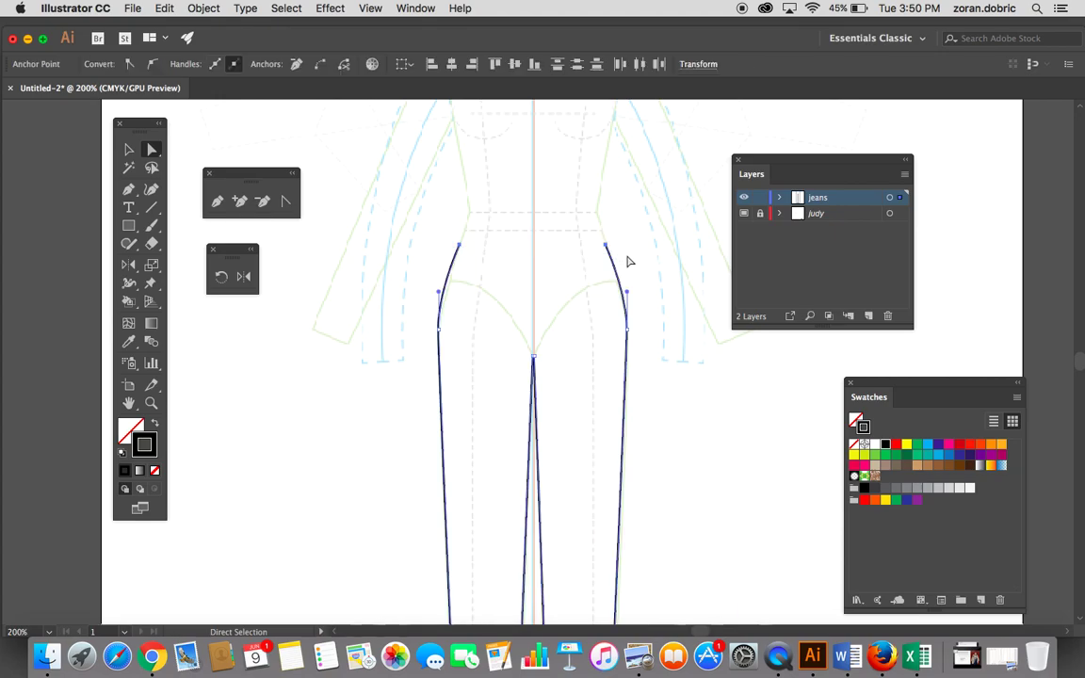
key(super+j)
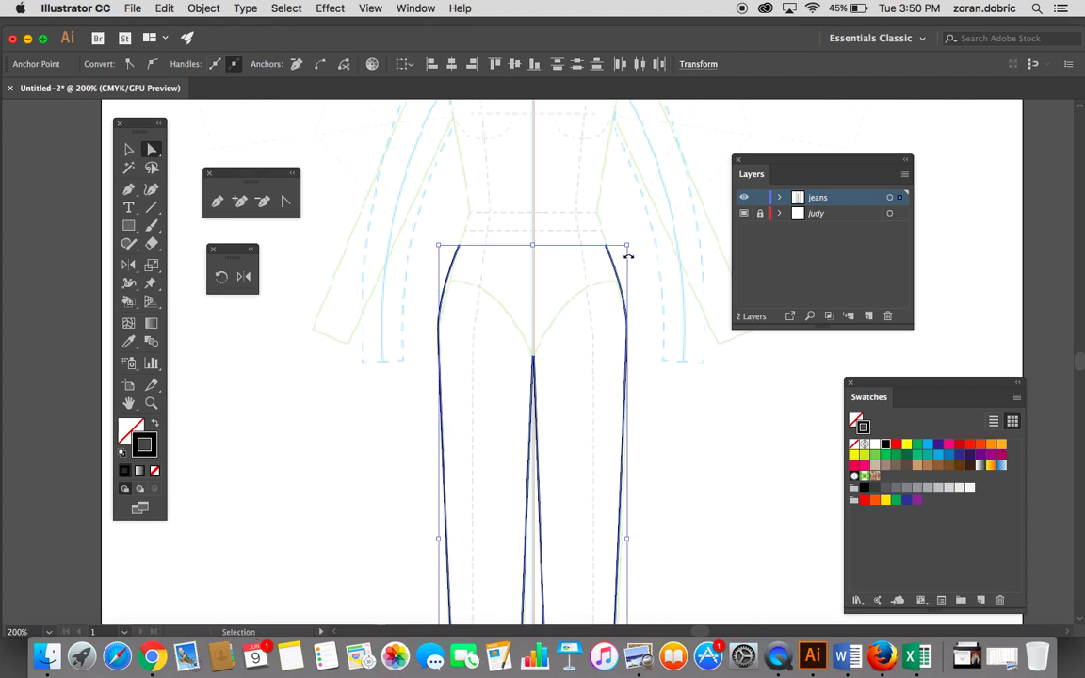
click(556, 216)
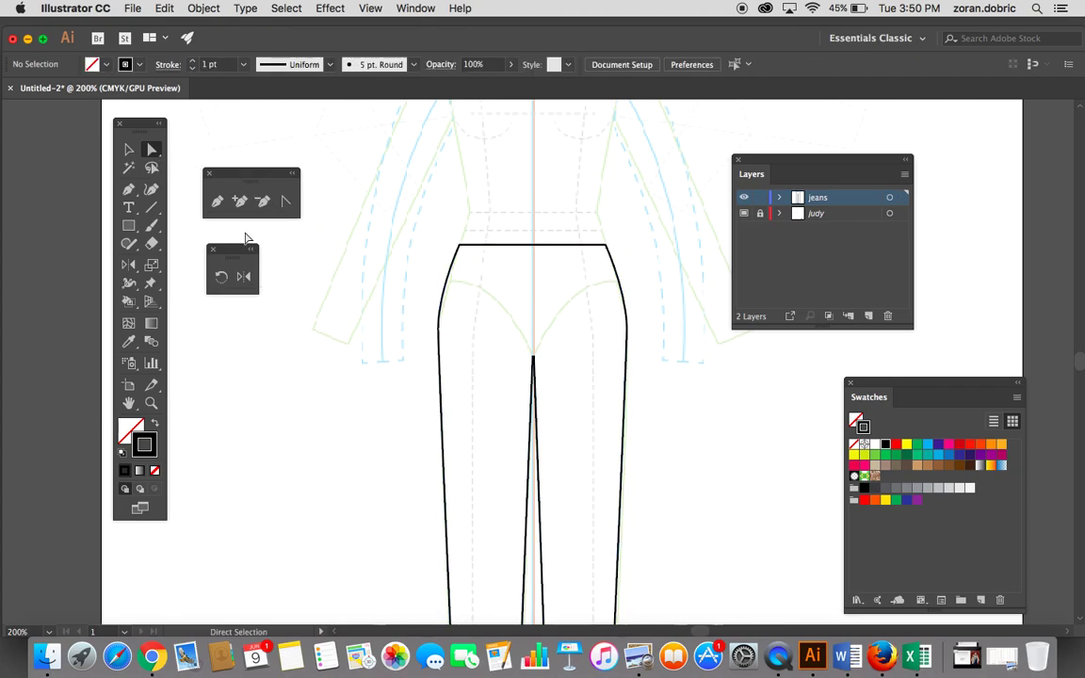
Step: Detach the Scale, Shear and Reshape tools into a floating panel beside the floating Rotate and Reflect tools
click(150, 264)
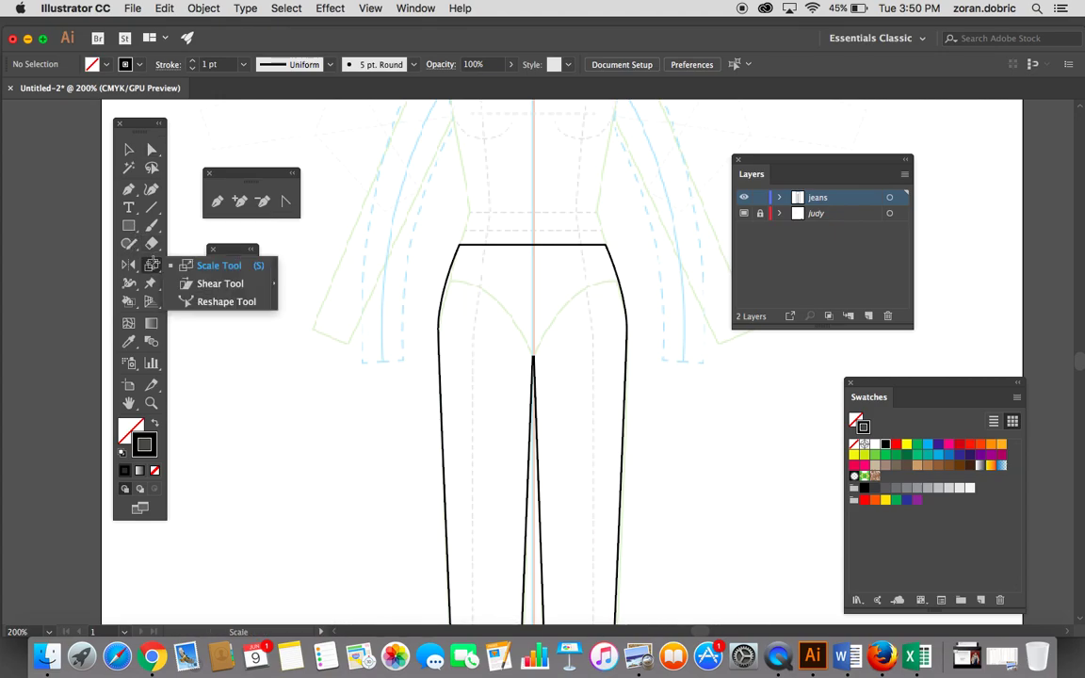
click(274, 282)
drag(298, 246, 294, 250)
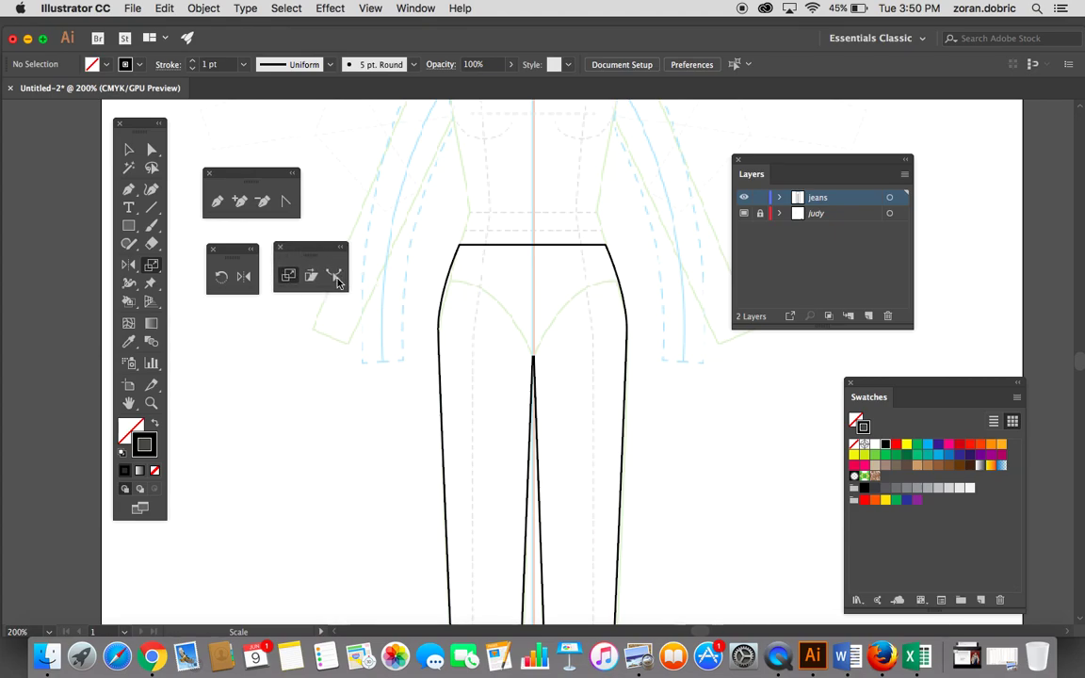
Step: Reshape the jeans' straight waistline into an upward curve, pulling its centre up to about Y 279.5 pt, and deselect the outline
click(335, 275)
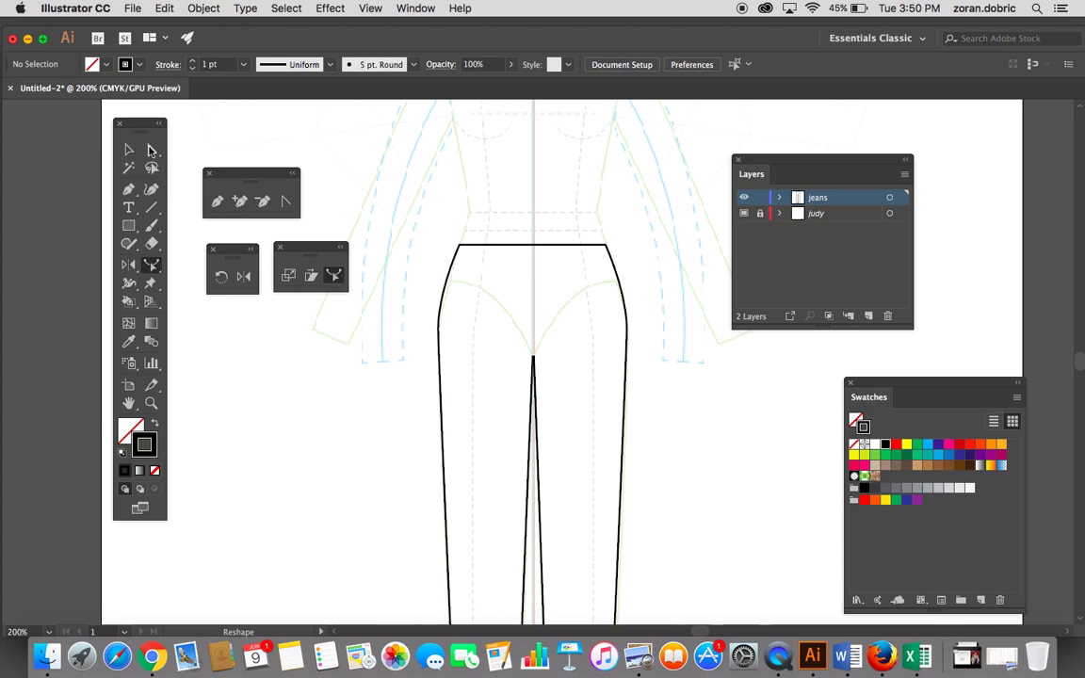
click(152, 151)
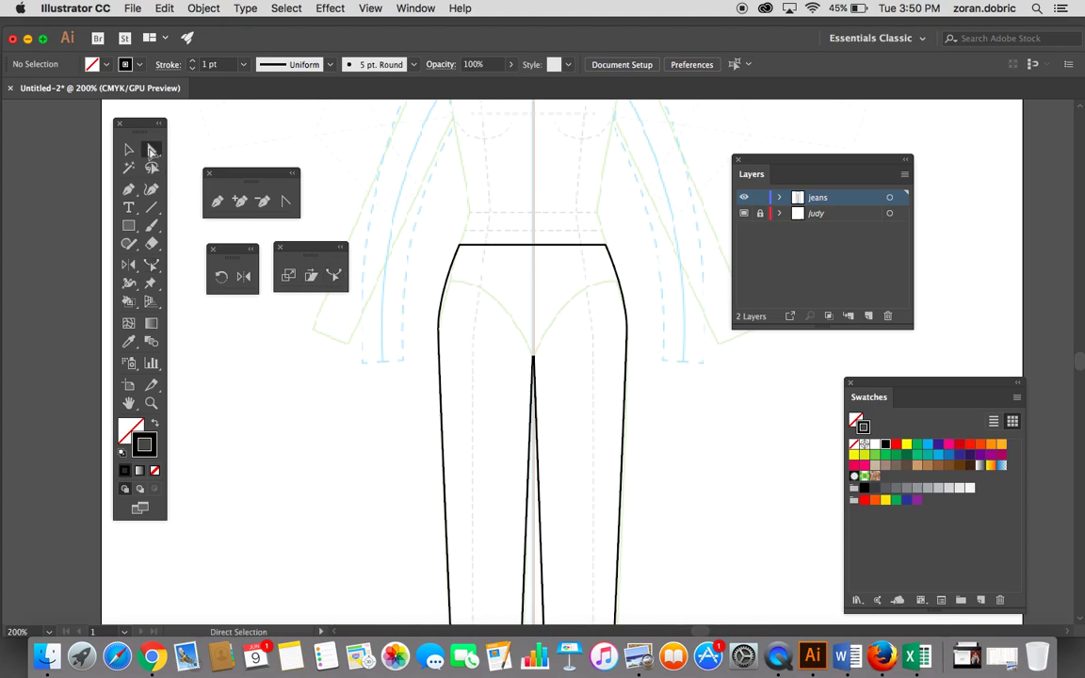
click(513, 247)
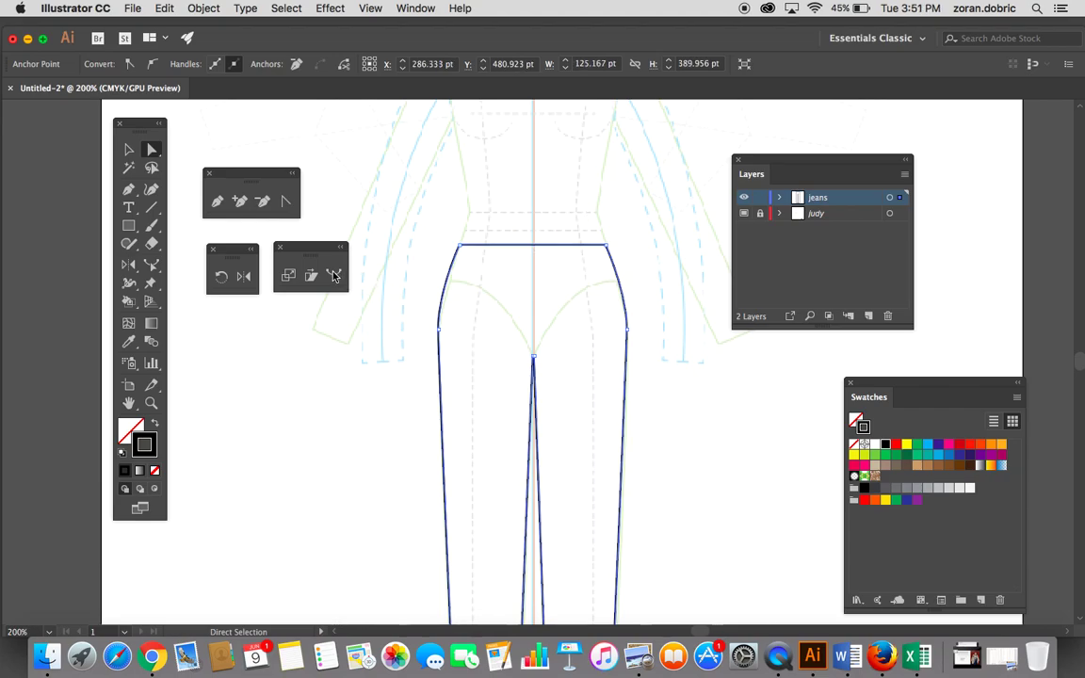
click(334, 275)
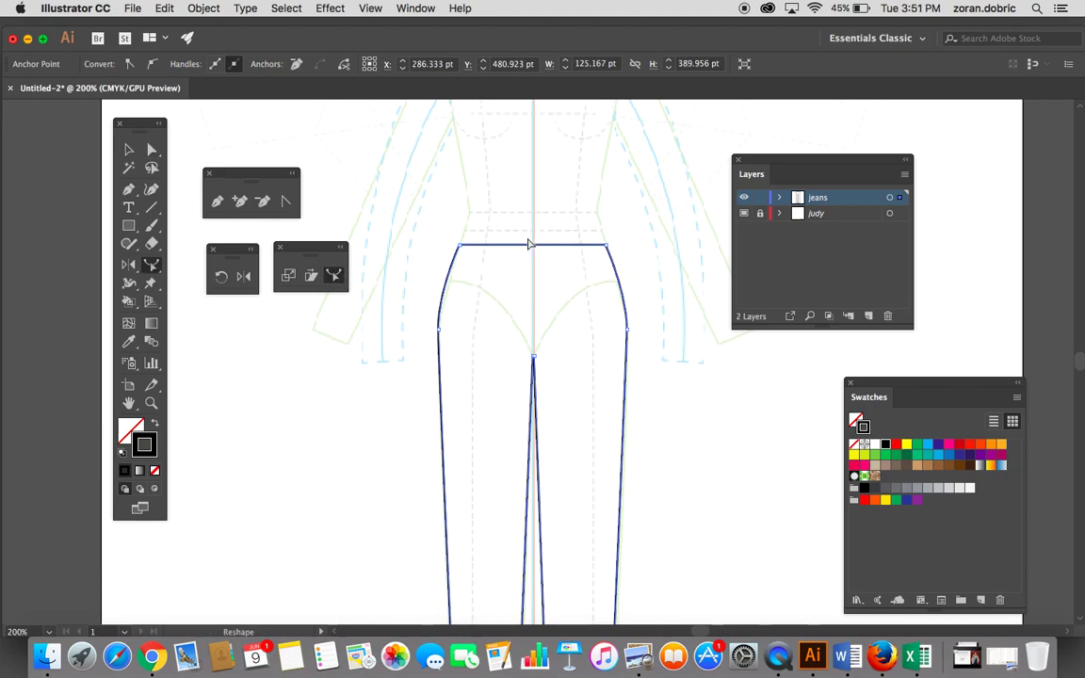
mouse_move(534, 248)
mouse_down()
mouse_move(537, 234)
mouse_move(533, 242)
mouse_up()
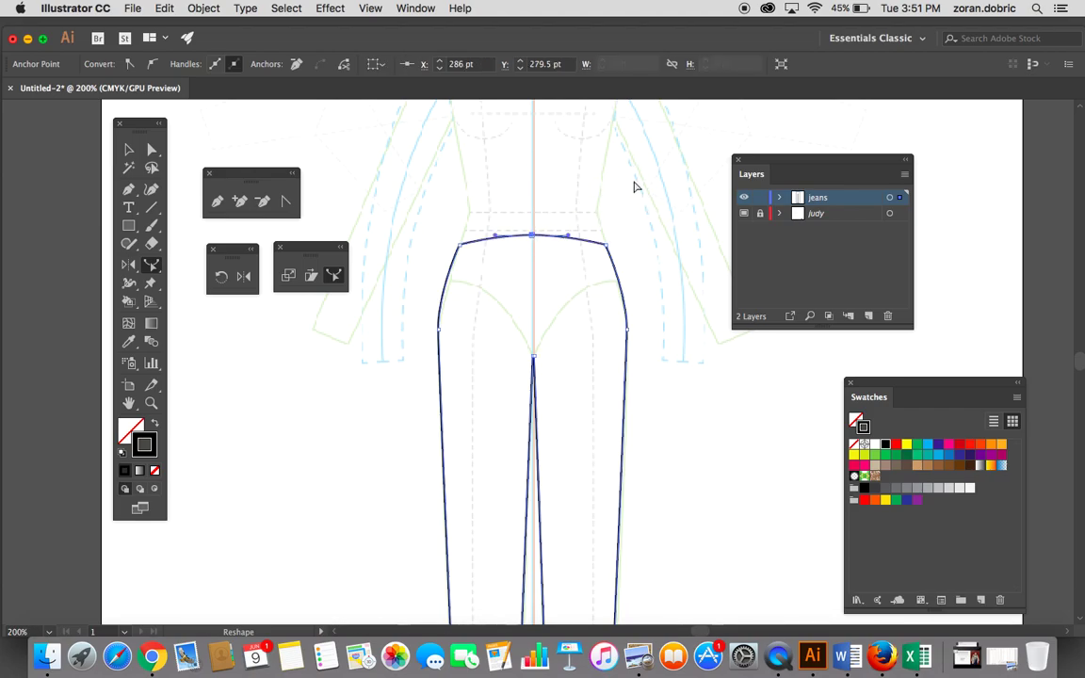
click(152, 152)
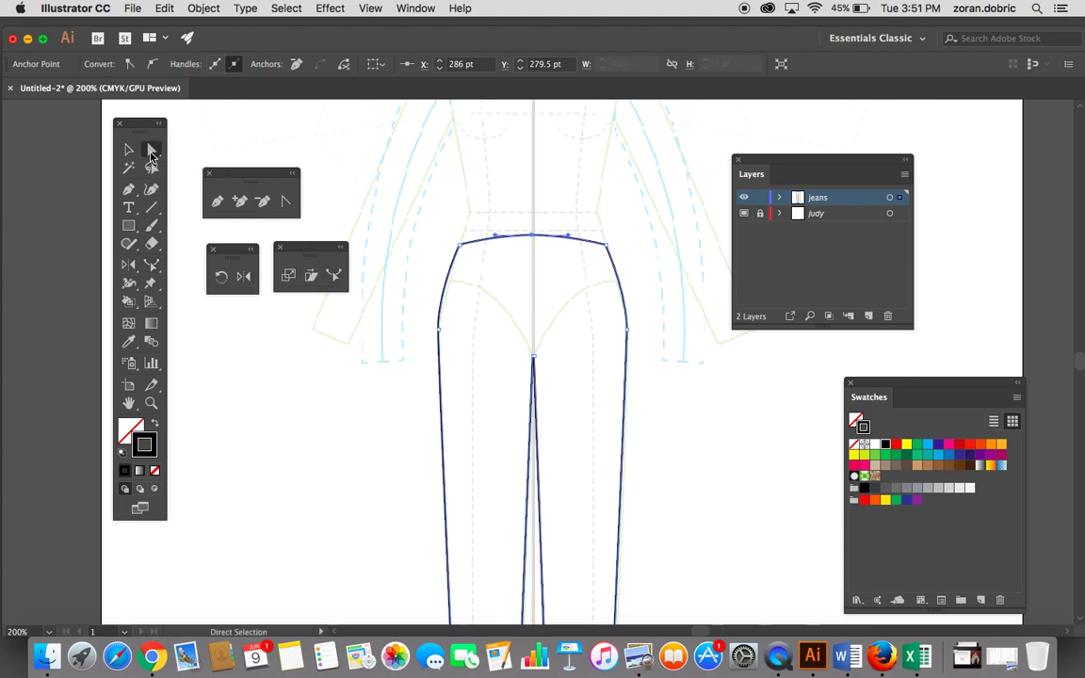
click(478, 200)
click(544, 238)
click(542, 217)
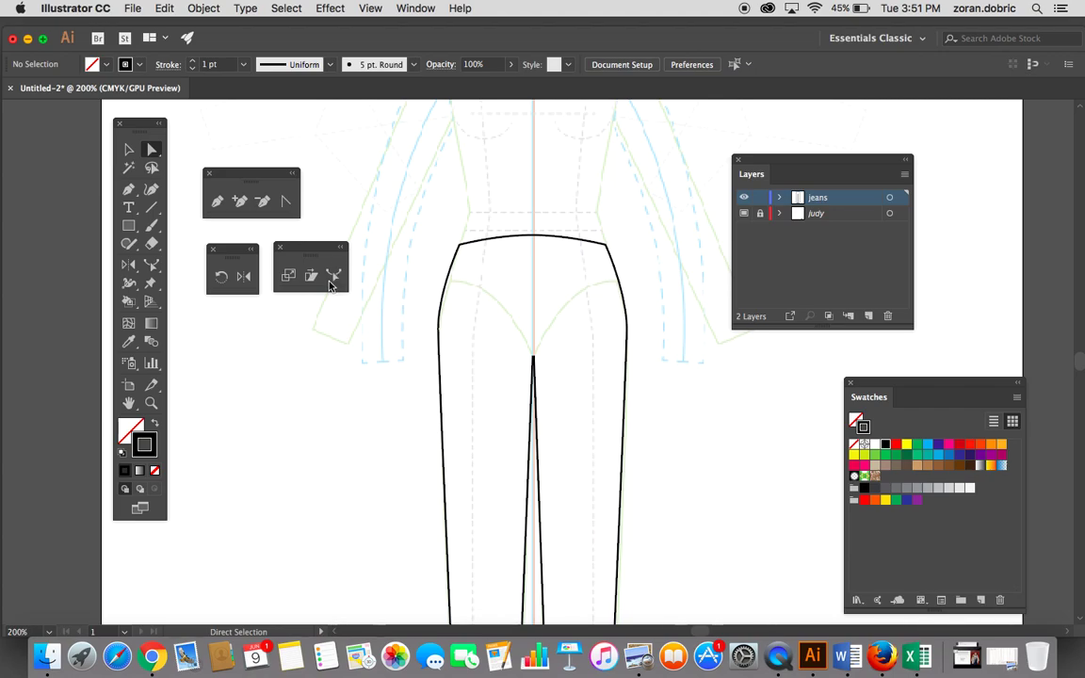
Step: Draw a straight horizontal line about 97 pt long between the two corner points of the curved waistline
click(334, 277)
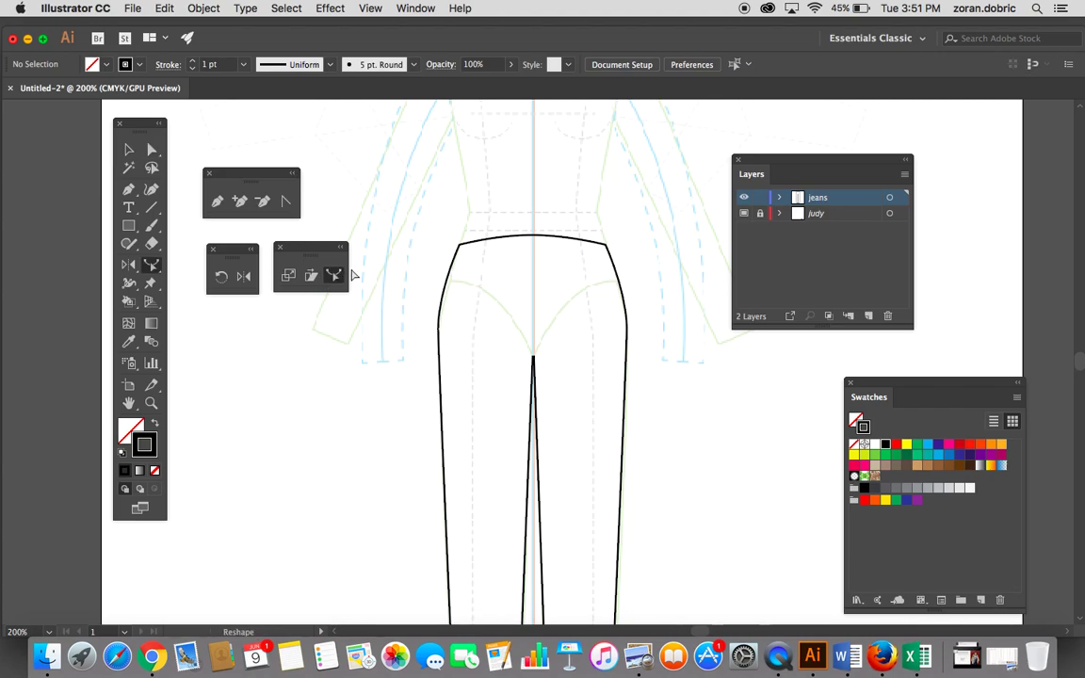
key(a)
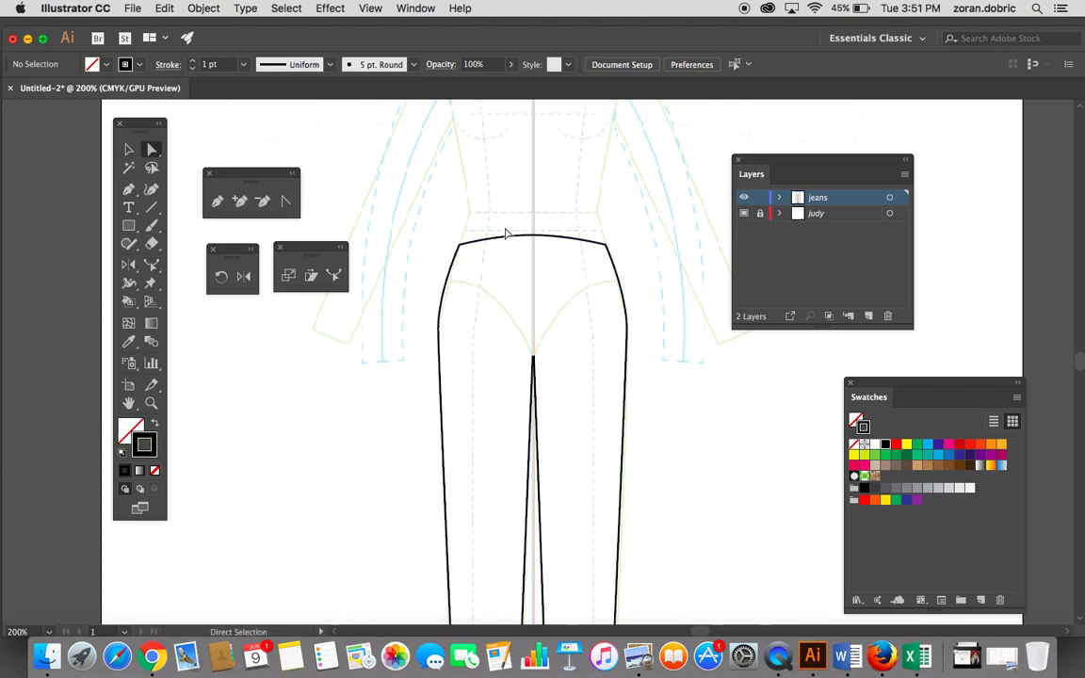
click(151, 403)
click(535, 283)
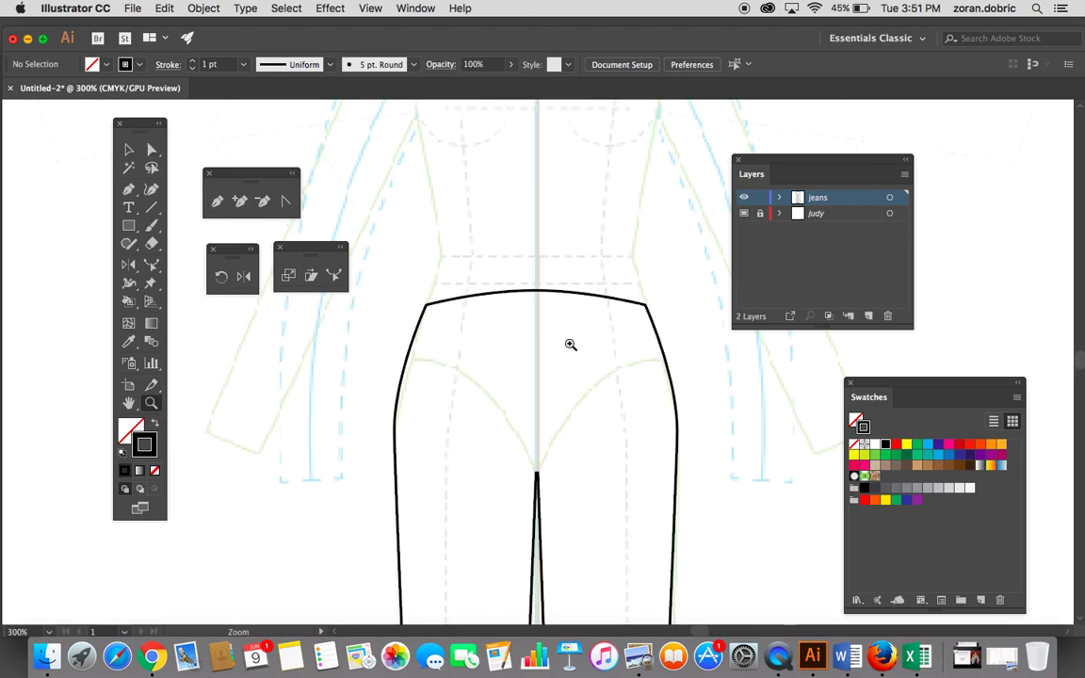
click(570, 345)
drag(535, 364, 542, 363)
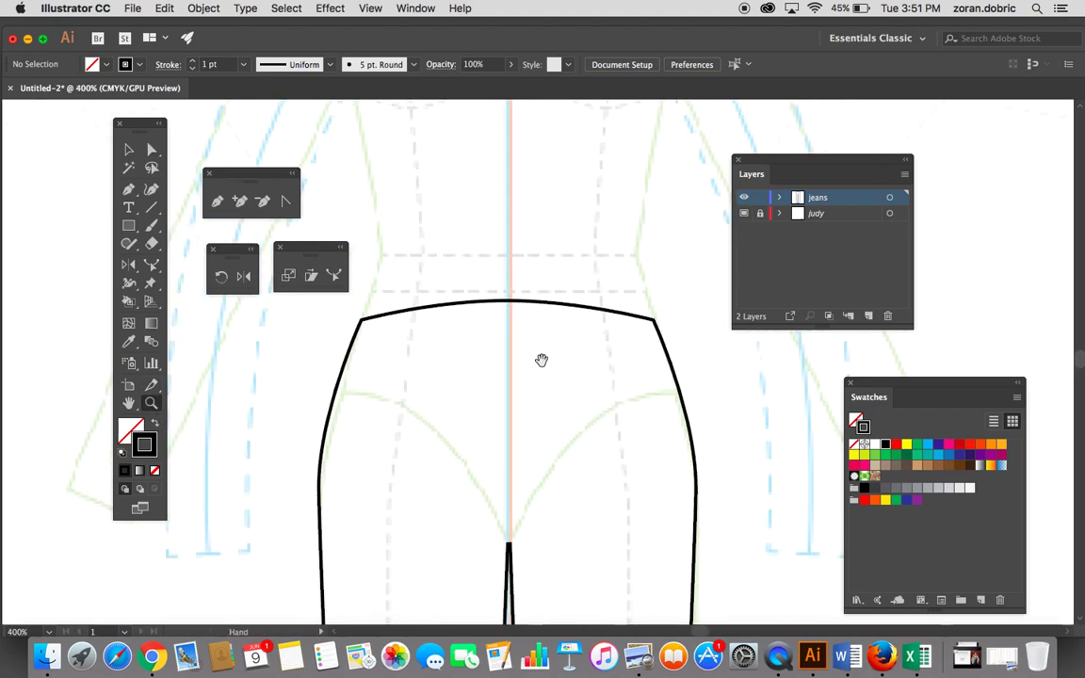
drag(151, 207, 247, 213)
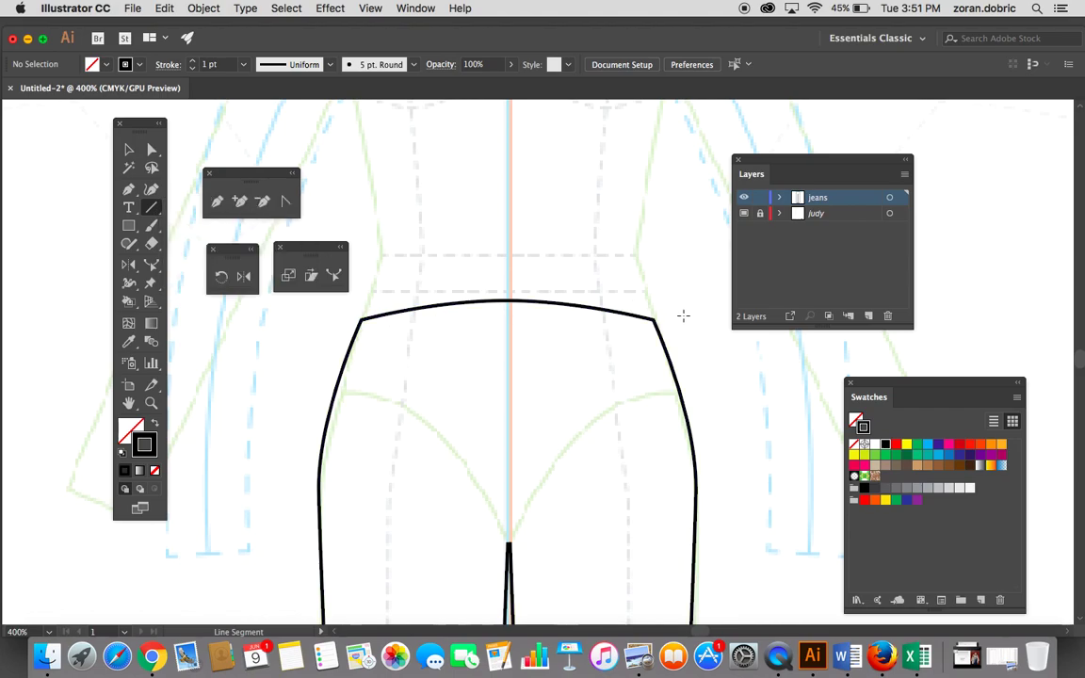
drag(364, 321, 654, 318)
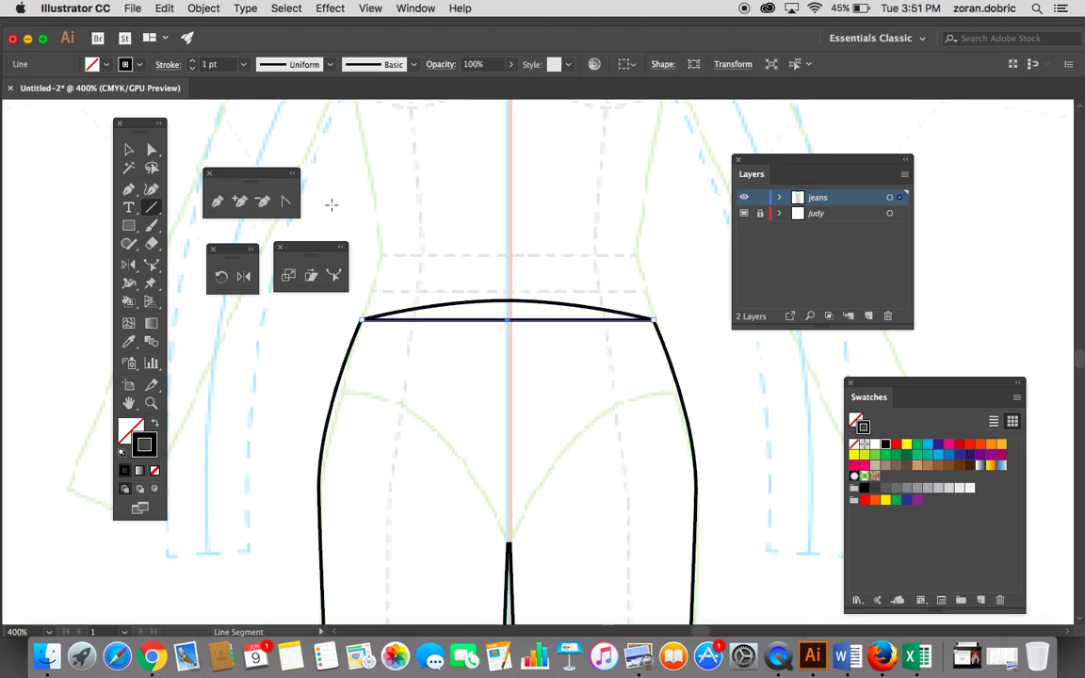
Step: Reshape the straight waist line into a downward curve with its centre at about Y 292.75 pt, and deselect it
click(151, 149)
click(589, 177)
click(491, 323)
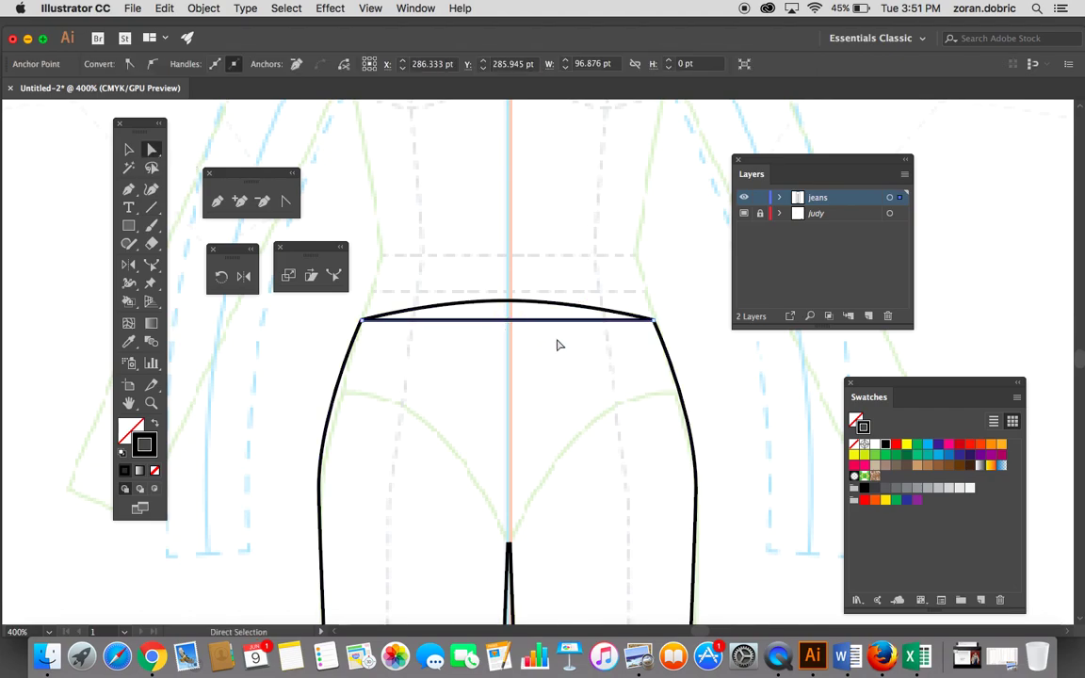
click(482, 215)
click(434, 324)
click(335, 275)
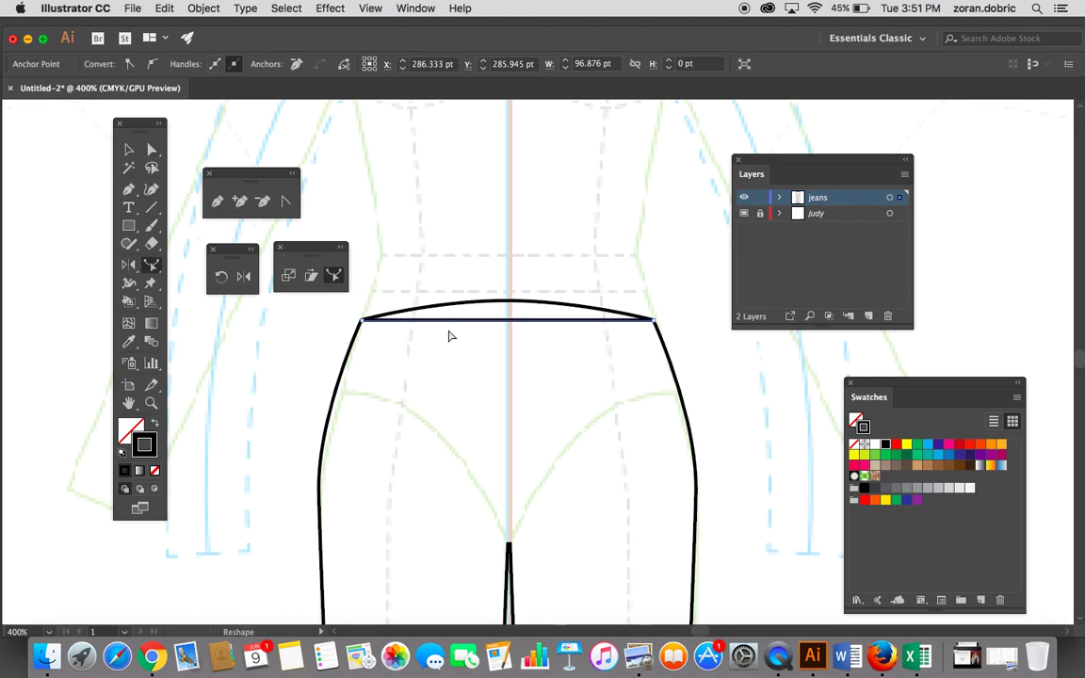
drag(504, 328, 509, 348)
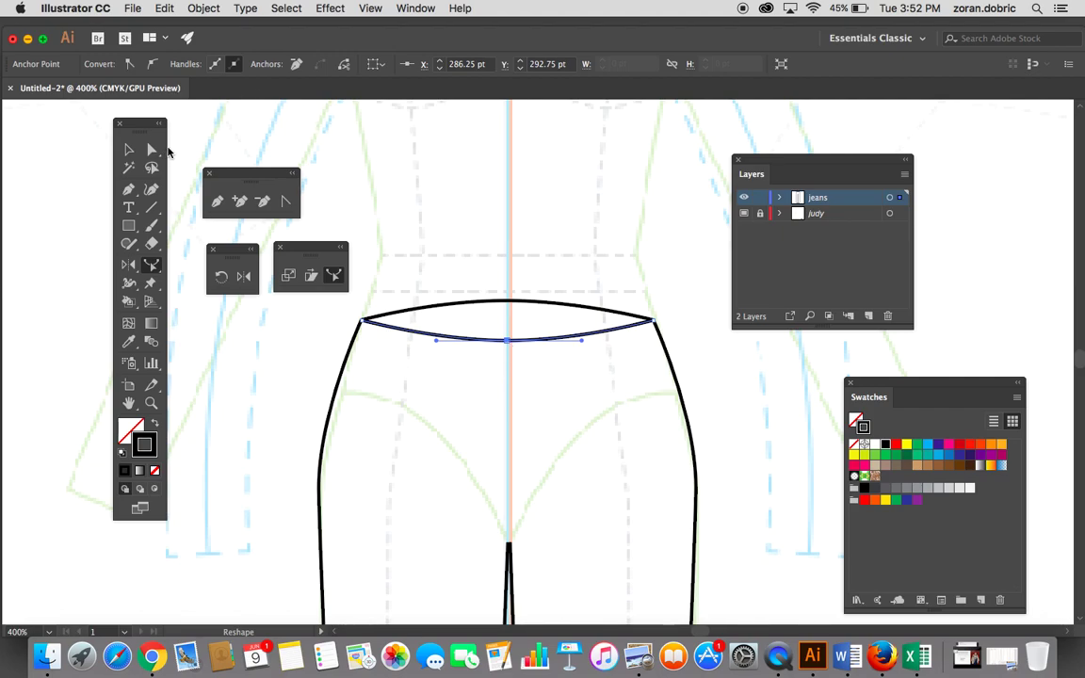
click(151, 149)
click(489, 182)
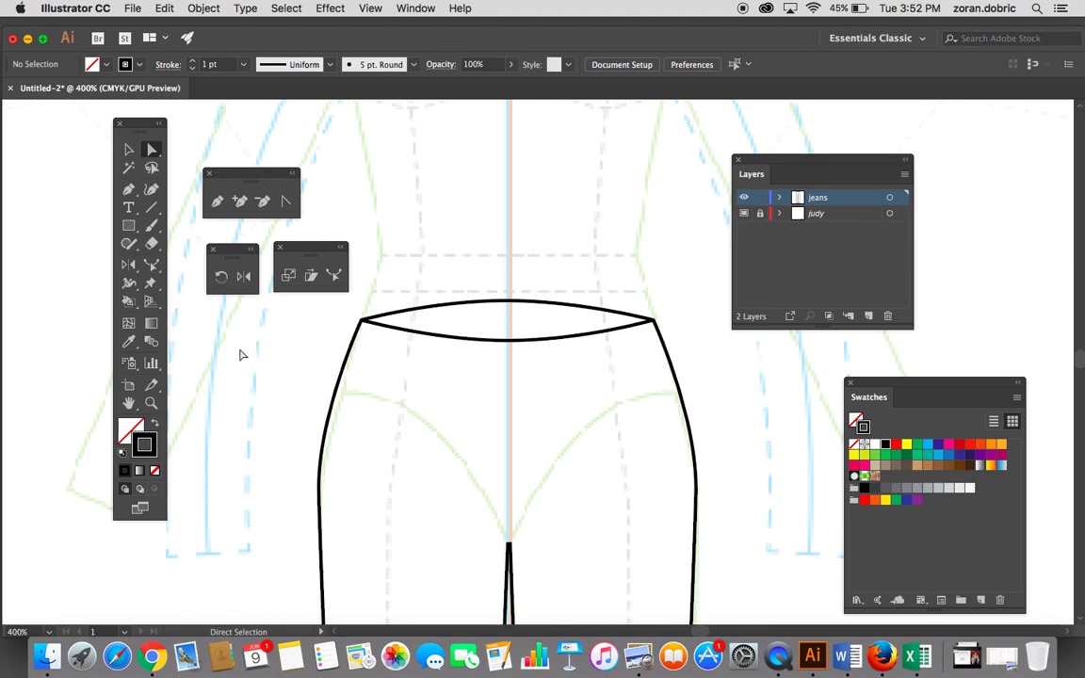
Step: Duplicate the downward waist curve and move the copy straight down about 18 pt to form the waistband's lower line
click(151, 402)
click(532, 381)
drag(532, 380, 530, 433)
click(131, 152)
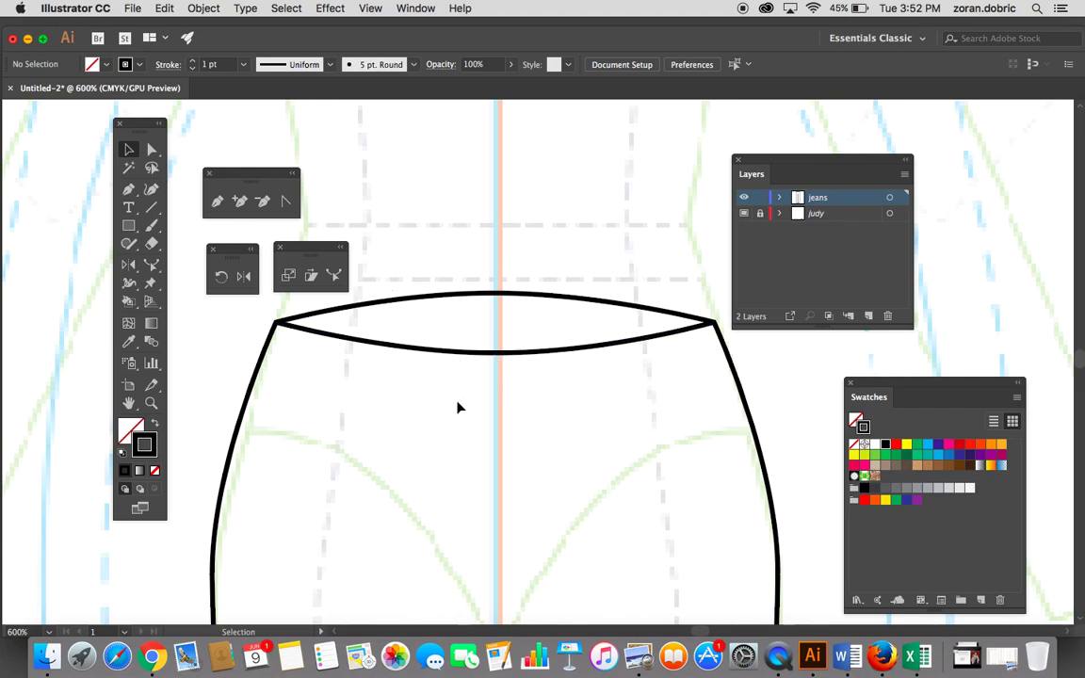
click(481, 357)
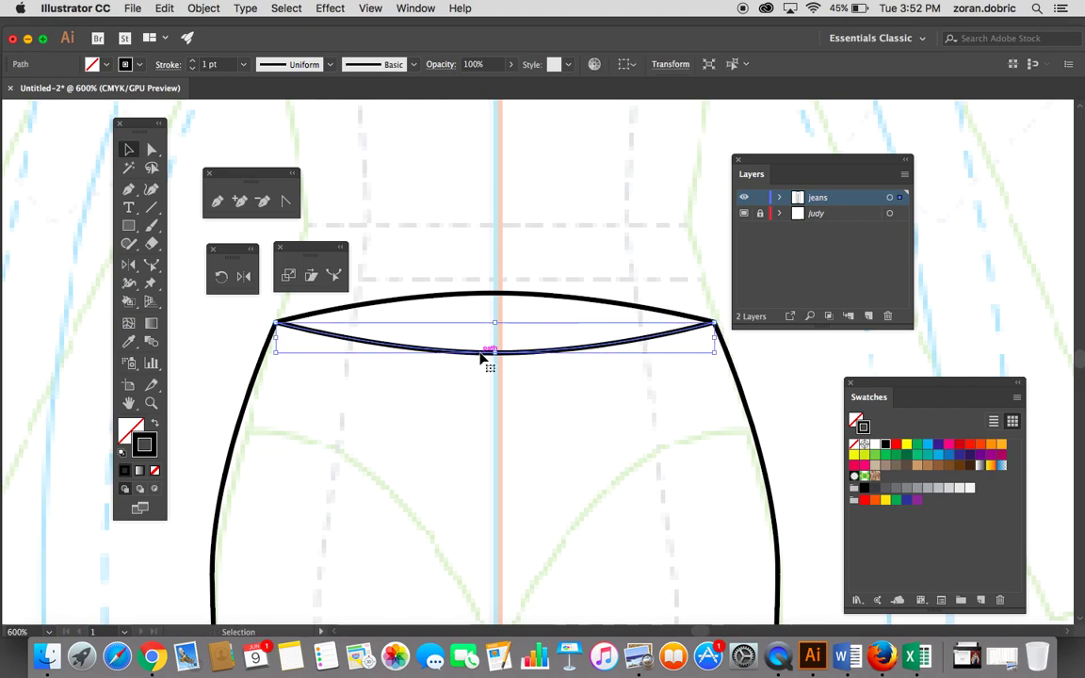
key(Down)
key(Down)
key(Down)
key(Down)
key(Down)
key(Down)
key(Down)
key(Down)
key(Down)
key(Down)
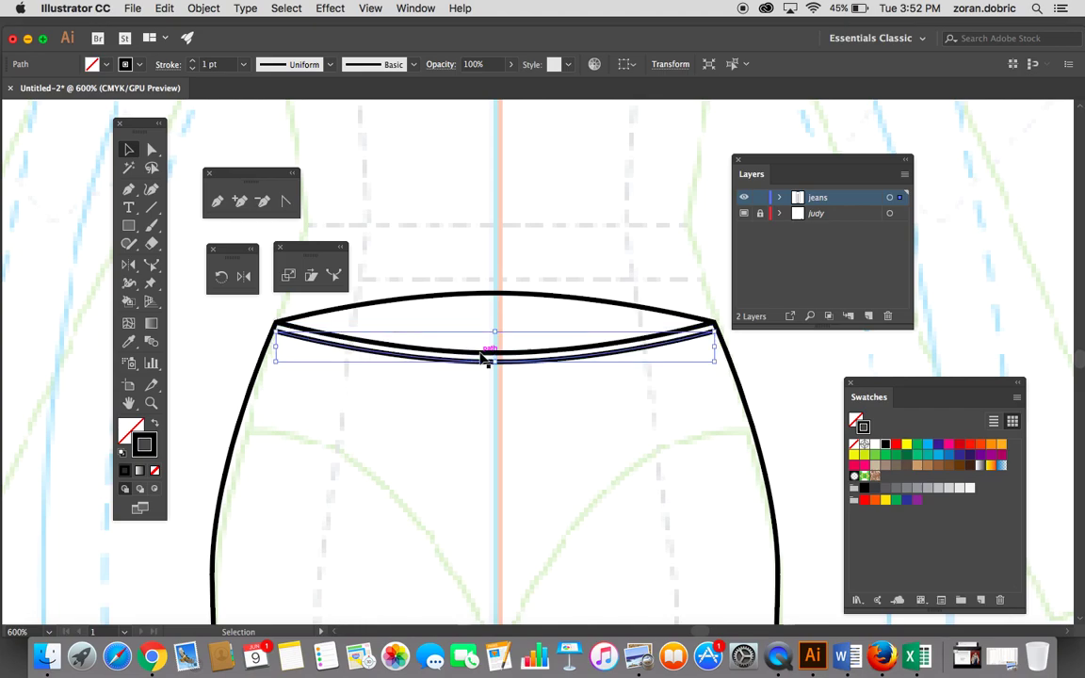
key(Down)
key(Down)
key(Down)
key(Down)
key(Down)
key(Down)
key(Down)
key(Down)
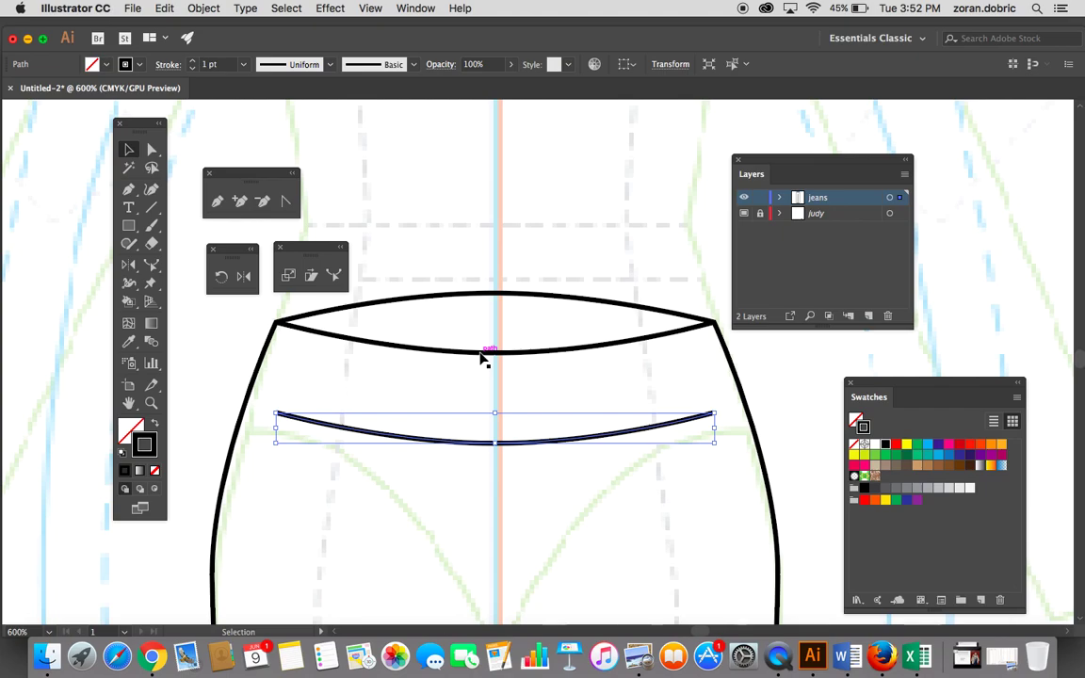
key(Down)
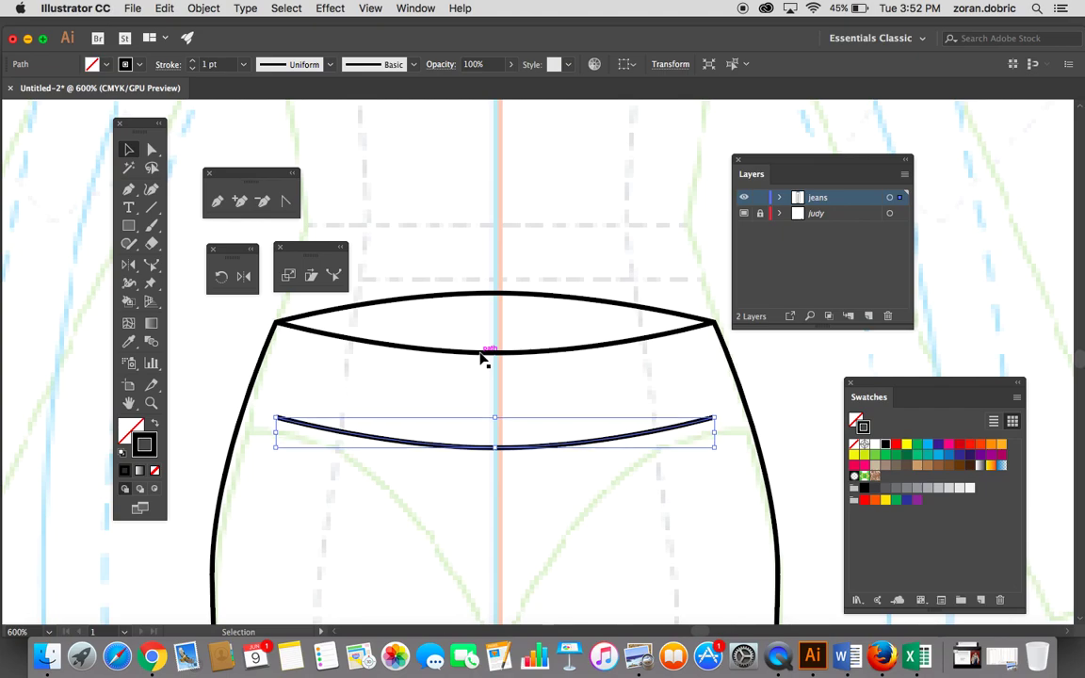
key(Up)
key(Up)
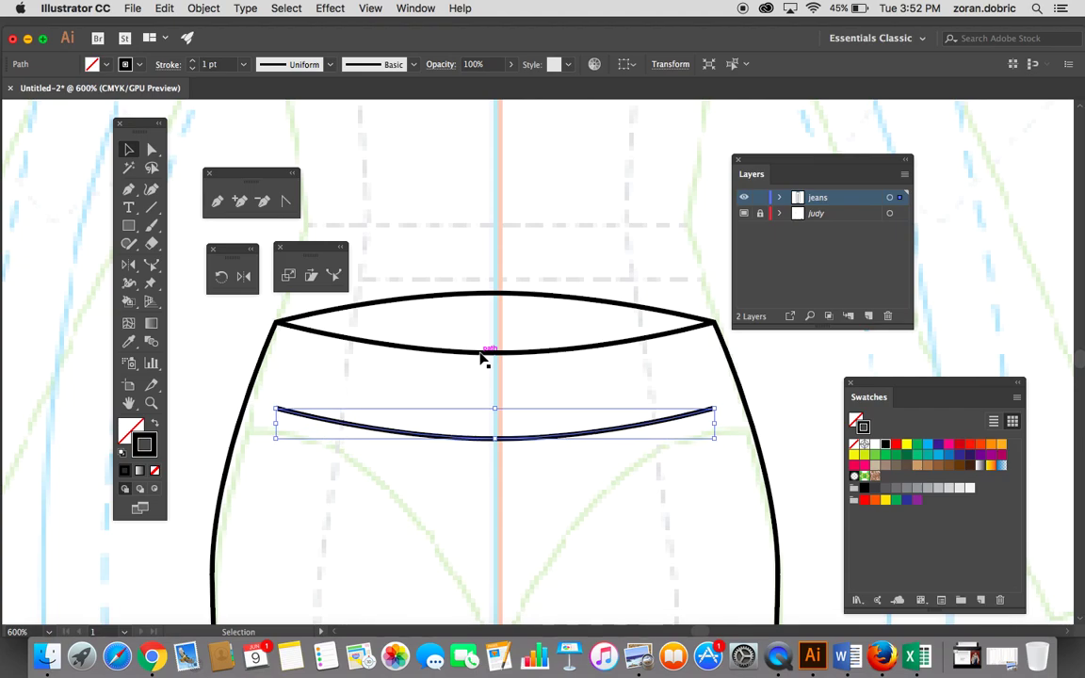
Step: Widen the copied curve equally from its centre until its ends meet both side seams, and deselect it
scroll(482, 359, down, 5)
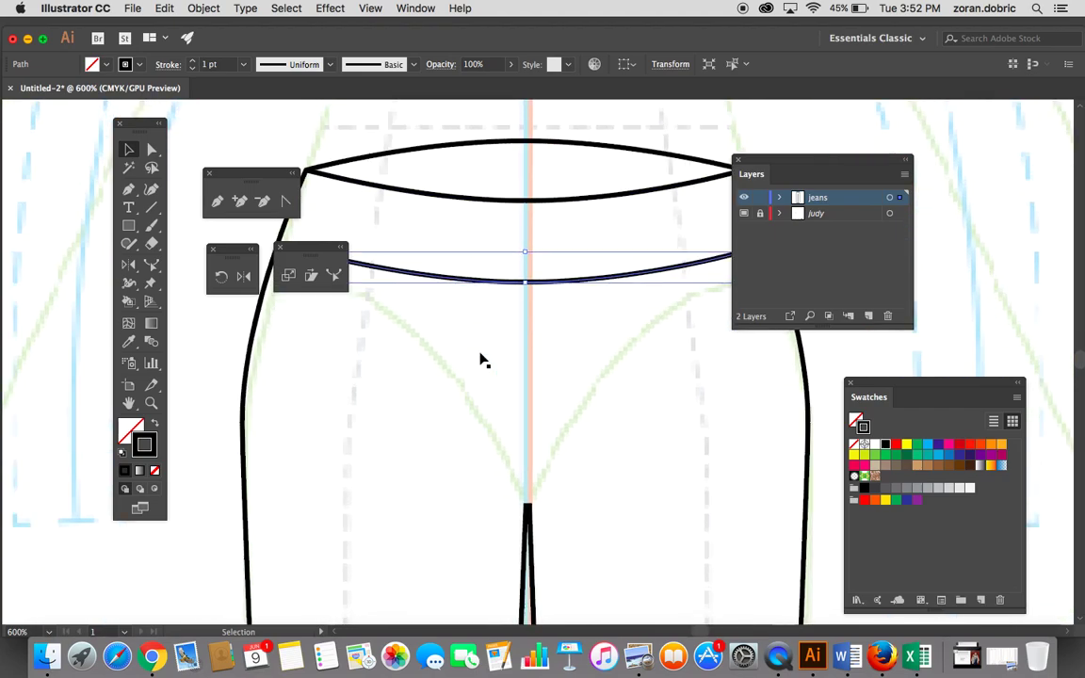
scroll(481, 359, up, 2)
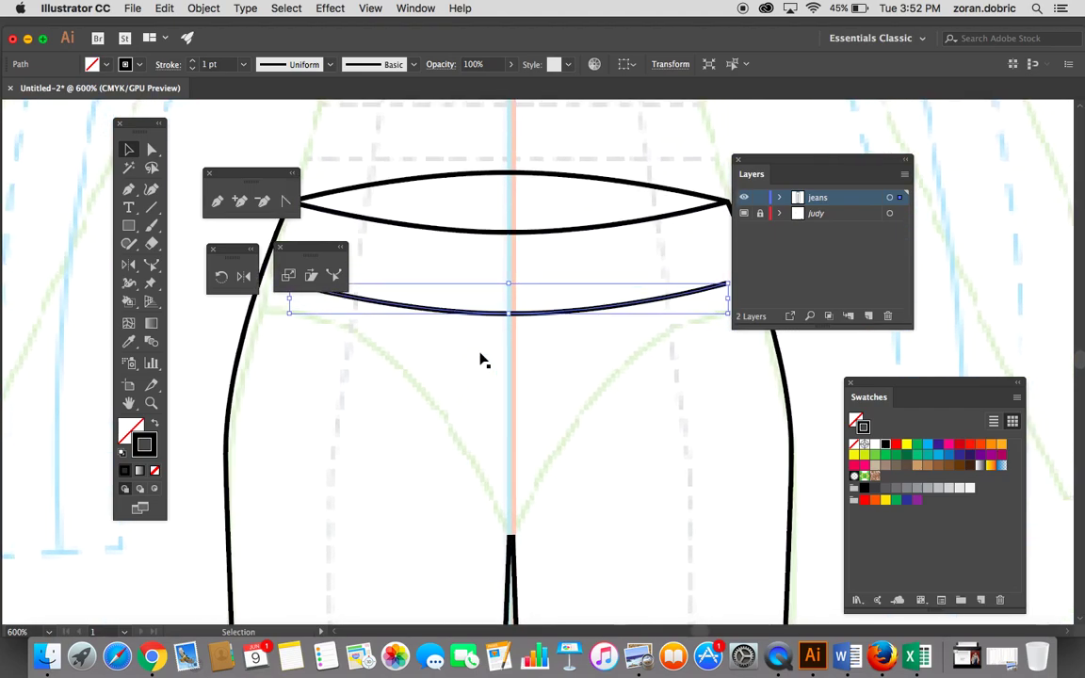
scroll(483, 359, up, 3)
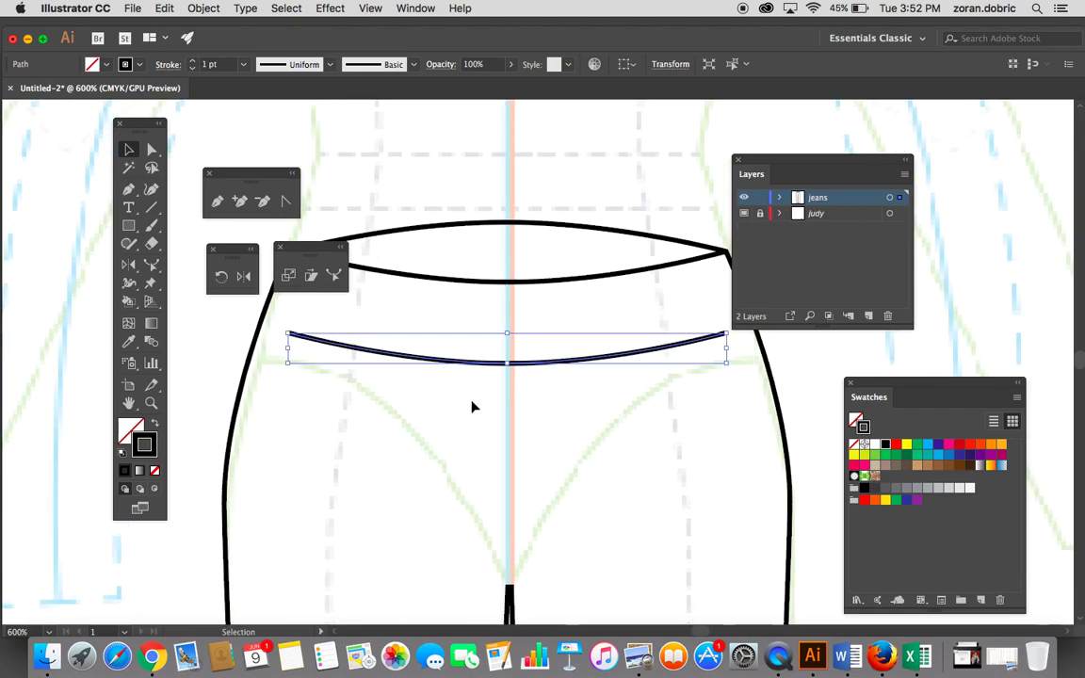
scroll(474, 407, up, 3)
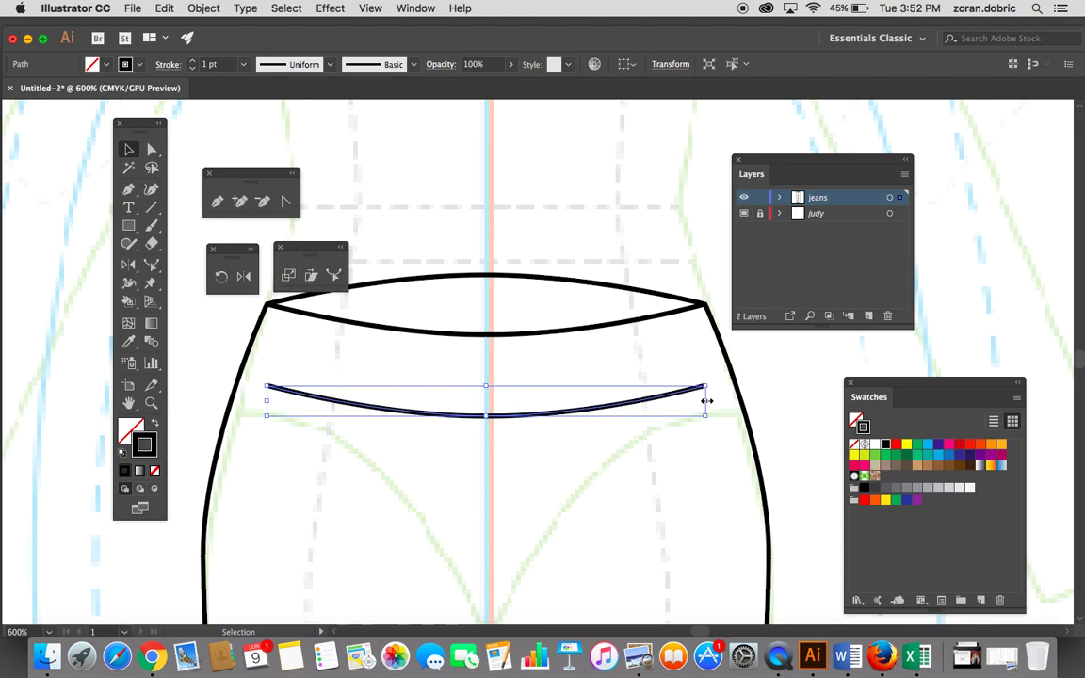
drag(707, 400, 738, 405)
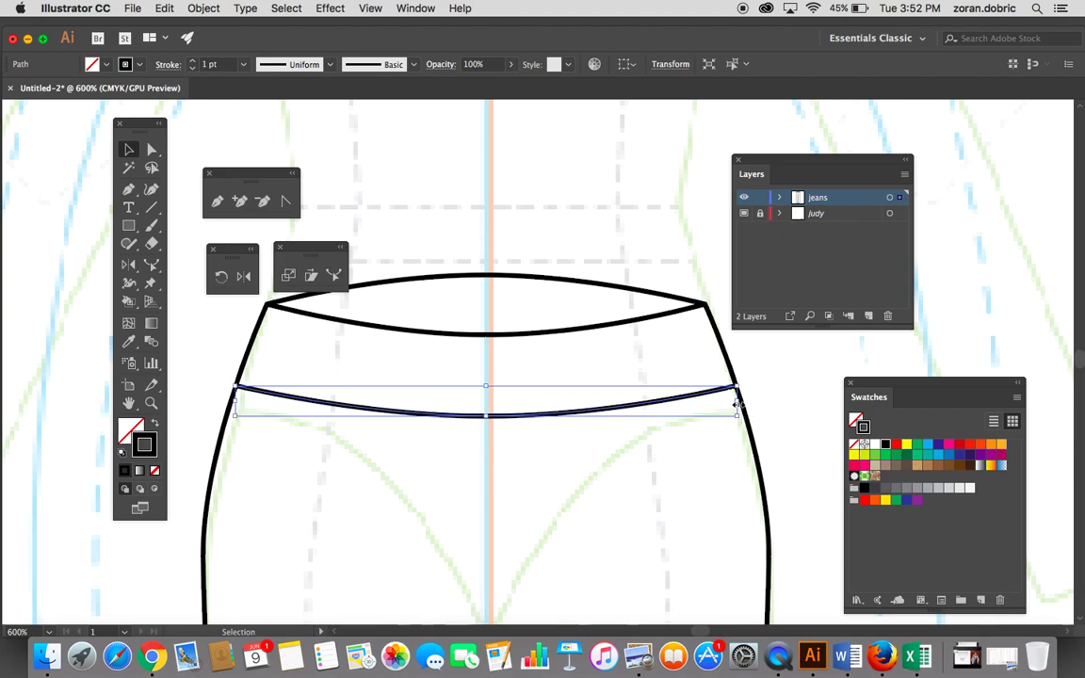
click(502, 239)
Step: Move the Layers panel aside so it no longer covers the side of the jeans
scroll(502, 240, down, 5)
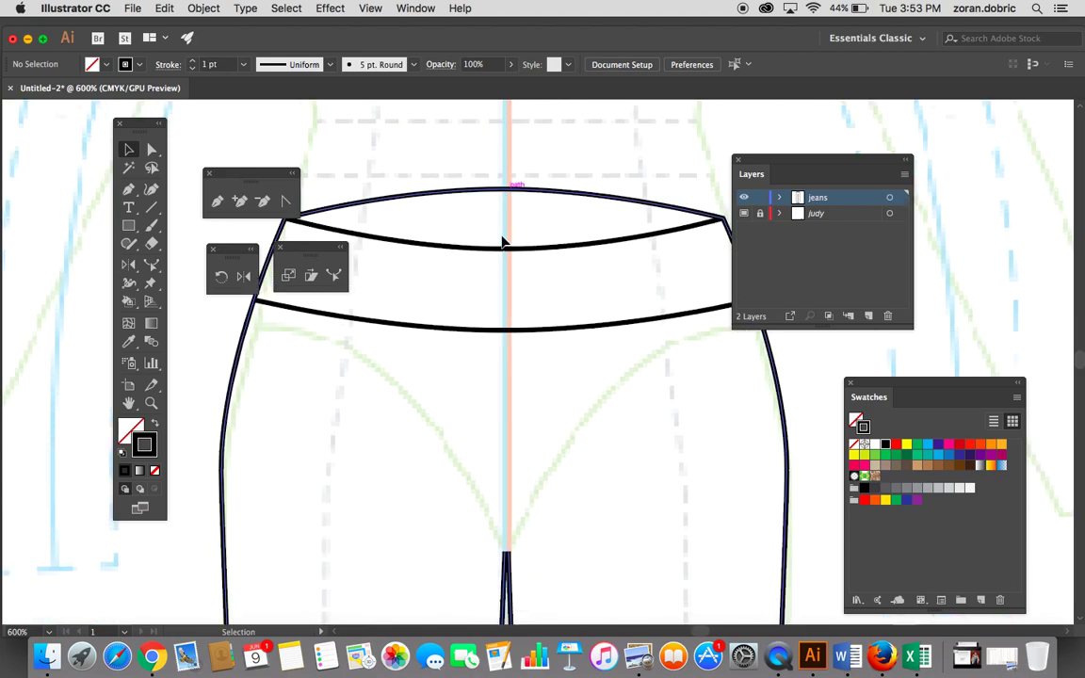
drag(771, 162, 839, 162)
scroll(659, 243, up, 3)
scroll(659, 243, up, 2)
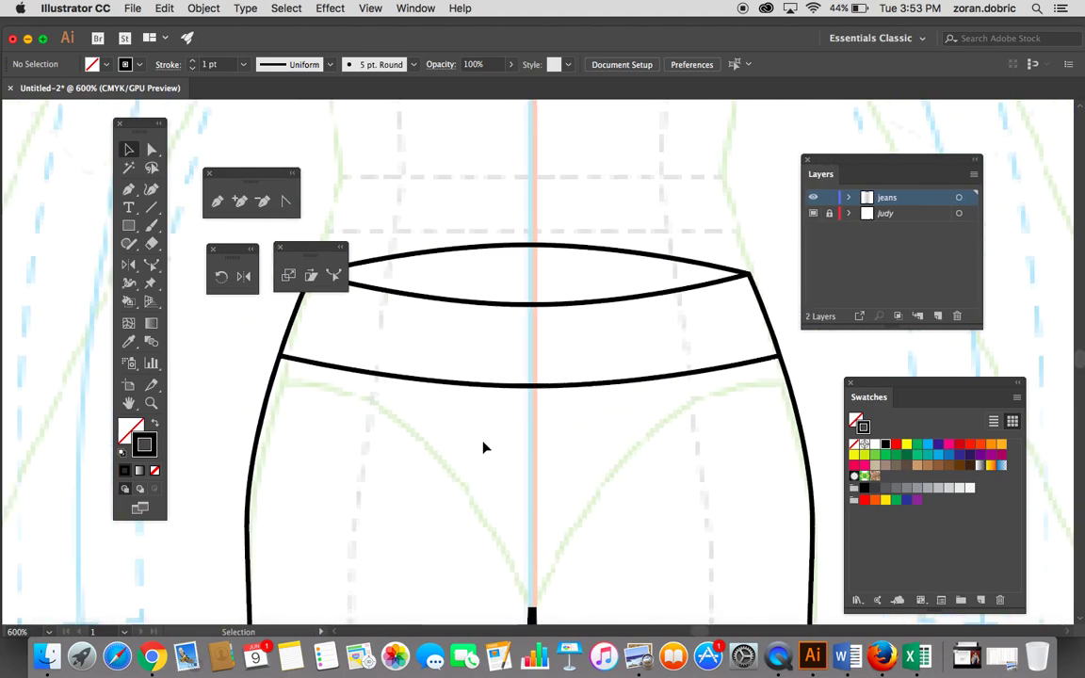
Step: Deepen the lower curve by moving its centre anchor point down to Y 313.75 pt, and deselect it
click(153, 149)
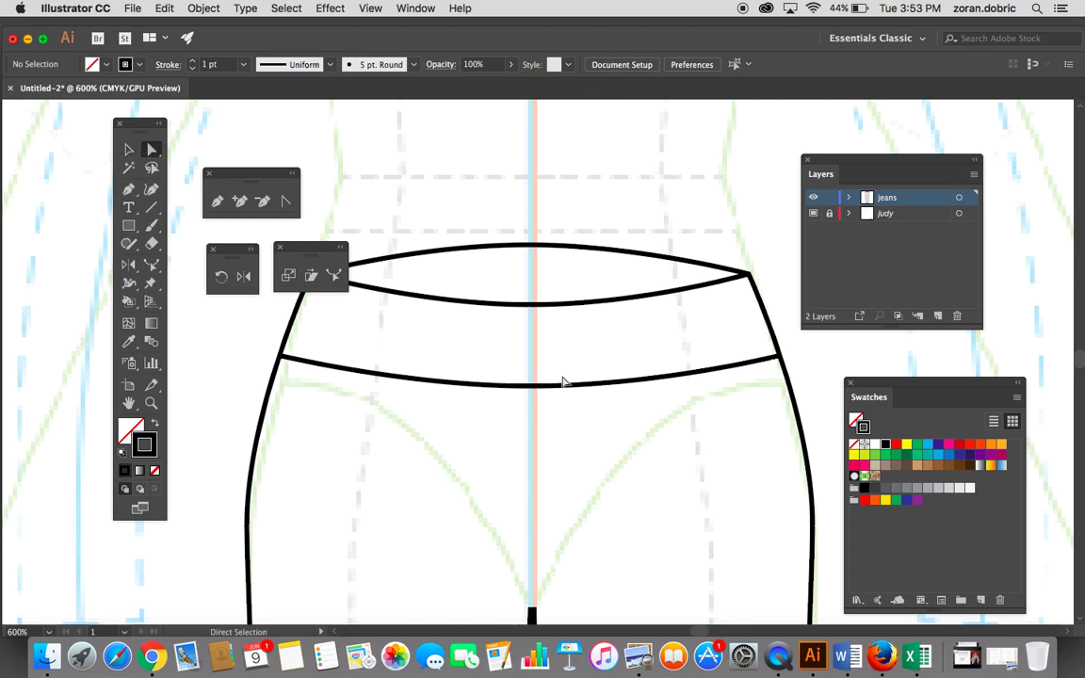
click(529, 386)
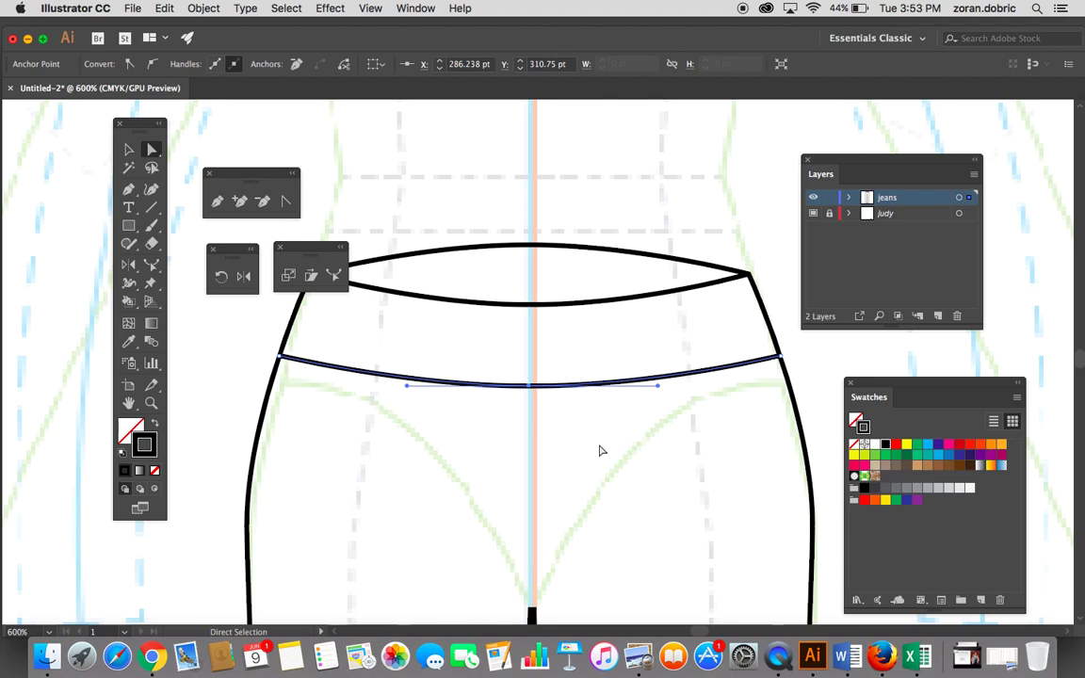
key(Down)
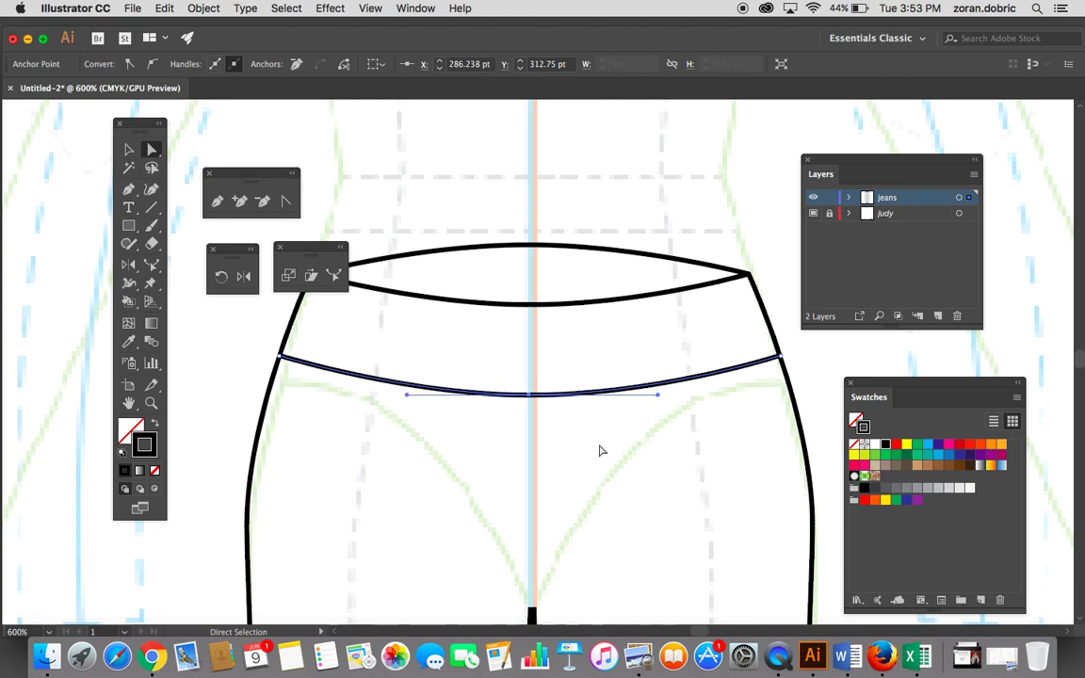
key(Down)
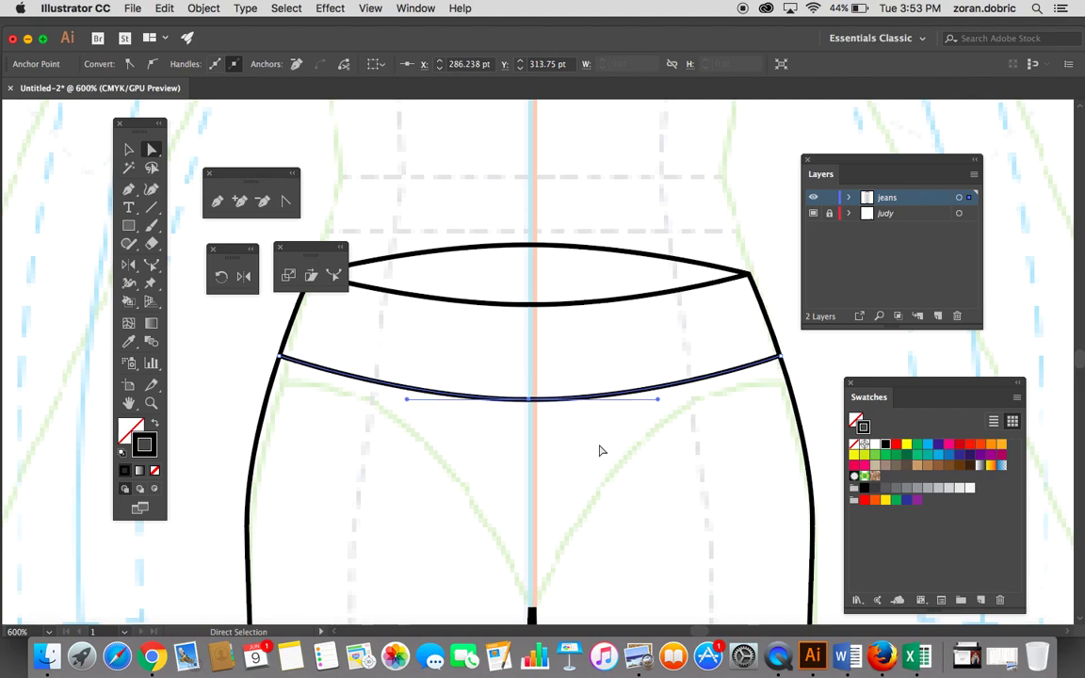
click(529, 387)
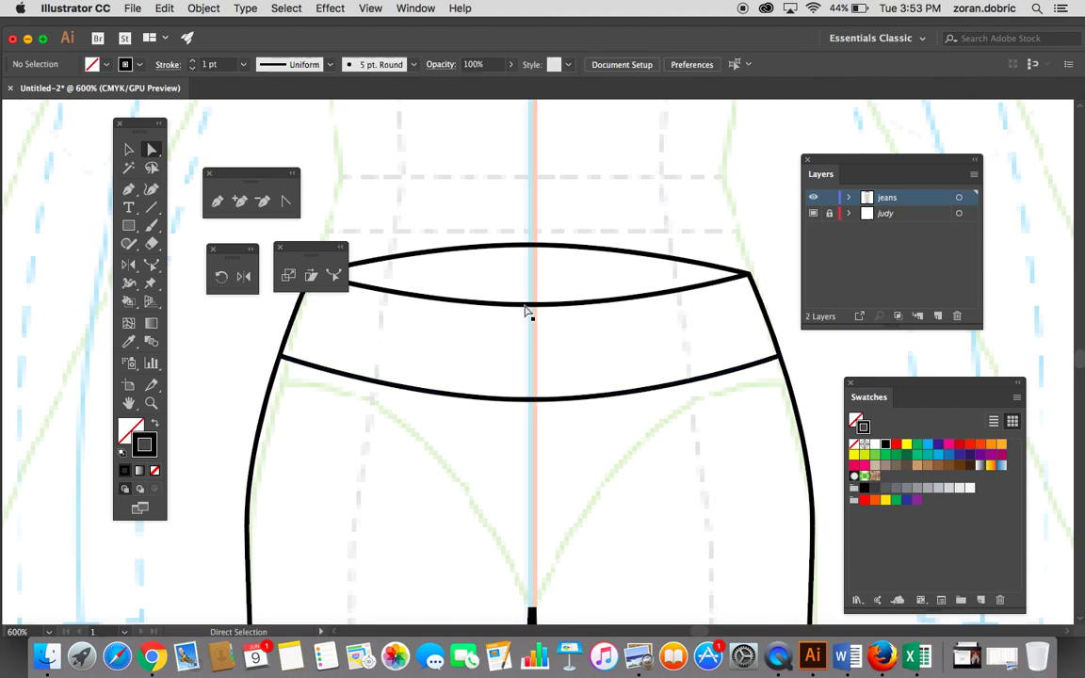
Step: Duplicate the downward-curving front waist line and move the copy straight down about 1.5 pt
scroll(533, 409, left, 3)
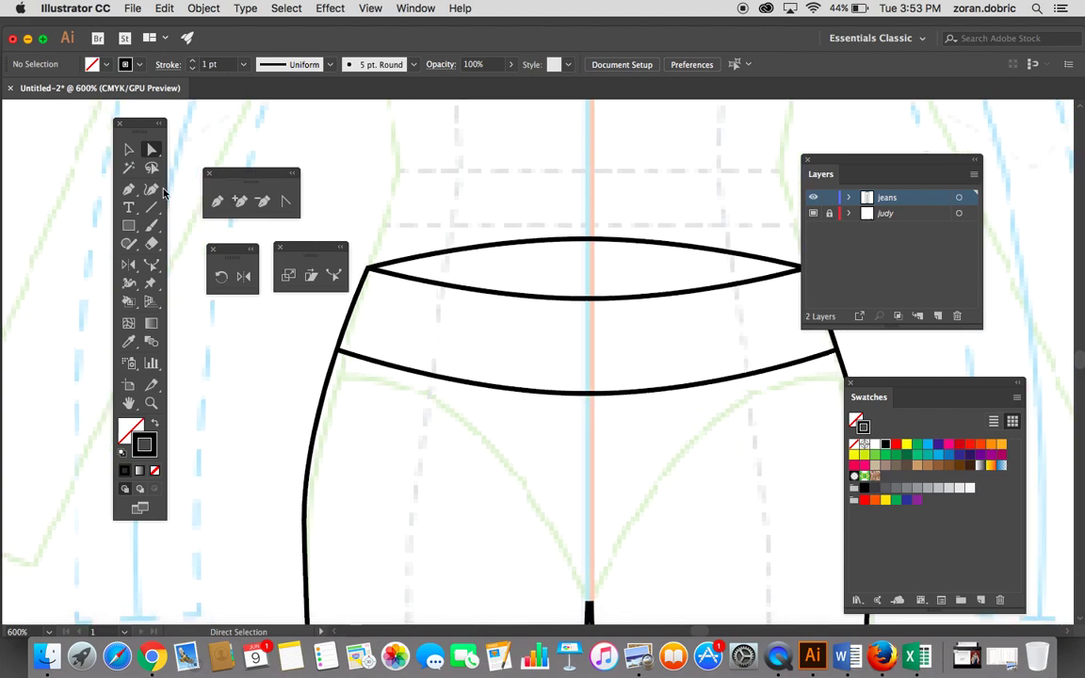
scroll(407, 381, down, 2)
scroll(407, 381, left, 2)
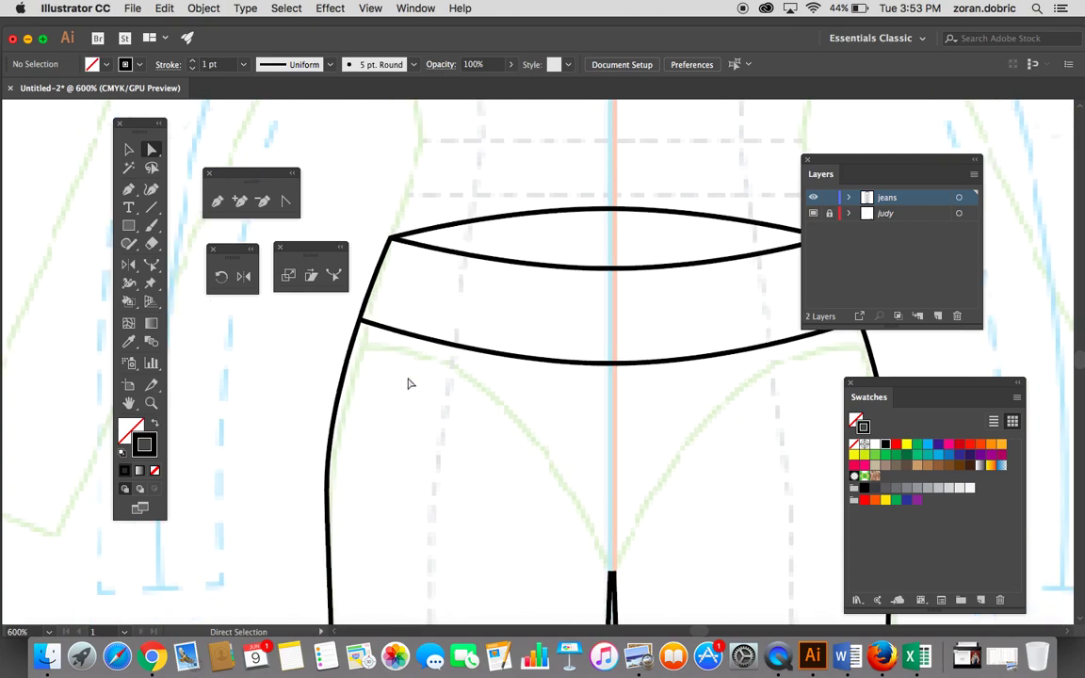
scroll(557, 379, up, 3)
scroll(557, 379, right, 2)
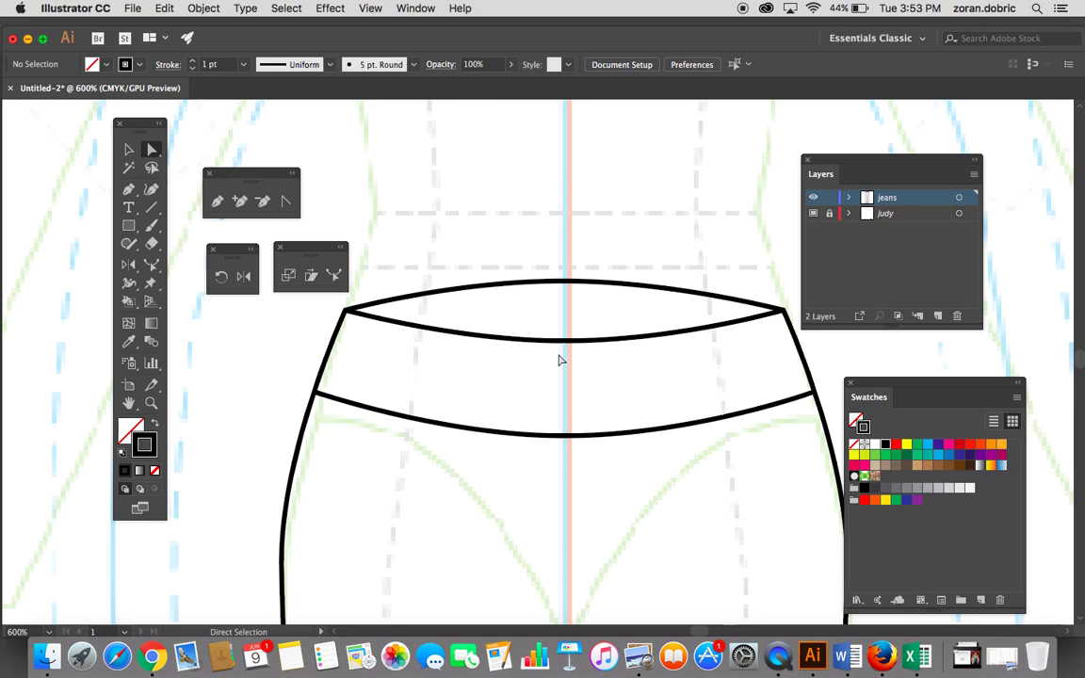
click(150, 402)
drag(537, 390, 562, 441)
click(129, 149)
click(519, 363)
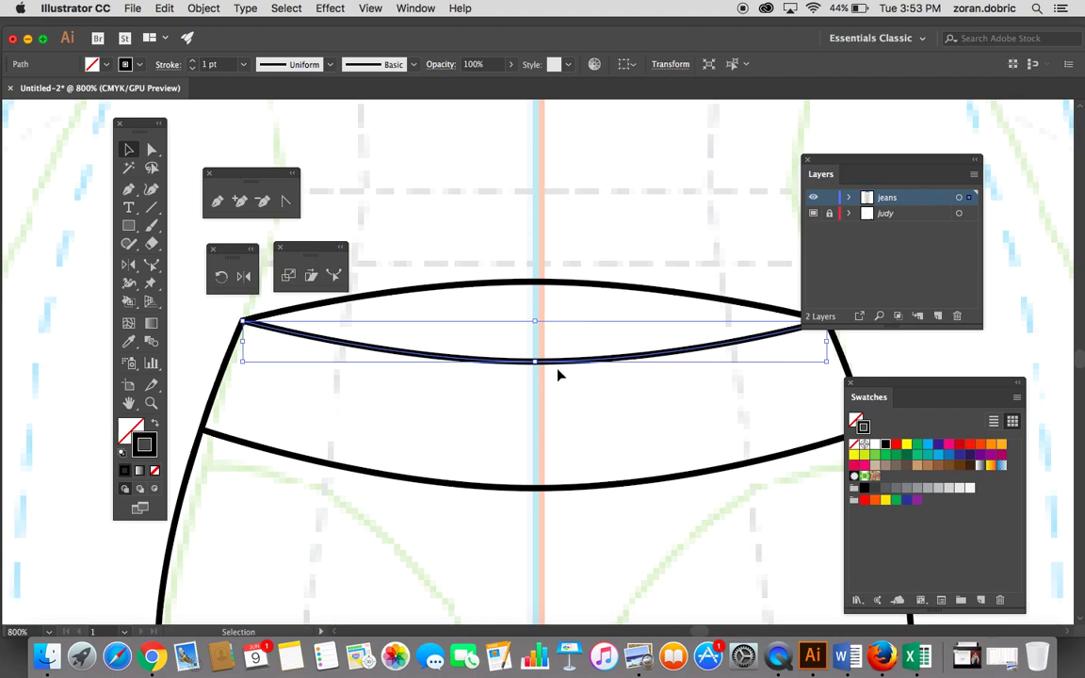
drag(557, 367, 556, 376)
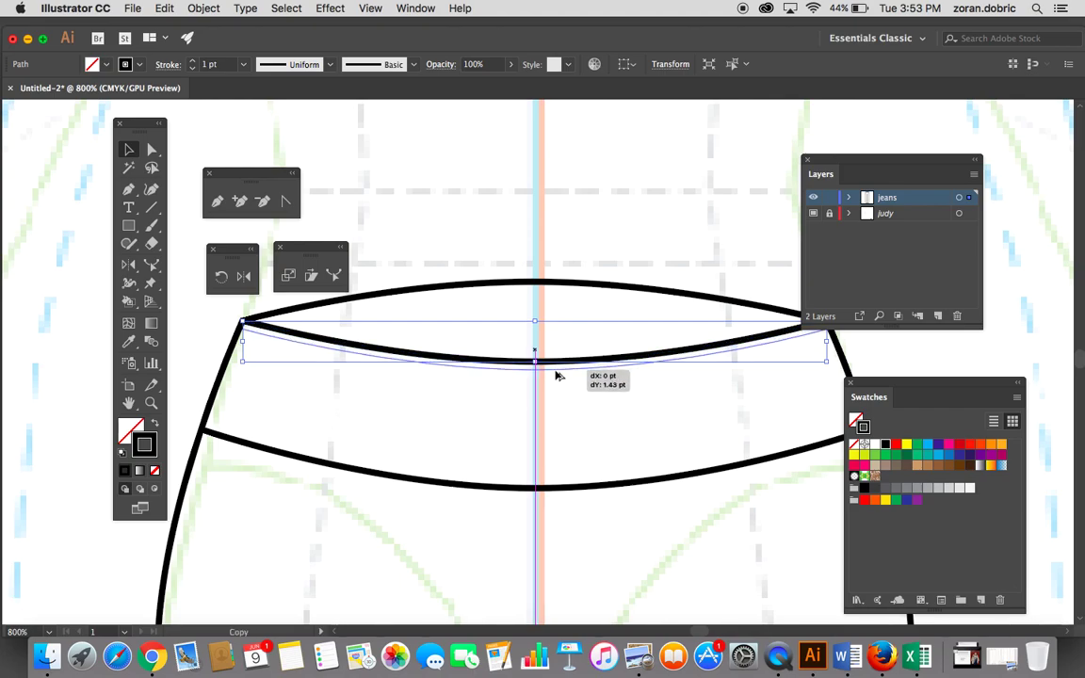
drag(555, 375, 556, 375)
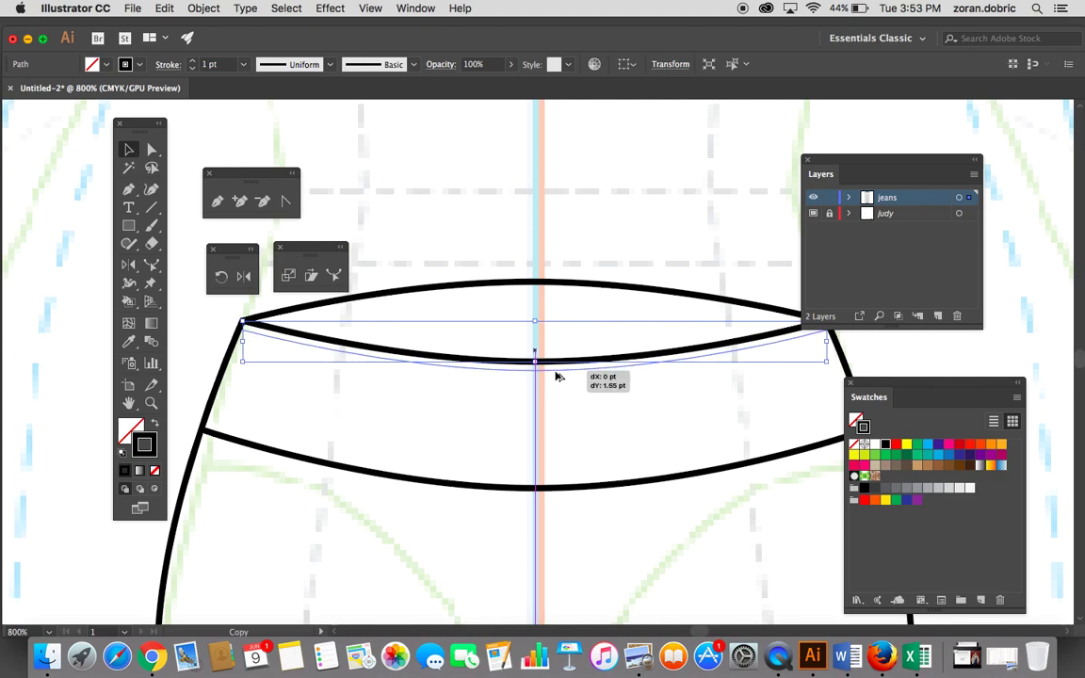
drag(555, 376, 555, 376)
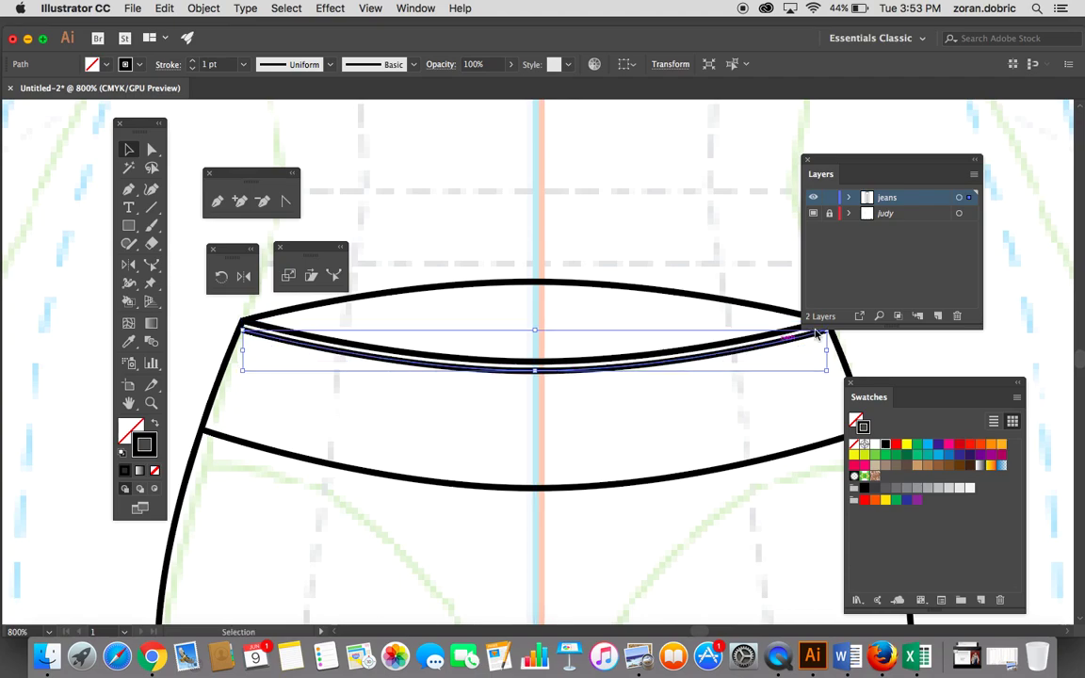
Step: Move the Layers panel away from the waist and display the Stroke panel beside the artwork
drag(857, 166, 959, 182)
drag(692, 267, 622, 239)
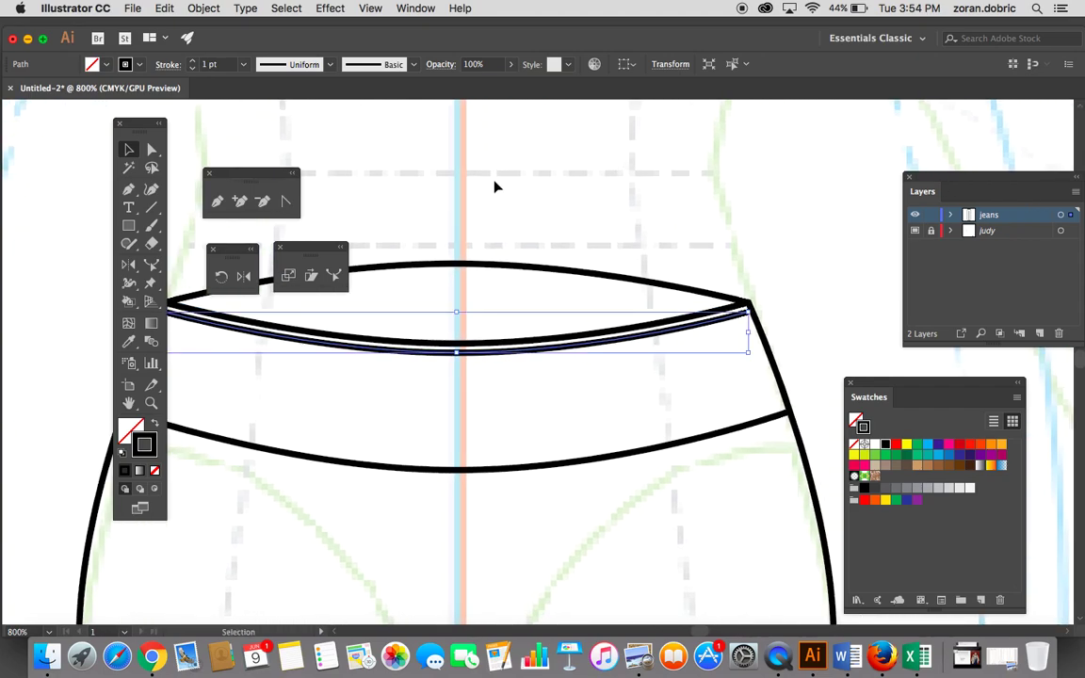
click(411, 8)
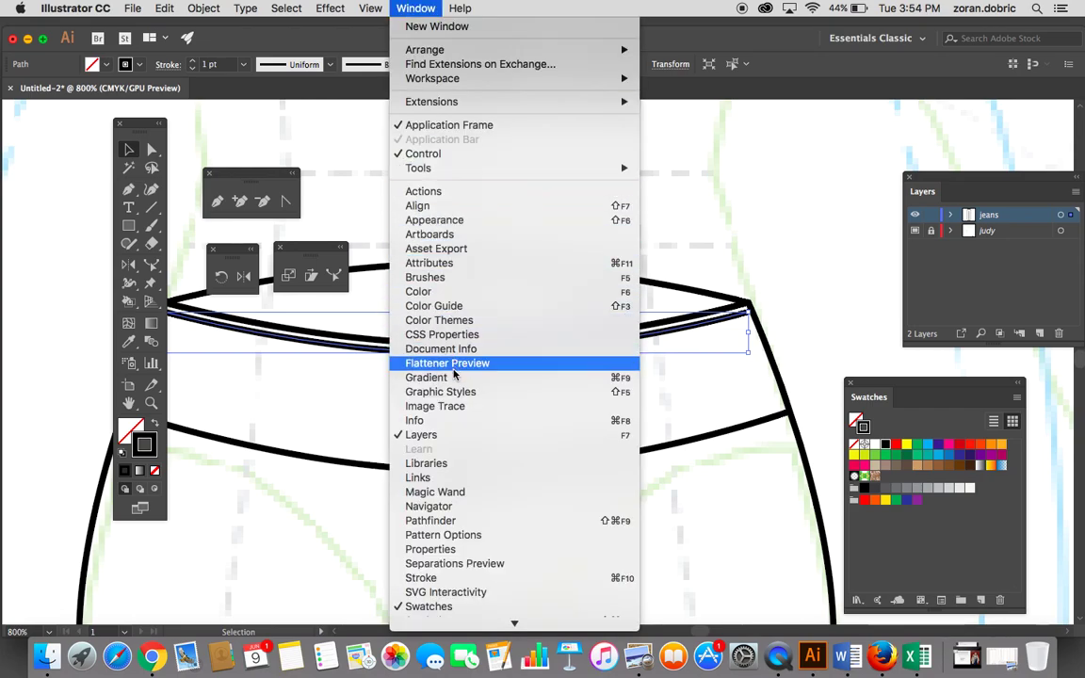
click(444, 581)
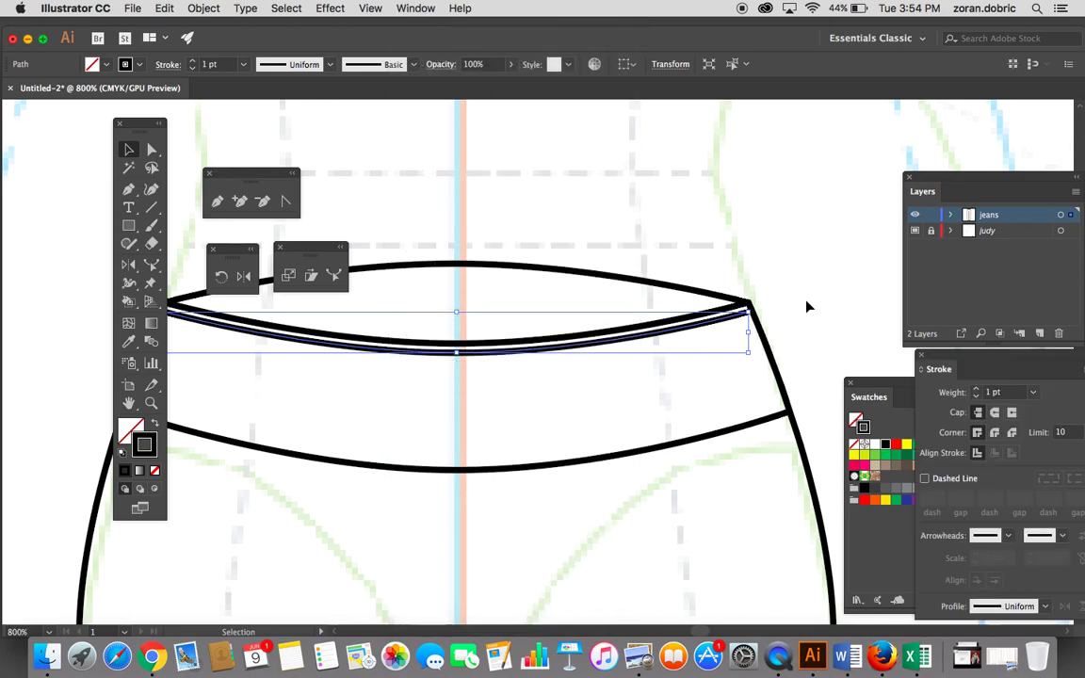
mouse_move(868, 321)
mouse_down()
mouse_move(779, 276)
mouse_move(733, 158)
mouse_up()
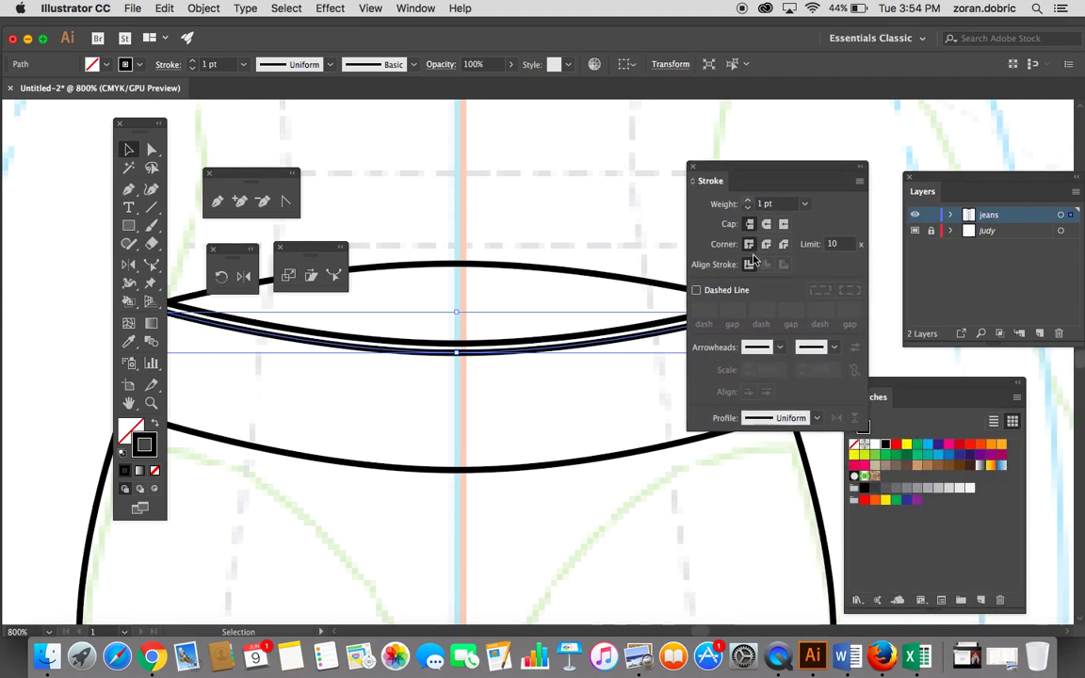
Step: Style the copied waist curve as stitching with a 0.5 pt dashed stroke, 2 pt dash and 1 pt gap, and deselect it
click(804, 203)
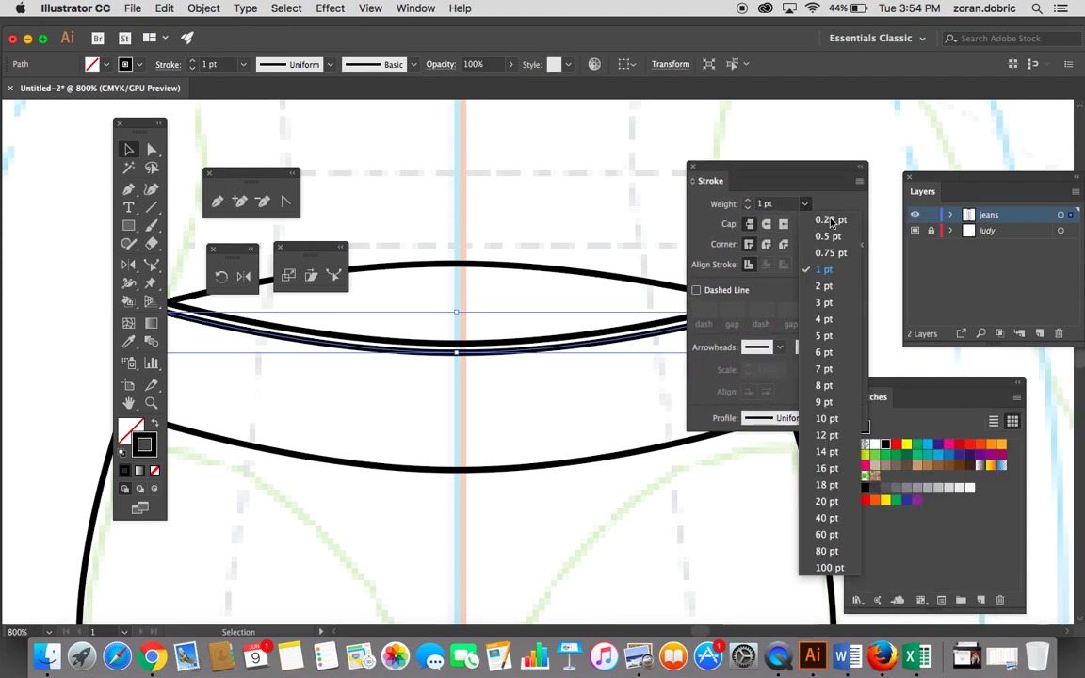
click(832, 238)
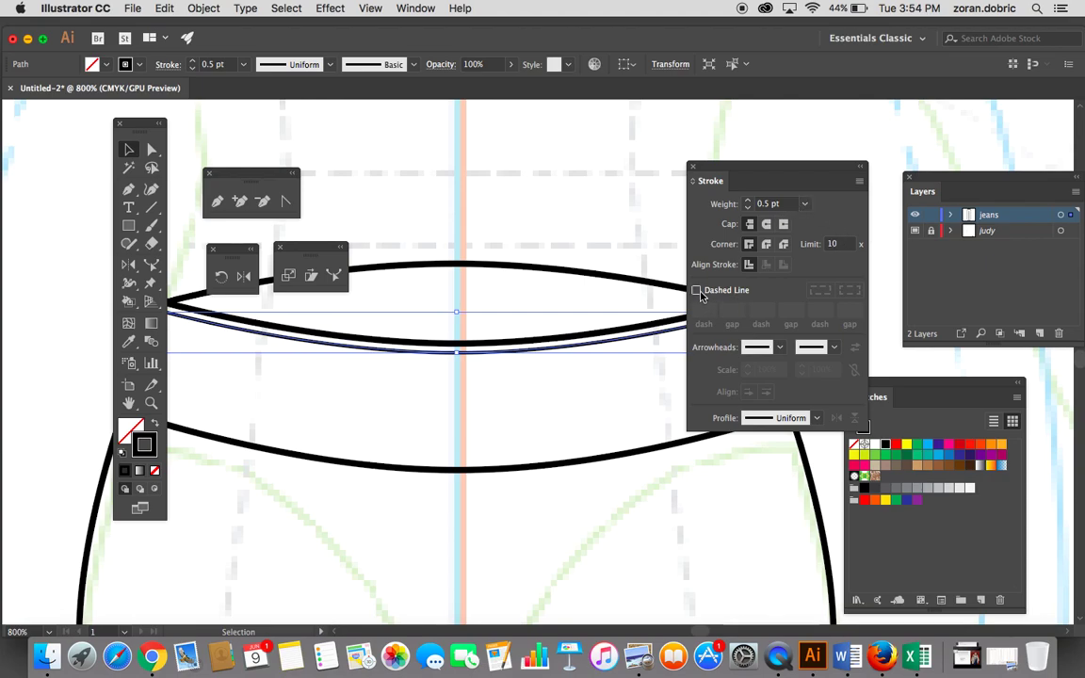
click(736, 295)
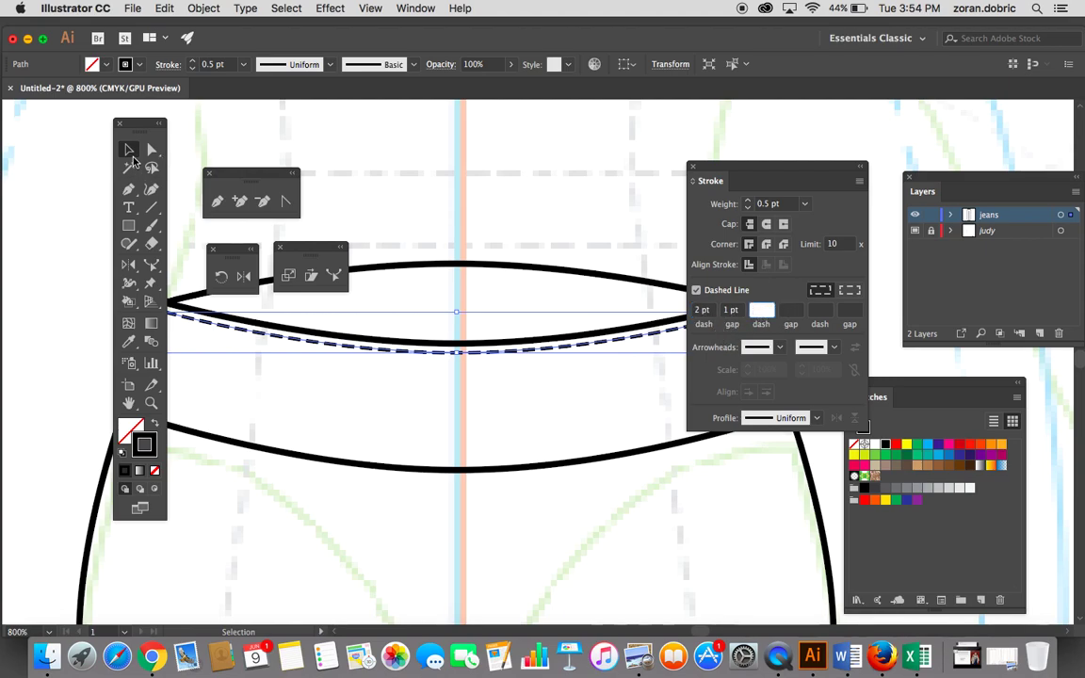
click(441, 153)
drag(726, 167, 835, 168)
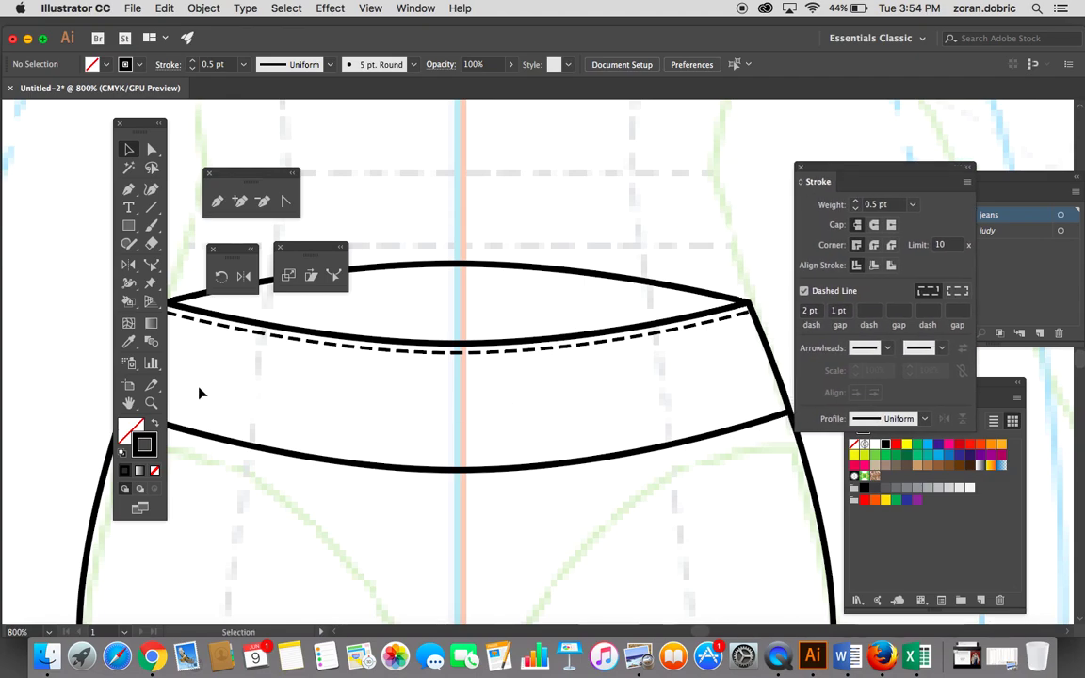
Step: Move the dashed stitch line slightly up, closer to the front waist curve, and deselect it
click(151, 404)
click(504, 342)
click(495, 397)
key(v)
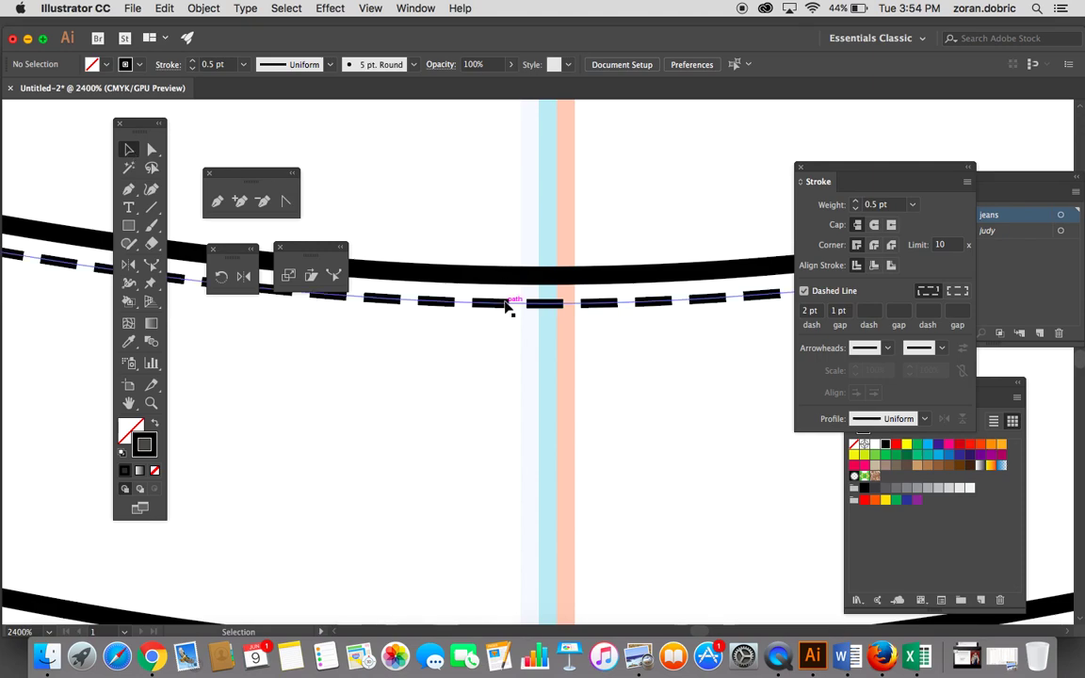
click(552, 309)
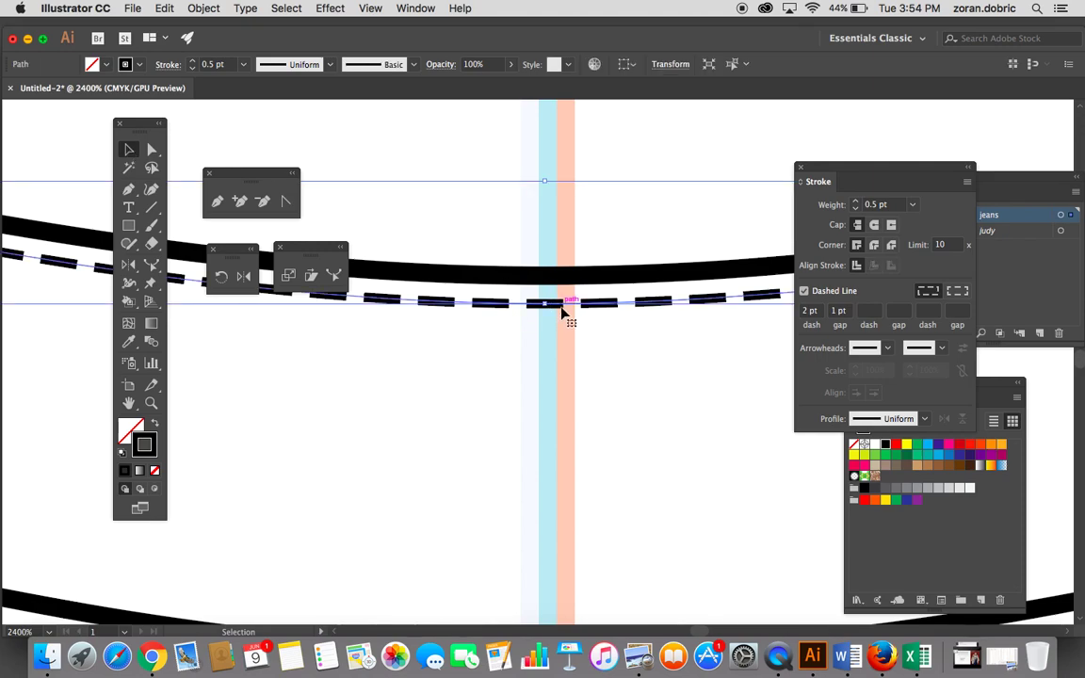
click(564, 315)
drag(565, 306, 565, 299)
click(545, 365)
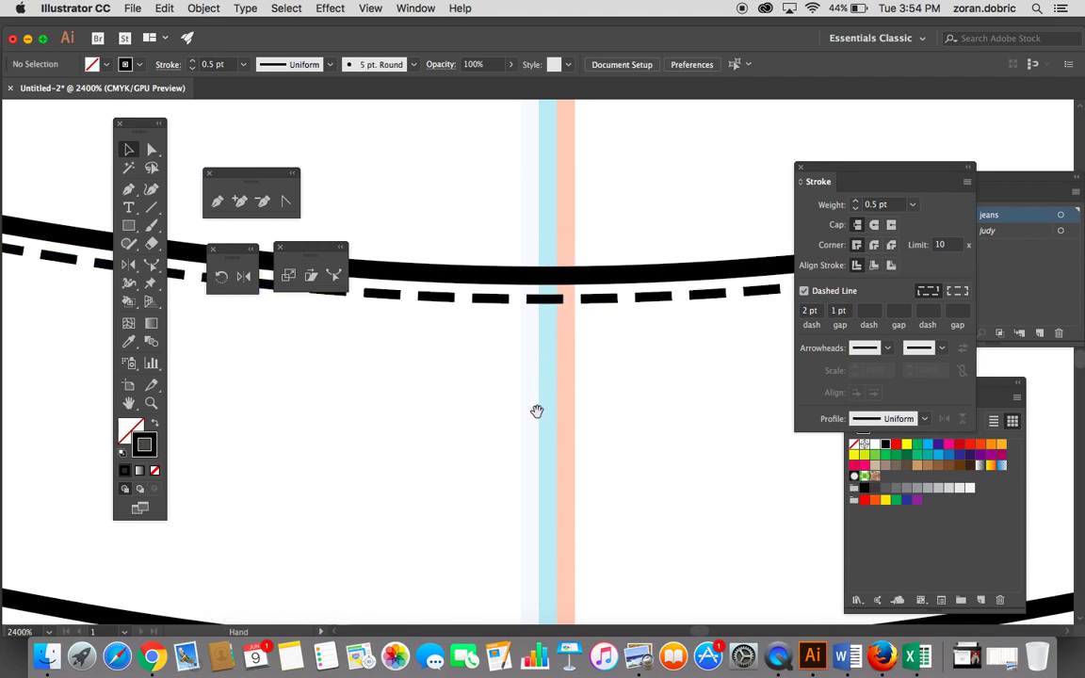
Step: Duplicate the waistband's lower curve and nudge the copy up just above the original
scroll(537, 410, up, 3)
click(151, 149)
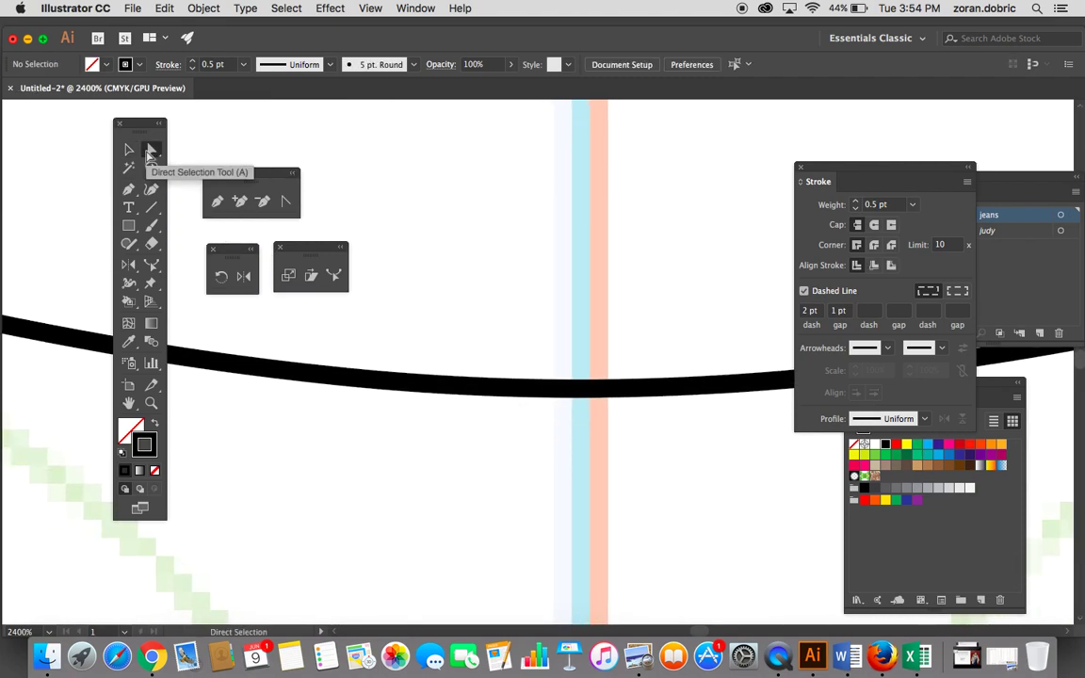
click(129, 149)
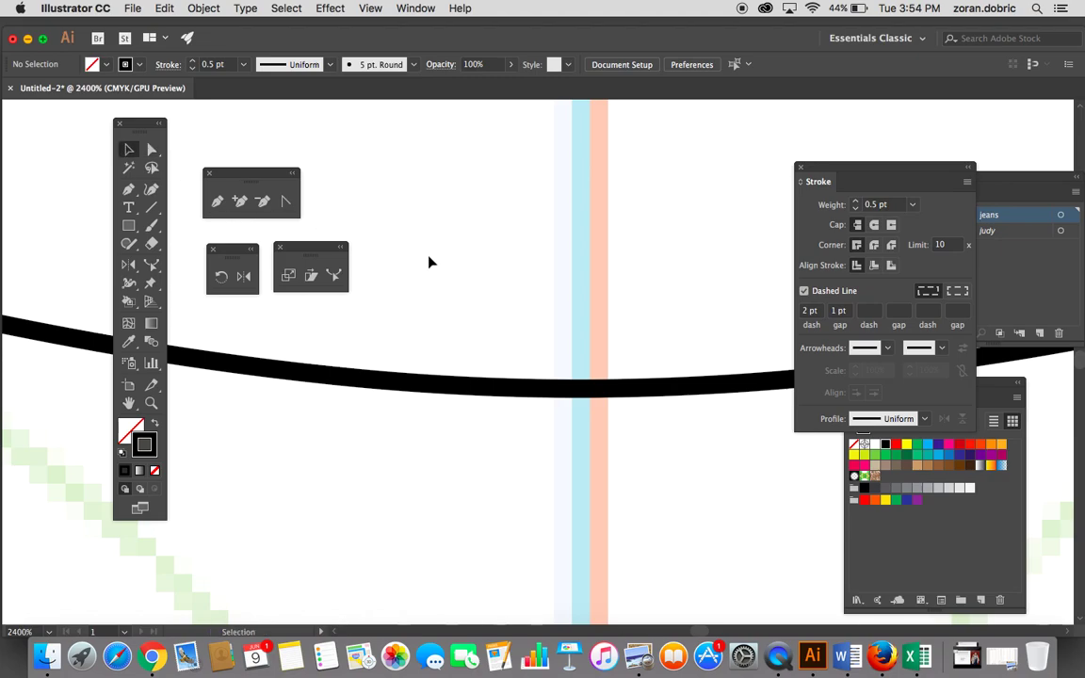
key(super+minus)
key(super+minus)
key(super+minus)
key(super+minus)
key(super+minus)
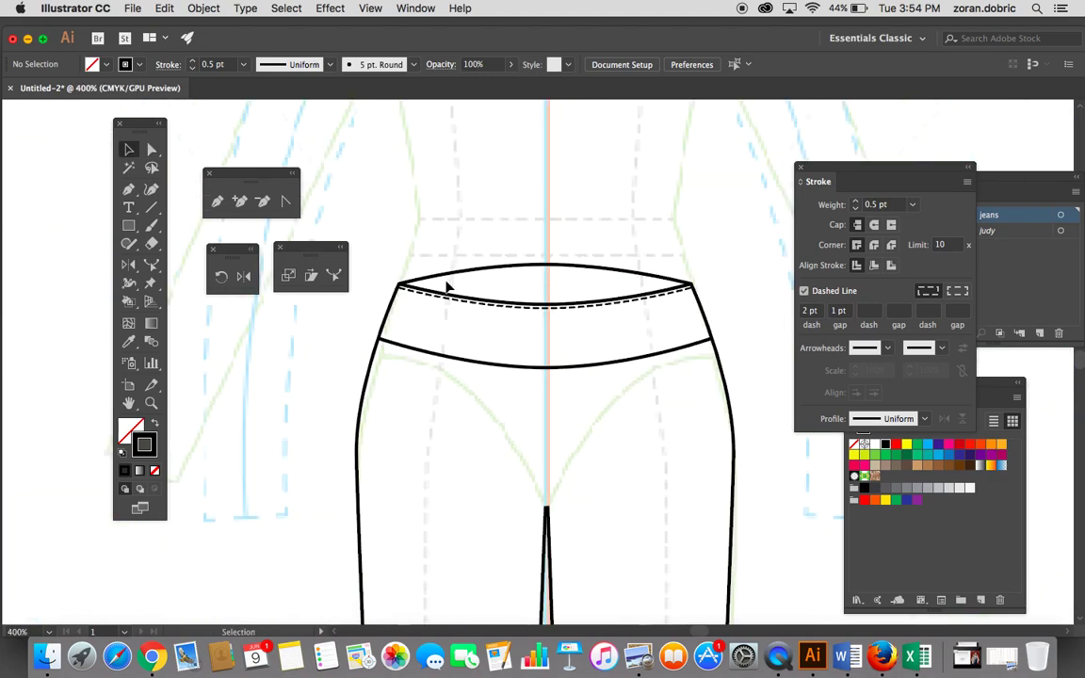
double_click(540, 370)
double_click(554, 382)
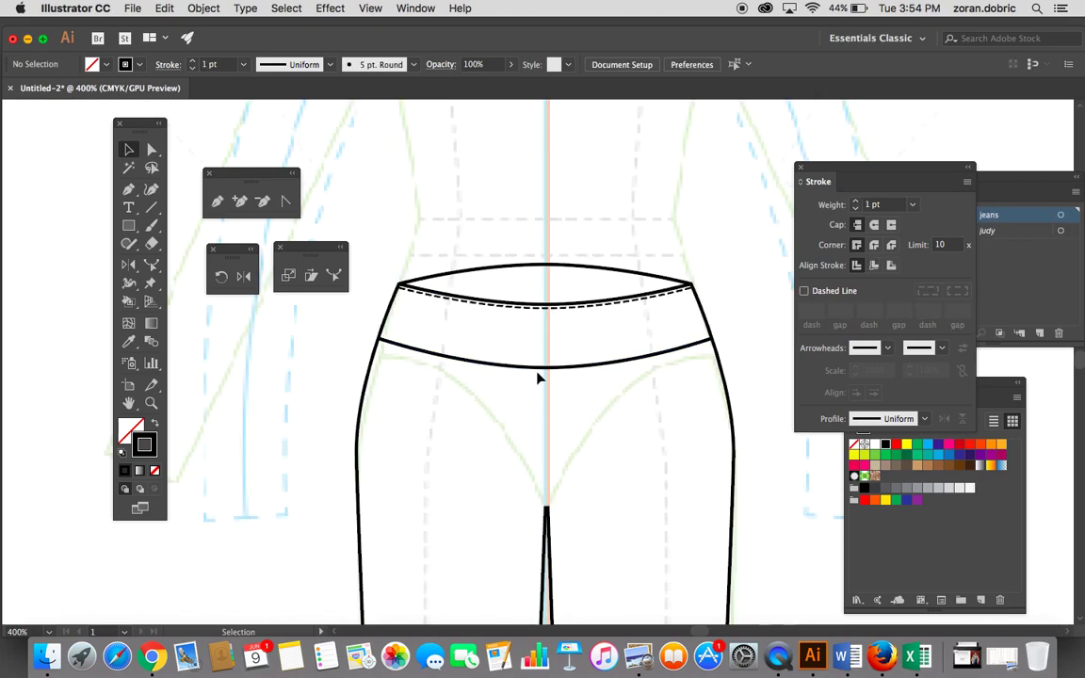
click(548, 368)
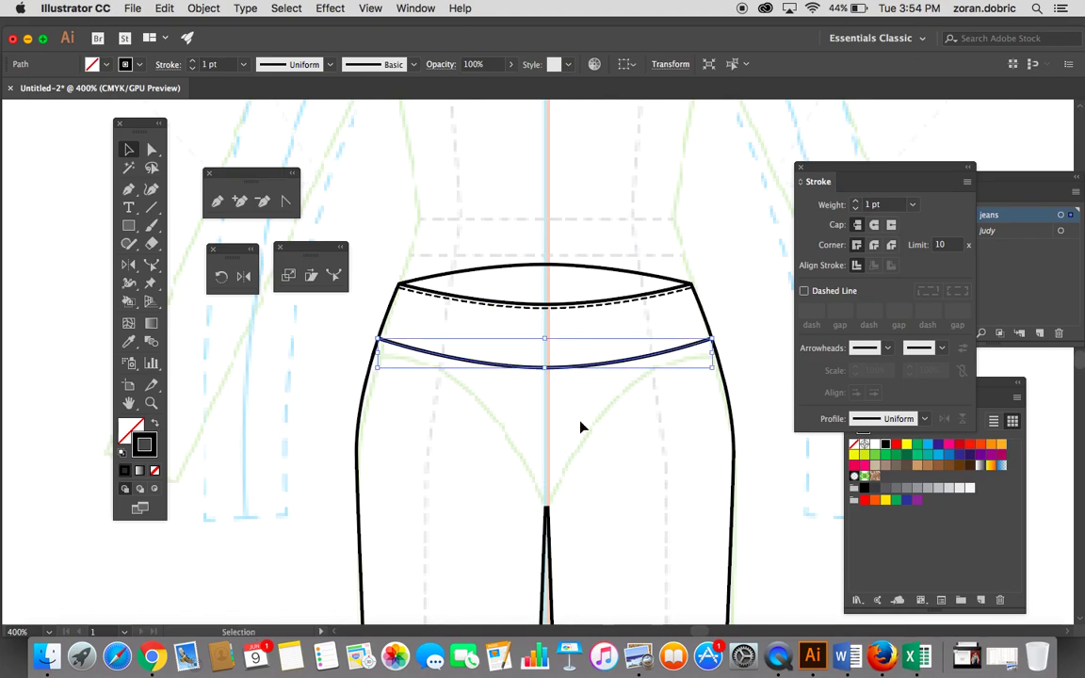
key(Up)
key(Up)
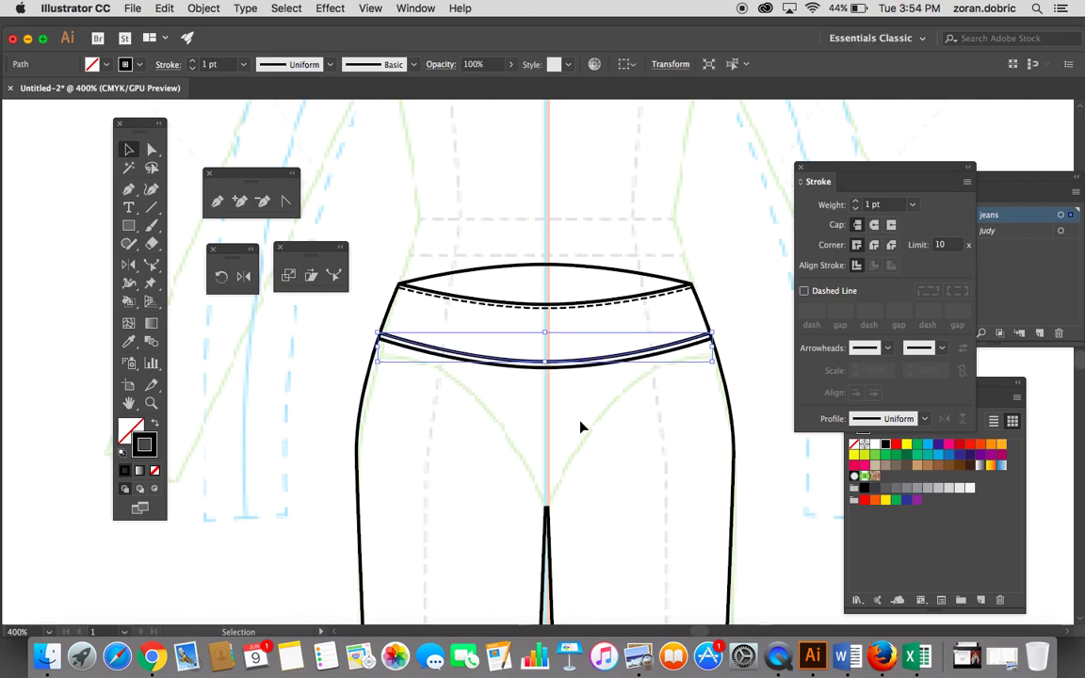
Step: Give the copied lower waistband curve a 0.5 pt dashed stroke with 2 pt dash and 1 pt gap, and deselect it
click(915, 205)
click(932, 235)
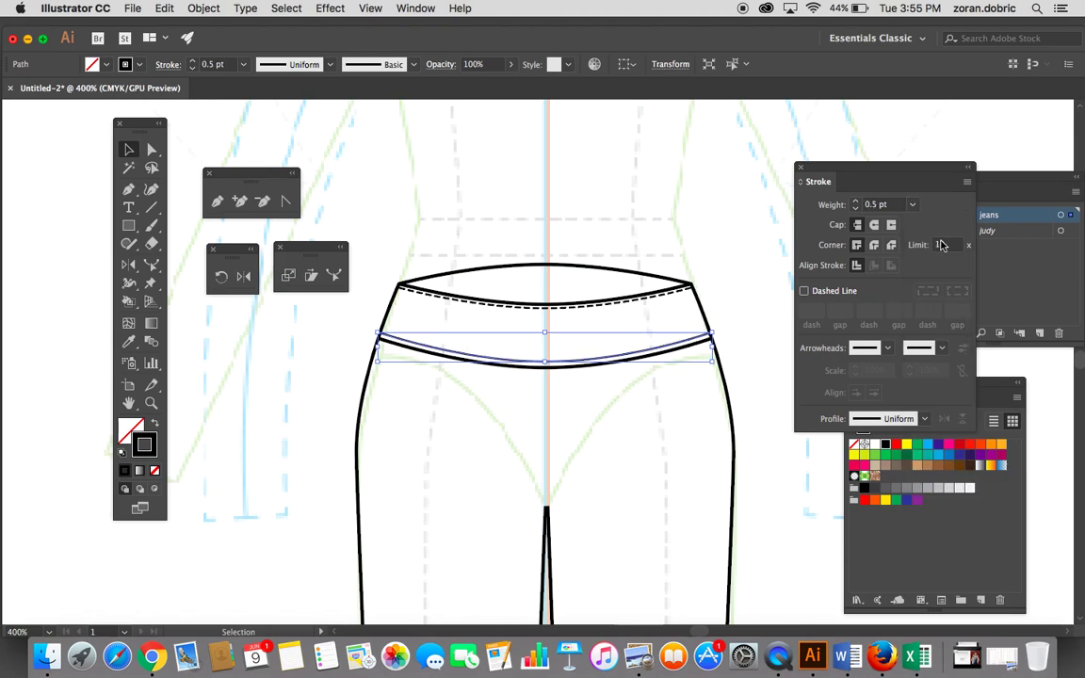
click(692, 239)
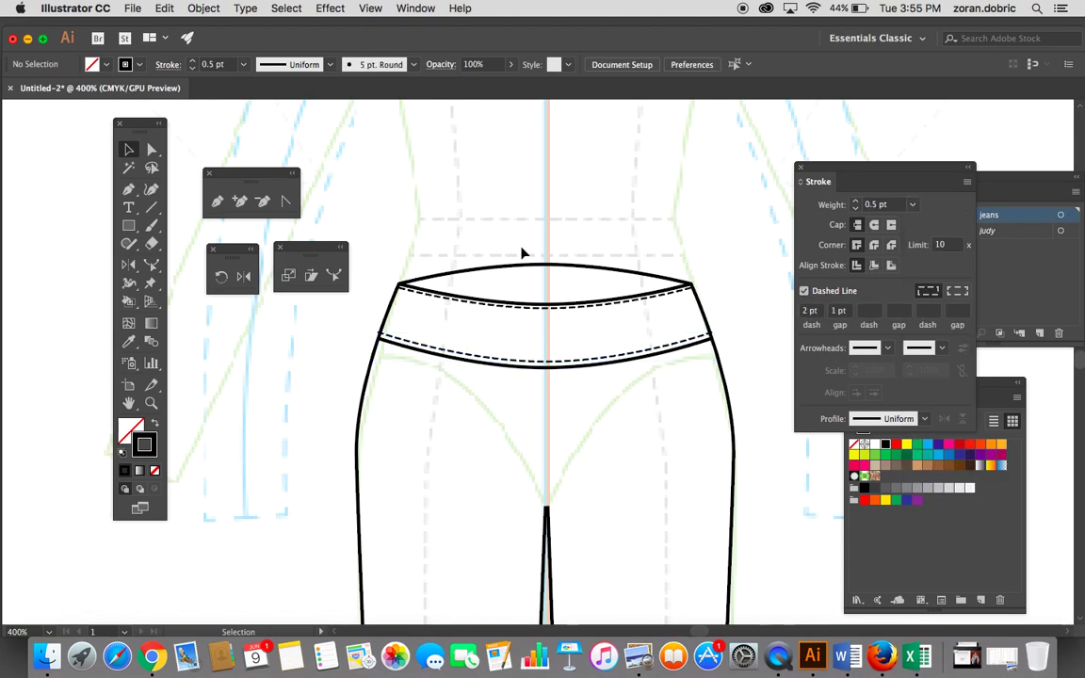
Step: Move the lower dashed stitch line slightly down, closer to the waistband's bottom curve, and deselect it
click(151, 404)
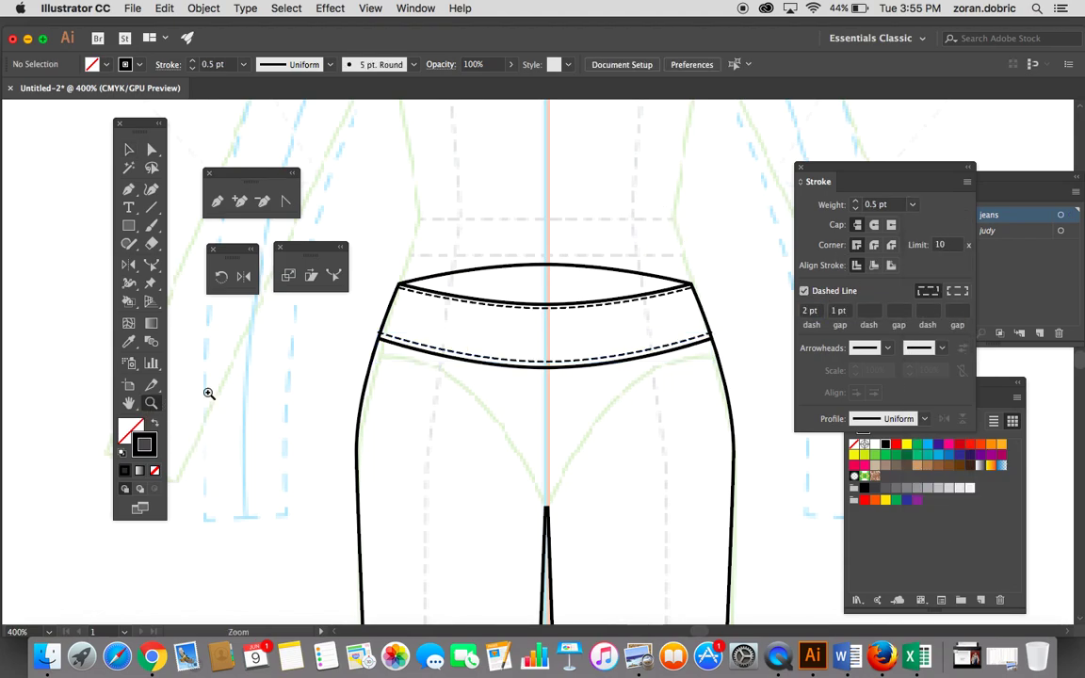
click(505, 292)
click(532, 363)
click(524, 368)
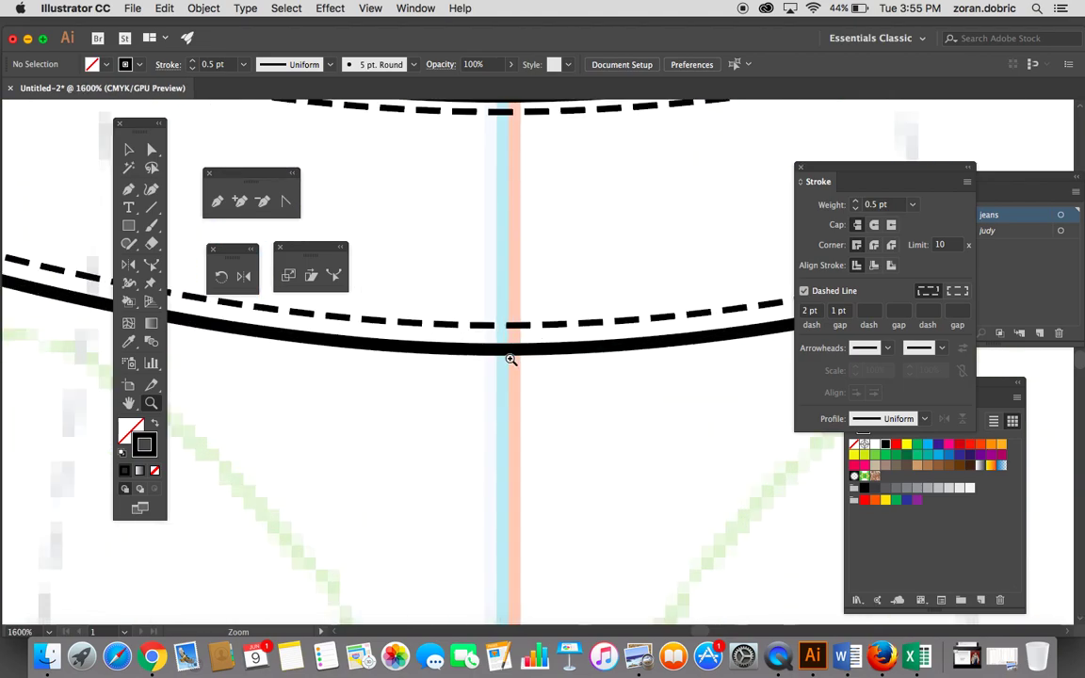
click(511, 360)
click(129, 167)
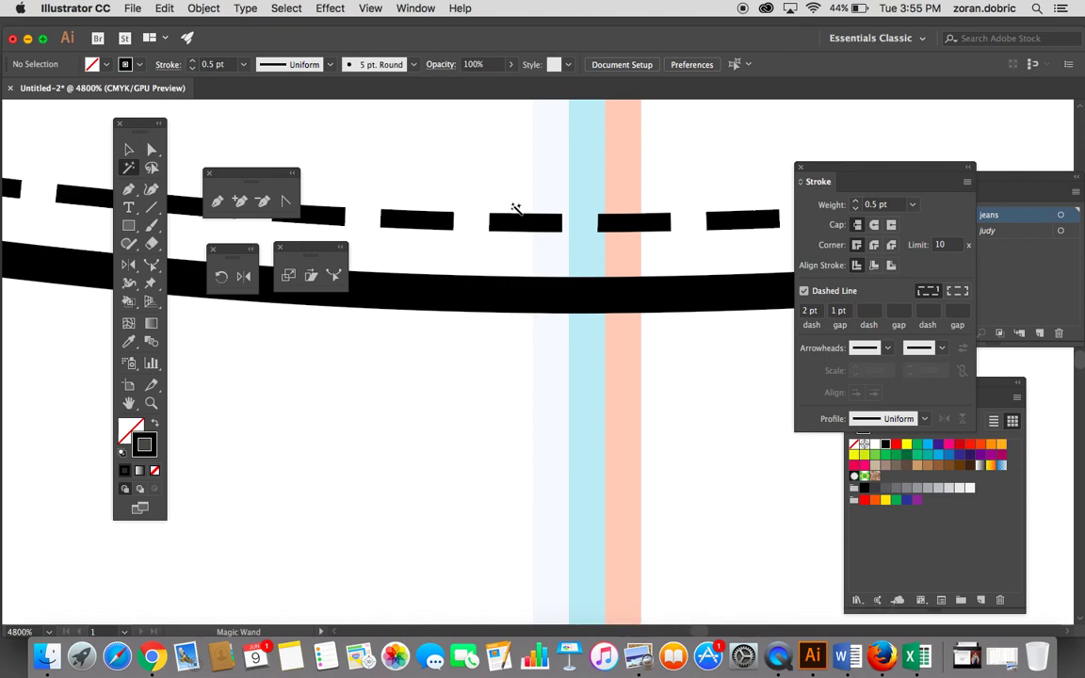
click(131, 150)
drag(516, 224, 532, 246)
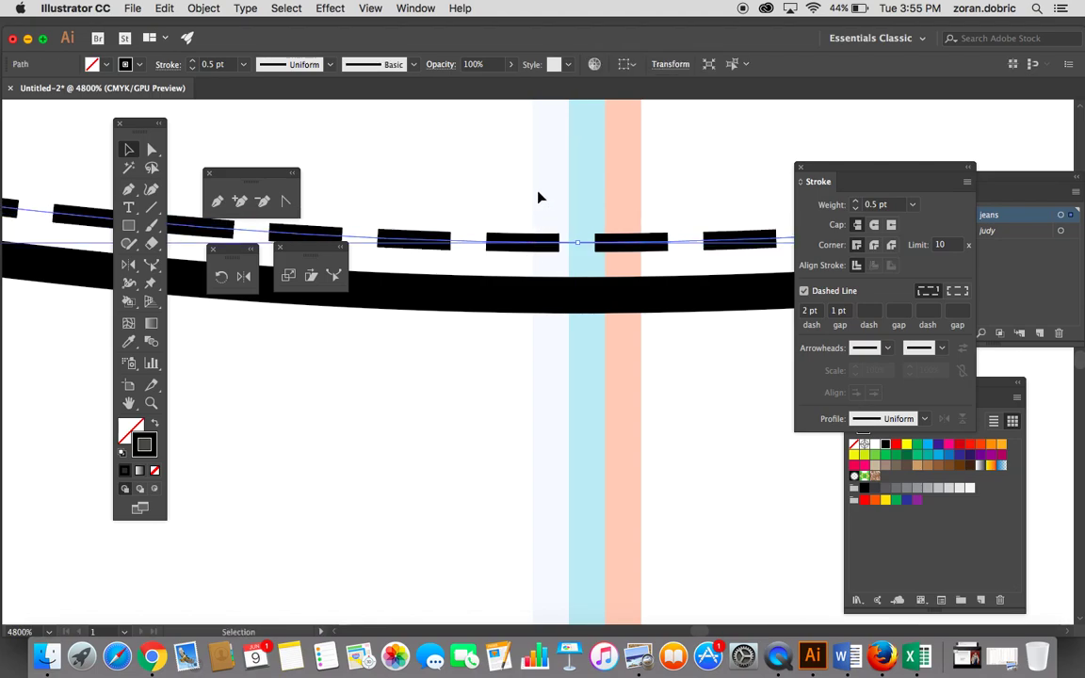
click(538, 194)
Step: Duplicate the upper back waist curve and nudge the copy down just below the original
scroll(538, 197, down, 5)
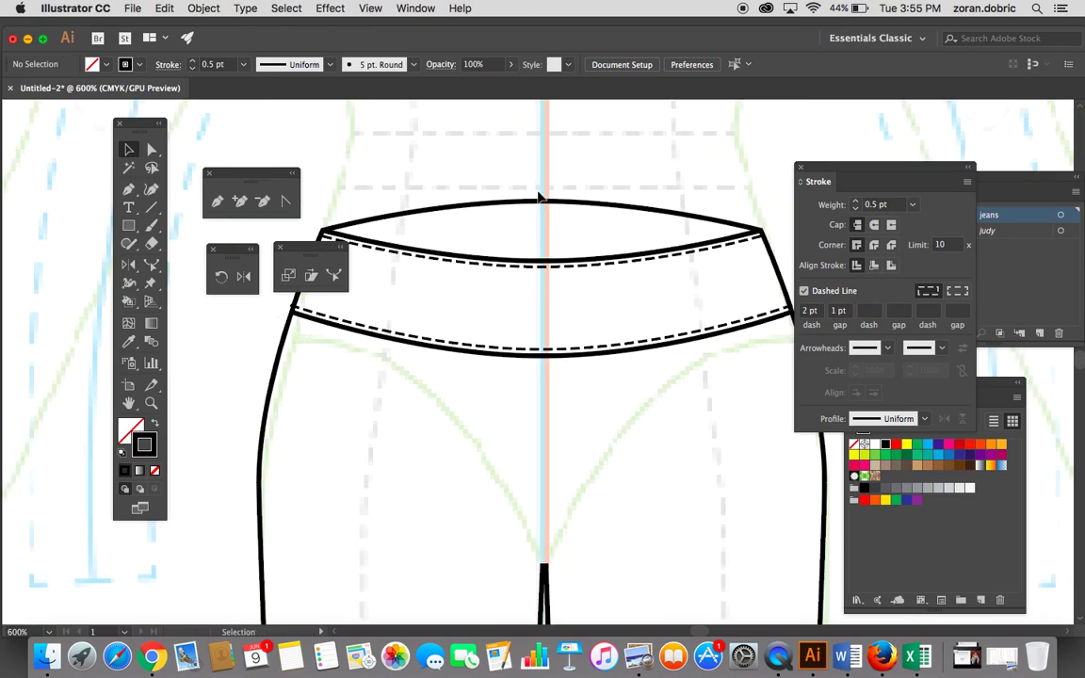
scroll(556, 238, down, 3)
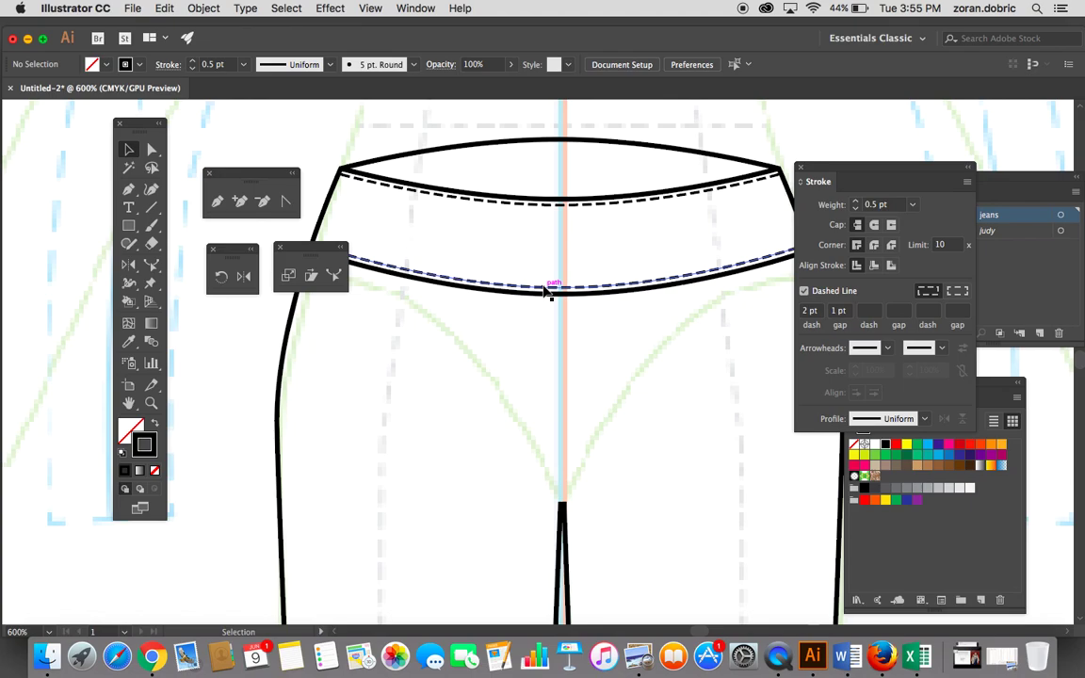
click(151, 402)
click(579, 281)
click(540, 347)
click(475, 372)
drag(475, 372, 504, 402)
click(151, 150)
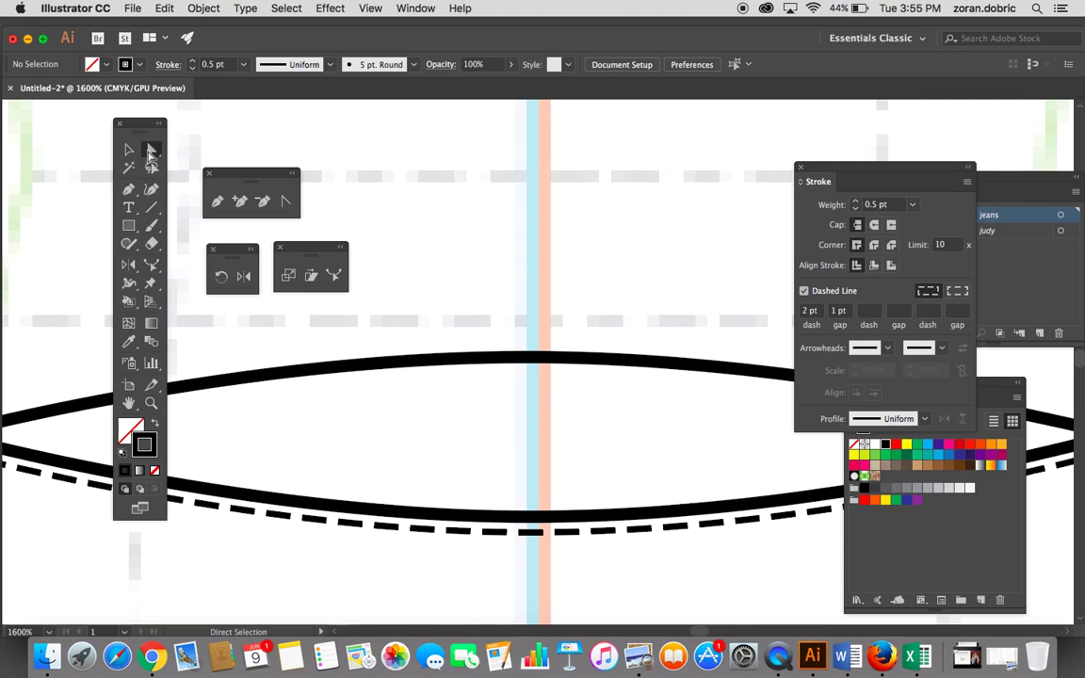
click(530, 358)
click(528, 358)
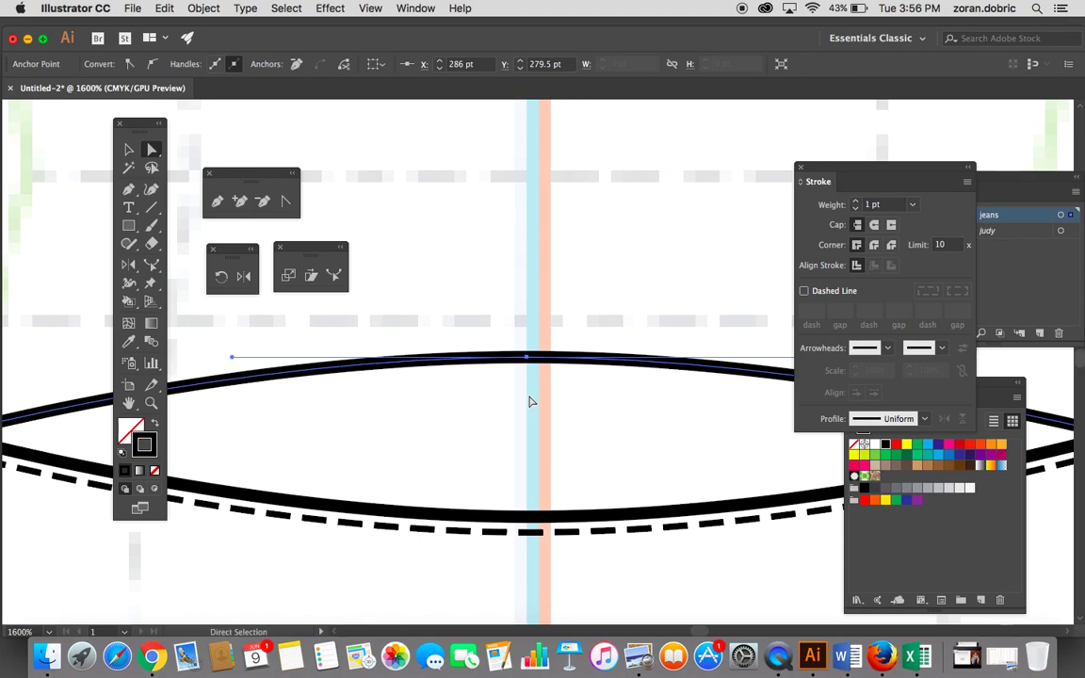
click(530, 402)
key(Down)
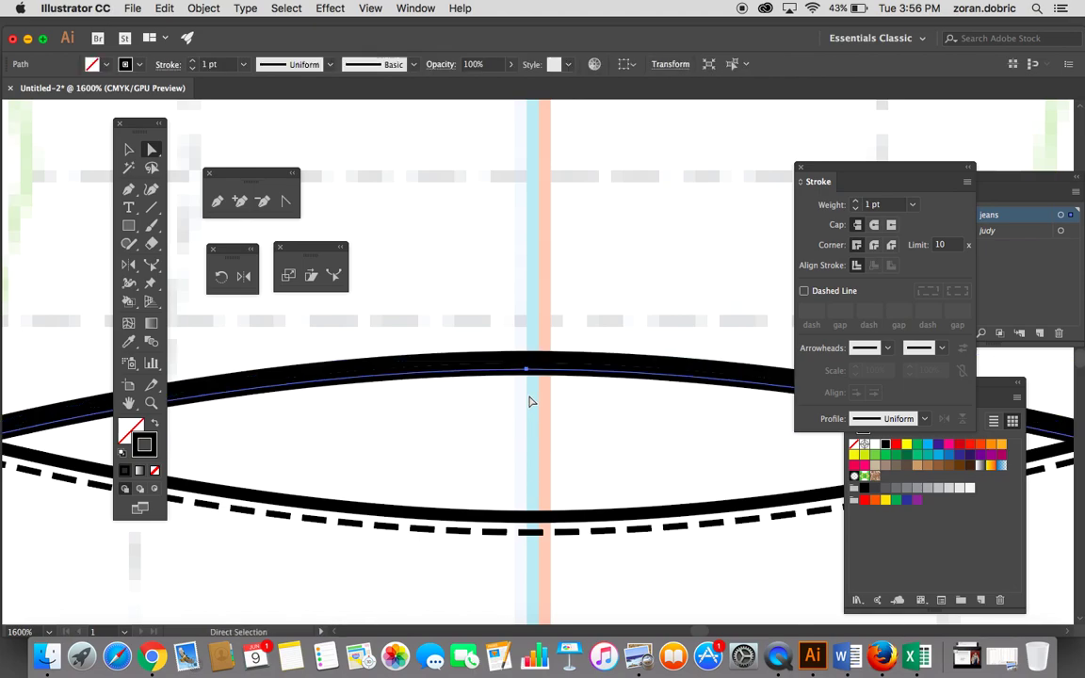
key(Down)
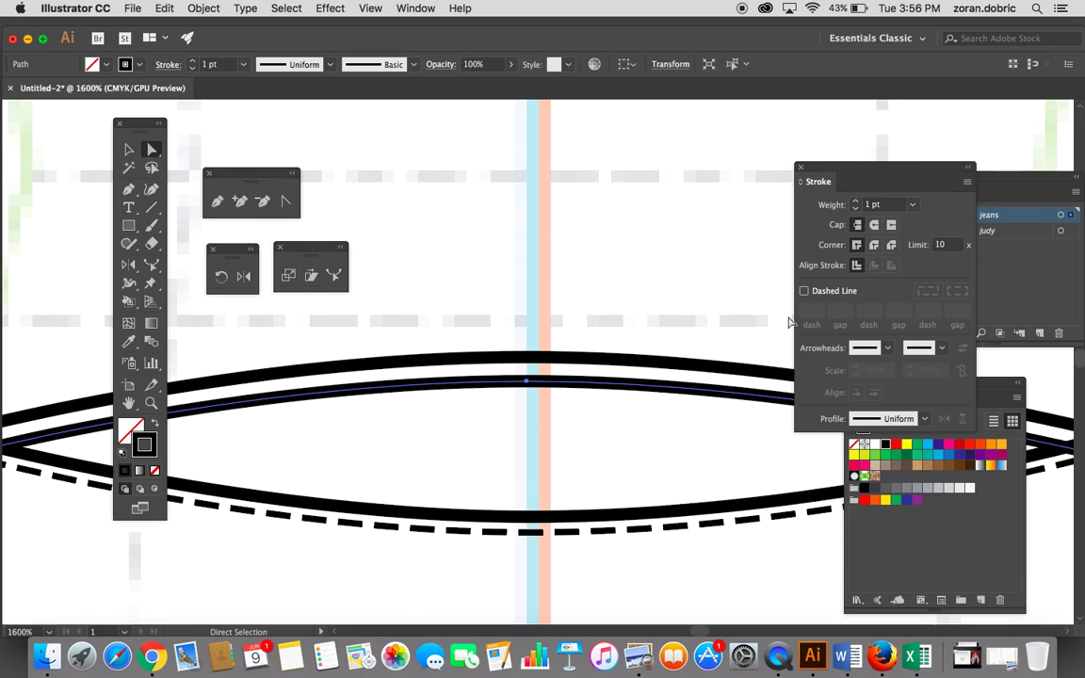
Step: Match the copied back waist curve to the existing 0.5 pt dashed stitch line with the Eyedropper, move the tool palette aside, and deselect
click(128, 342)
click(260, 510)
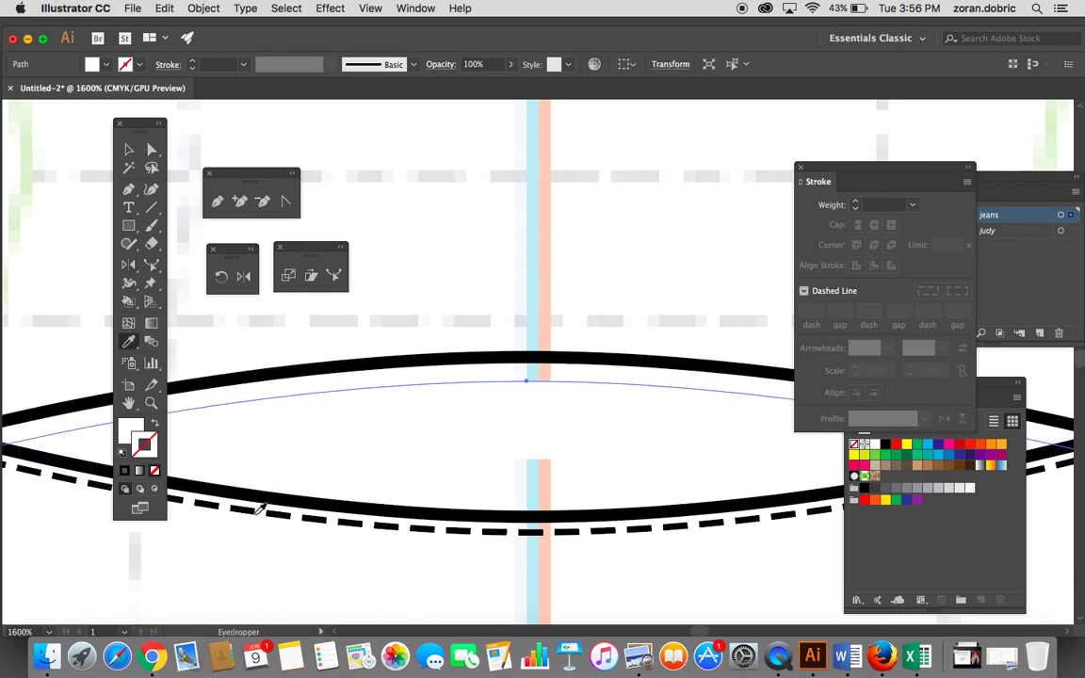
click(252, 504)
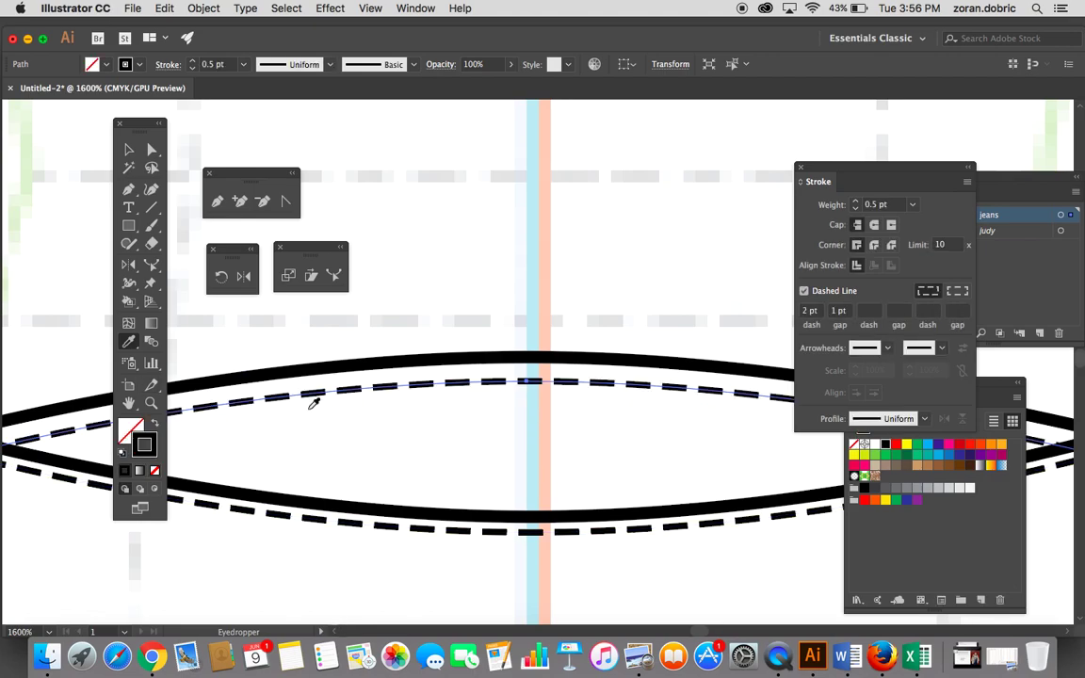
click(128, 149)
drag(139, 125, 59, 116)
click(465, 301)
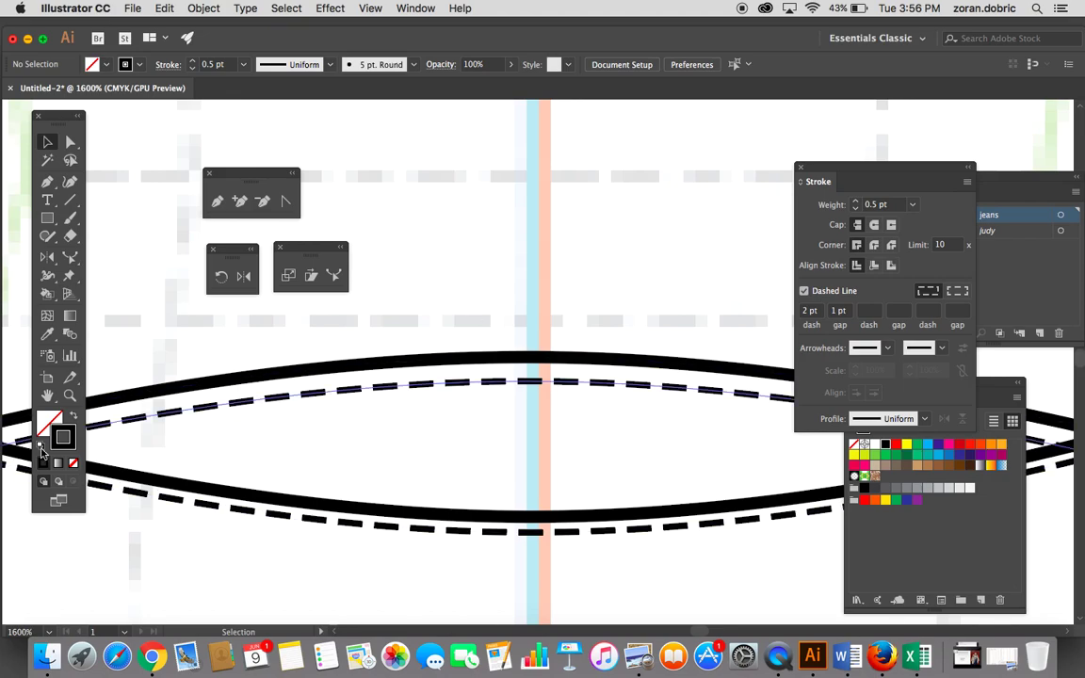
Step: Move the dashed back waist stitch line slightly up, closer to the back waist curve, and deselect it
click(69, 397)
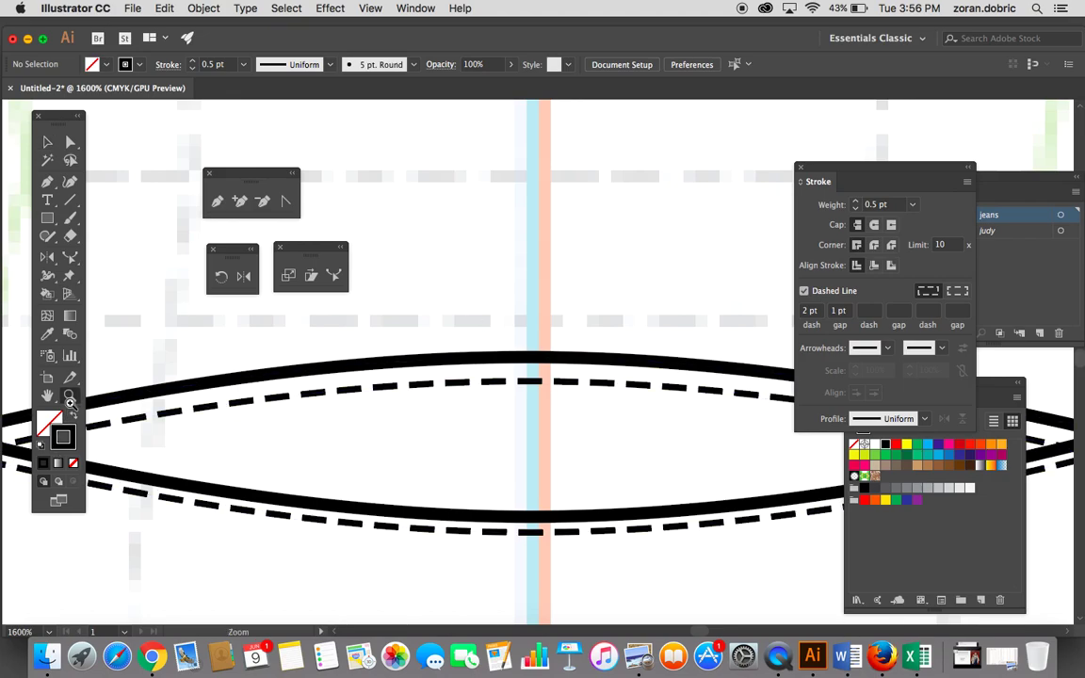
click(565, 396)
click(524, 395)
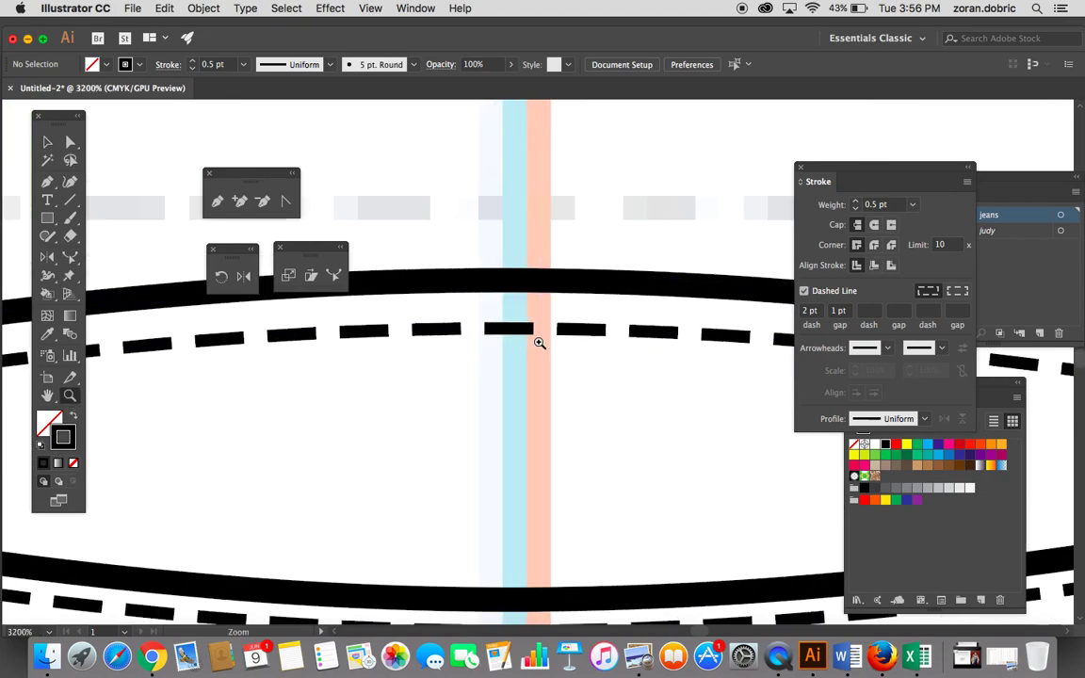
click(537, 344)
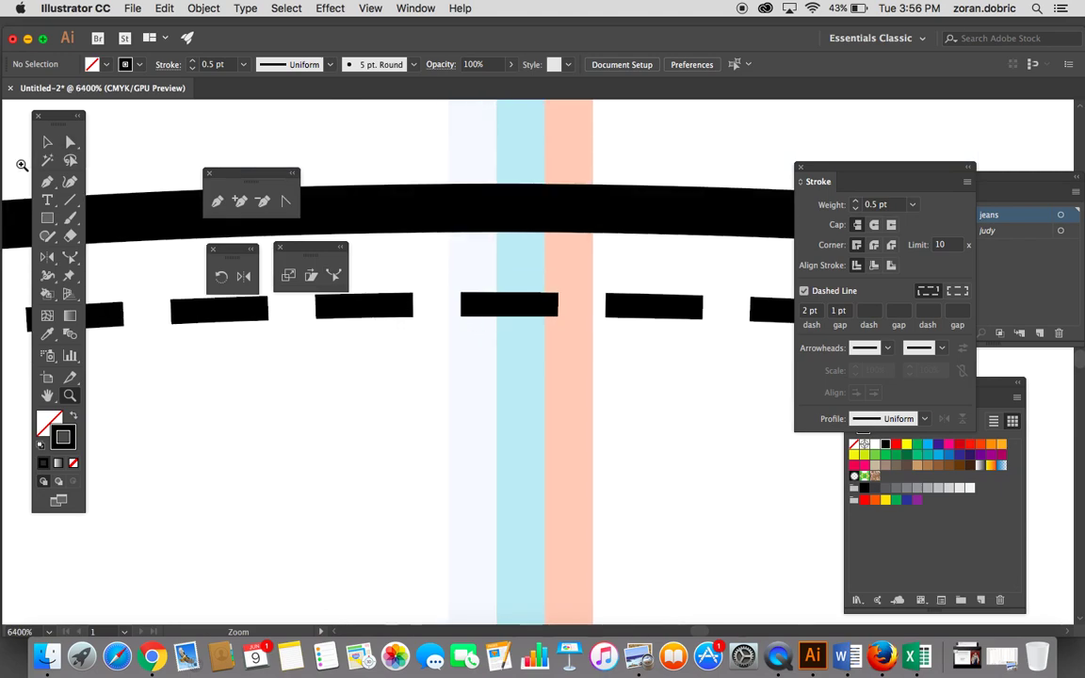
click(47, 141)
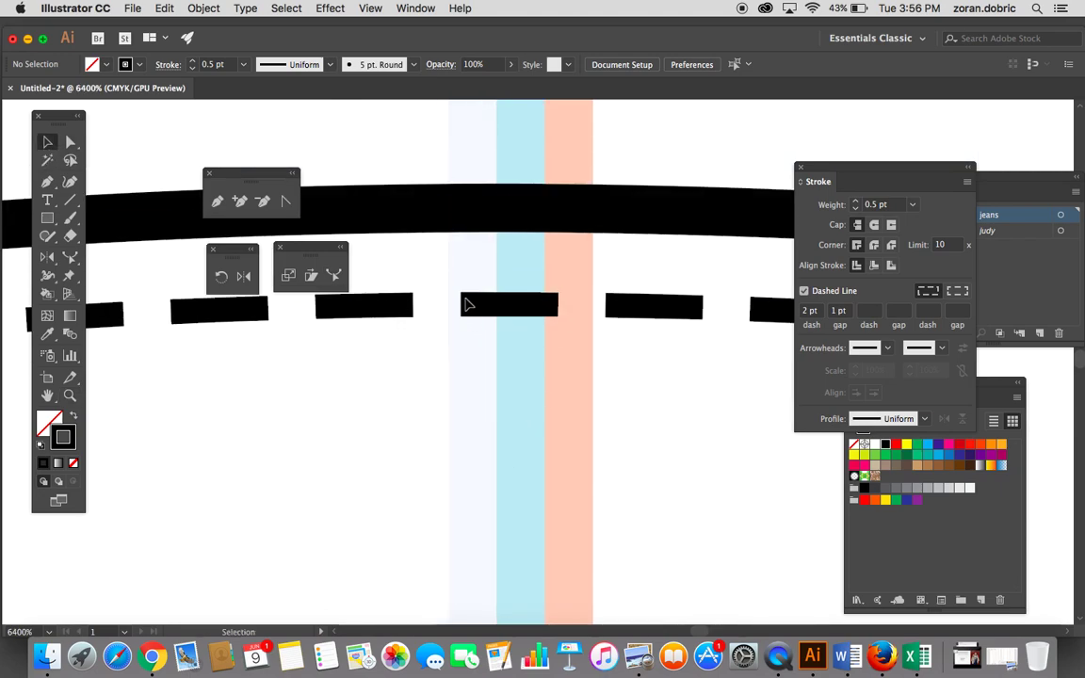
click(491, 305)
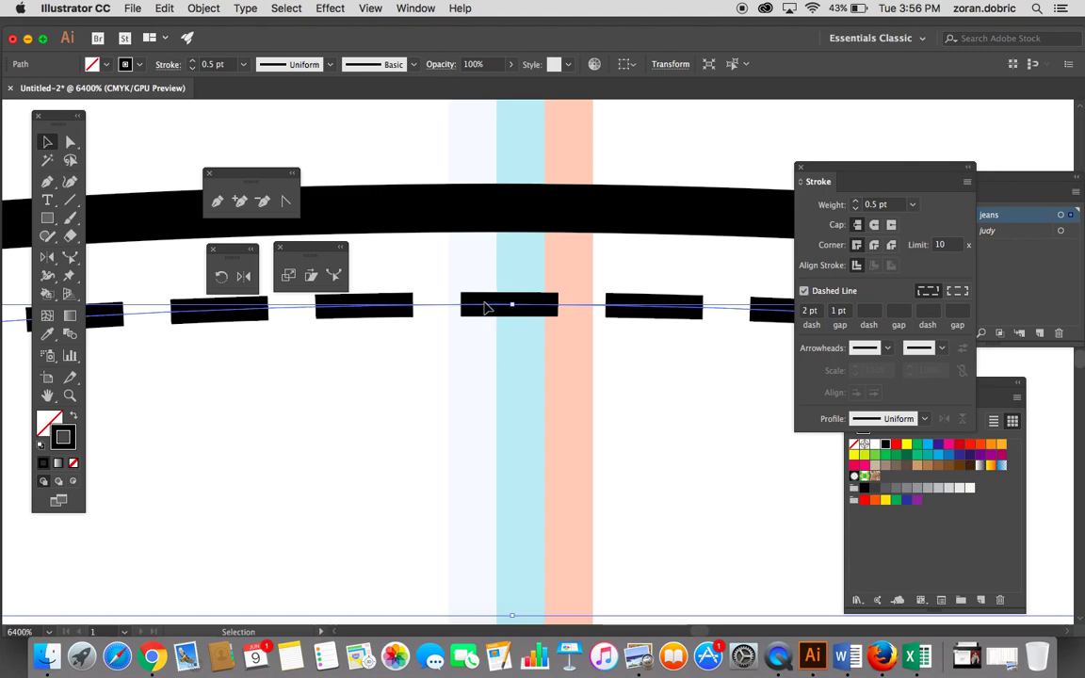
drag(488, 311, 498, 271)
click(542, 146)
Step: Draw a straight solid 1 pt centre front line from the crotch point up to the front waist curve
key(super+minus)
key(super+minus)
key(super+minus)
key(super+minus)
key(super+minus)
key(super+minus)
key(super+minus)
key(super+minus)
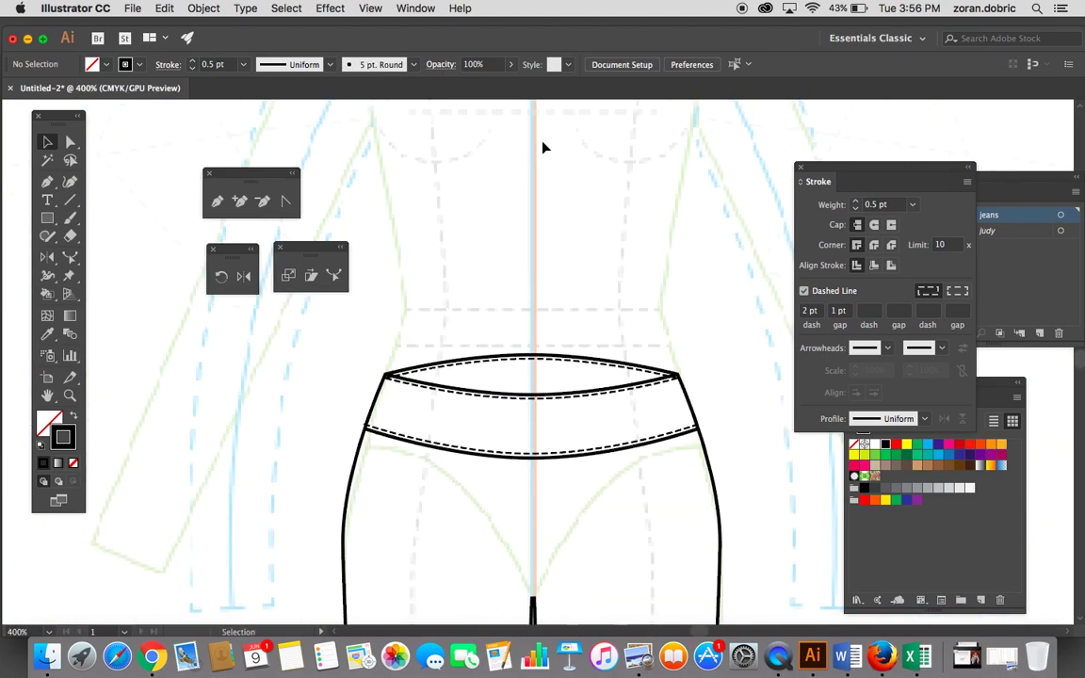
scroll(514, 264, down, 5)
drag(527, 292, 572, 267)
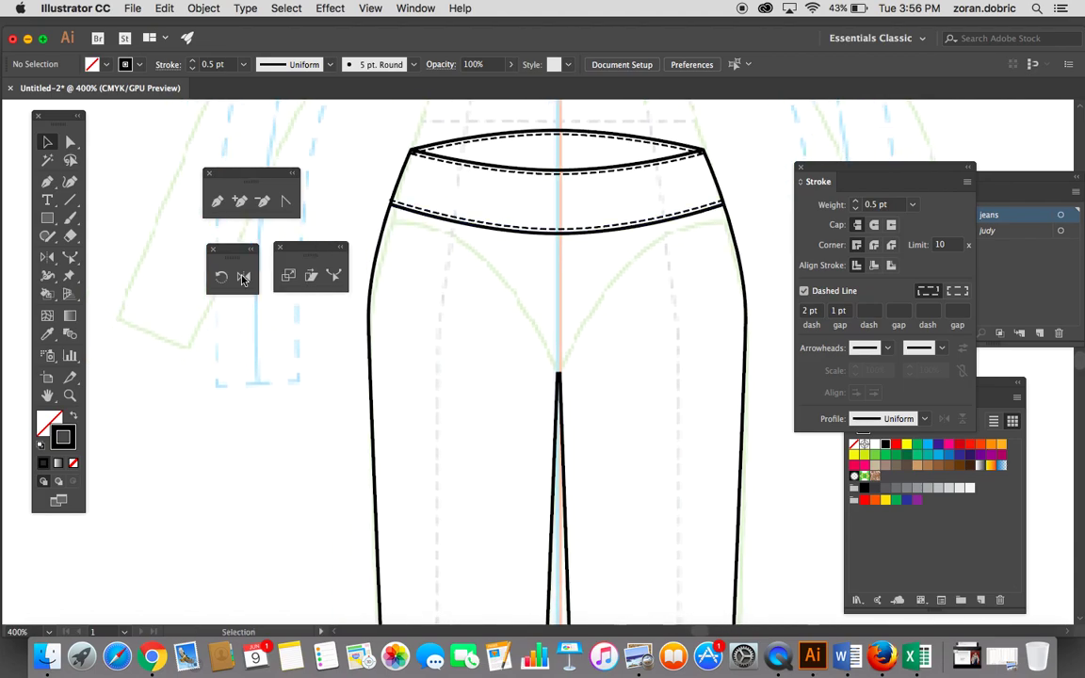
click(69, 201)
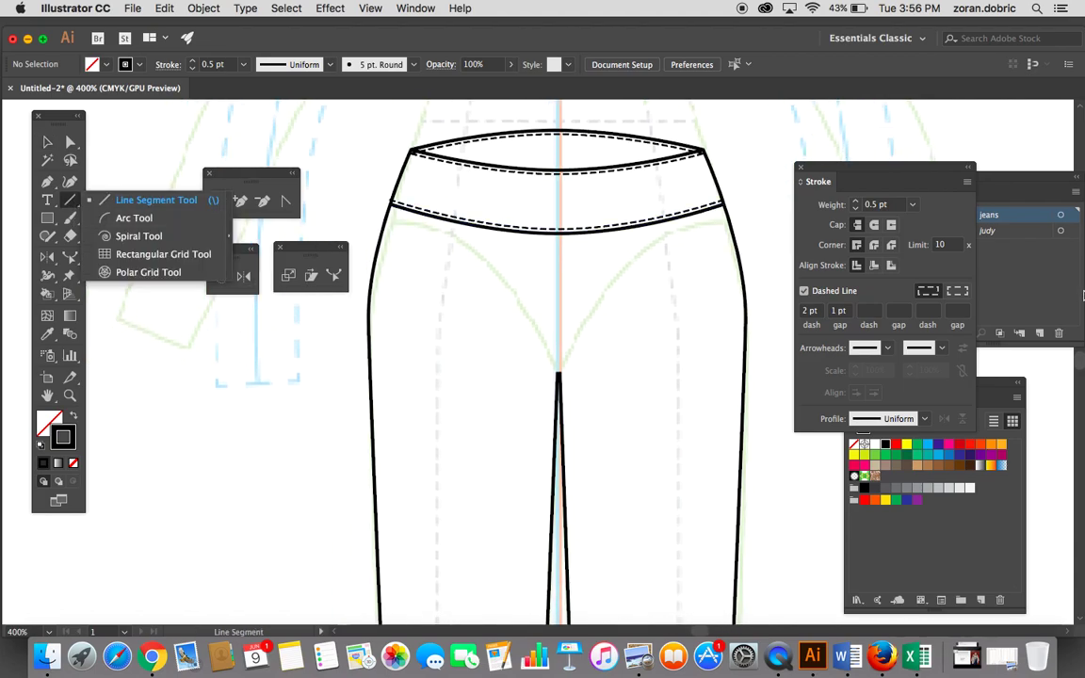
click(913, 205)
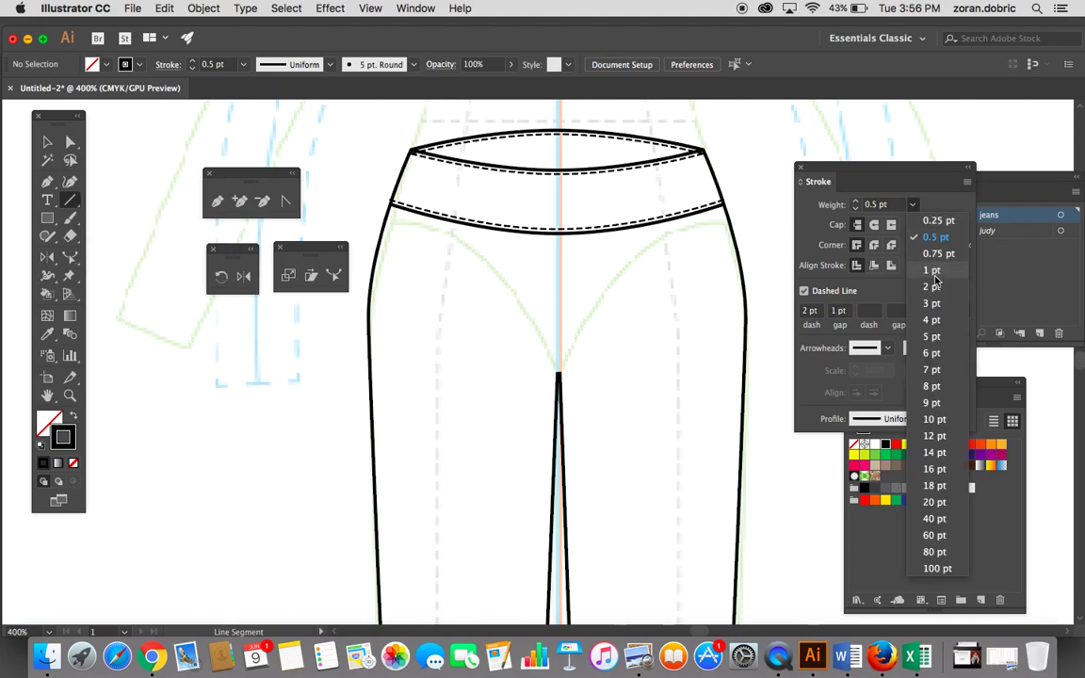
click(842, 251)
click(804, 291)
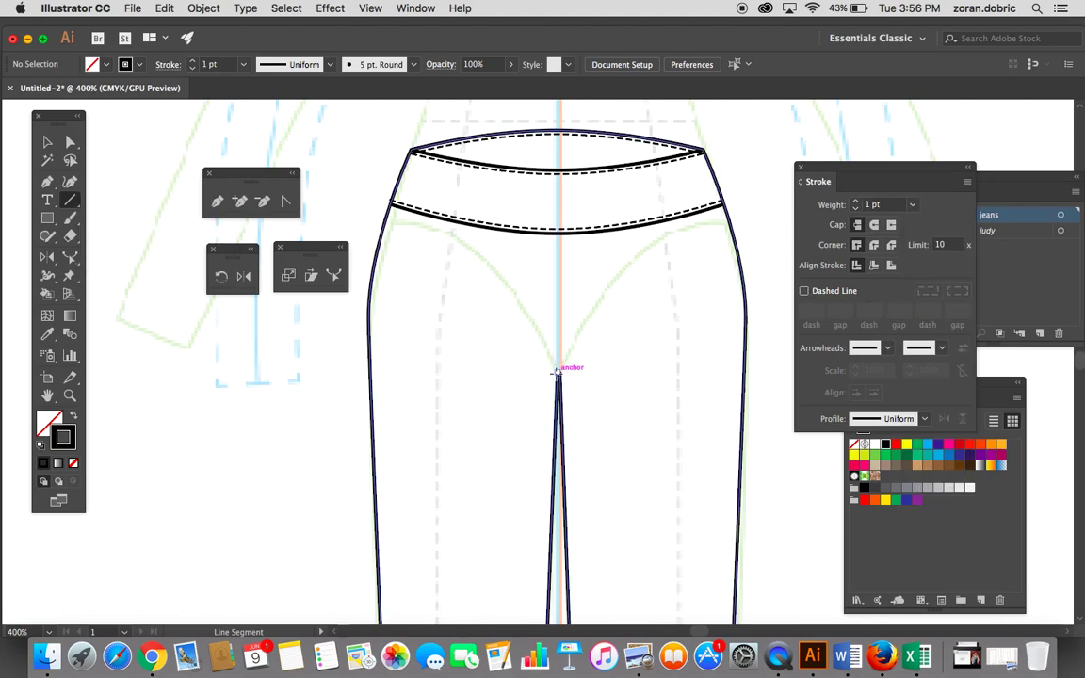
drag(558, 370, 557, 168)
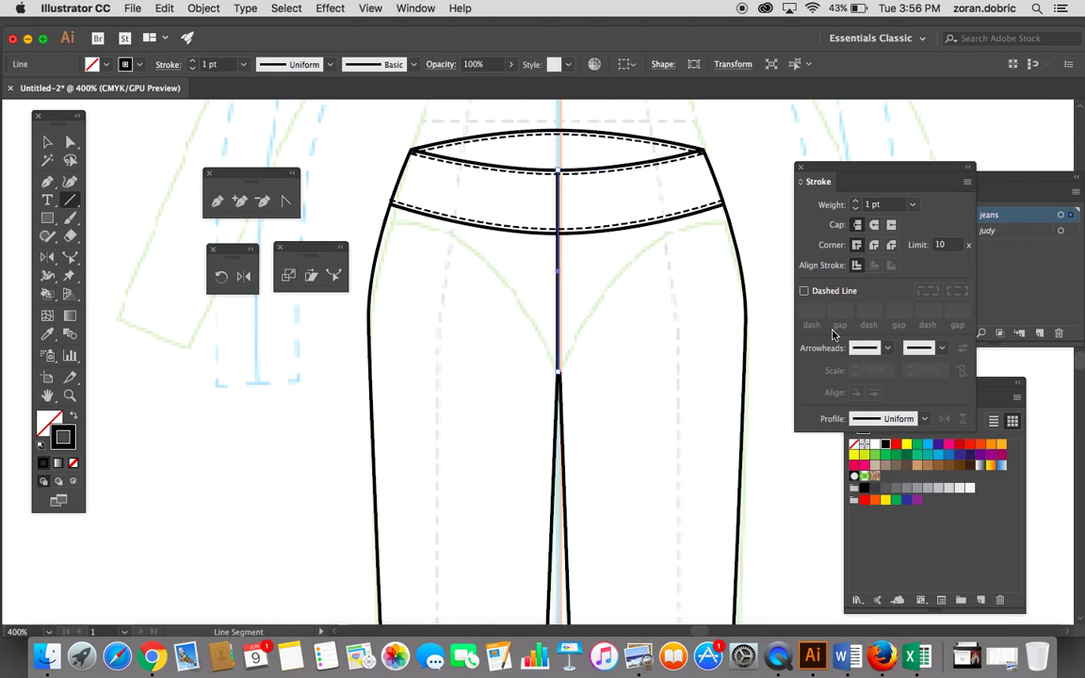
click(48, 142)
click(325, 151)
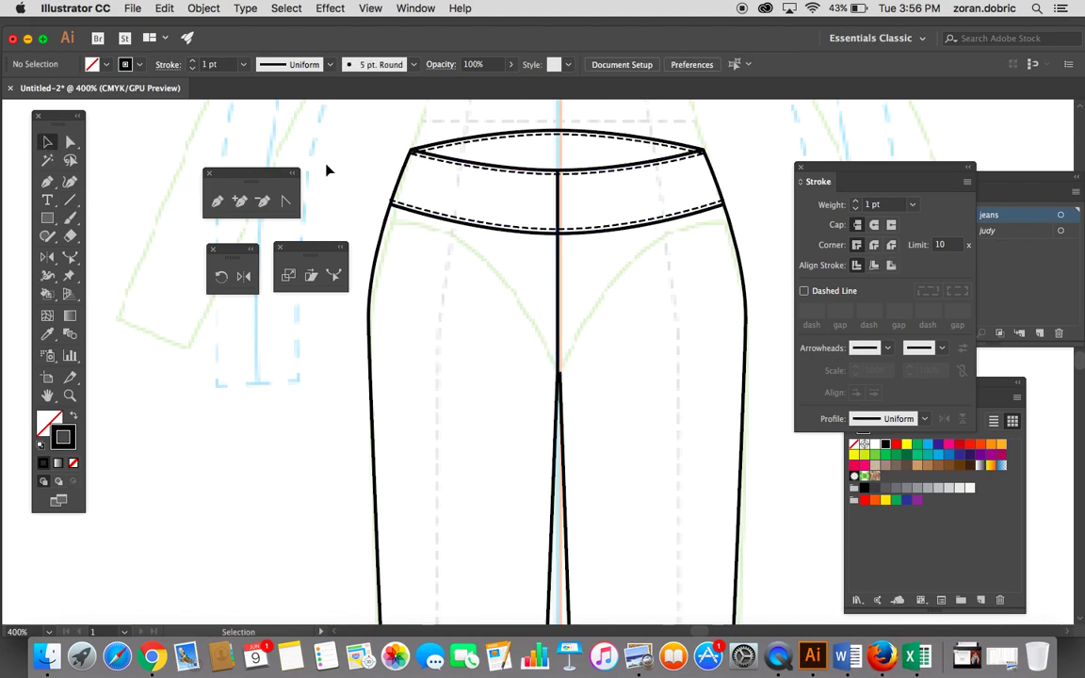
Step: Shift the centre front line slightly to the right at the crotch so its lower end overlaps the inseams, and deselect it
click(70, 395)
click(601, 308)
click(492, 389)
click(462, 399)
click(461, 398)
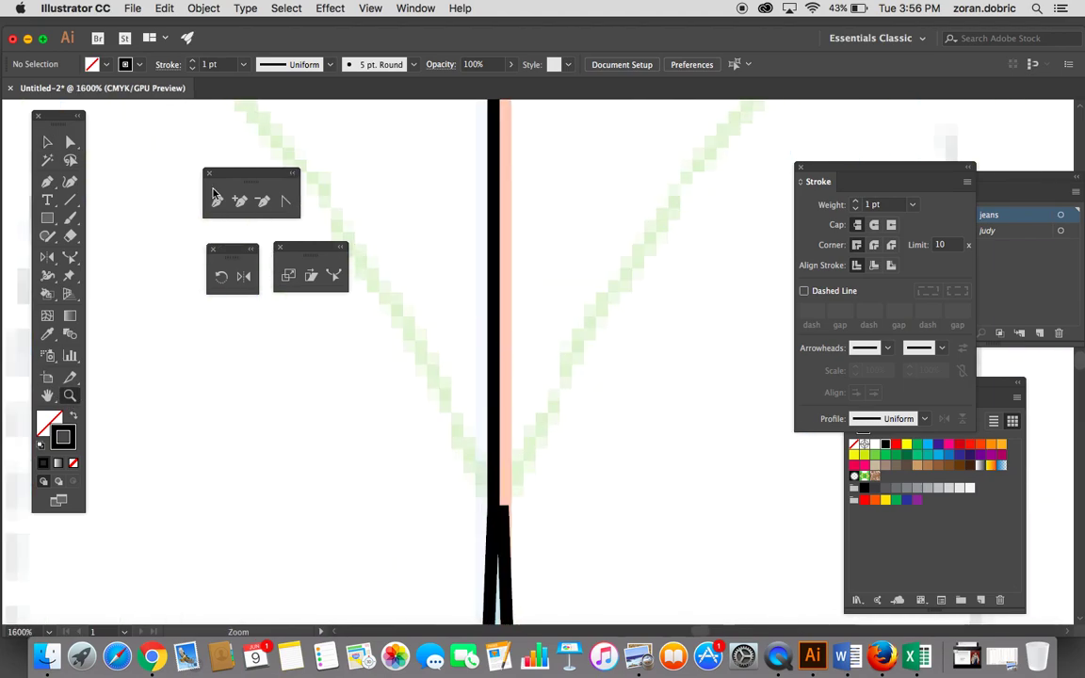
click(48, 143)
drag(500, 259, 504, 259)
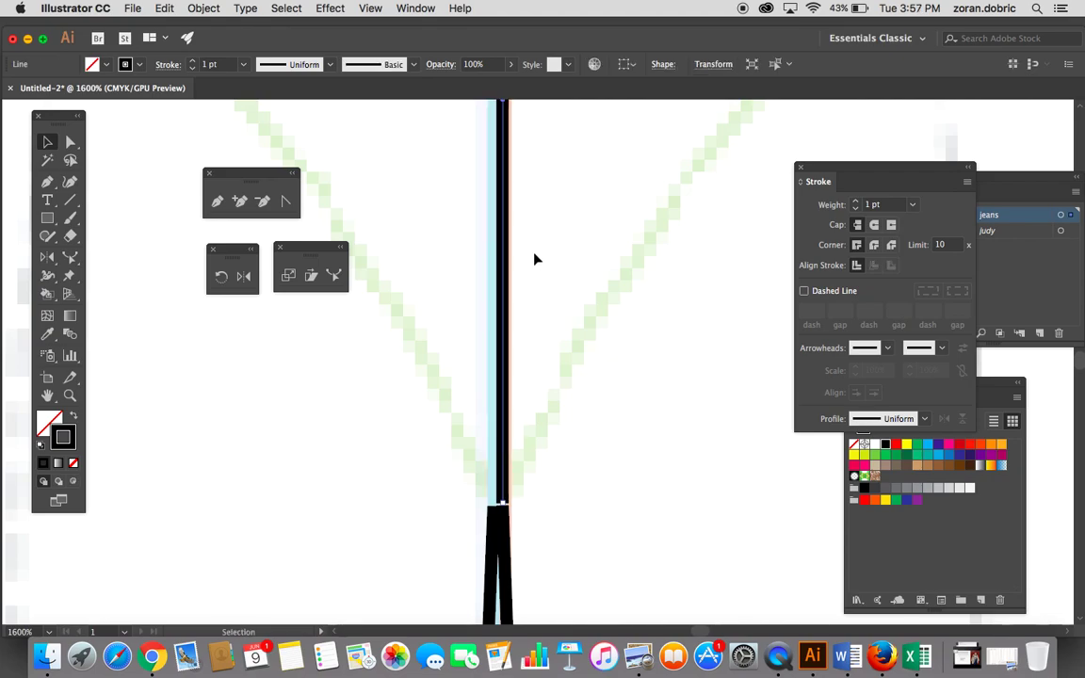
key(Left)
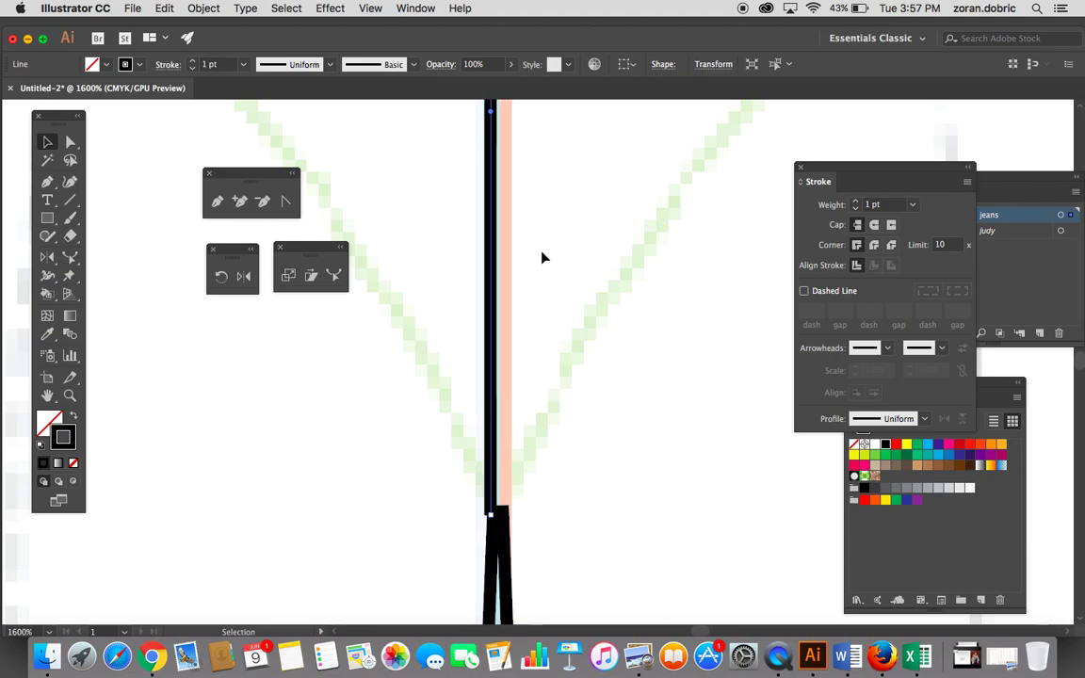
key(Right)
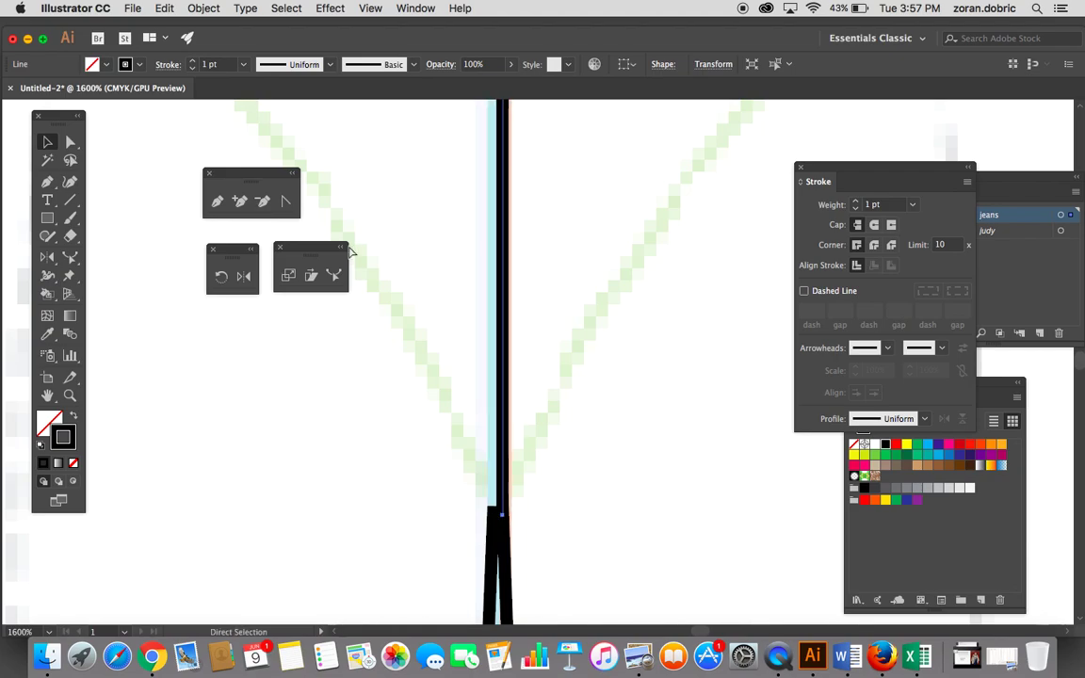
key(super+minus)
key(super+minus)
key(super+minus)
key(super+minus)
key(super+minus)
click(454, 233)
Step: Draw a slanted pocket opening from the waistband's lower edge to the left side seam and bend it into a curve with Reshape
drag(471, 256, 492, 170)
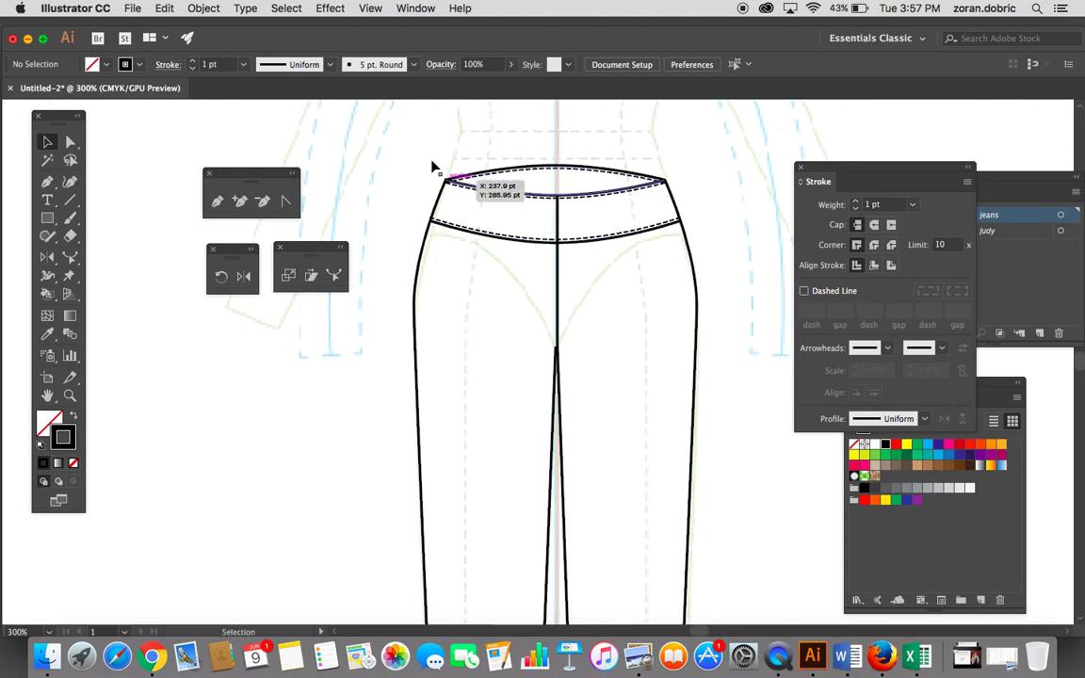
drag(71, 204, 73, 199)
drag(458, 233, 414, 315)
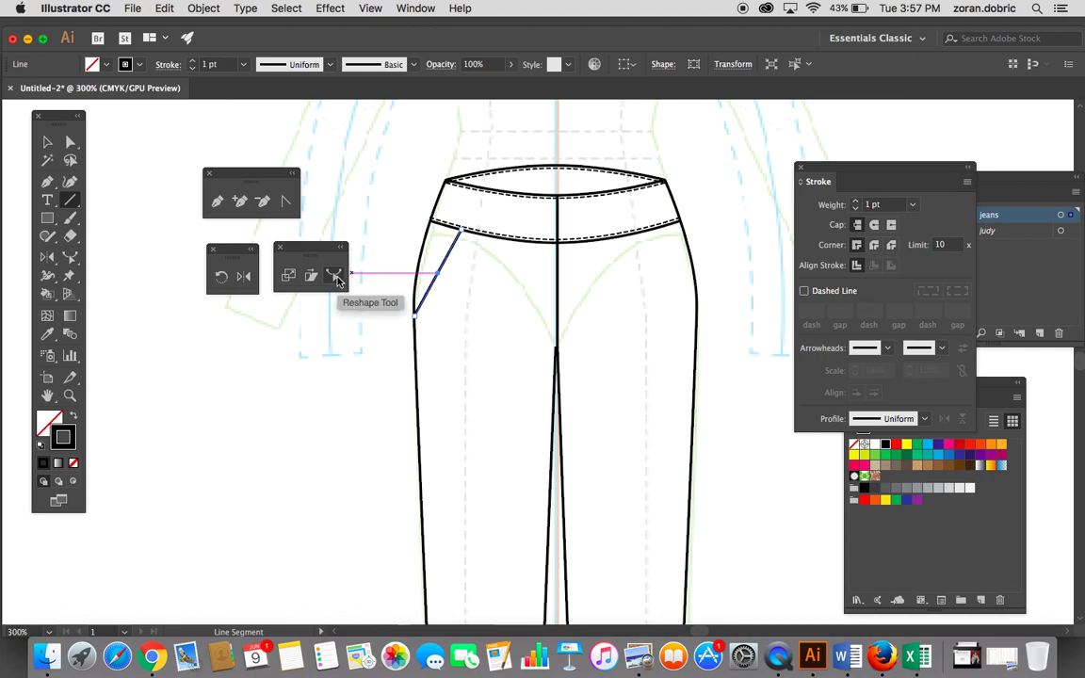
click(336, 277)
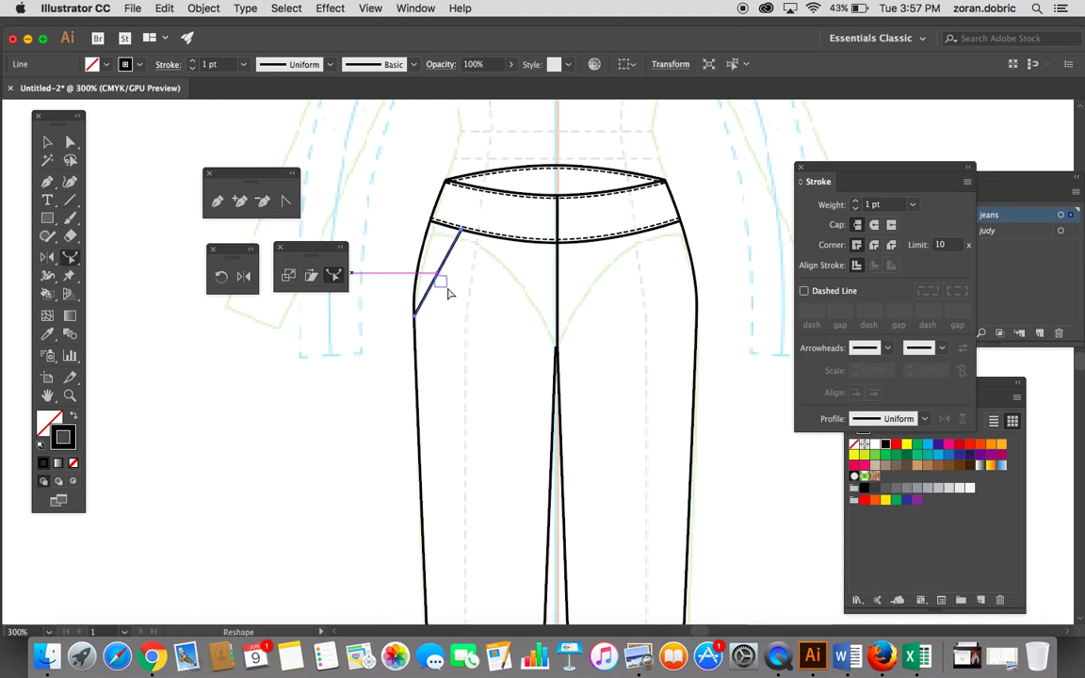
drag(459, 282, 448, 287)
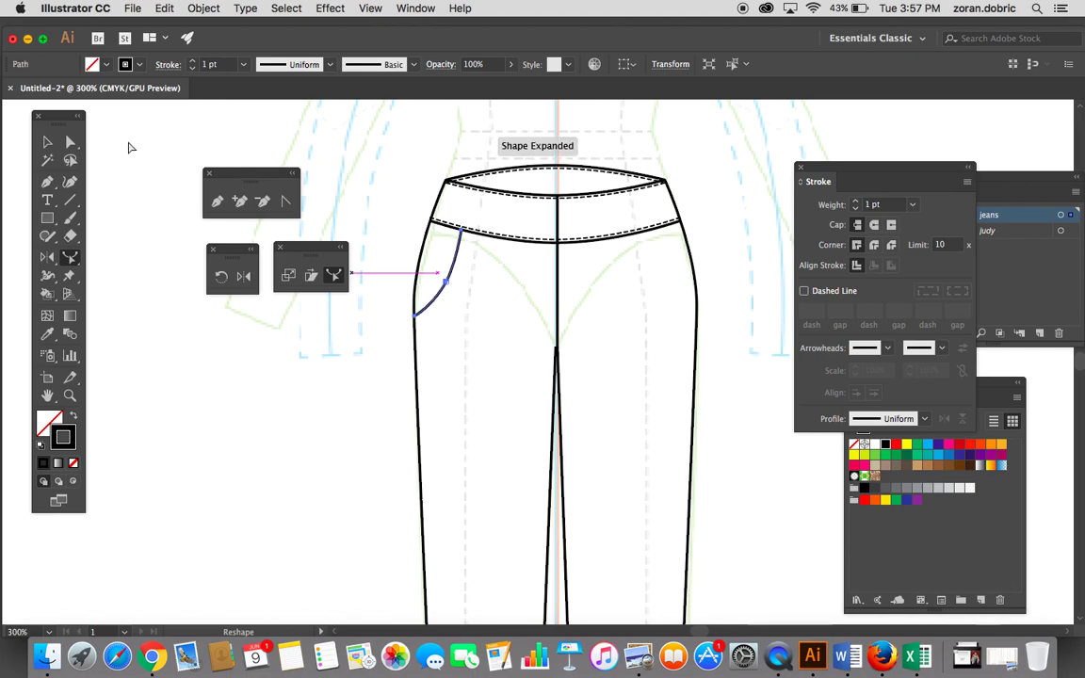
click(70, 141)
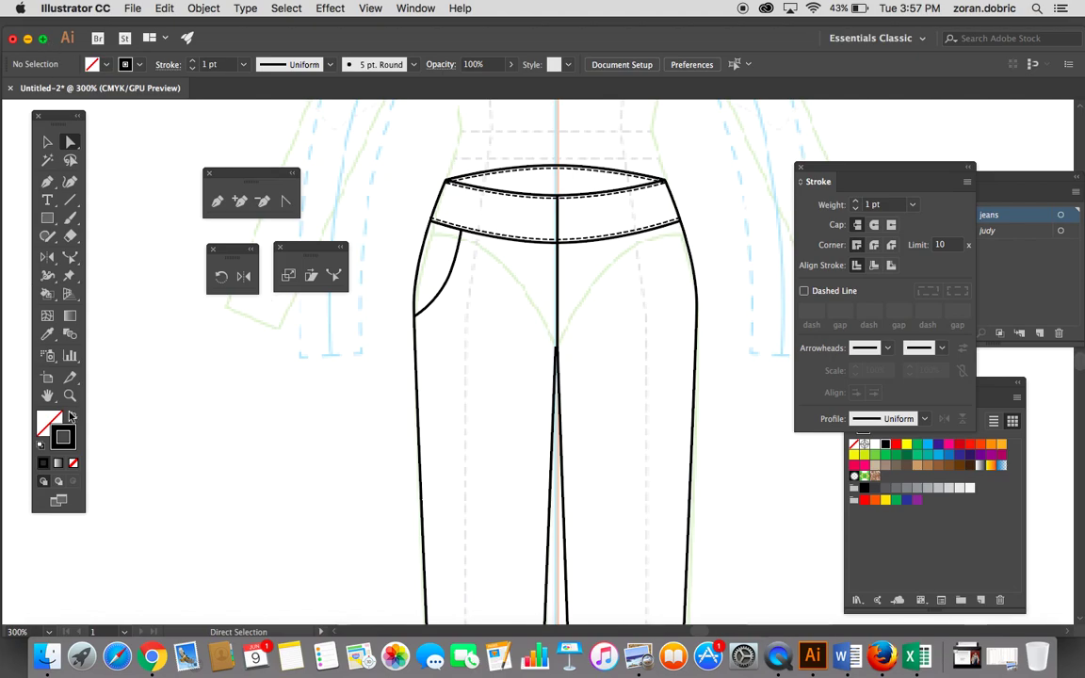
Step: Move the centre front line slightly left to centre it on the crotch point, and deselect it
key(z)
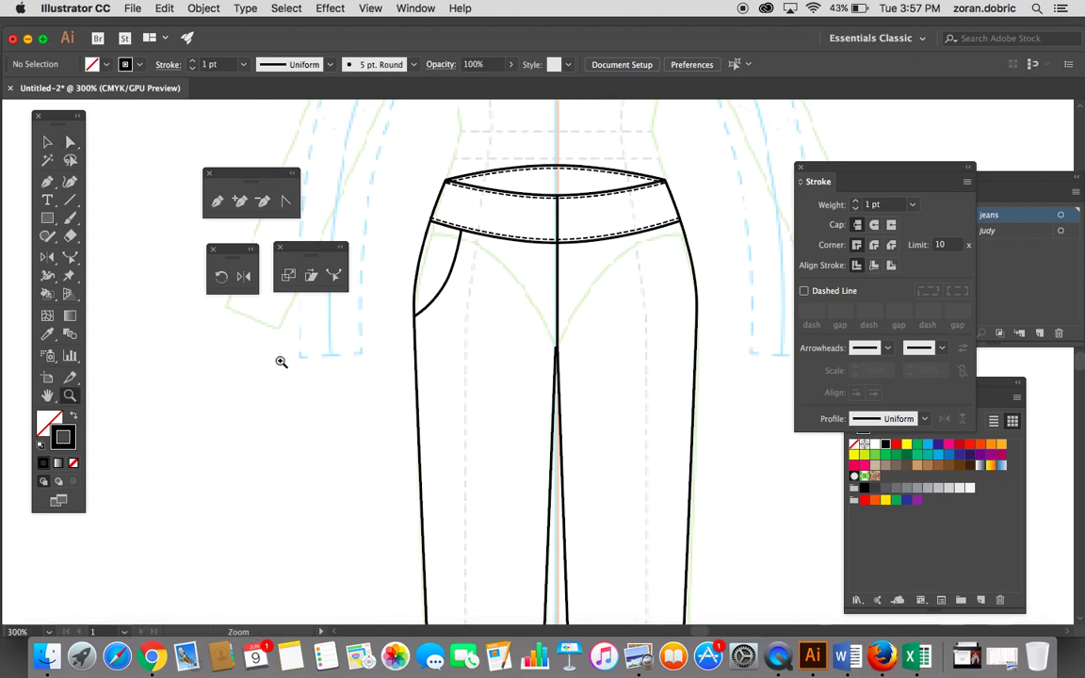
click(456, 314)
drag(612, 387, 506, 371)
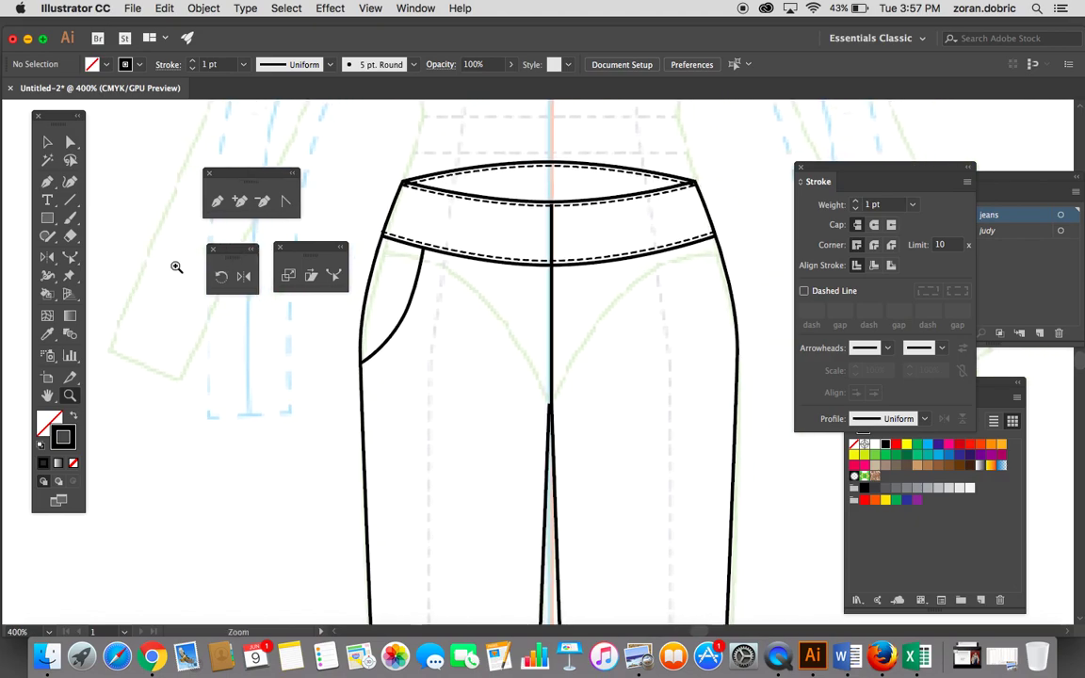
click(553, 439)
click(528, 360)
click(537, 359)
click(539, 356)
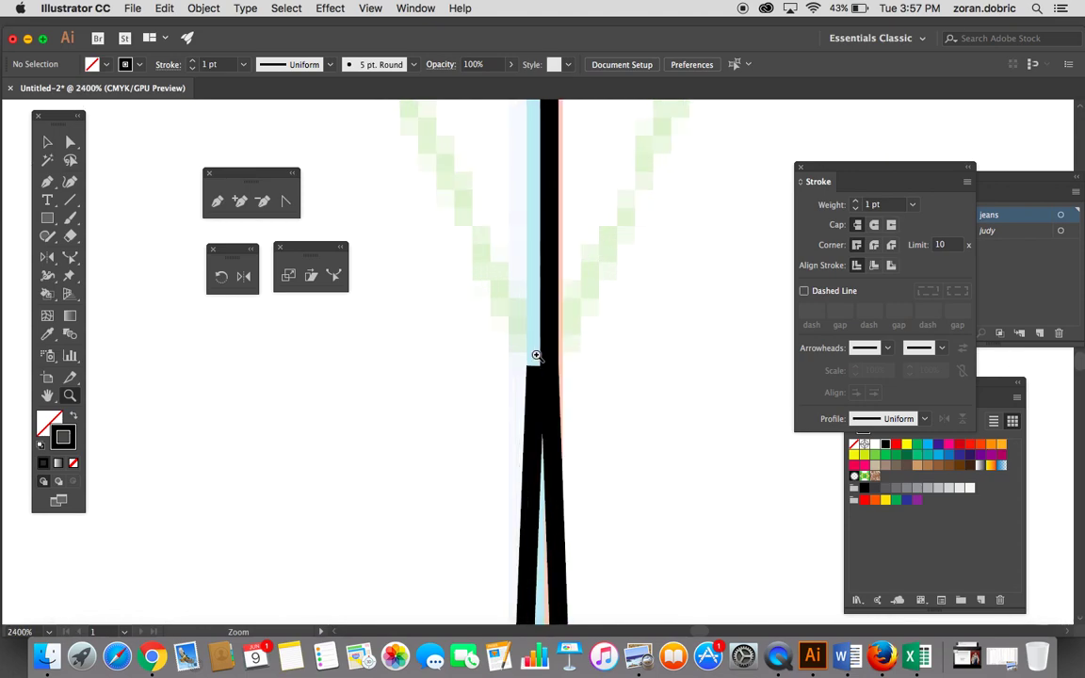
click(47, 141)
mouse_move(577, 187)
mouse_down()
mouse_move(556, 187)
mouse_move(550, 209)
mouse_move(562, 202)
mouse_up()
click(627, 196)
Step: Examine the jeans front as a whole, checking the centre front line and the curved pocket opening against the silhouette
key(super+minus)
key(super+minus)
key(super+minus)
key(super+minus)
key(super+minus)
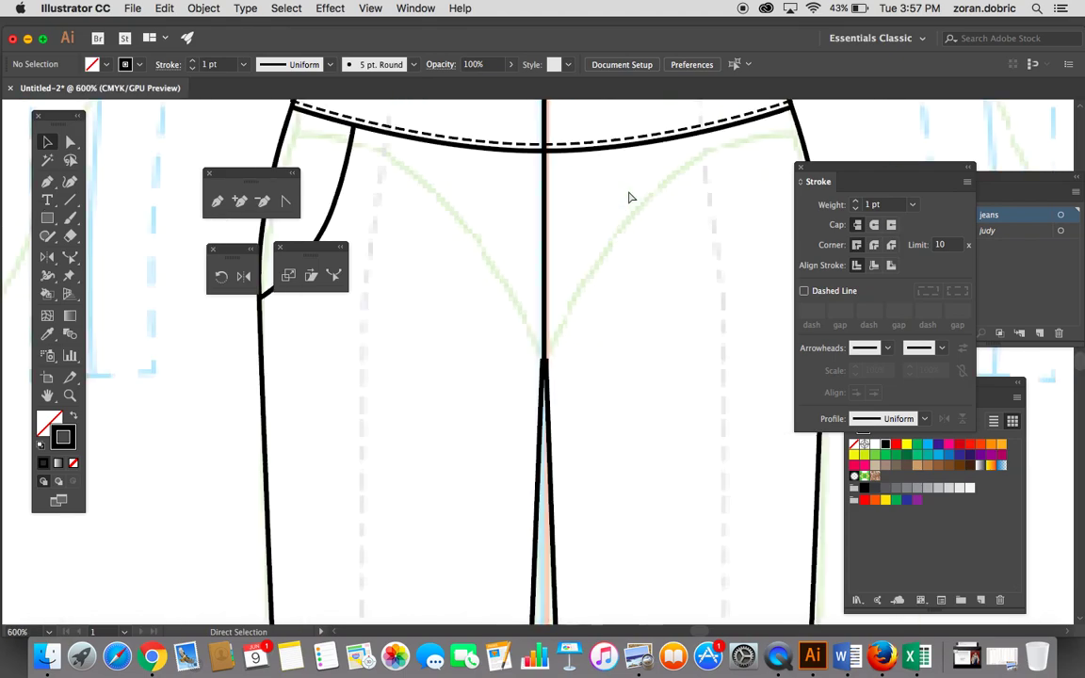
key(super+minus)
key(super+minus)
key(super+minus)
drag(584, 285, 585, 206)
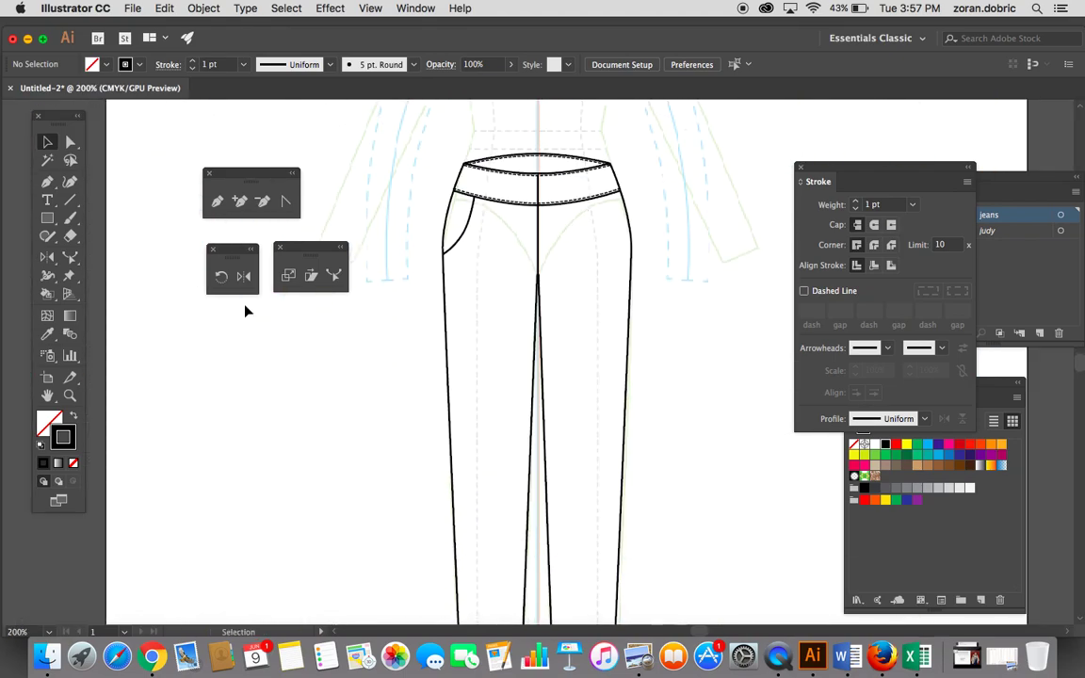
Step: Duplicate the curved pocket opening slightly inward, toward the centre front, to form a parallel line
click(70, 395)
click(492, 247)
click(525, 316)
click(526, 358)
click(526, 369)
click(519, 424)
drag(534, 273, 467, 355)
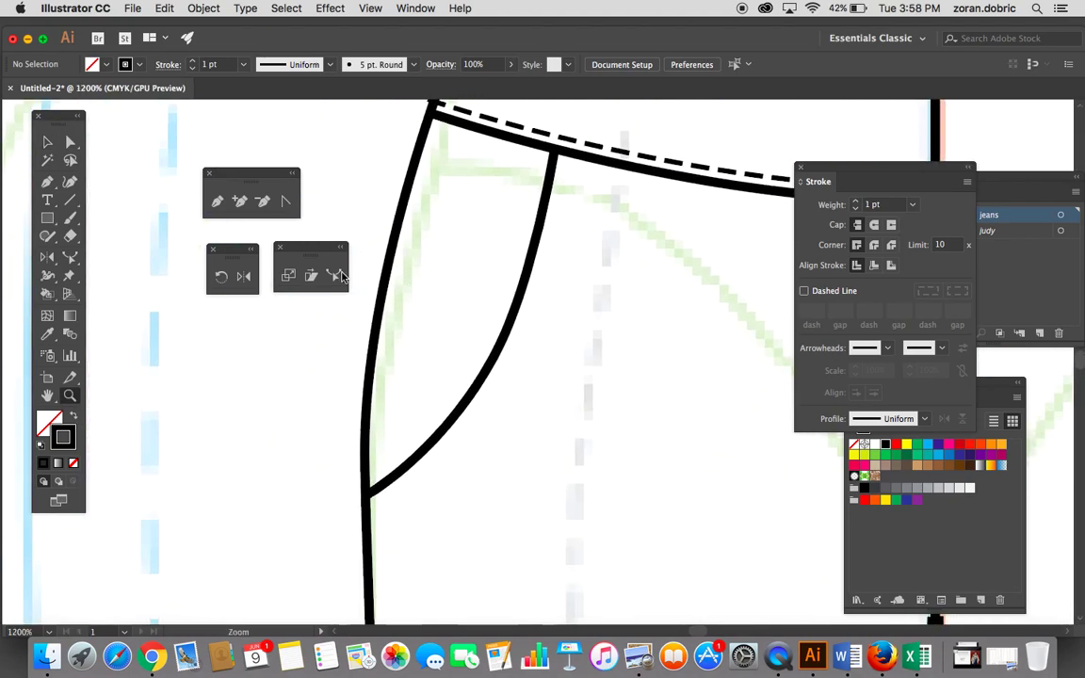
click(49, 144)
click(500, 352)
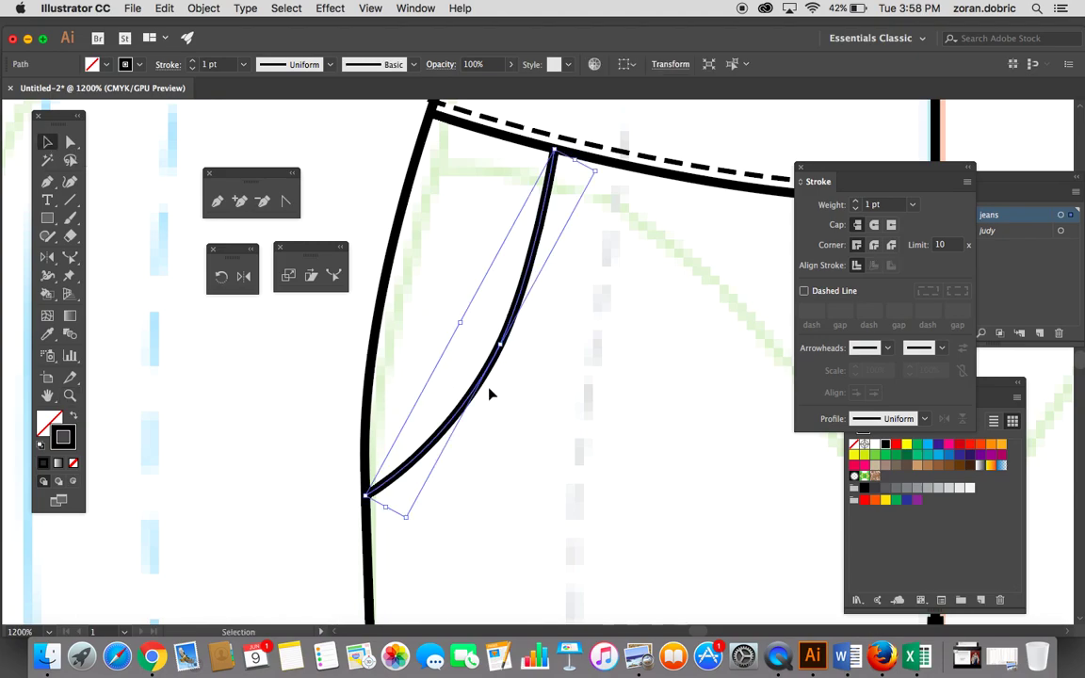
drag(484, 382, 510, 387)
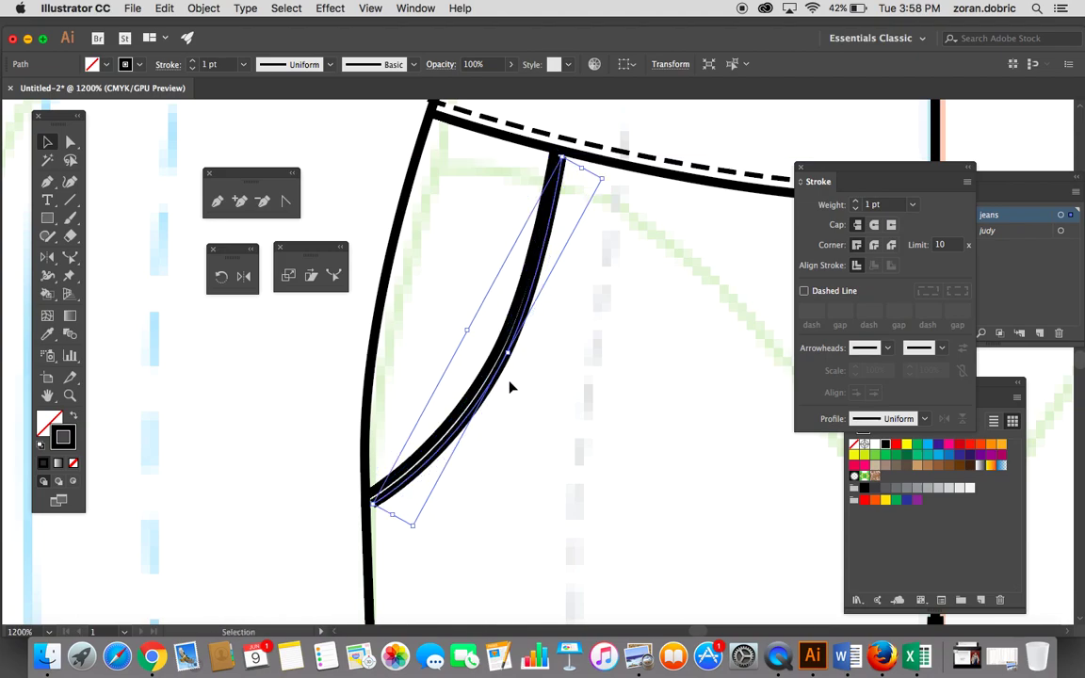
Step: Make the duplicated pocket curve a 0.5 pt dashed line with a 2 pt dash and 1 pt gap, and deselect it
click(912, 205)
click(939, 243)
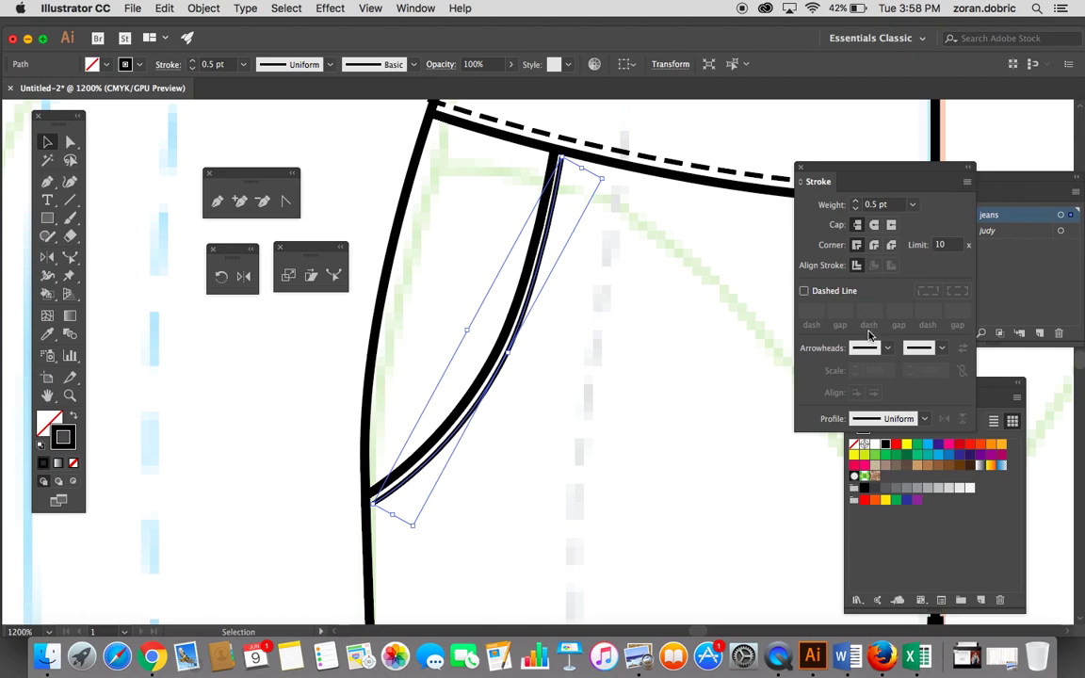
click(805, 291)
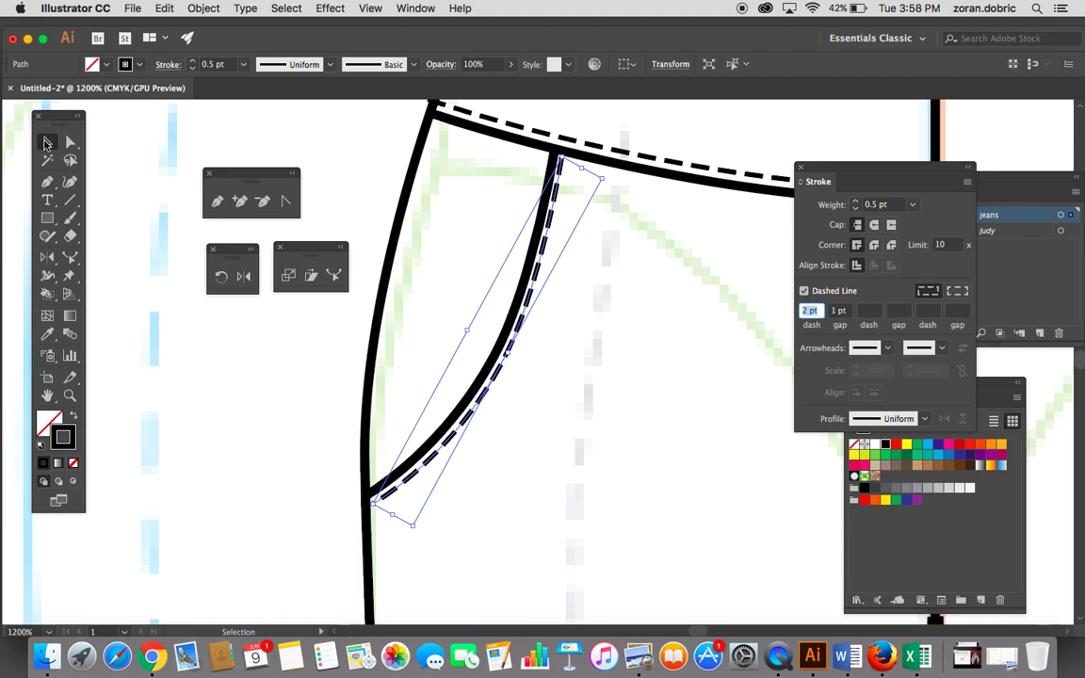
click(697, 310)
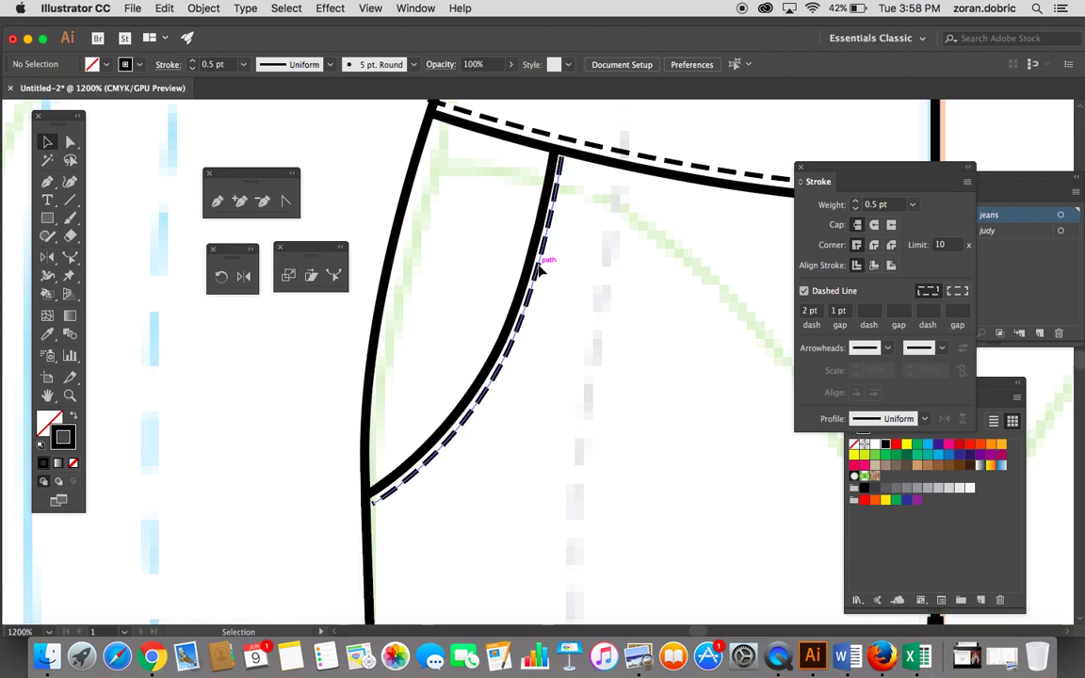
Step: Adjust the spacing of the dashed stitch line so it runs closely parallel to the pocket opening
drag(540, 271, 545, 283)
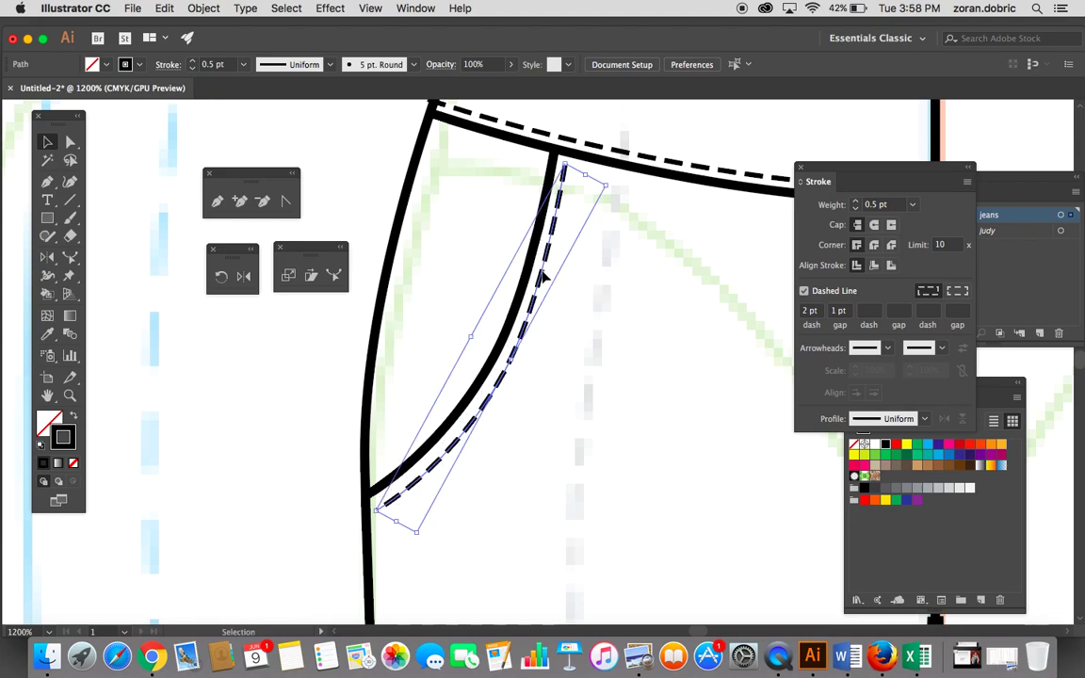
click(577, 309)
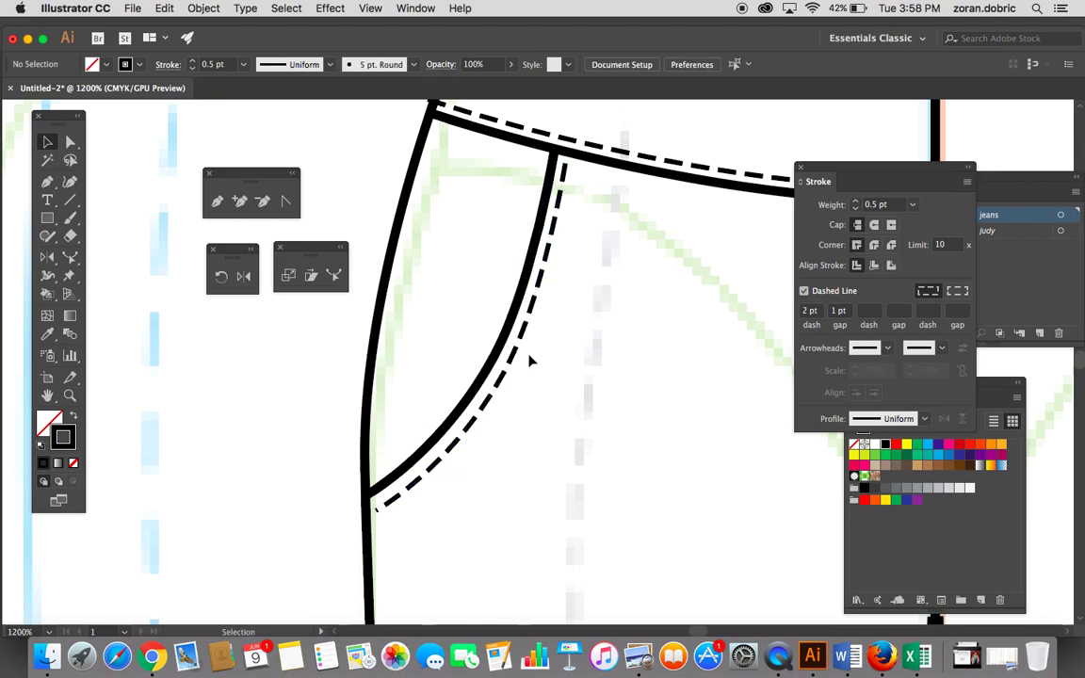
key(super+equal)
drag(557, 368, 506, 442)
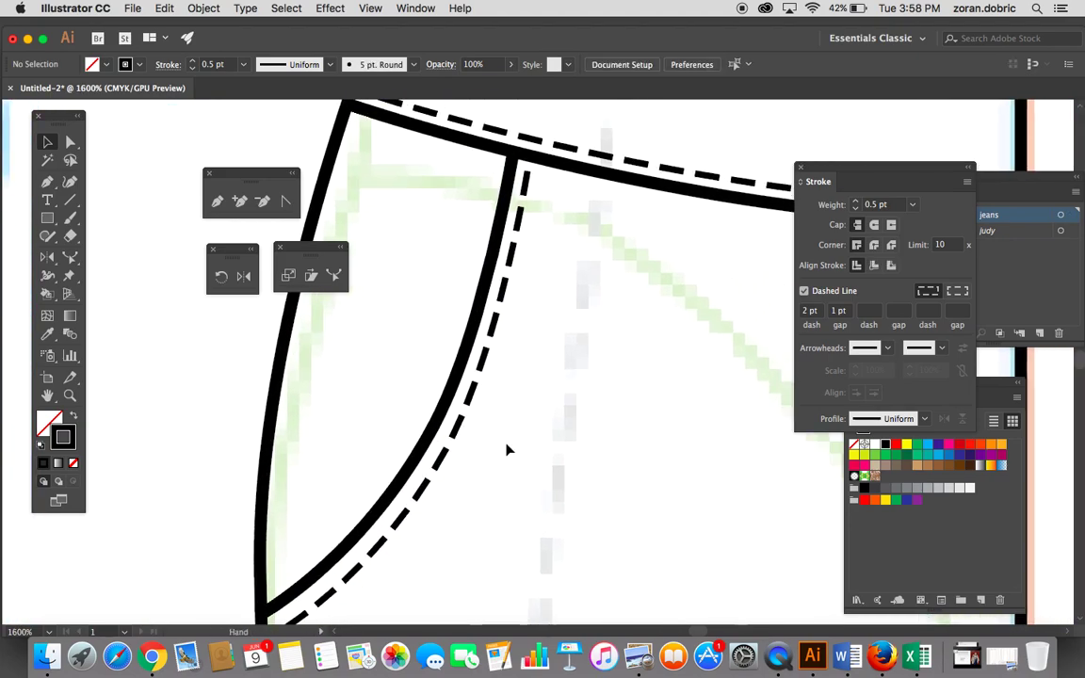
drag(442, 461, 436, 466)
click(512, 464)
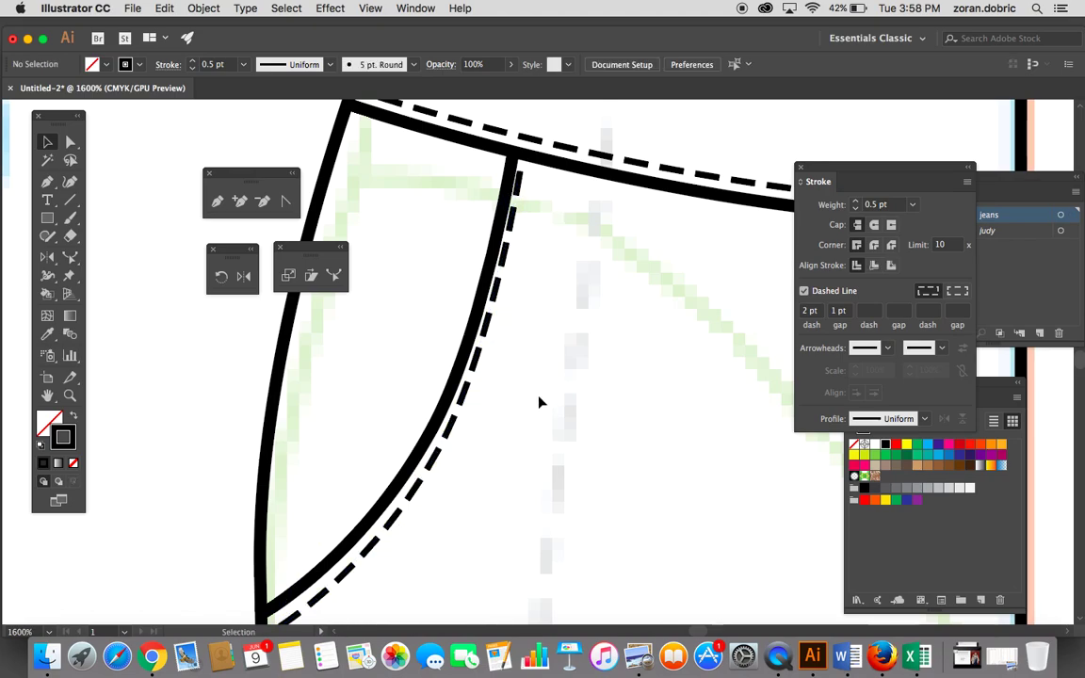
Step: Adjust the end points of the pocket's stitch line to meet the waistband seam and the side seam
mouse_move(519, 175)
mouse_down()
mouse_move(536, 164)
mouse_move(526, 163)
mouse_up()
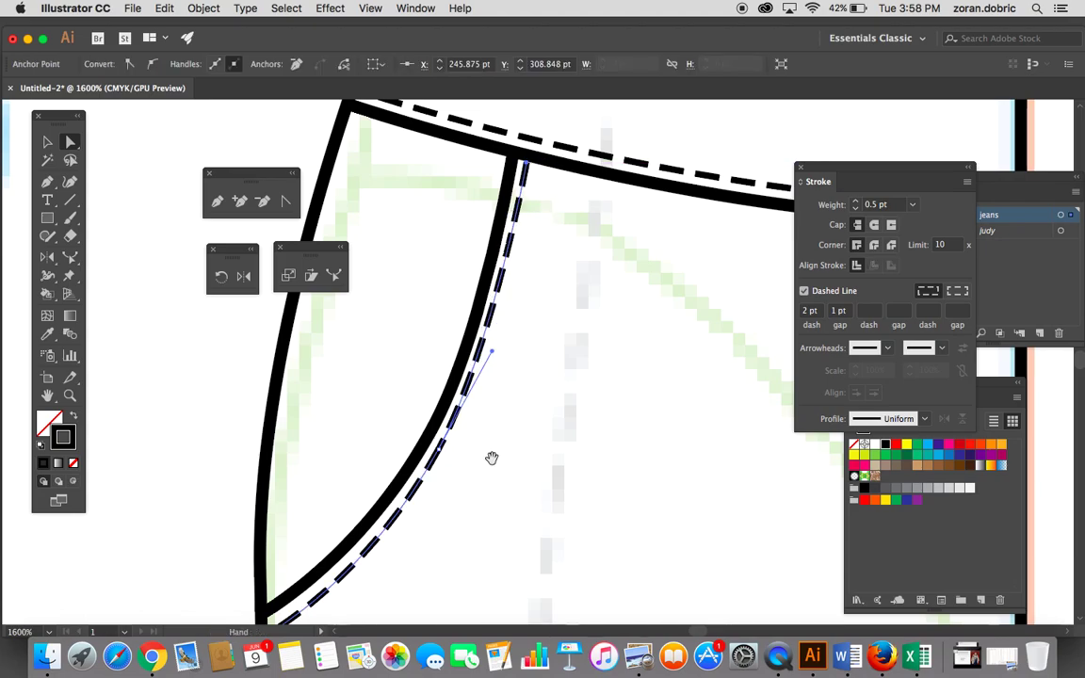
scroll(492, 455, down, 3)
drag(376, 516, 376, 509)
mouse_move(549, 334)
mouse_down()
mouse_move(552, 317)
mouse_move(552, 327)
mouse_move(593, 335)
mouse_move(549, 326)
mouse_up()
key(v)
key(ctrl+z)
drag(635, 315, 616, 359)
key(super+minus)
key(super+minus)
key(super+minus)
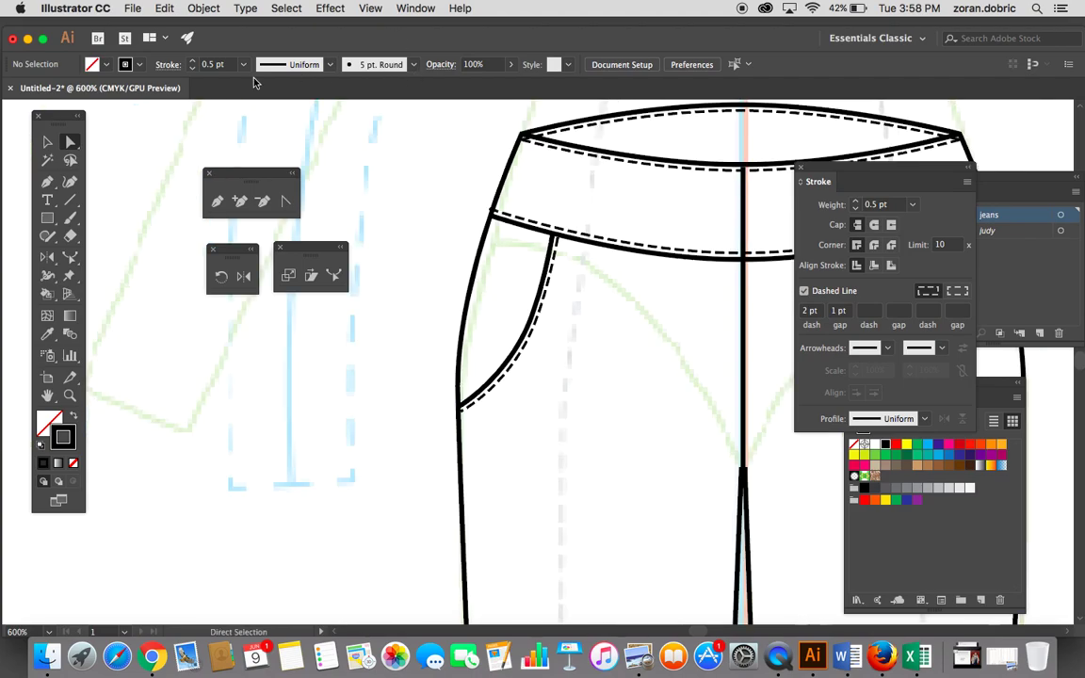
Step: Duplicate the pocket's dashed stitch line further inward as a second row of topstitching, and deselect it
click(48, 142)
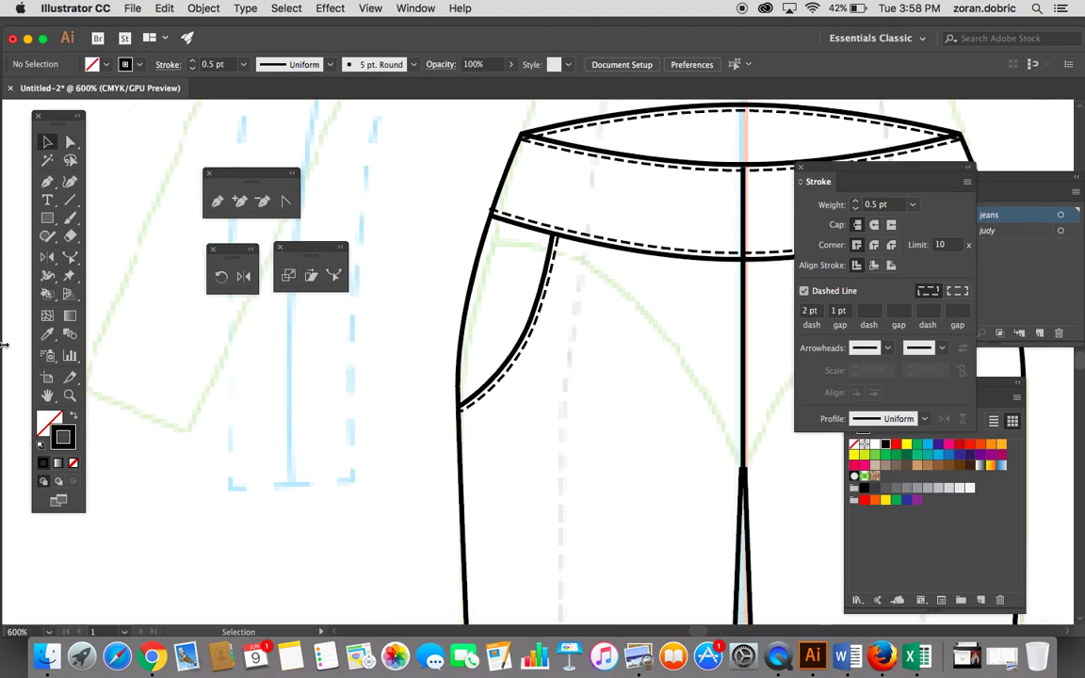
key(z)
click(515, 290)
click(522, 398)
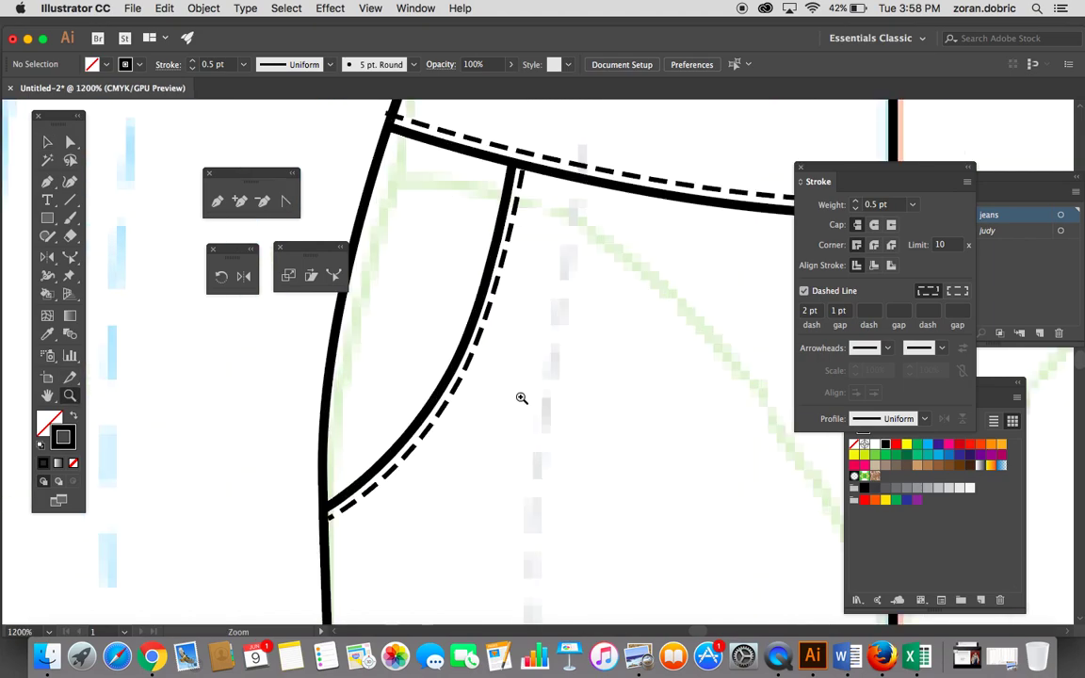
key(v)
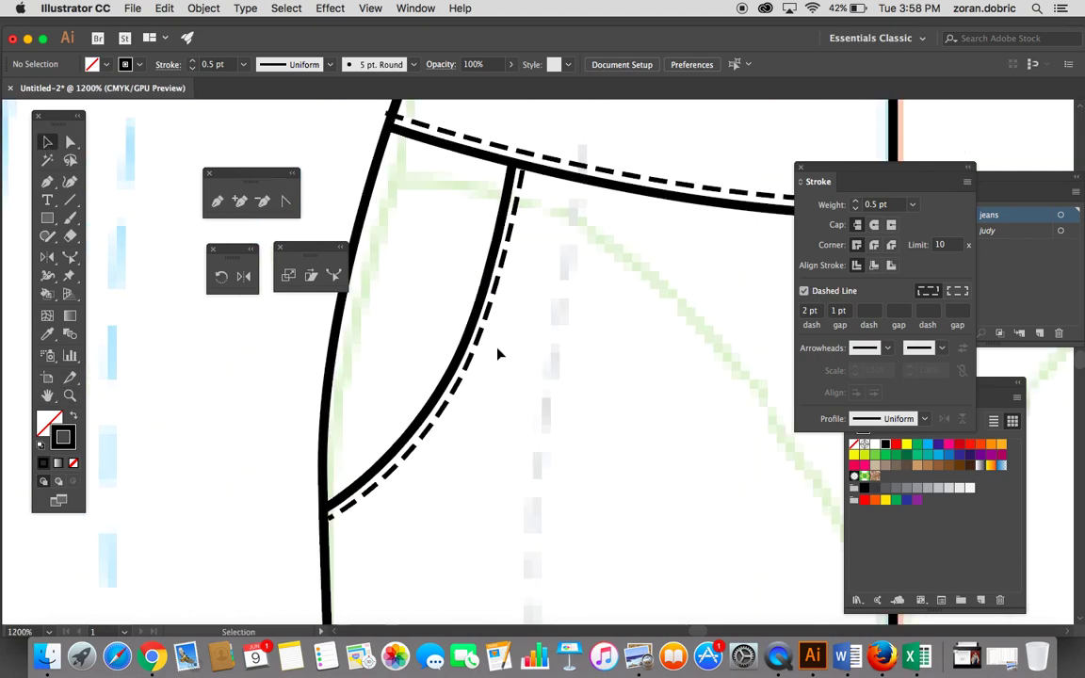
drag(472, 359, 488, 375)
click(567, 366)
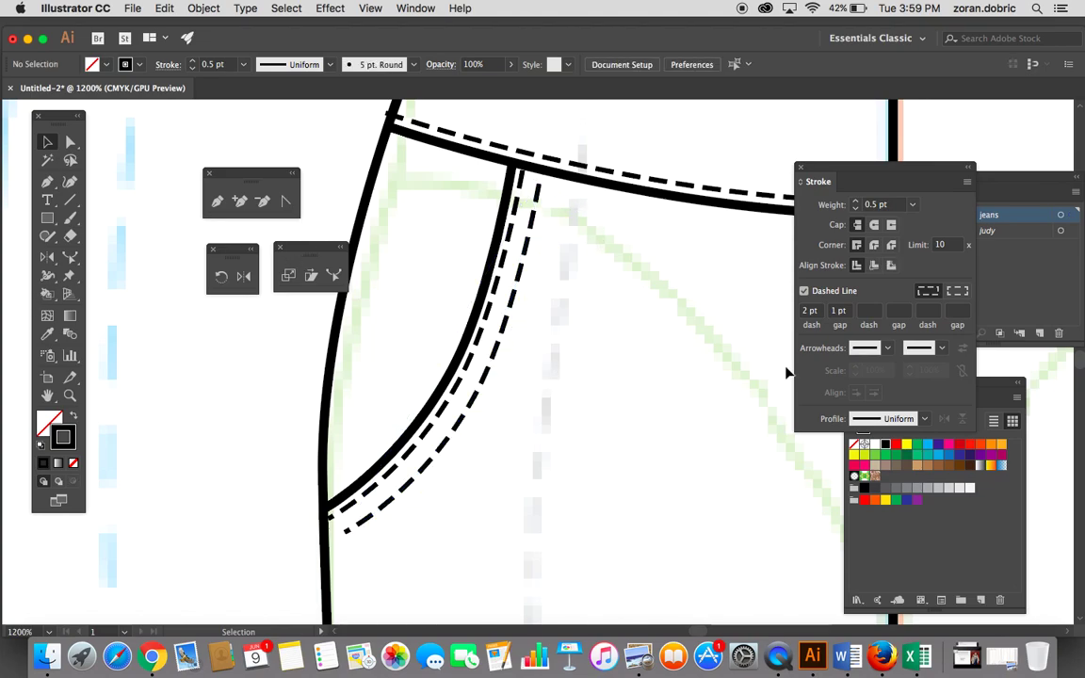
Step: Extend the lower end of the second stitch row to the side seam with the Pen tool
click(69, 395)
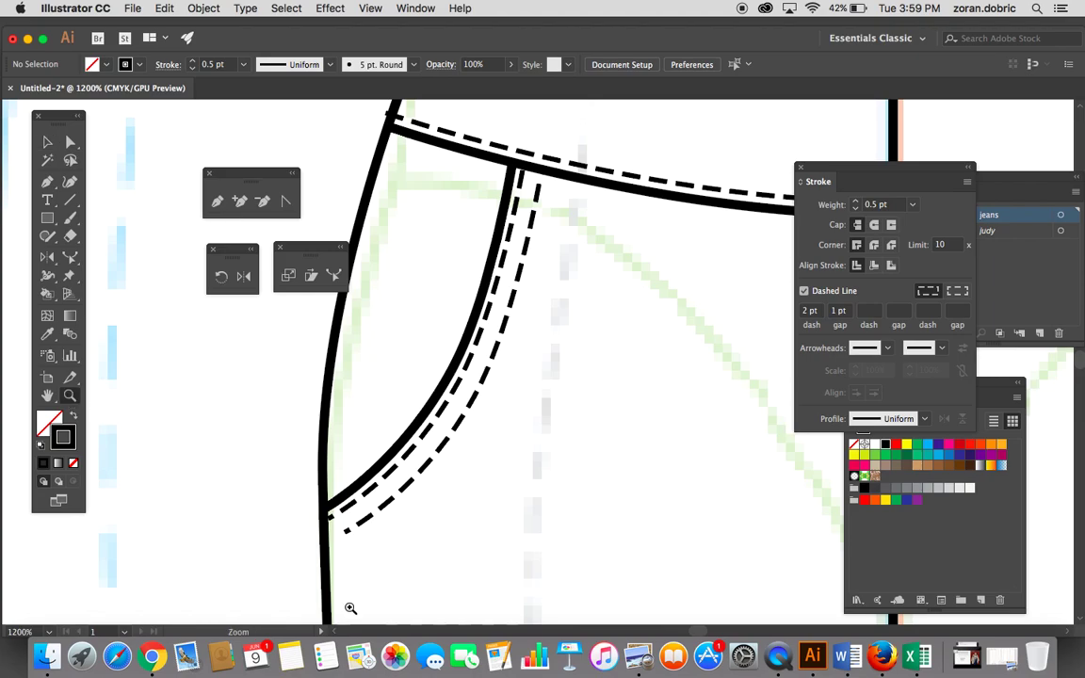
drag(351, 611, 364, 599)
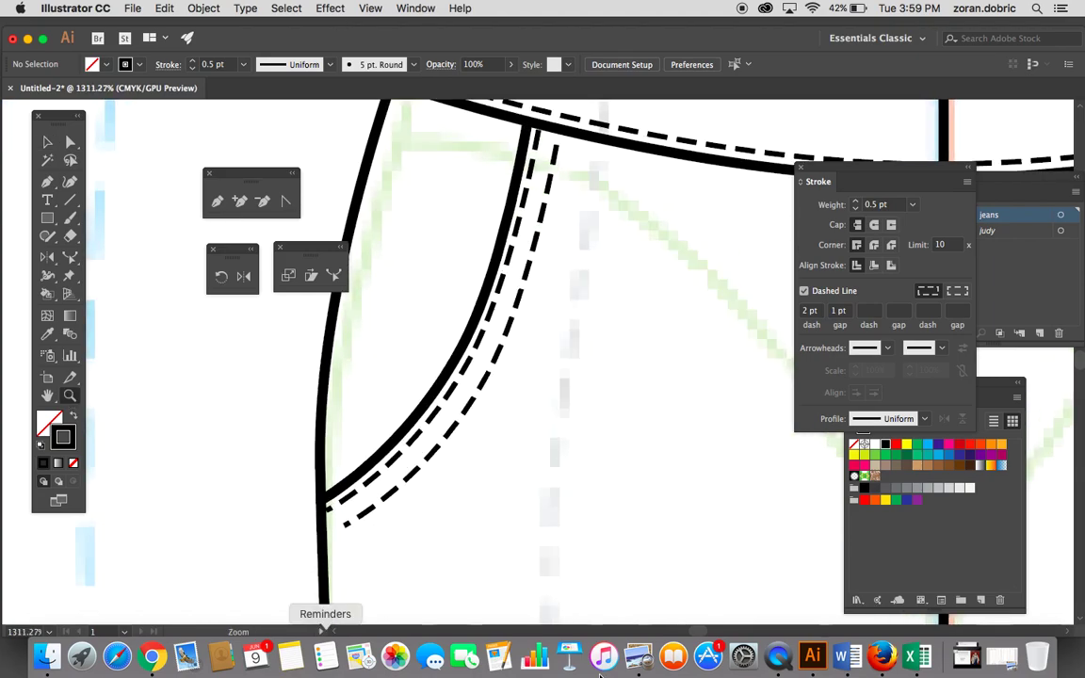
click(349, 537)
click(545, 386)
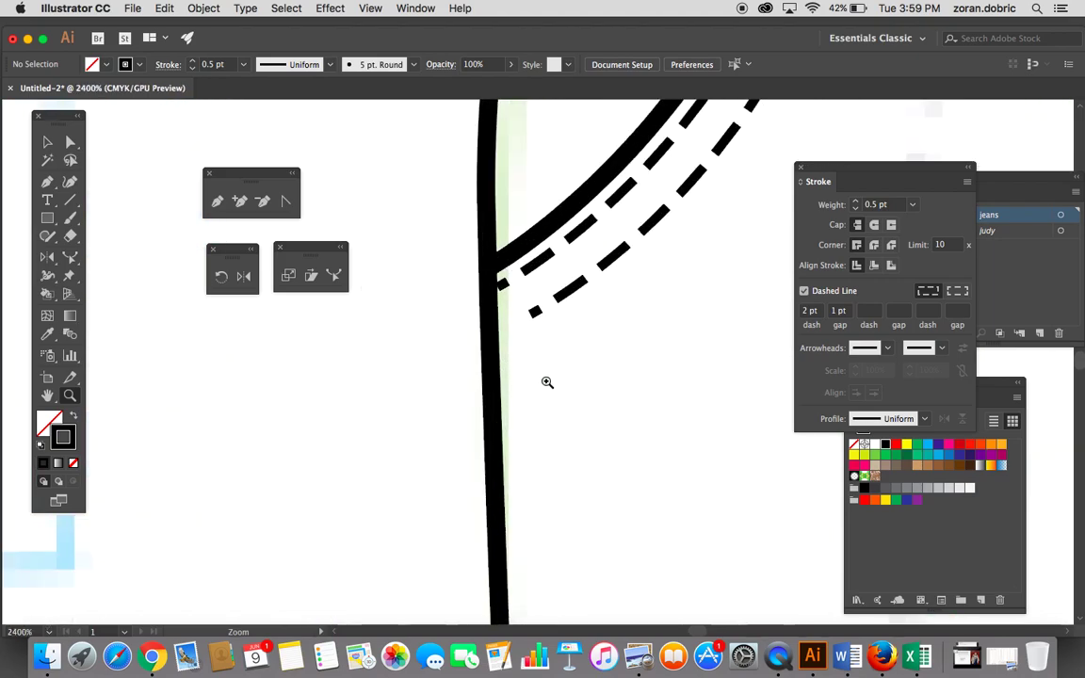
click(547, 380)
click(48, 181)
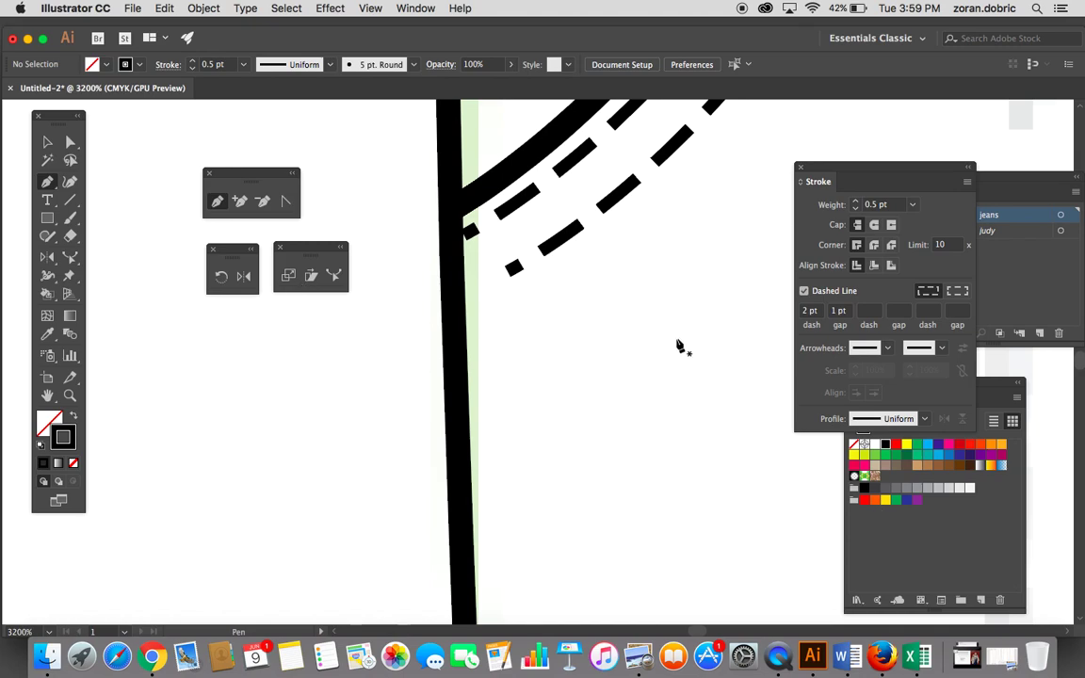
click(508, 272)
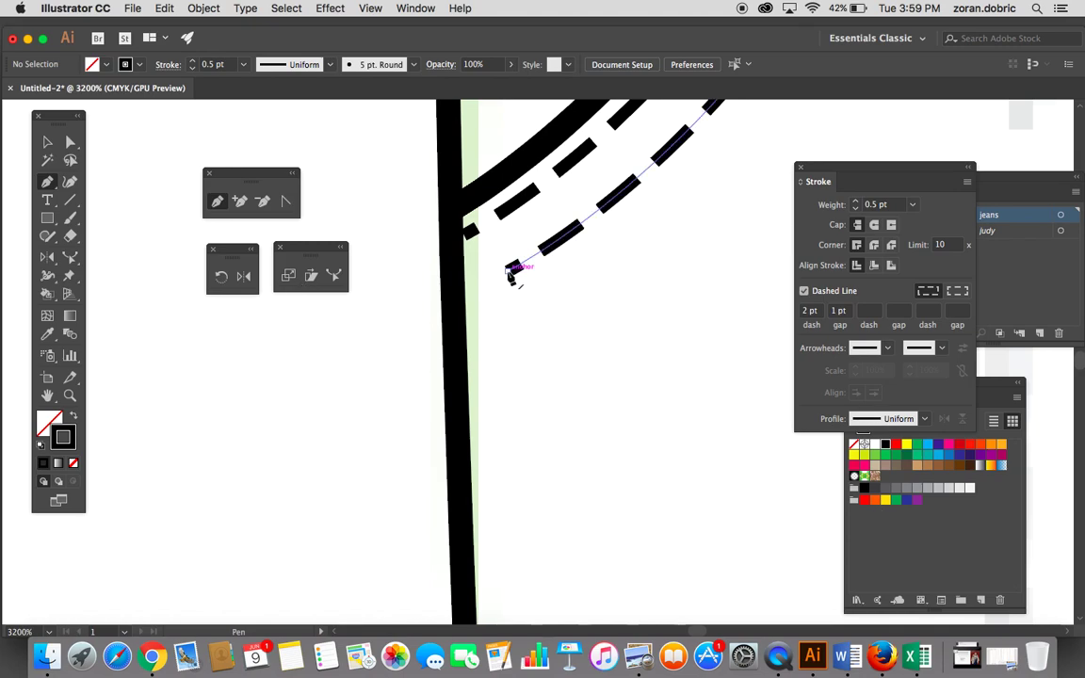
click(465, 303)
drag(465, 307, 457, 301)
super+click(427, 334)
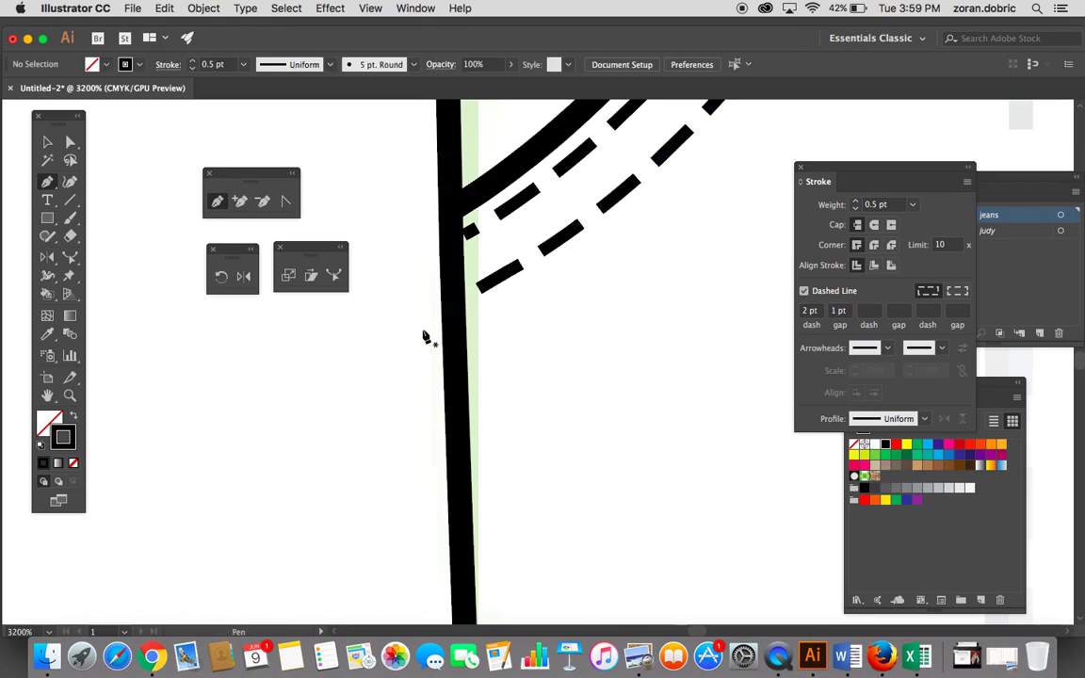
Step: Extend the upper end of the second stitch row to the waistband's lower seam with the Pen tool
scroll(603, 262, up, 5)
drag(603, 262, 410, 549)
scroll(410, 549, up, 10)
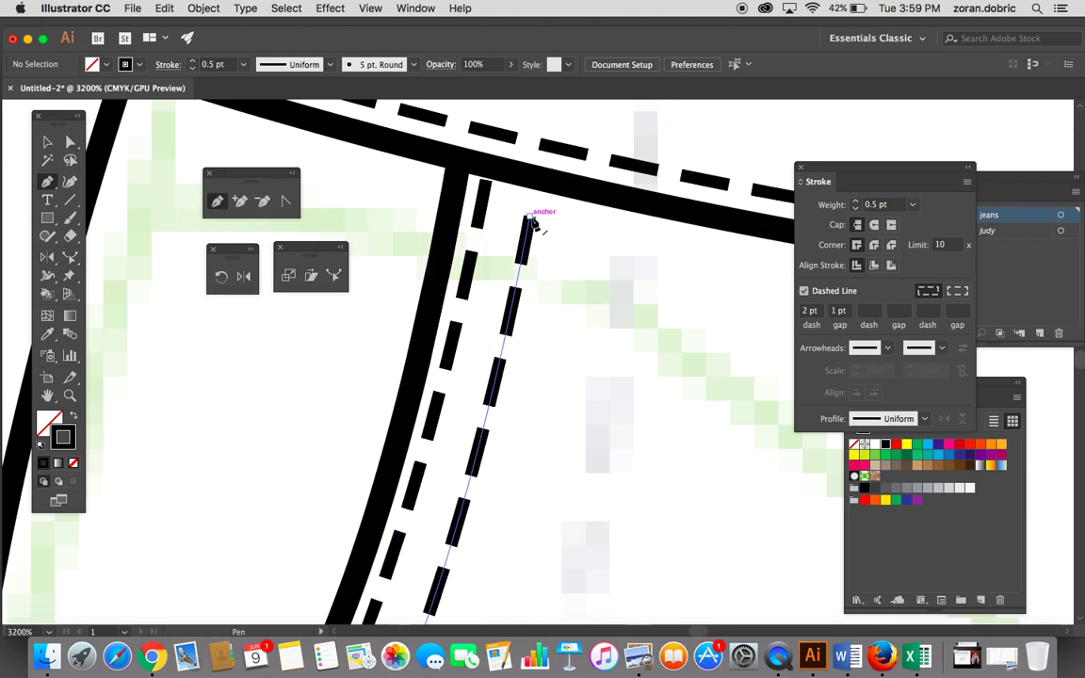
mouse_move(530, 223)
mouse_down()
mouse_move(543, 213)
mouse_move(538, 190)
mouse_up()
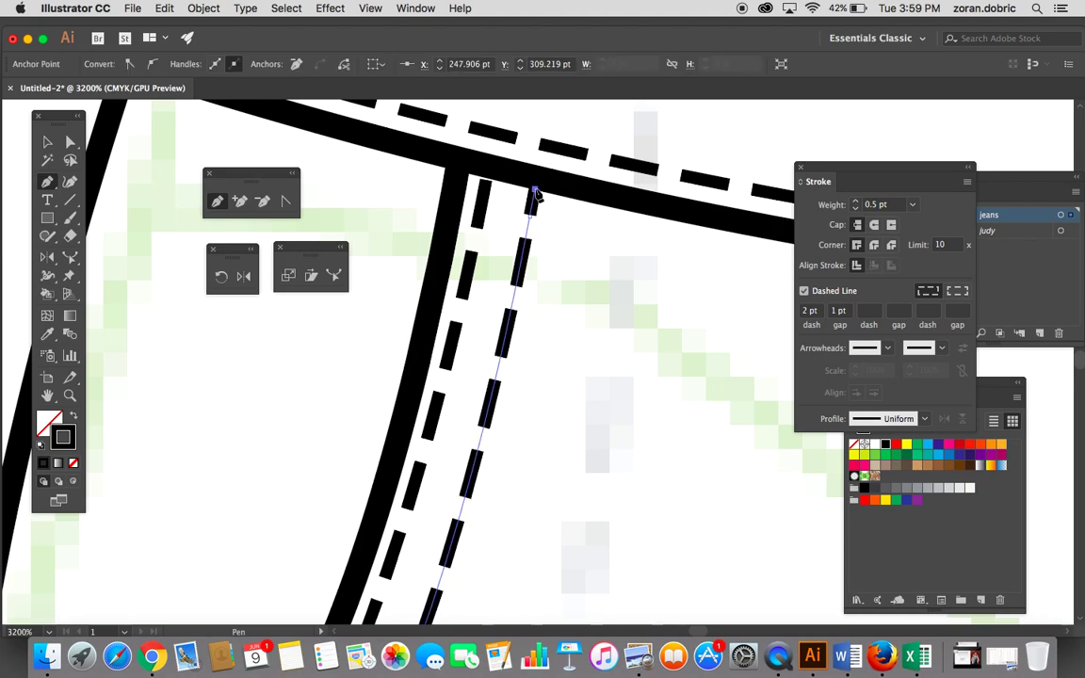
super+click(552, 183)
key(super+minus)
key(super+minus)
key(super+minus)
key(super+minus)
key(super+minus)
key(super+minus)
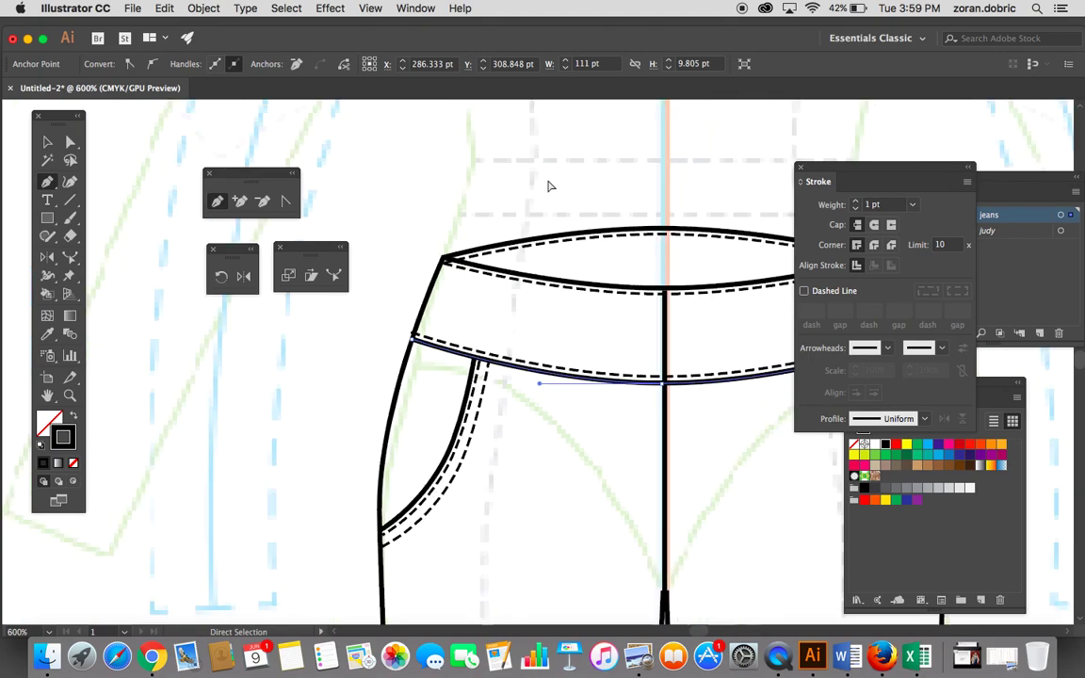
drag(548, 181, 489, 82)
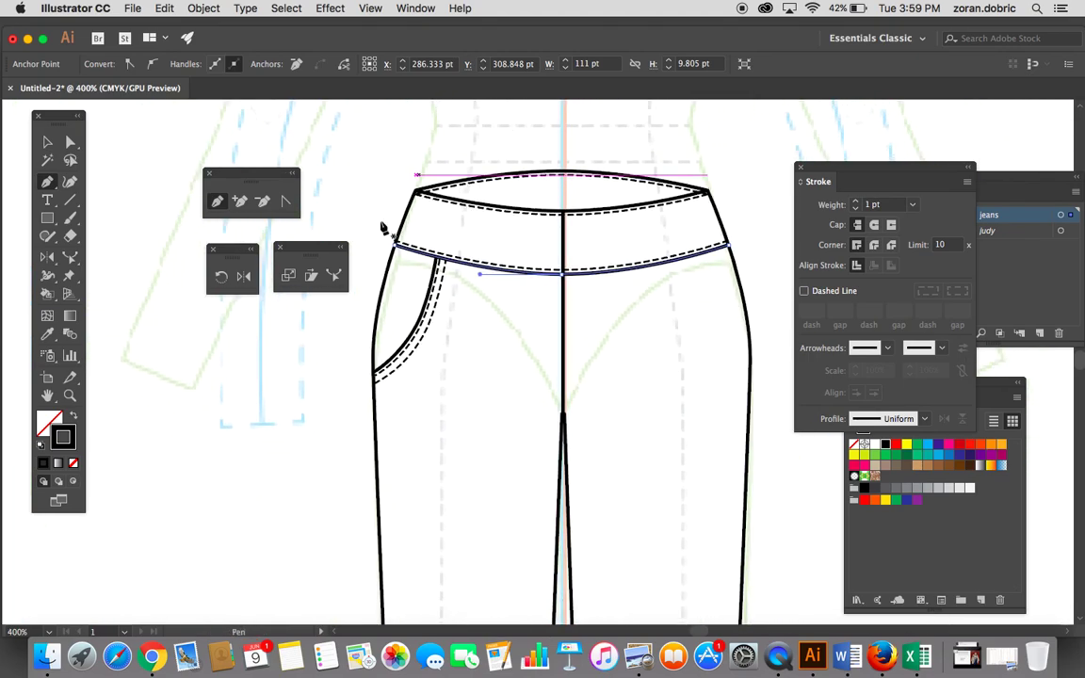
Step: Move the floating Pen and Scale tool sets away from the jeans, and deselect the waistband seam
drag(234, 180, 160, 146)
drag(306, 249, 273, 145)
key(v)
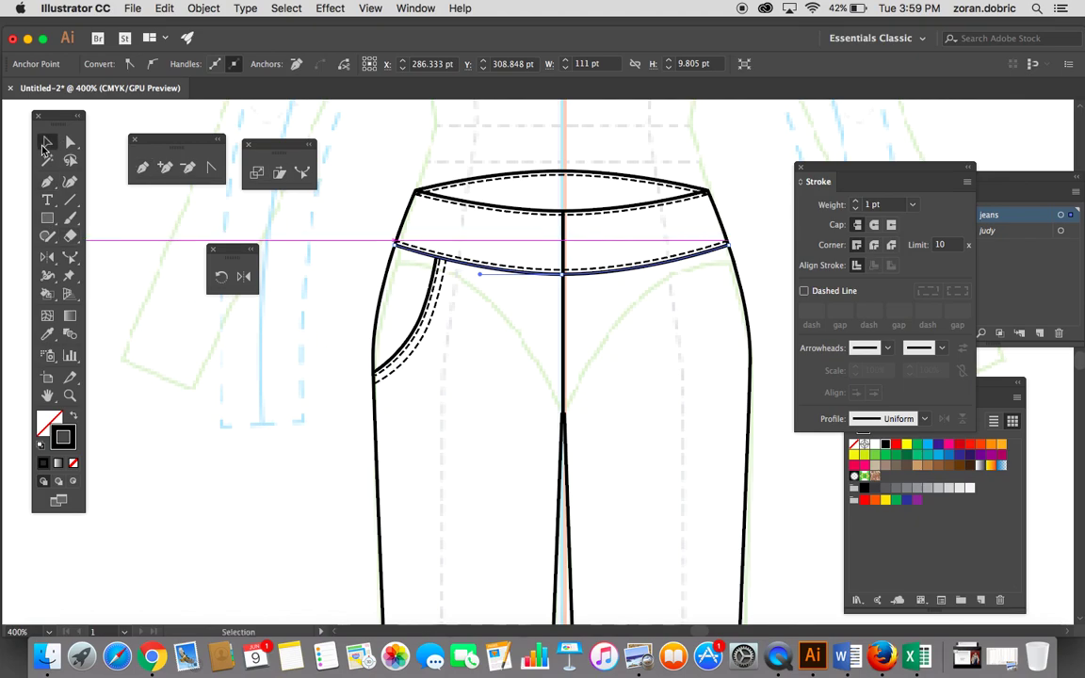
click(455, 393)
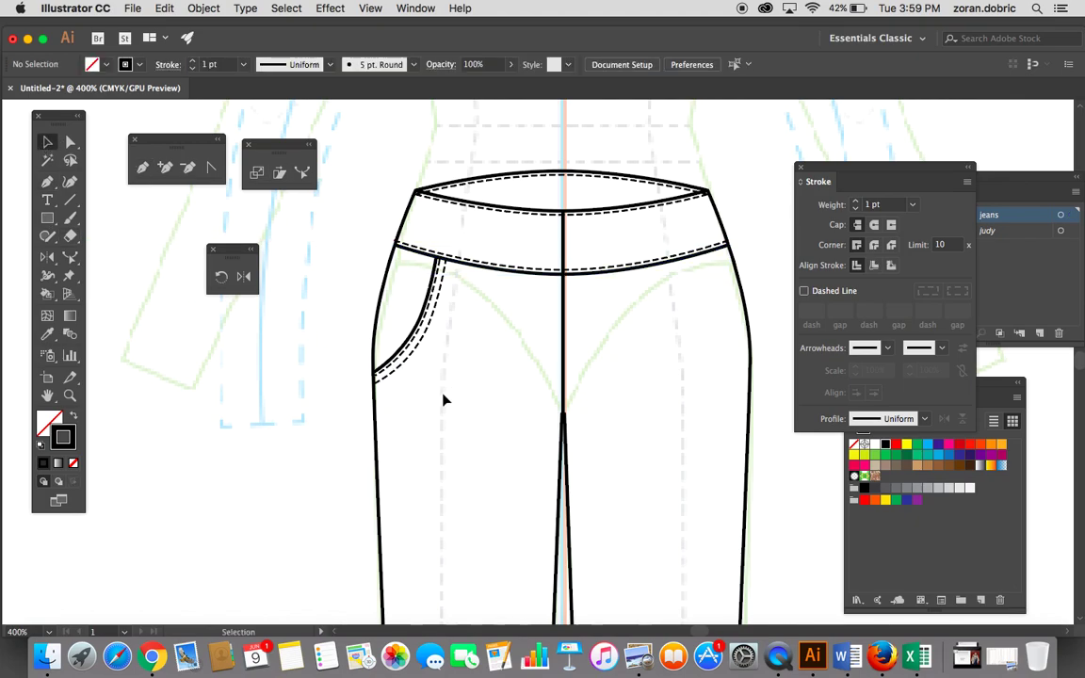
Step: Group the pocket opening with its two rows of stitching, and deselect the group
click(411, 300)
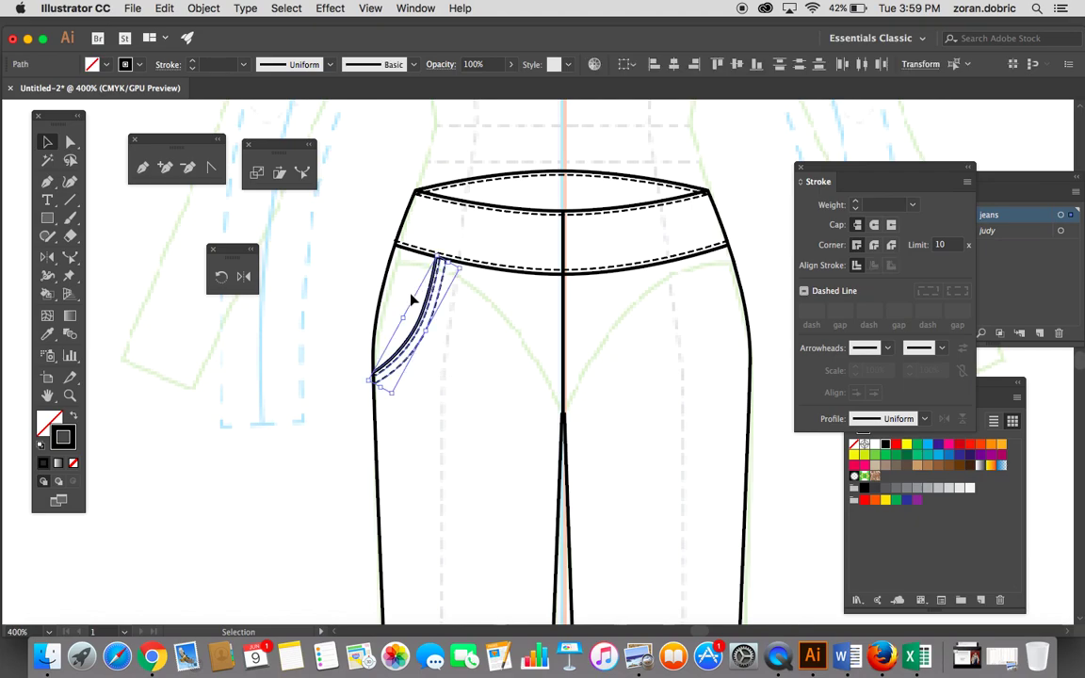
key(super+g)
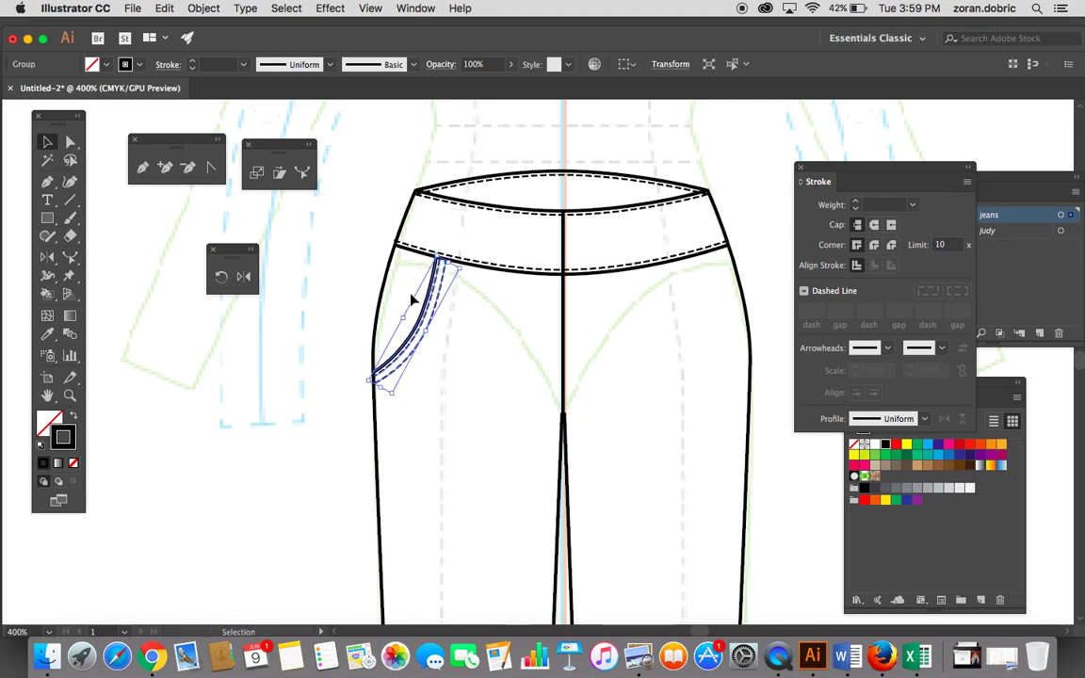
click(499, 323)
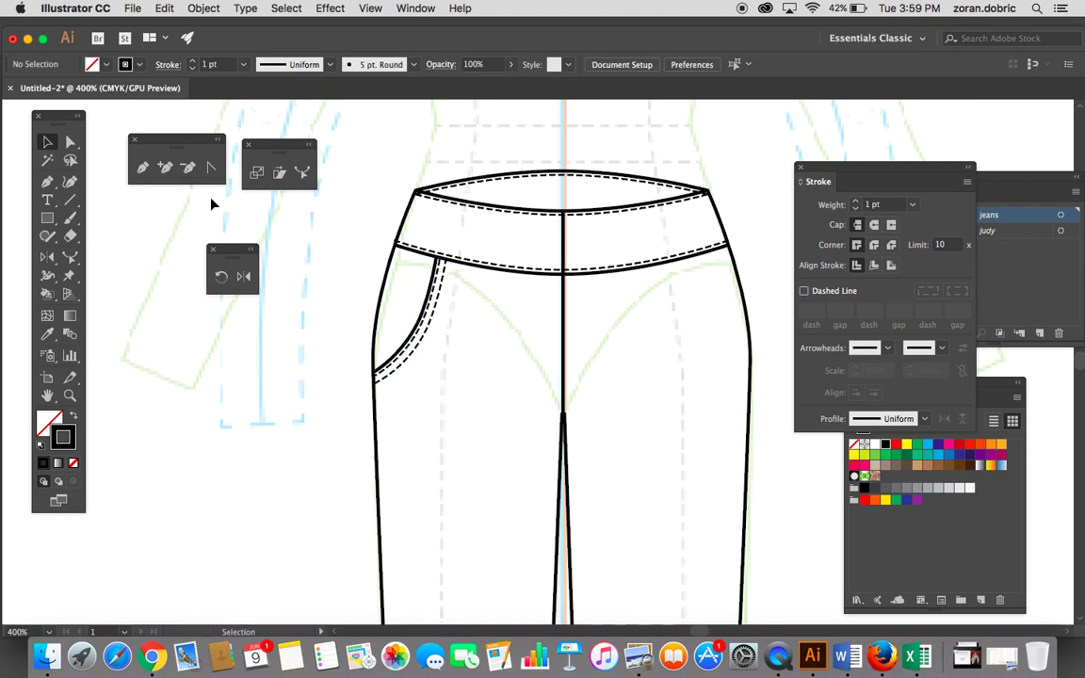
Step: Reflect a copy of the pocket group vertically across the centre front line to make the opposite pocket
click(429, 329)
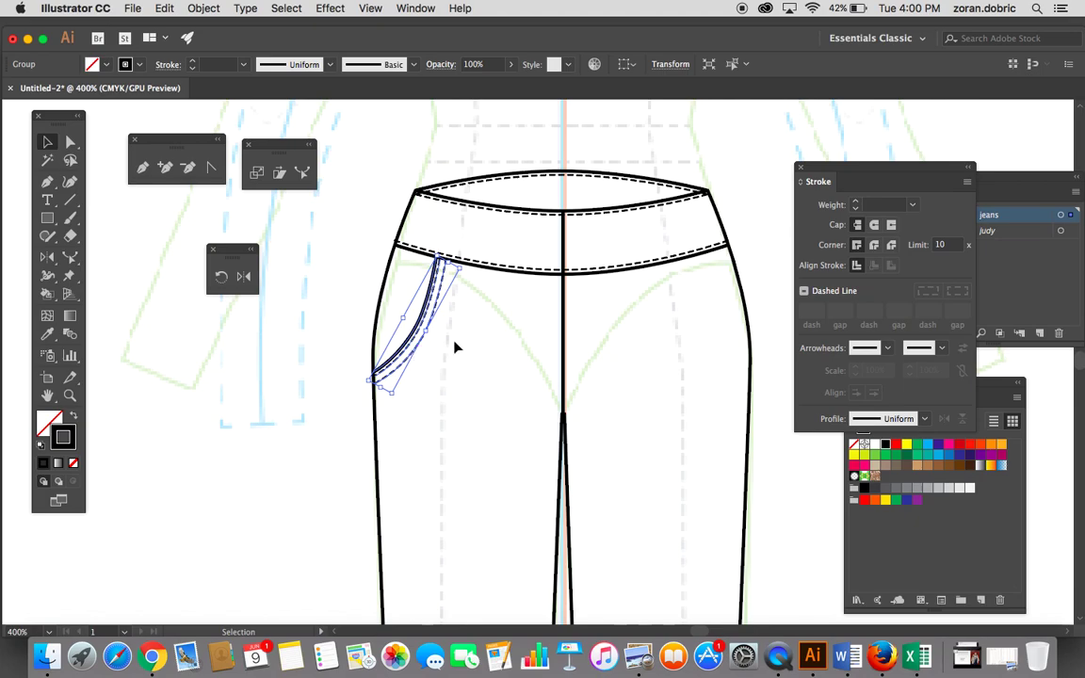
click(244, 277)
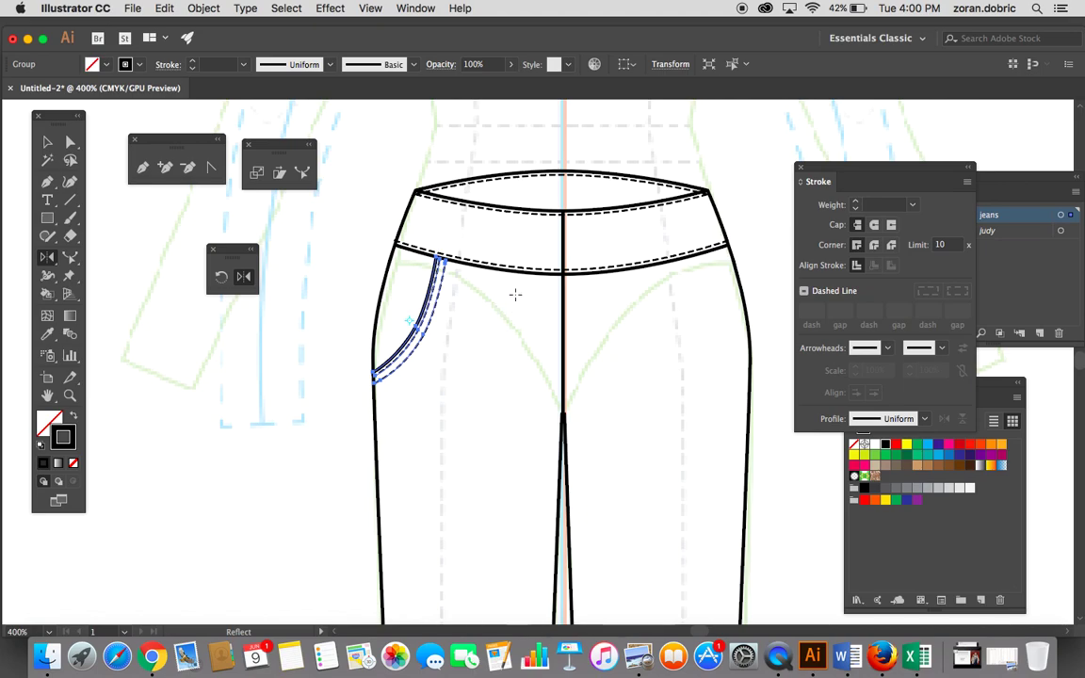
alt+click(563, 294)
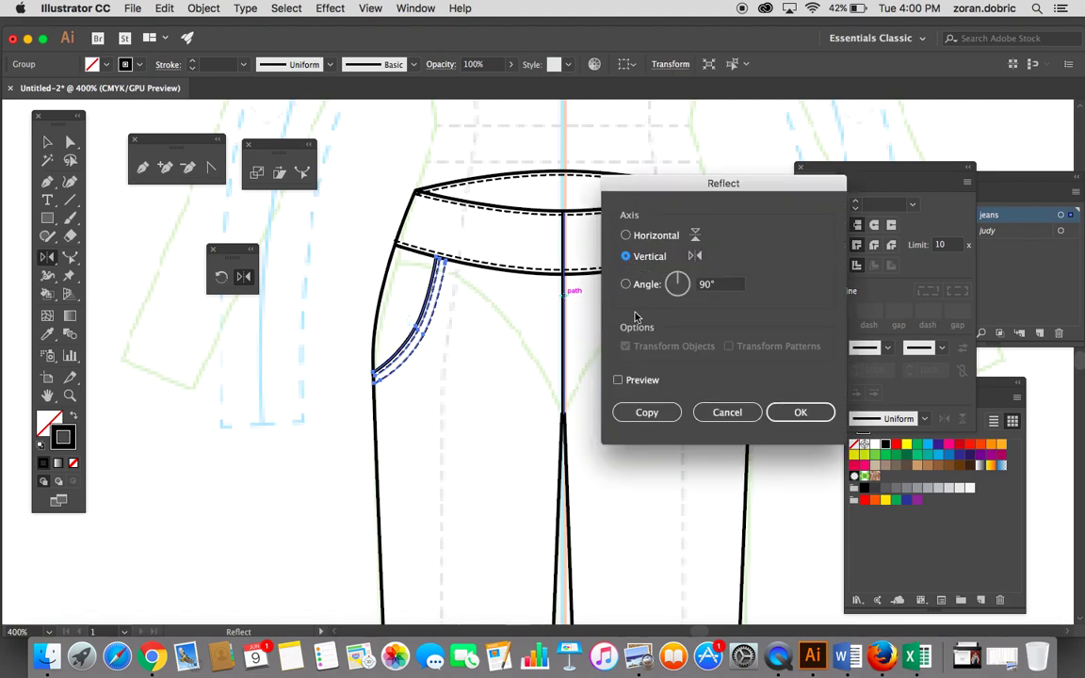
click(633, 412)
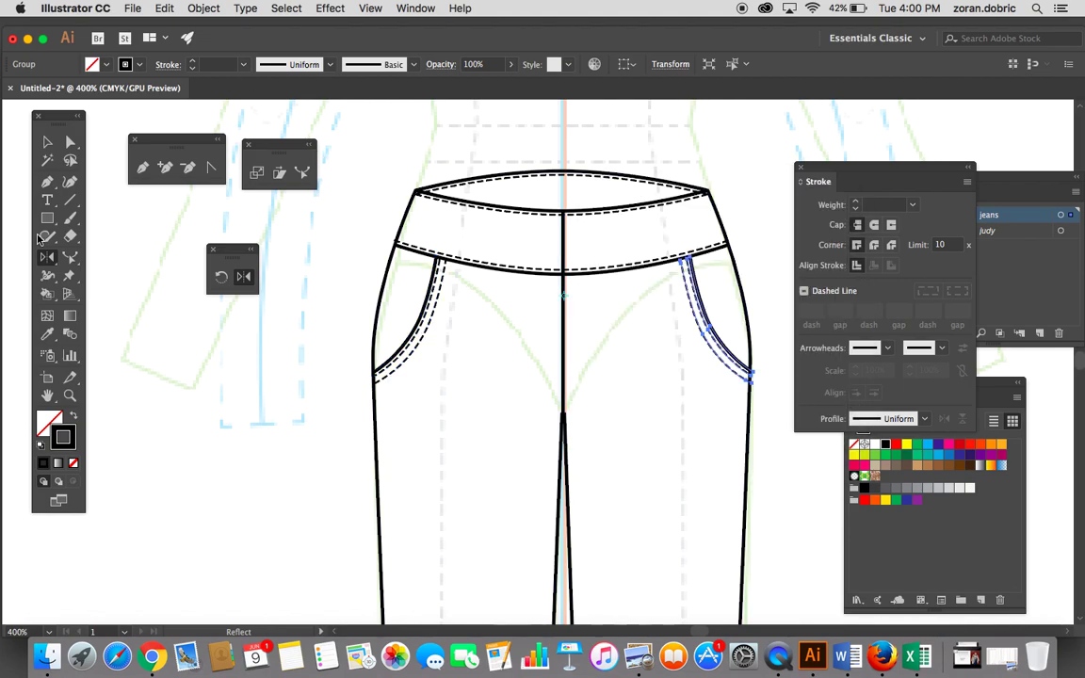
Step: Deselect the mirrored pocket and inspect where its opening and stitching meet the side seam
click(47, 141)
click(414, 157)
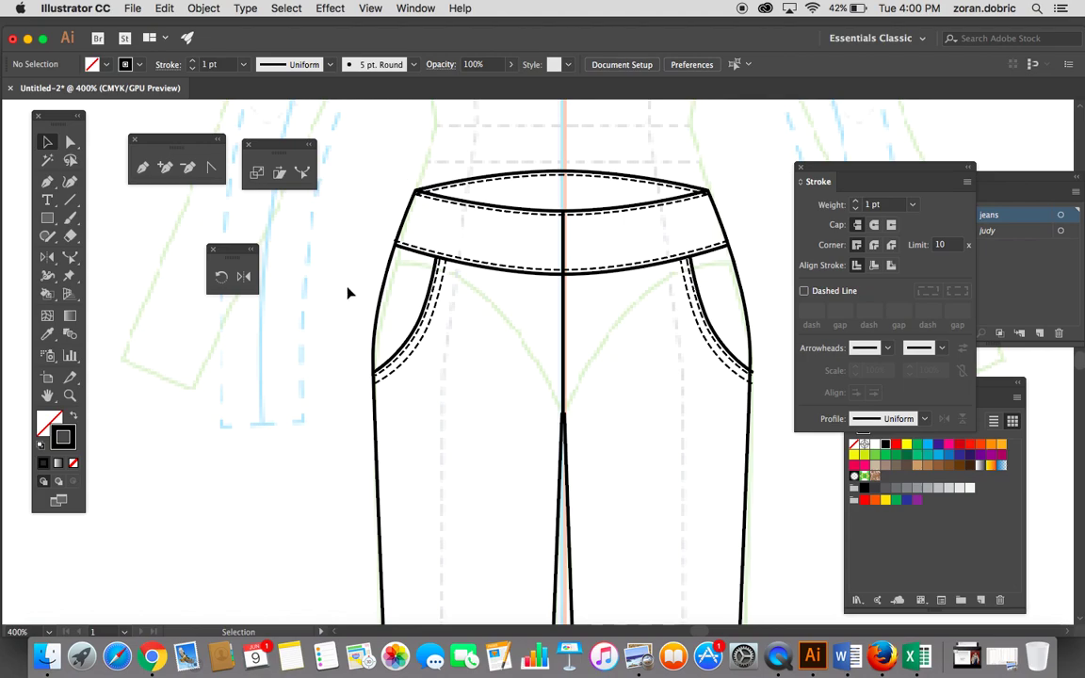
click(70, 395)
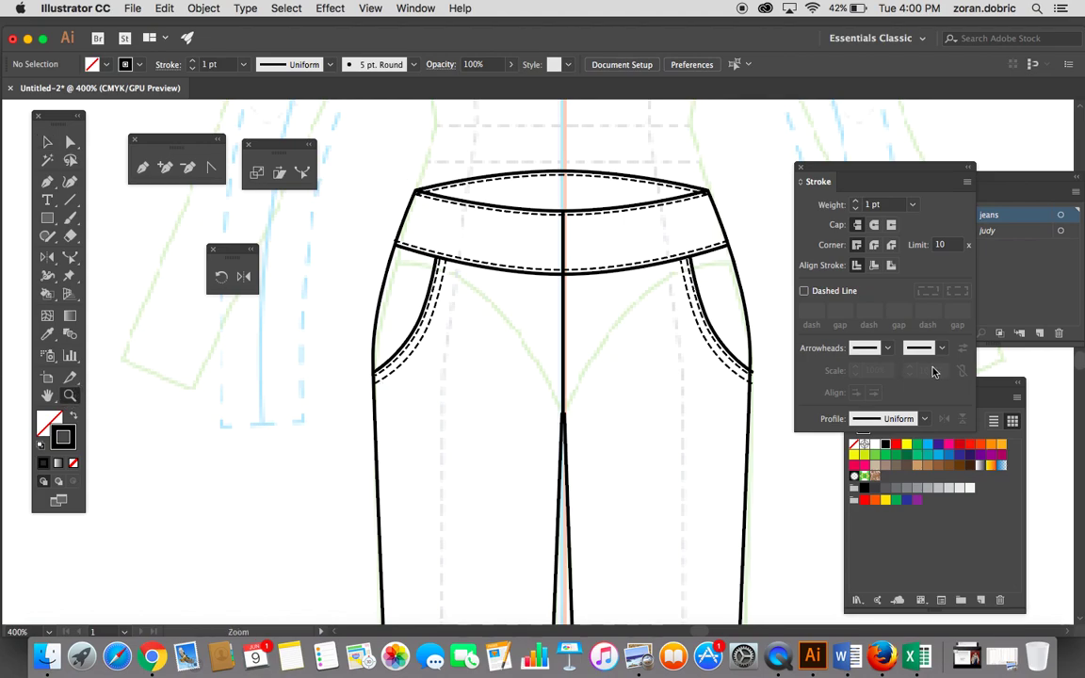
click(751, 375)
click(504, 310)
click(461, 322)
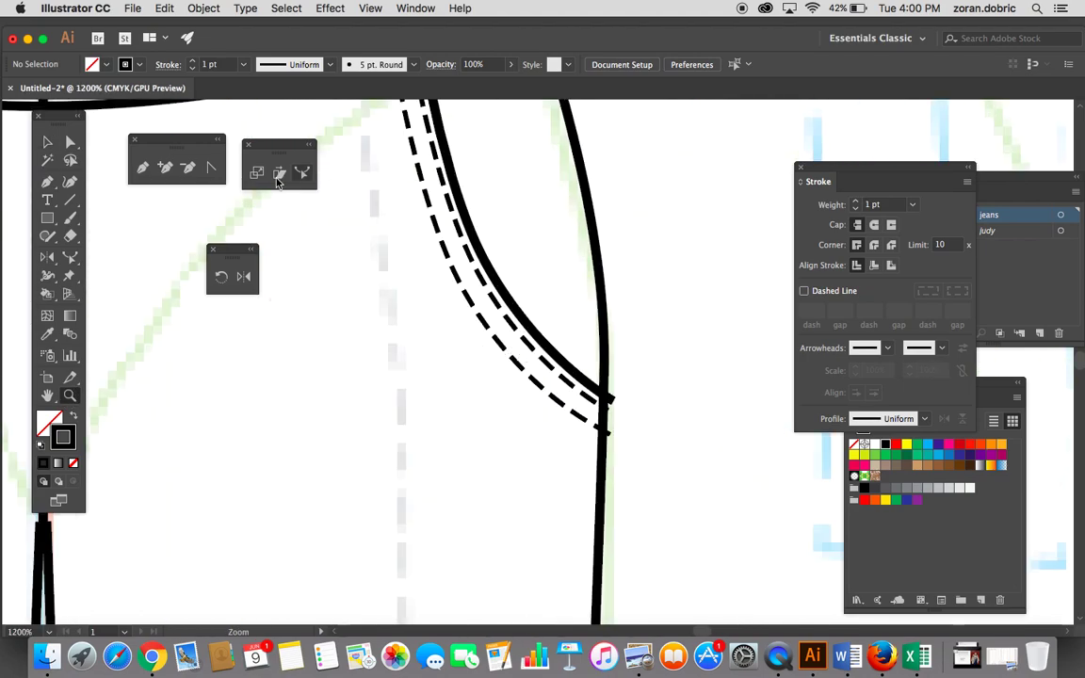
click(49, 143)
click(446, 237)
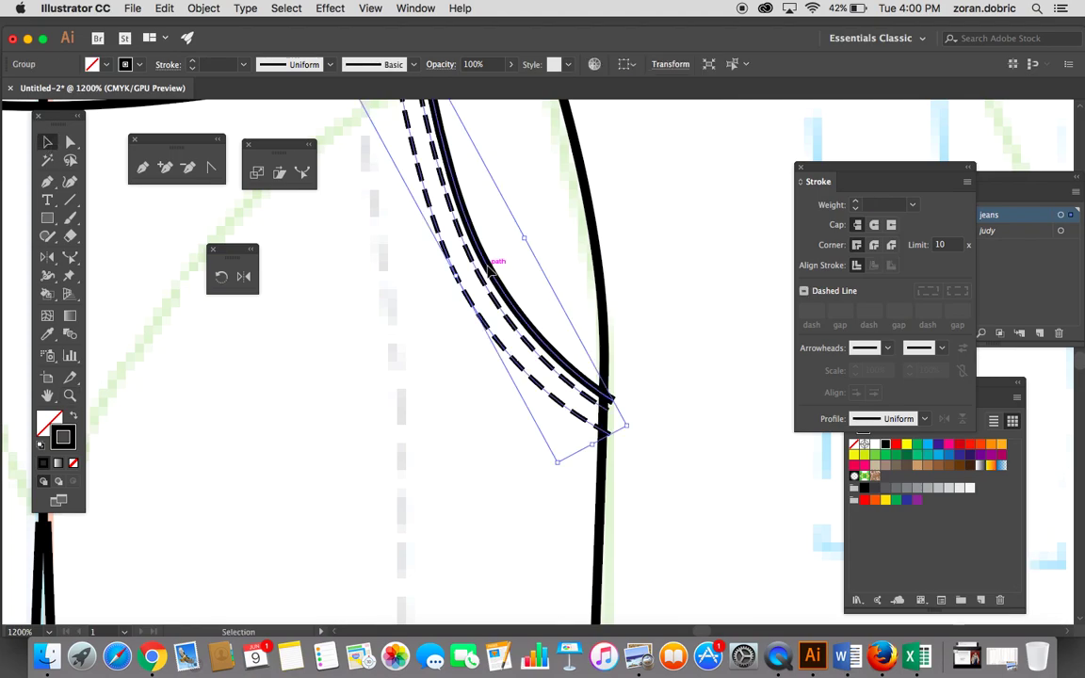
click(660, 263)
key(super+minus)
key(super+minus)
key(super+minus)
key(super+minus)
key(super+minus)
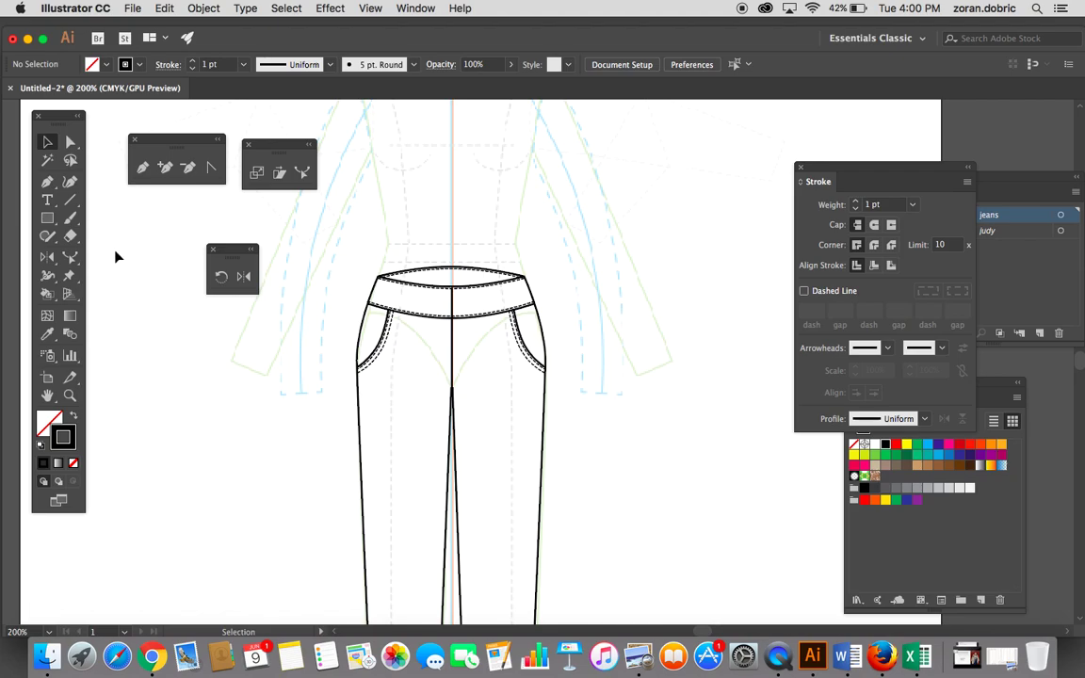
Step: Draw a white-filled circle about 4.15 pt in diameter on the waistband beside the centre front seam as the button
key(z)
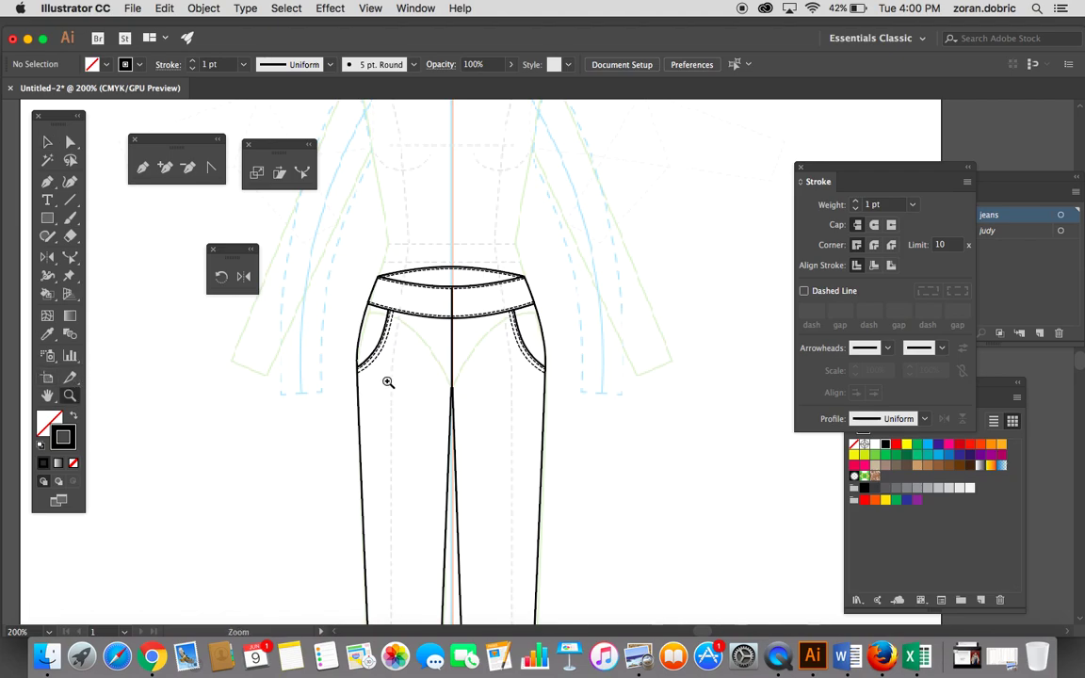
click(434, 277)
click(466, 314)
click(524, 372)
click(532, 377)
click(539, 361)
click(546, 341)
click(548, 334)
scroll(521, 353, down, 3)
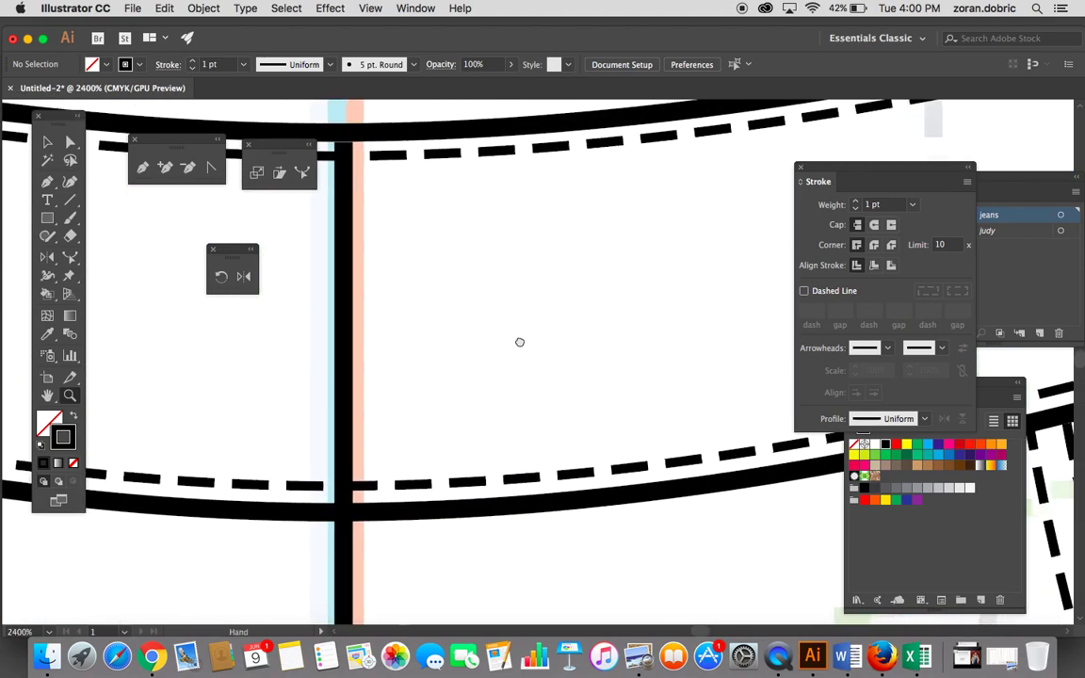
click(49, 219)
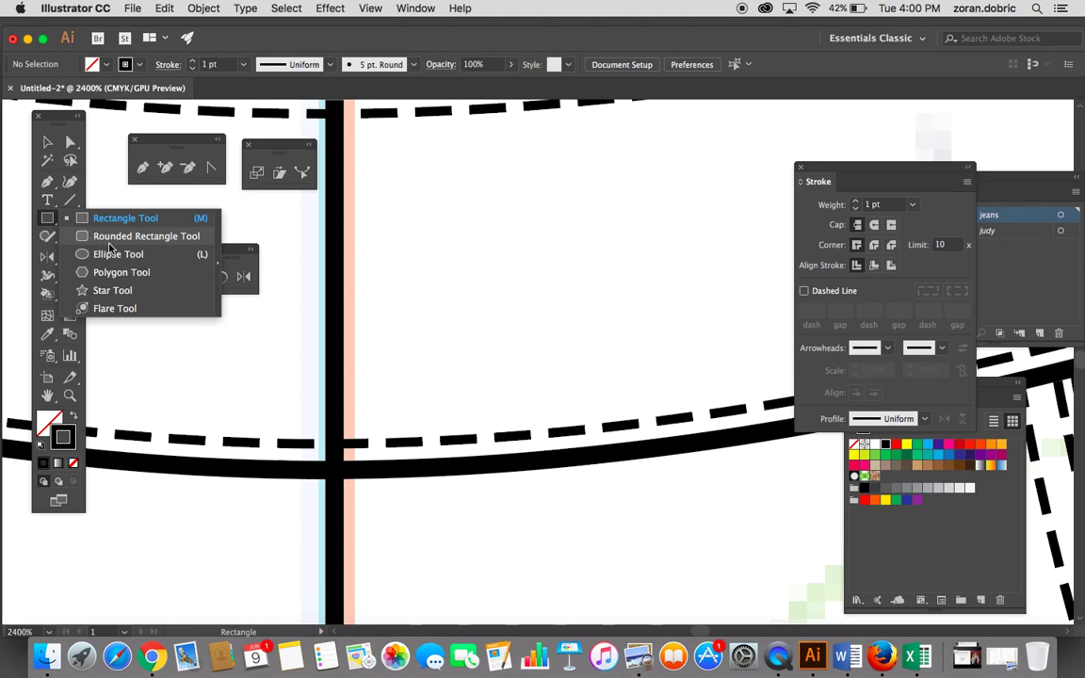
click(118, 255)
click(92, 64)
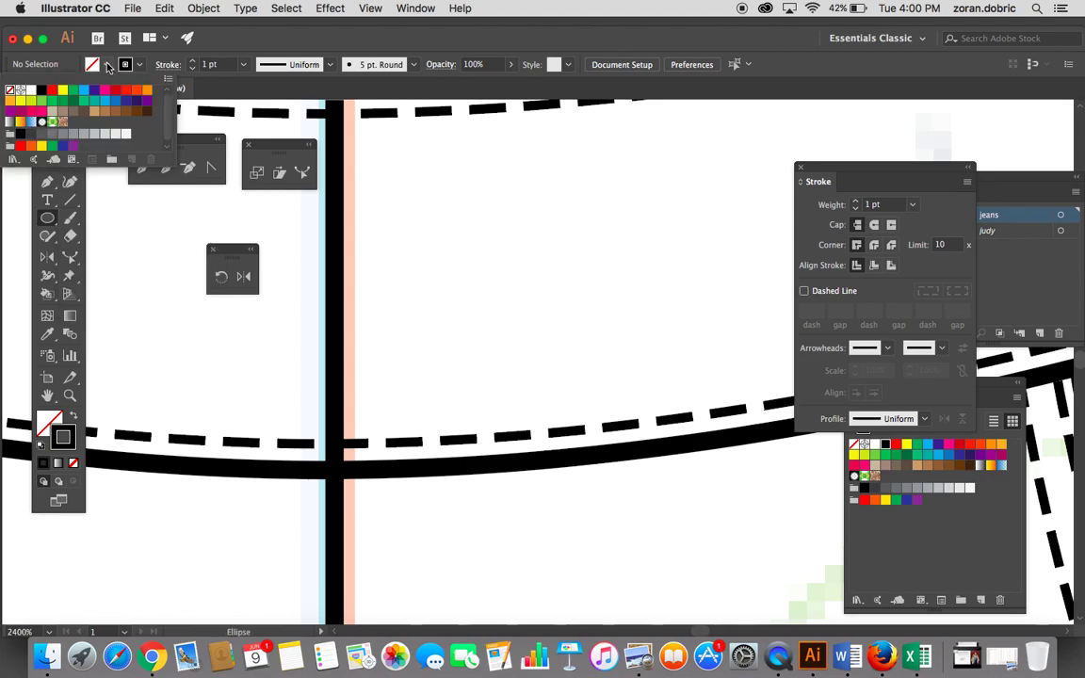
click(31, 90)
click(393, 249)
drag(376, 217, 450, 290)
Step: Set the button circle's stroke to 0.5 pt and move the circle slightly lower on the waistband
click(912, 205)
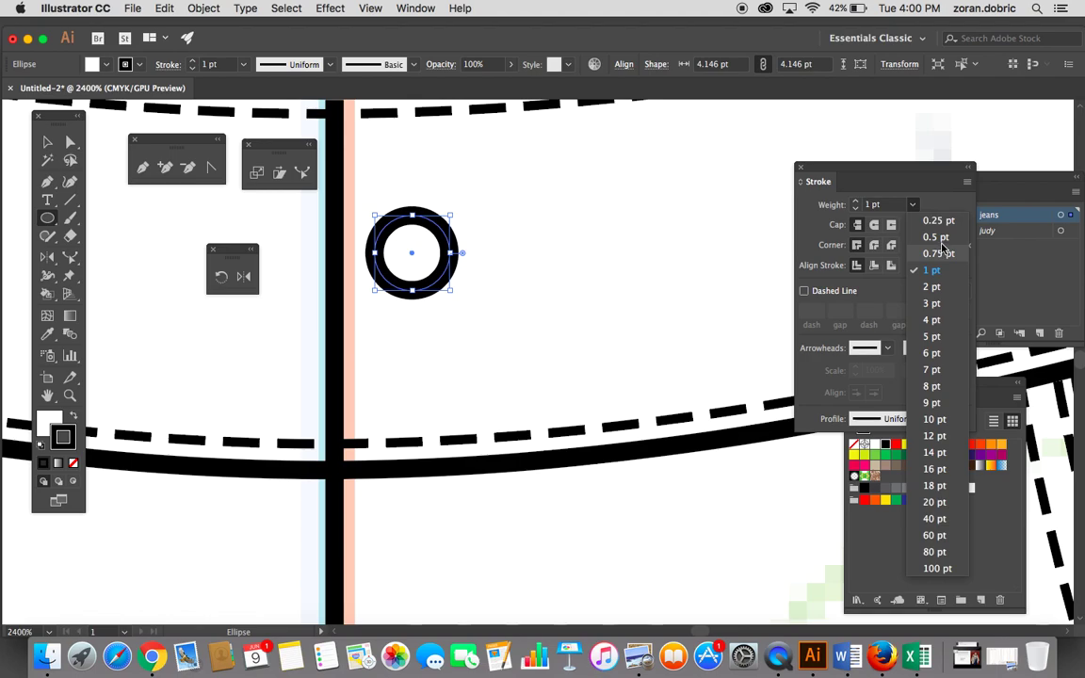
click(937, 233)
click(47, 141)
click(455, 235)
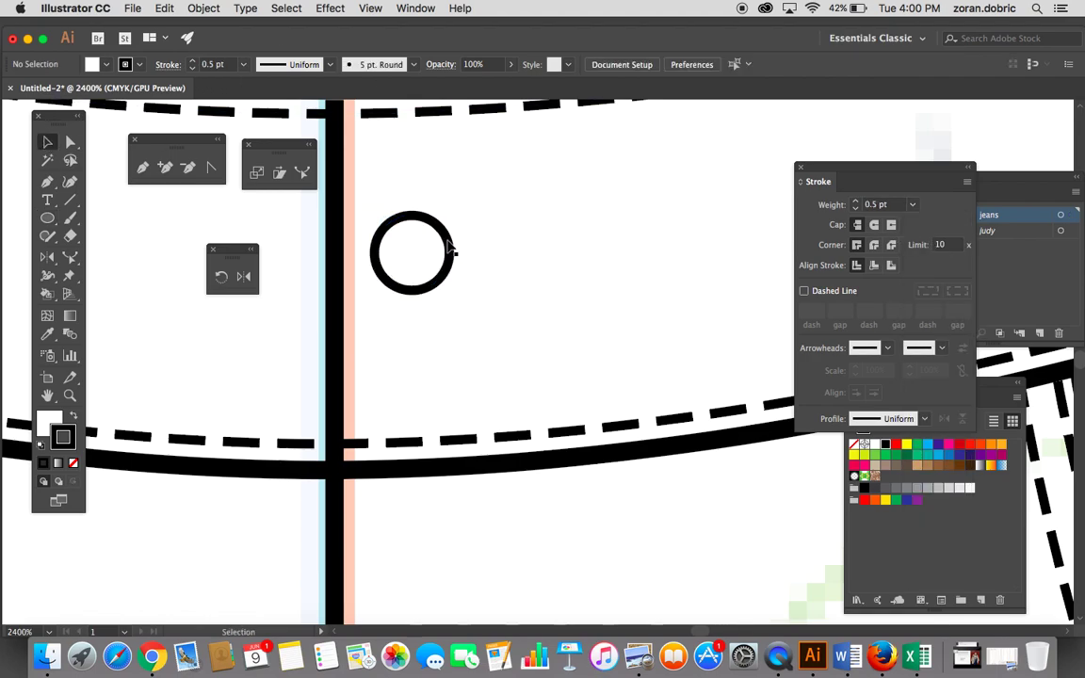
drag(425, 258, 420, 279)
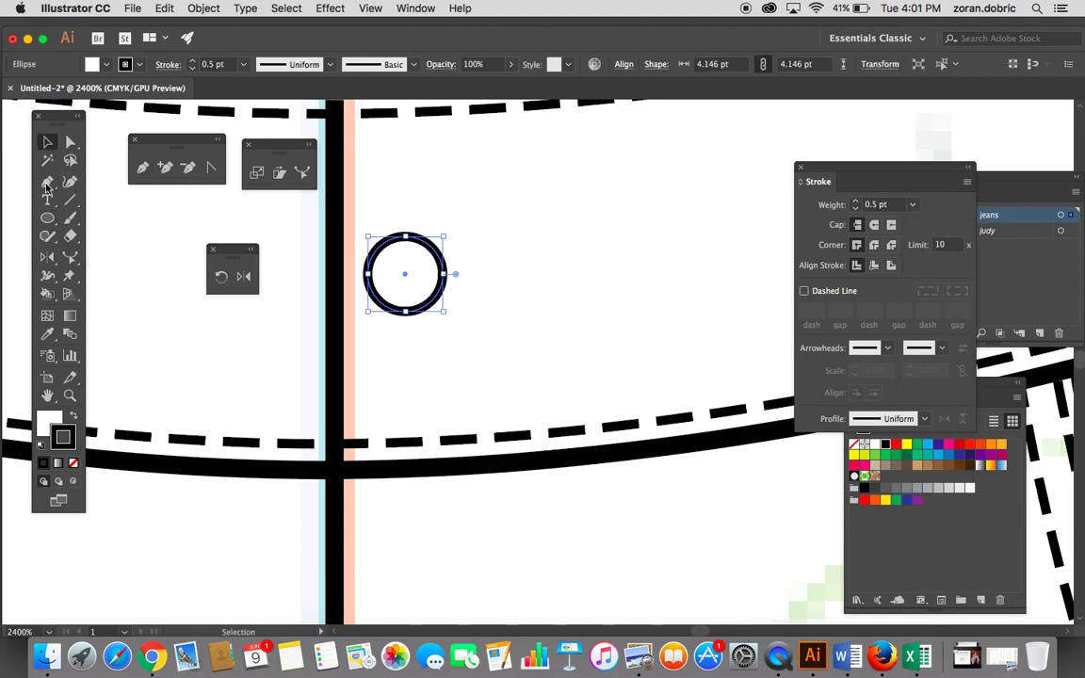
Step: Draw a narrow horizontal buttonhole rectangle overlapping the button, make it slightly taller, and align it with the circle's centre
drag(47, 217, 132, 219)
drag(426, 260, 501, 272)
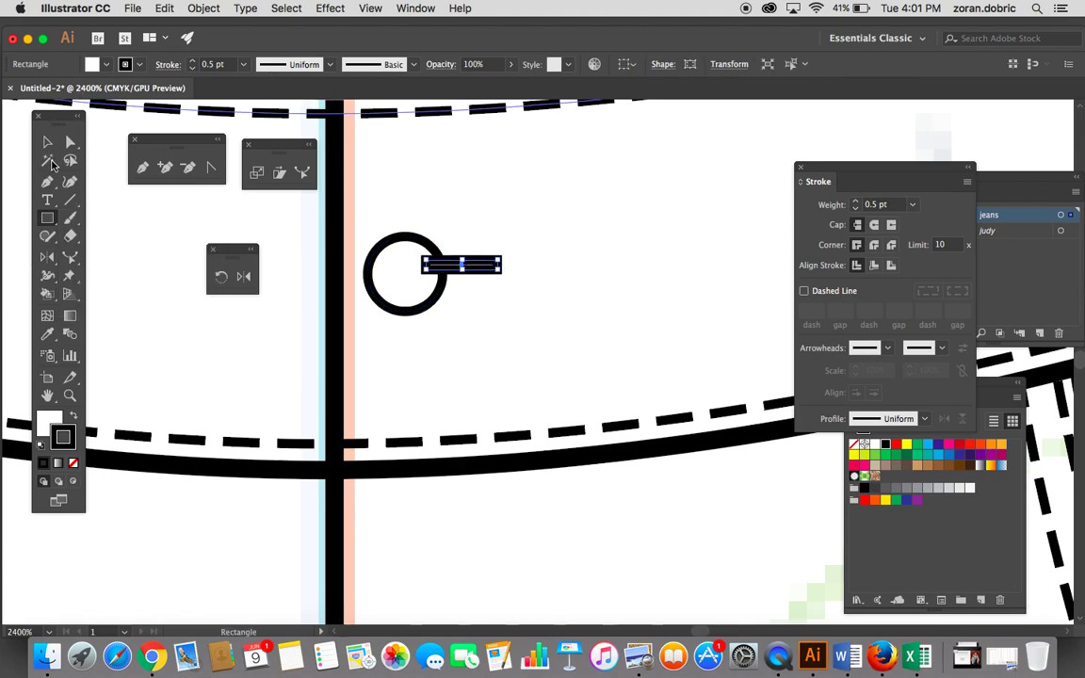
click(47, 141)
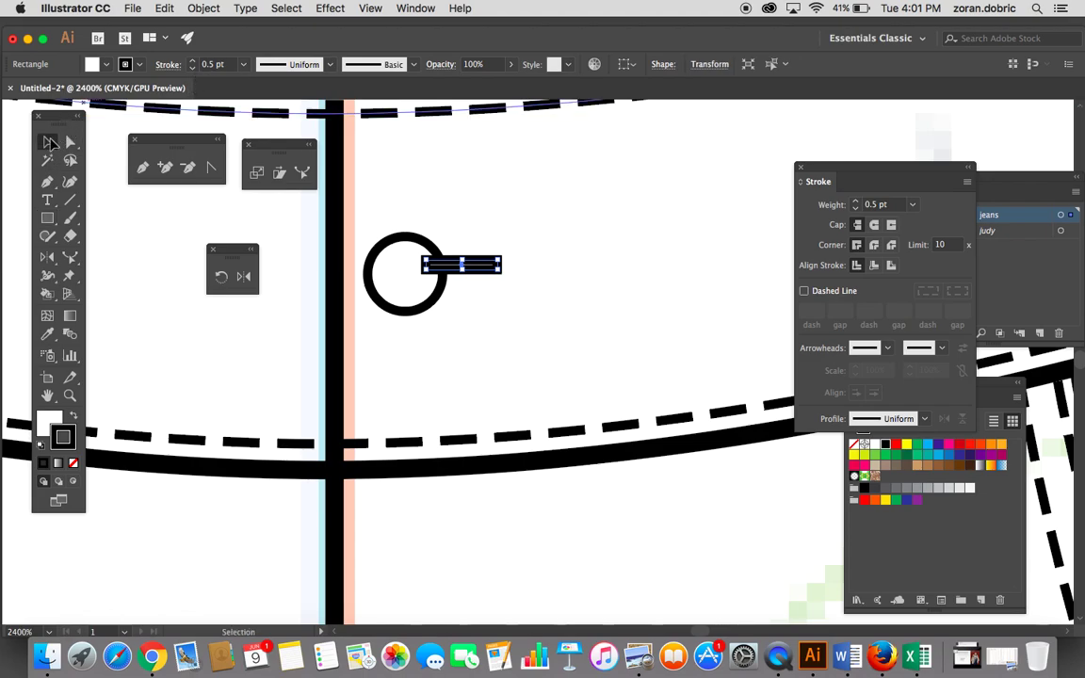
mouse_move(464, 271)
mouse_down()
mouse_move(463, 283)
mouse_move(480, 279)
mouse_move(471, 291)
mouse_up()
click(478, 319)
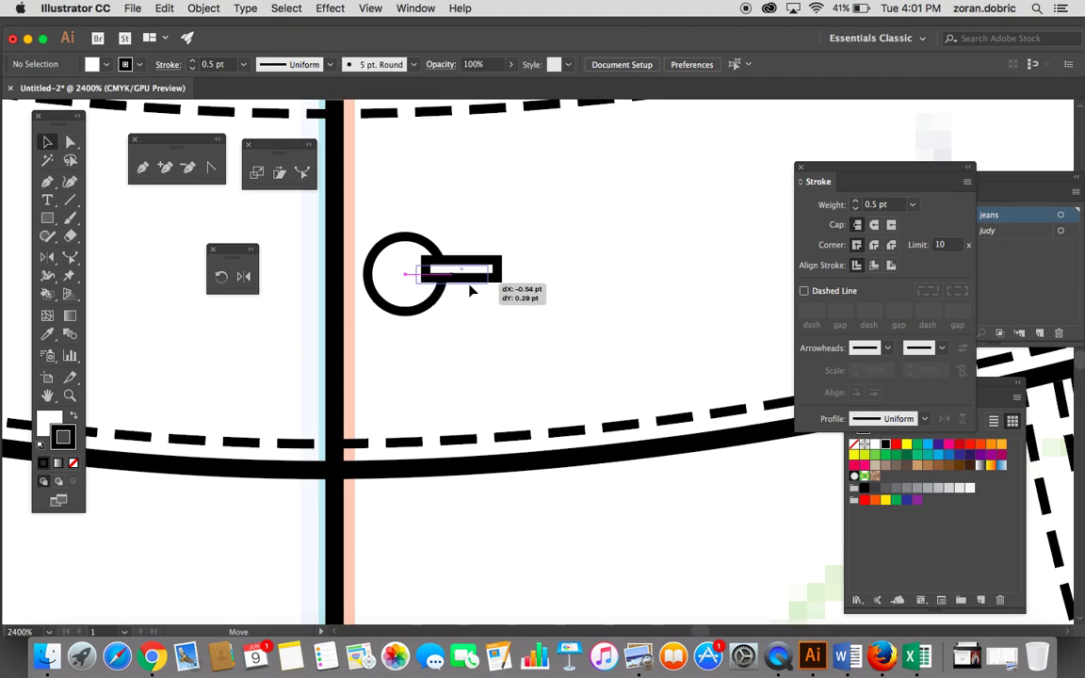
drag(471, 291, 471, 291)
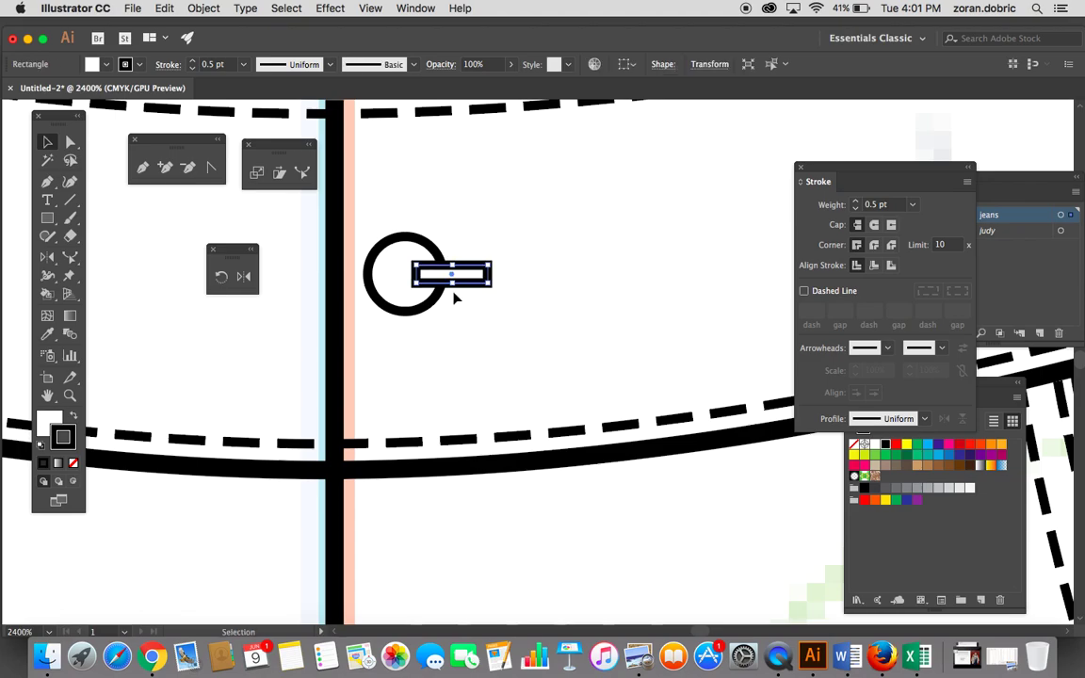
Step: Bring the button circle to the front of the buttonhole rectangle and deselect it
click(432, 303)
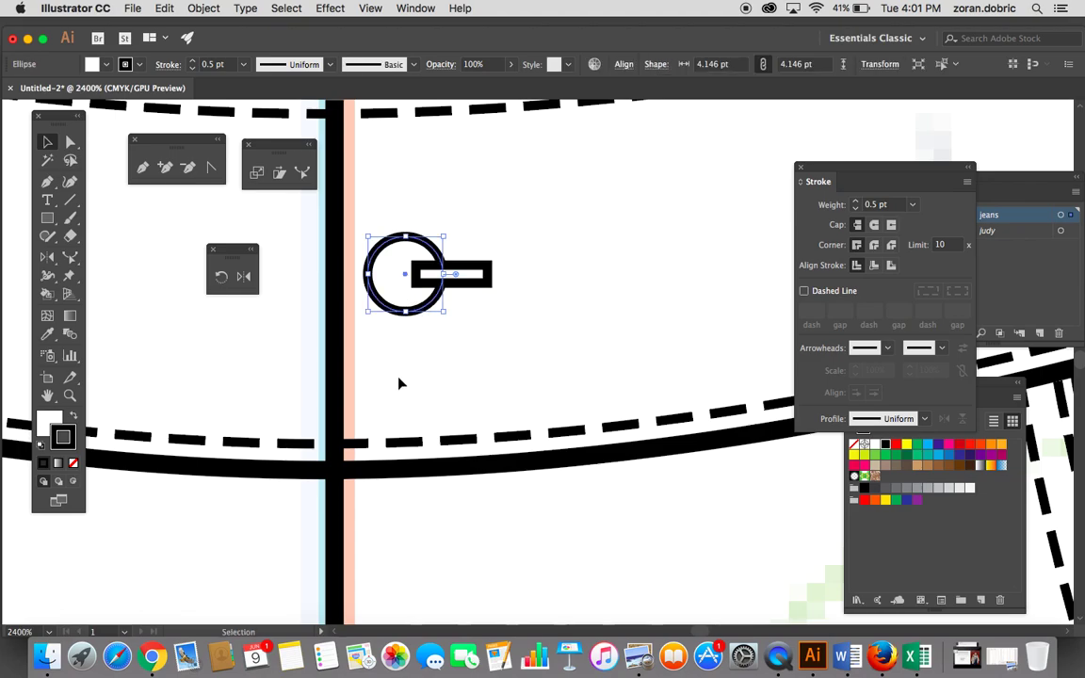
click(367, 351)
click(376, 268)
right_click(376, 268)
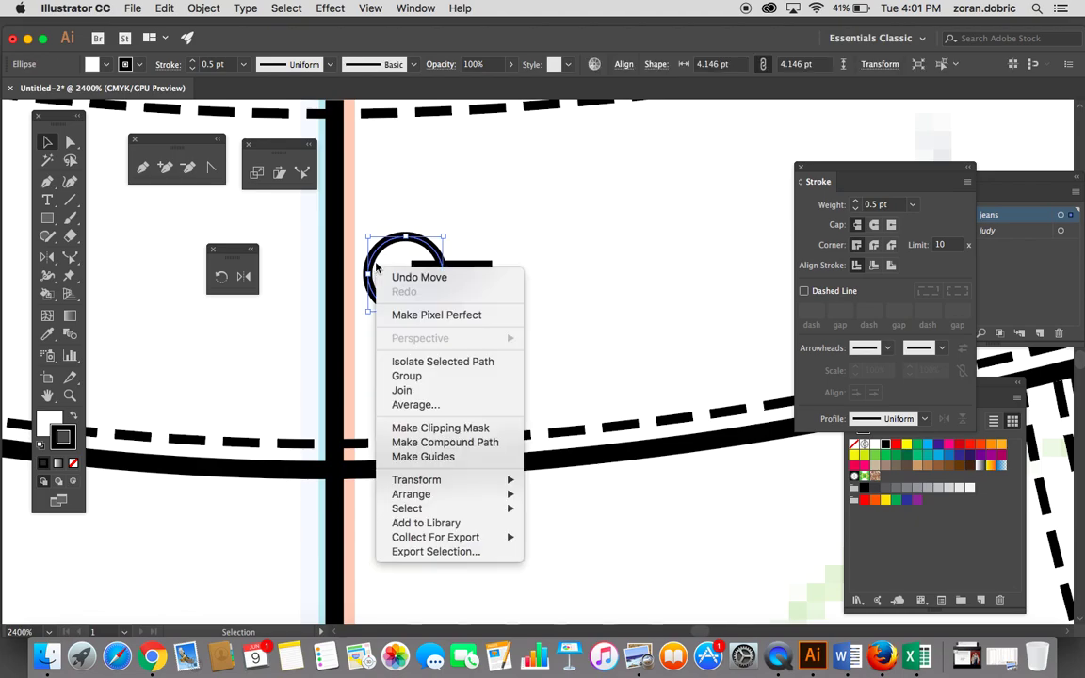
mouse_move(423, 501)
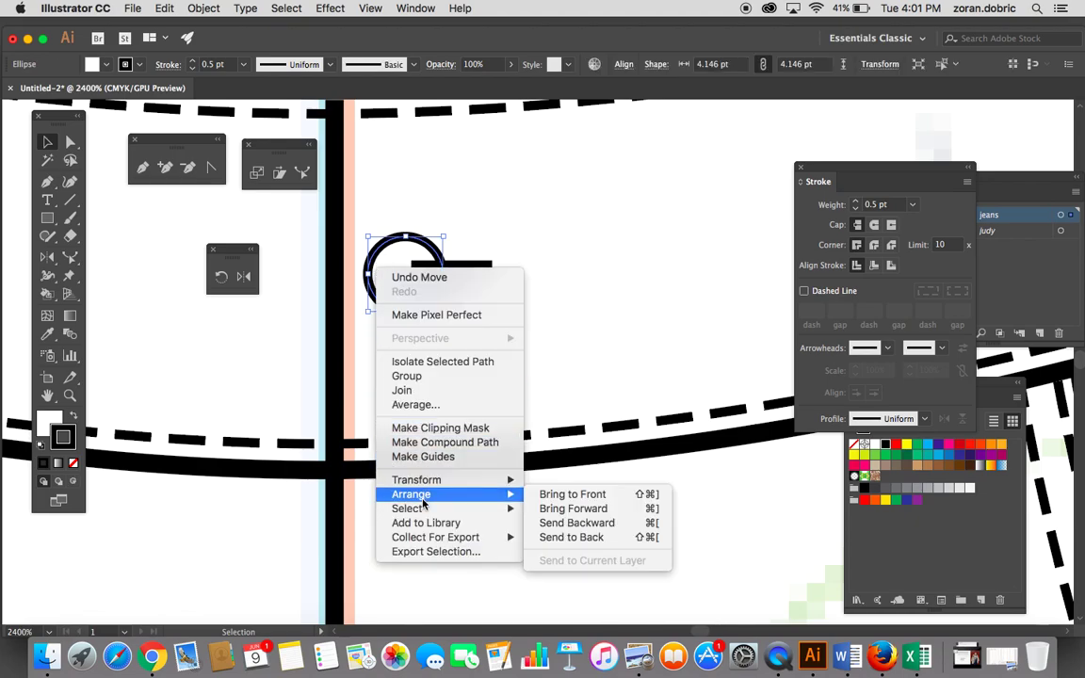
click(577, 494)
click(562, 325)
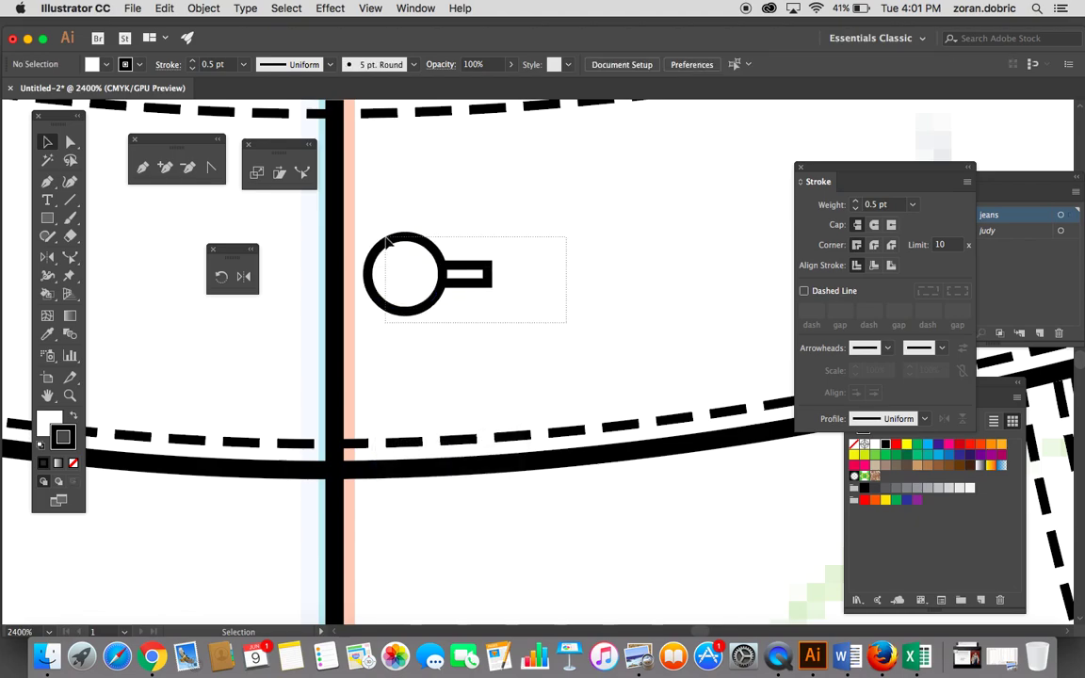
Step: Group the button with its buttonhole, nudge the group slightly lower on the waistband, and deselect it
drag(386, 241, 384, 239)
right_click(415, 260)
click(473, 356)
drag(471, 275, 452, 288)
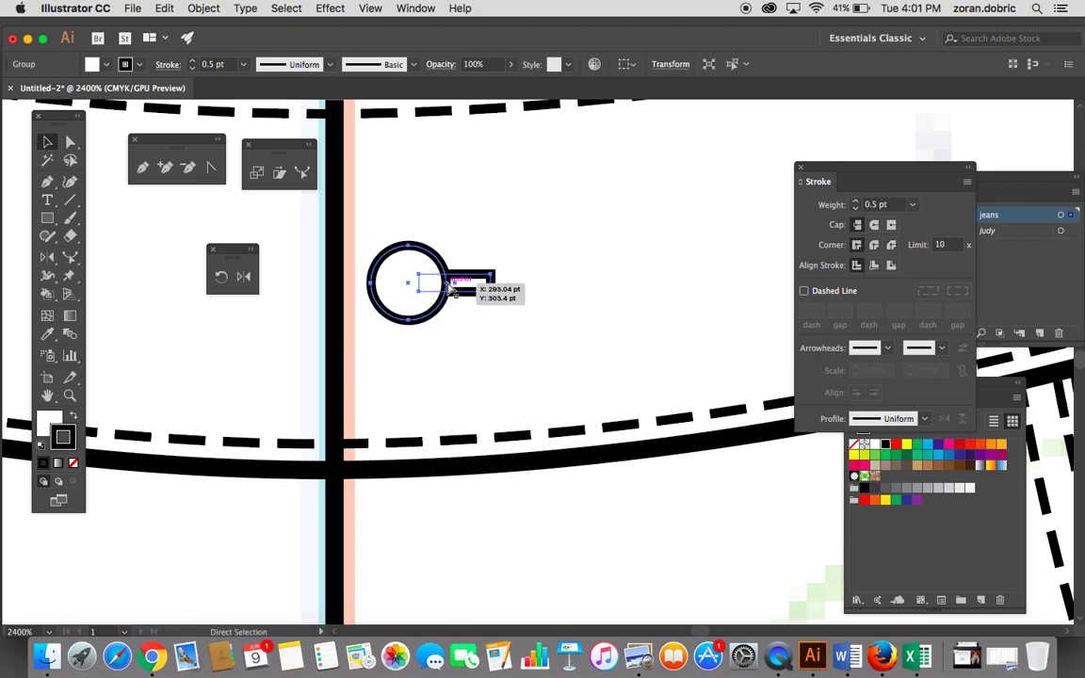
key(super+minus)
key(super+minus)
key(super+minus)
click(499, 176)
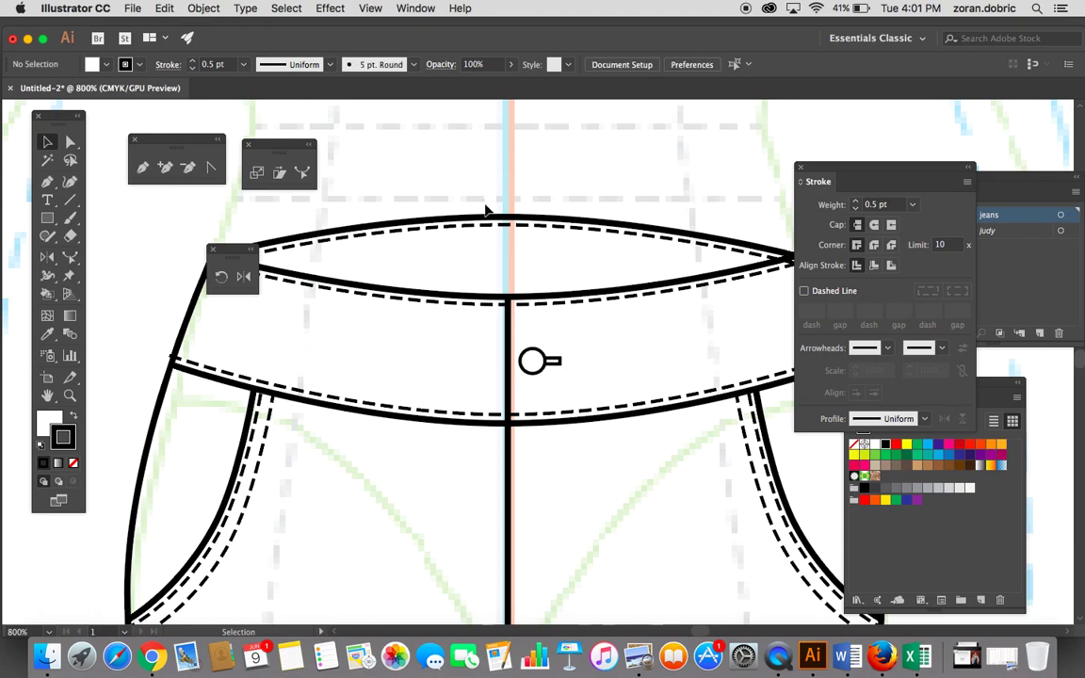
Step: Set the stroke for new lines to 0.5 pt, dashed with a 2 pt dash and a 1 pt gap
drag(546, 322, 477, 255)
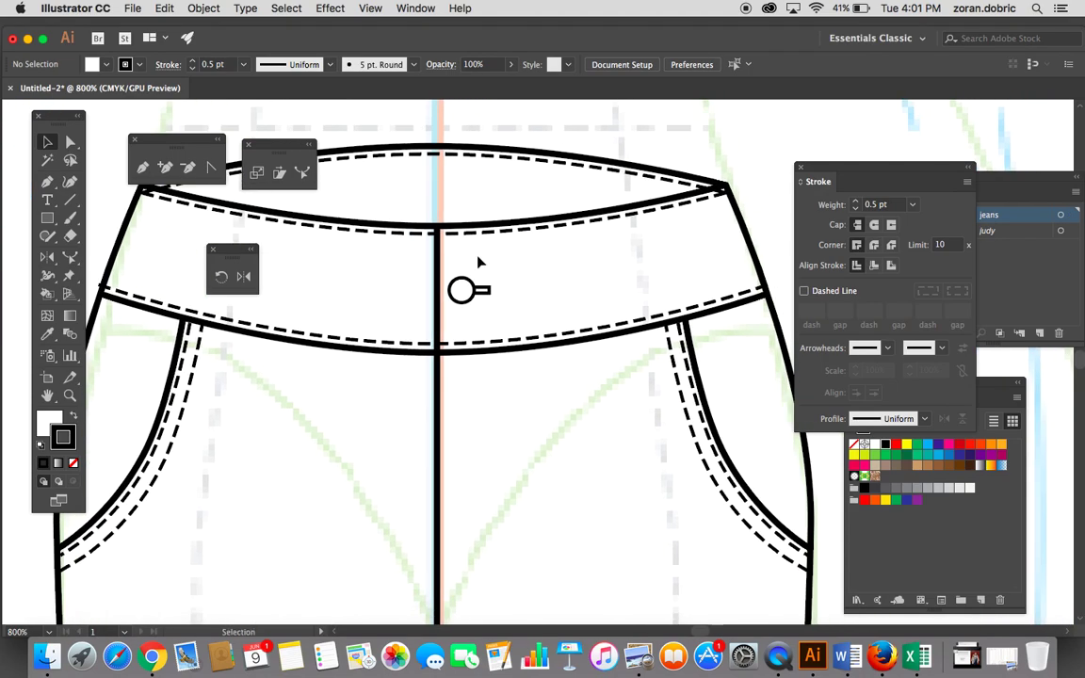
mouse_move(465, 384)
mouse_down()
mouse_move(540, 70)
mouse_move(536, 244)
mouse_move(489, 395)
mouse_move(500, 233)
mouse_move(484, 291)
mouse_up()
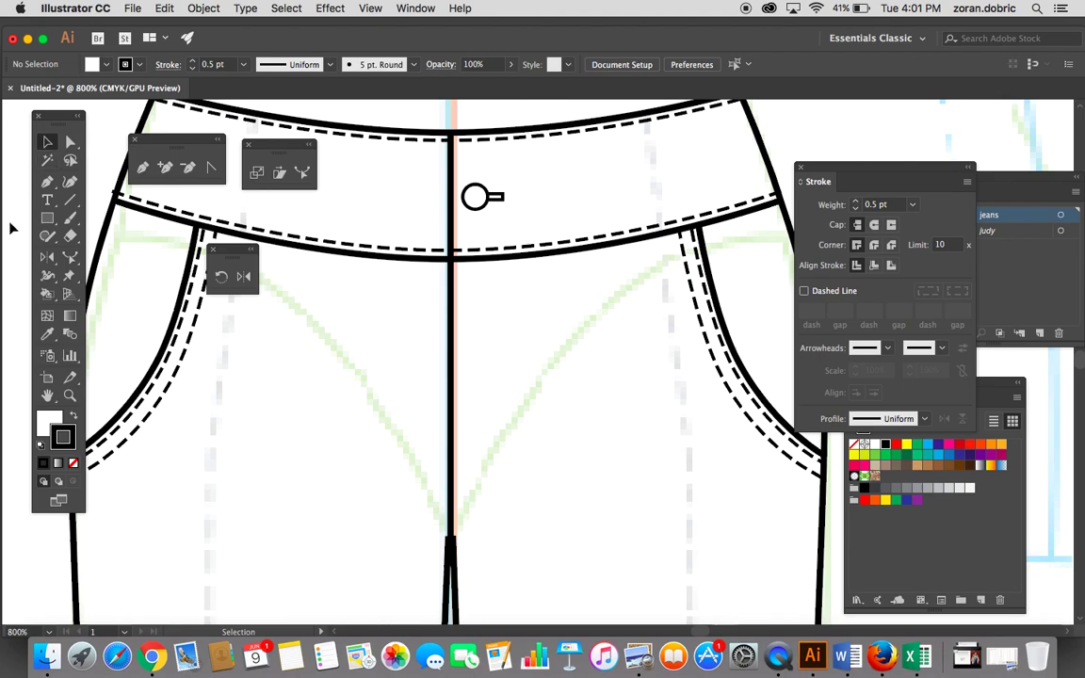
click(913, 205)
click(937, 238)
click(803, 292)
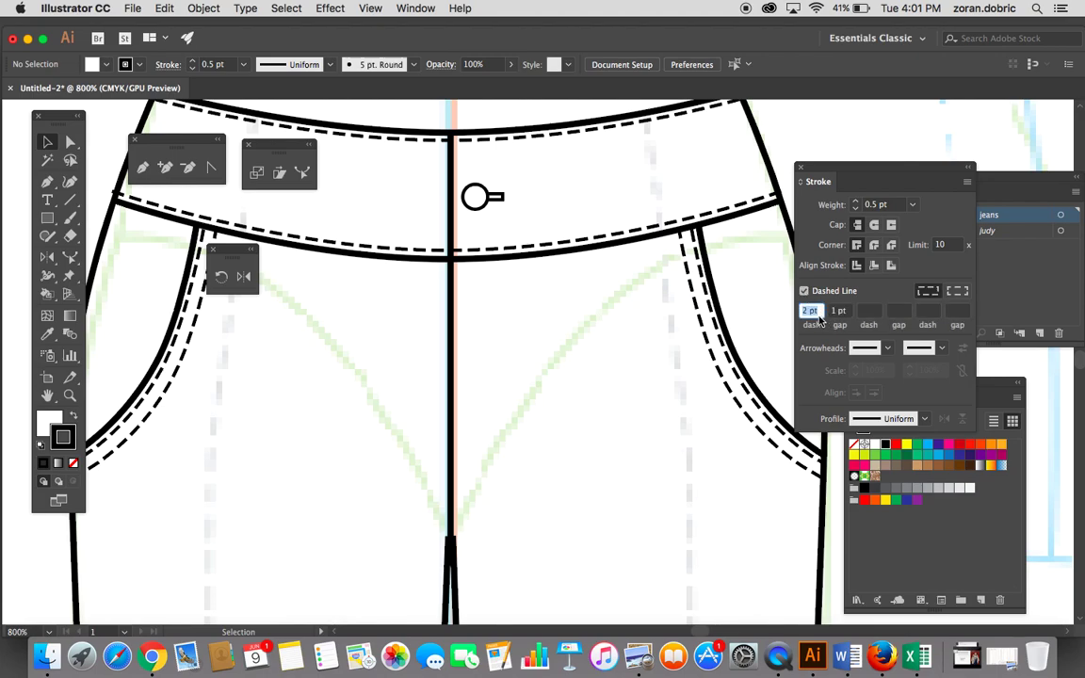
click(72, 144)
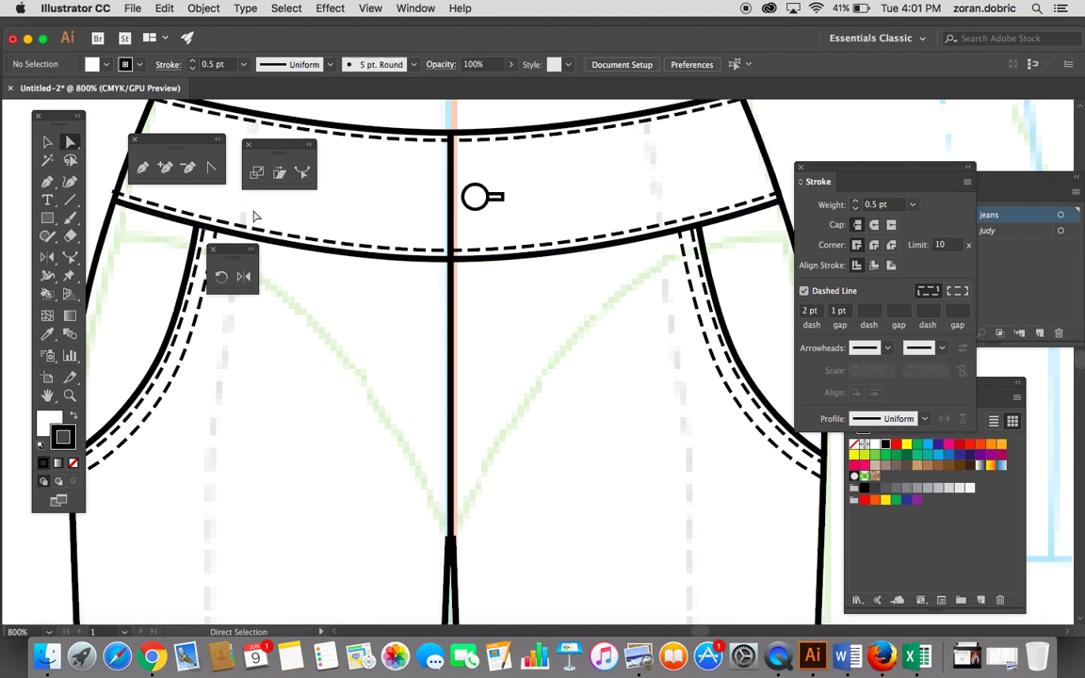
Step: Draw a vertical dashed stitch line close beside the centre front seam from the waistband's upper edge to the crotch, and deselect it
click(72, 202)
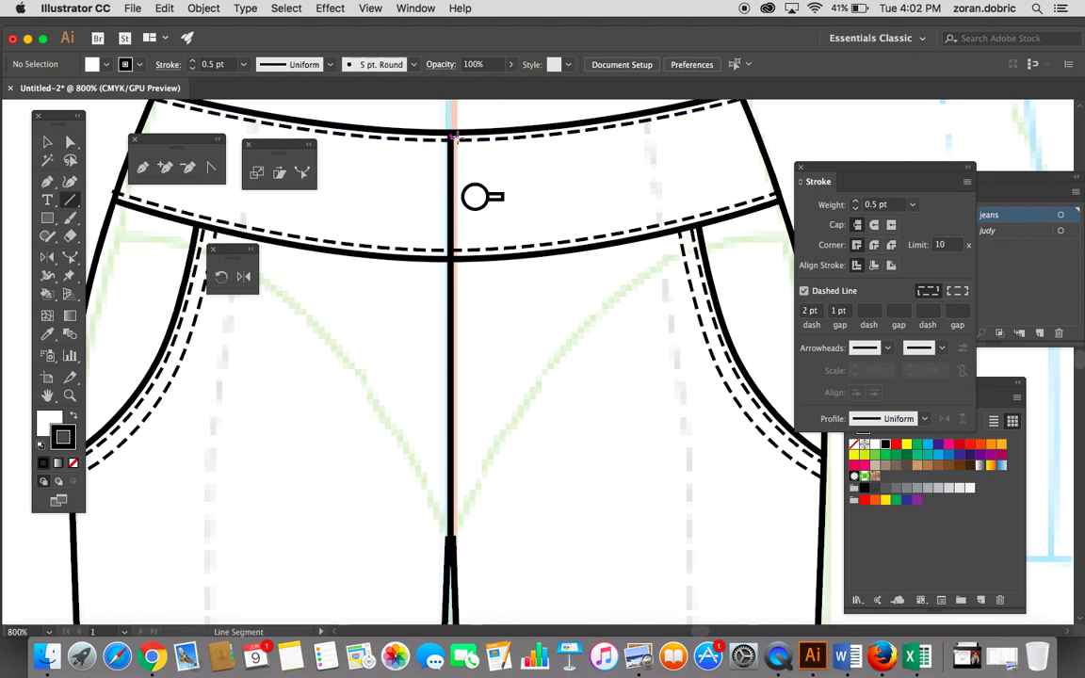
drag(476, 196, 474, 537)
click(70, 142)
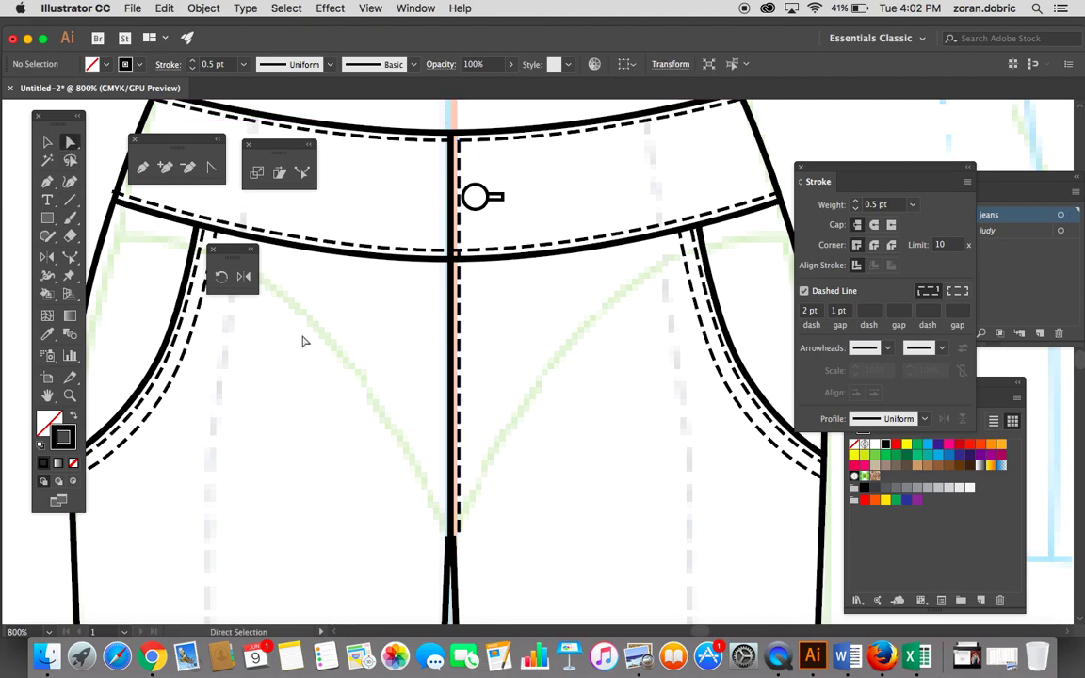
click(303, 341)
Step: Draw a short second vertical dashed line upward from crotch level, parallel to the centre front stitching, and deselect it
click(71, 201)
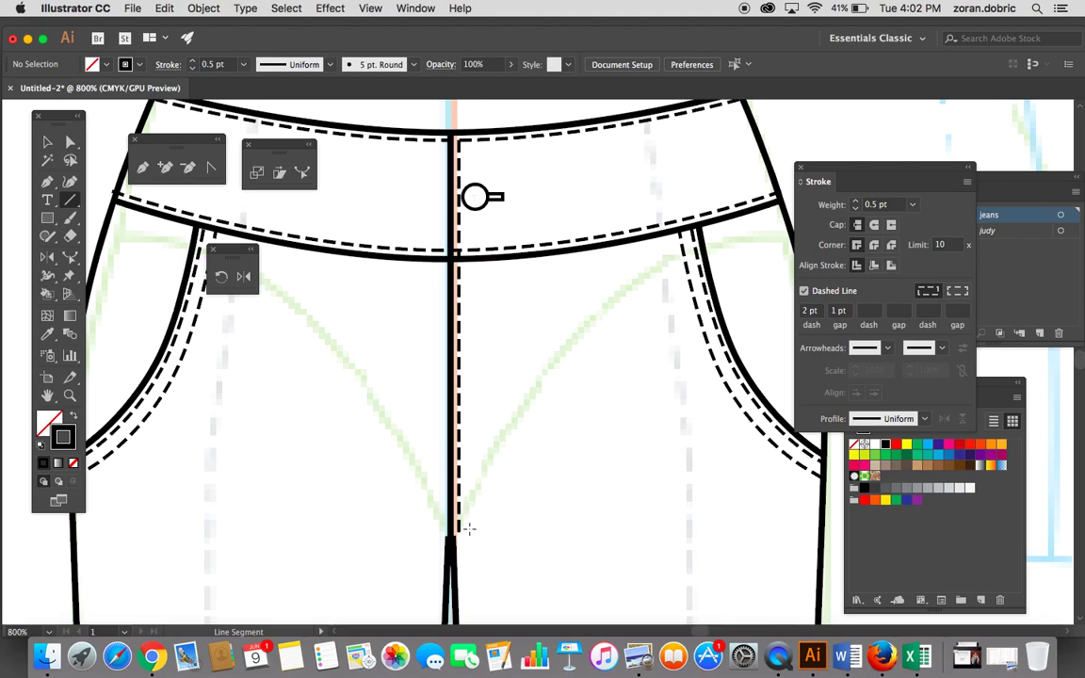
drag(469, 532, 470, 441)
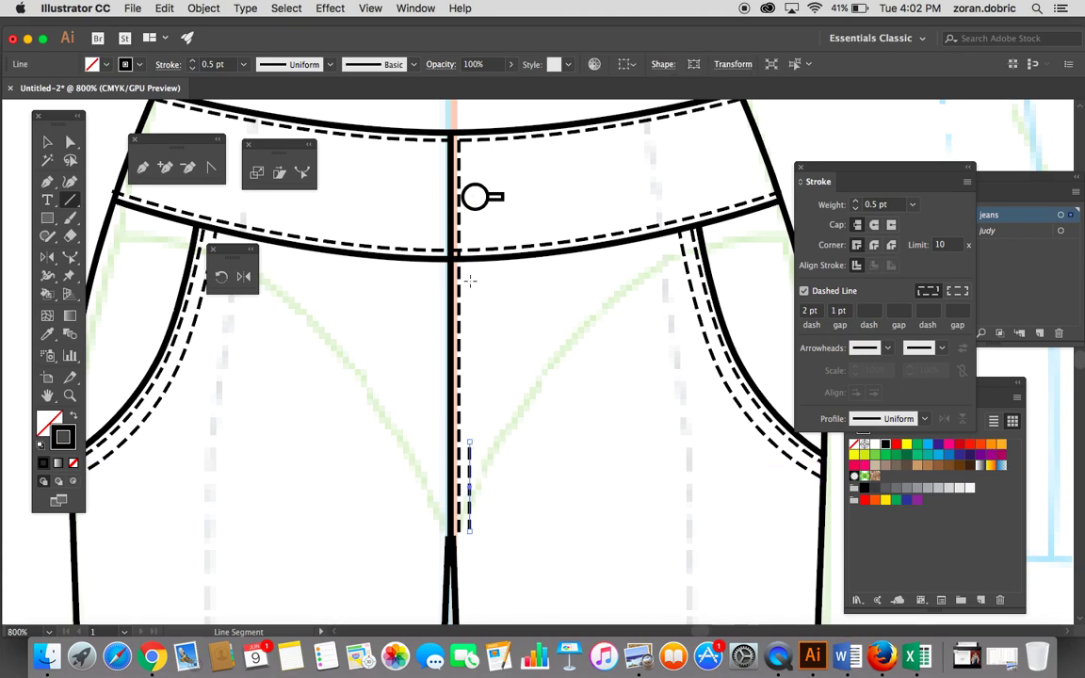
click(67, 397)
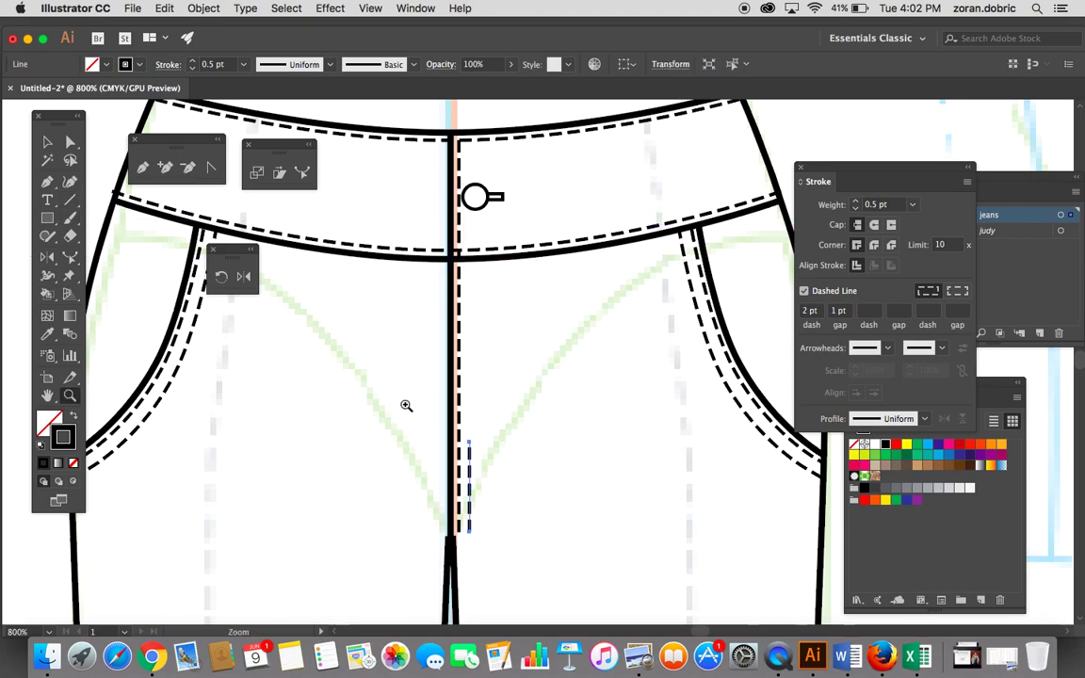
click(487, 449)
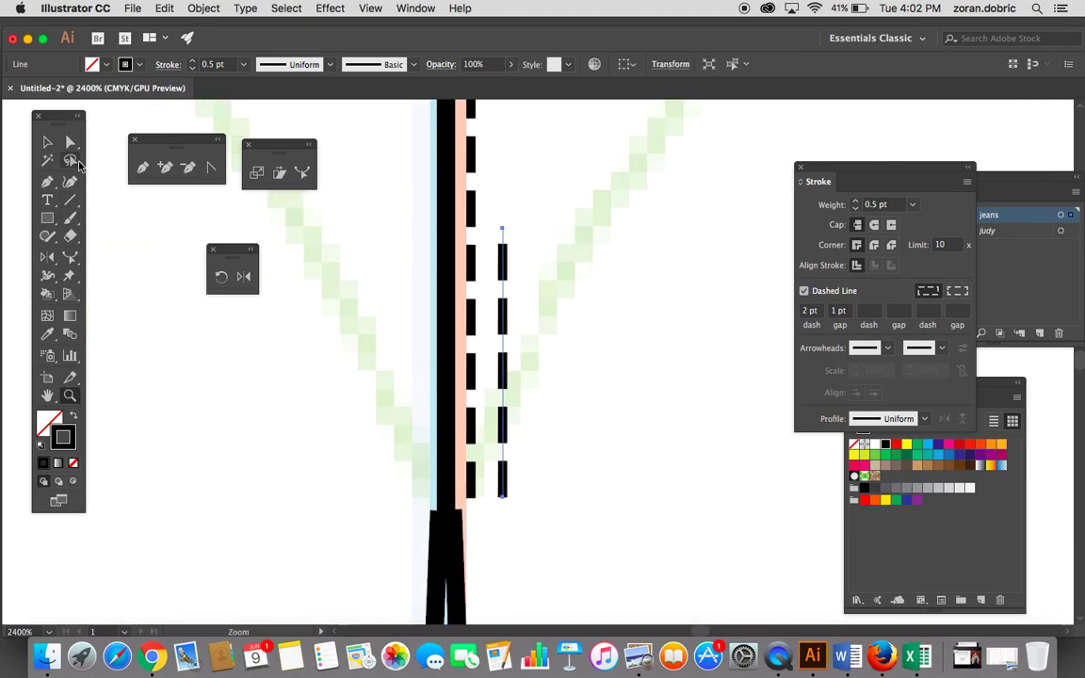
click(70, 141)
click(320, 272)
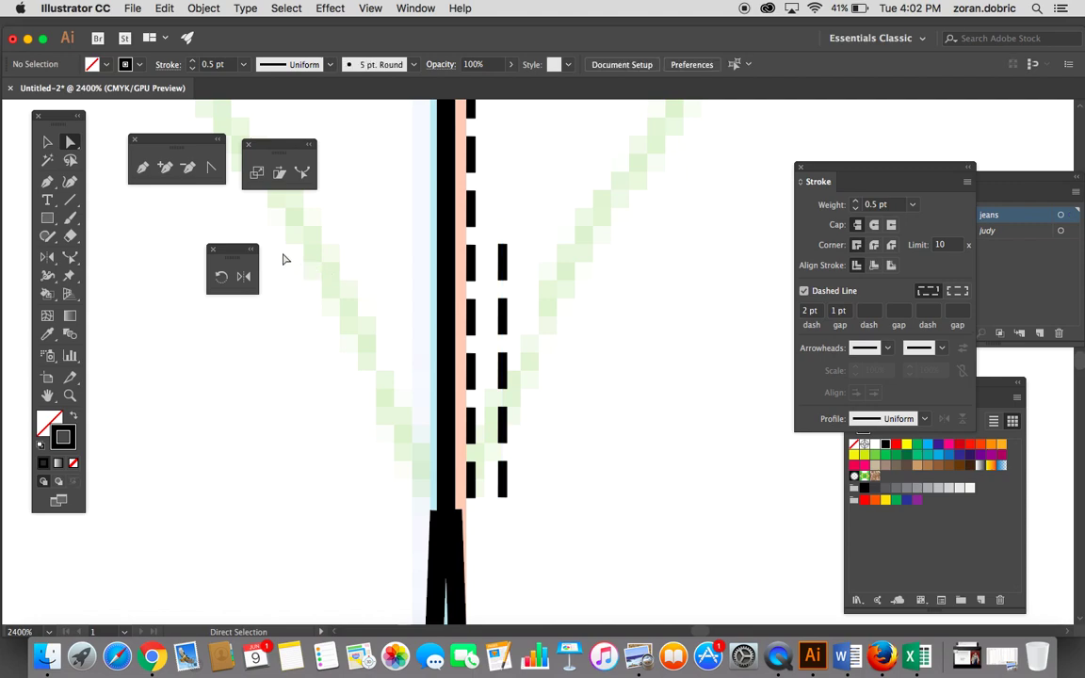
Step: Draw a horizontal stitch line from the short row's upper end across to the centre front seam, and deselect it
click(70, 200)
drag(501, 243, 444, 242)
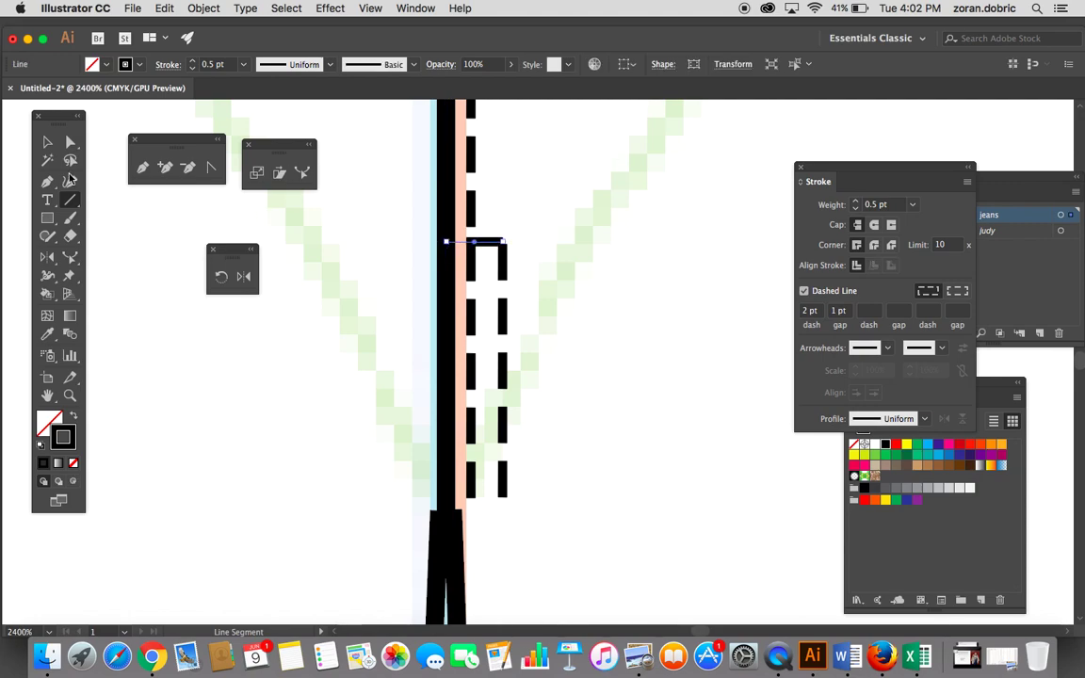
click(70, 141)
click(336, 251)
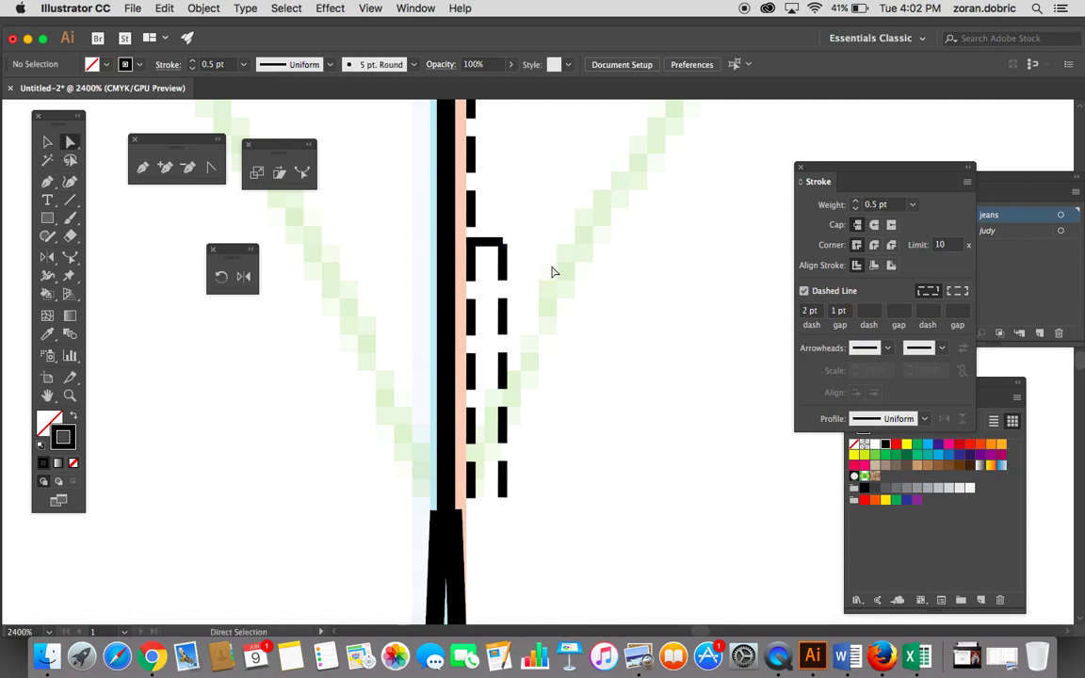
Step: Detach the Pencil tool group as a floating palette beside the drawing and activate the Pencil tool
key(super+minus)
key(super+minus)
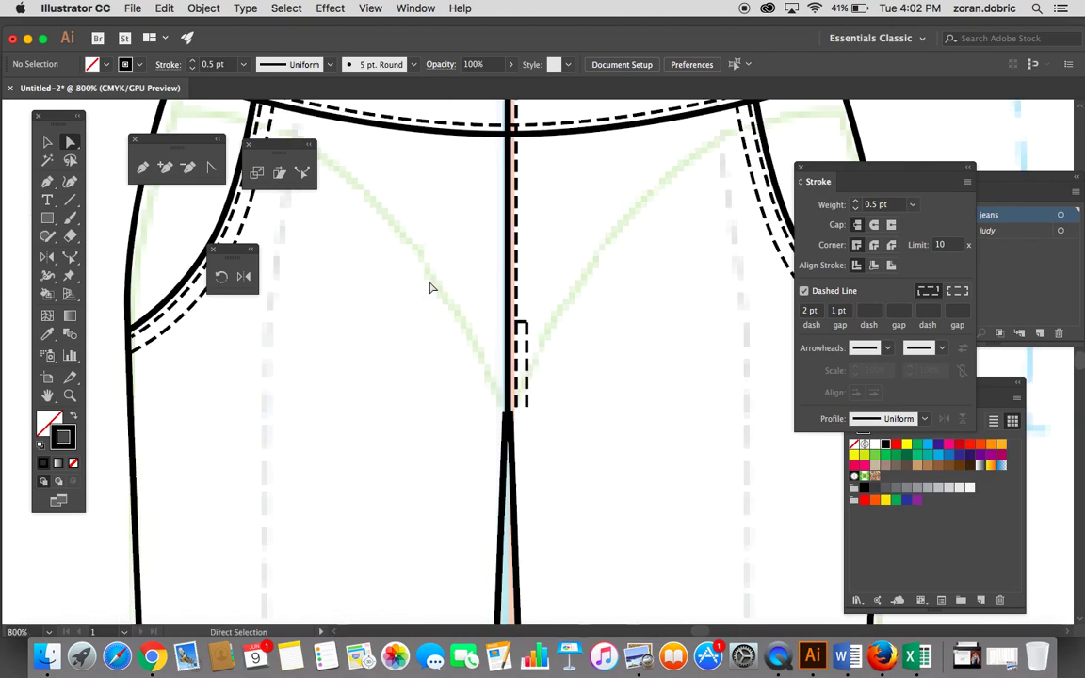
drag(434, 293, 442, 259)
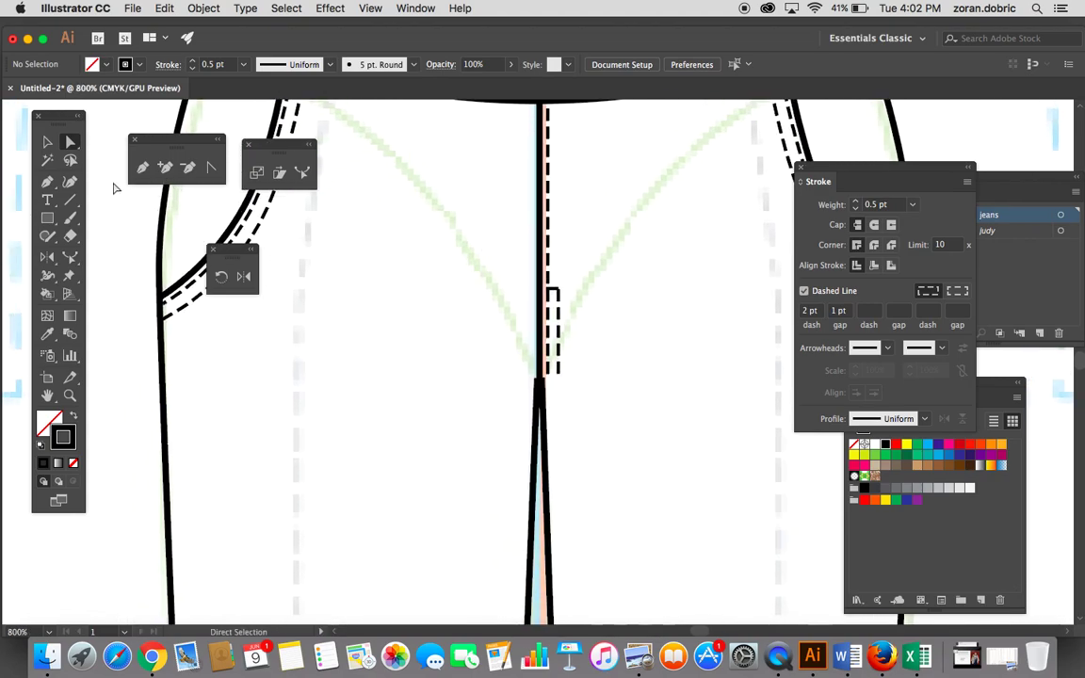
click(52, 239)
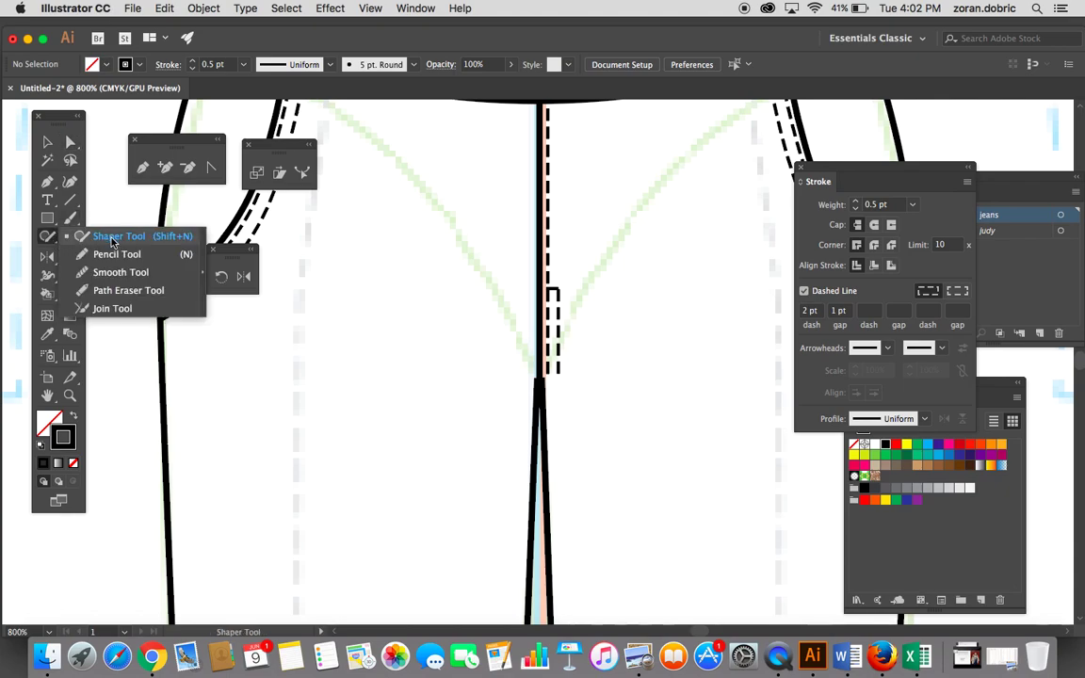
click(204, 253)
mouse_move(87, 251)
mouse_down()
mouse_move(213, 276)
mouse_move(216, 330)
mouse_up()
click(219, 351)
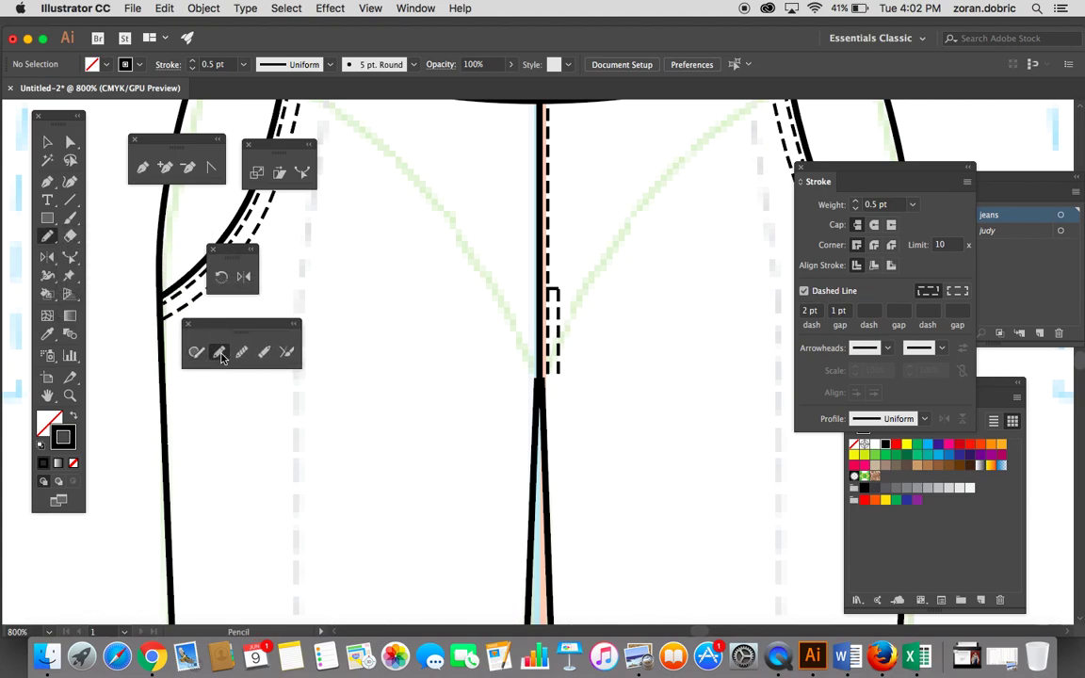
Step: Draw a short, solid 0.5 pt freehand crease line across the crotch point, shift it slightly to the left, and deselect it
click(913, 210)
click(827, 229)
click(804, 291)
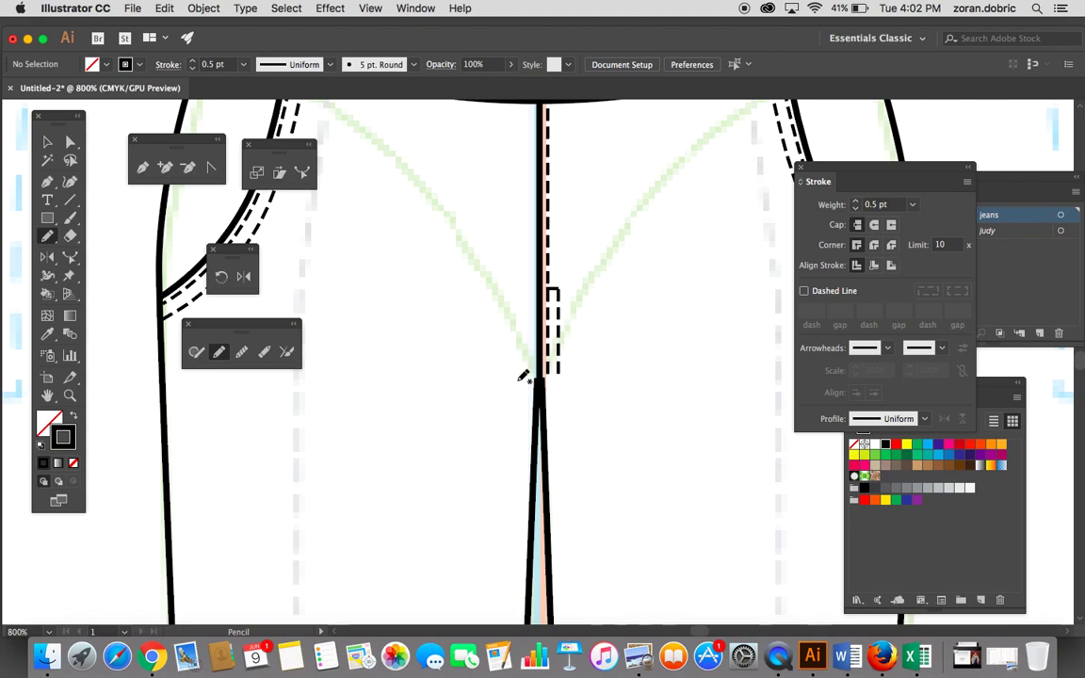
drag(511, 384, 588, 362)
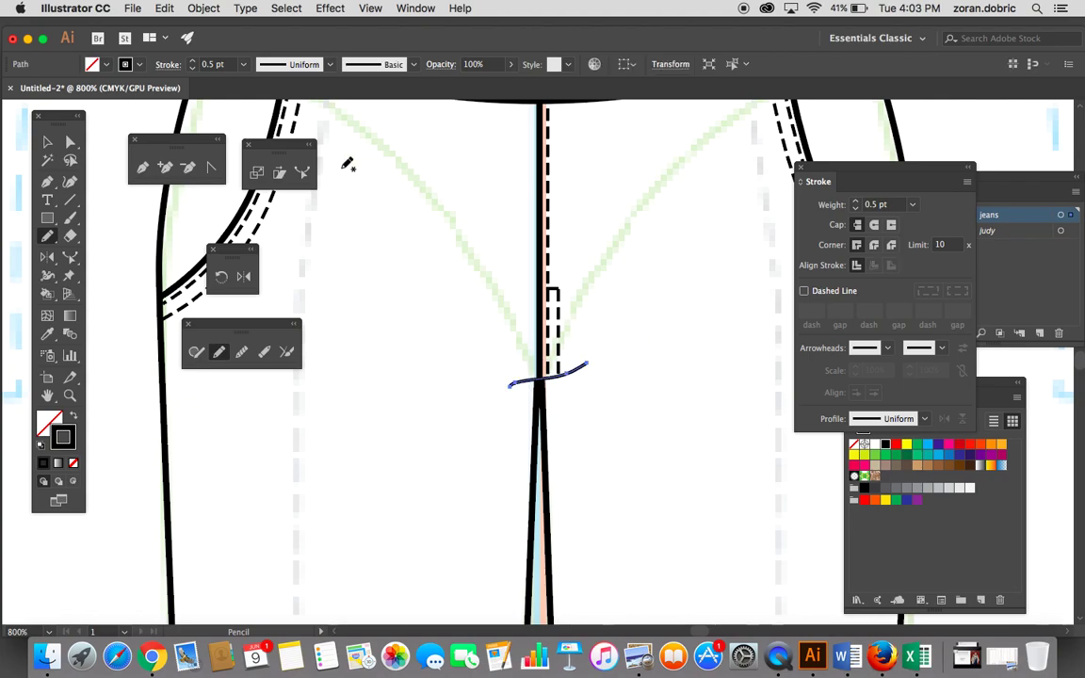
click(48, 142)
click(355, 182)
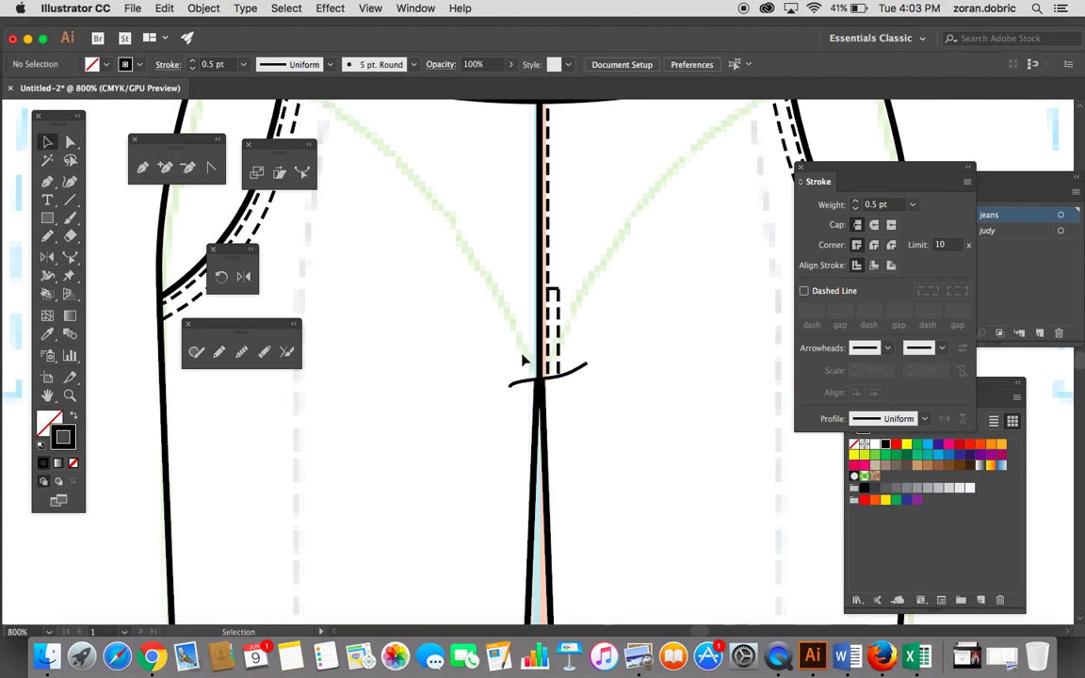
drag(527, 380, 518, 382)
click(500, 351)
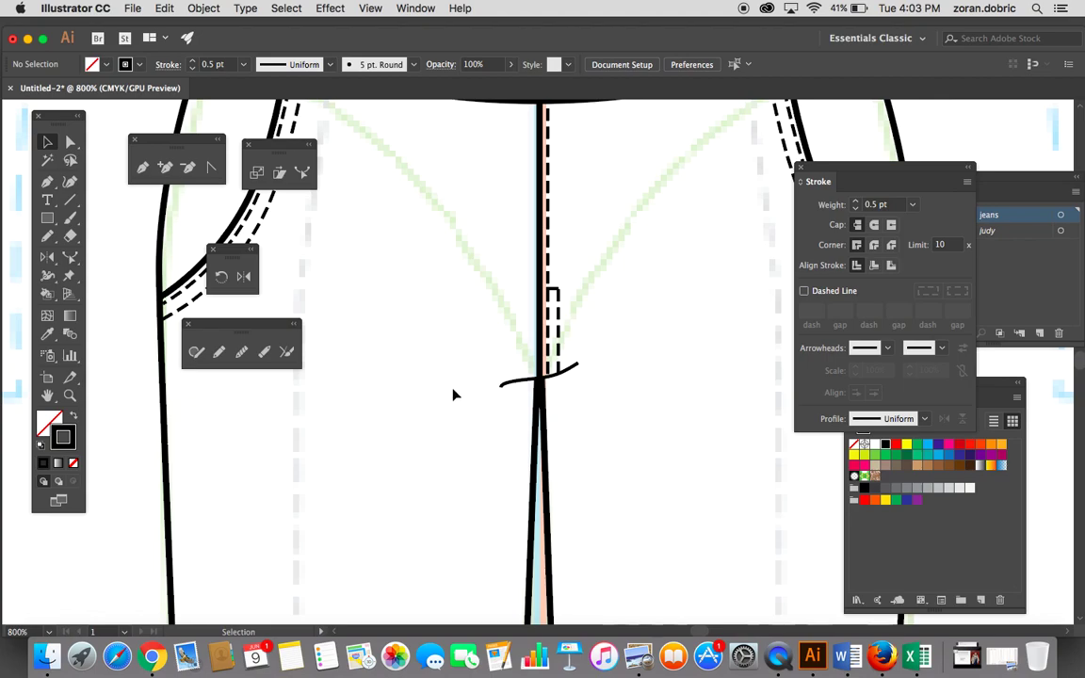
Step: Set the stroke weight of the crease line at the crotch to 1 pt, and deselect it
key(super+minus)
key(super+minus)
key(super+minus)
key(super+minus)
key(super+minus)
scroll(461, 376, down, 5)
scroll(460, 352, right, 3)
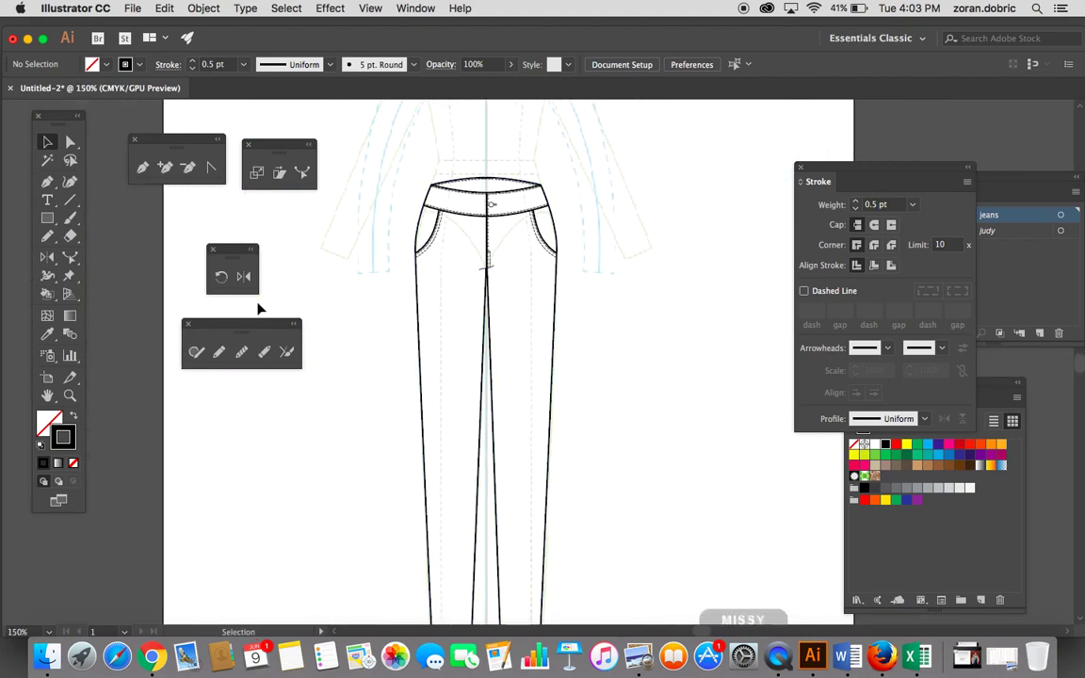
click(70, 396)
click(534, 324)
click(555, 395)
click(48, 141)
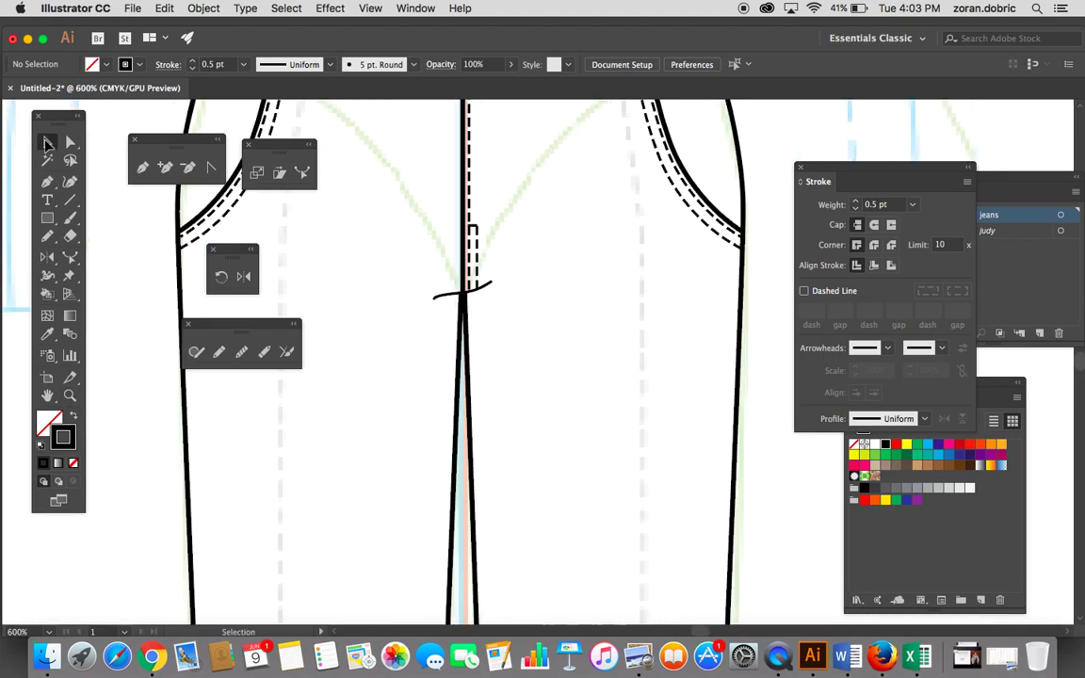
click(461, 293)
click(913, 205)
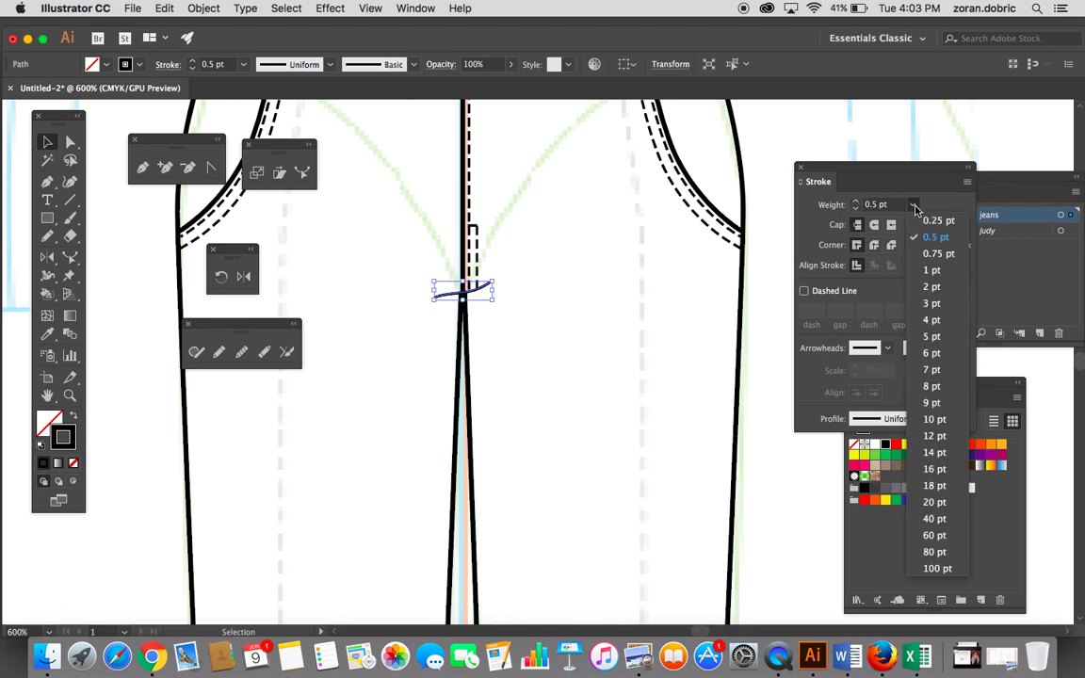
click(933, 270)
click(509, 330)
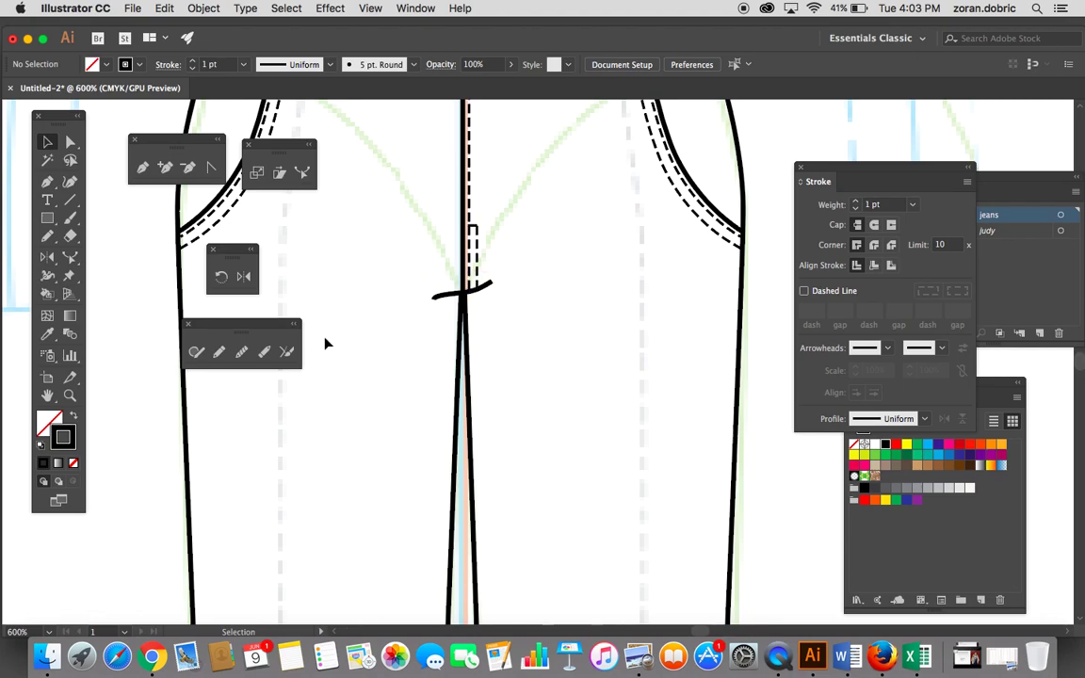
Step: Draw a J-shaped fly line with the Pen tool, straight down from the waistband seam below the buttonhole and curving into the centre front seam
drag(251, 327, 300, 318)
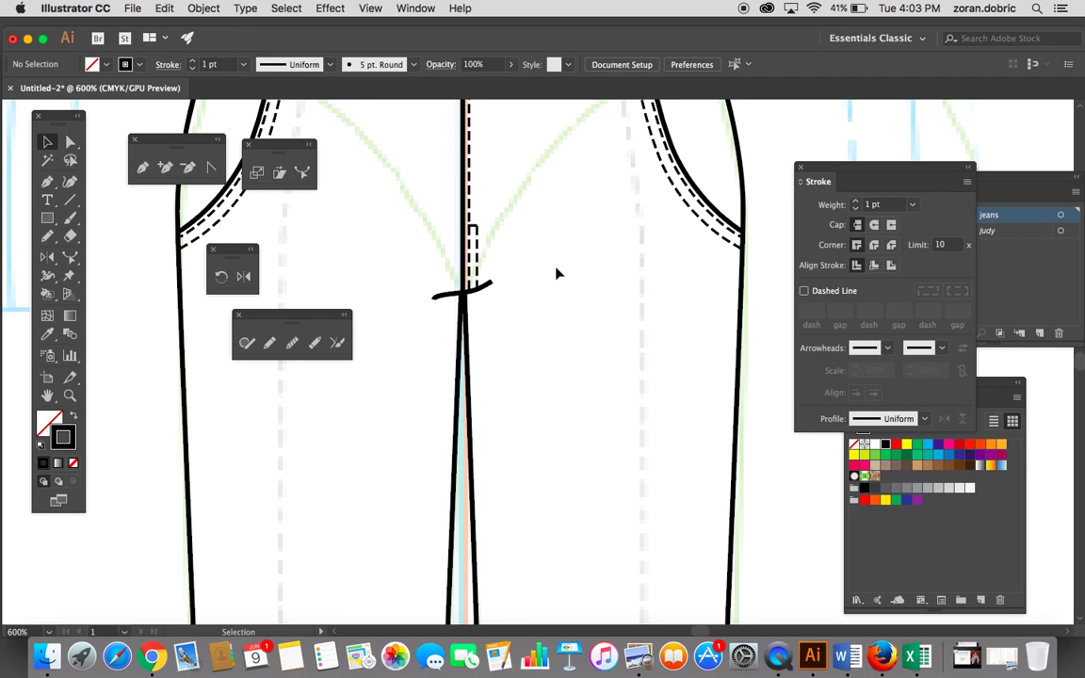
drag(539, 201, 559, 301)
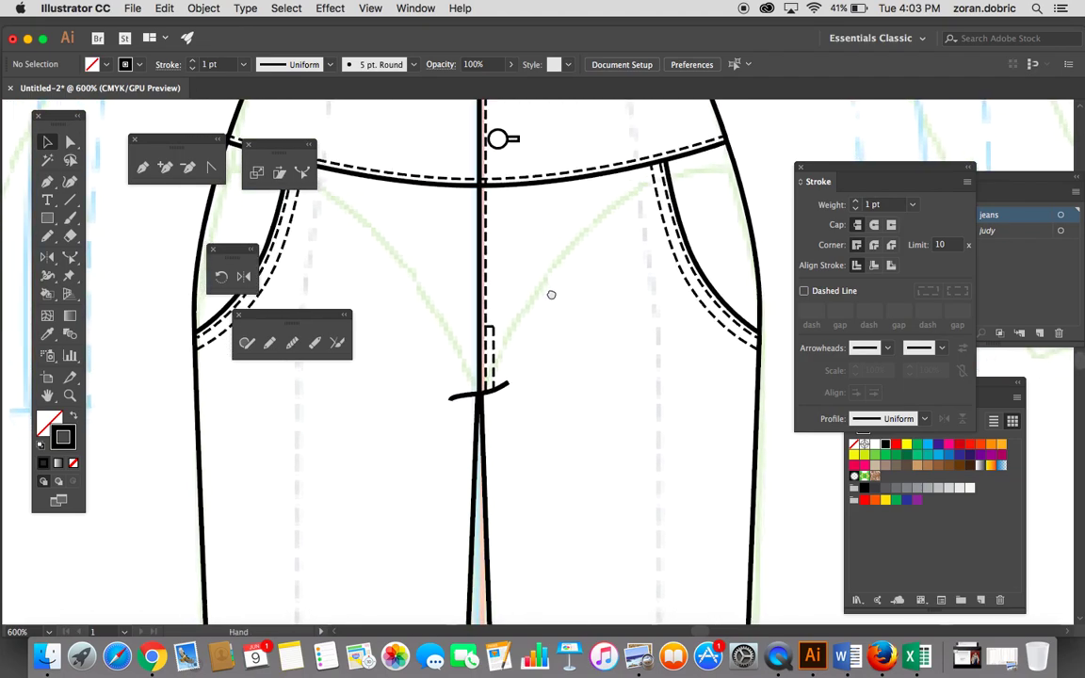
click(48, 181)
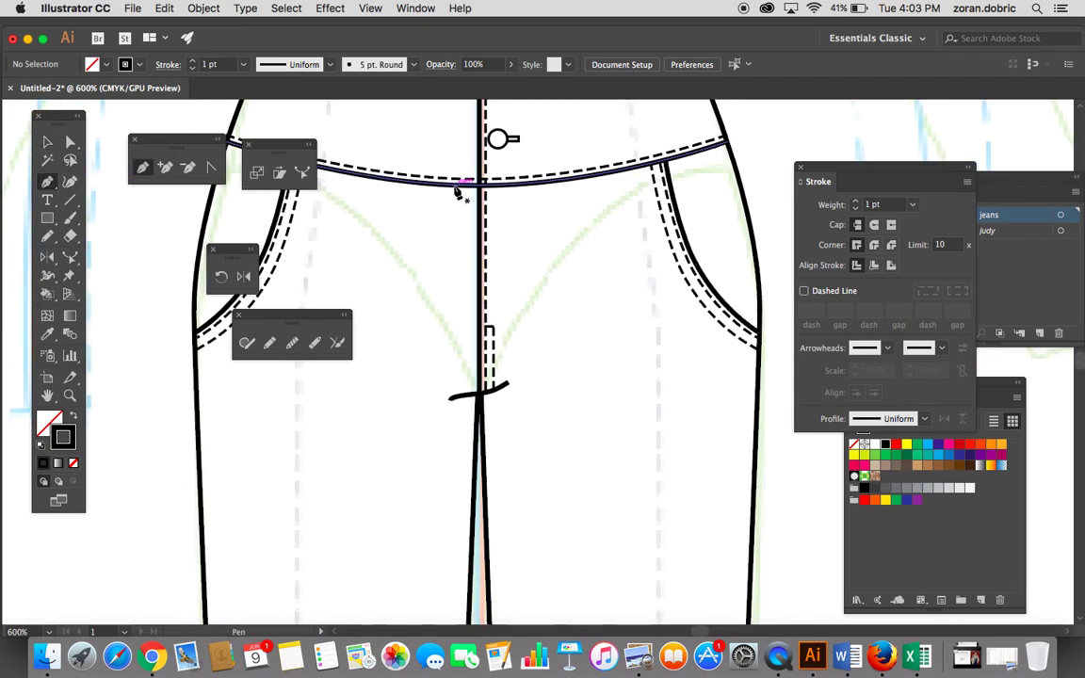
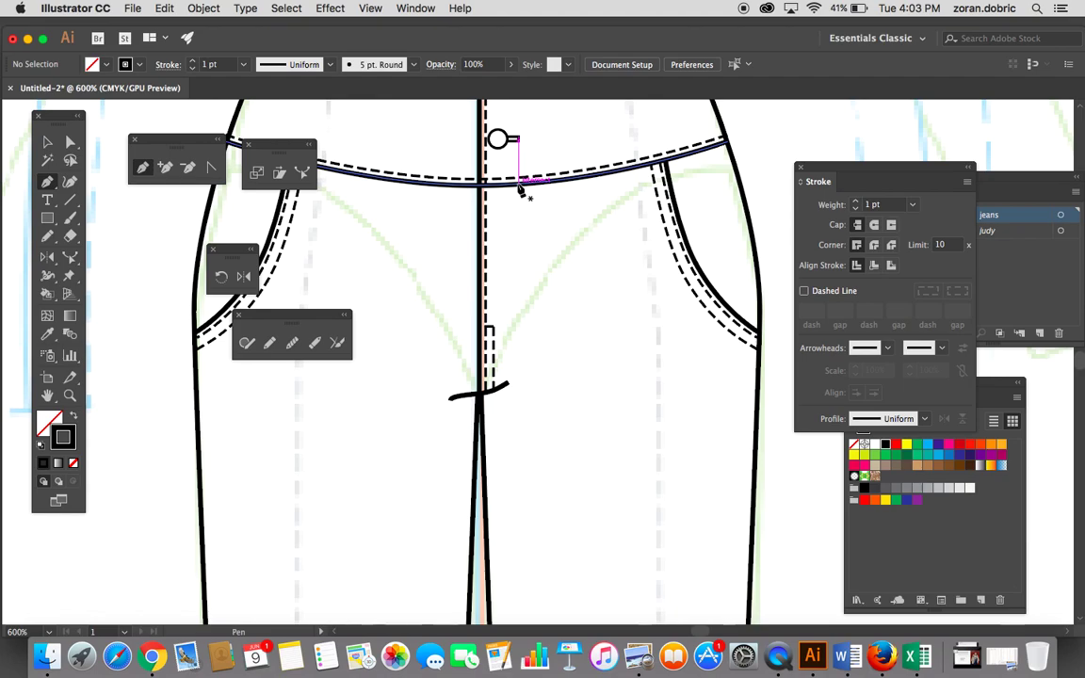
click(518, 184)
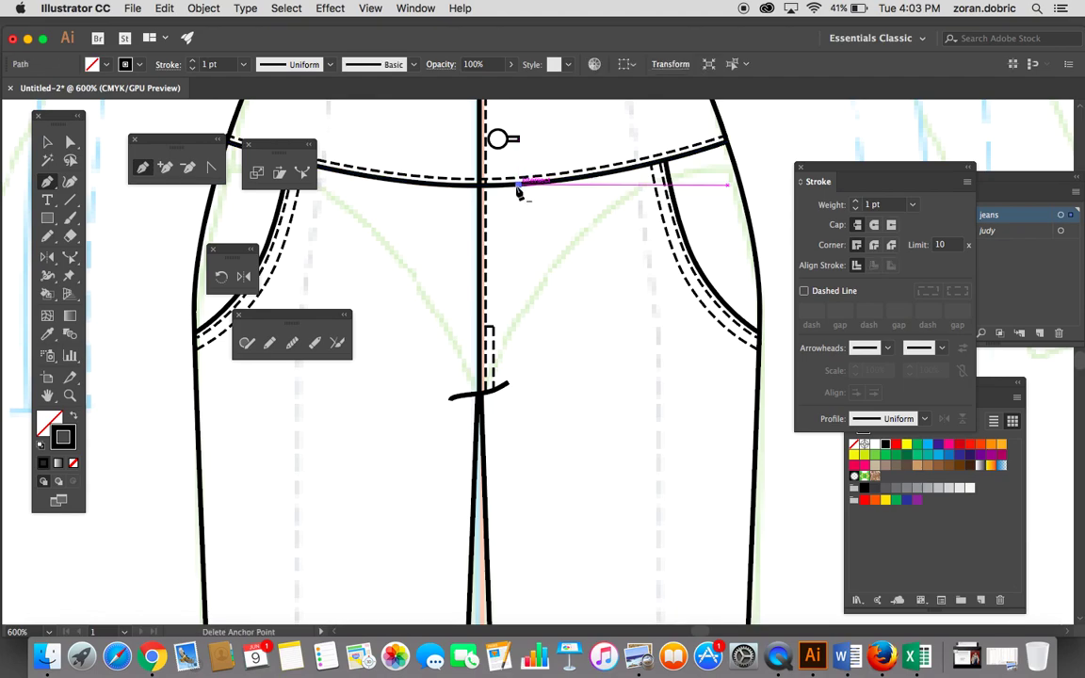
click(518, 326)
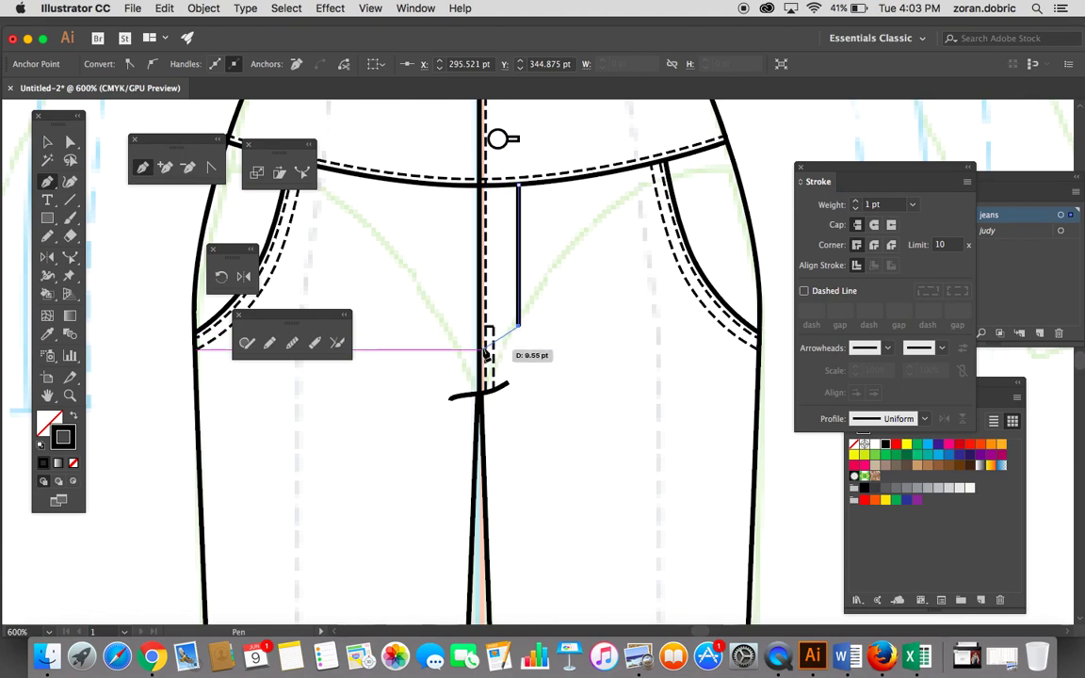
drag(481, 345, 442, 350)
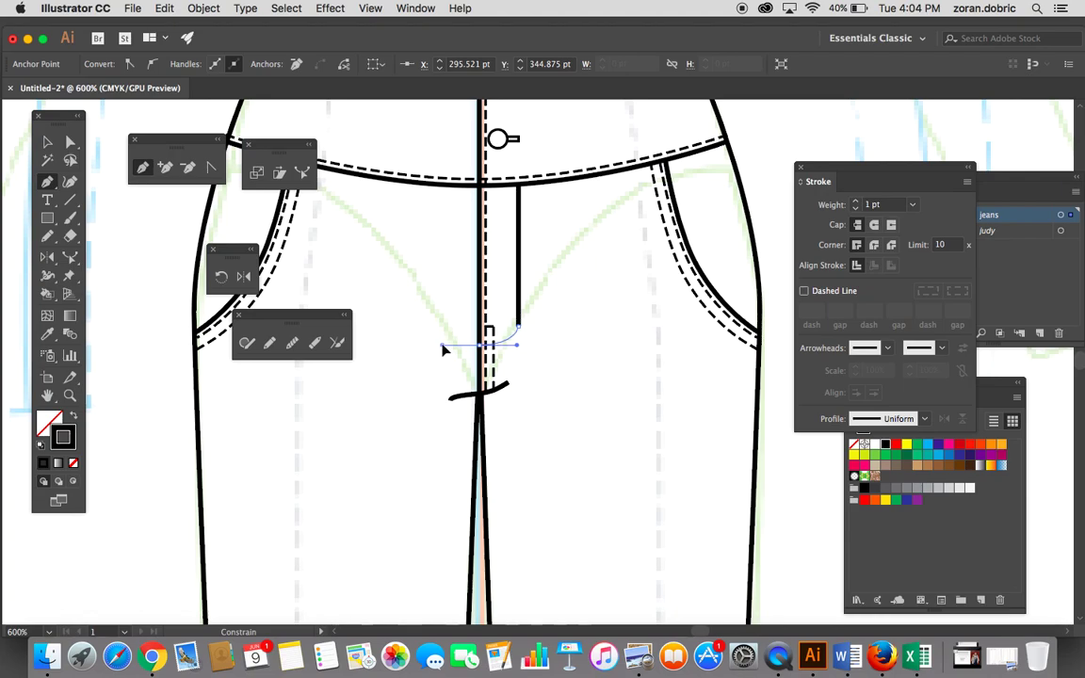
drag(443, 350, 440, 350)
drag(439, 350, 438, 348)
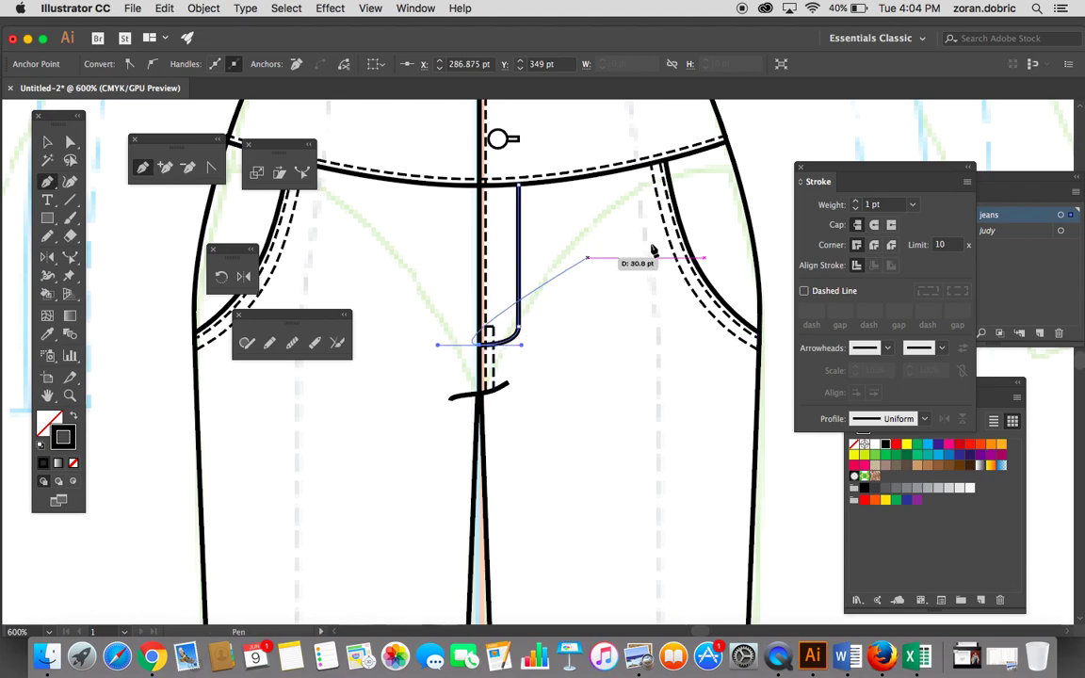
super+click(396, 341)
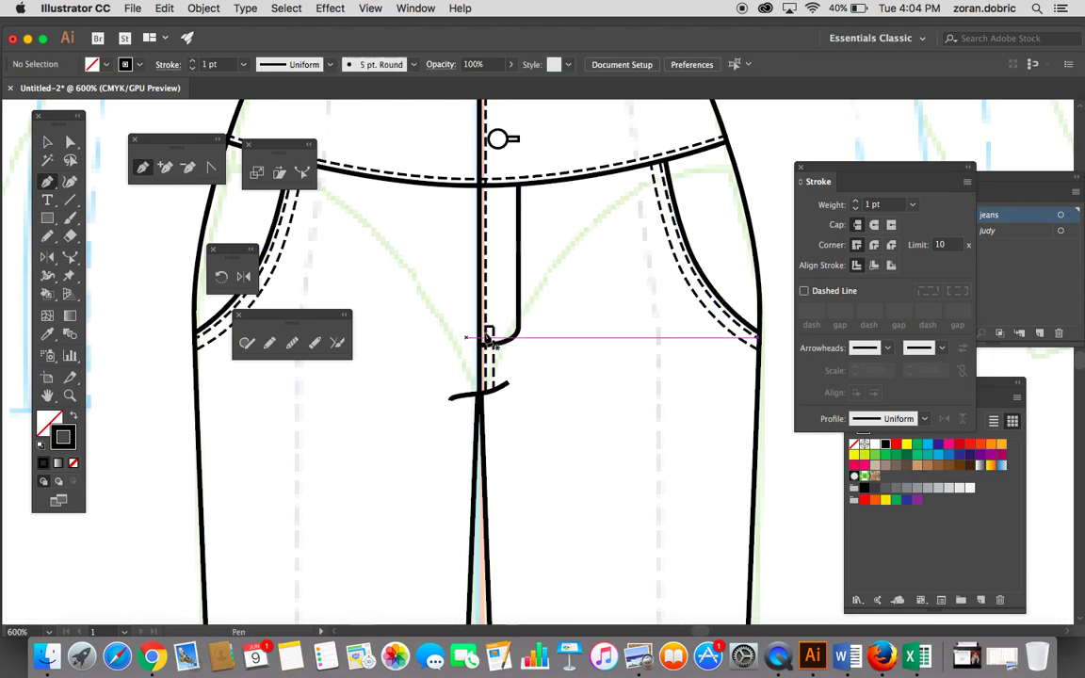
Step: Make the J-shaped fly line a 0.5 pt dashed stroke with a 2 pt dash and a 1 pt gap, and deselect it
click(70, 142)
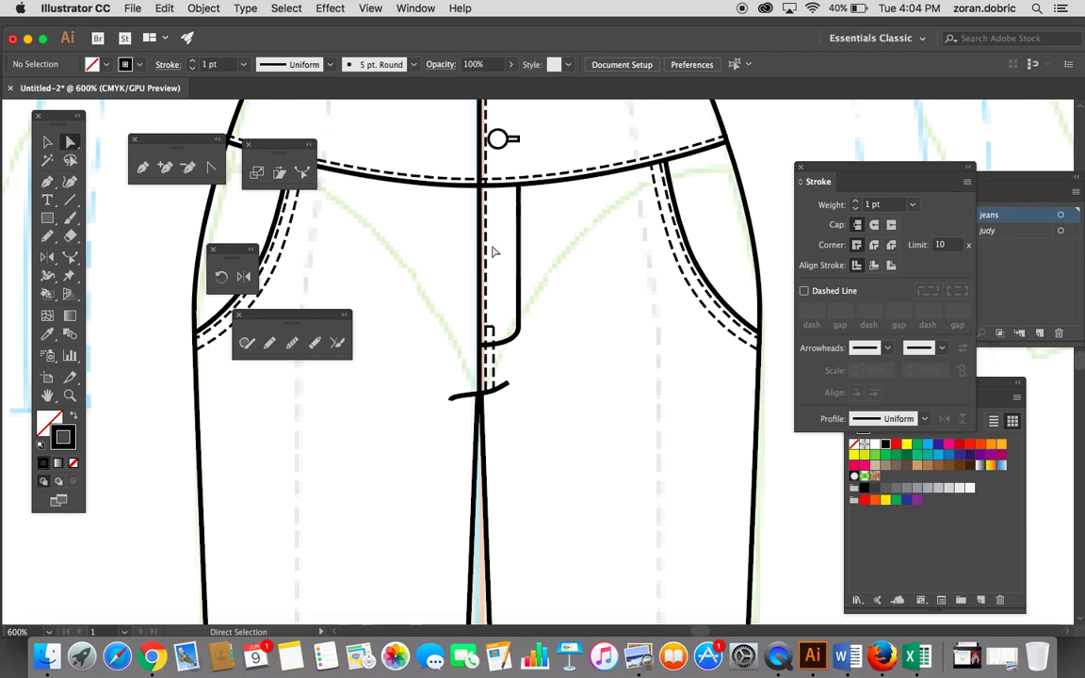
click(520, 230)
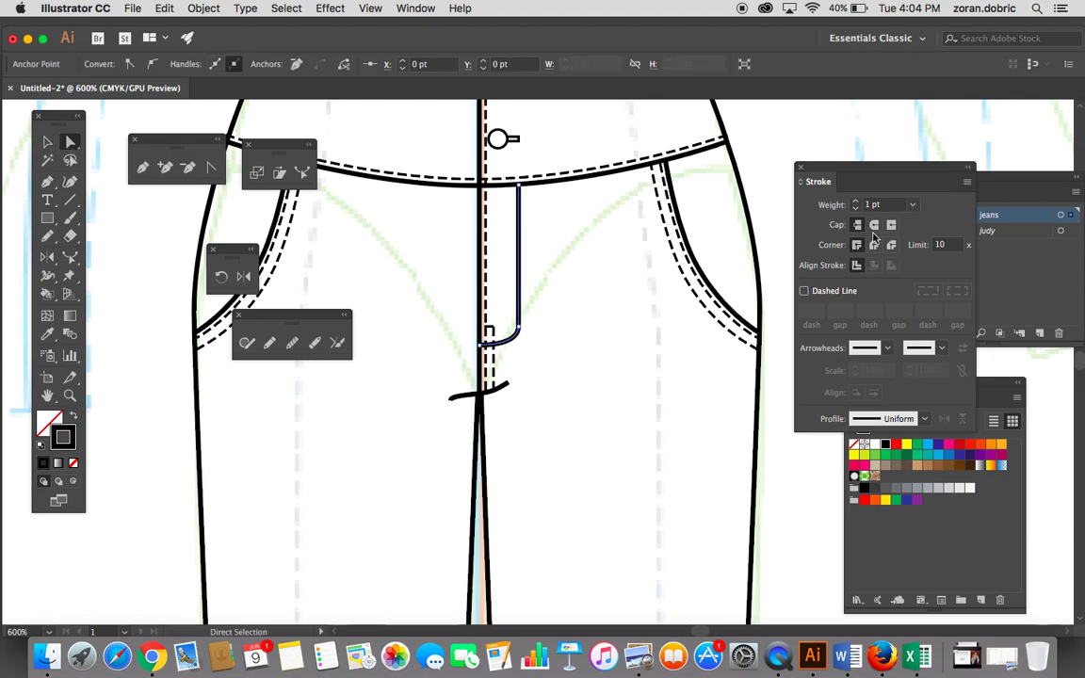
click(912, 204)
click(935, 236)
click(805, 292)
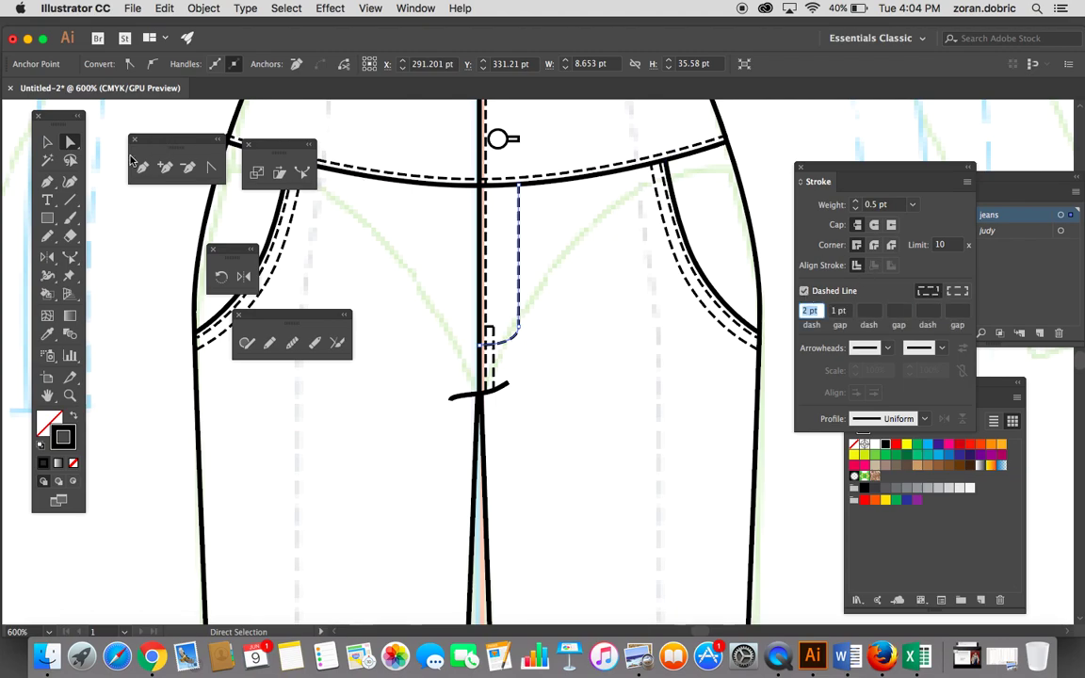
click(653, 265)
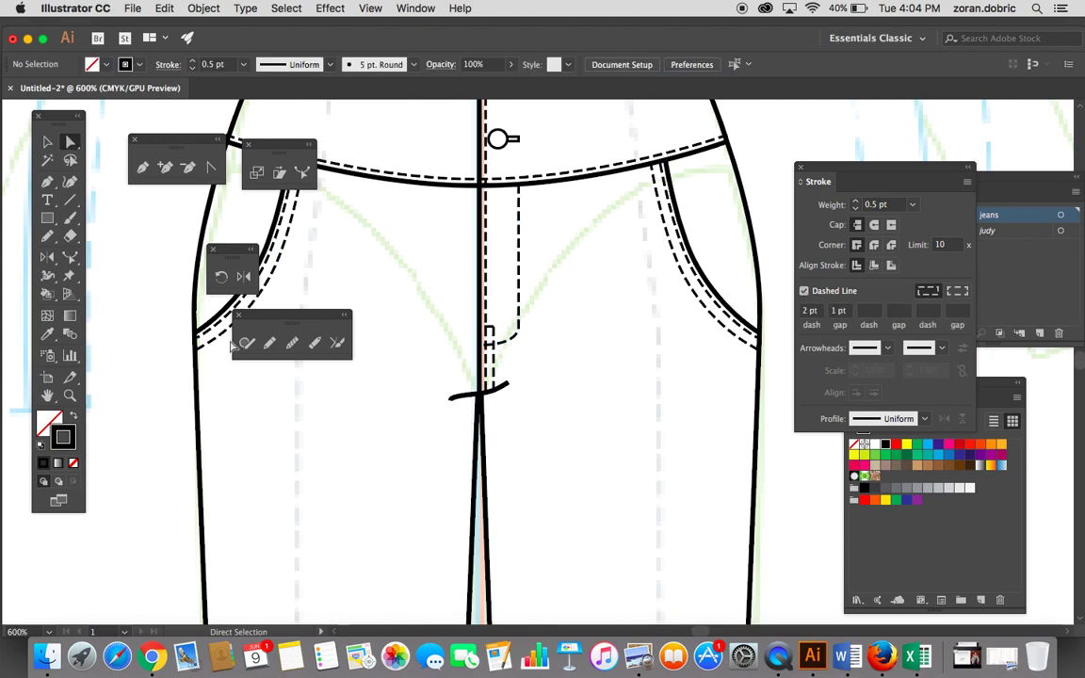
Step: Nudge the anchor point where the fly stitching starts to curve upward to give a rounder bend, and deselect it
click(69, 396)
click(482, 309)
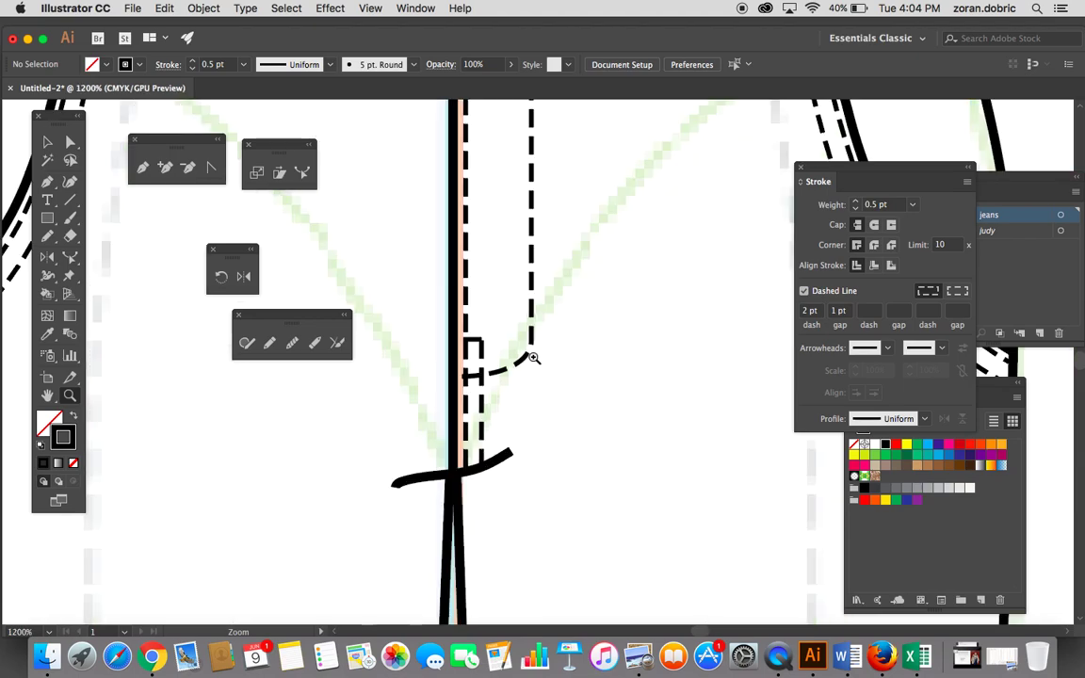
click(71, 142)
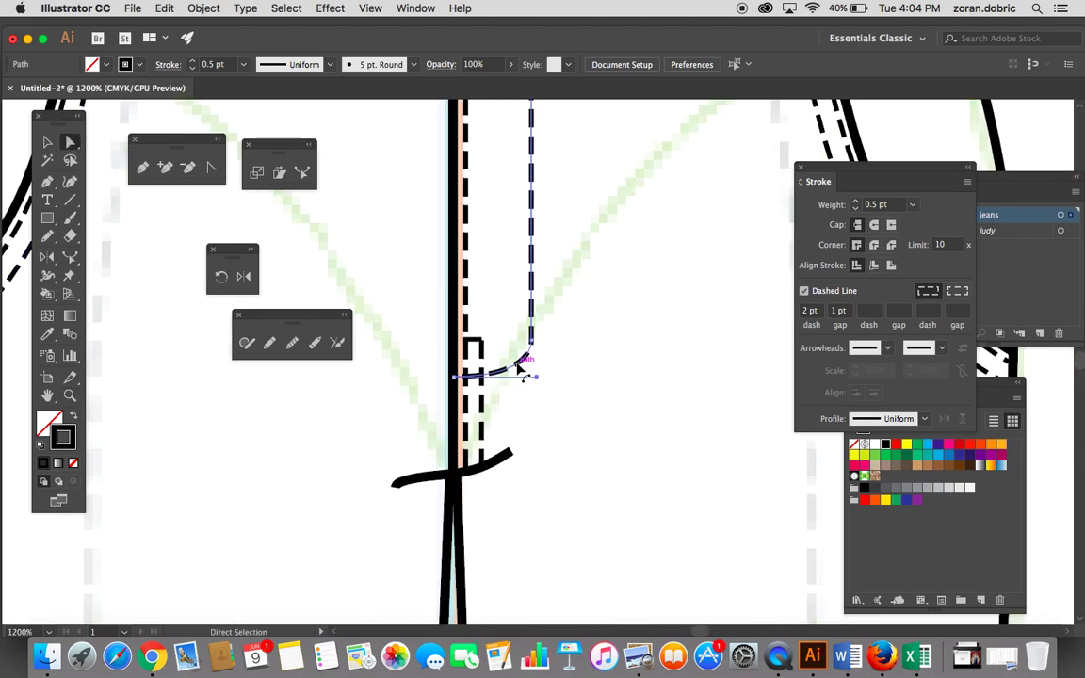
click(527, 343)
click(532, 345)
key(Up)
key(Up)
key(Up)
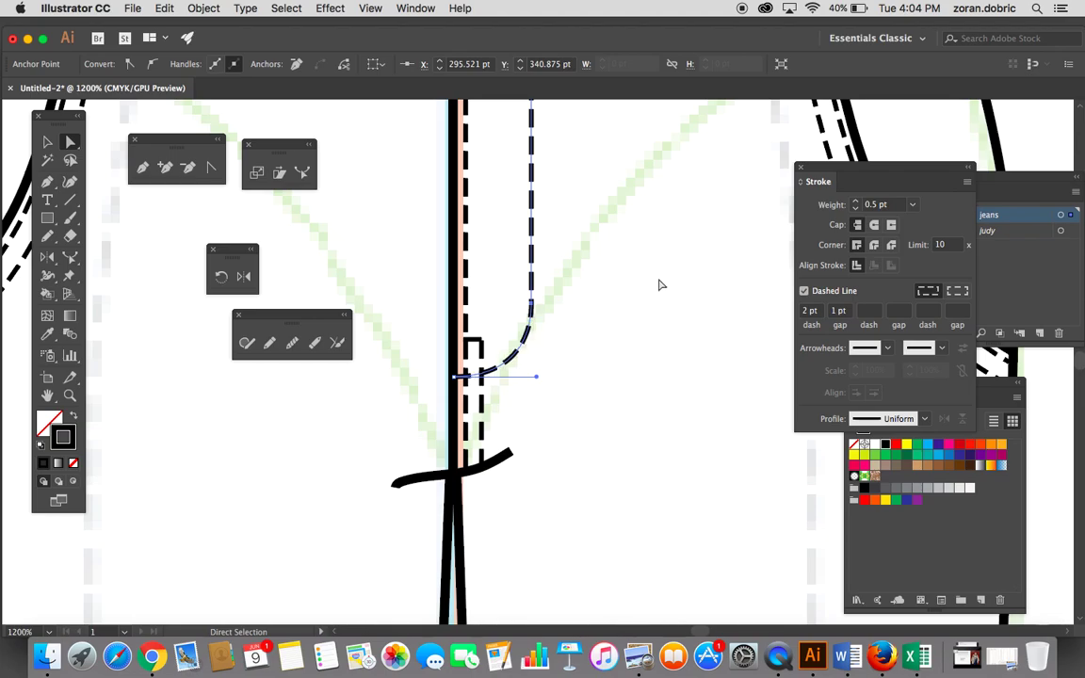
click(661, 285)
Step: Shift the J-shaped fly stitching slightly toward the centre front seam, and place a parallel copy just outside it
drag(663, 281, 635, 480)
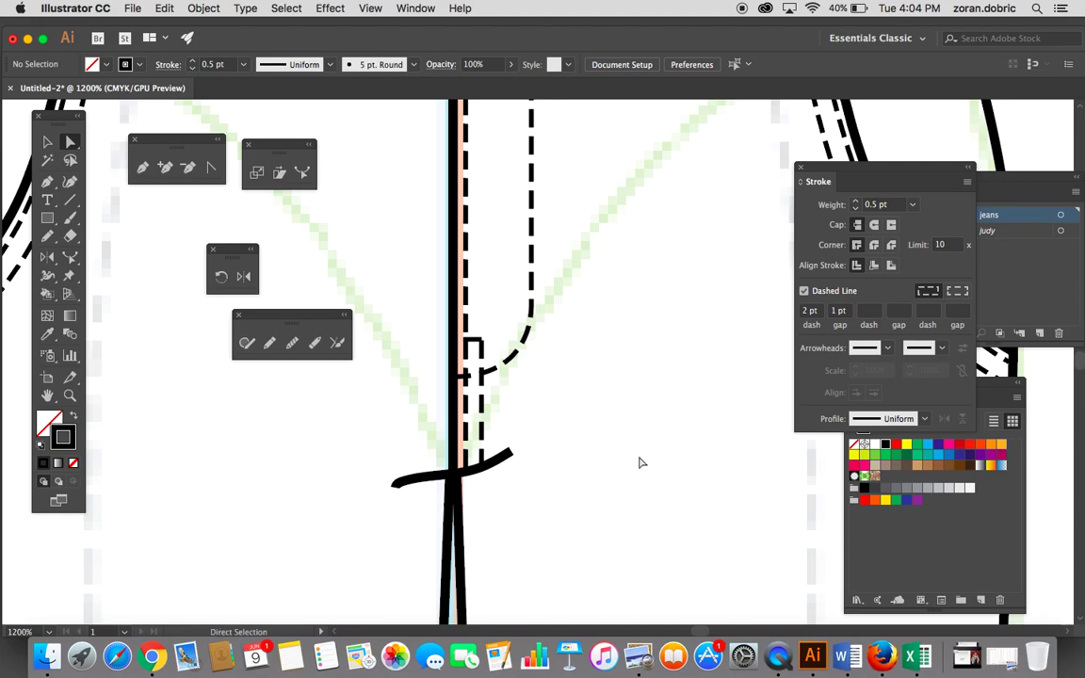
drag(649, 327, 615, 412)
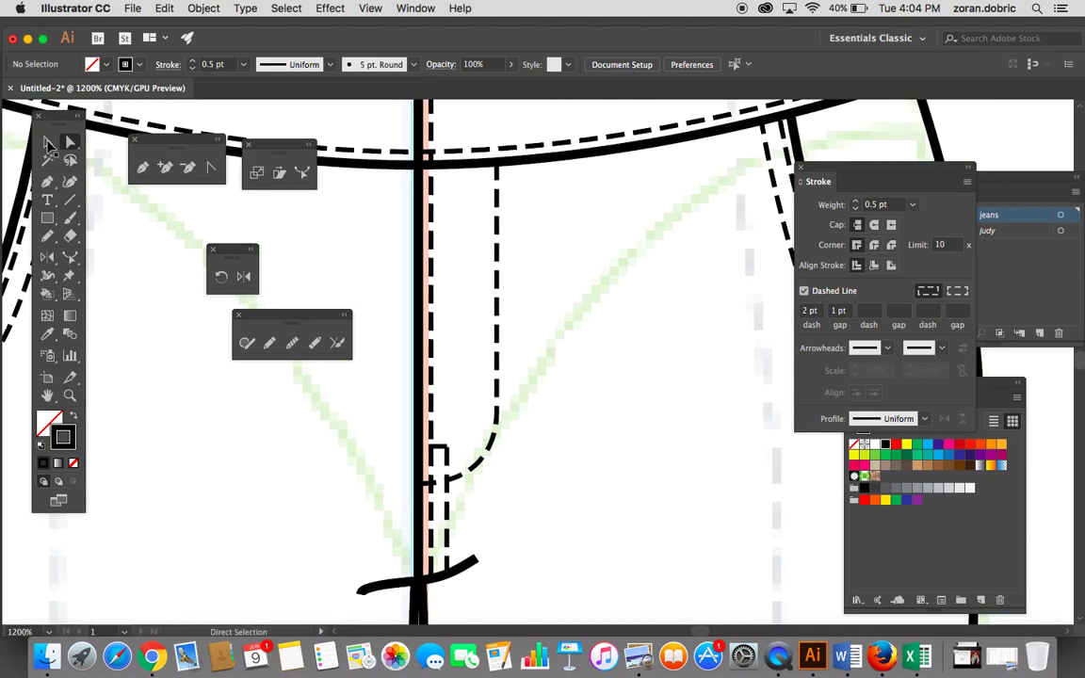
click(48, 144)
click(496, 292)
drag(497, 323, 491, 323)
click(551, 323)
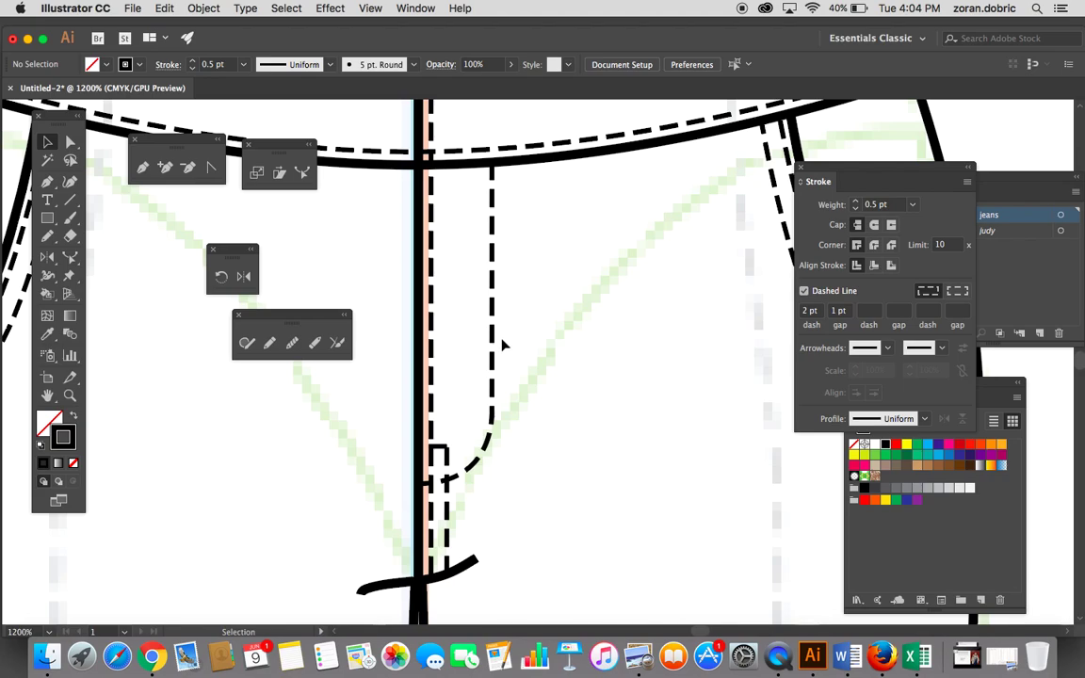
drag(496, 306, 515, 302)
click(554, 291)
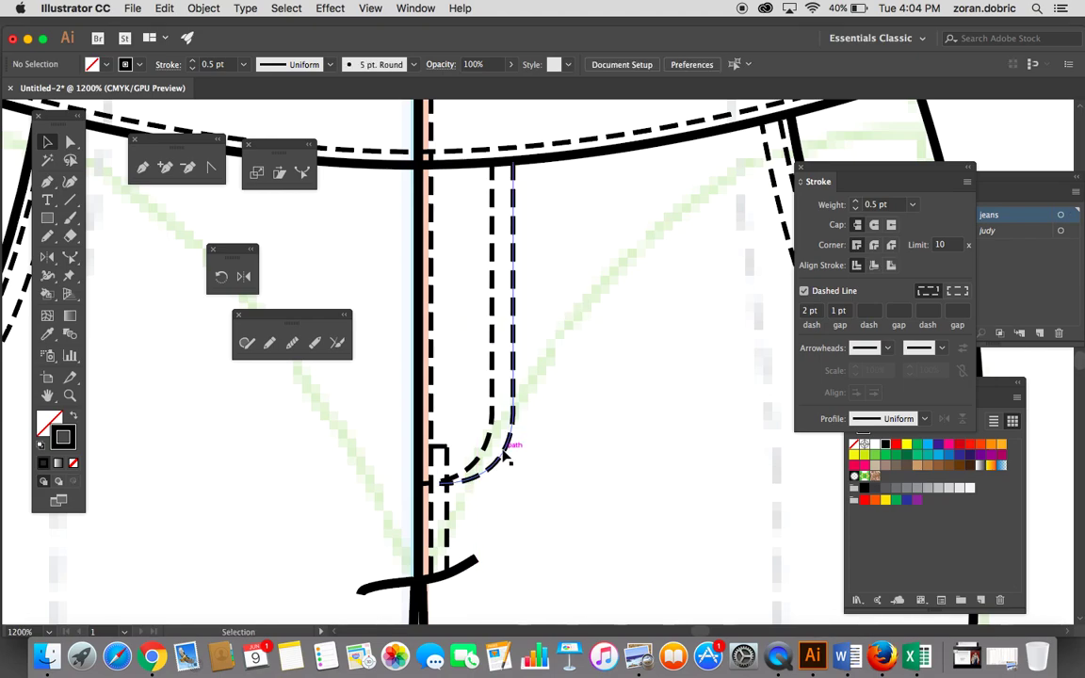
Step: Lower the curved end of the outer dashed fly stitch line and extend its end anchor to the center front line
click(469, 482)
mouse_move(477, 483)
mouse_down()
mouse_move(473, 504)
mouse_move(477, 496)
mouse_up()
click(623, 409)
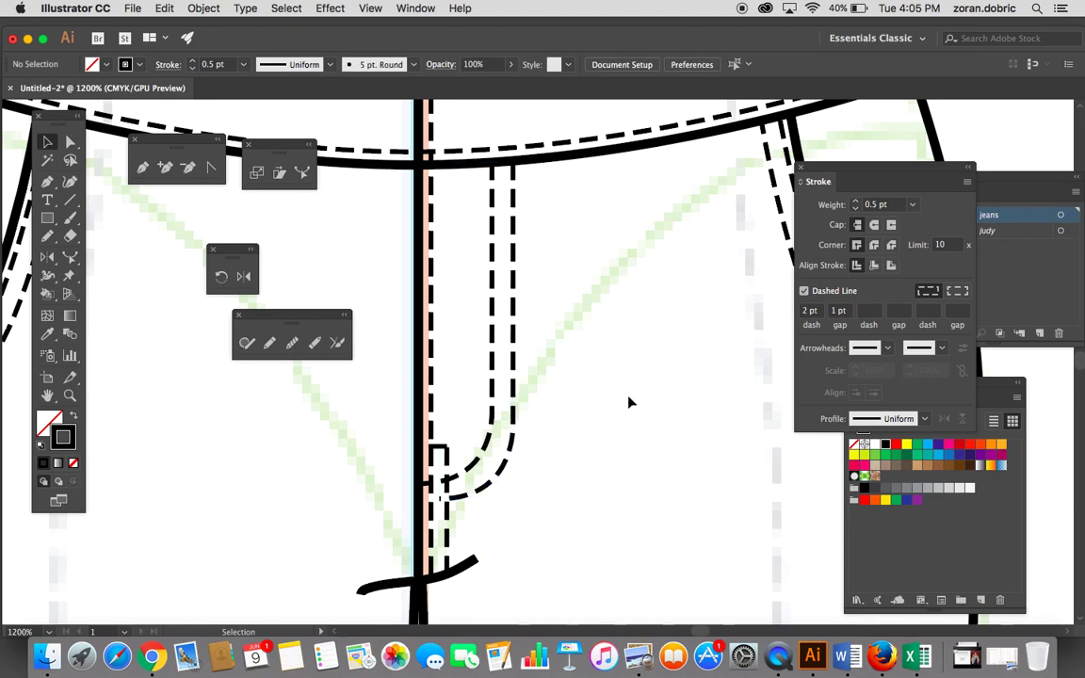
click(71, 141)
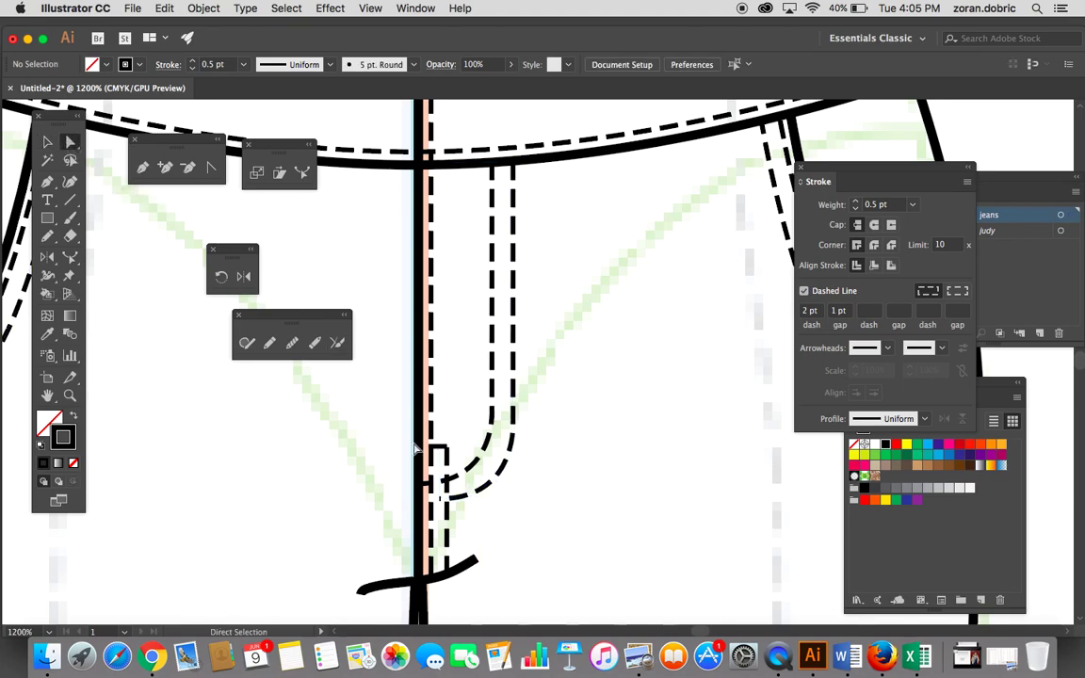
click(452, 499)
click(445, 500)
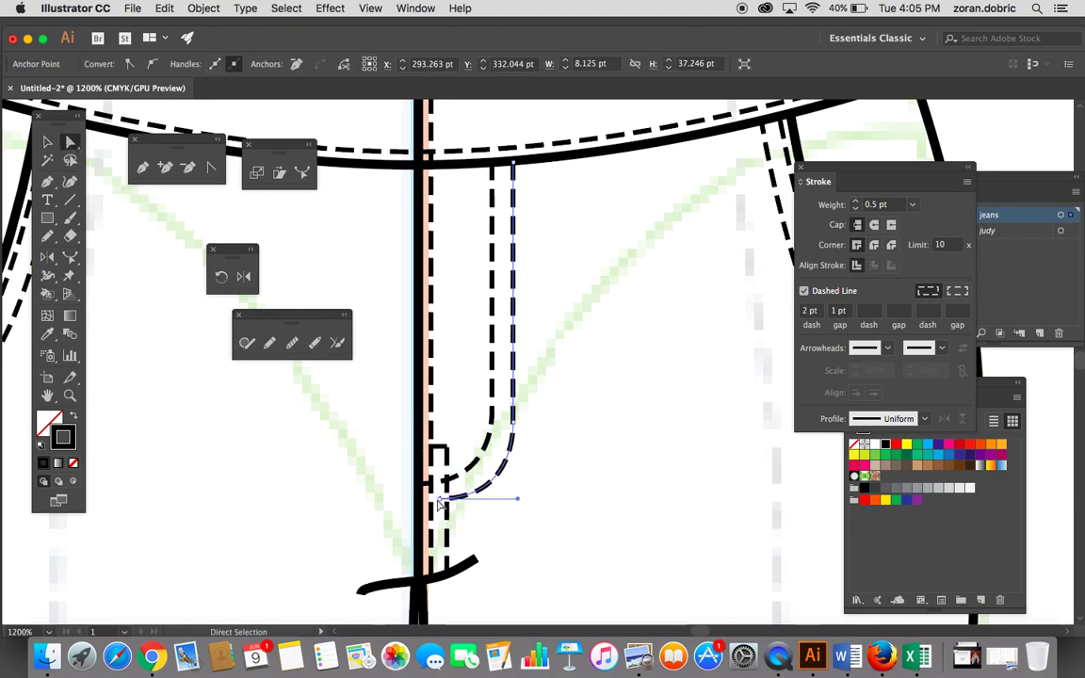
drag(445, 502, 422, 506)
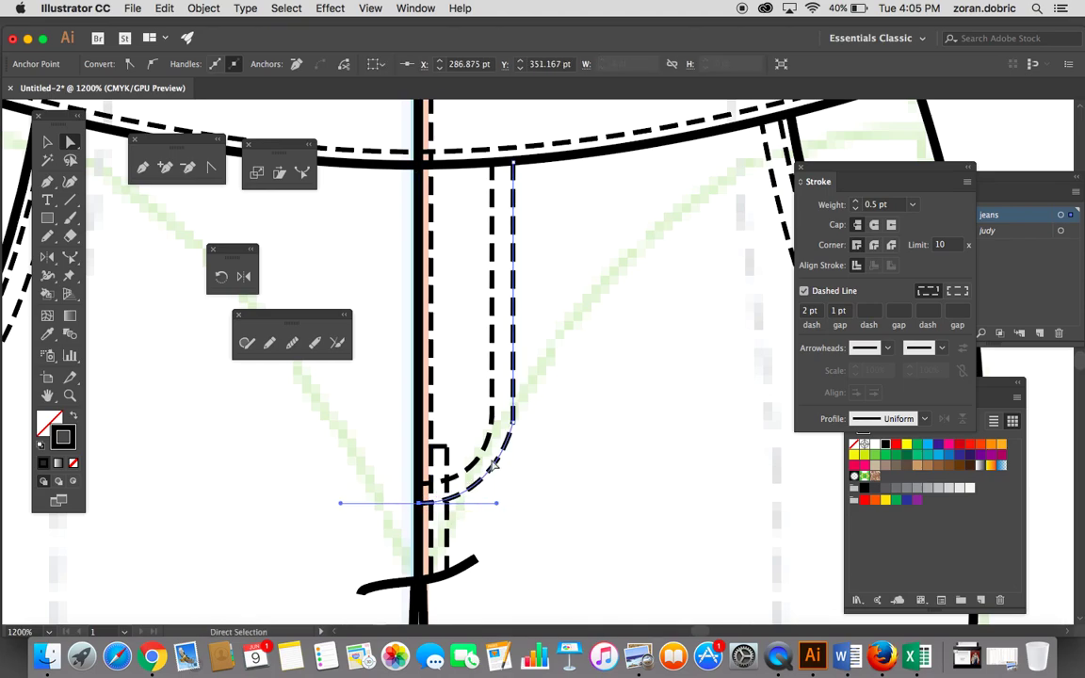
Step: Adjust the end anchor's direction handle to round the outer fly stitch curve parallel to the inner one
drag(501, 504, 514, 509)
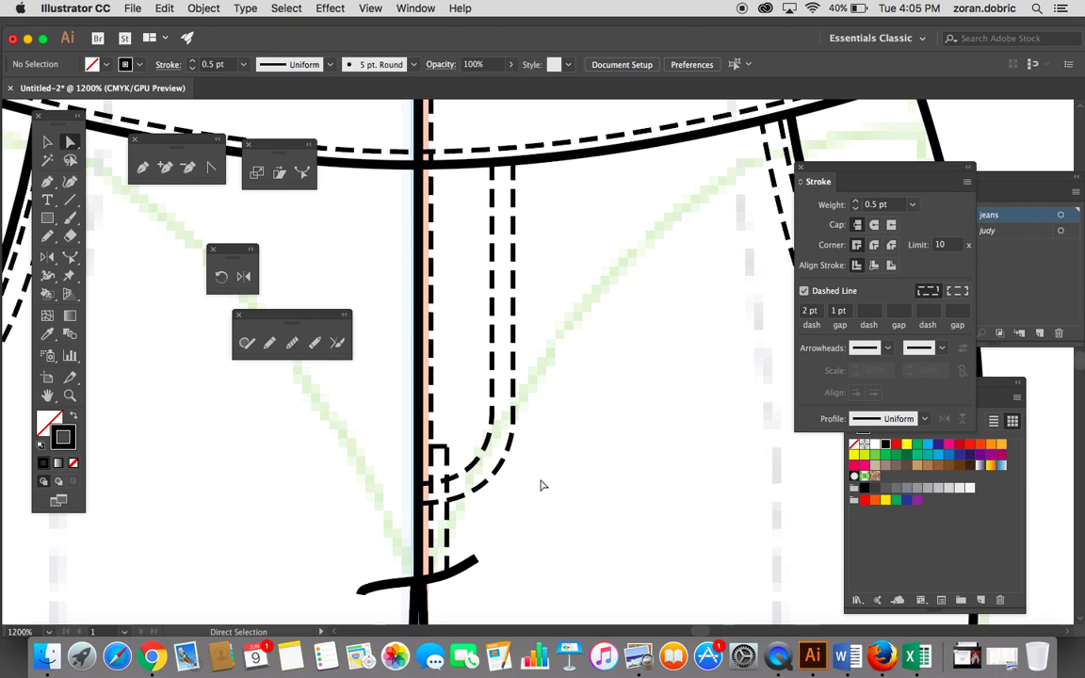
click(514, 458)
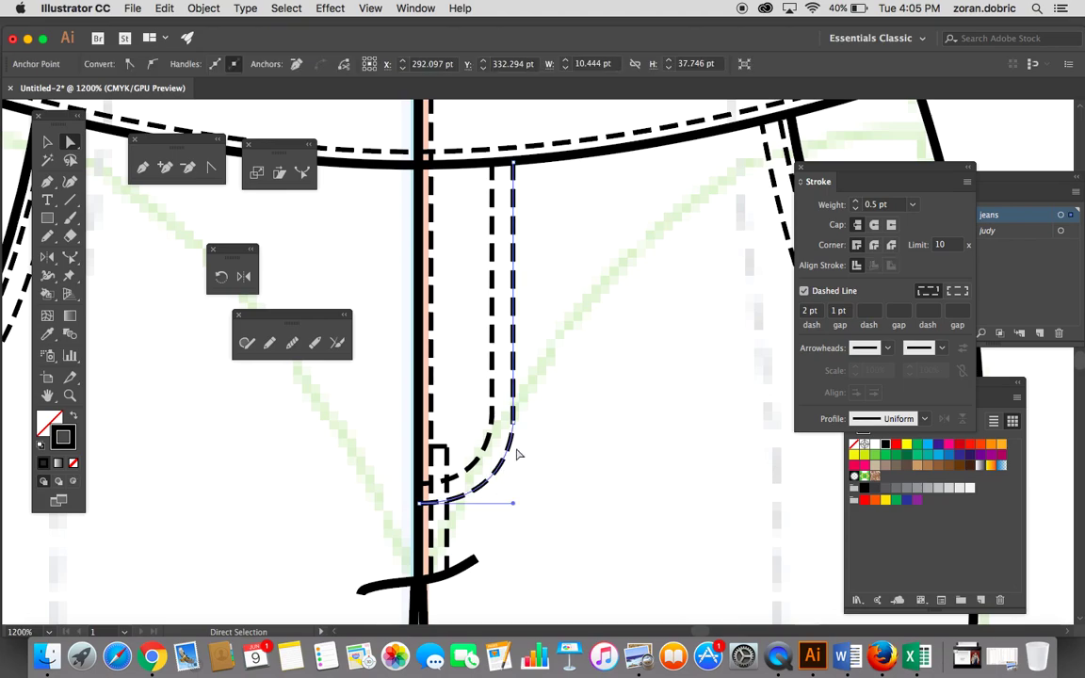
drag(515, 504, 505, 504)
click(568, 513)
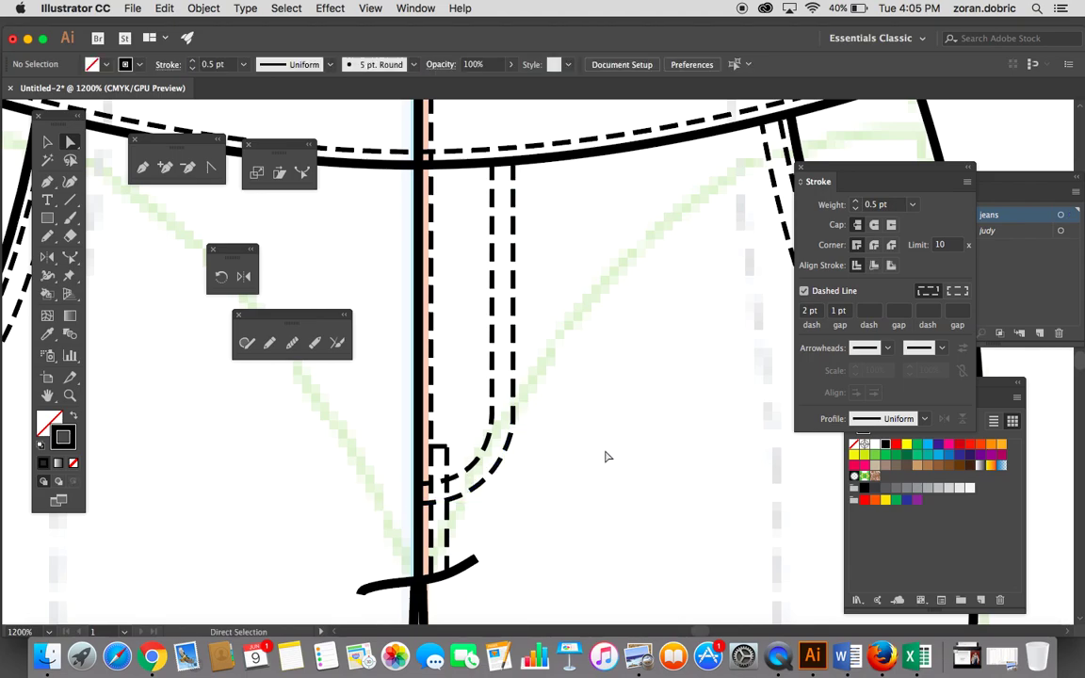
Step: Draw a tall, narrow belt loop rectangle across the waistband between side seam and fly, with white fill and solid 1 pt black stroke
key(super+minus)
key(super+minus)
key(super+minus)
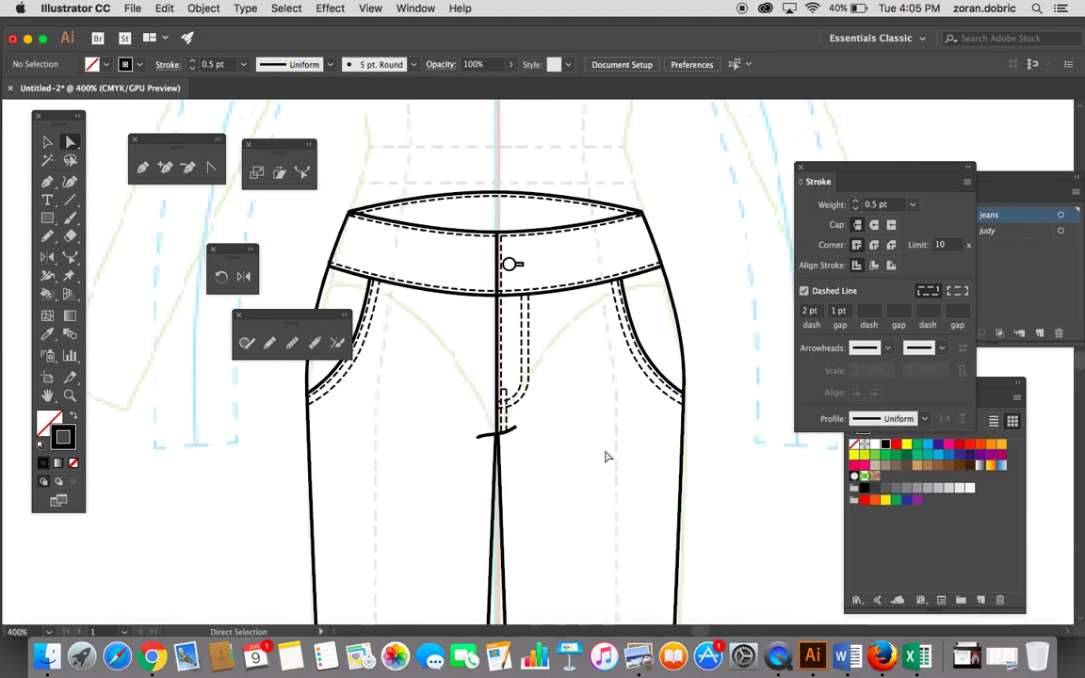
key(super+minus)
mouse_move(606, 452)
mouse_down()
mouse_move(607, 320)
mouse_move(584, 315)
mouse_move(584, 324)
mouse_up()
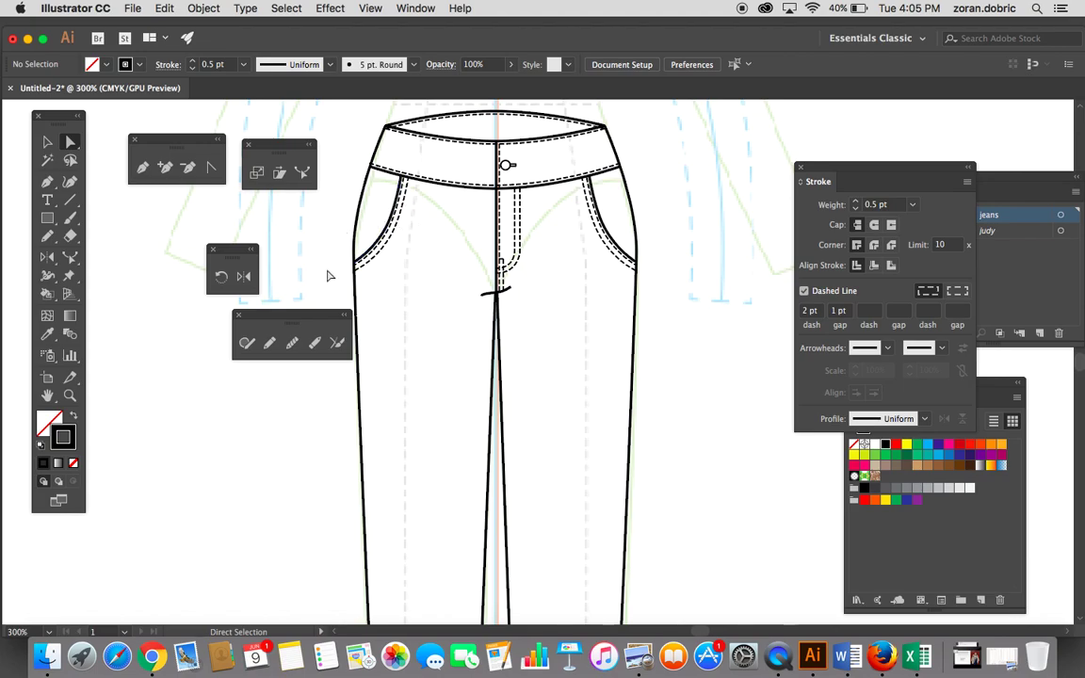
click(70, 396)
click(421, 162)
click(471, 311)
click(523, 353)
click(554, 377)
click(550, 380)
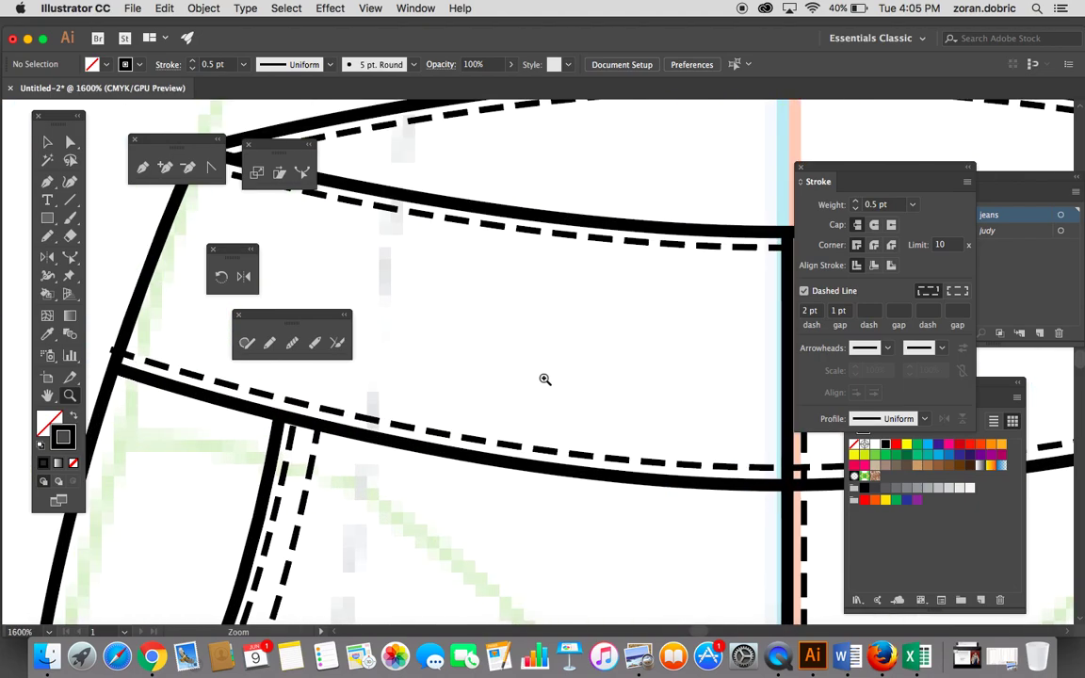
click(544, 380)
key(space)
drag(552, 350, 566, 398)
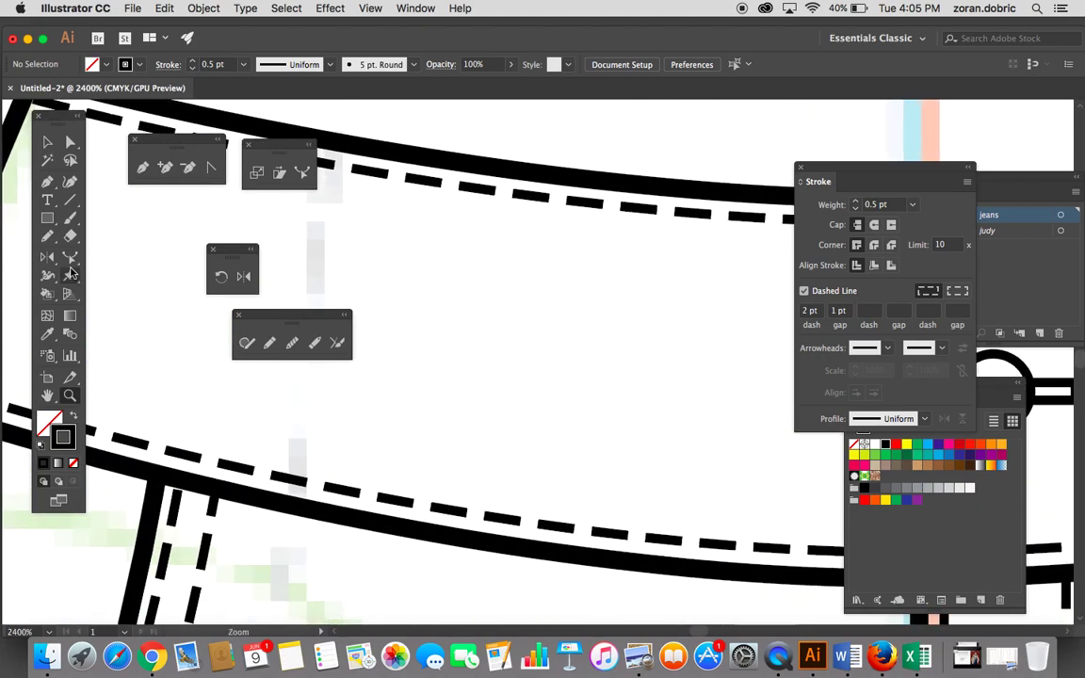
drag(47, 215, 90, 198)
click(911, 205)
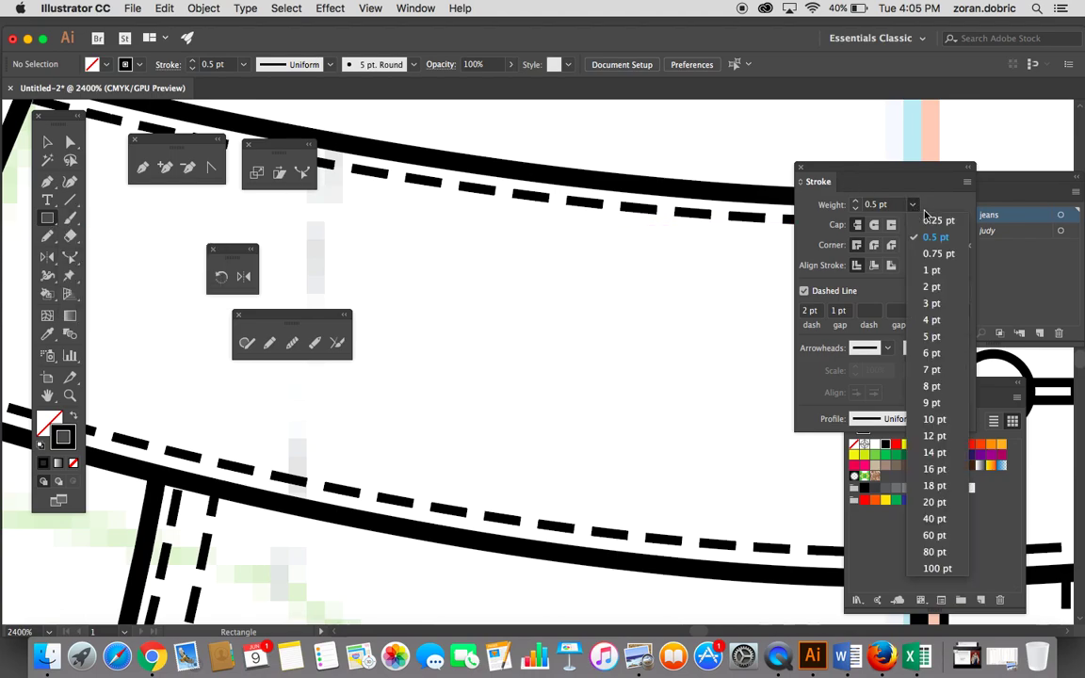
click(942, 271)
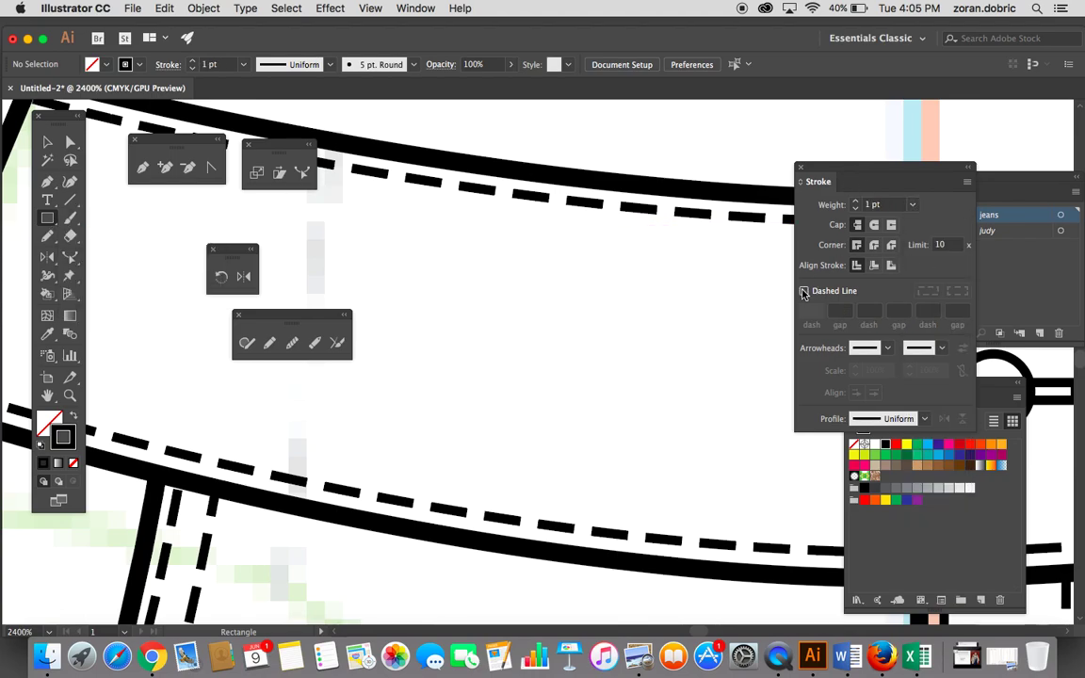
click(803, 292)
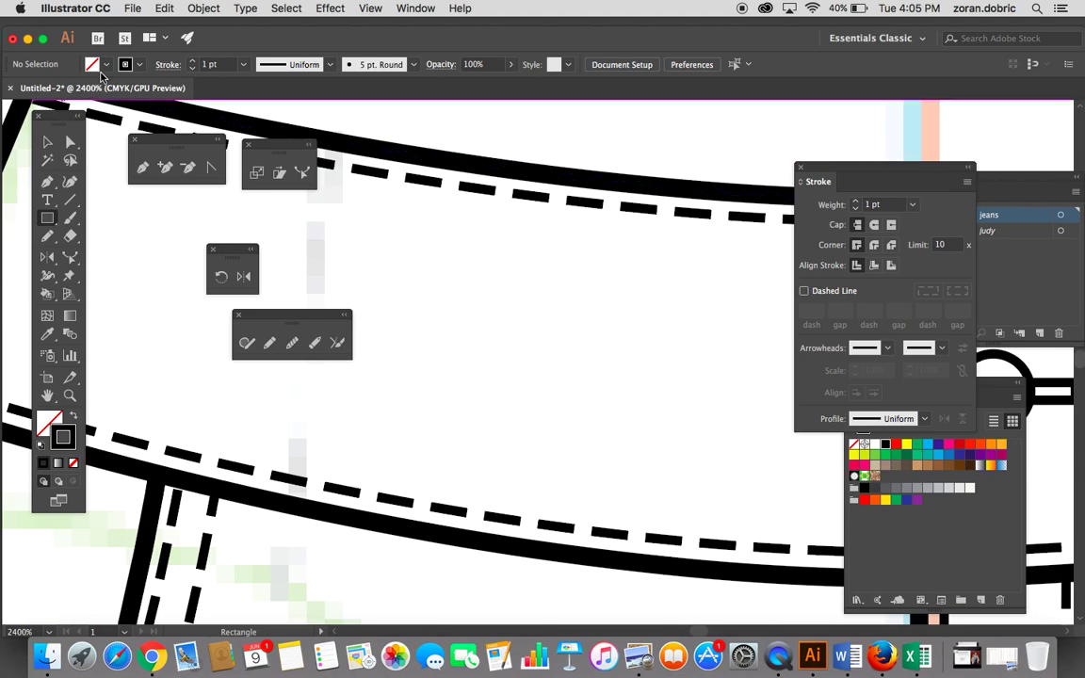
click(89, 65)
click(31, 92)
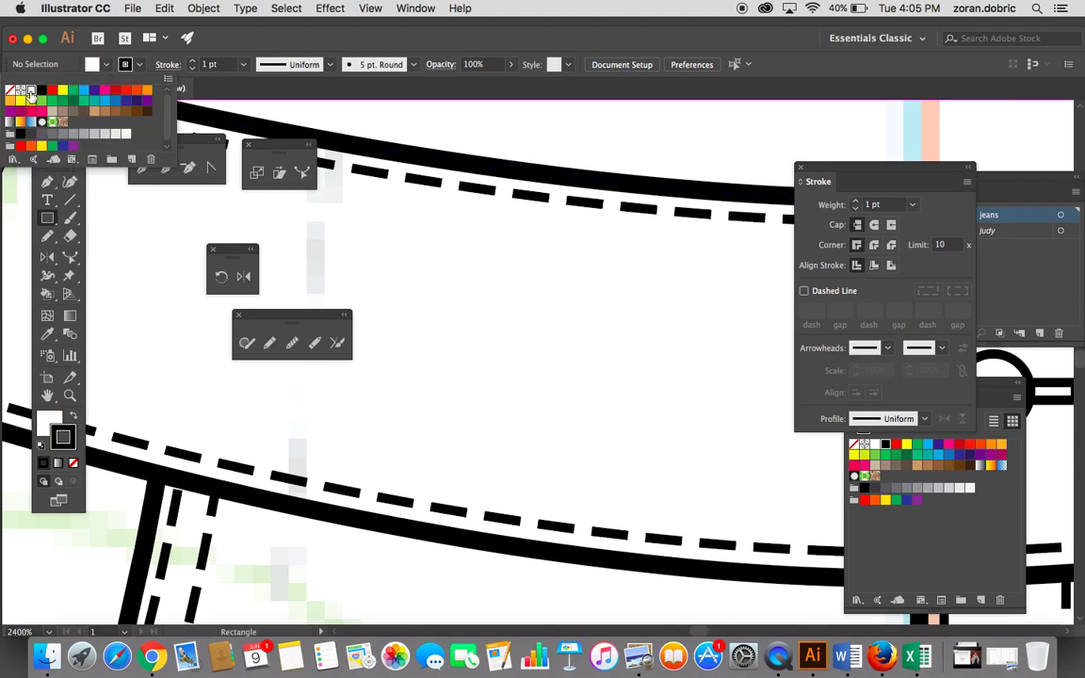
click(462, 147)
mouse_move(462, 147)
mouse_down()
mouse_move(472, 463)
mouse_move(541, 563)
mouse_up()
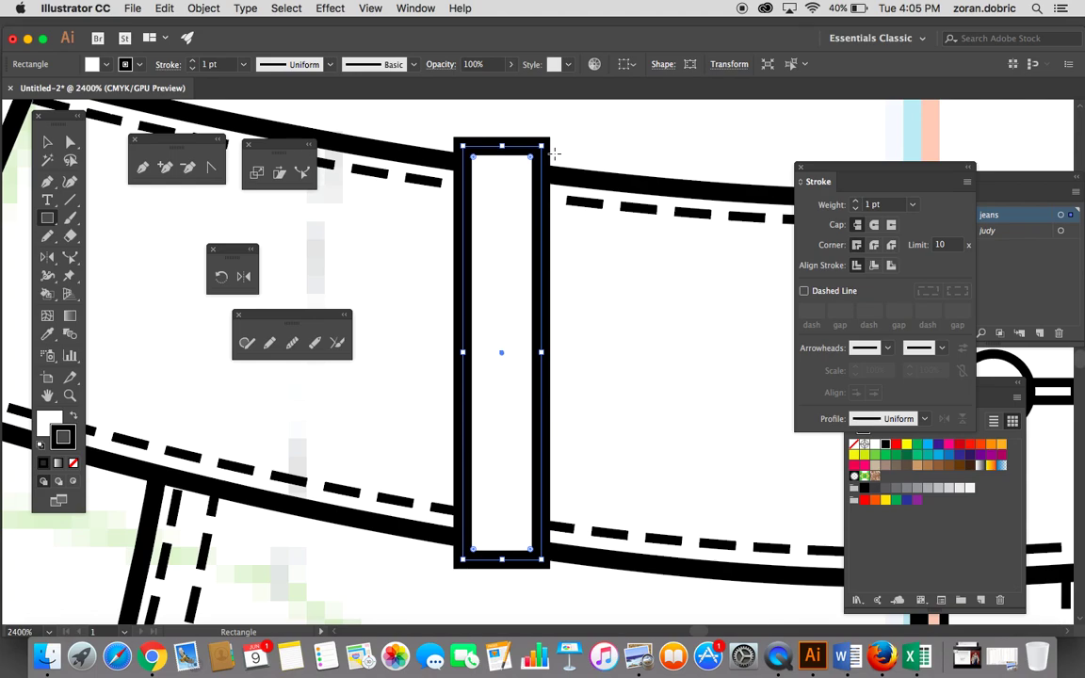
Step: Adjust the belt loop rectangle's height slightly from its top edge
key(super+minus)
key(super+minus)
key(super+minus)
key(super+minus)
key(super+minus)
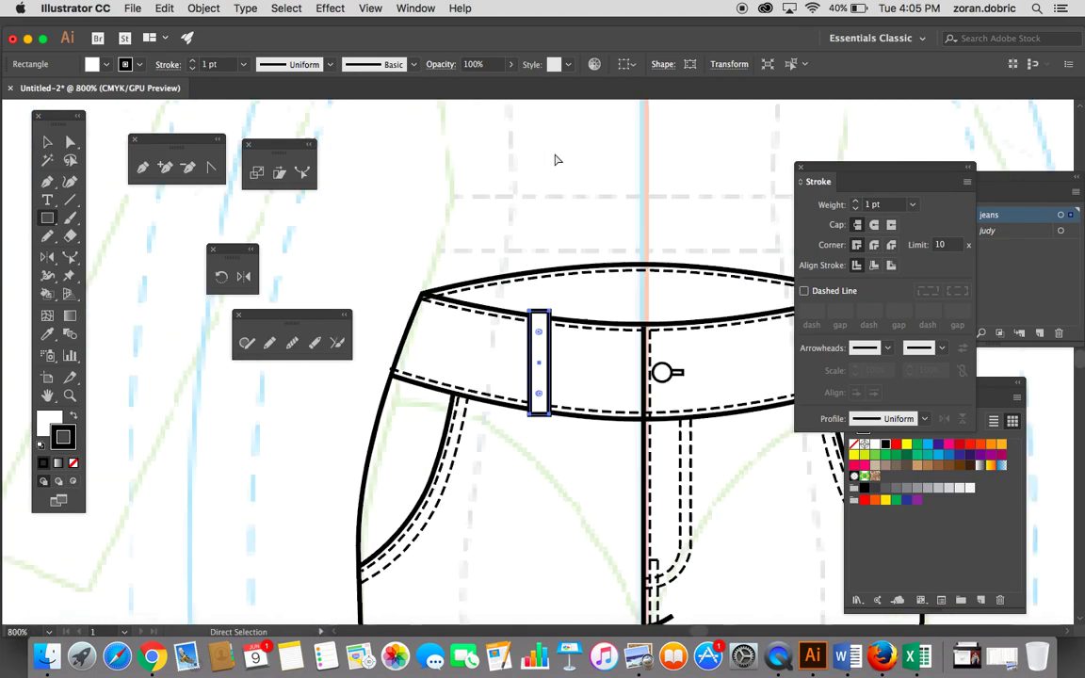
click(68, 396)
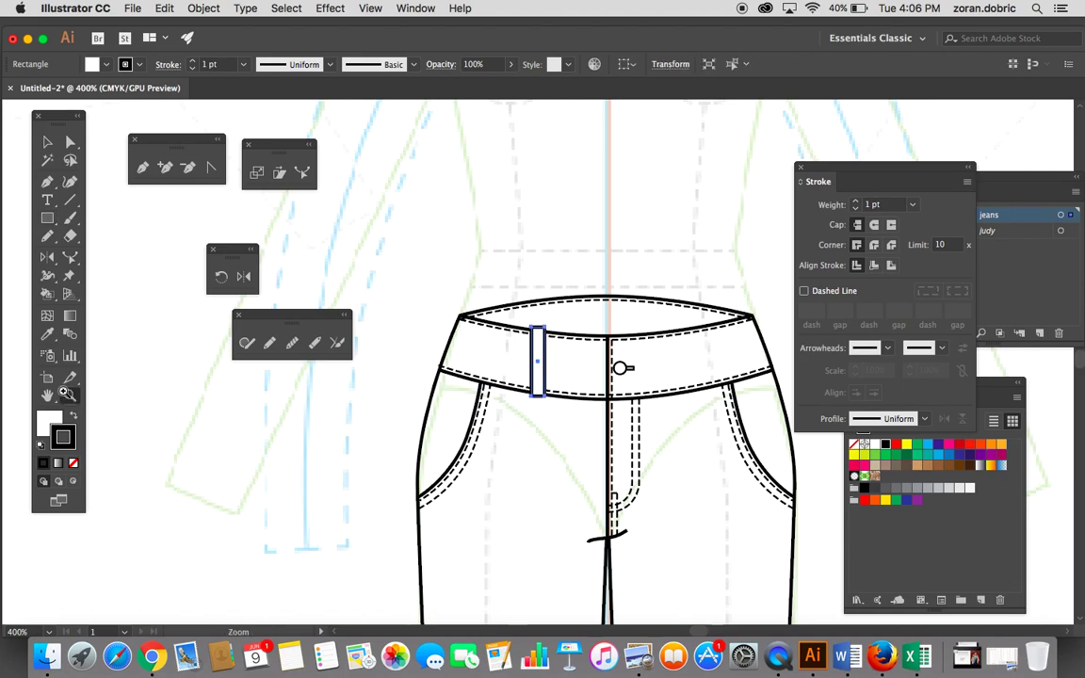
click(525, 357)
click(567, 381)
click(535, 369)
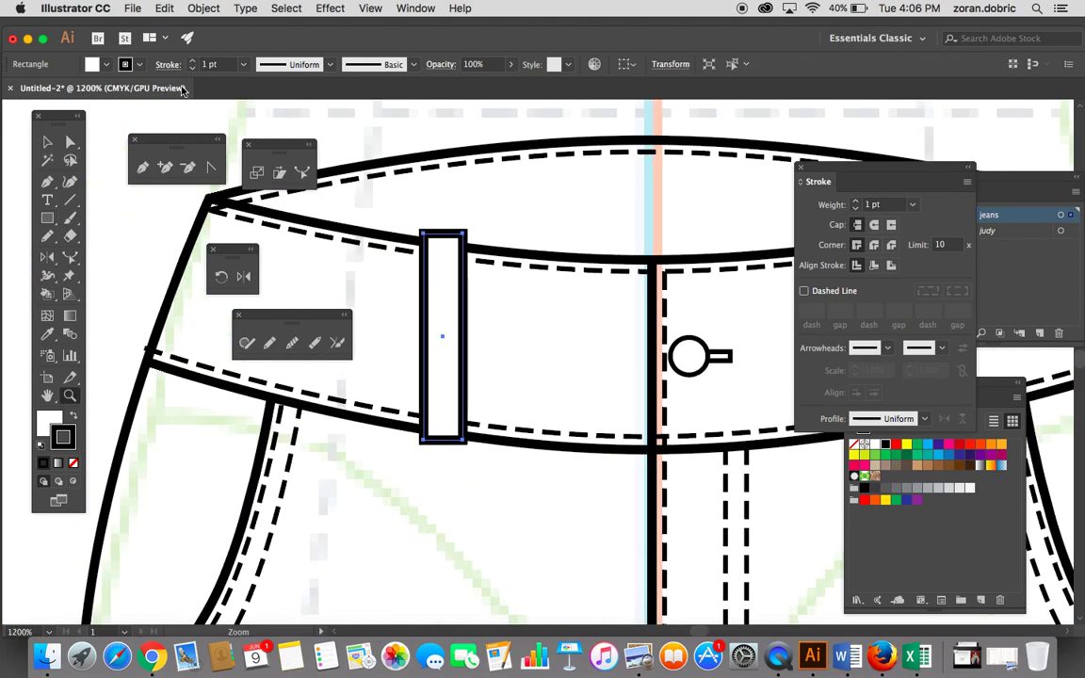
key(v)
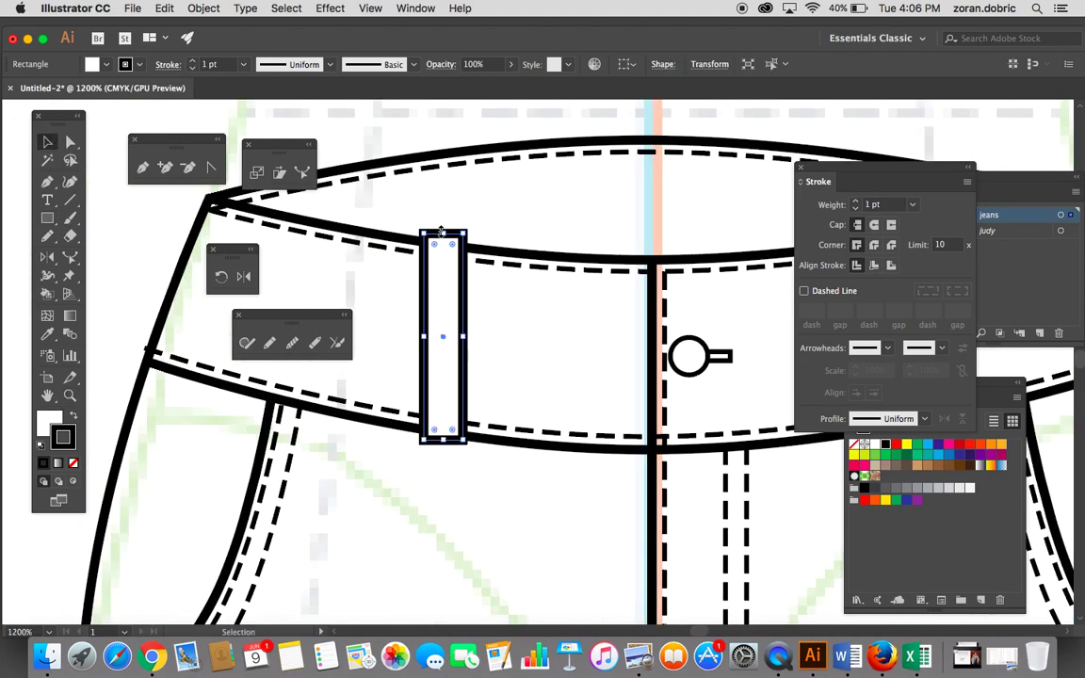
drag(443, 231, 445, 228)
click(461, 203)
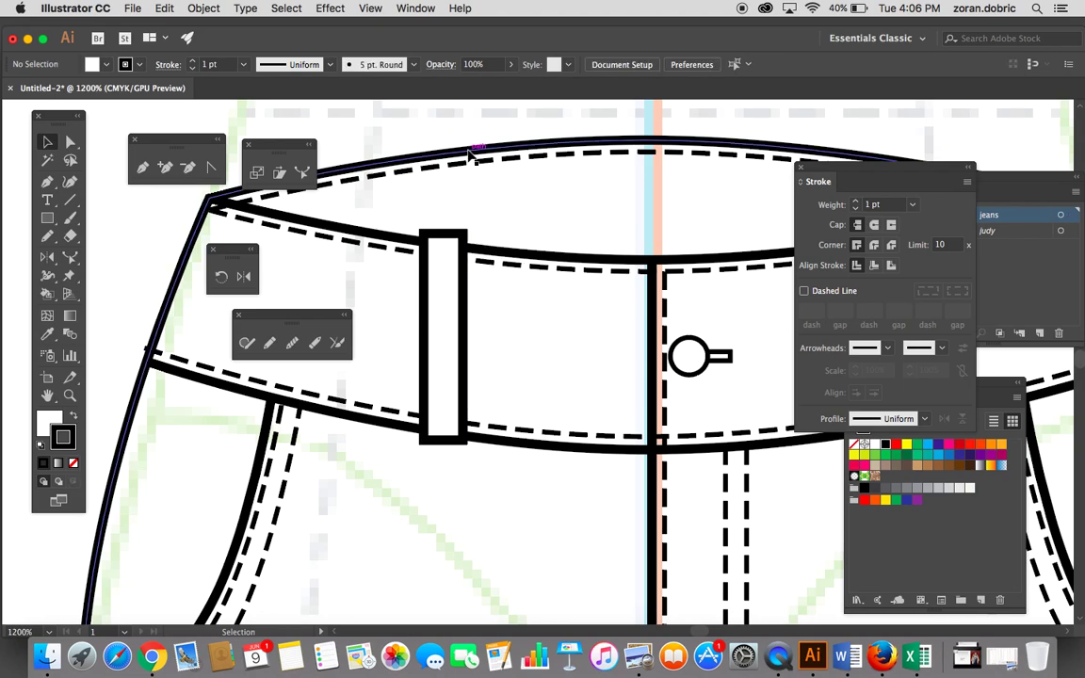
Step: Draw two vertical 0.5 pt dashed stitch lines with no fill inside the belt loop, one along each long side
click(69, 396)
mouse_move(402, 298)
mouse_down()
mouse_move(446, 330)
mouse_move(483, 325)
mouse_up()
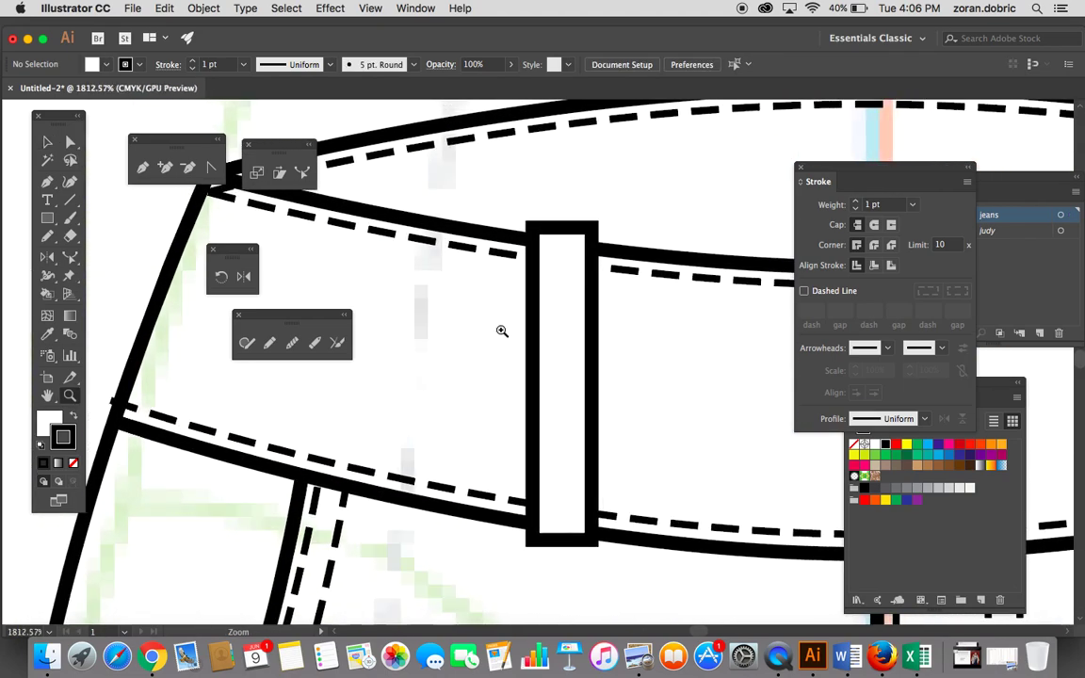
drag(577, 381, 506, 342)
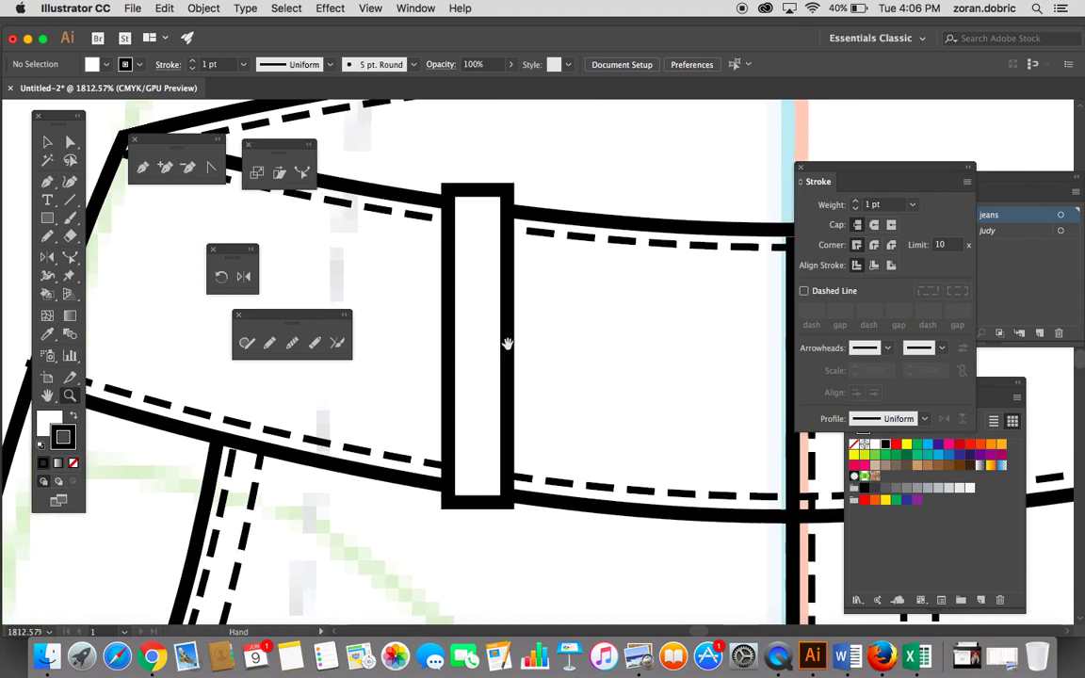
click(913, 209)
click(938, 238)
click(805, 292)
click(70, 200)
drag(459, 193, 459, 495)
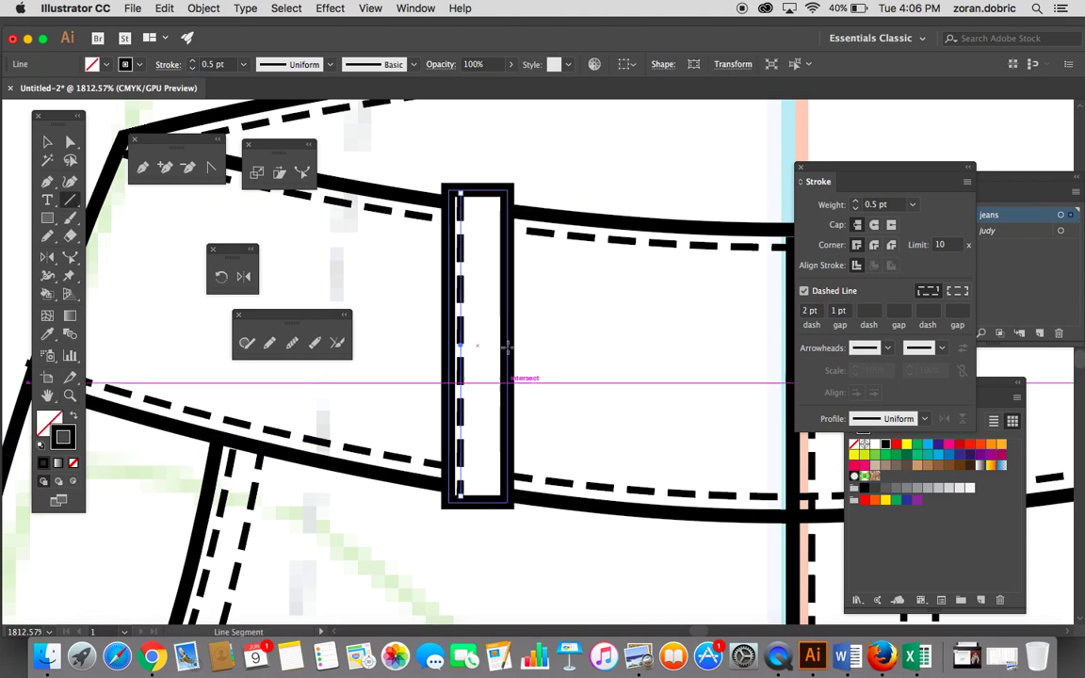
drag(492, 194, 492, 499)
Step: Nudge the belt loop's right dashed stitch line vertically into place
click(47, 141)
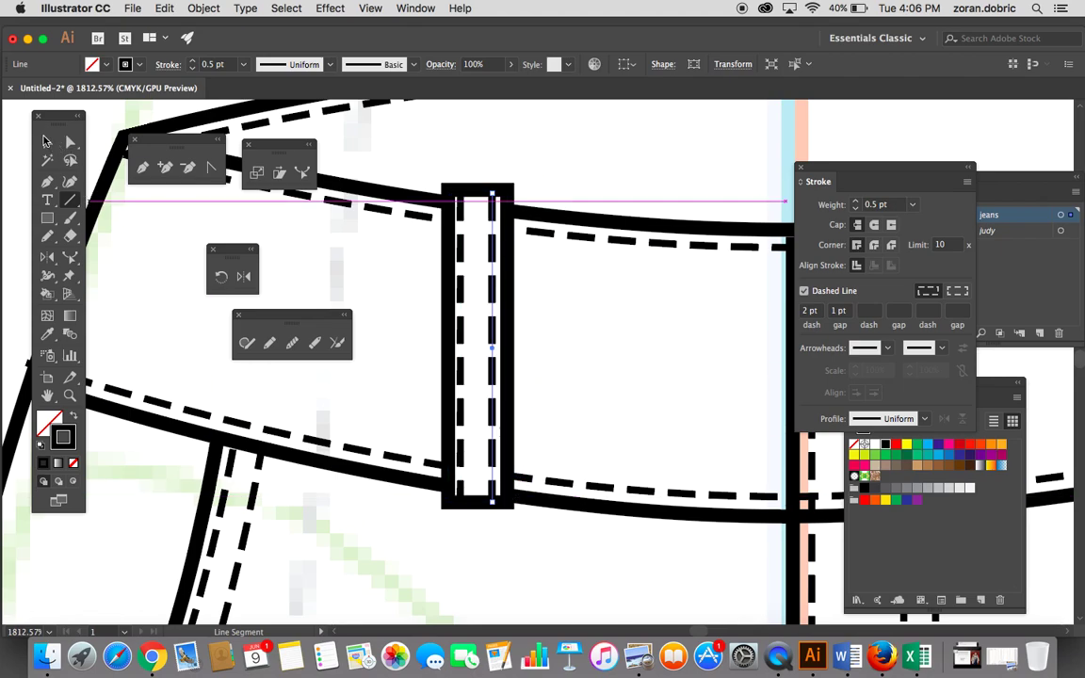
click(565, 325)
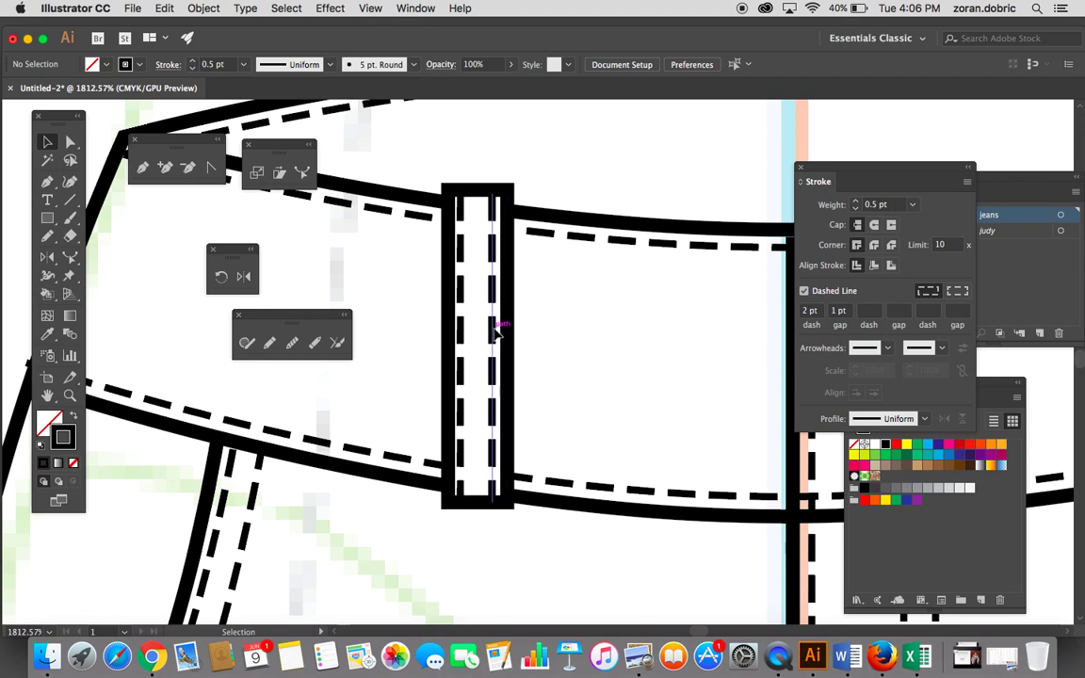
drag(496, 332, 496, 335)
click(555, 334)
Step: Group the belt loop rectangle with its two stitch lines and rotate the group slightly clockwise to follow the waistband
drag(415, 300, 554, 364)
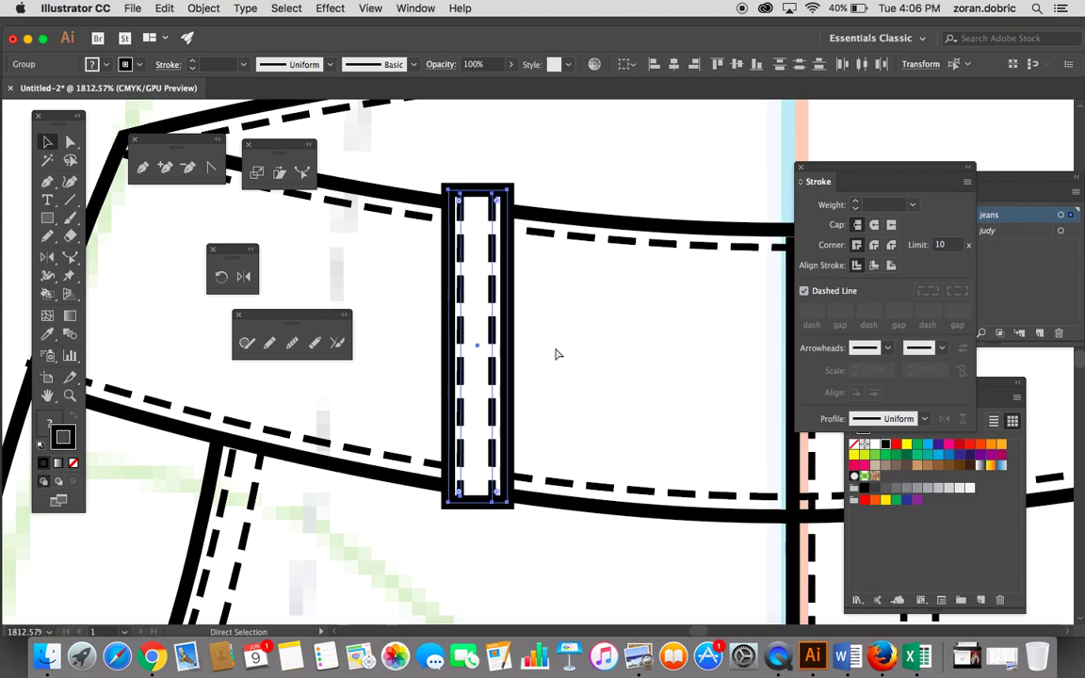
key(super+g)
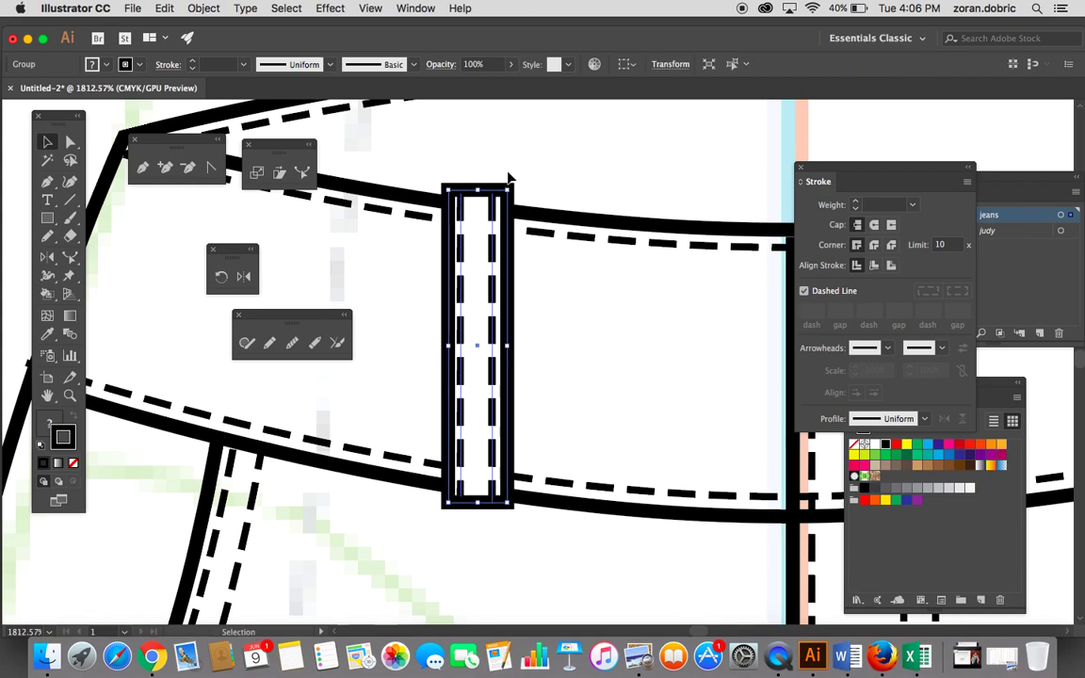
drag(510, 184, 522, 237)
key(super+minus)
key(super+minus)
key(super+minus)
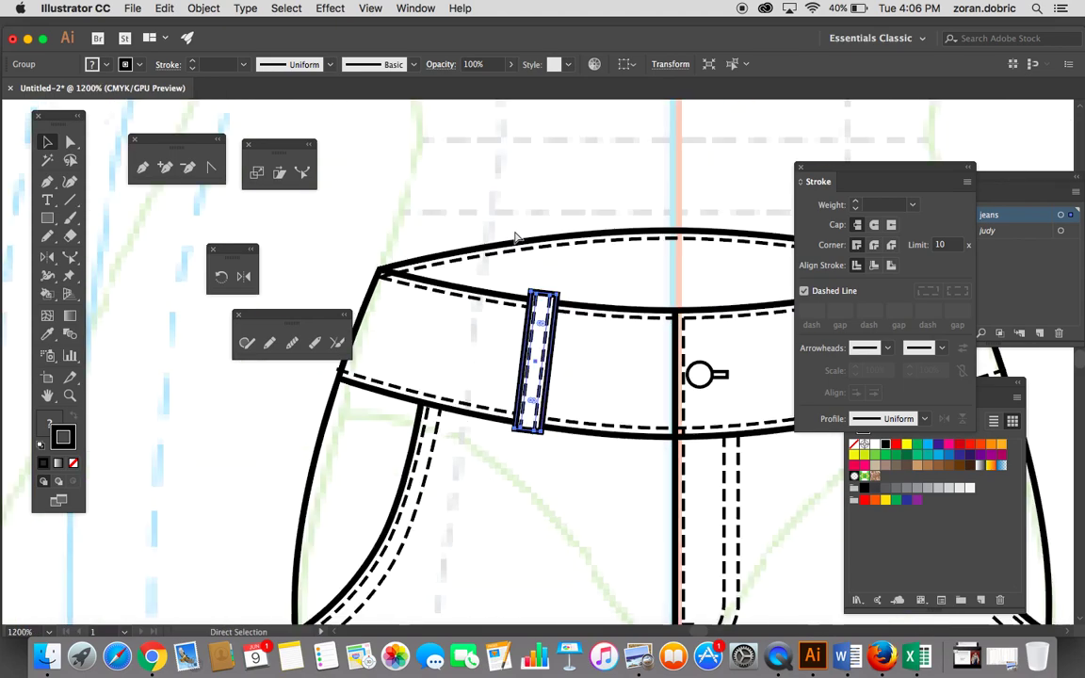
key(super+shift+a)
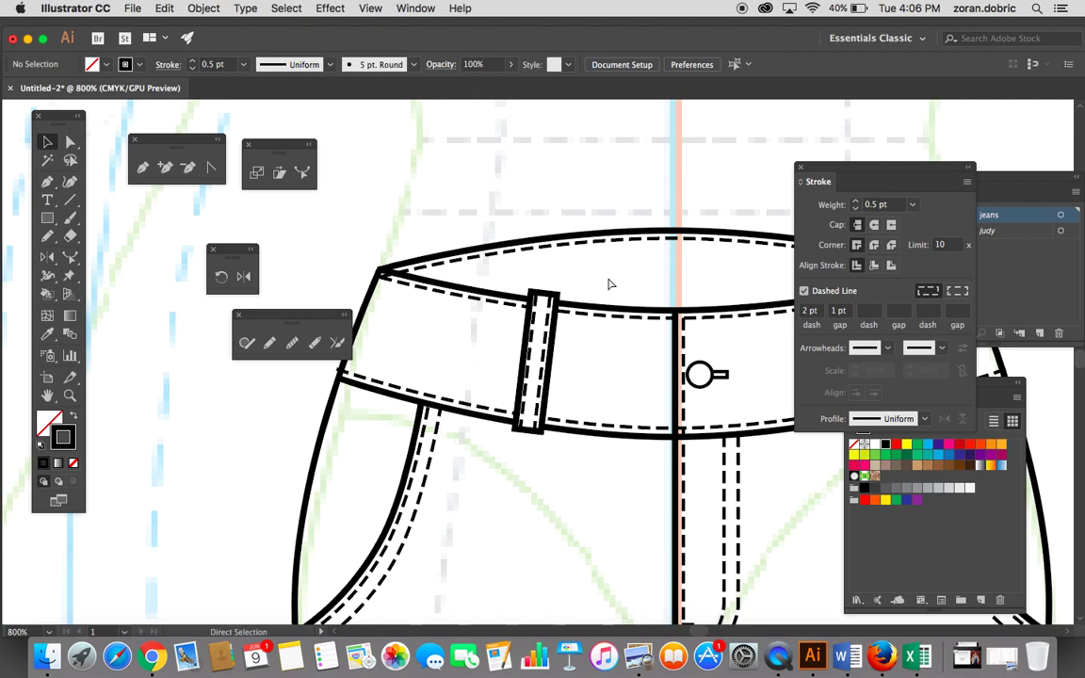
Step: Move the belt loop group sideways along the waistband, farther from the center front
key(super+minus)
scroll(609, 283, down, 5)
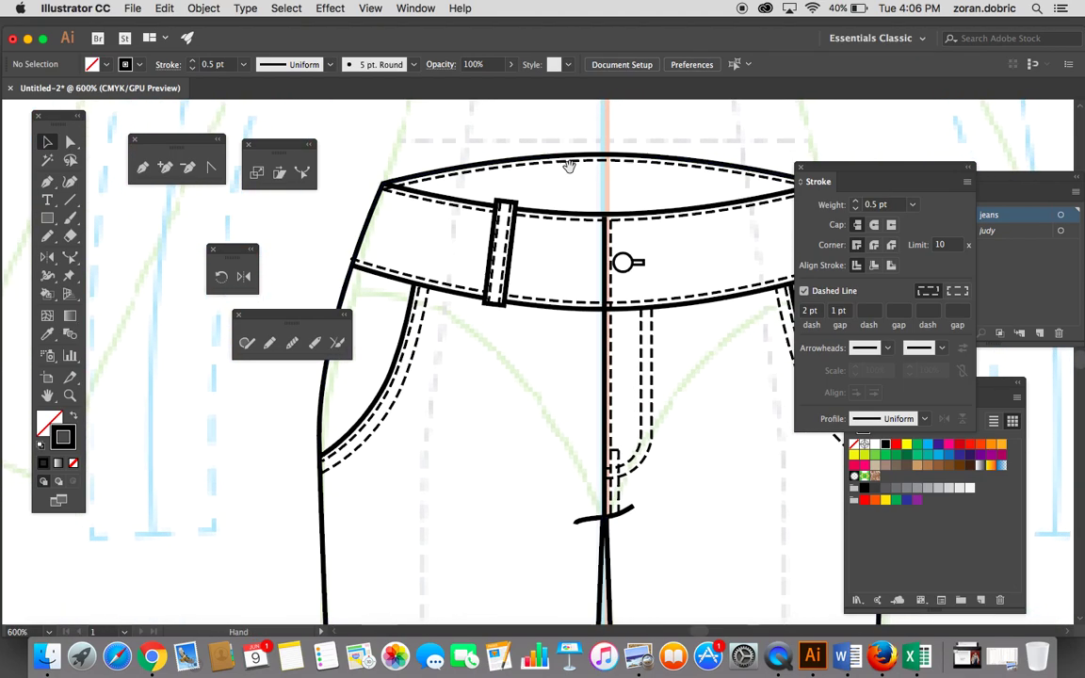
drag(509, 241, 482, 241)
key(super+shift+a)
Step: Reflect a copy of the belt loop group across the vertical axis at the center front onto the waistband's other side
key(super+minus)
key(super+minus)
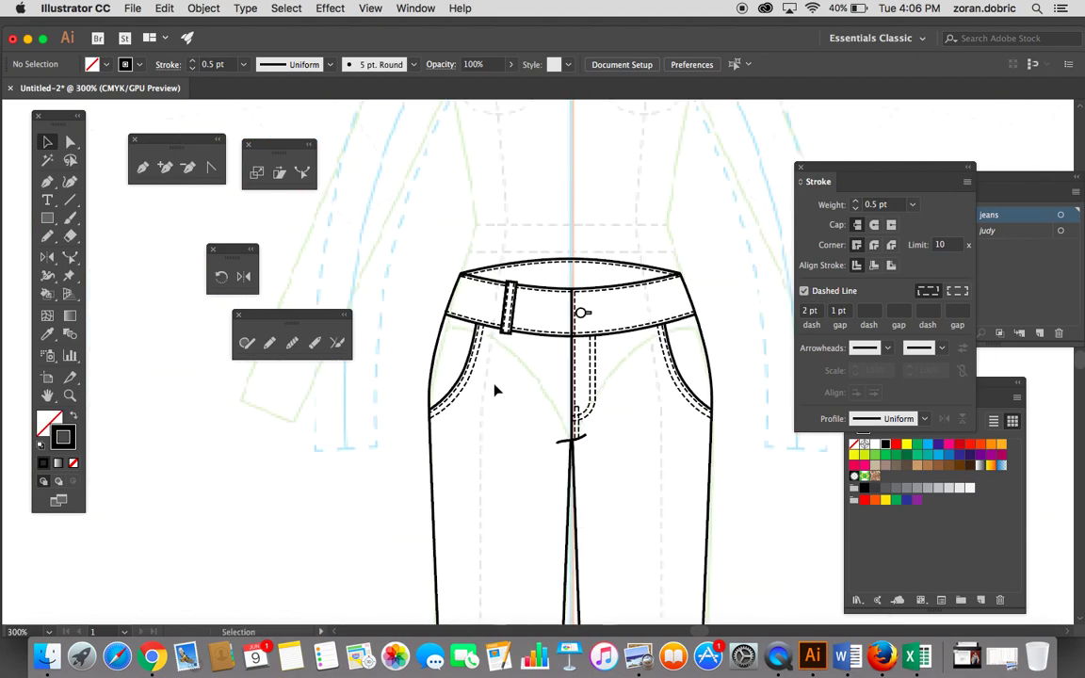
drag(497, 390, 467, 294)
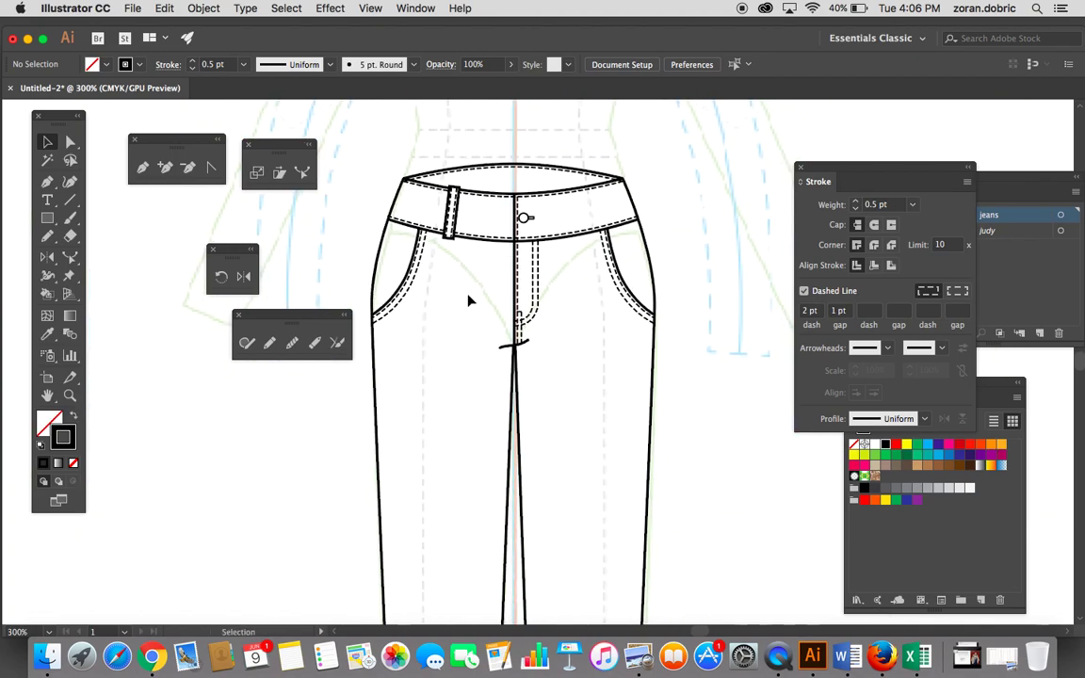
click(458, 206)
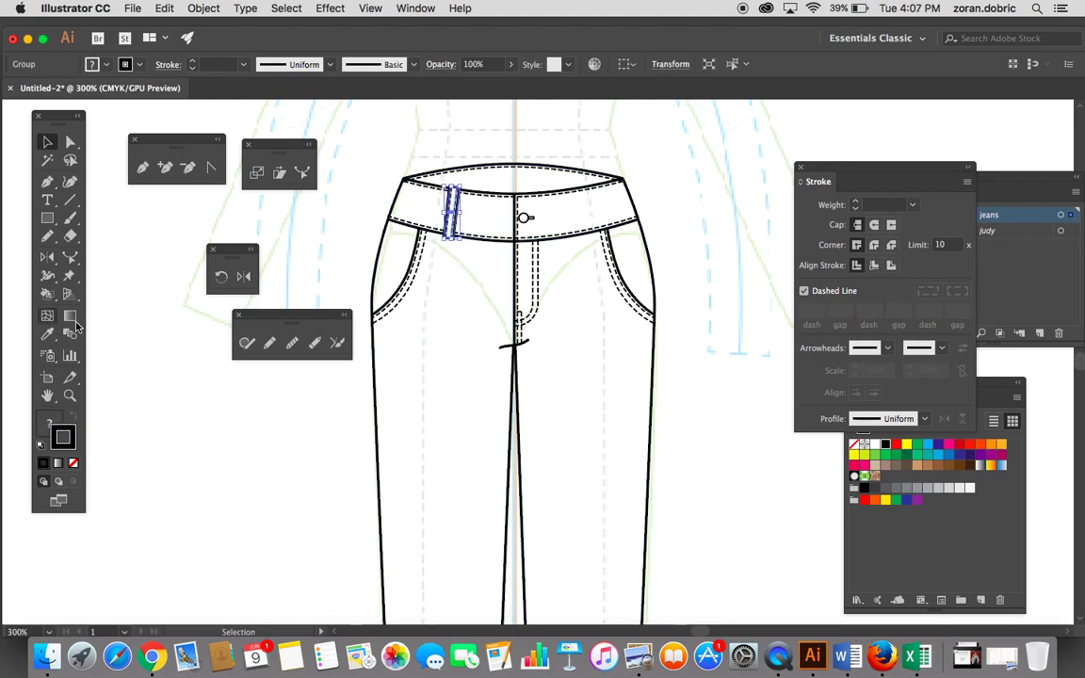
click(243, 276)
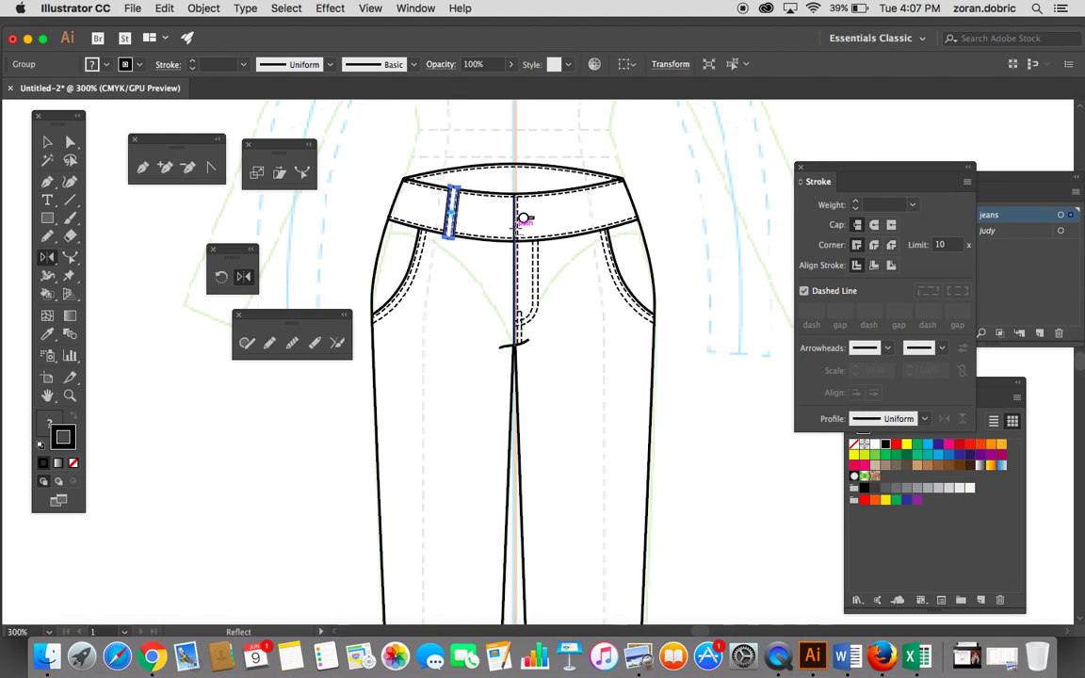
alt+click(523, 220)
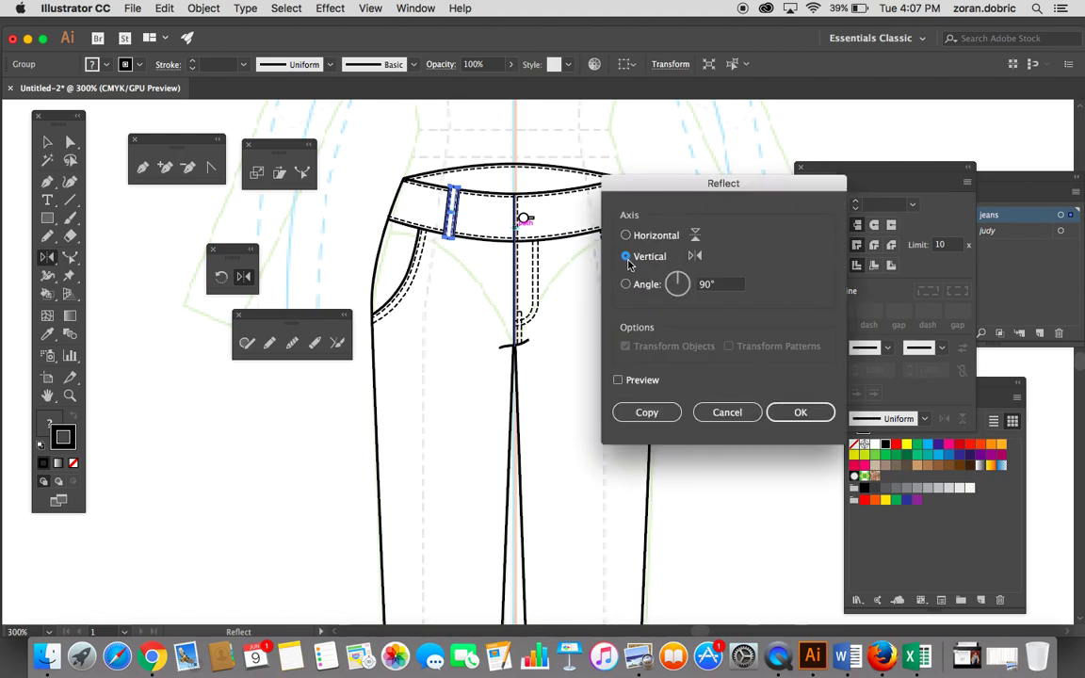
click(647, 412)
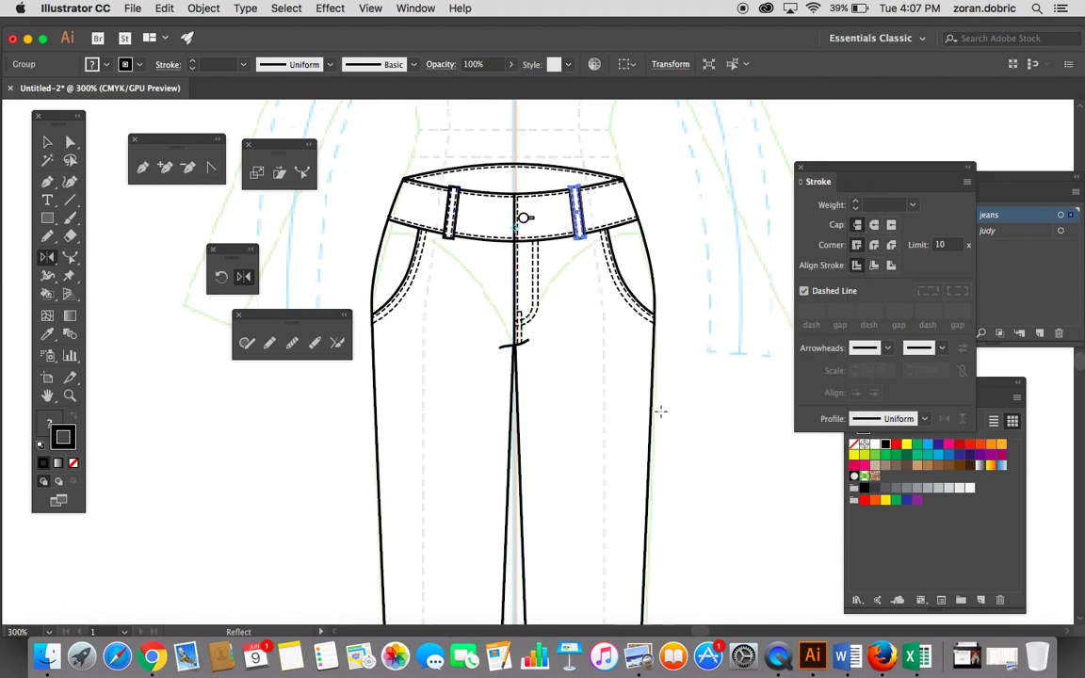
click(47, 142)
click(393, 132)
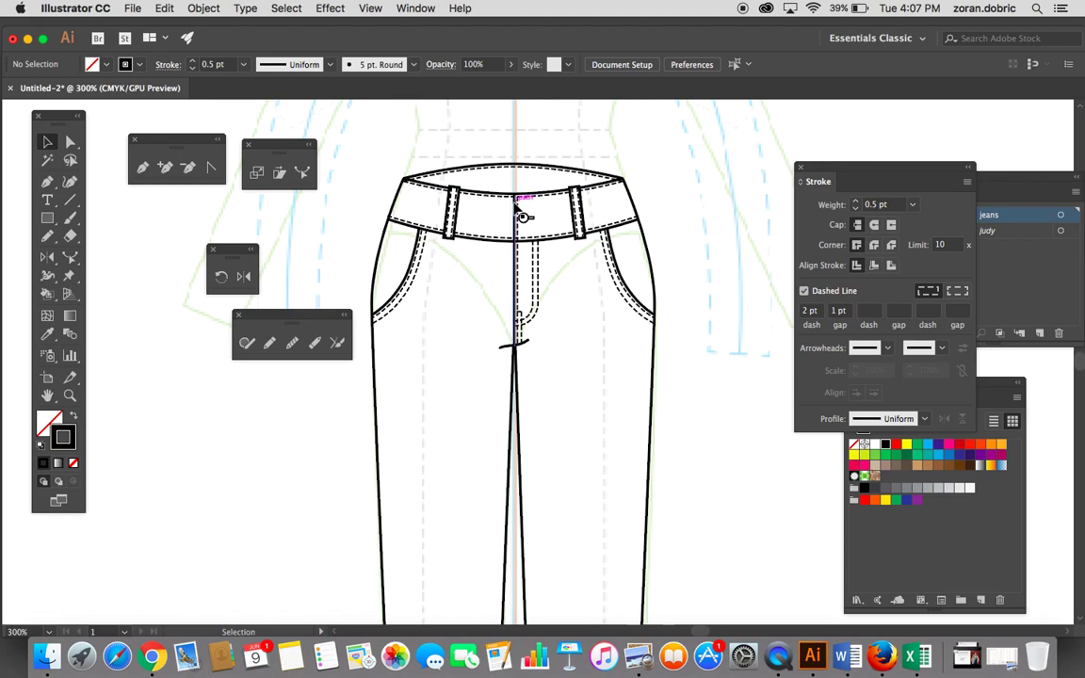
Step: Start a 0.5 pt dashed stitch line with the Pen tool just below the crotch curve, beside the left leg's inseam
scroll(523, 217, down, 5)
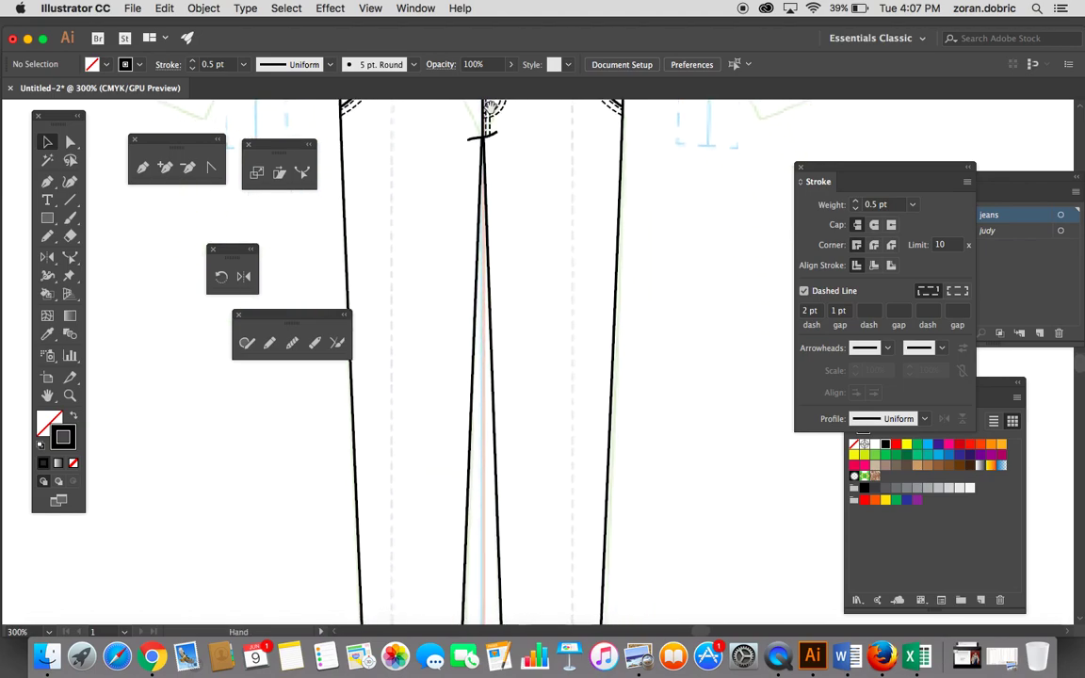
scroll(507, 441, right, 2)
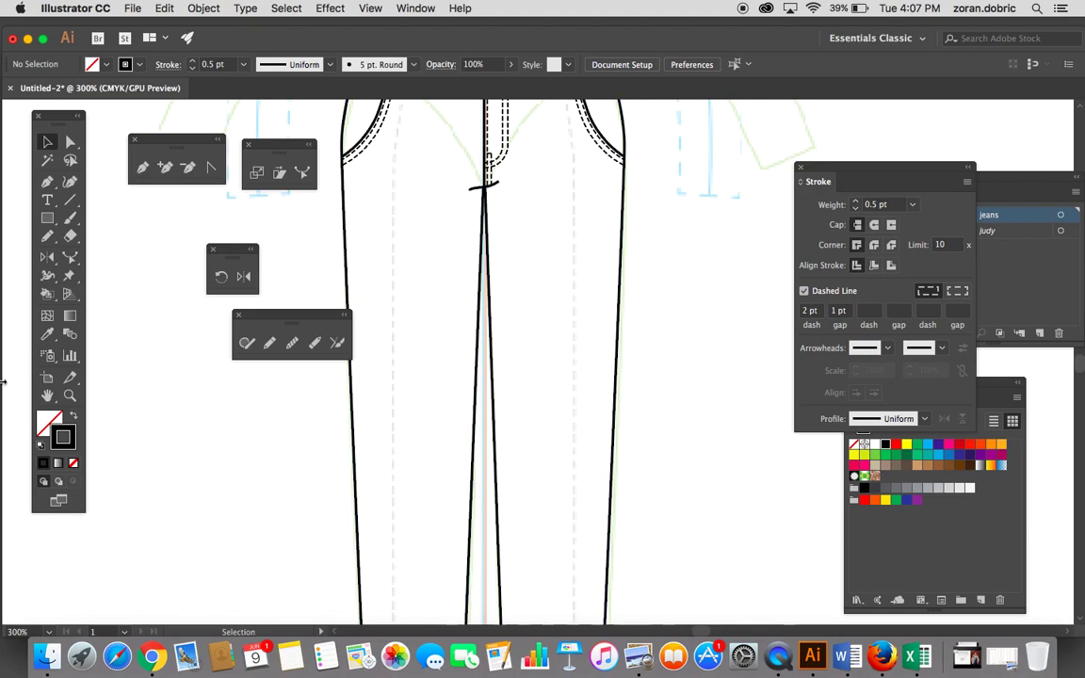
click(70, 396)
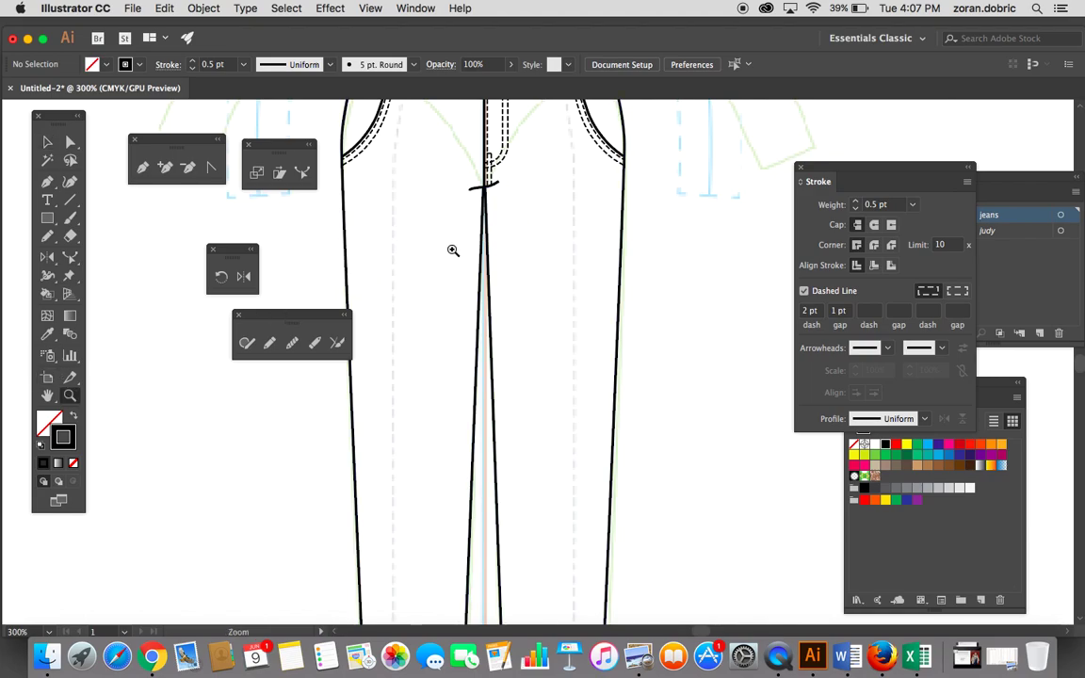
click(496, 218)
click(523, 348)
click(529, 358)
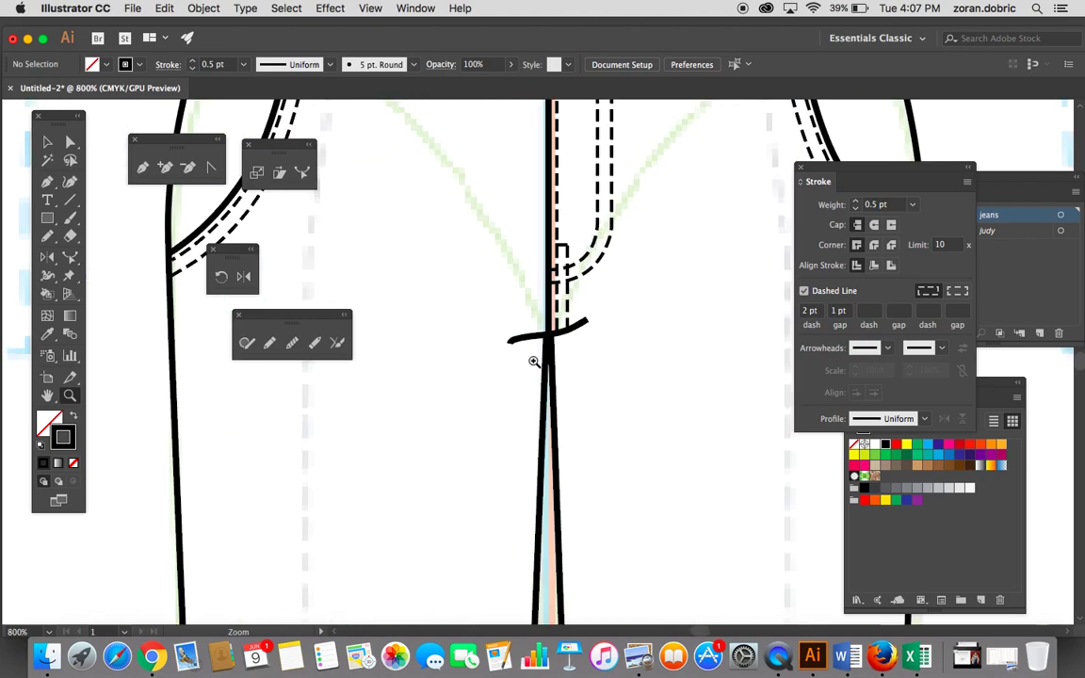
click(542, 360)
click(527, 358)
click(550, 336)
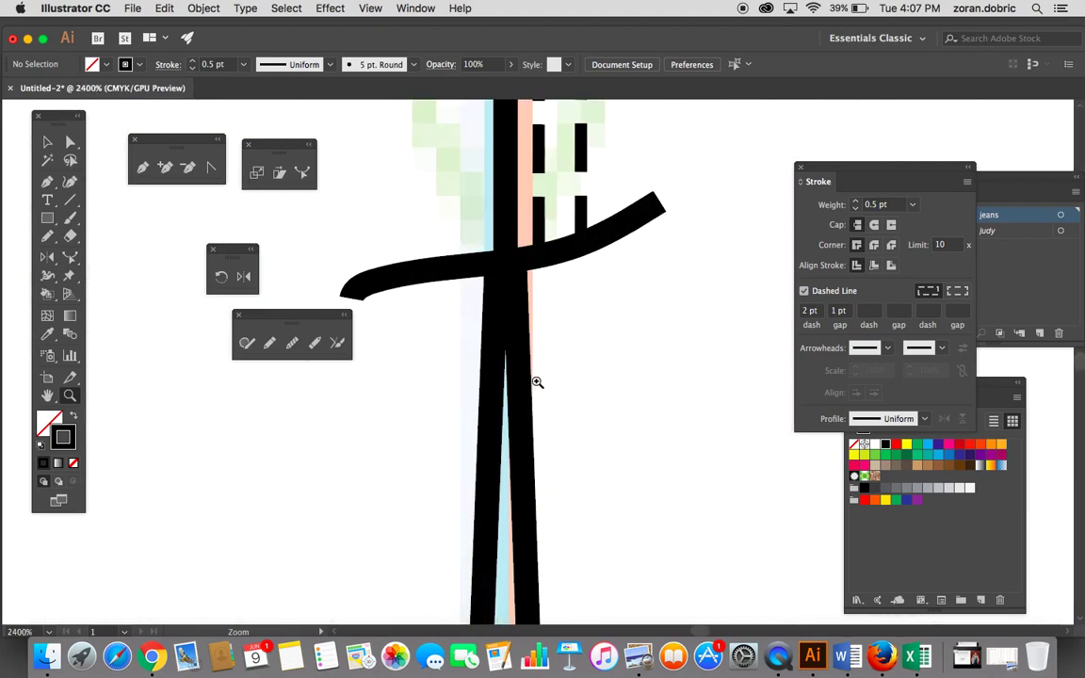
click(537, 377)
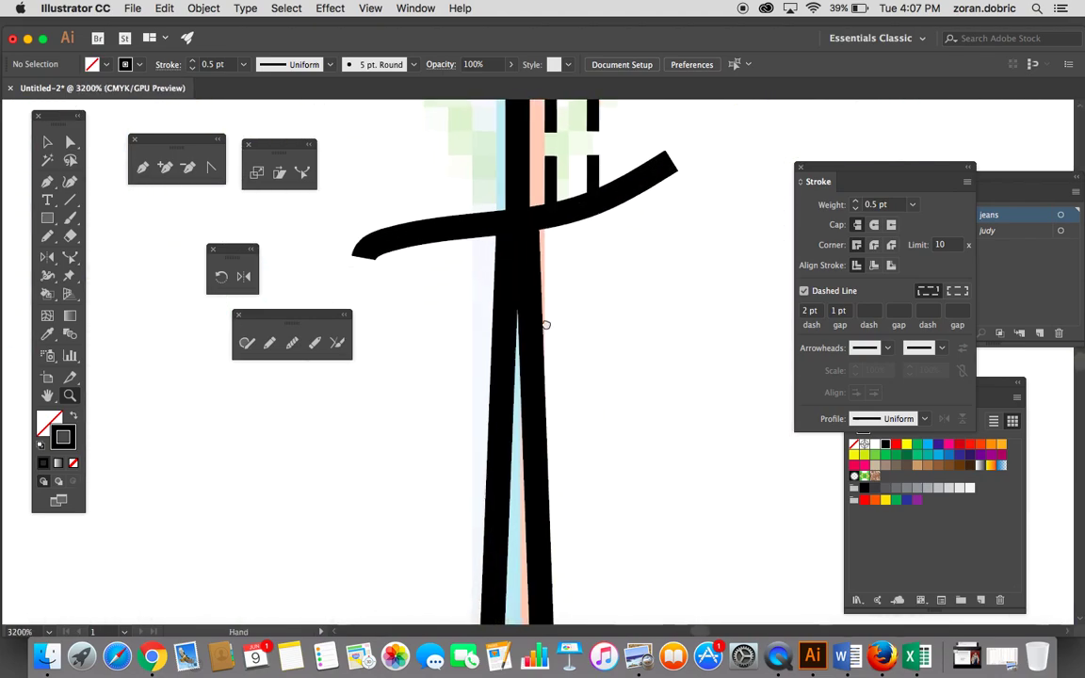
click(47, 181)
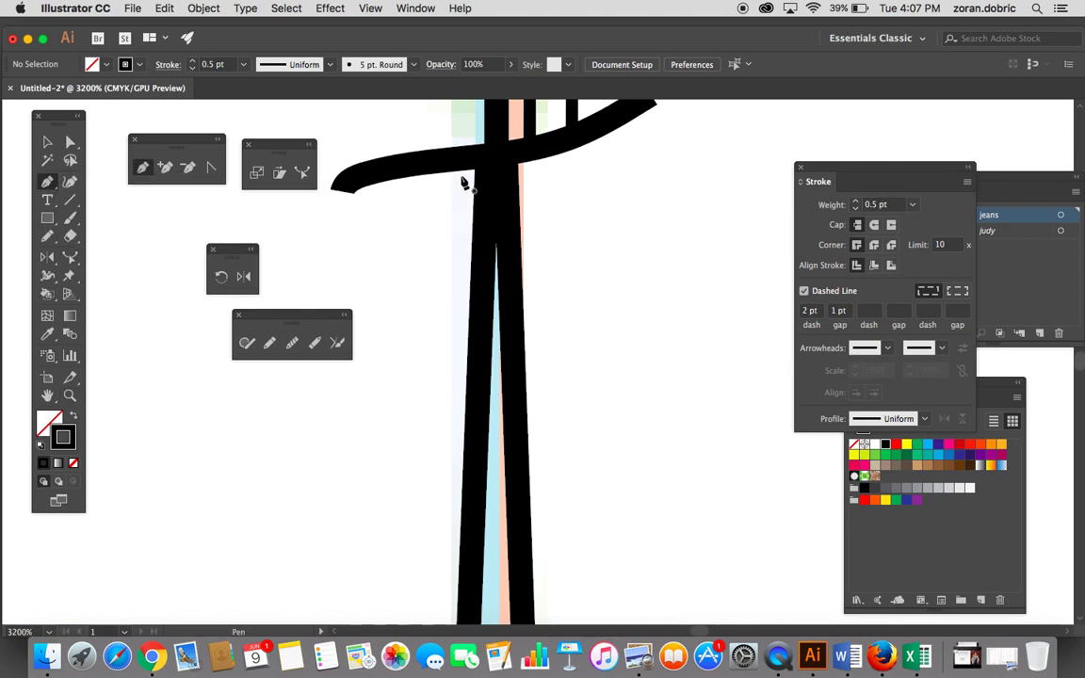
drag(458, 176, 436, 310)
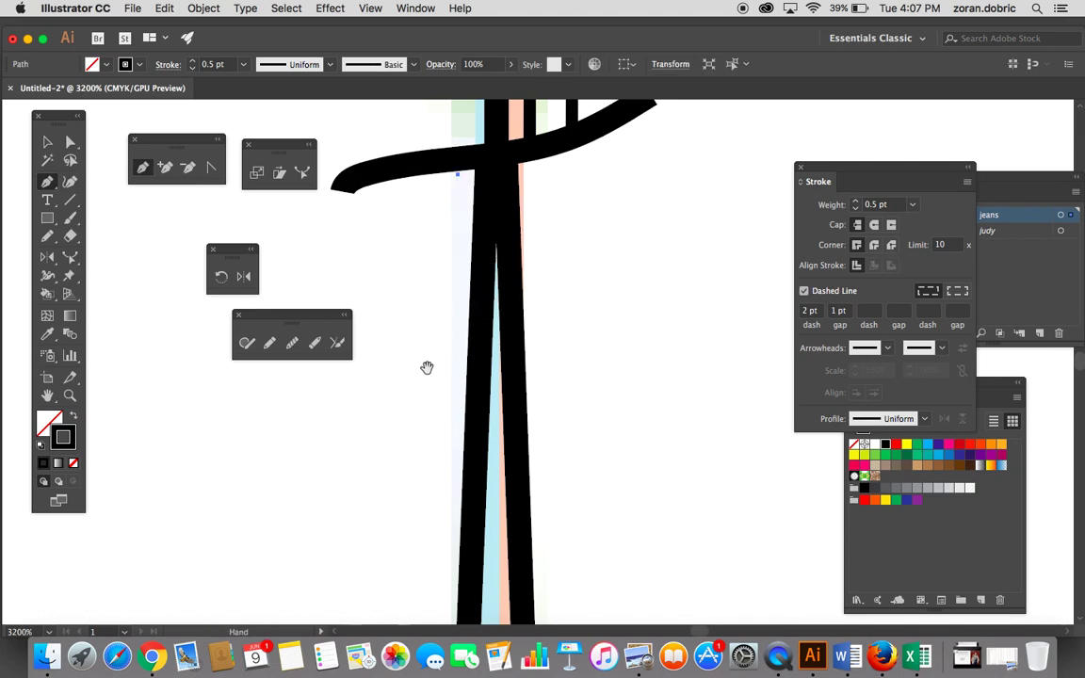
Step: Finish the dashed stitch line parallel to the left leg's inseam, ending it at the hem's inner corner
scroll(429, 365, down, 15)
scroll(458, 288, left, 3)
scroll(484, 344, down, 5)
scroll(475, 445, left, 3)
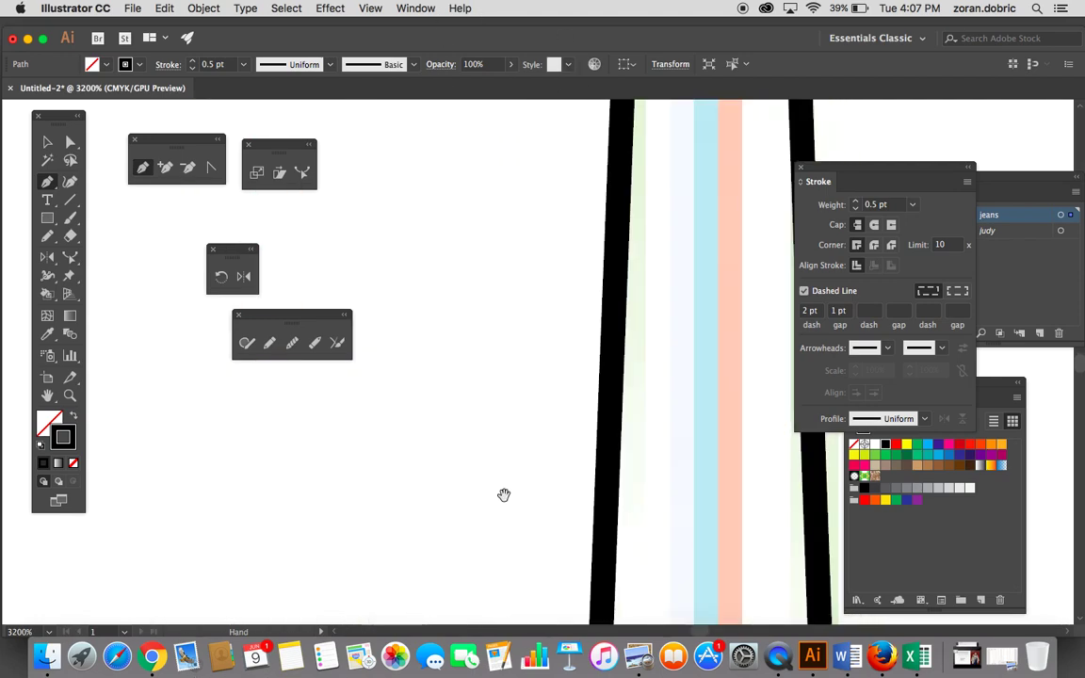
scroll(501, 301, down, 5)
scroll(464, 512, left, 5)
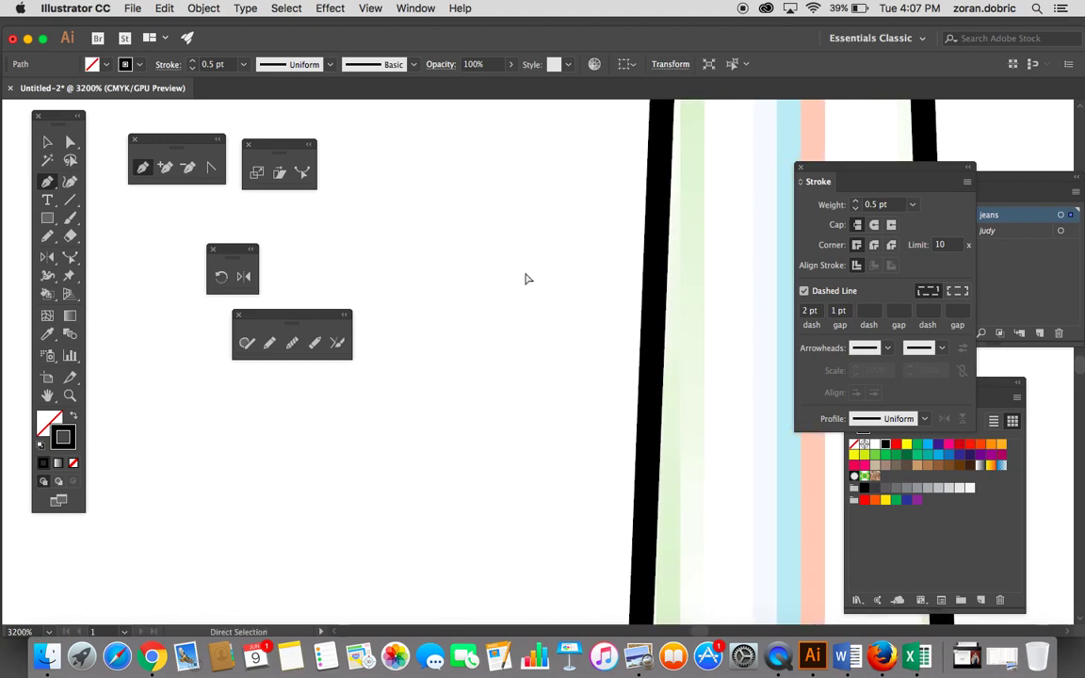
scroll(527, 278, down, 4)
scroll(528, 279, down, 2)
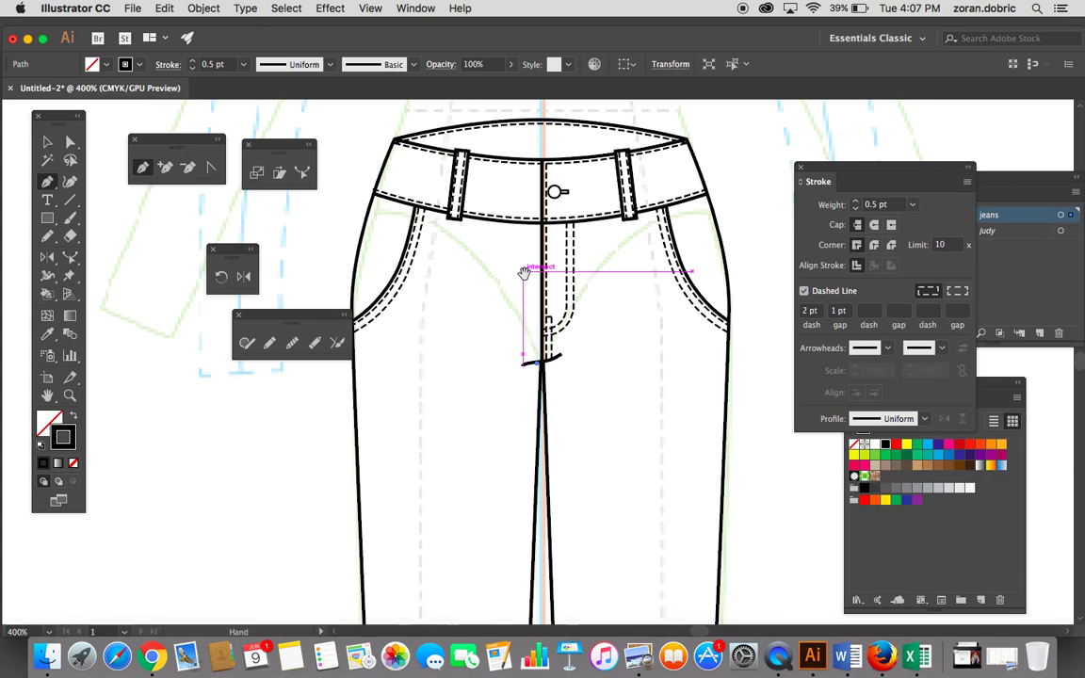
scroll(452, 405, down, 5)
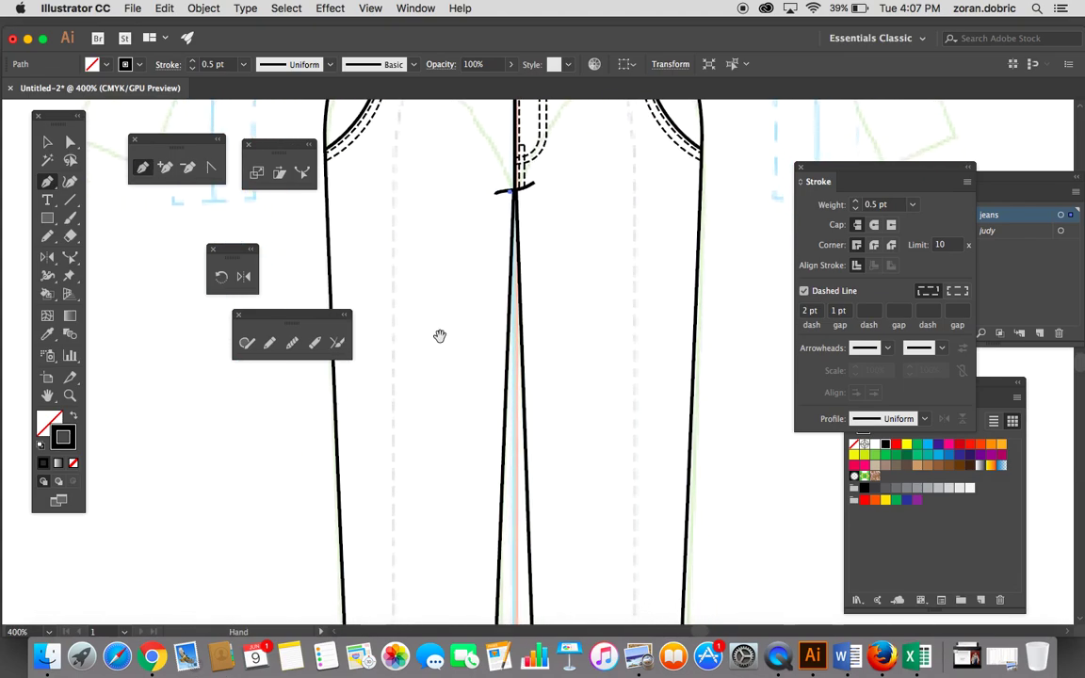
scroll(458, 361, down, 5)
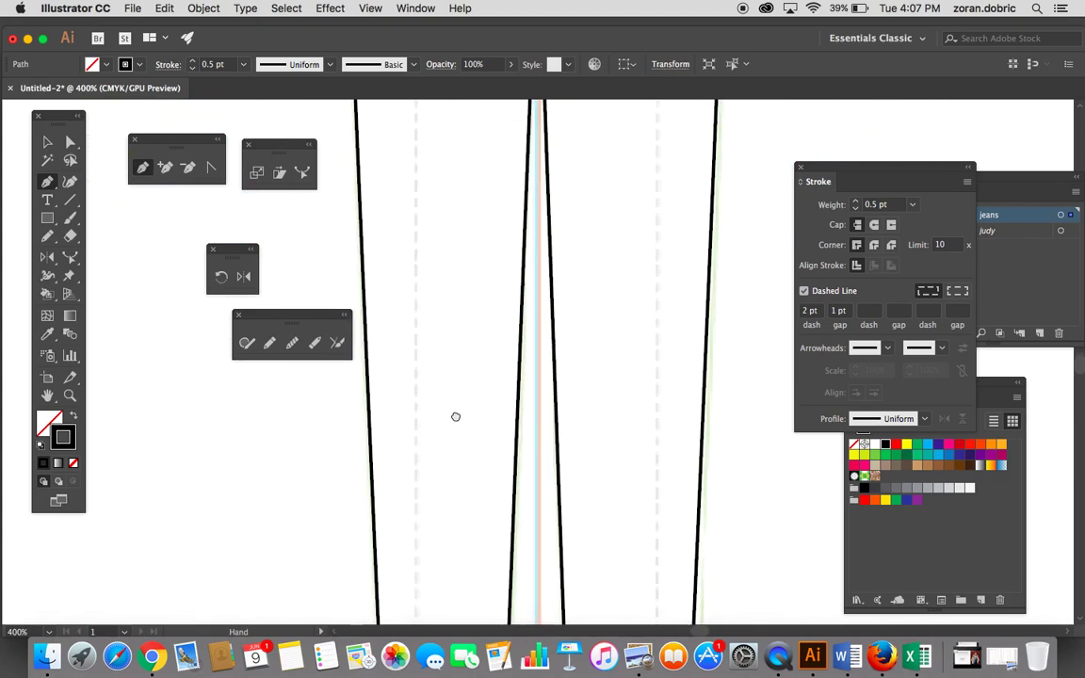
scroll(433, 212, down, 3)
drag(426, 381, 402, 283)
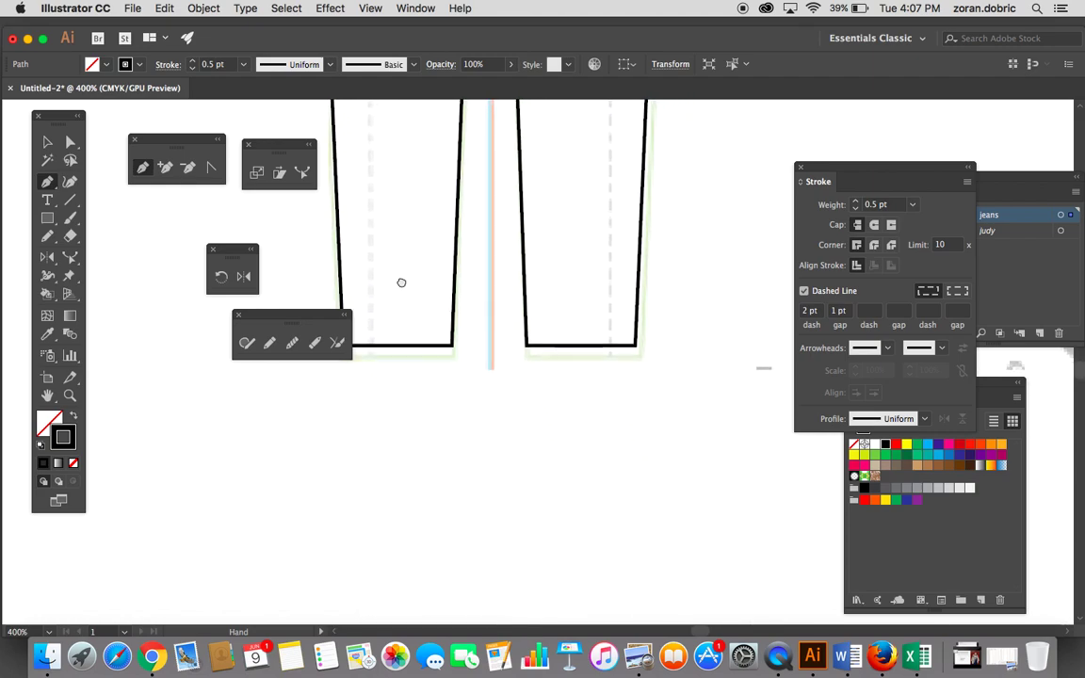
mouse_move(417, 330)
mouse_down()
mouse_move(433, 281)
mouse_move(431, 330)
mouse_up()
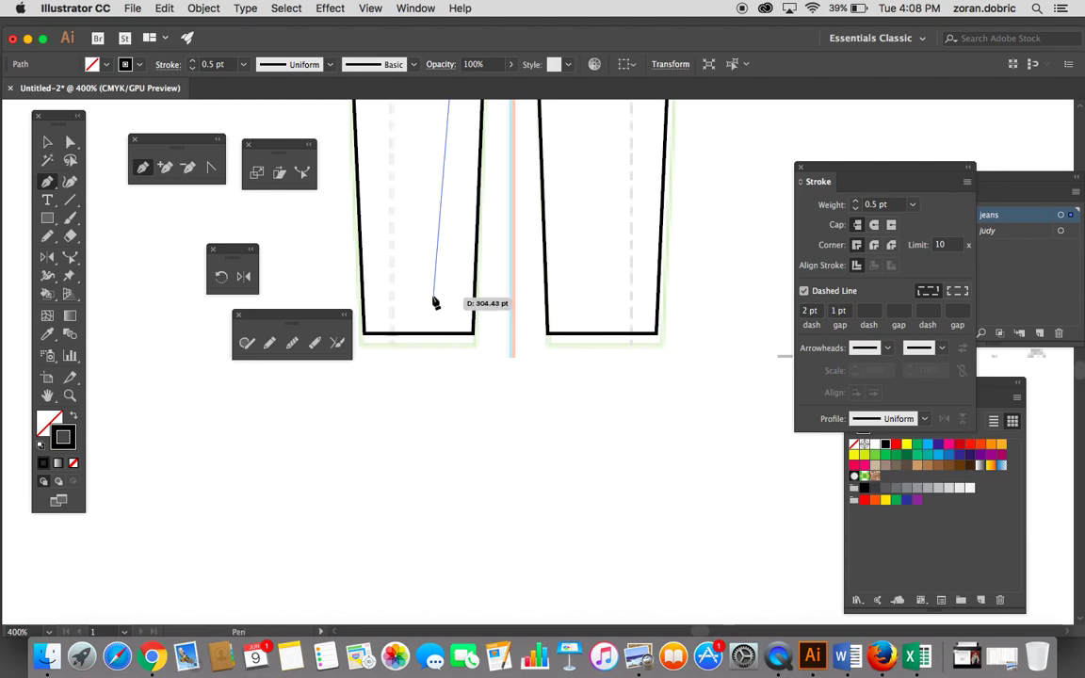
click(471, 335)
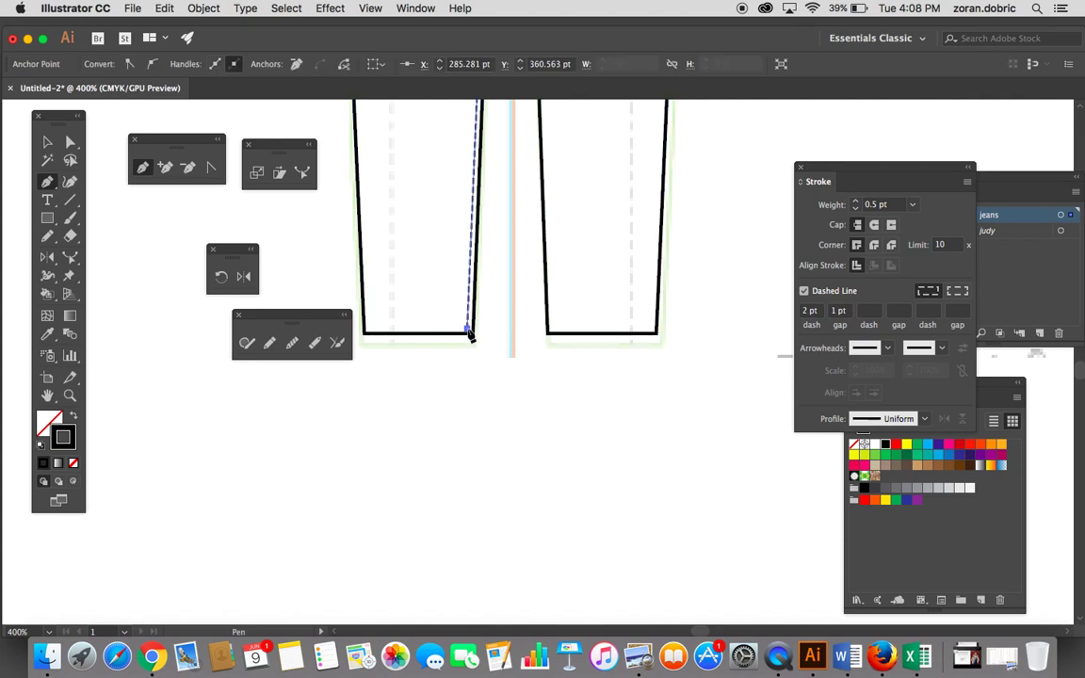
super+click(471, 405)
Step: Adjust the lower end anchor of the left inseam stitch line so that it meets the hem
drag(511, 315, 495, 674)
drag(512, 208, 463, 259)
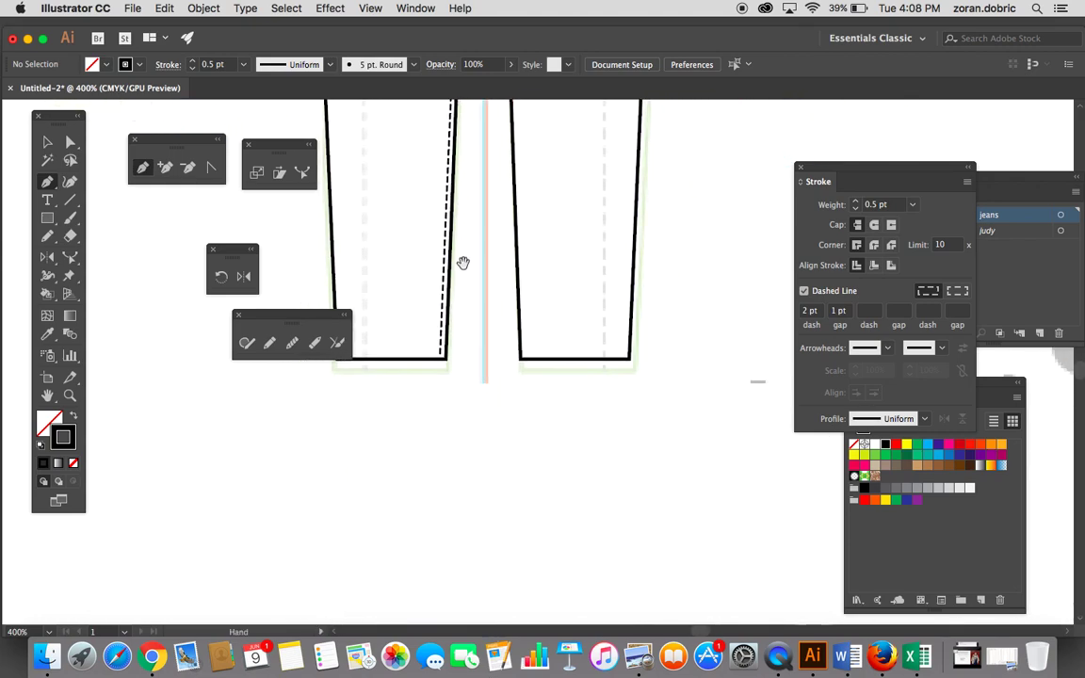
click(70, 396)
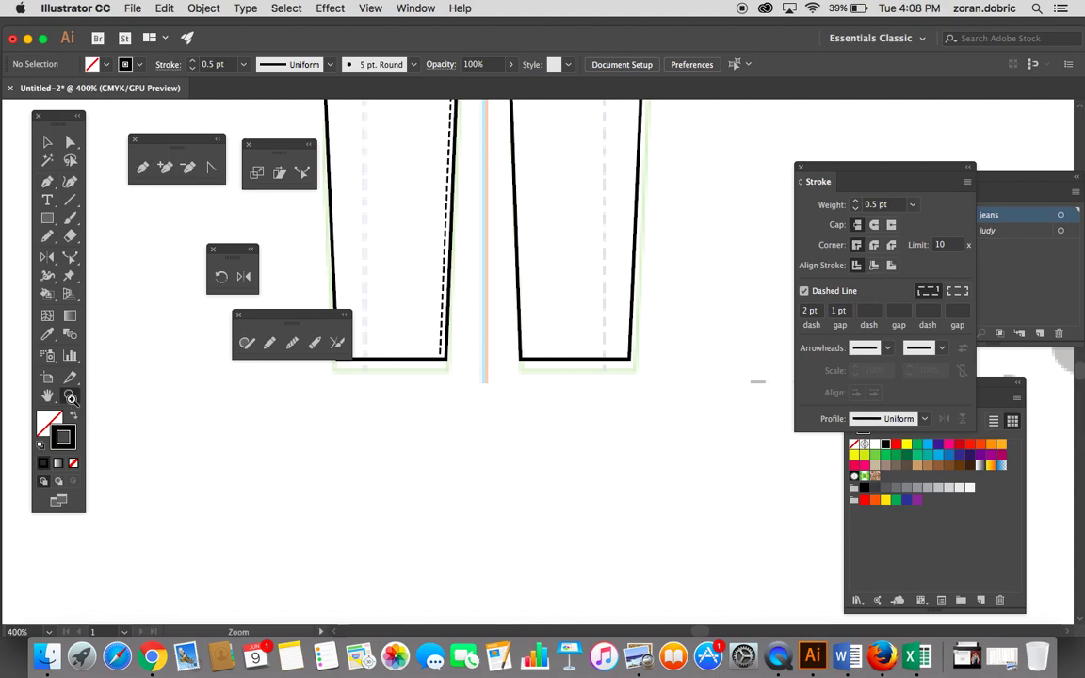
click(457, 362)
click(577, 369)
click(492, 370)
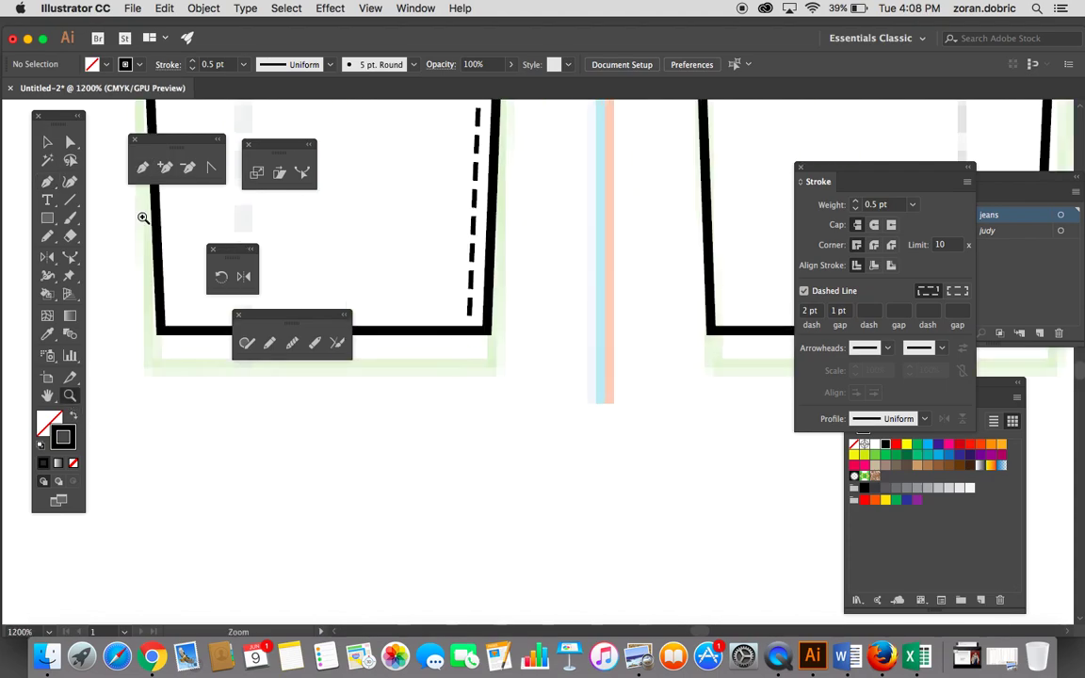
click(72, 145)
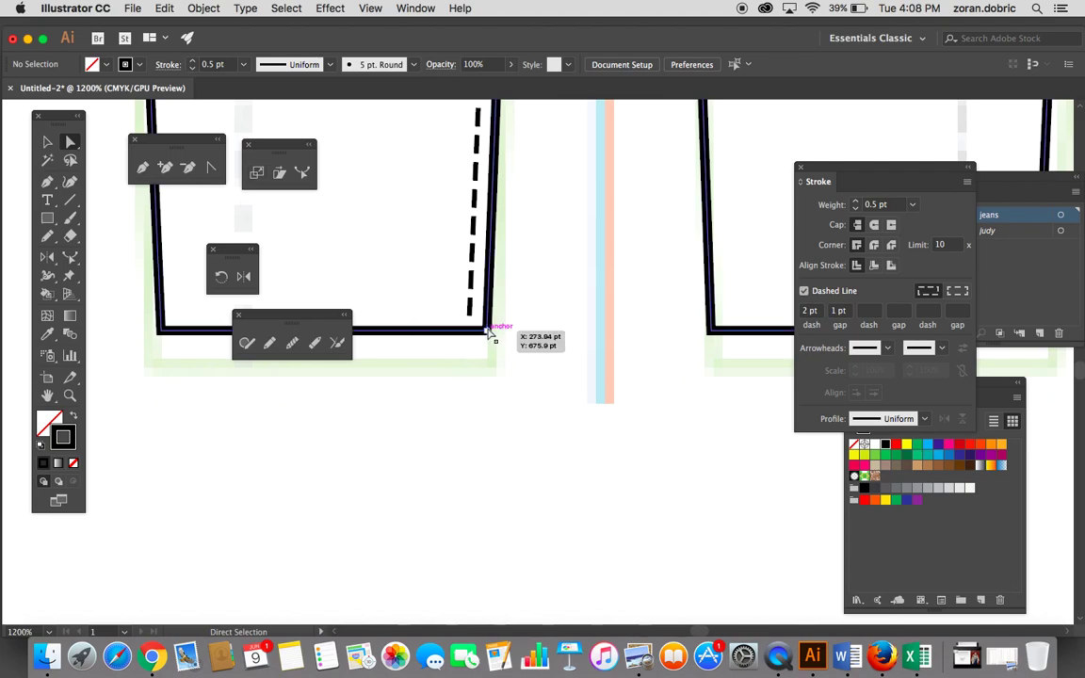
mouse_move(468, 322)
mouse_down()
mouse_move(477, 329)
mouse_move(390, 484)
mouse_up()
Step: Start a 0.5 pt dashed stitch line with the Pen tool just below the crotch curve, beside the right leg's inseam
key(super+minus)
key(super+minus)
key(super+minus)
key(super+minus)
key(super+minus)
key(super+minus)
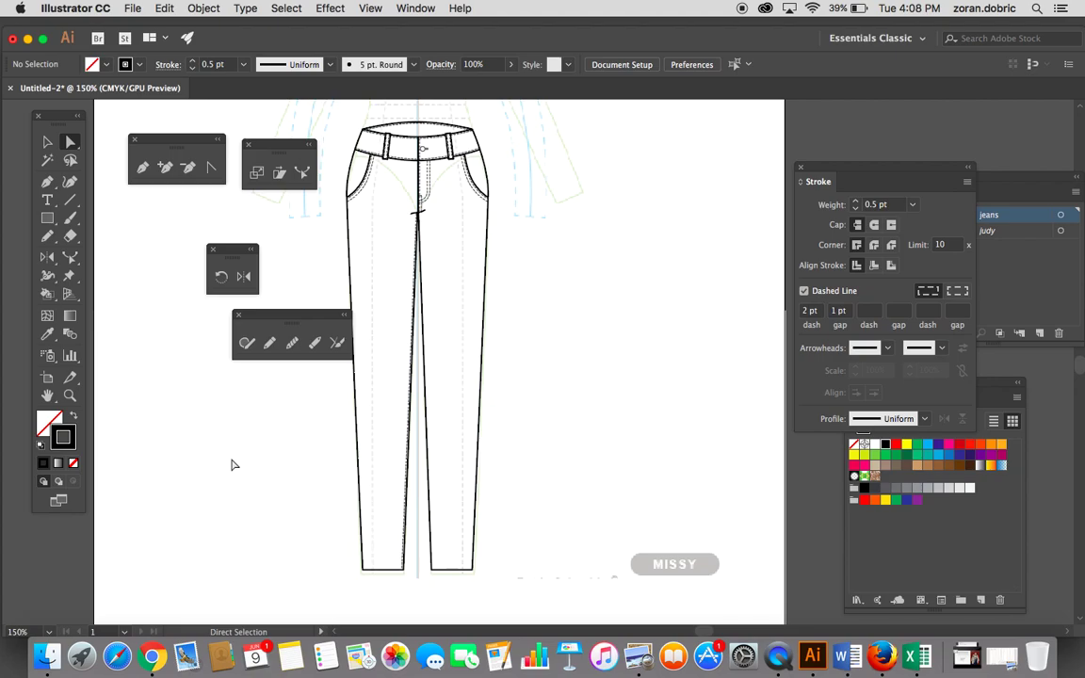
click(69, 396)
drag(528, 329, 538, 354)
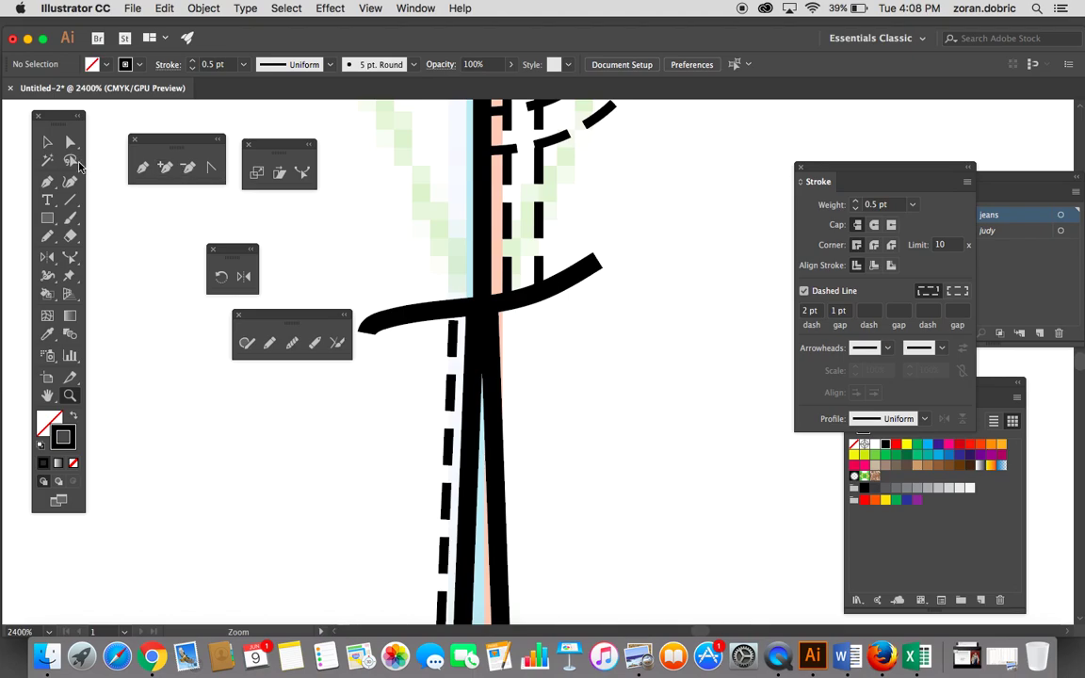
click(47, 181)
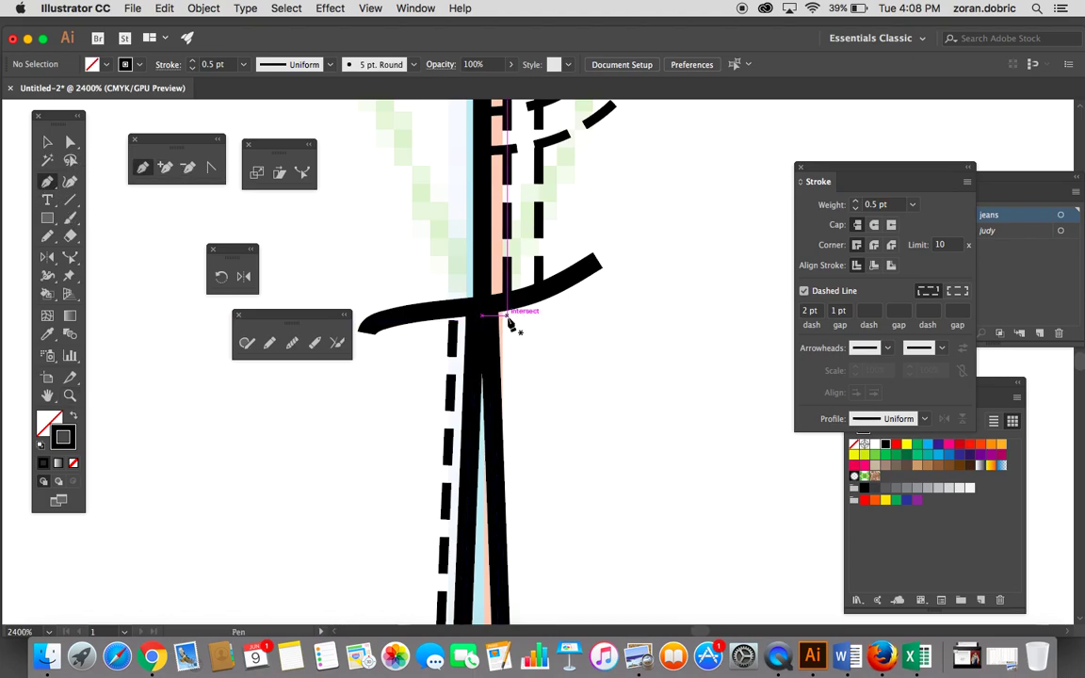
drag(508, 316, 532, 339)
Step: Finish the dashed stitch line along the right leg's inseam, ending it at the hem's inner corner, and deselect it
scroll(532, 339, down, 10)
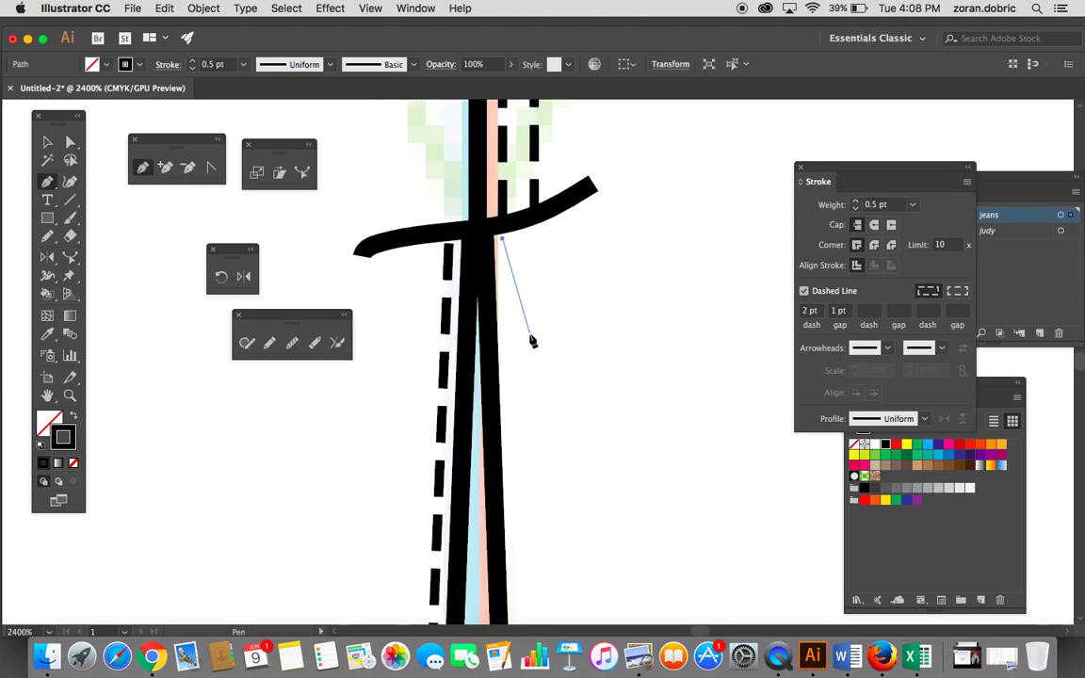
scroll(532, 341, down, 8)
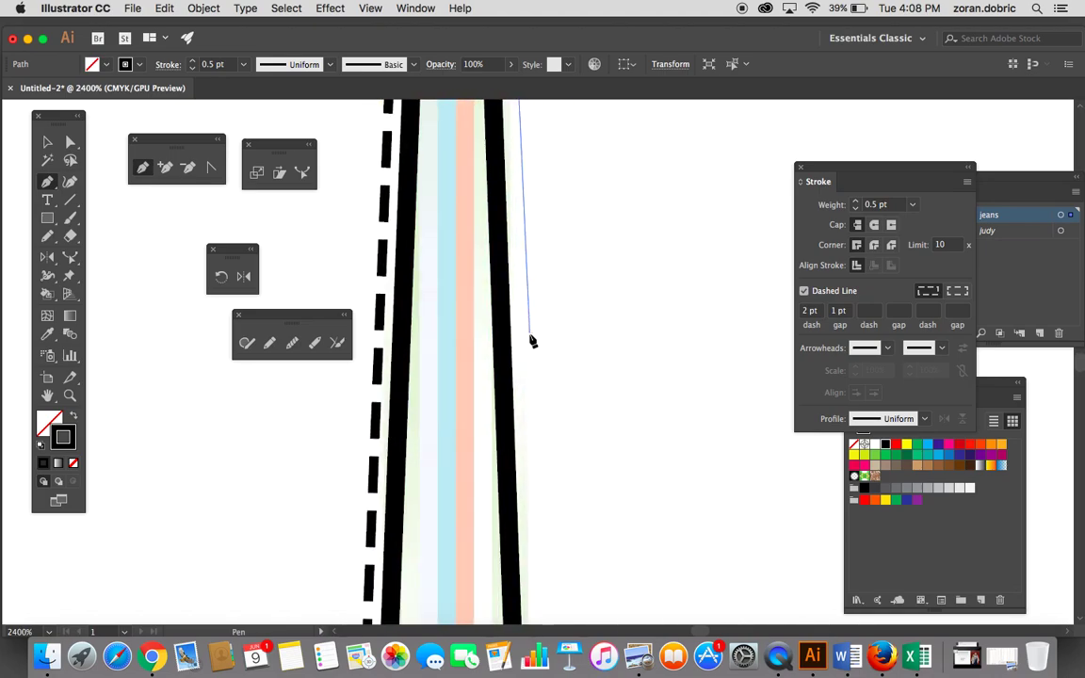
scroll(533, 341, down, 8)
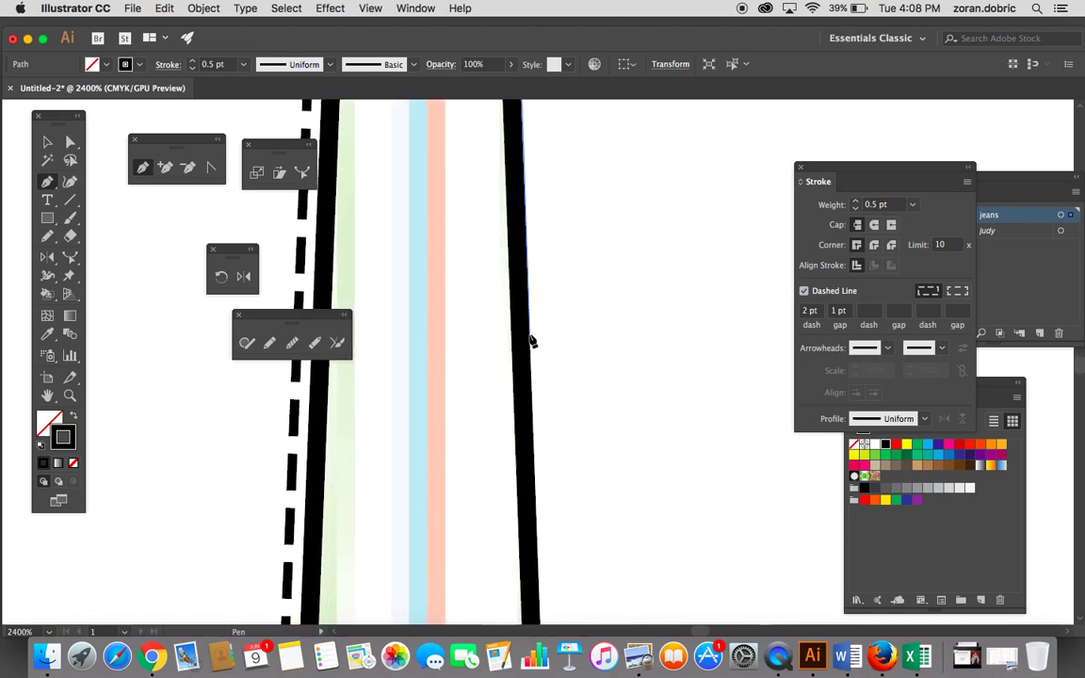
scroll(533, 341, down, 8)
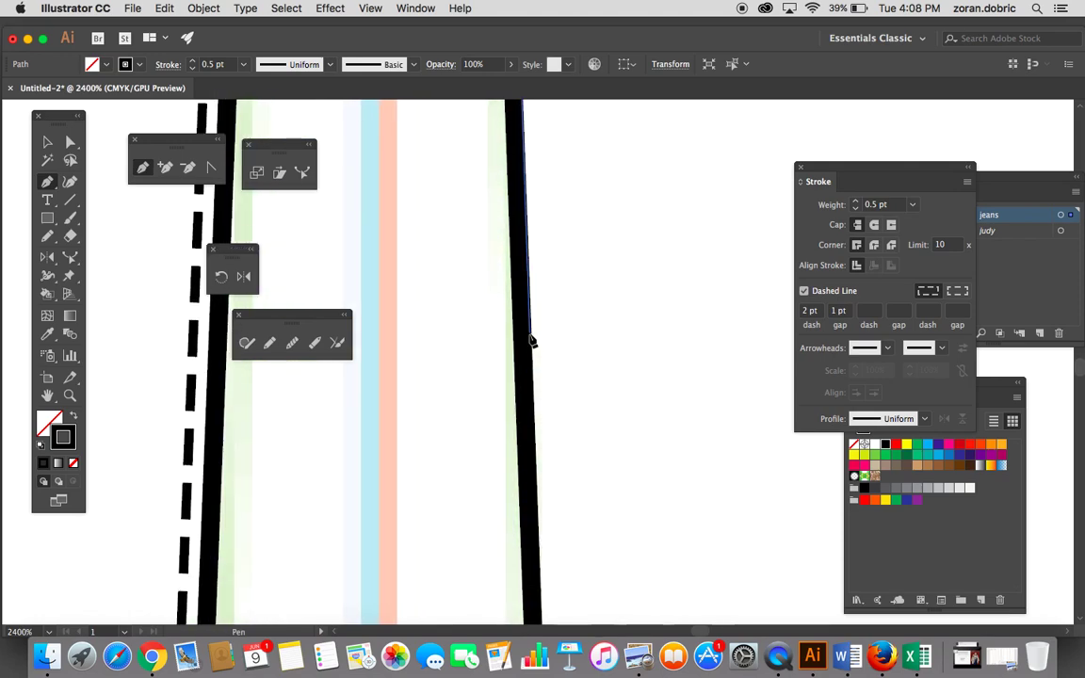
scroll(532, 341, down, 10)
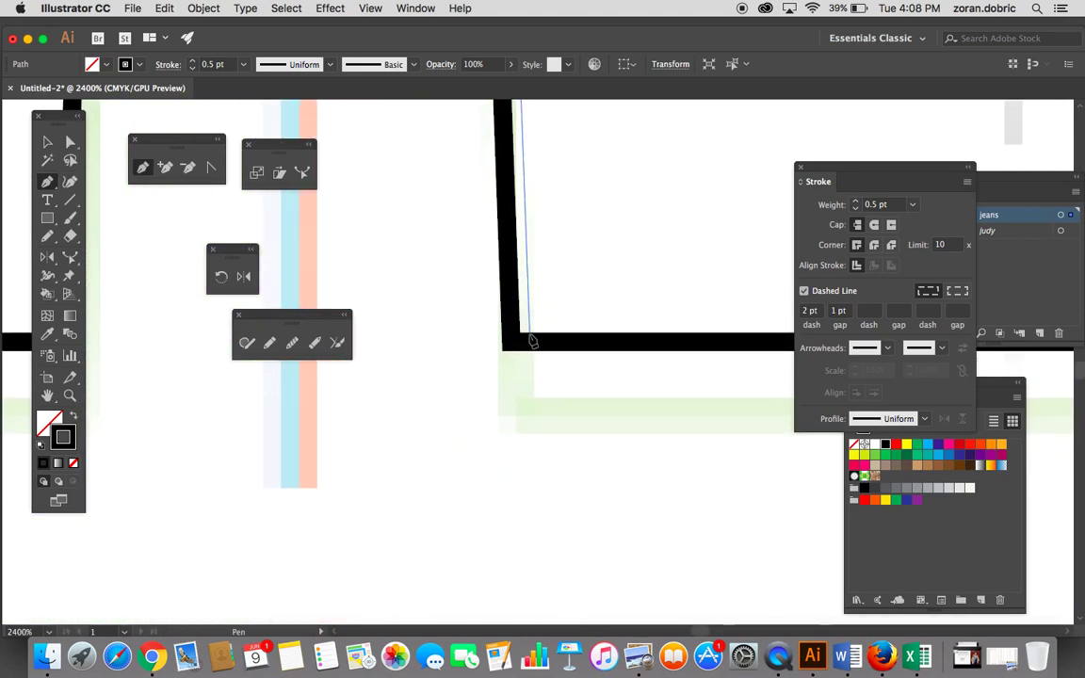
mouse_move(532, 341)
mouse_down()
mouse_move(533, 301)
mouse_move(529, 330)
mouse_up()
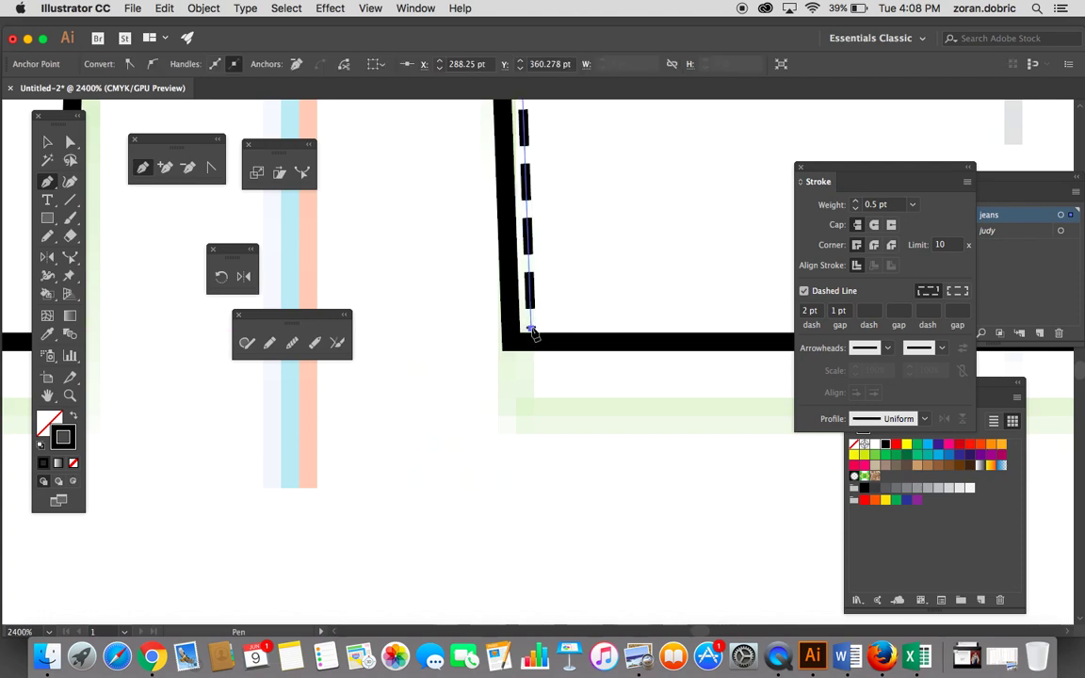
super+click(529, 400)
Step: Select all parts of the jeans front drawing, from waistband to hems, and group them
key(super+minus)
key(super+minus)
key(super+minus)
key(super+minus)
key(super+minus)
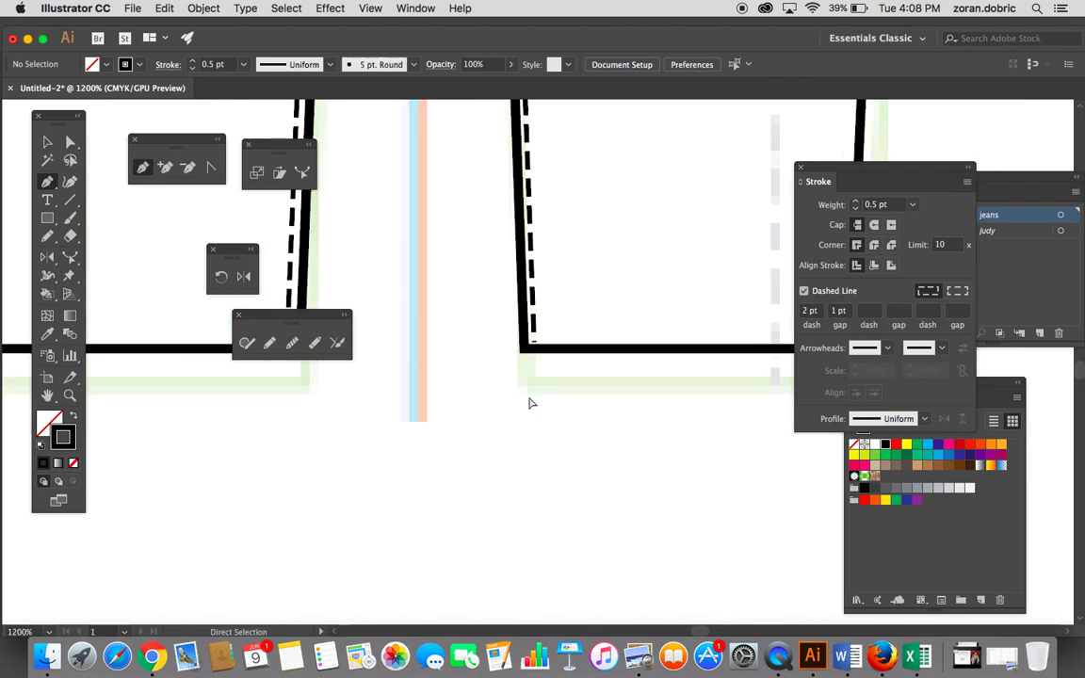
key(super+minus)
key(super+minus)
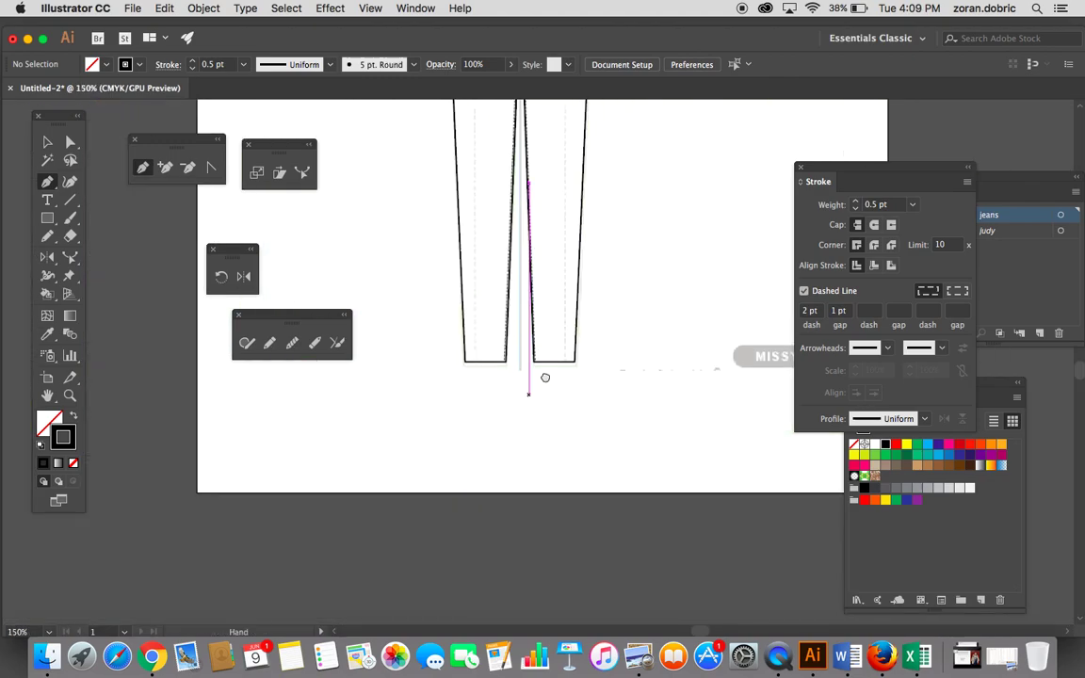
key(super+minus)
drag(410, 376, 460, 387)
key(v)
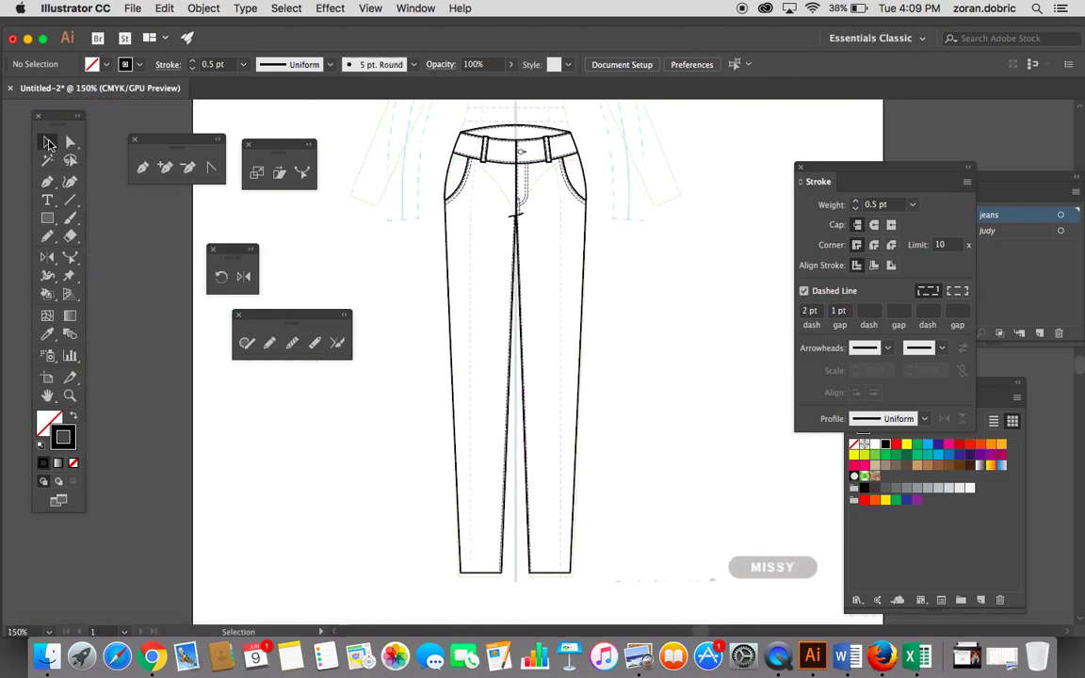
mouse_move(443, 139)
mouse_down()
mouse_move(673, 472)
mouse_move(656, 601)
mouse_up()
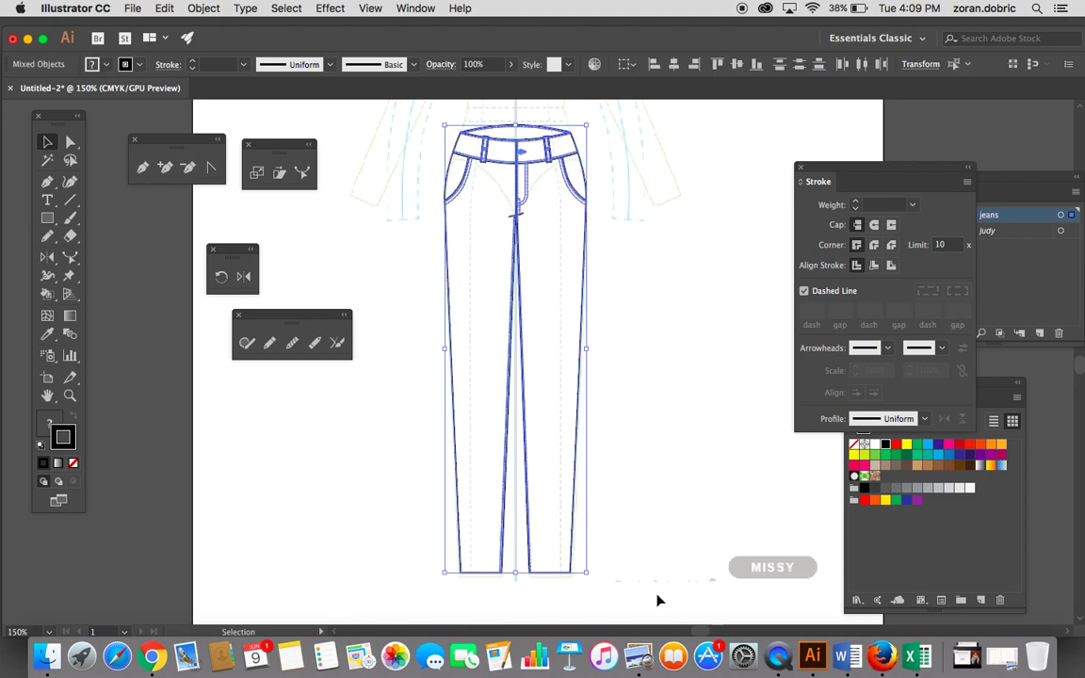
key(super+g)
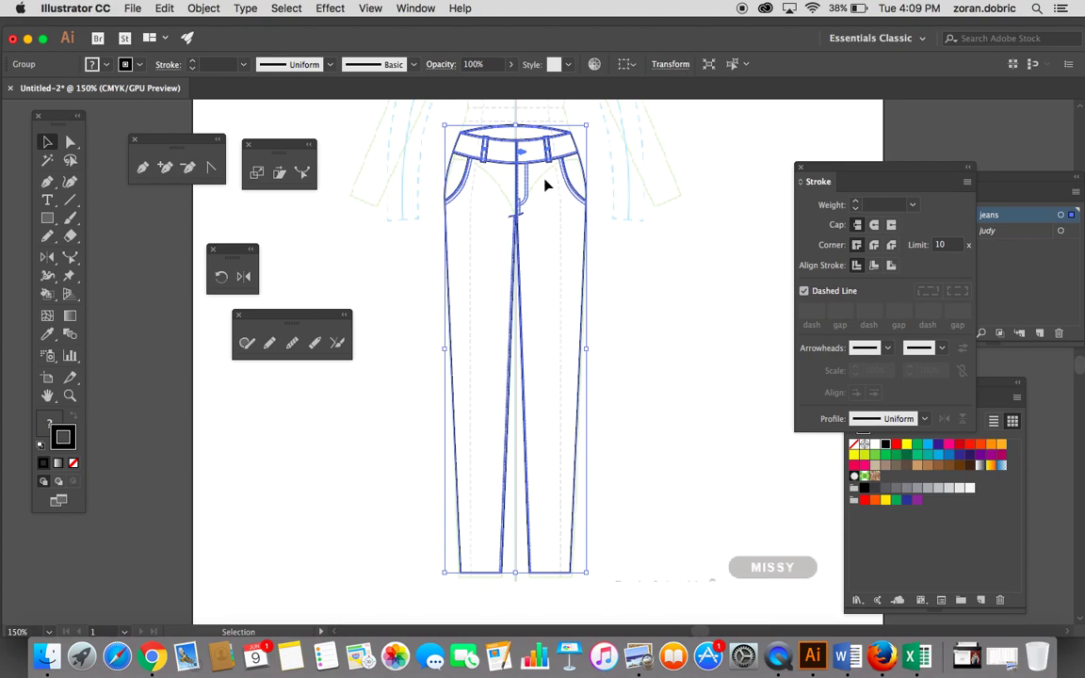
Step: Duplicate the grouped jeans beside the original and place the copy slightly higher on the artboard
drag(611, 317, 512, 354)
key(space)
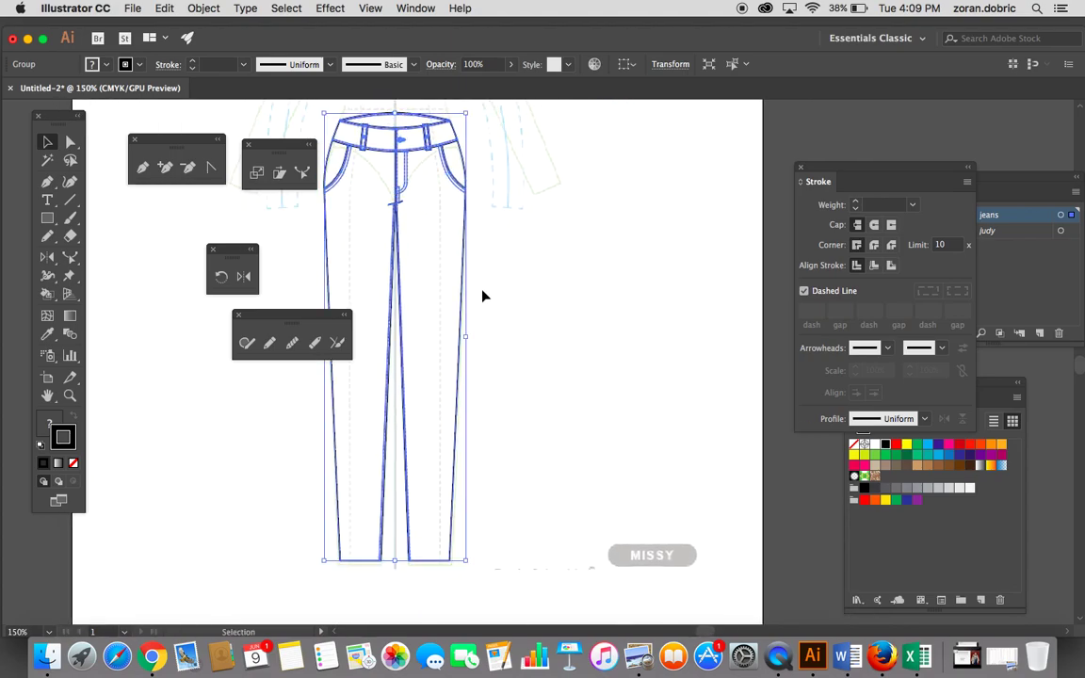
click(567, 305)
key(super+a)
drag(405, 141, 604, 147)
click(699, 202)
scroll(497, 243, right, 5)
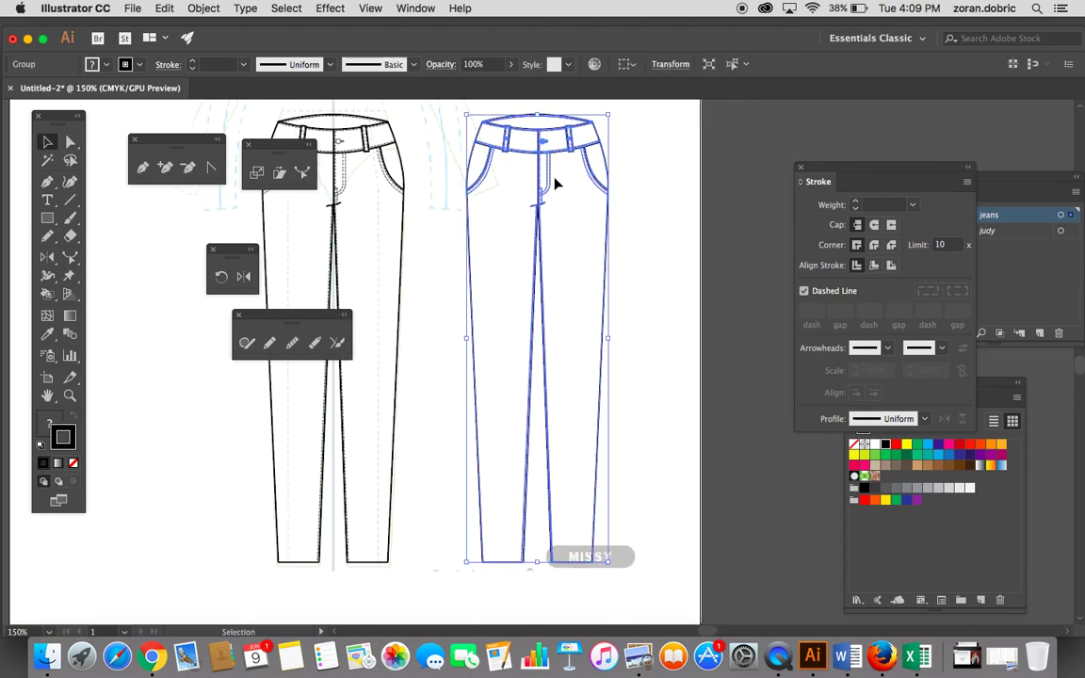
scroll(554, 174, up, 6)
drag(560, 278, 560, 224)
Step: Ungroup the copied jeans and clear the selection
right_click(547, 208)
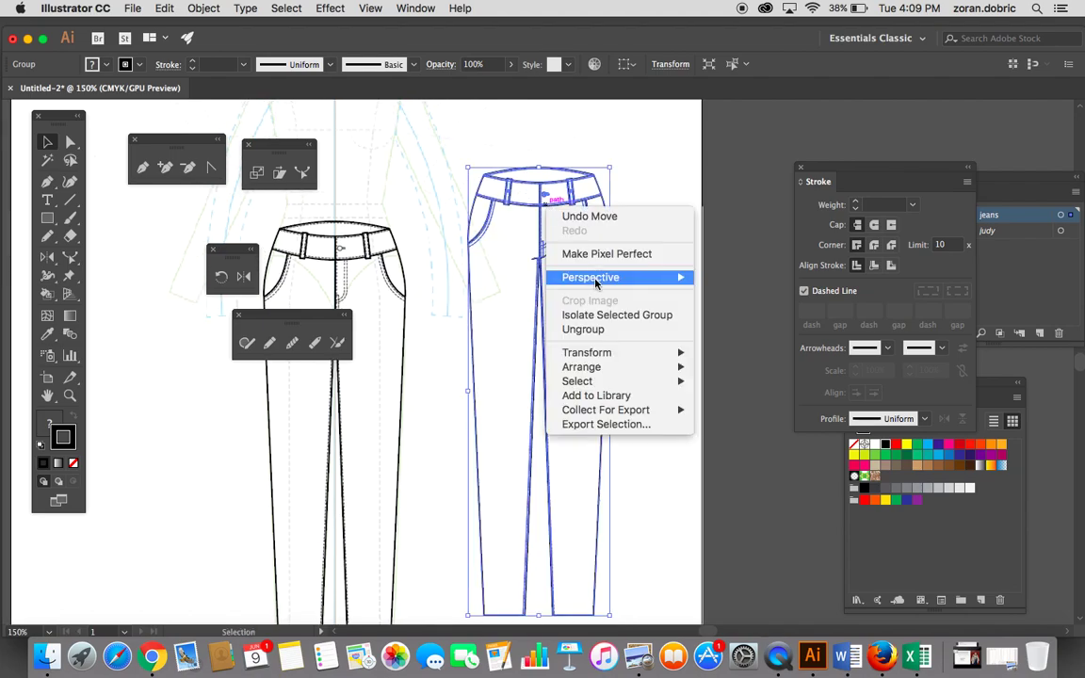
click(593, 329)
click(641, 305)
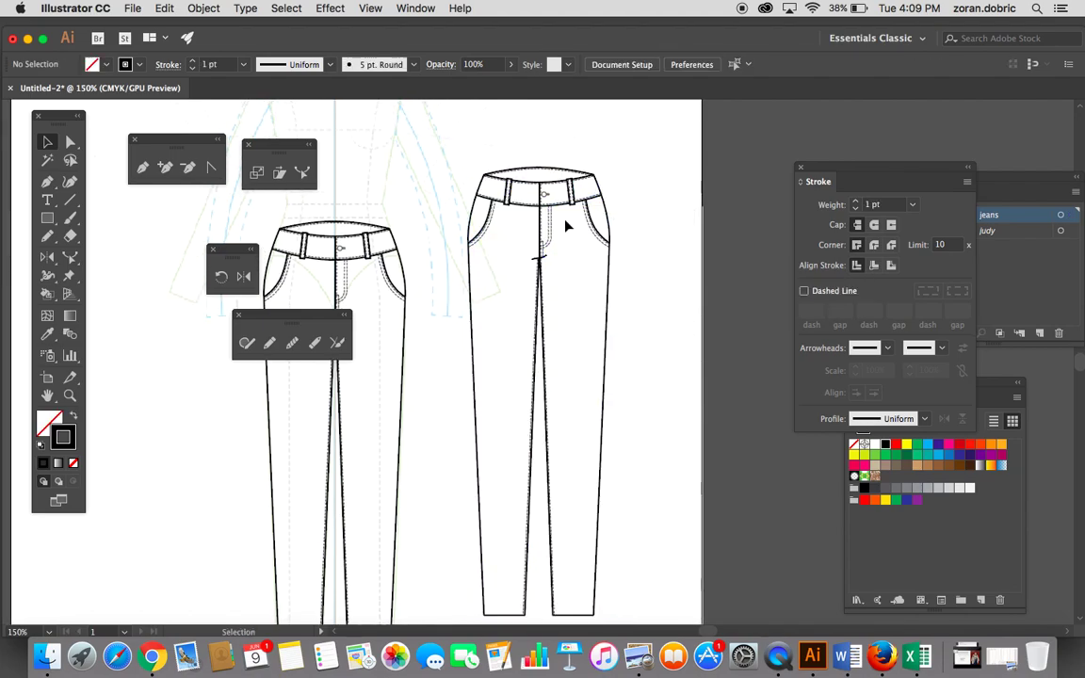
Step: Delete the pocket lines, the curved fly stitching, the inseam stitch lines and the crotch curve from the copied jeans
click(489, 226)
click(525, 252)
click(551, 236)
click(558, 236)
click(553, 236)
click(592, 224)
click(592, 229)
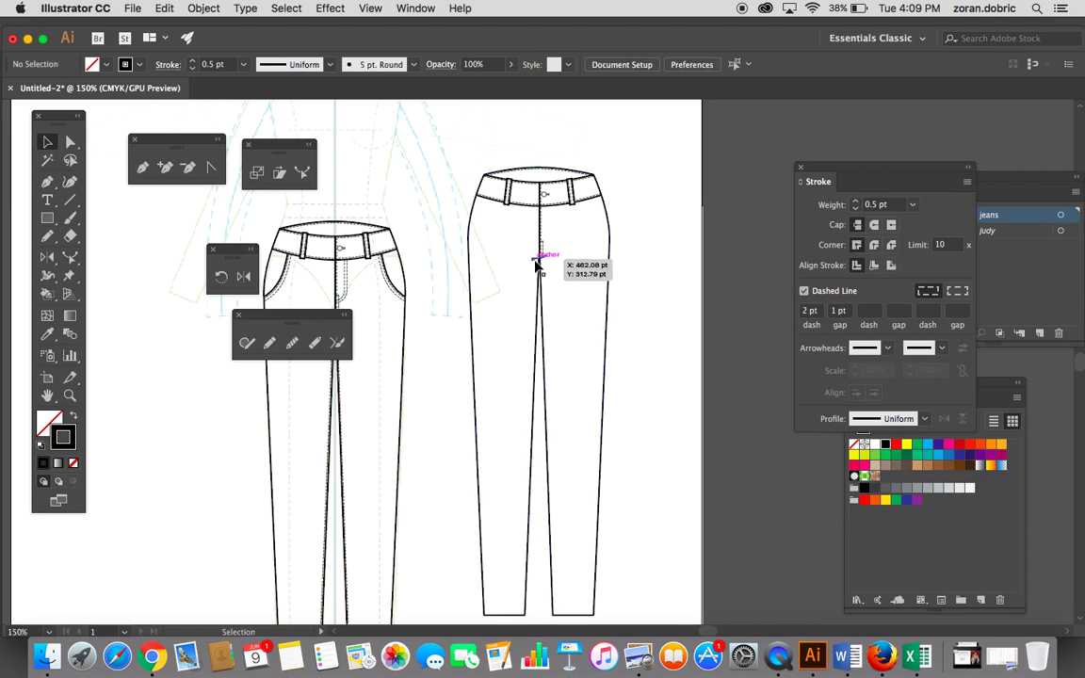
click(538, 254)
click(584, 266)
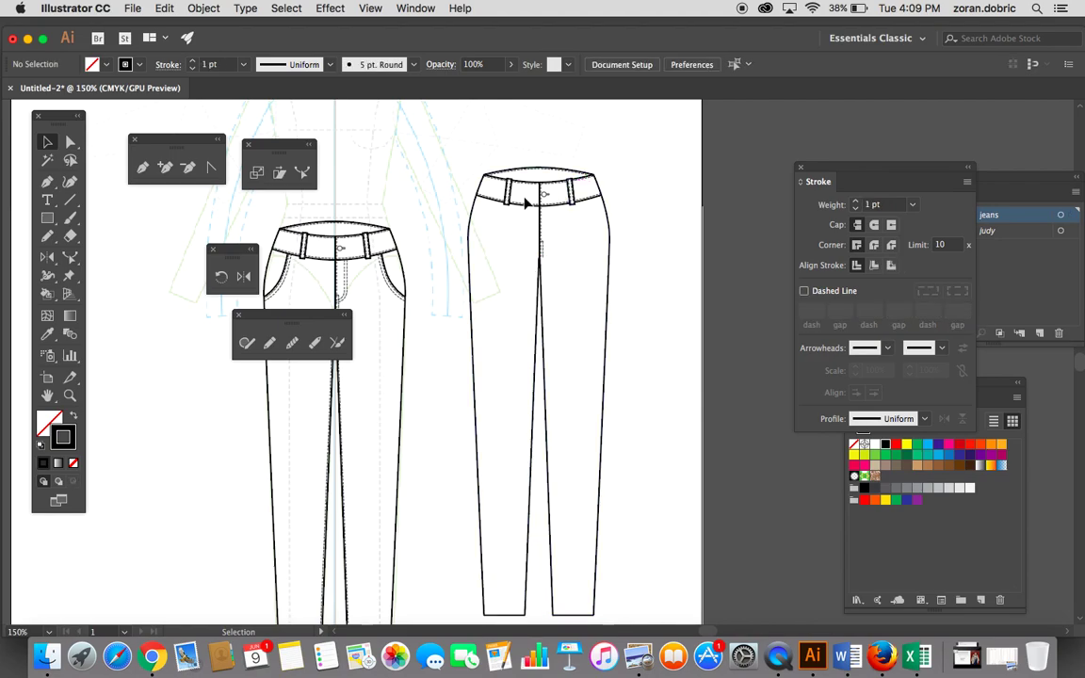
Step: Move both belt loops off the copied jeans' waistband into the empty space above it
drag(511, 195, 510, 140)
drag(571, 195, 572, 137)
click(631, 161)
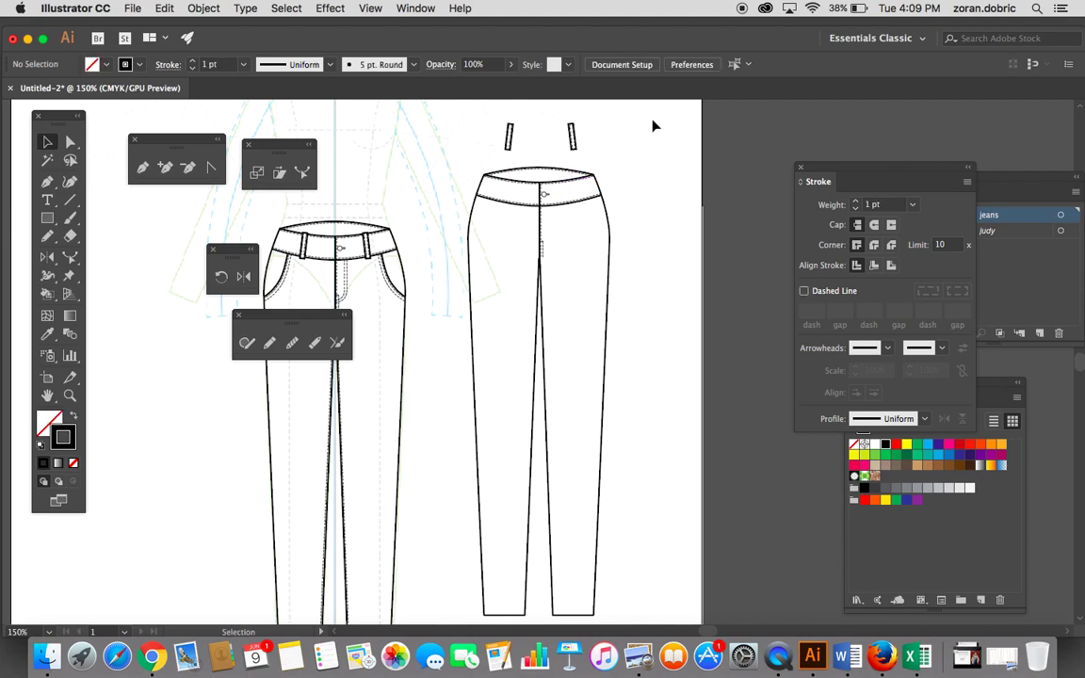
Step: Delete the waistband button and the short horizontal stitch near the bottom of the fly from the copied jeans
click(554, 199)
click(70, 396)
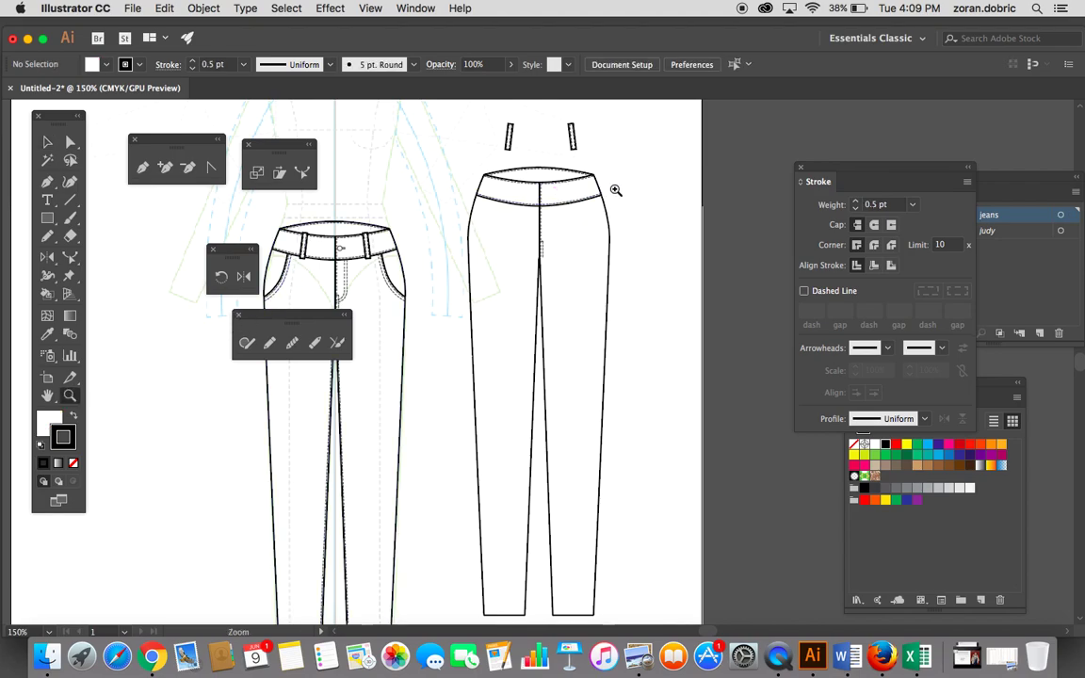
click(556, 173)
click(502, 213)
click(485, 325)
click(535, 406)
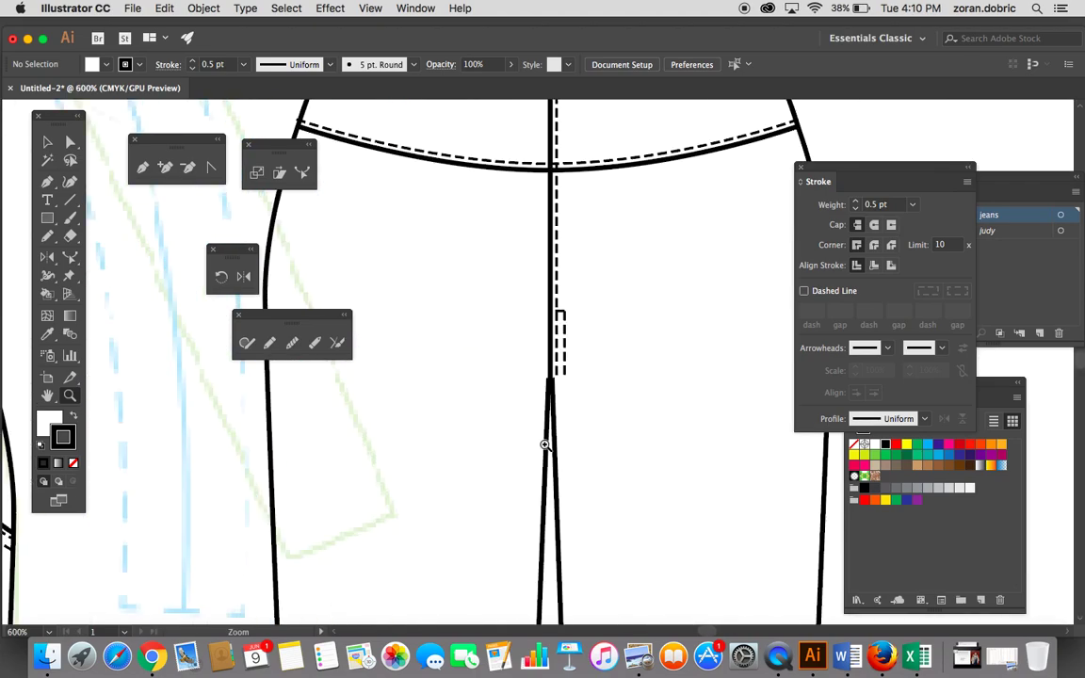
click(71, 143)
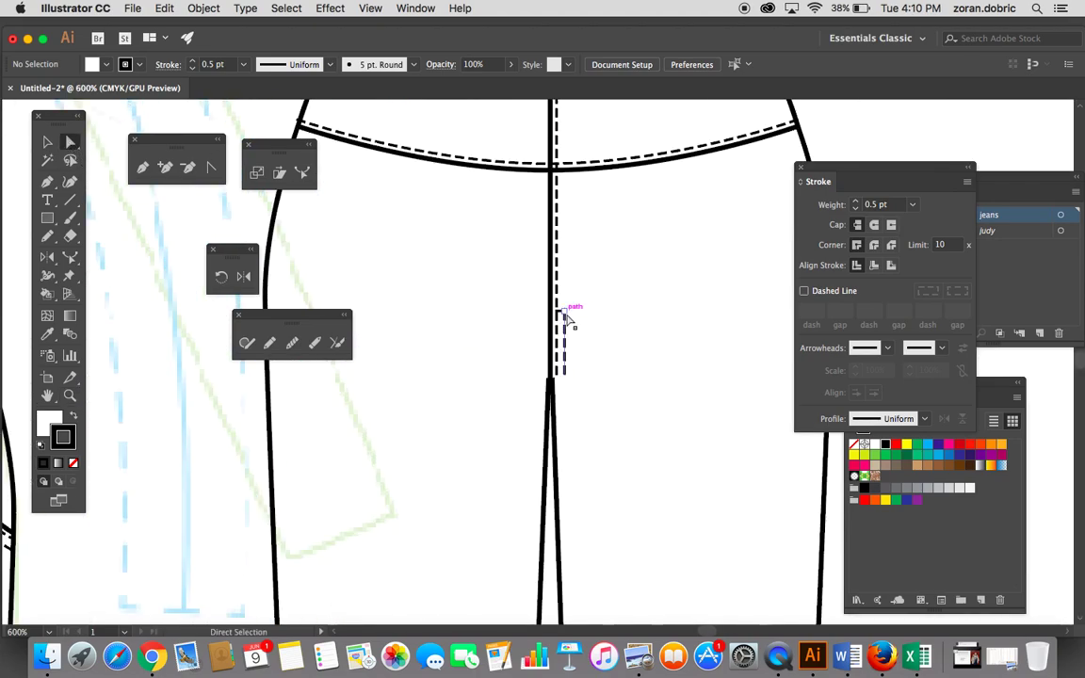
click(560, 314)
click(642, 291)
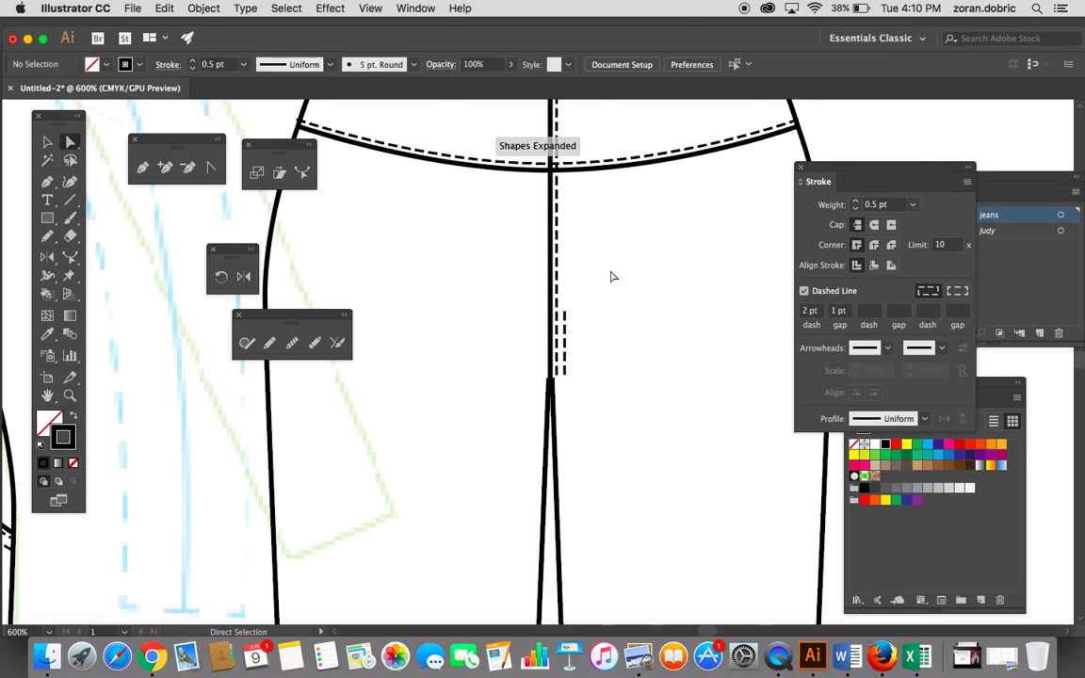
Step: Delete the front neckline-side curve of the copied waistband's top opening together with its dashed stitch line
scroll(626, 311, up, 5)
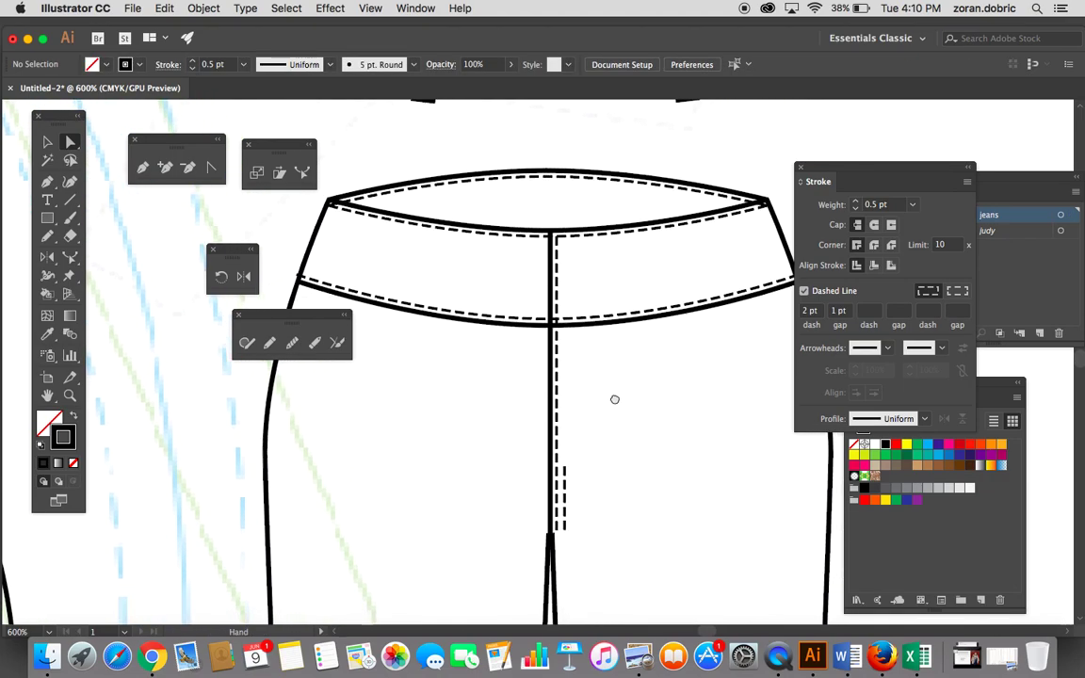
click(537, 233)
click(535, 235)
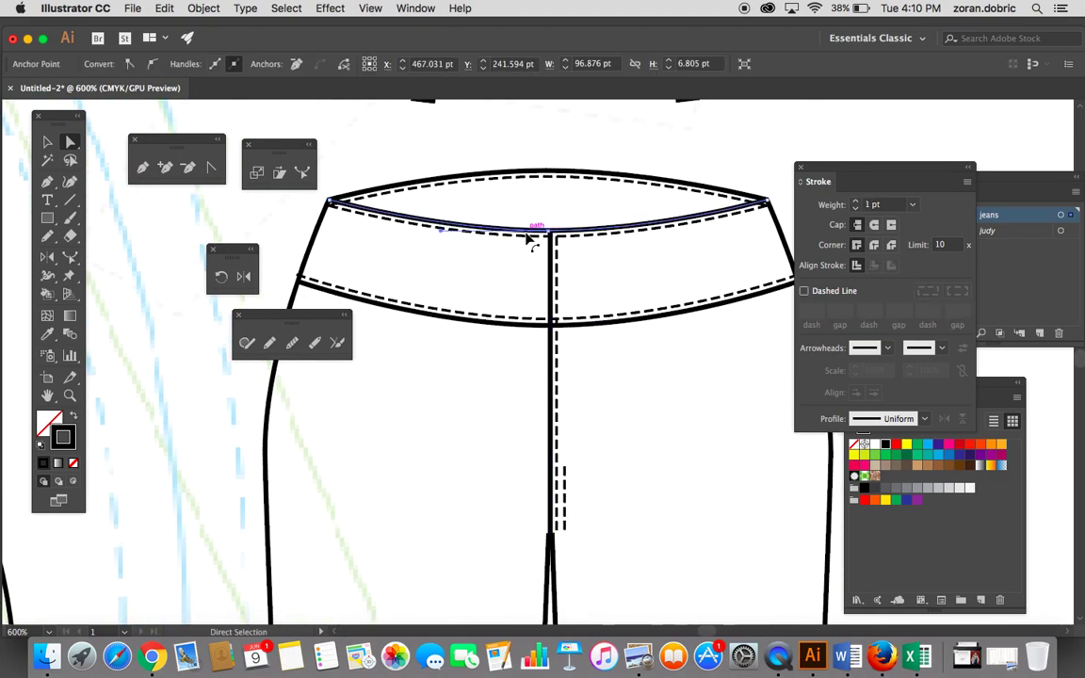
click(47, 143)
click(501, 198)
click(516, 262)
key(Delete)
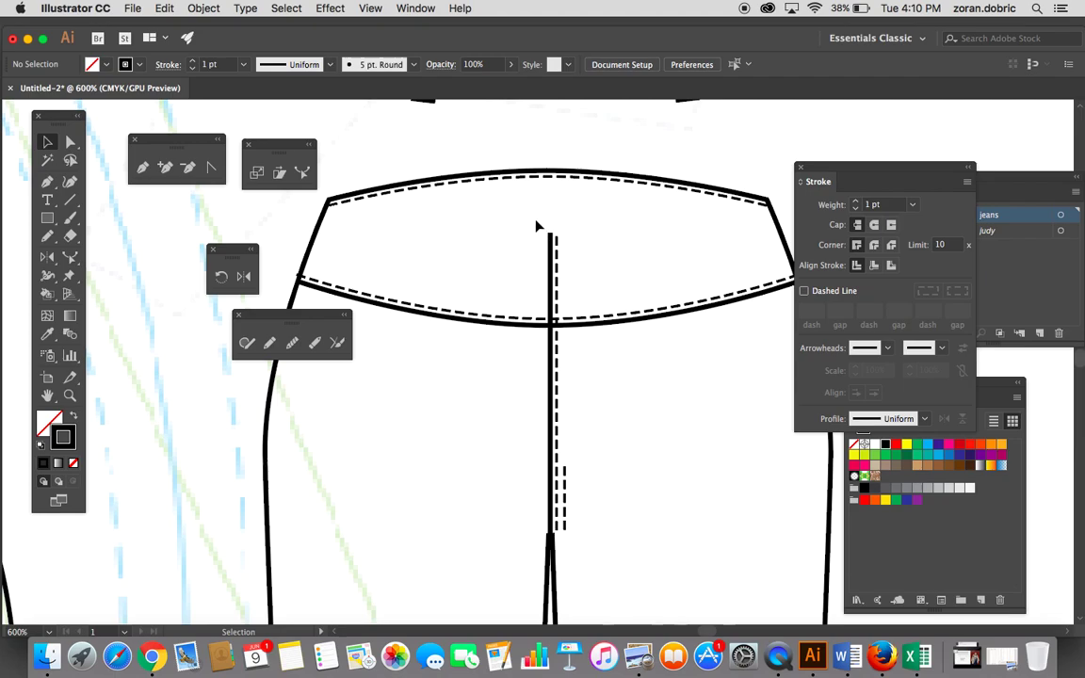
Step: Lower the top anchors of the center seam and its dashed stitch line to just below the copied waistband
click(70, 141)
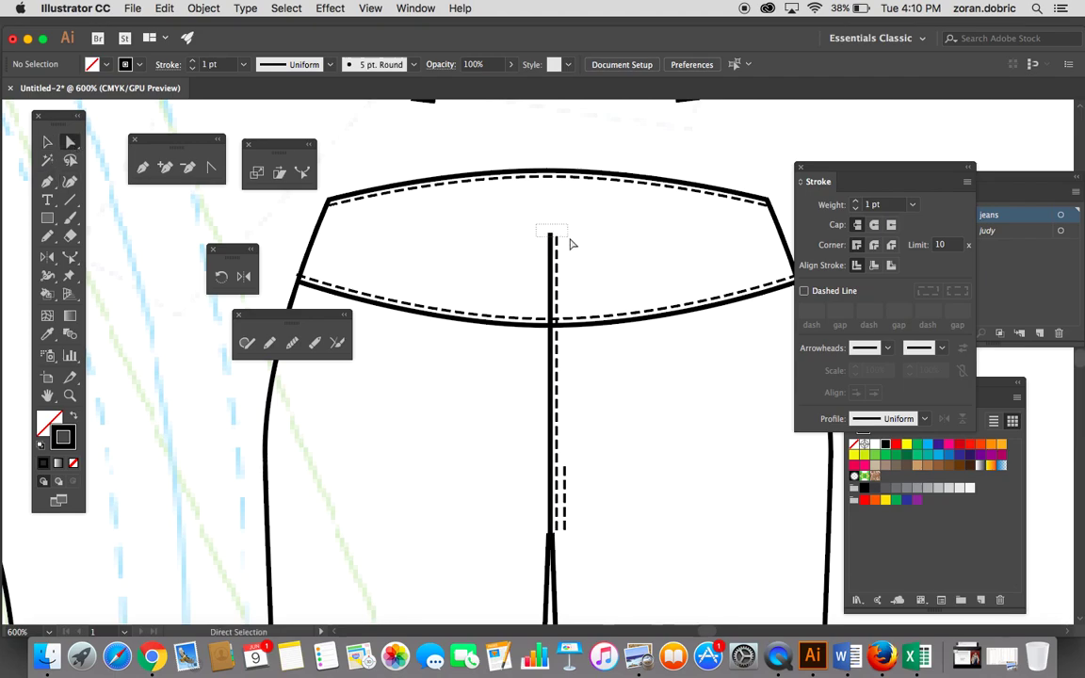
drag(580, 250, 581, 251)
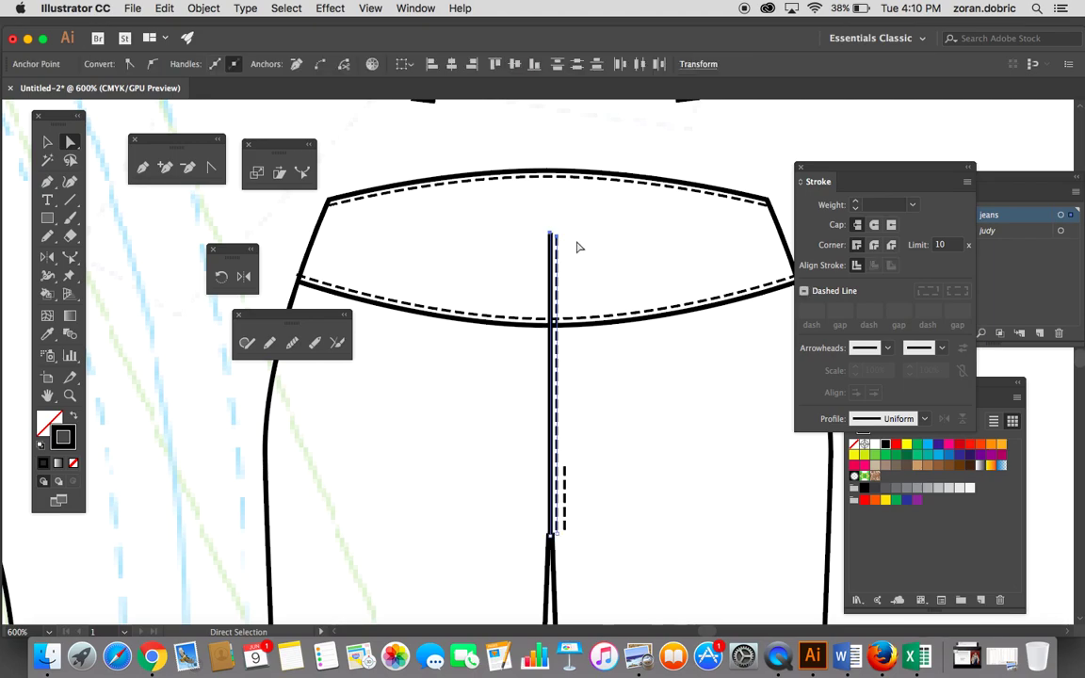
key(Down)
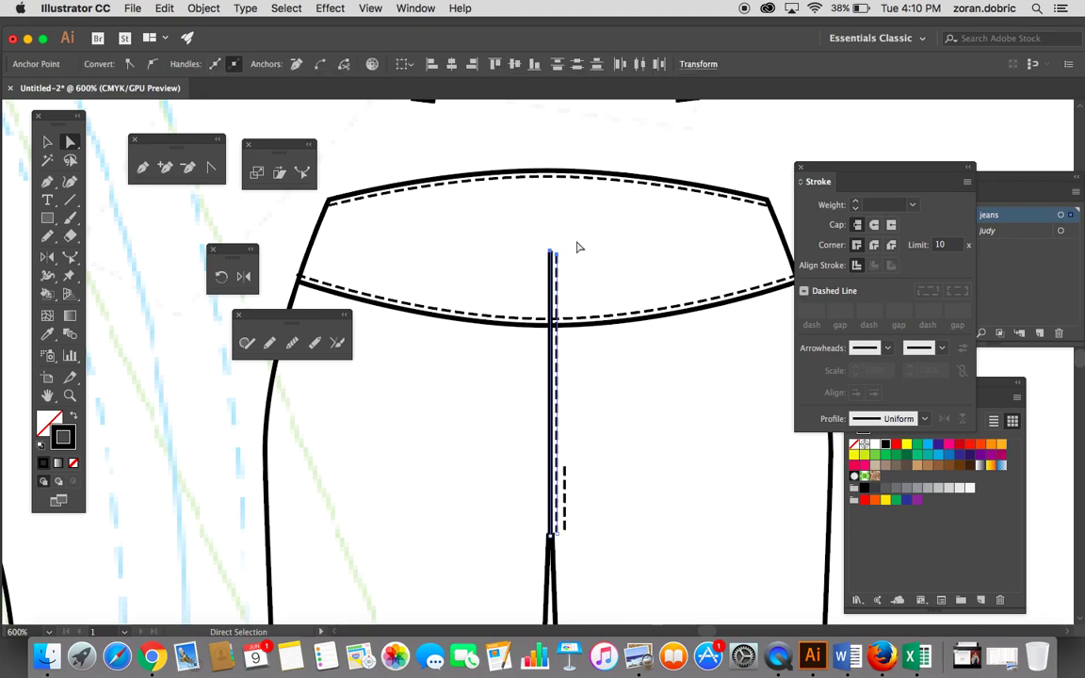
key(Down)
key(Down)
click(579, 247)
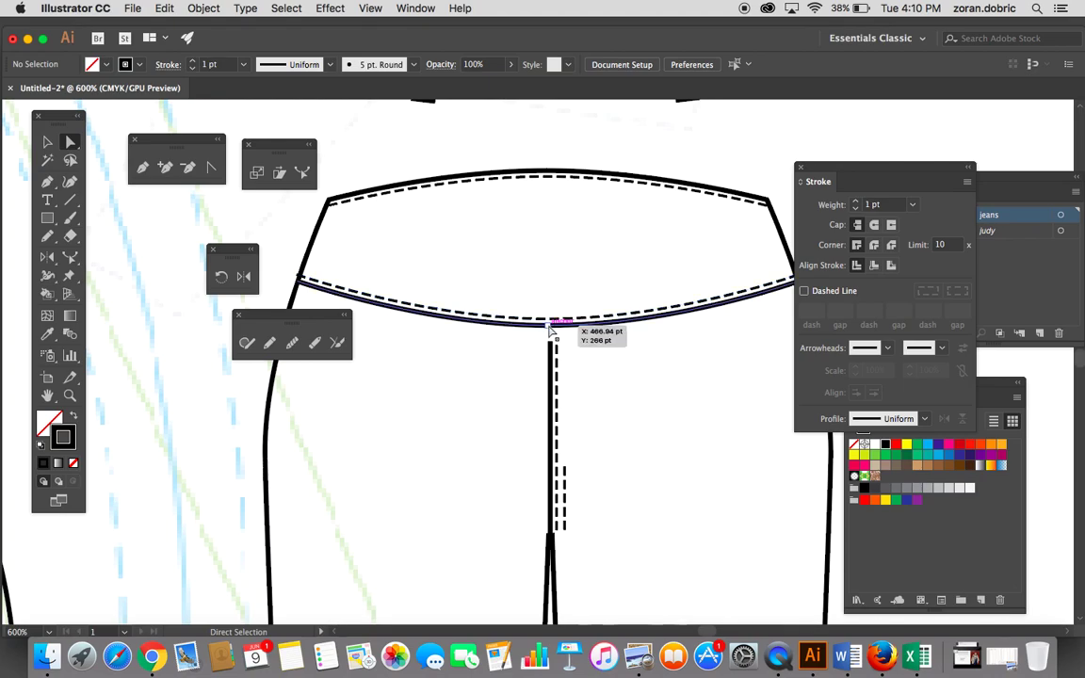
Step: Raise the center anchors of the waistband's lower seam and its stitch line so both curves arch upward
drag(534, 307, 570, 335)
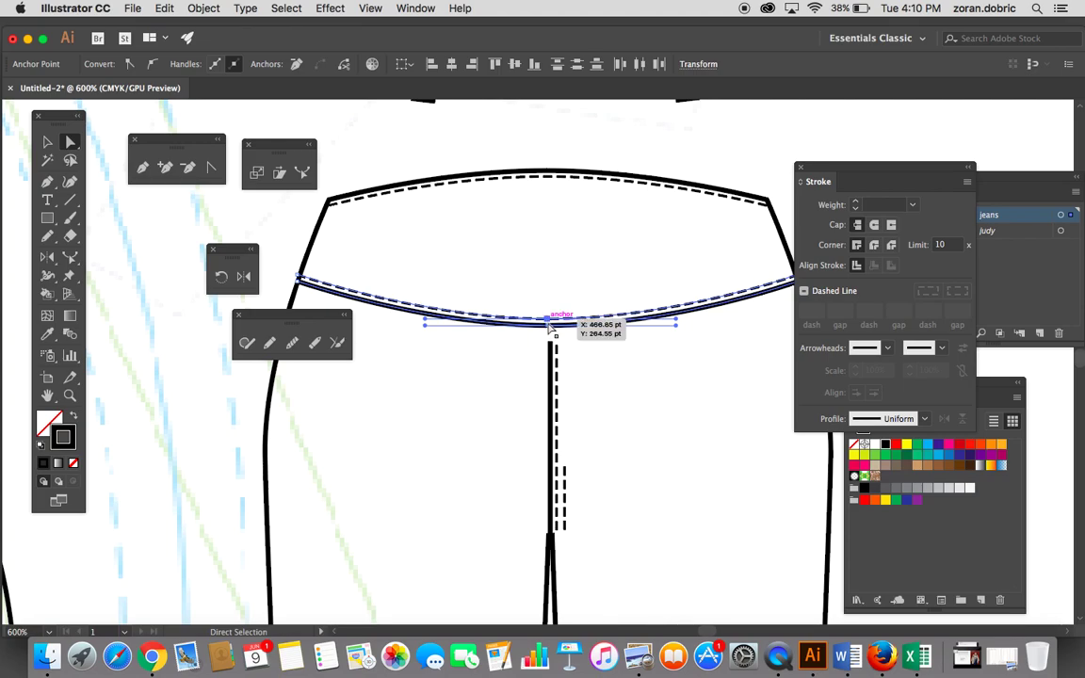
key(Up)
key(Up)
key(Up)
key(Up)
key(Up)
key(Up)
key(Up)
key(Up)
key(Up)
key(Up)
key(Up)
key(Up)
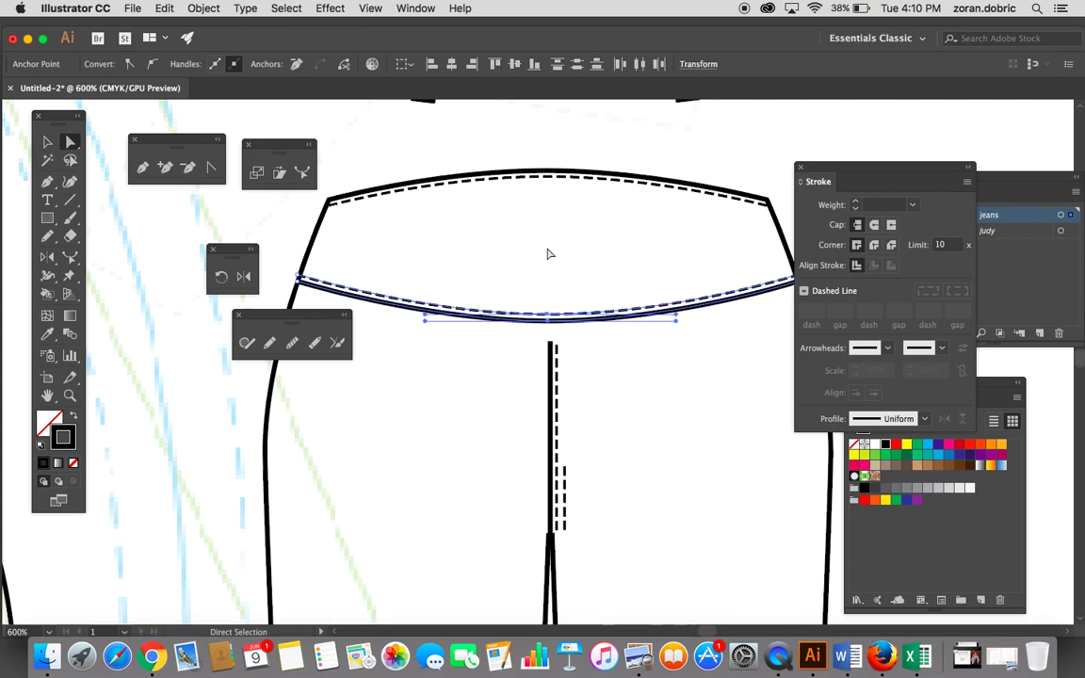
key(Up)
key(Up)
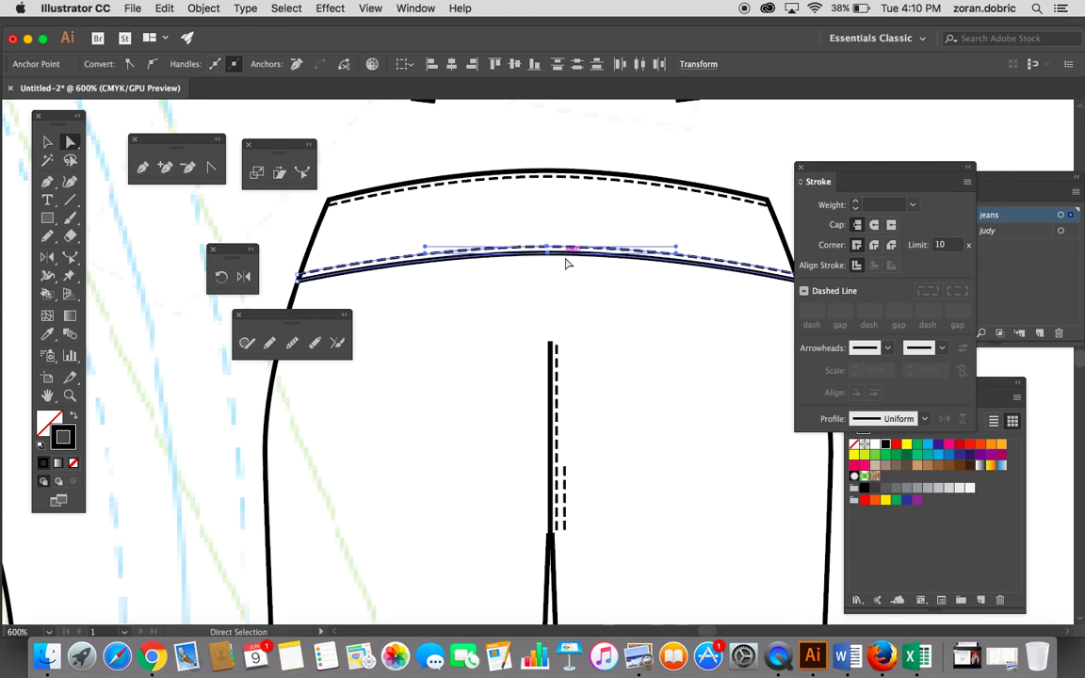
Step: Nudge the back waistband's lower seam and its dashed stitch line slightly down and widen them to meet the side seams
click(568, 313)
scroll(568, 311, down, 5)
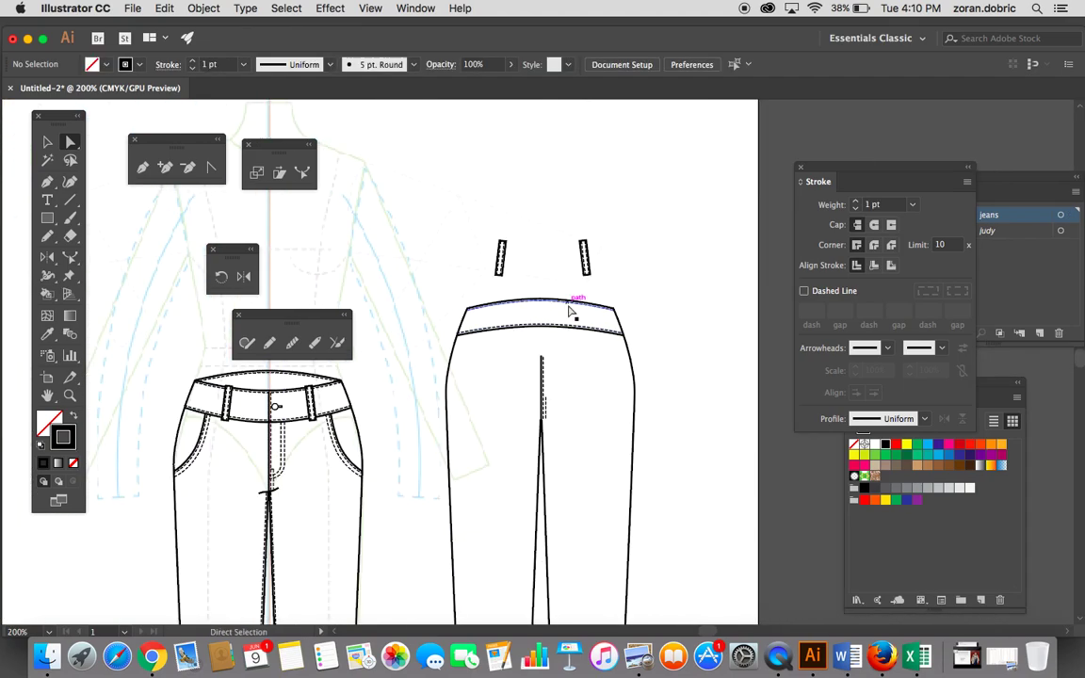
mouse_move(563, 303)
mouse_down()
mouse_move(683, 255)
mouse_move(652, 245)
mouse_move(688, 221)
mouse_move(680, 238)
mouse_move(573, 294)
mouse_up()
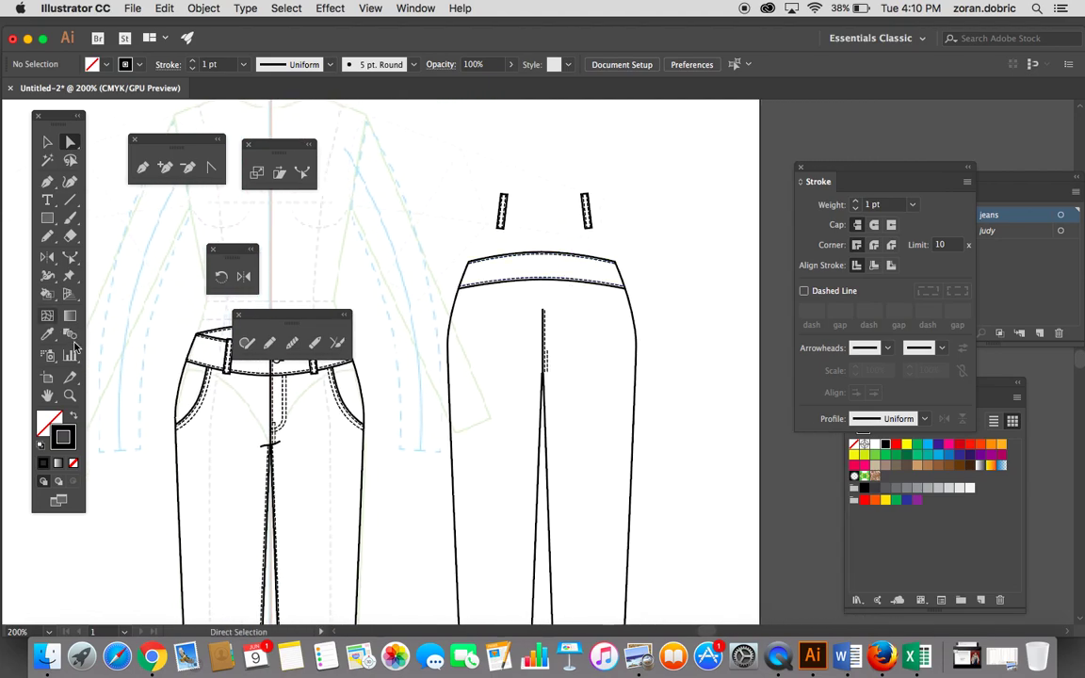
click(70, 398)
click(504, 270)
click(485, 334)
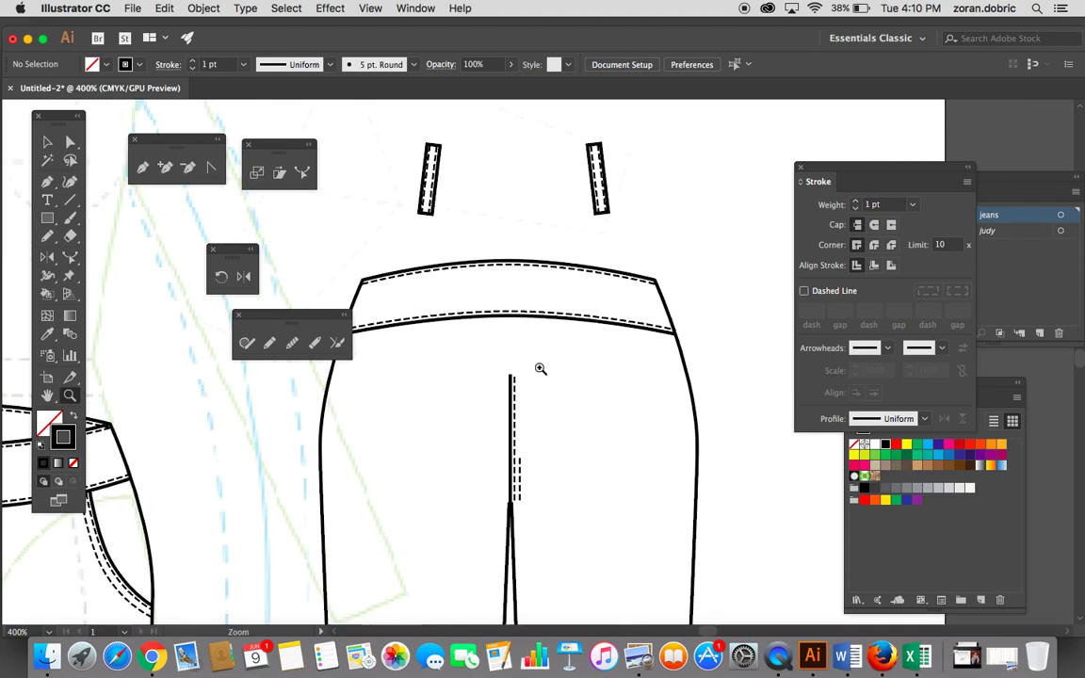
click(536, 349)
drag(494, 387, 494, 478)
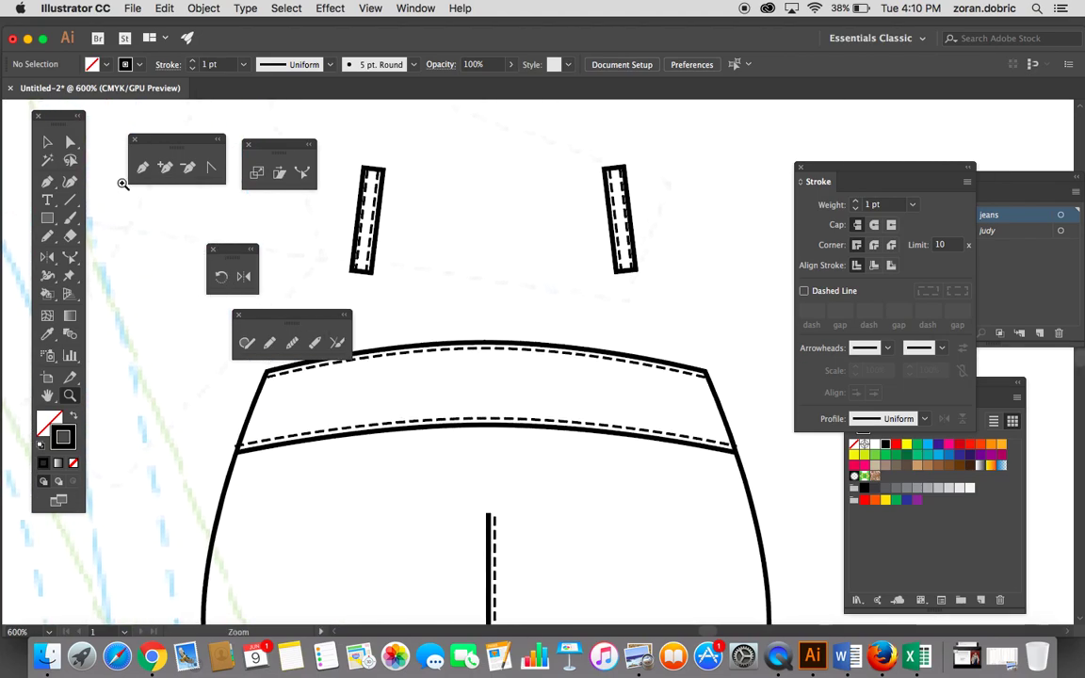
click(48, 143)
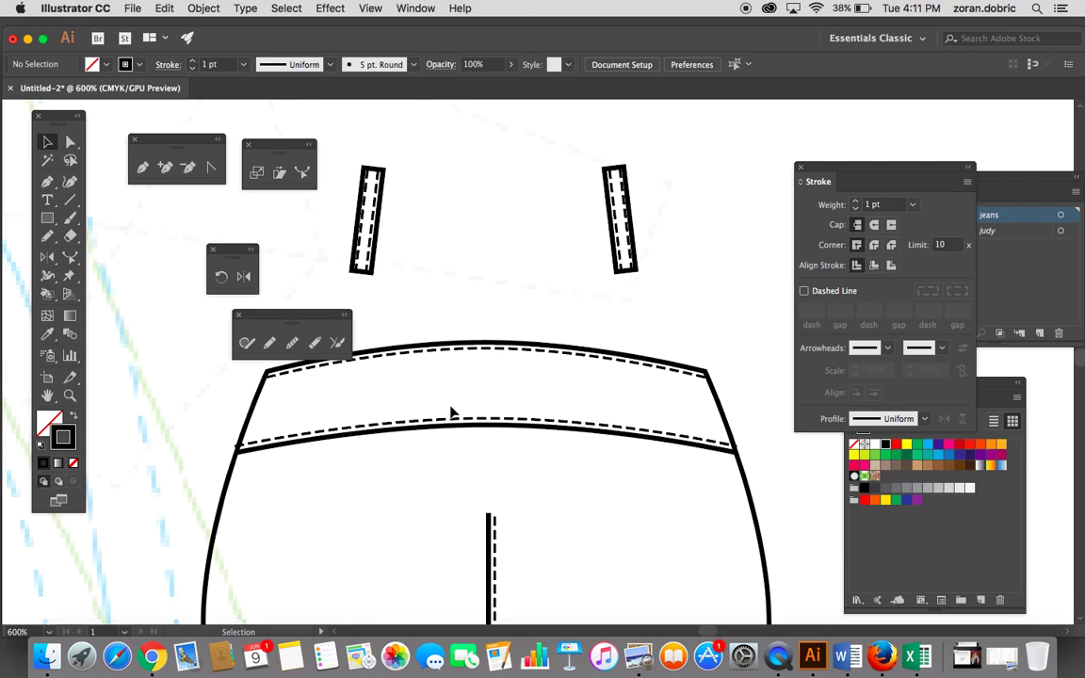
click(453, 415)
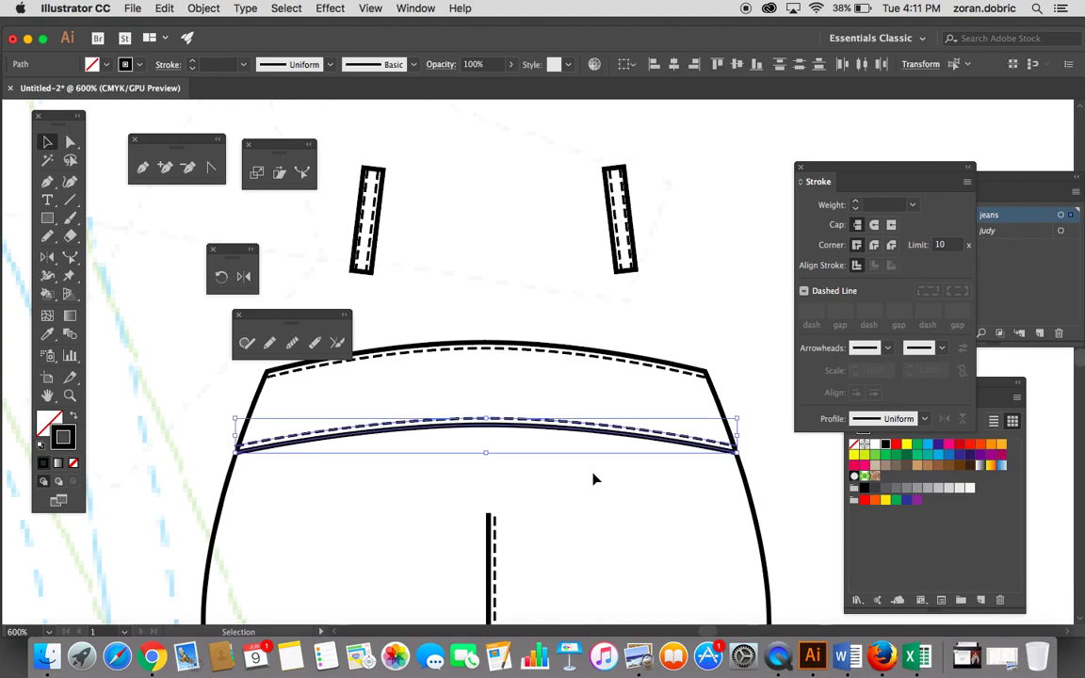
key(Down)
key(Down)
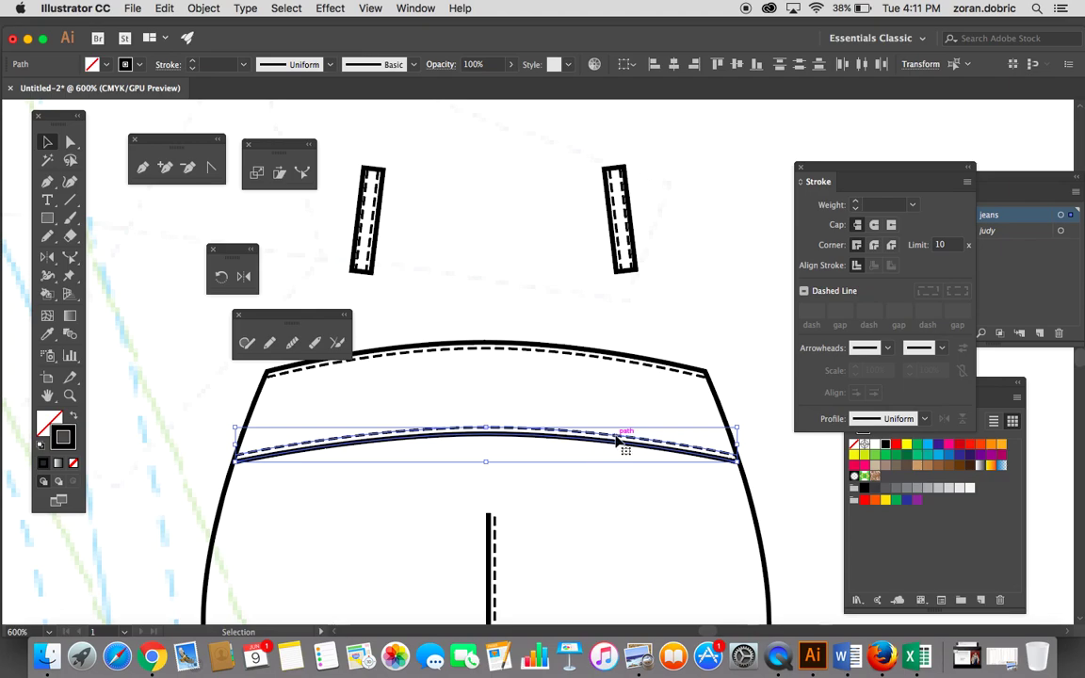
drag(738, 442, 743, 438)
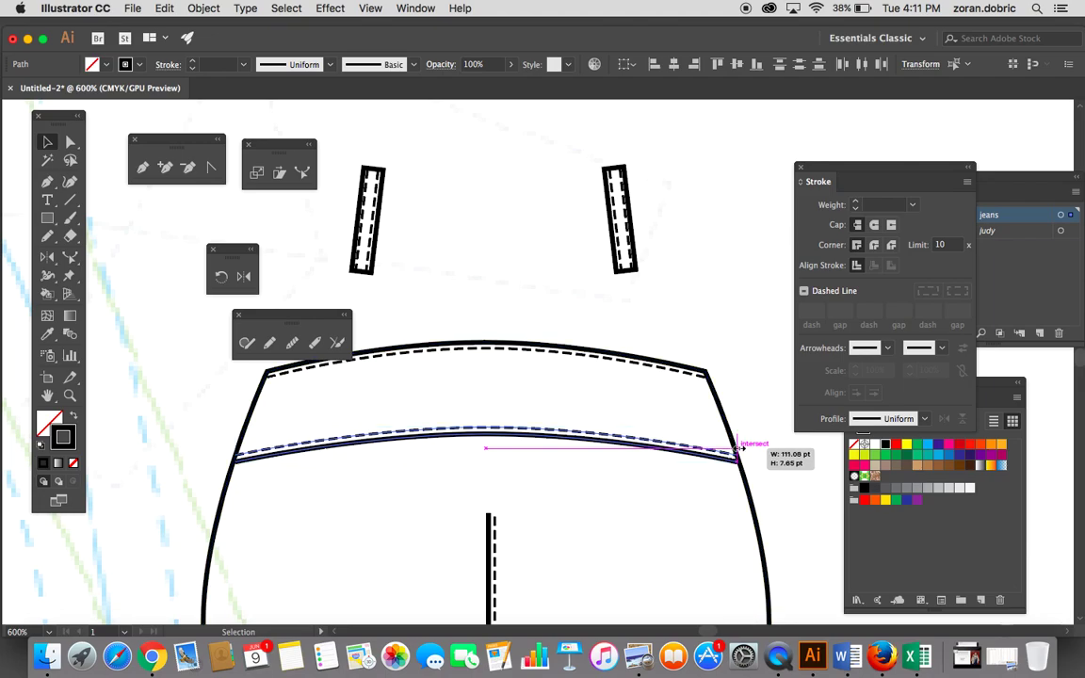
click(746, 377)
Step: Place the left spare belt loop on the left part of the back waistband and delete the right spare loop
key(super+0)
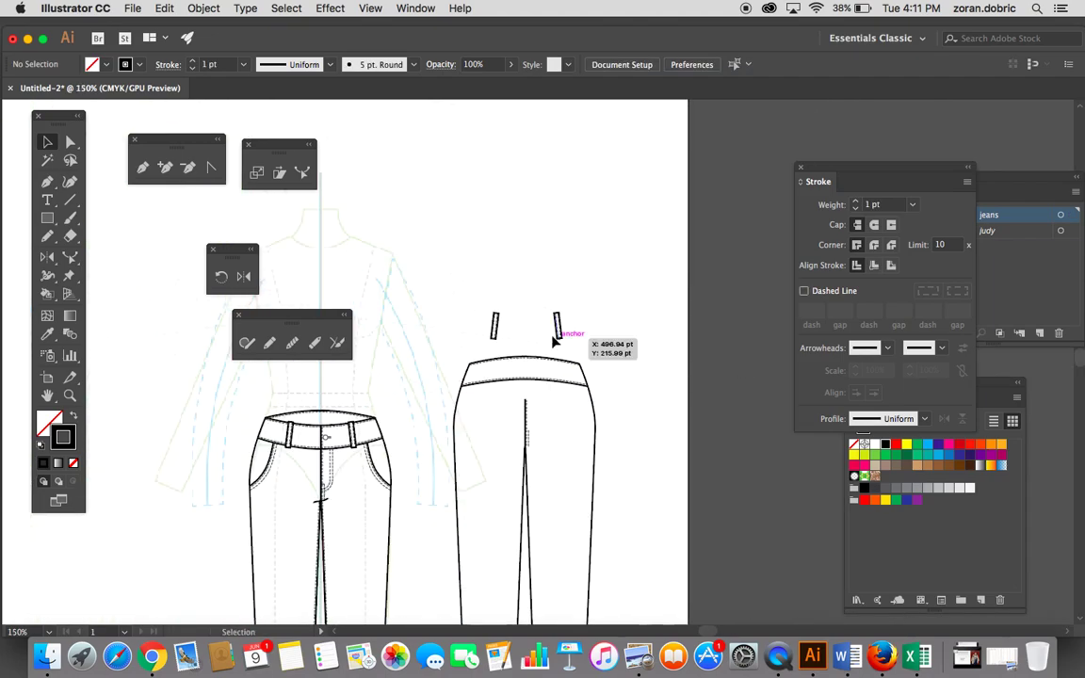
drag(499, 328, 493, 371)
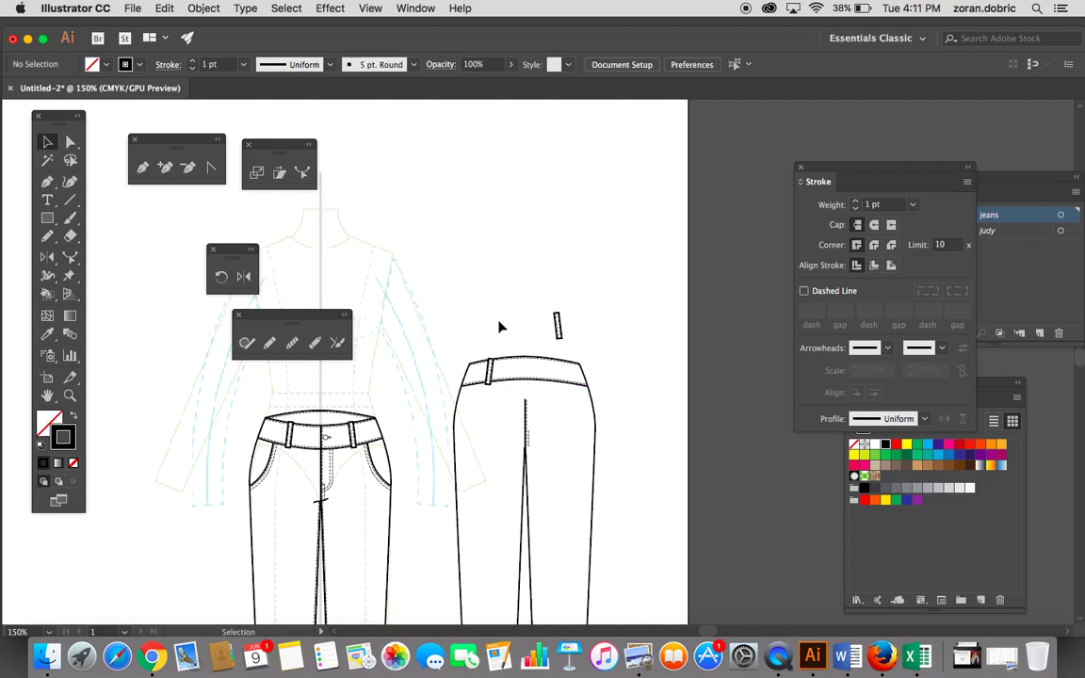
click(557, 325)
key(Delete)
Step: Draw a wavy freehand seat line across the crotch point of the back view with the Pencil tool
click(78, 396)
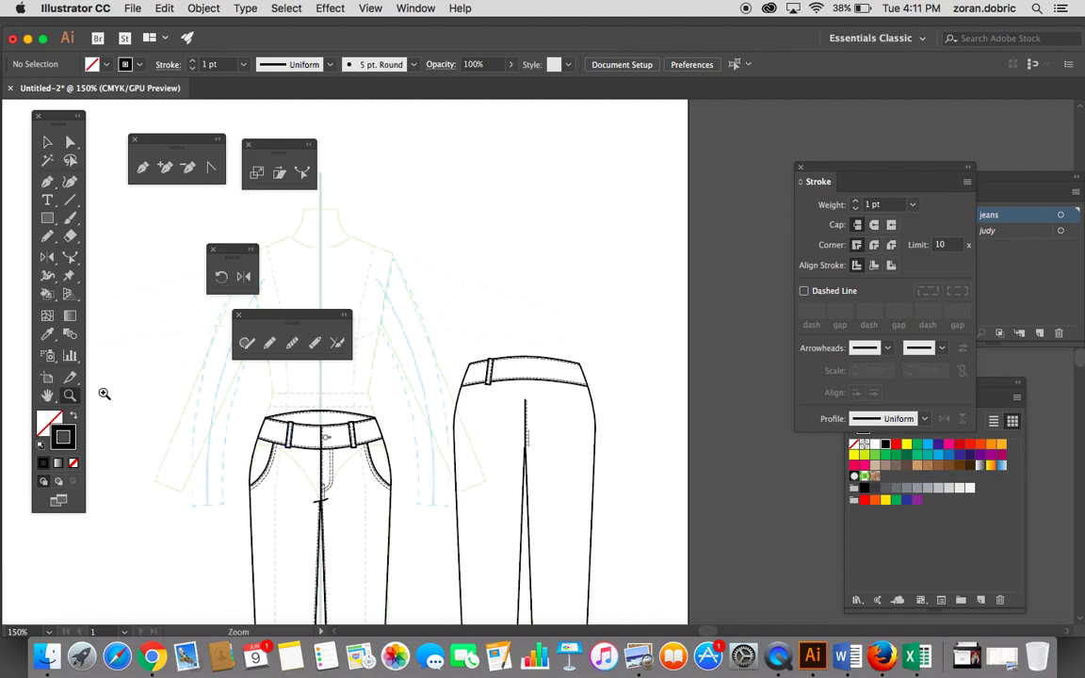
click(506, 420)
click(532, 426)
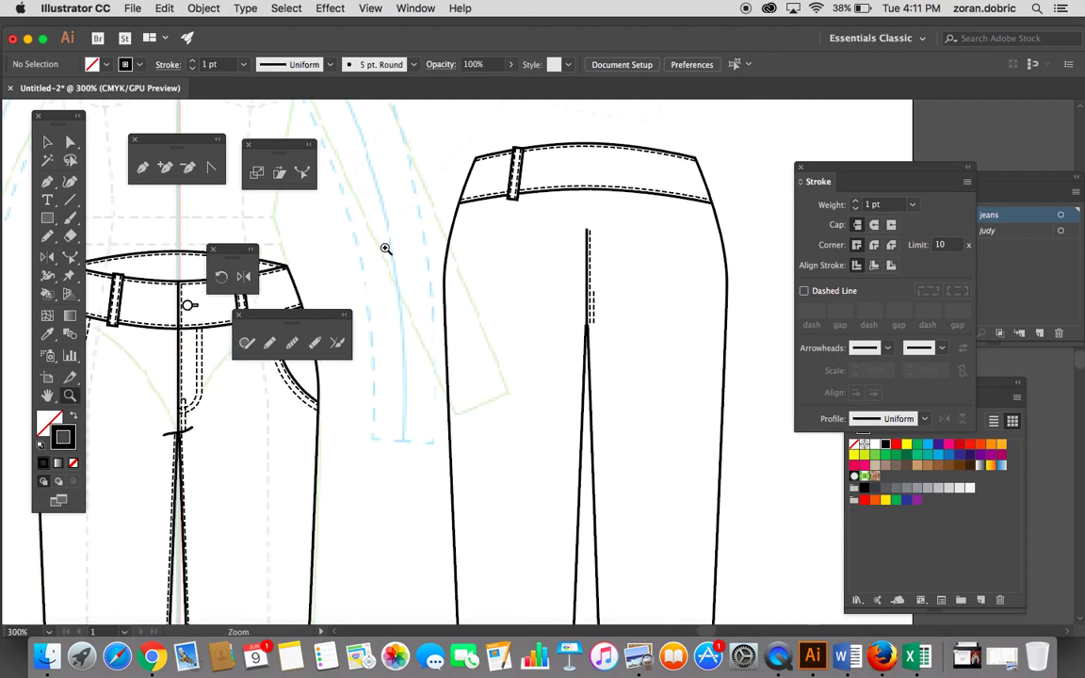
key(n)
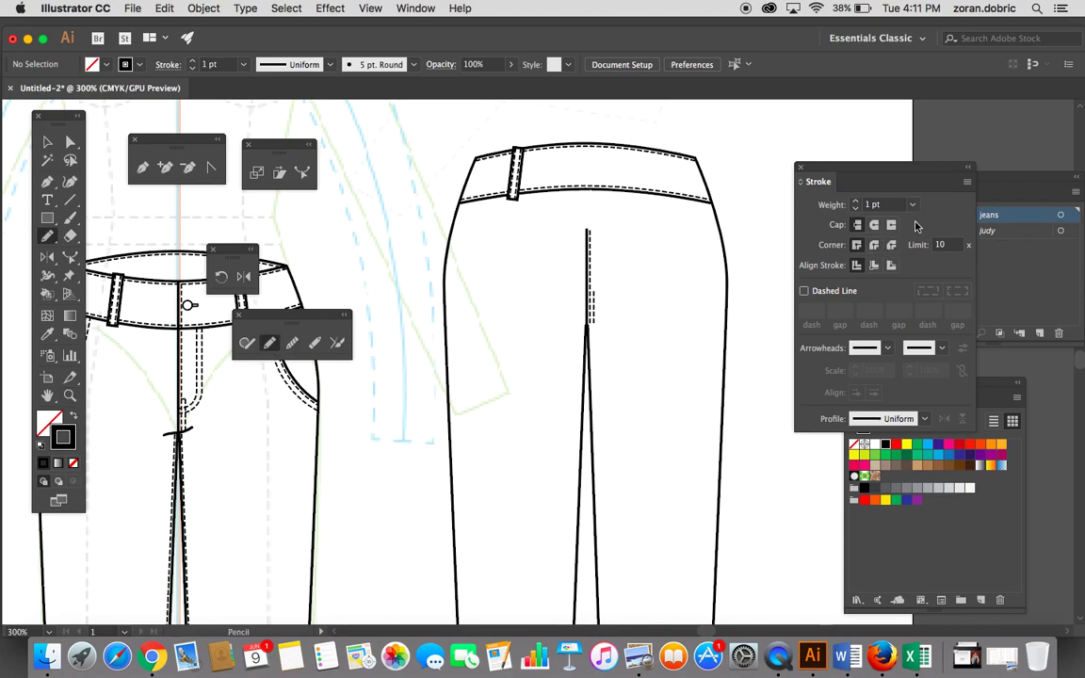
mouse_move(511, 333)
mouse_down()
mouse_move(574, 324)
mouse_move(684, 334)
mouse_up()
click(47, 142)
click(368, 231)
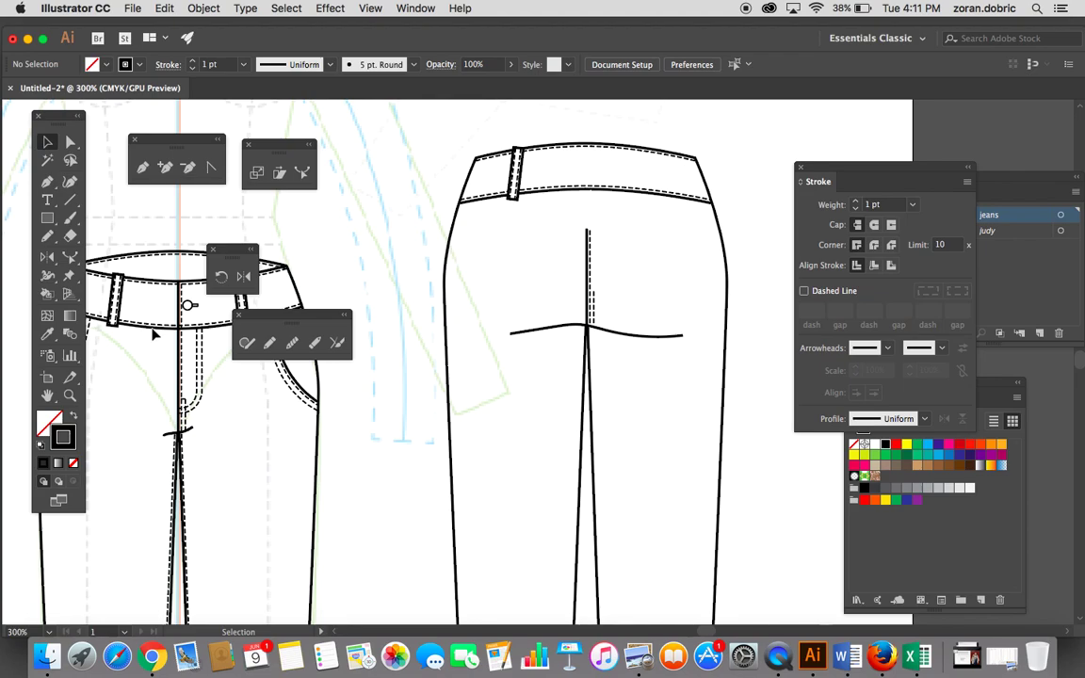
Step: Raise the top anchor of the back view's center seam to meet the waistband's lower seam
click(70, 395)
click(635, 279)
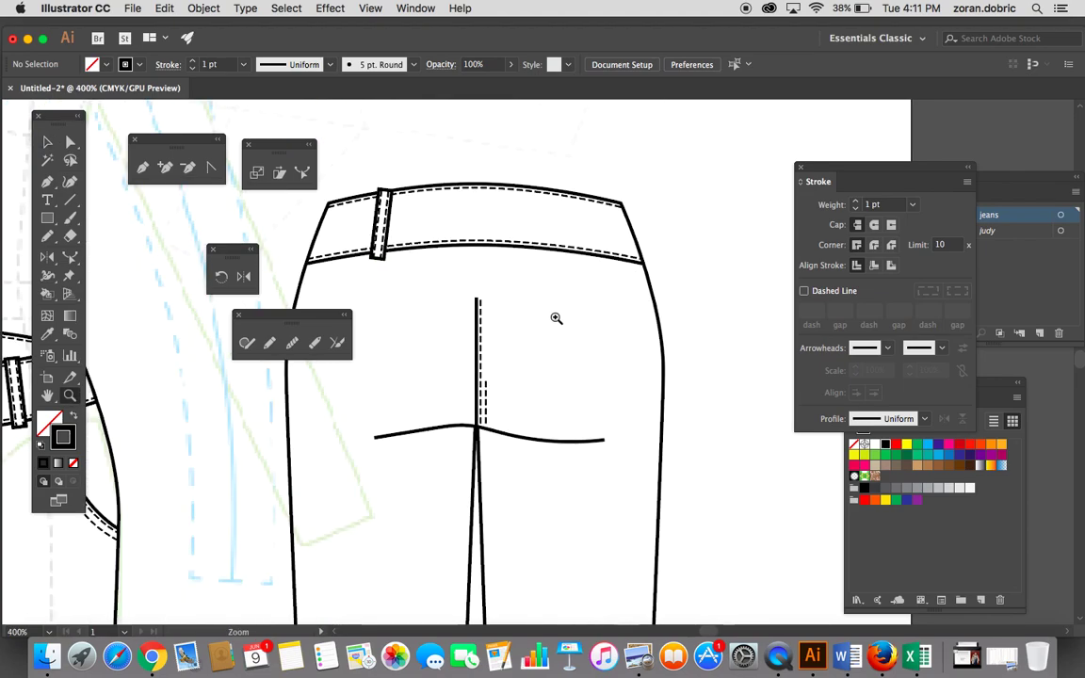
click(555, 319)
click(475, 392)
drag(484, 404, 521, 364)
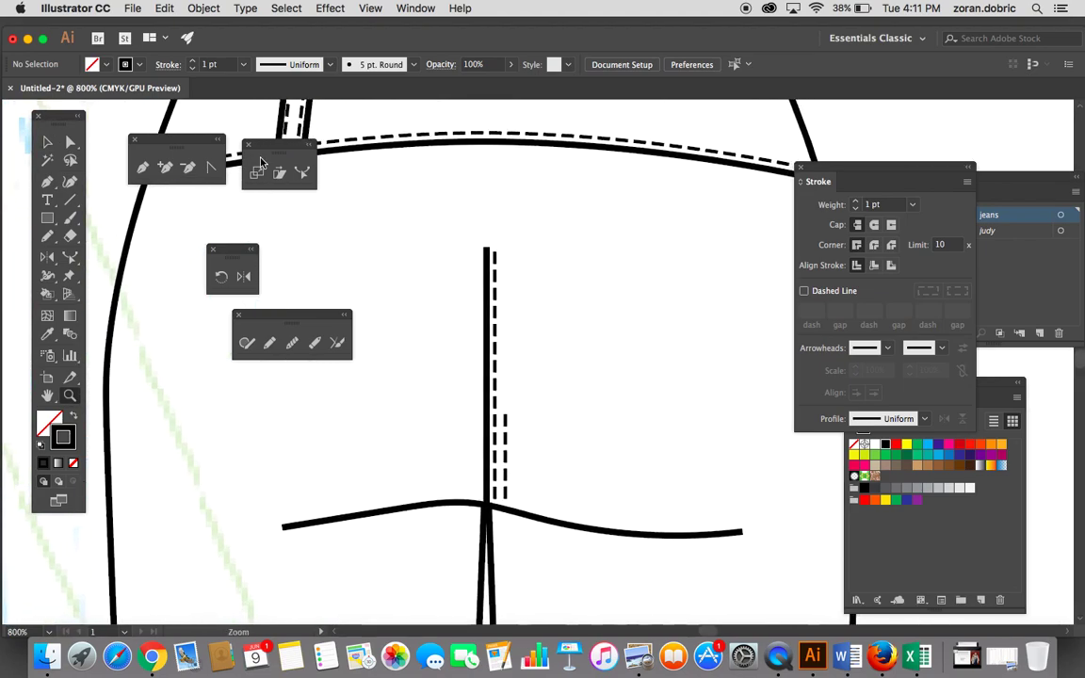
click(69, 141)
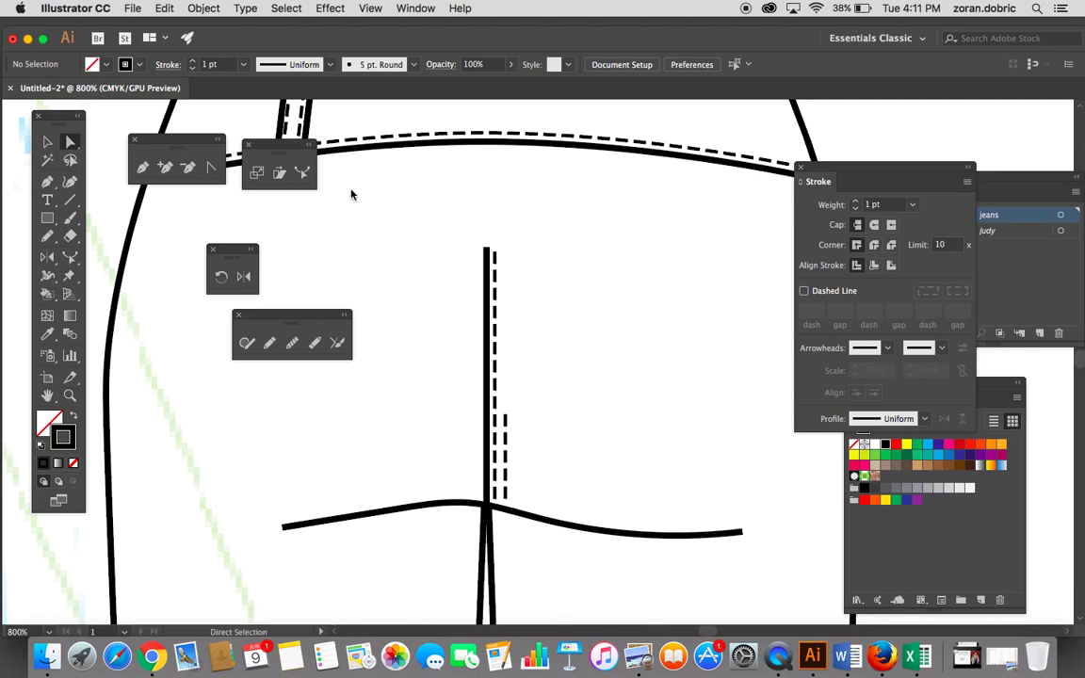
click(488, 250)
key(Up)
key(Up)
key(Up)
key(Up)
key(Up)
key(Up)
key(Up)
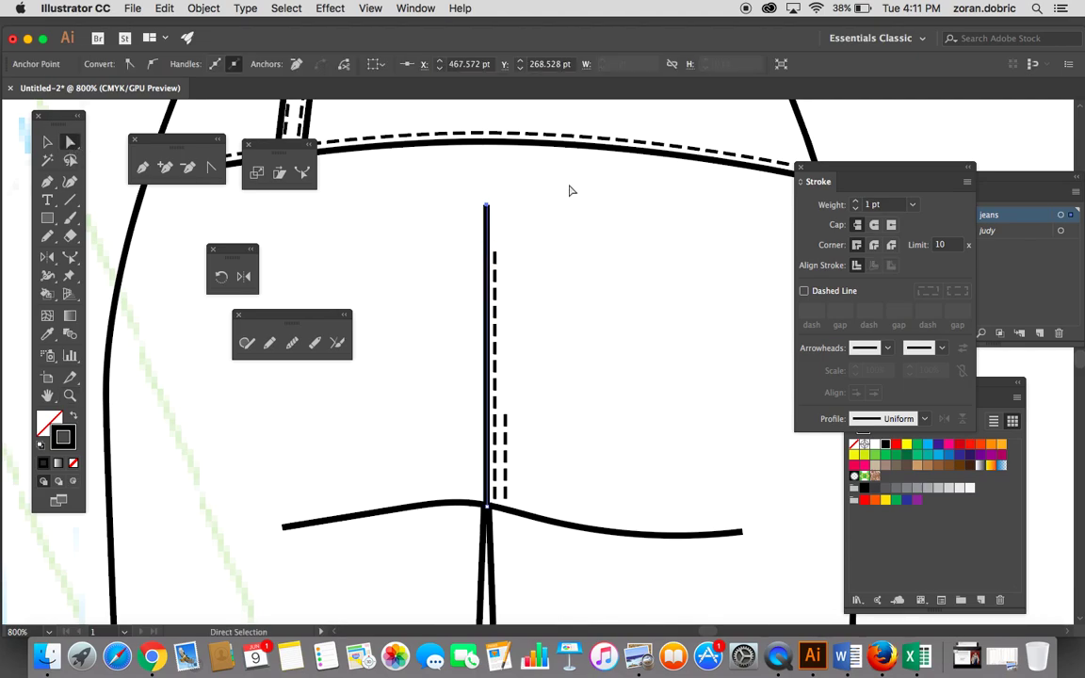
key(Up)
key(Up)
key(Up)
key(Up)
key(Up)
key(Up)
key(Up)
key(Up)
key(Up)
key(Up)
key(Up)
key(Up)
key(Up)
key(Up)
key(Up)
key(Up)
key(Up)
Step: Extend both dashed stitch lines beside the back center seam up to the waistband's lower seam
click(497, 253)
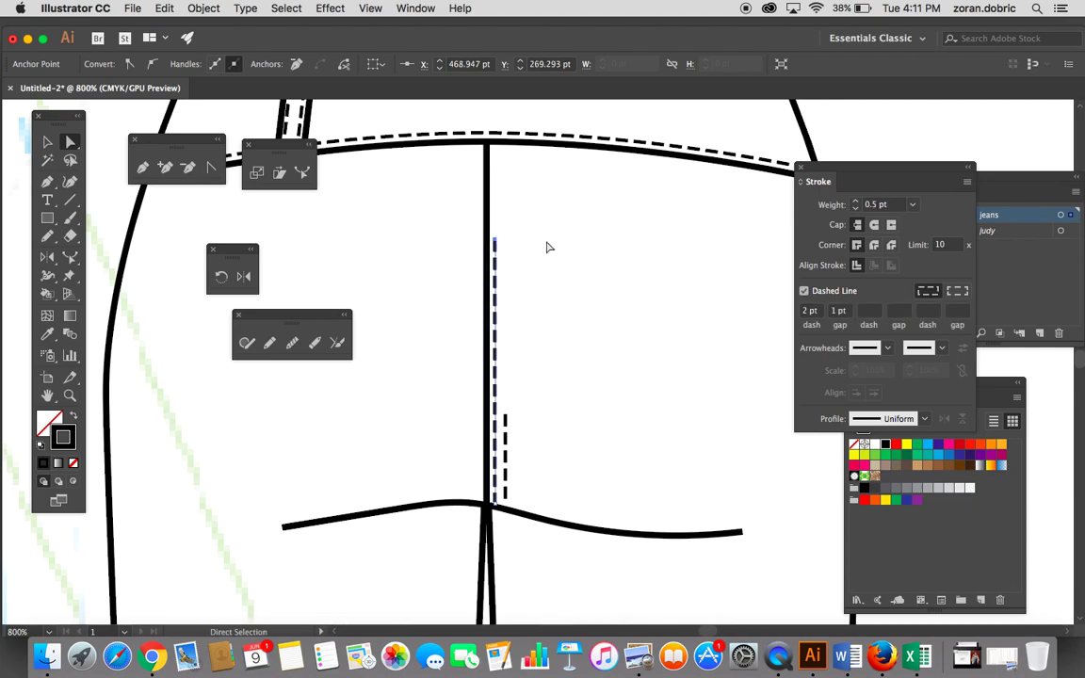
key(Up)
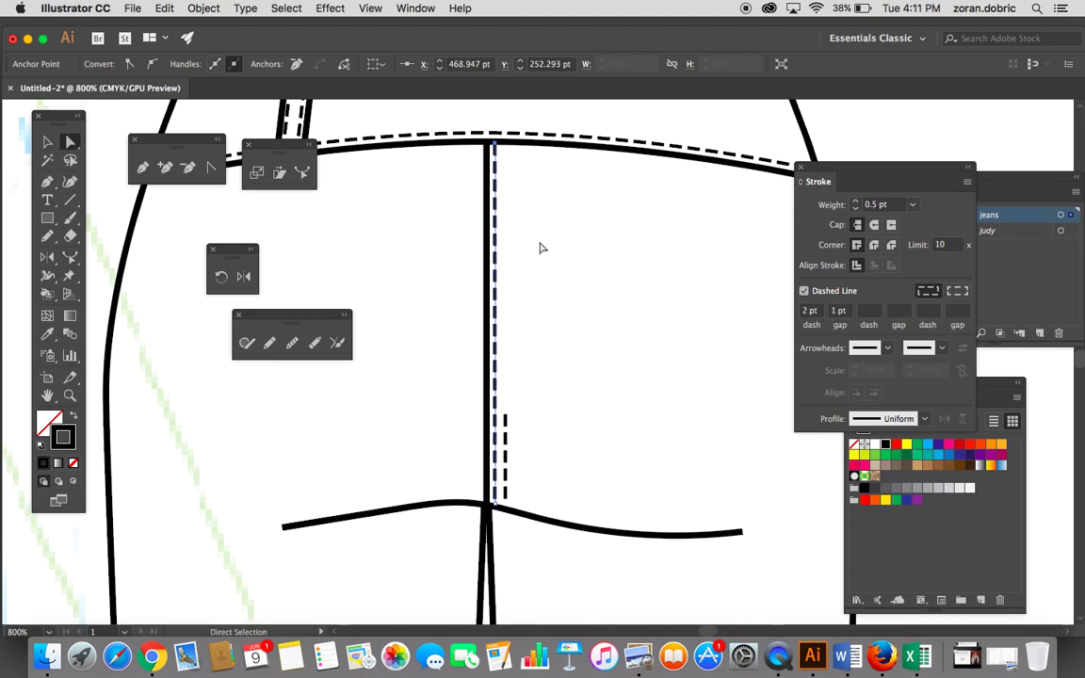
click(505, 426)
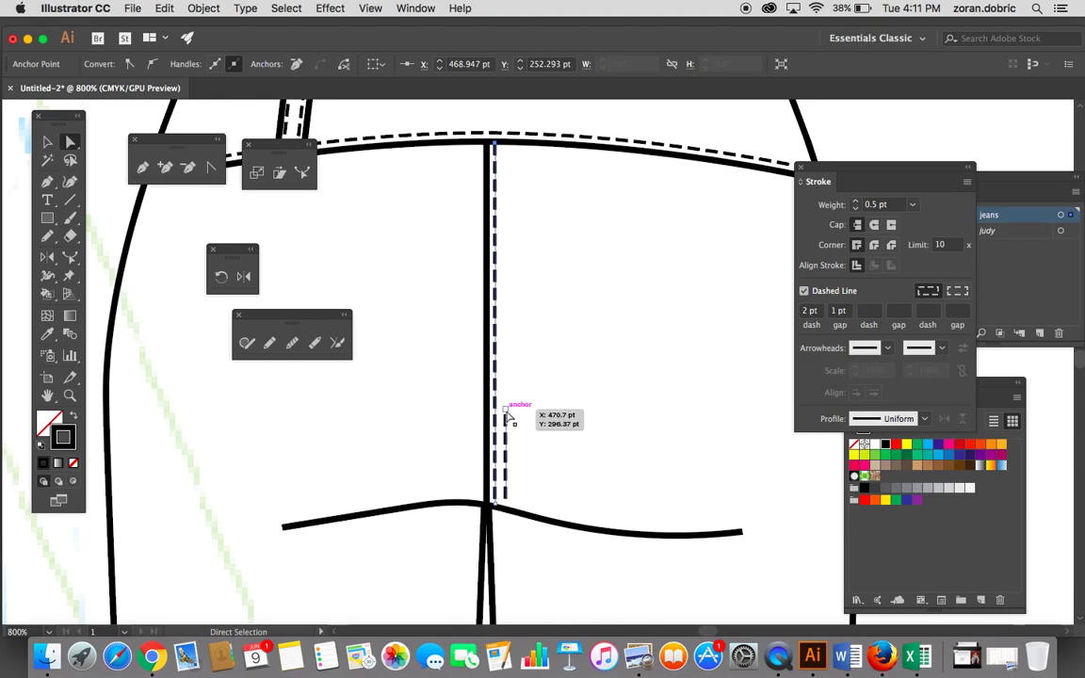
key(Up)
key(Up)
key(Up)
key(Up)
key(Up)
key(Up)
key(Up)
key(Up)
key(Up)
key(Up)
key(Up)
key(Up)
key(Up)
key(Up)
key(Up)
key(Up)
key(Up)
key(Up)
key(Up)
key(Up)
key(Up)
key(Up)
key(Up)
key(Up)
key(Up)
key(Up)
key(Up)
key(Up)
key(Up)
key(Up)
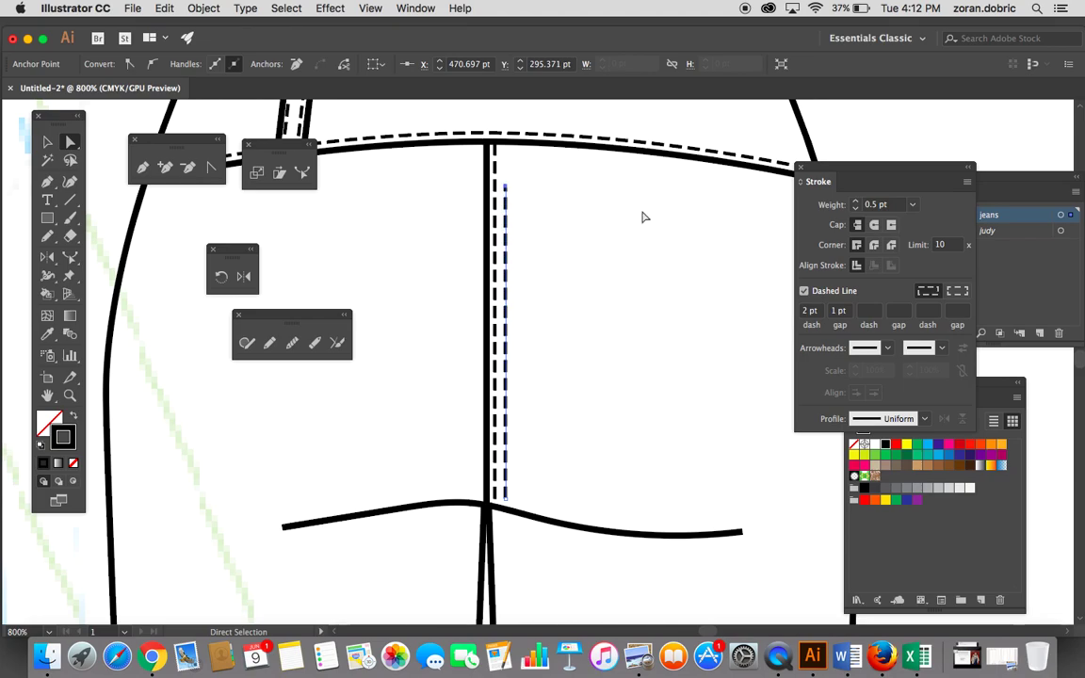
key(Up)
key(Up)
key(Up)
key(Up)
key(Up)
click(613, 308)
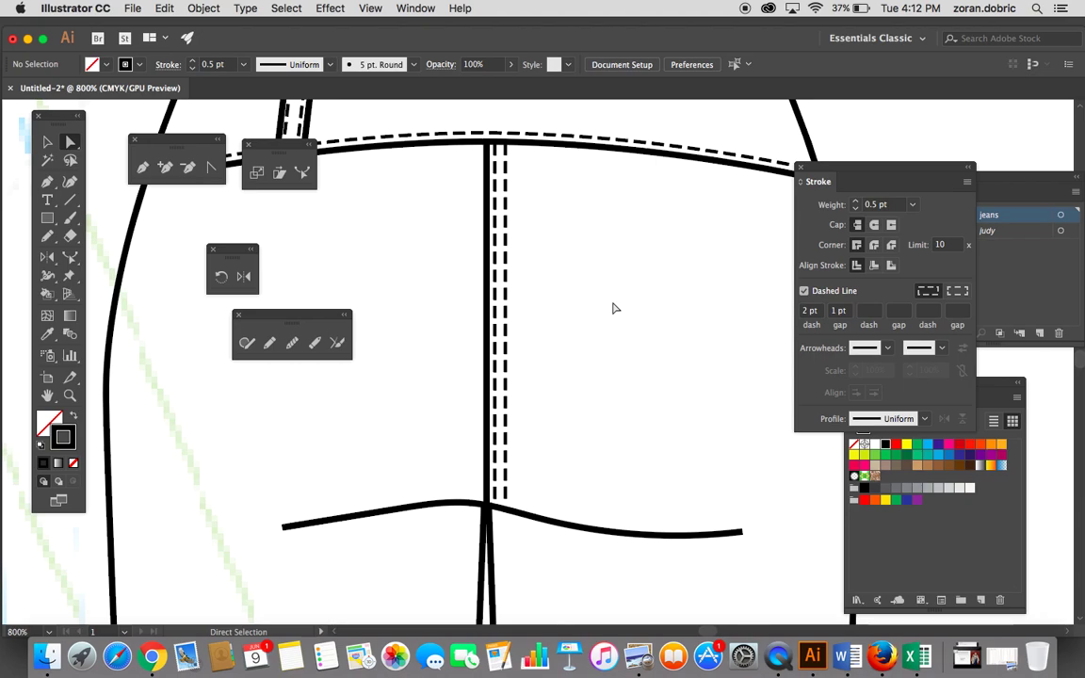
Step: Draw a pocket rectangle with a solid, undashed 1 pt stroke on the left half of the back view, below the waistband
mouse_move(608, 274)
mouse_down()
mouse_move(690, 399)
mouse_move(664, 286)
mouse_move(664, 303)
mouse_up()
key(super+minus)
key(super+minus)
key(super+minus)
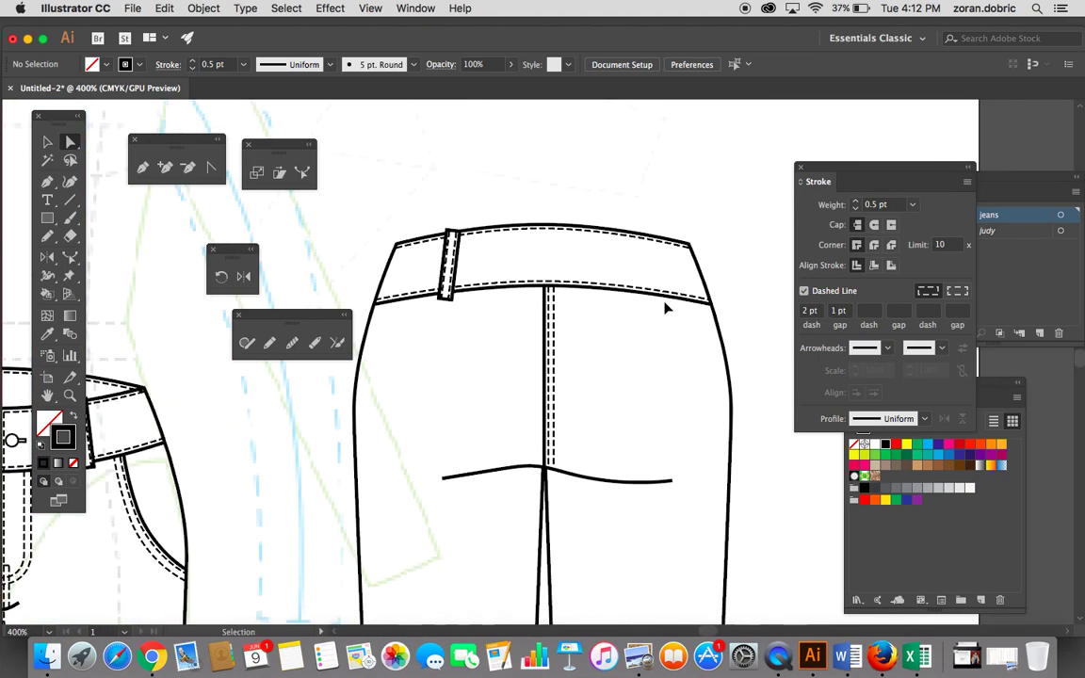
drag(631, 346, 694, 260)
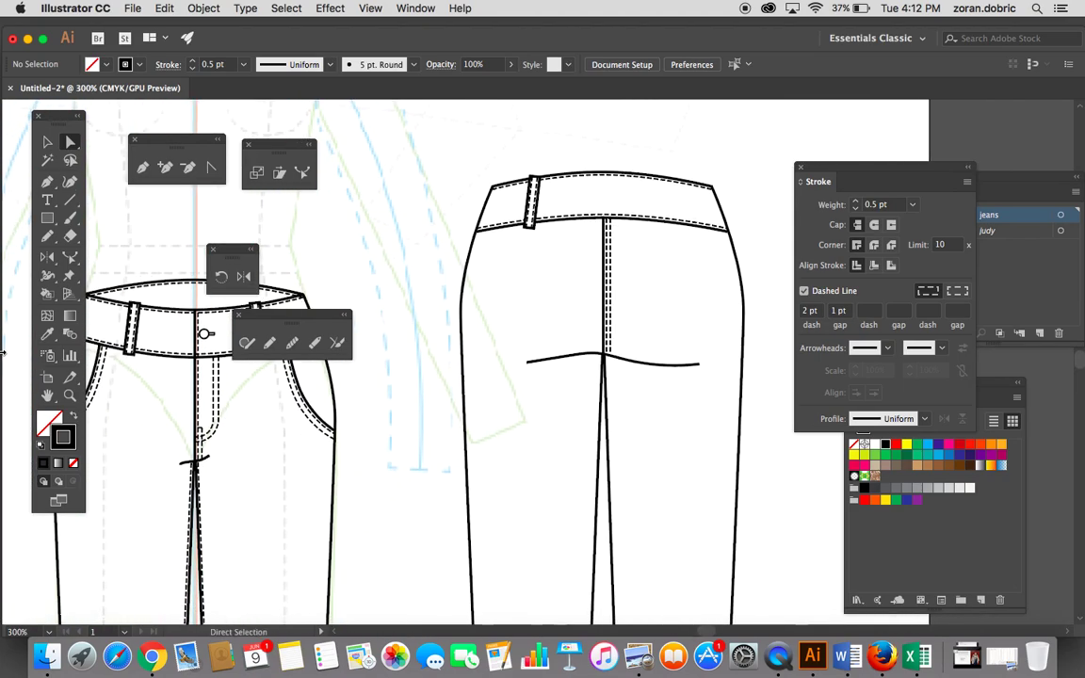
click(69, 395)
click(557, 298)
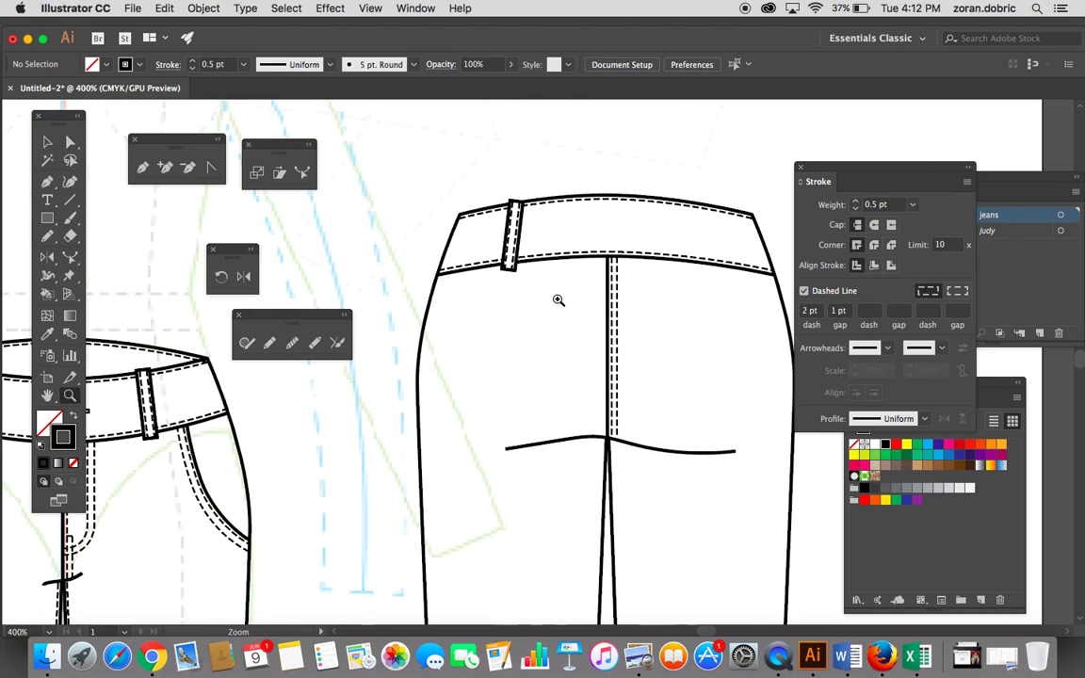
click(567, 378)
drag(545, 383, 581, 370)
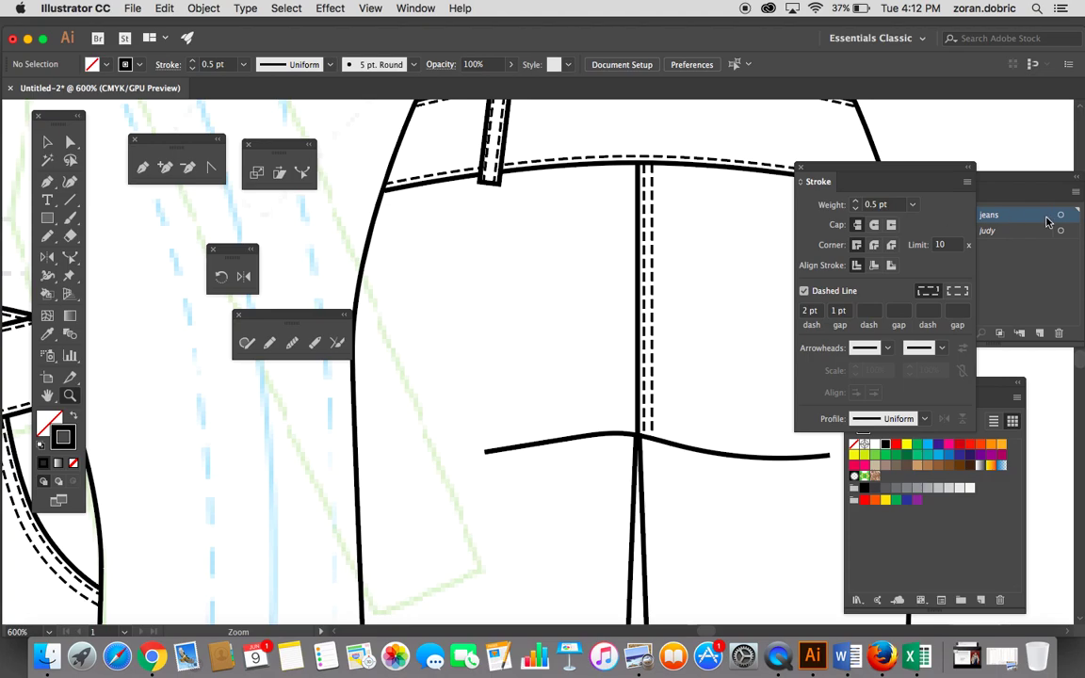
click(912, 205)
click(932, 270)
click(803, 290)
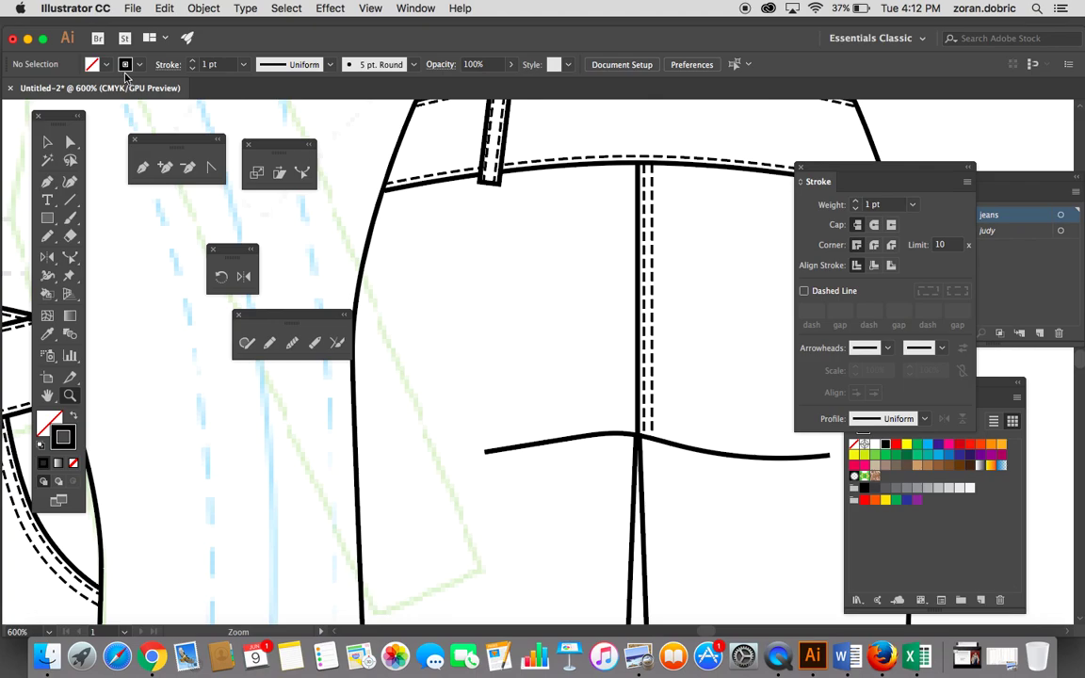
click(47, 218)
drag(418, 229, 555, 381)
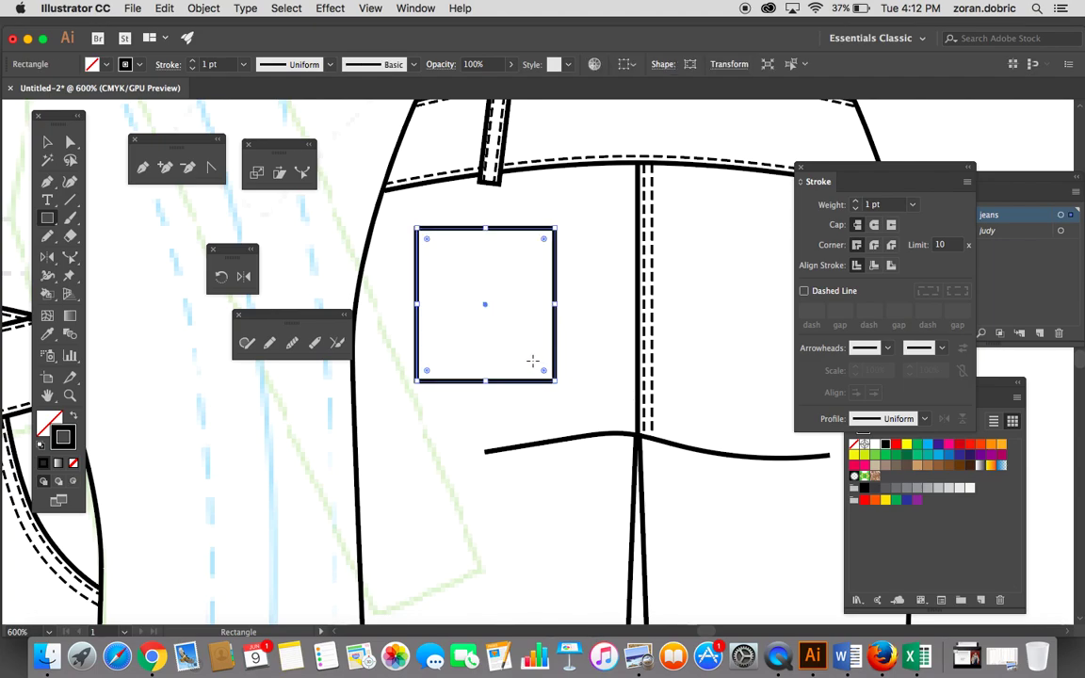
Step: Add an anchor point at the middle of the pocket rectangle's bottom edge
click(72, 142)
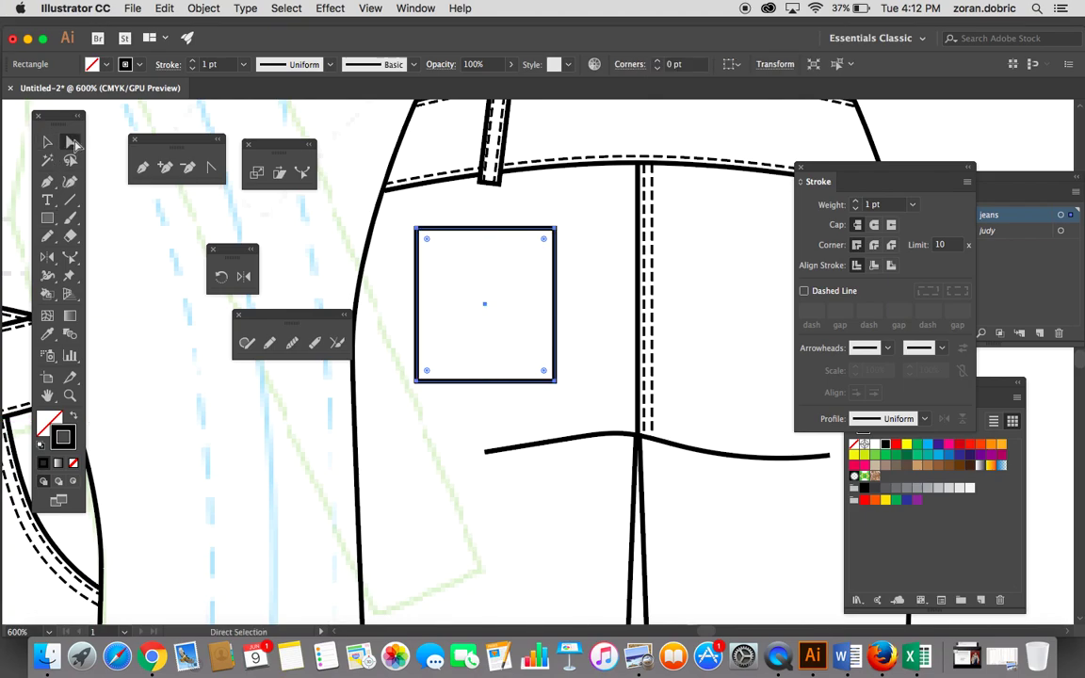
click(69, 396)
click(516, 405)
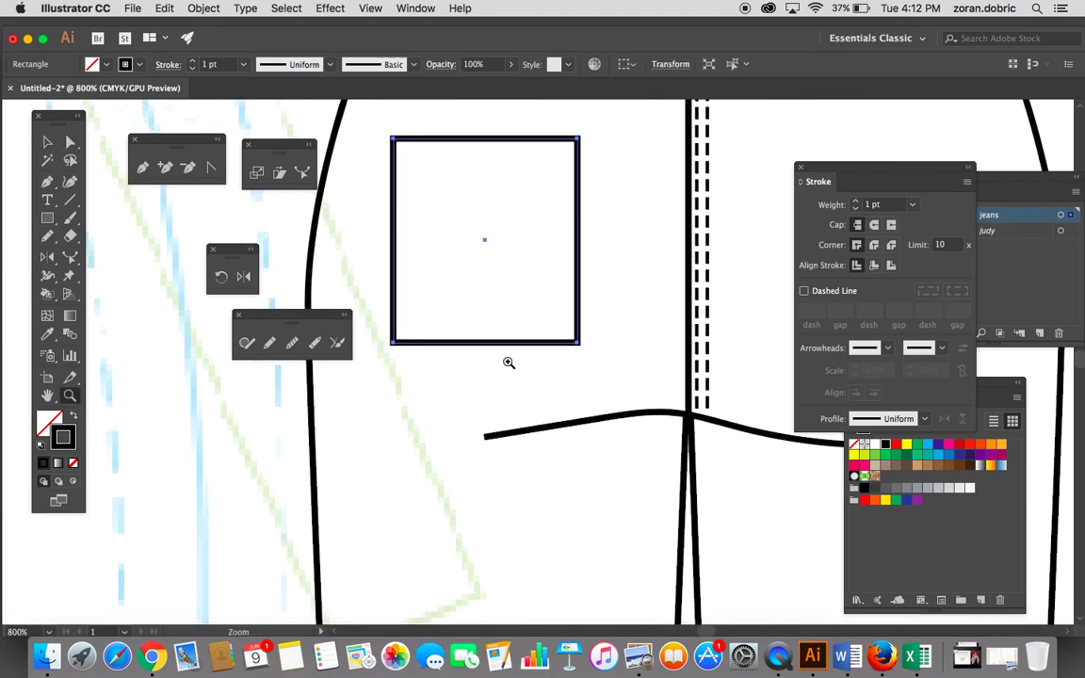
click(508, 363)
key(space)
drag(508, 363, 533, 470)
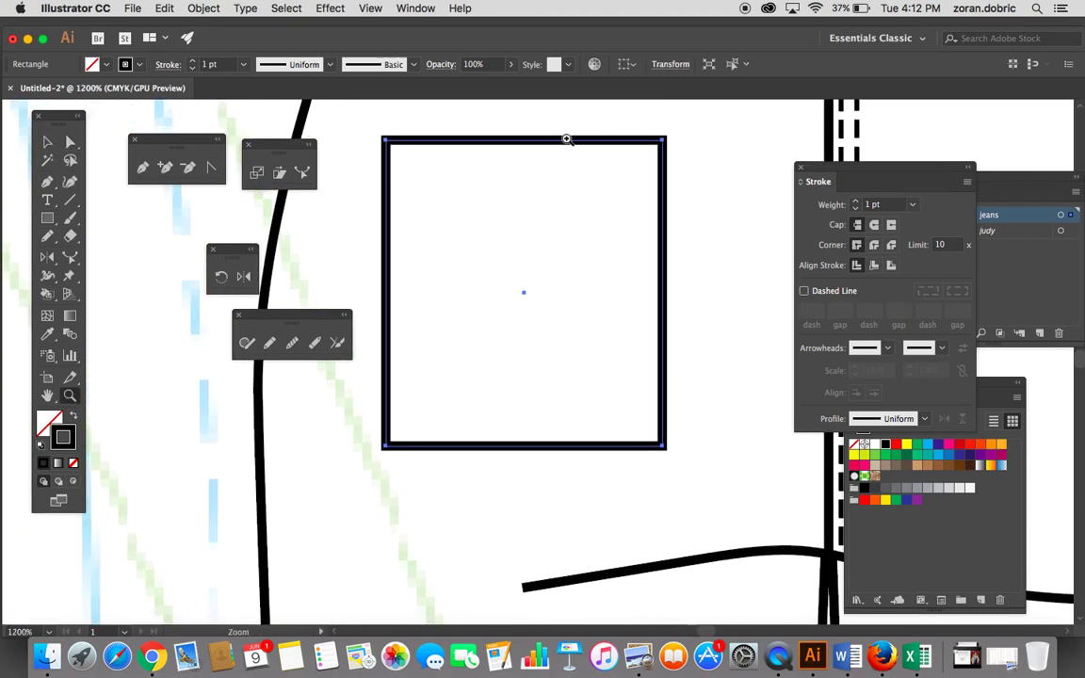
click(167, 168)
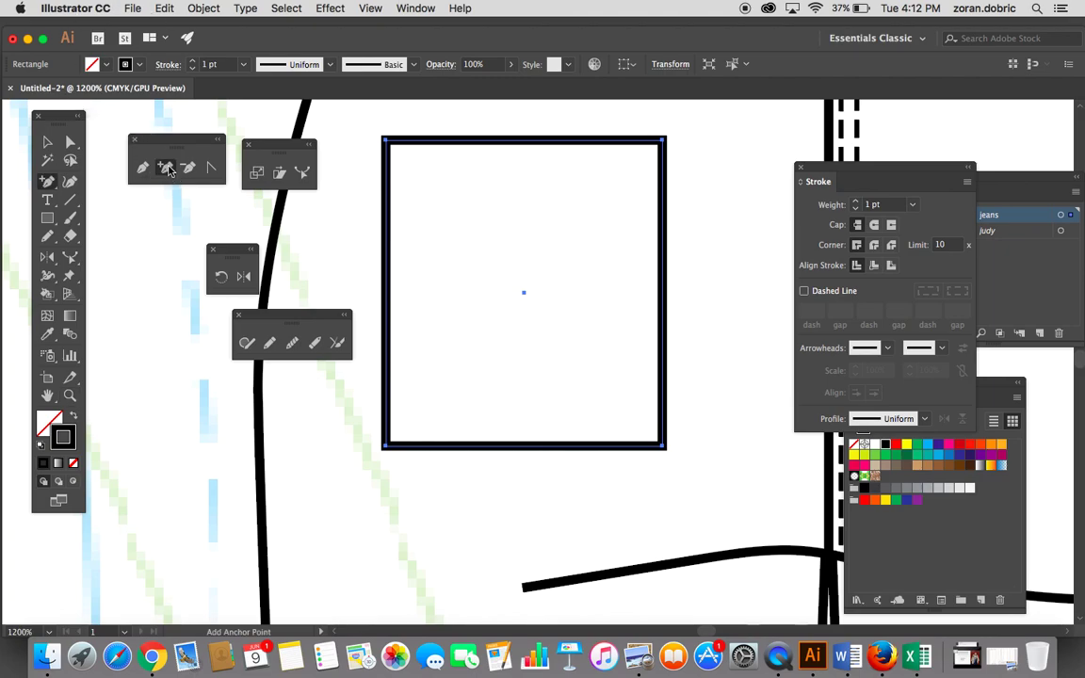
click(526, 450)
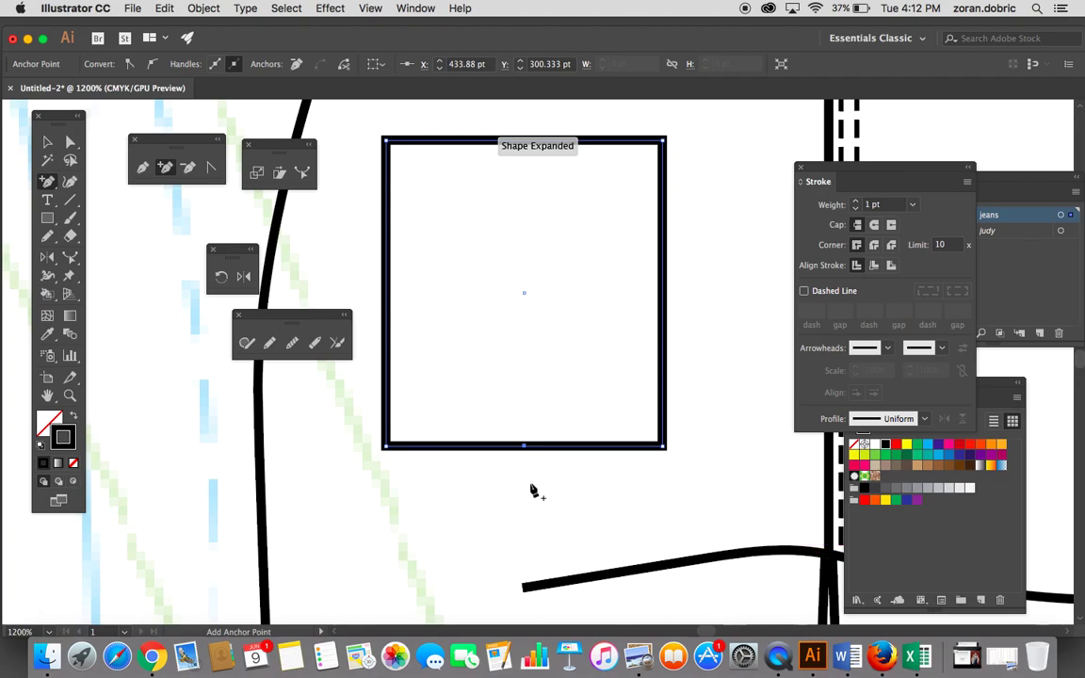
click(70, 142)
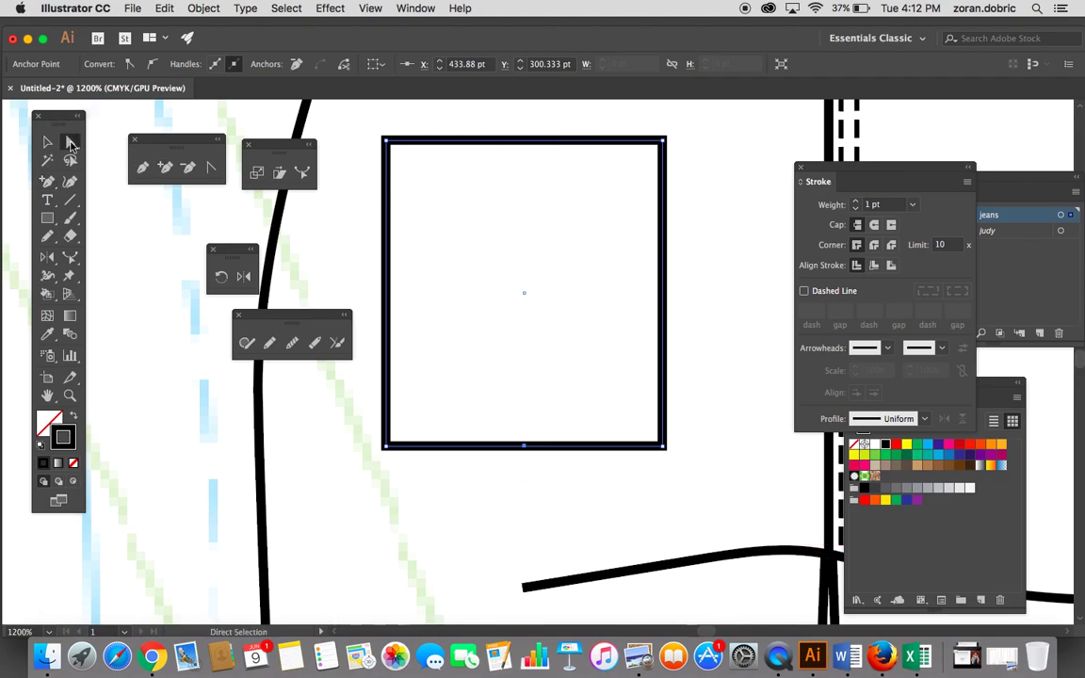
Step: Lower the anchor at the middle of the pocket's bottom edge by 6 pt to form a pointed bottom
click(533, 438)
click(528, 449)
key(Down)
key(Down)
key(Down)
key(Down)
key(Down)
key(Down)
key(Down)
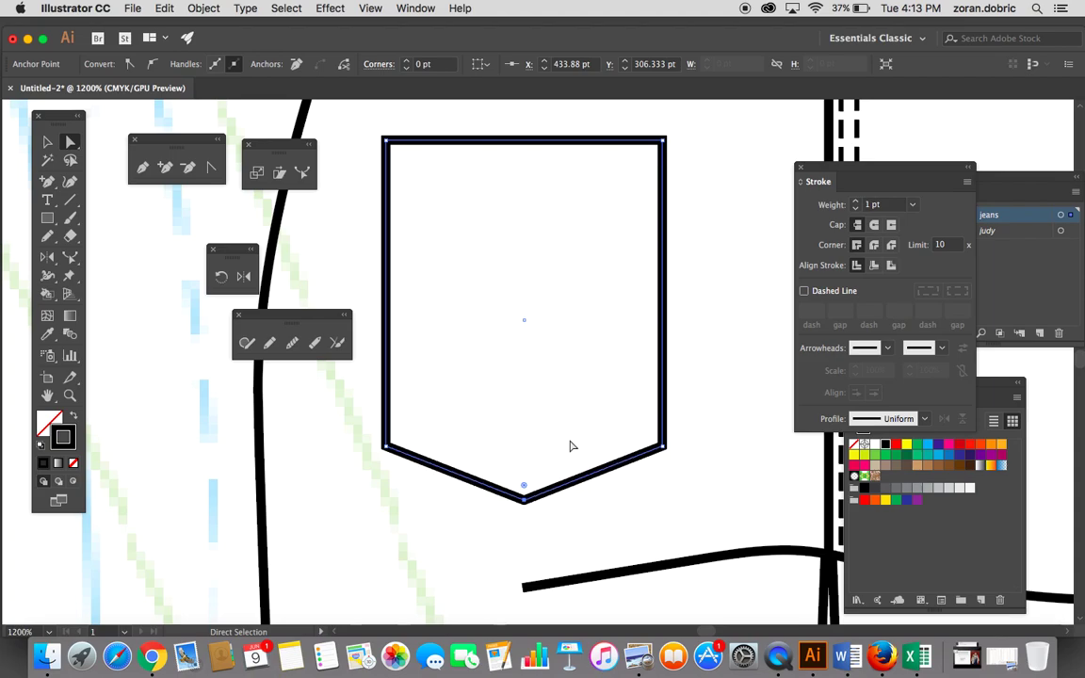
click(611, 214)
Step: Move the pocket outline slightly toward the back center seam and widen it a little on the seam side
drag(578, 313, 597, 338)
key(super+minus)
key(super+minus)
key(super+minus)
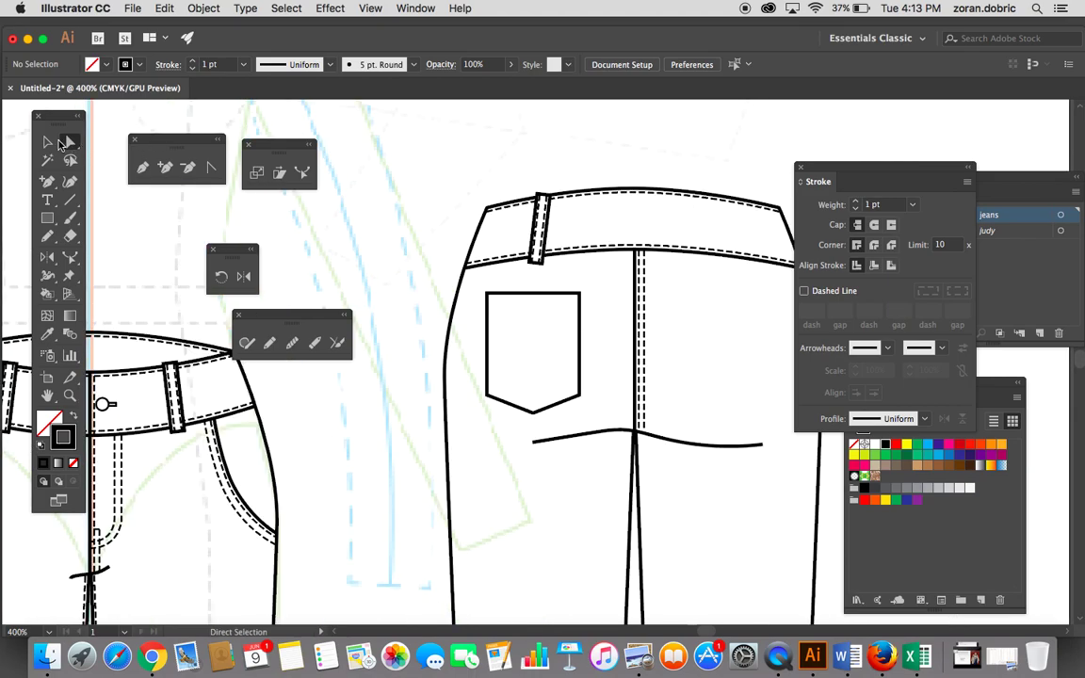
click(52, 141)
click(582, 339)
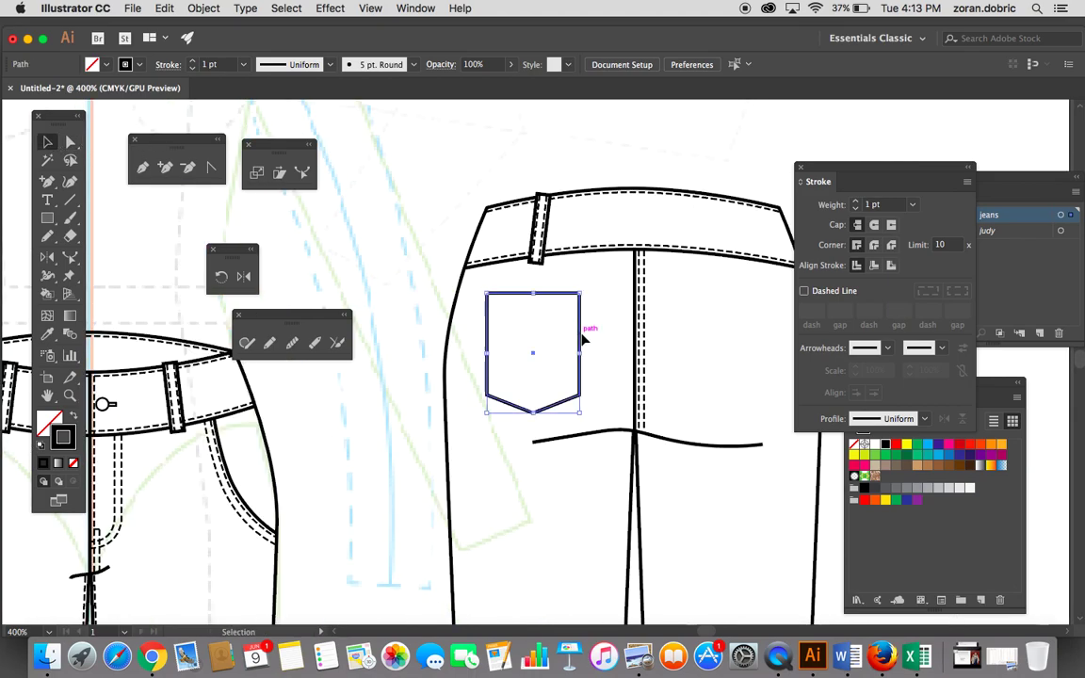
drag(580, 332, 590, 333)
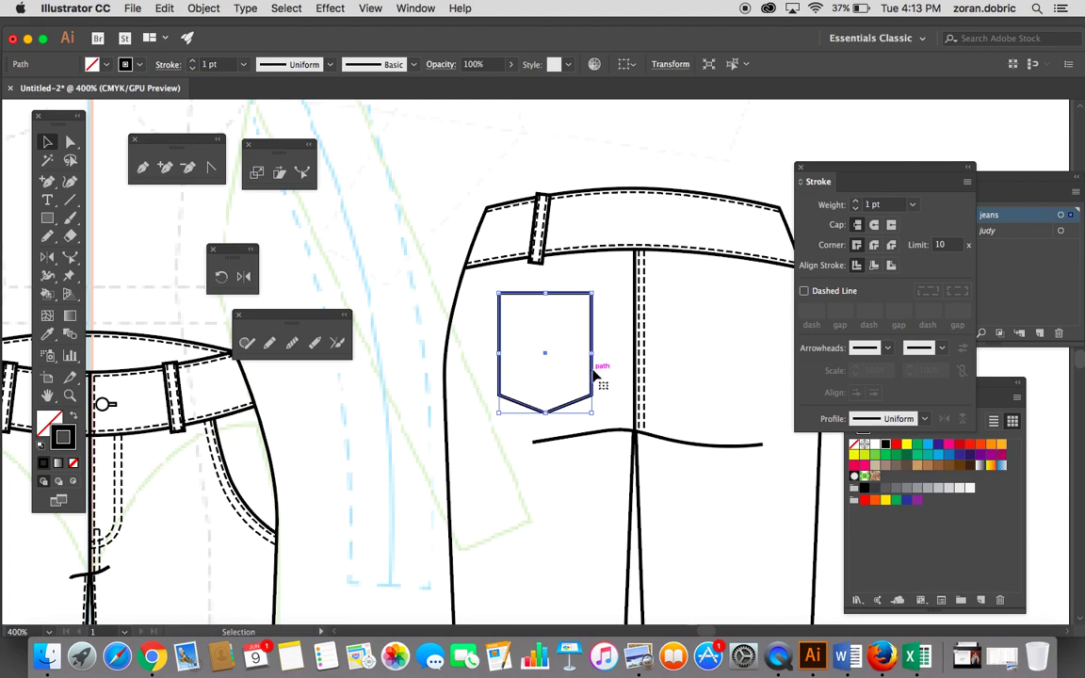
drag(594, 353, 598, 353)
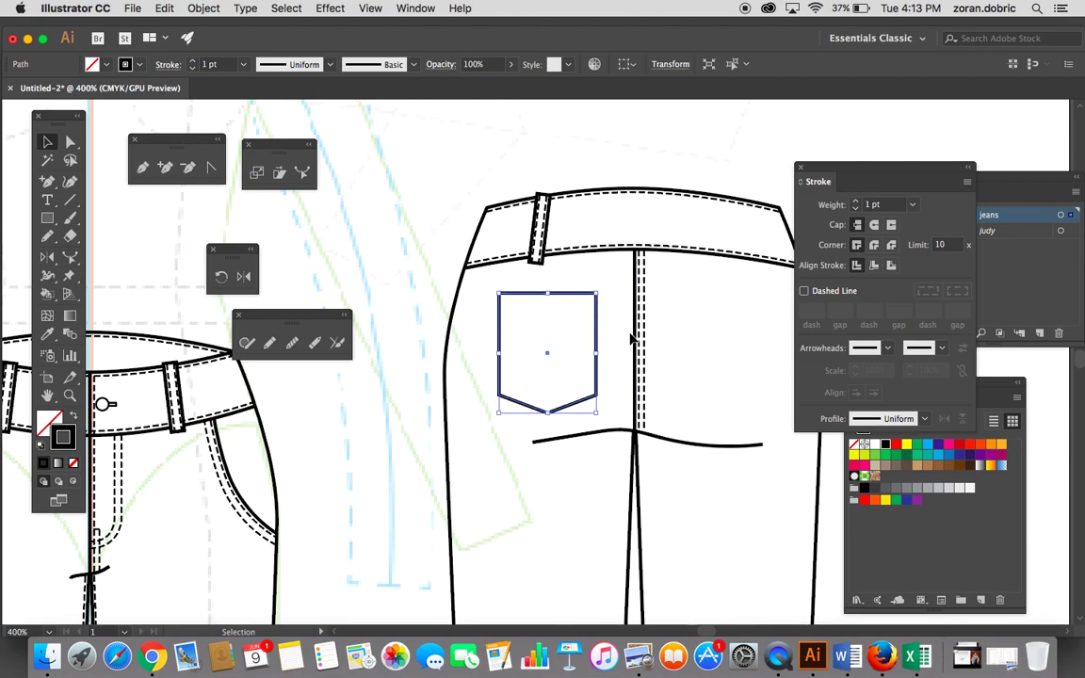
click(622, 333)
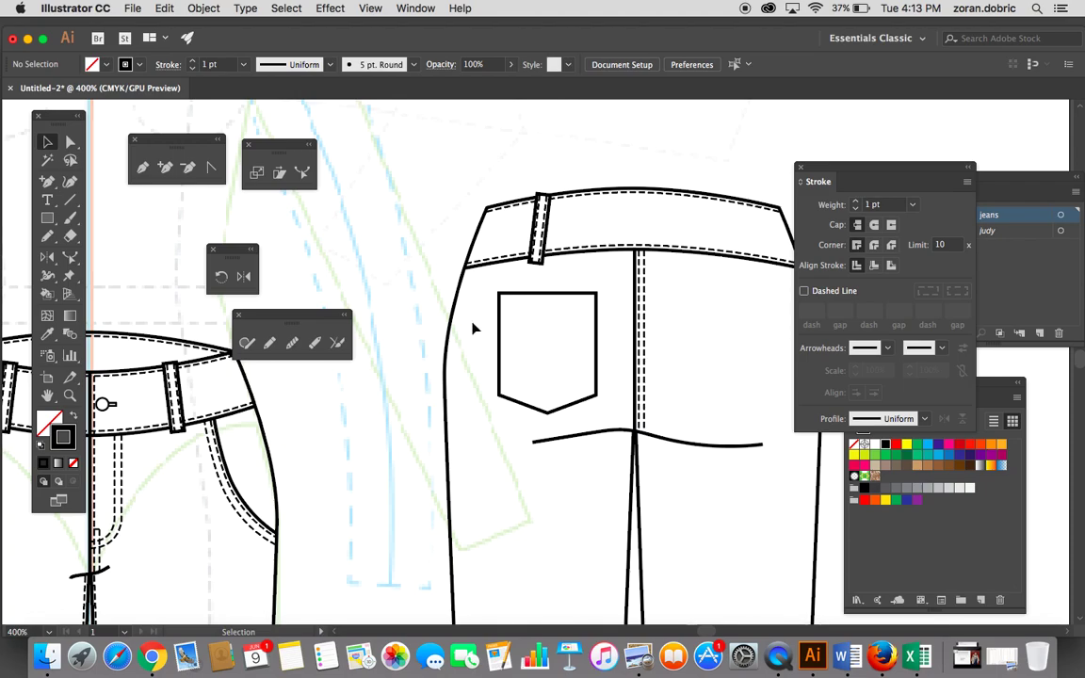
Step: Create an inner copy of the pocket outline with Offset Path at -1 pt, using miter joins
click(70, 395)
click(565, 377)
click(573, 387)
click(556, 396)
drag(542, 390, 576, 399)
click(46, 143)
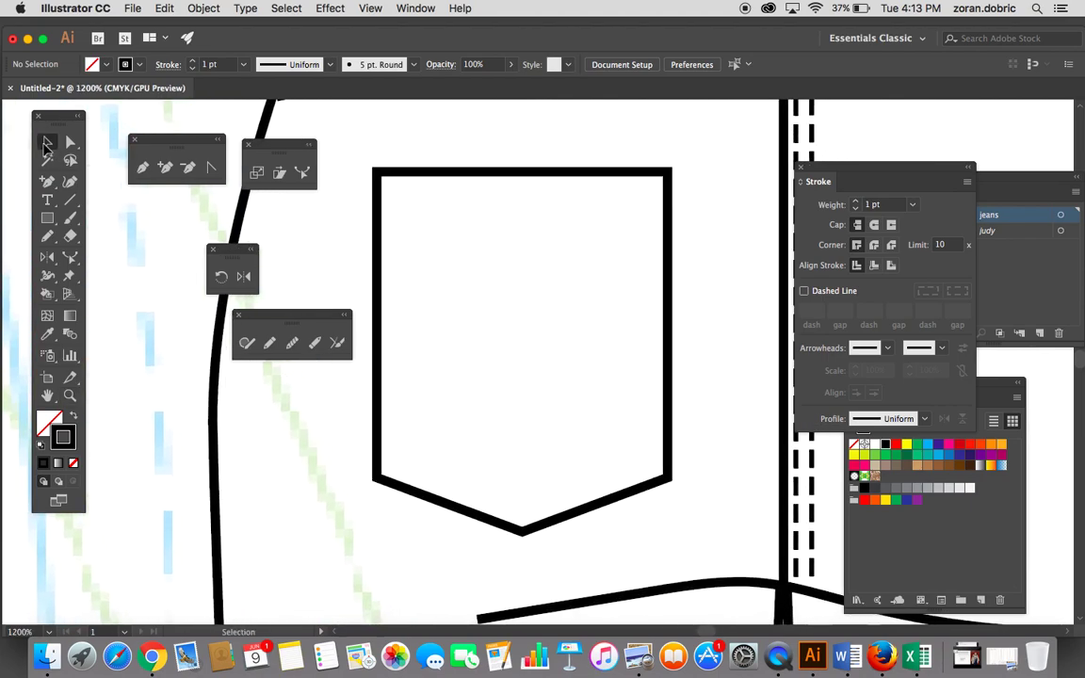
click(489, 172)
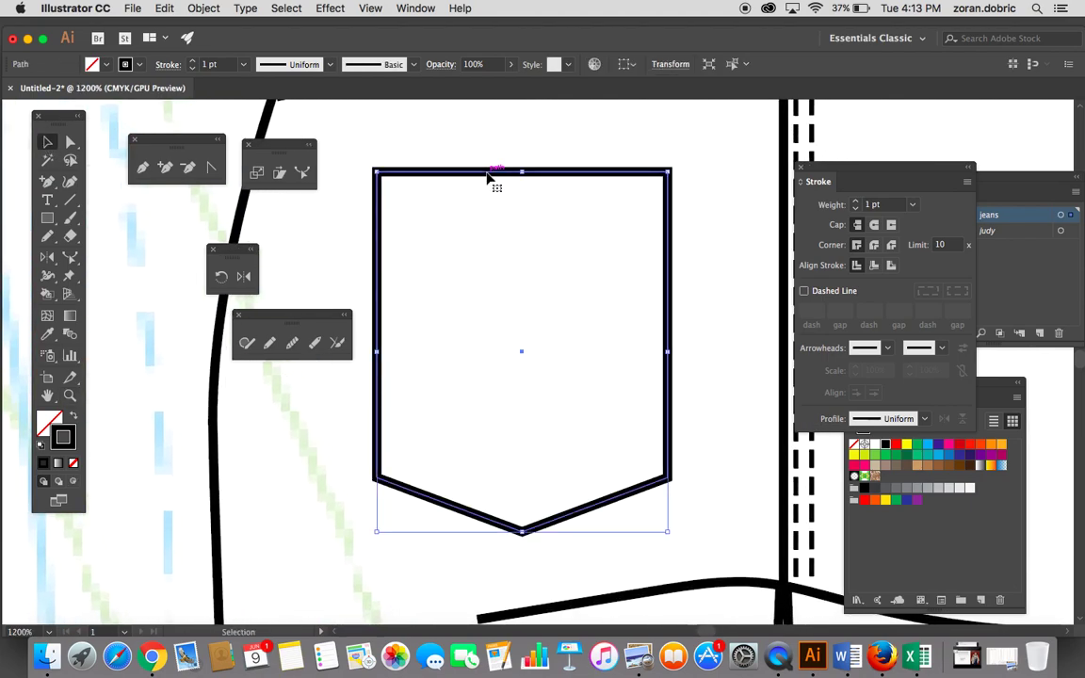
click(489, 147)
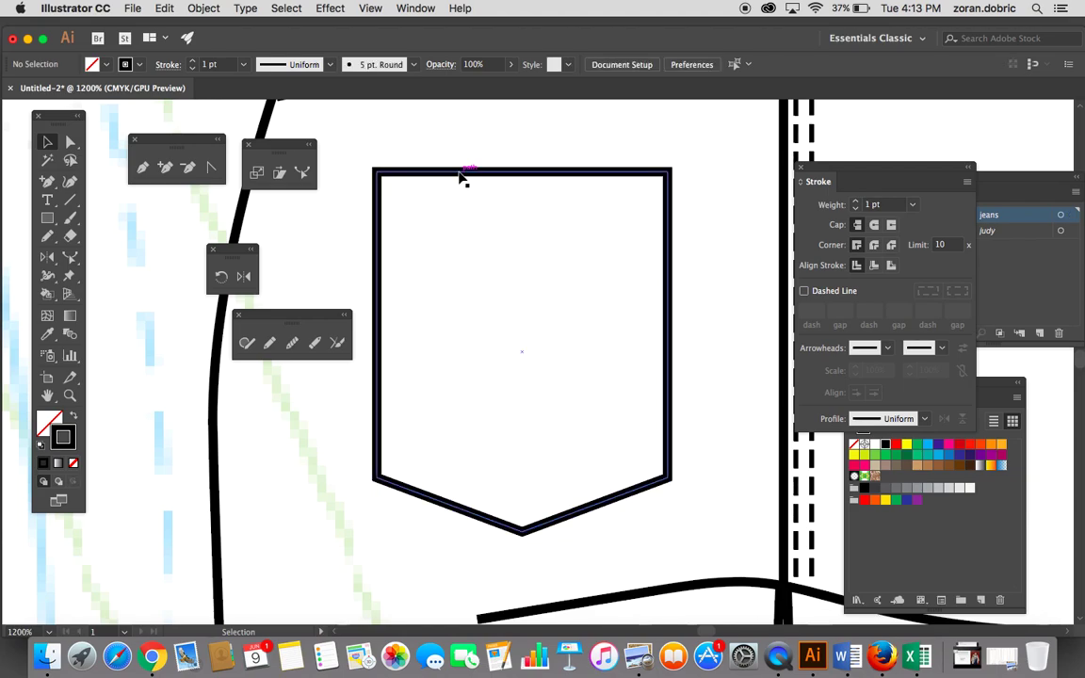
click(462, 176)
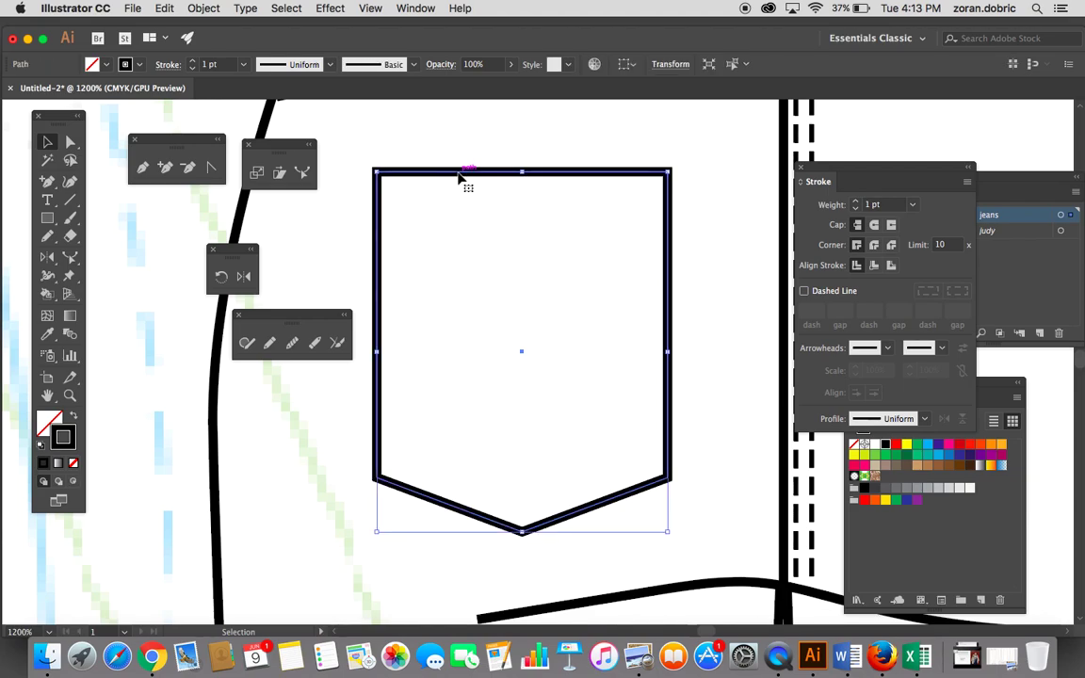
click(203, 9)
mouse_move(213, 330)
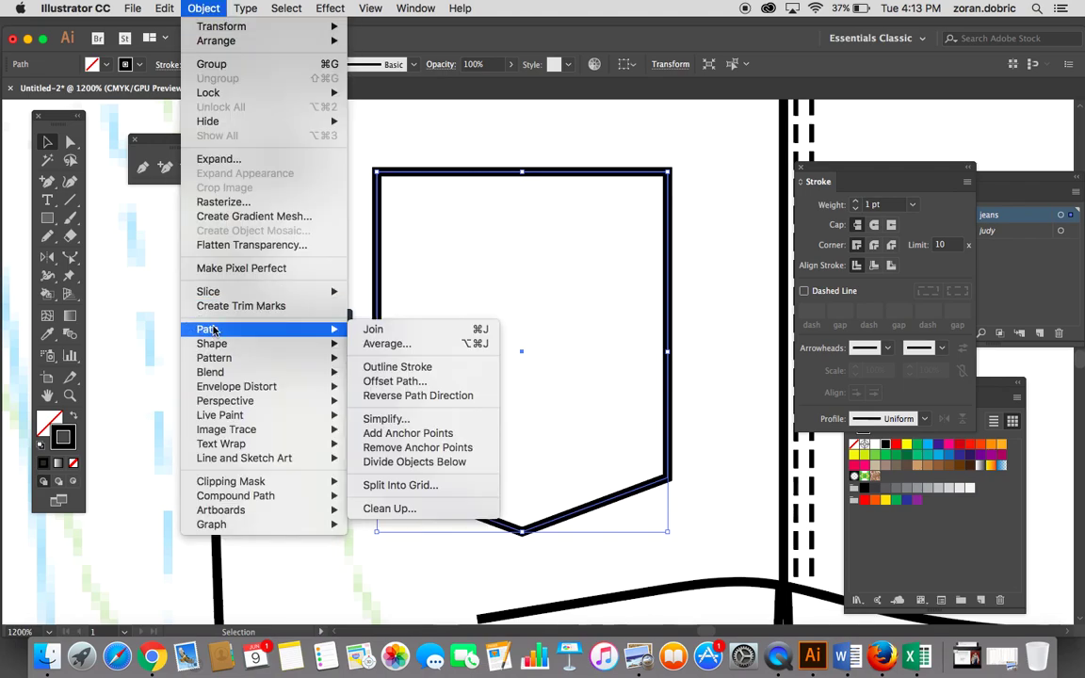
click(441, 382)
text(-1)
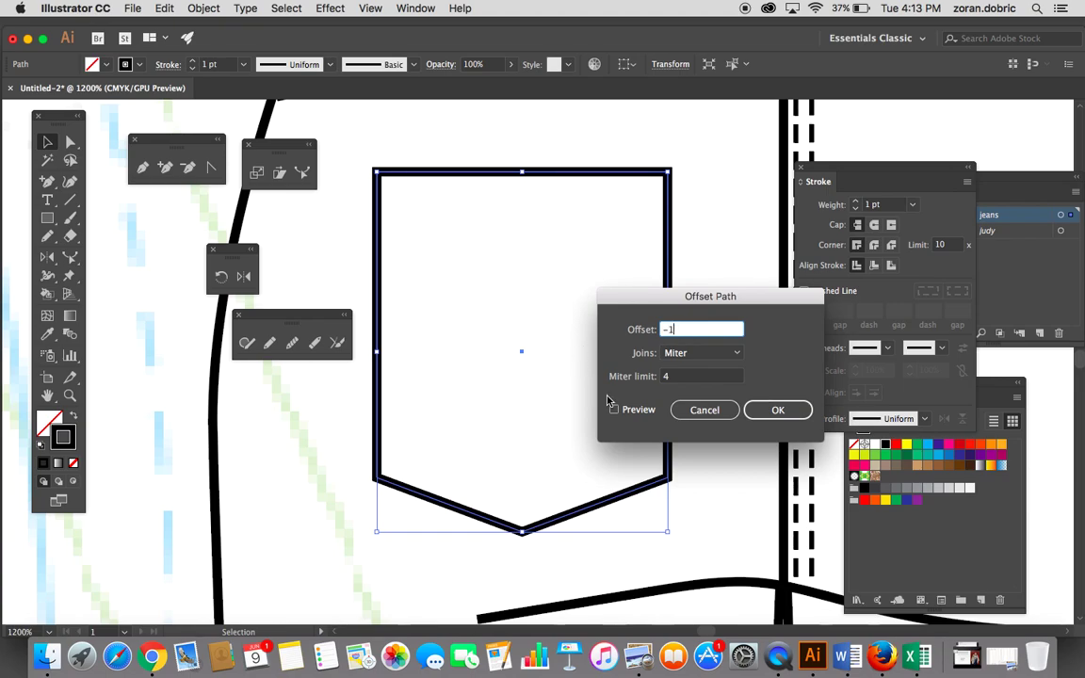
click(615, 411)
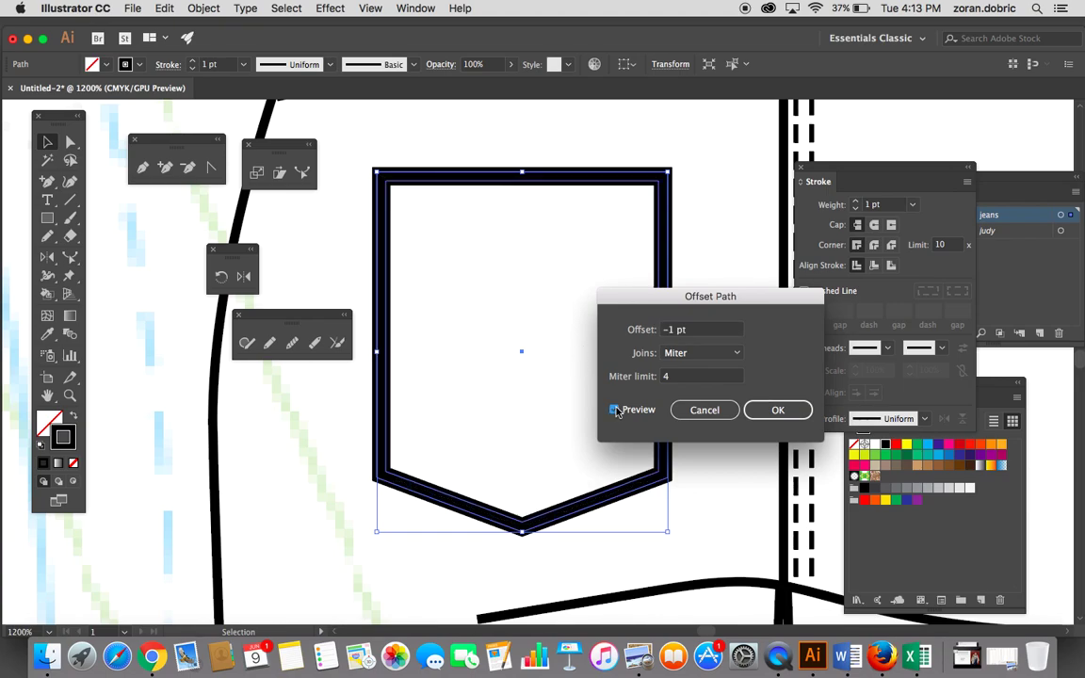
click(778, 410)
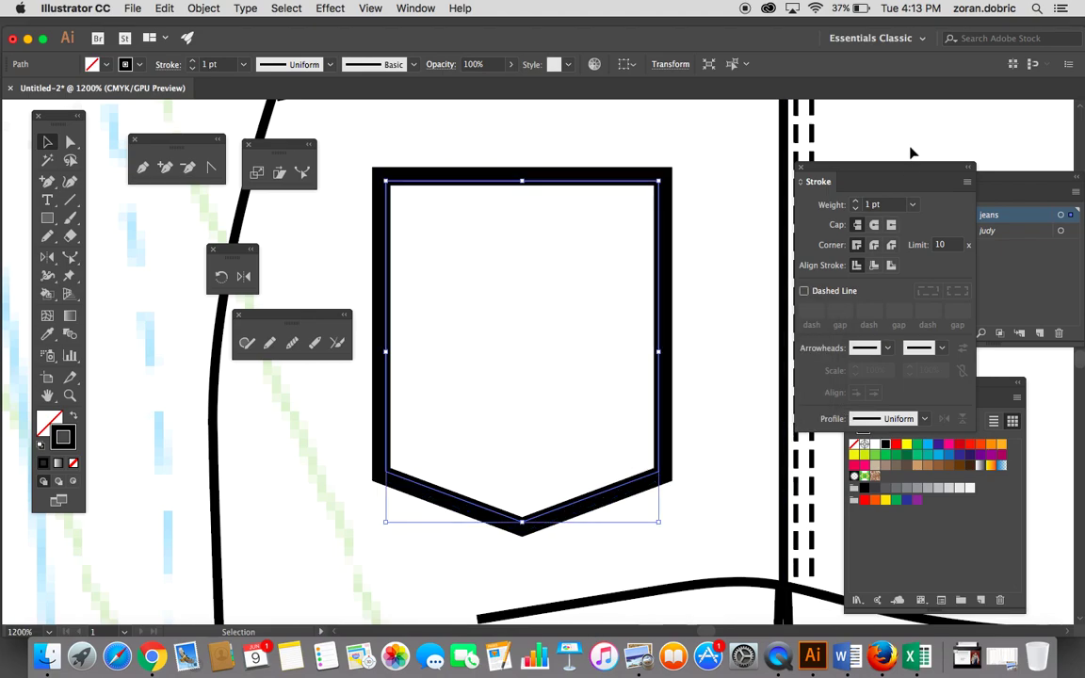
Step: Style the inner pocket outline as a 0.5 pt dashed stroke with 2 pt dashes and 1 pt gaps
click(913, 206)
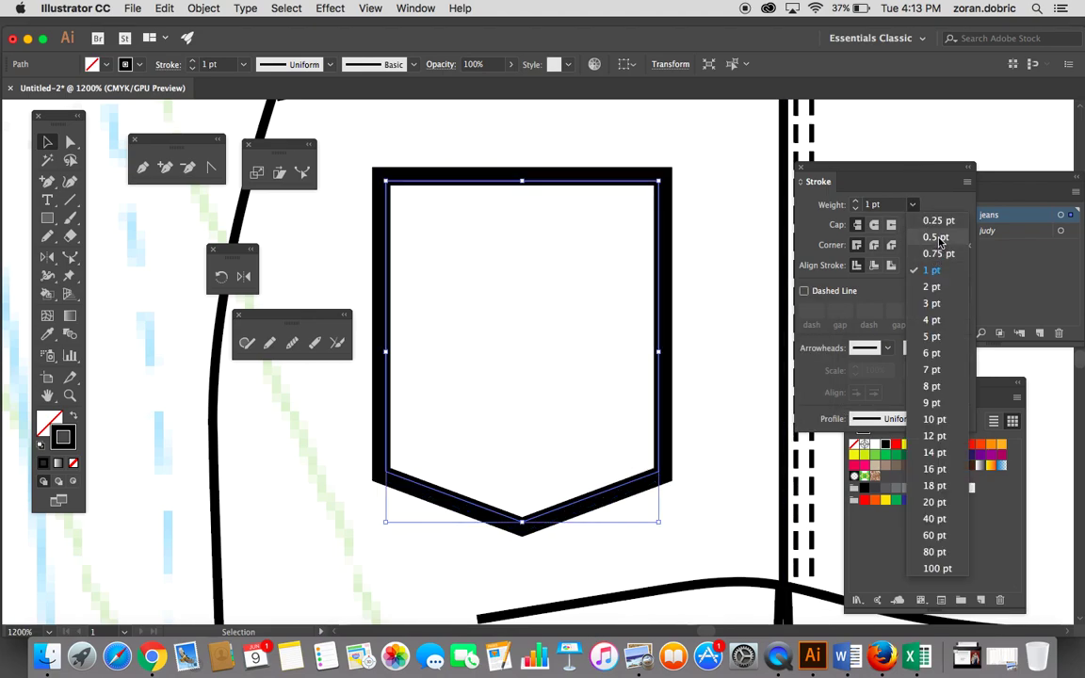
click(852, 231)
click(804, 292)
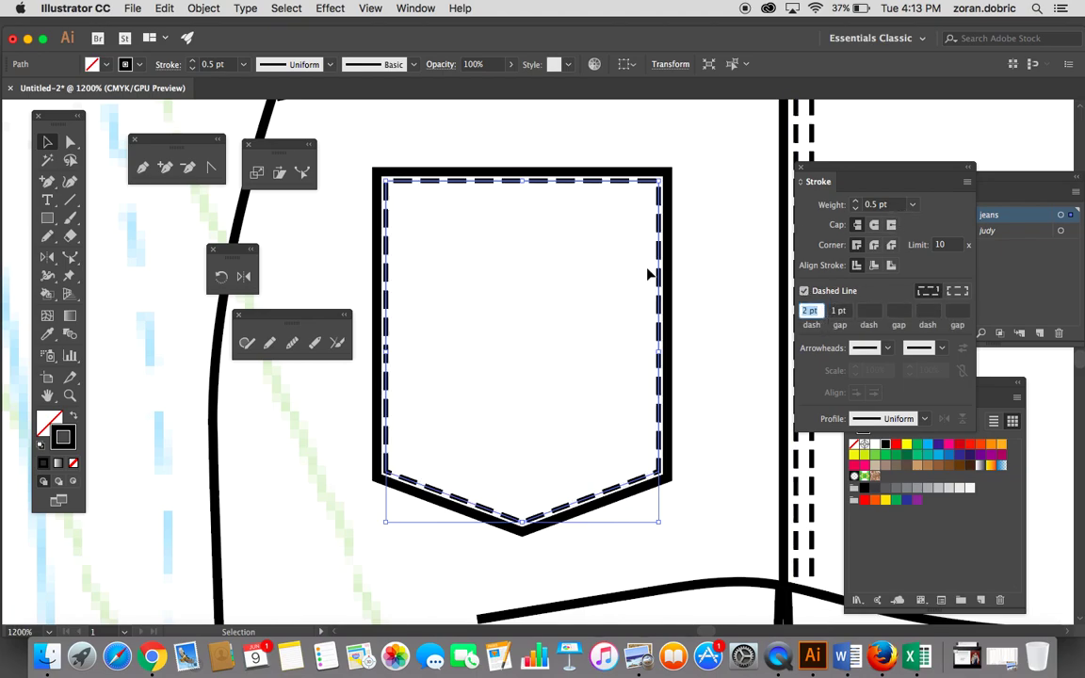
click(734, 254)
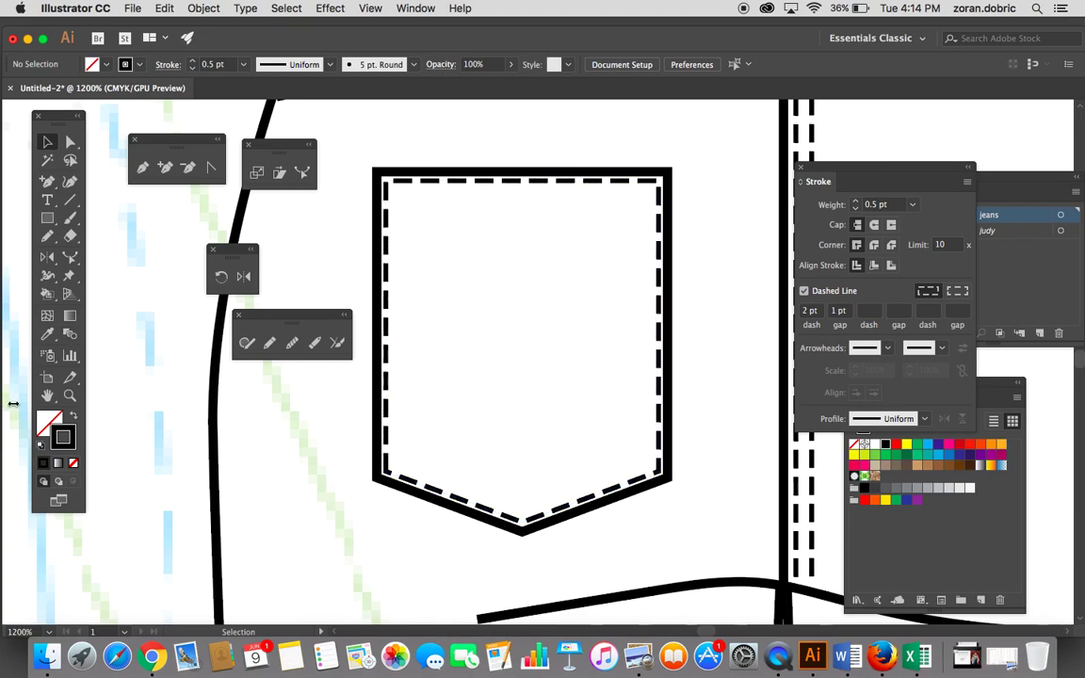
Step: Cut the dashed pocket stitch line at the middle of its top edge with the Scissors tool
click(70, 396)
click(560, 285)
click(533, 368)
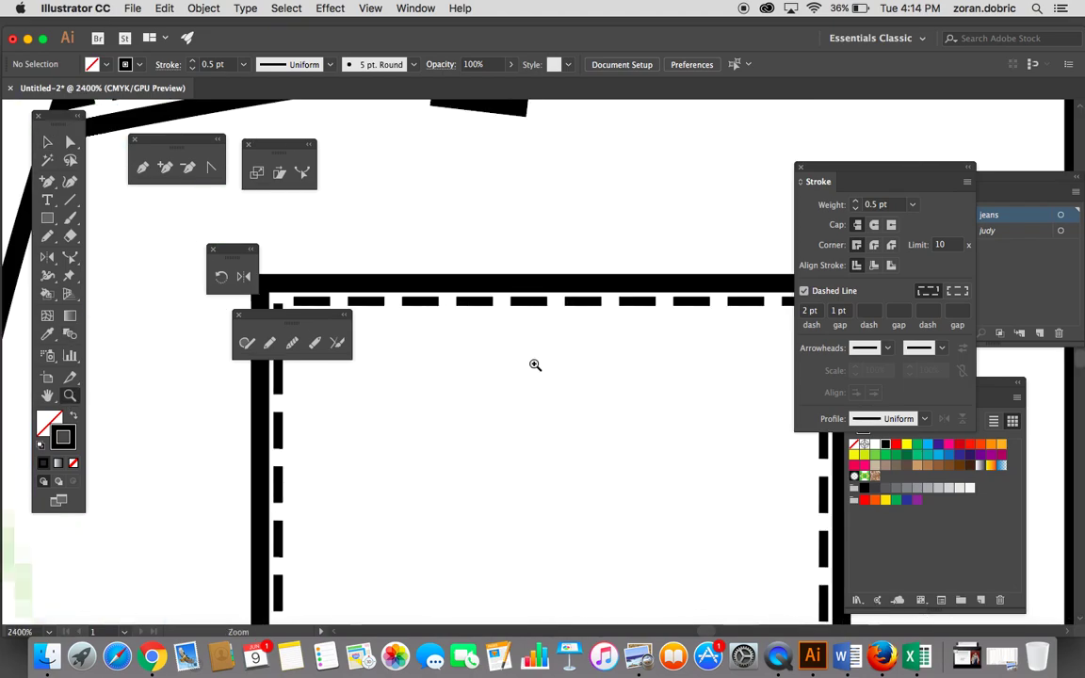
mouse_move(538, 376)
mouse_down()
mouse_move(458, 543)
mouse_move(429, 501)
mouse_up()
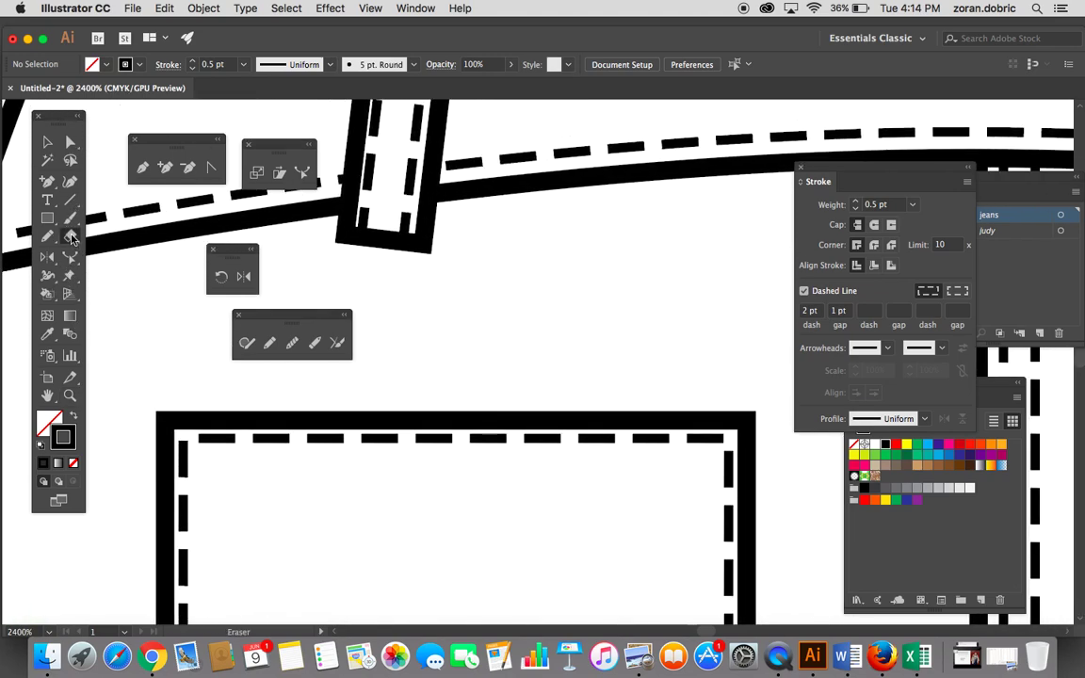
click(69, 236)
click(144, 254)
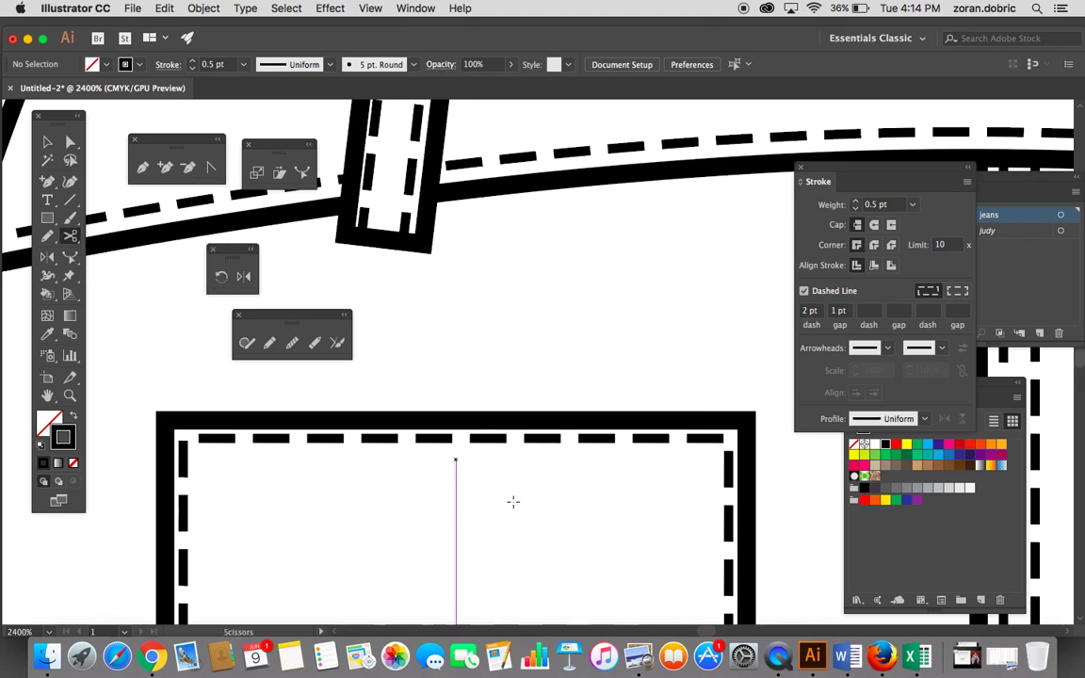
click(455, 439)
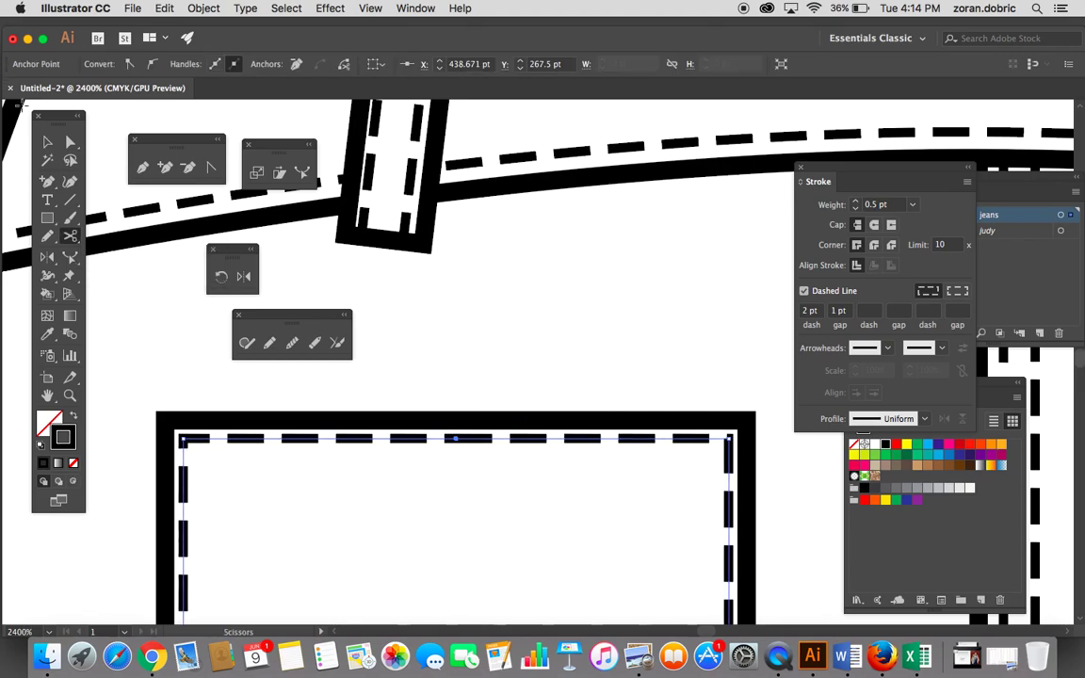
Step: Delete both halves of the dashed stitch line's top edge, keeping the pocket's sides and pointed bottom
click(70, 142)
click(466, 462)
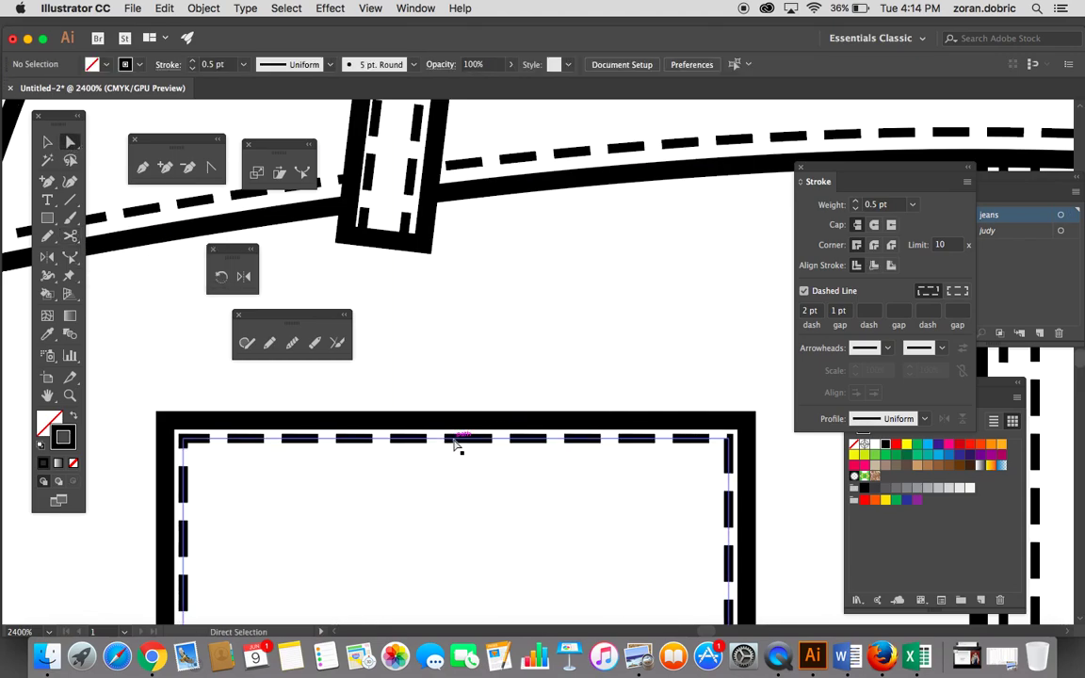
click(458, 441)
key(Delete)
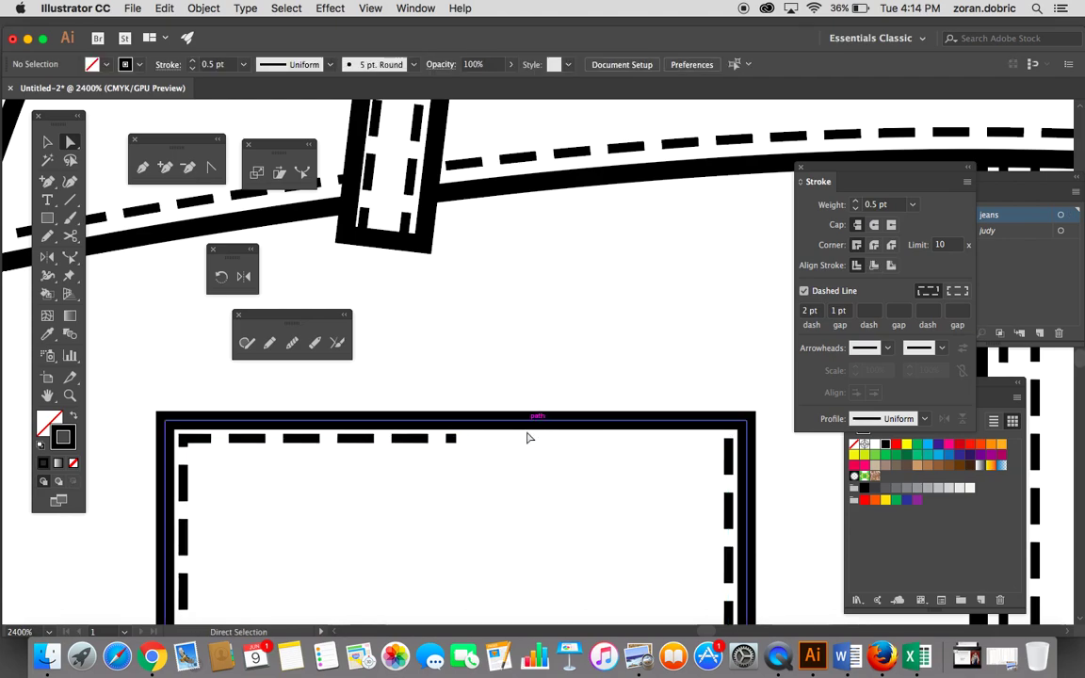
click(459, 439)
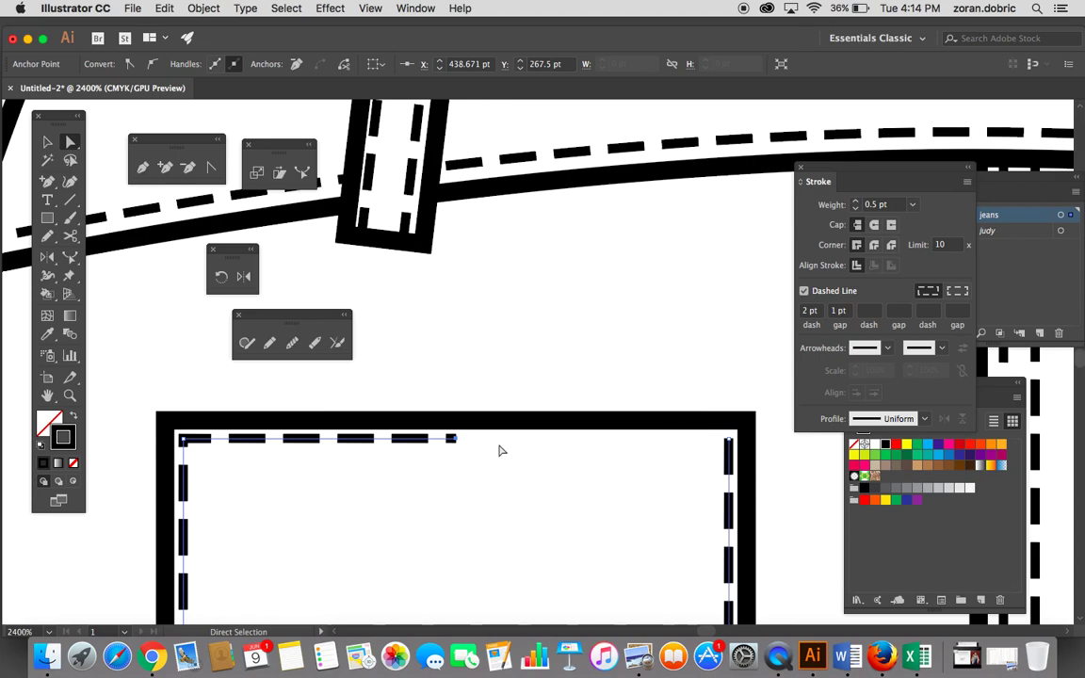
key(Delete)
click(497, 347)
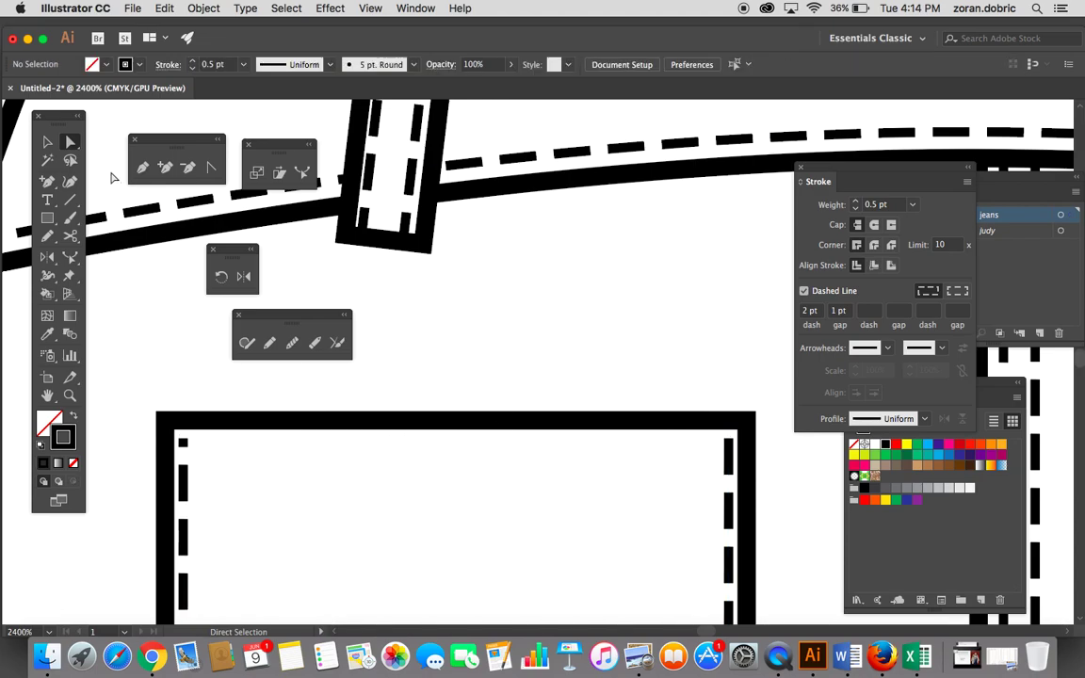
Step: Duplicate the pocket's dashed stitch line and shrink the copy inward at both sides and the bottom for a second stitch row
key(super+minus)
key(super+minus)
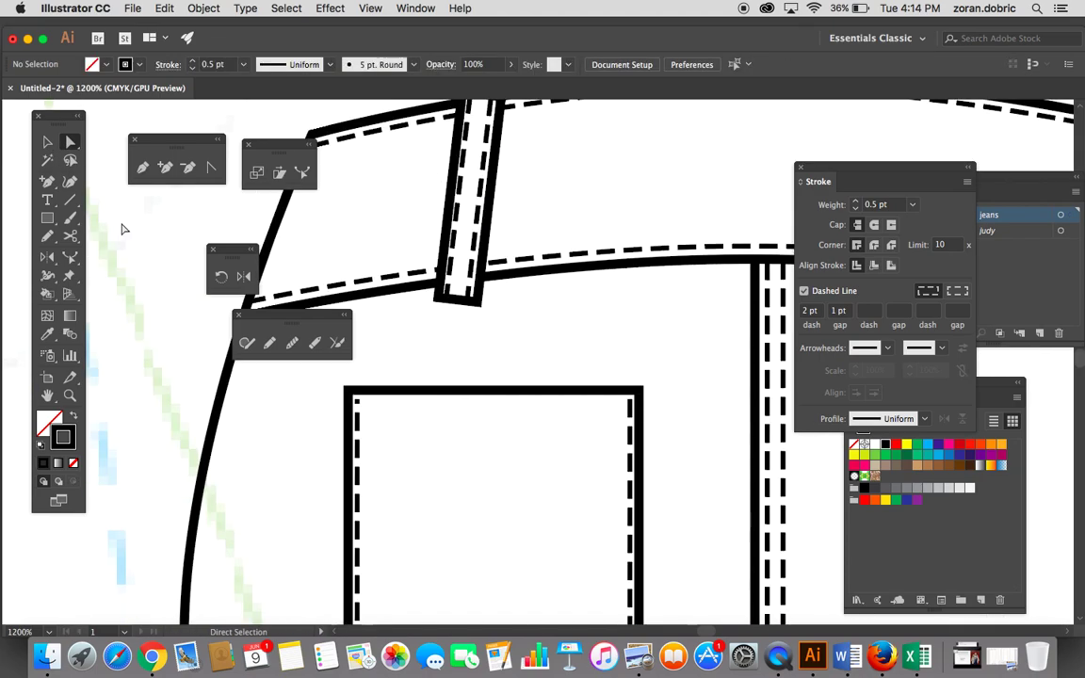
drag(458, 450, 513, 268)
click(48, 142)
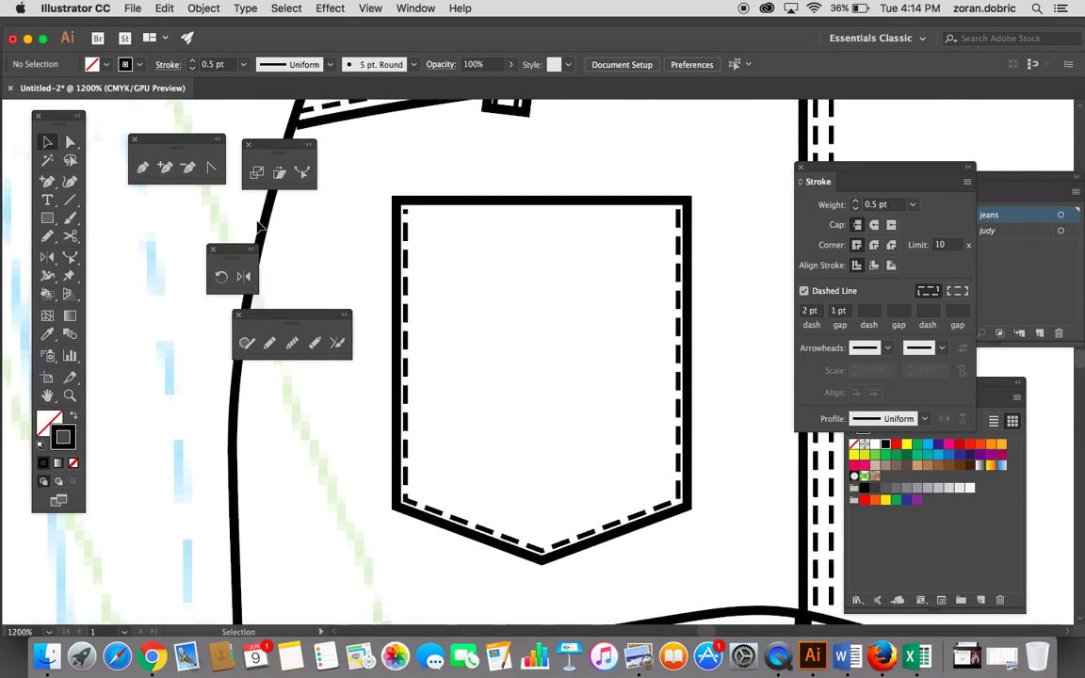
click(407, 269)
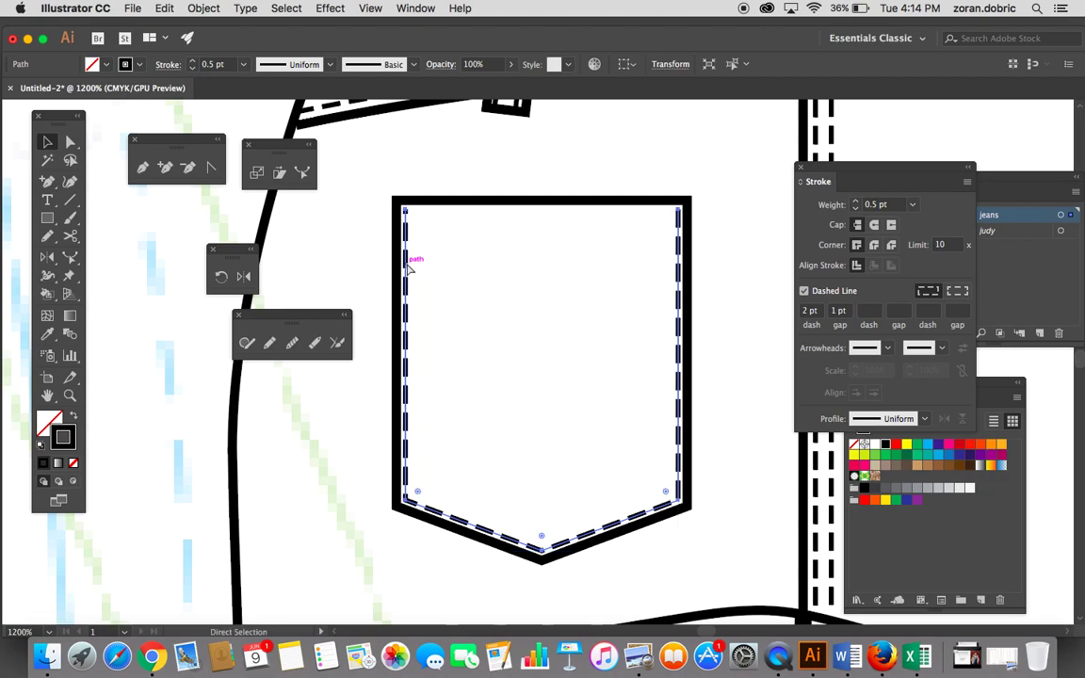
drag(405, 380, 422, 384)
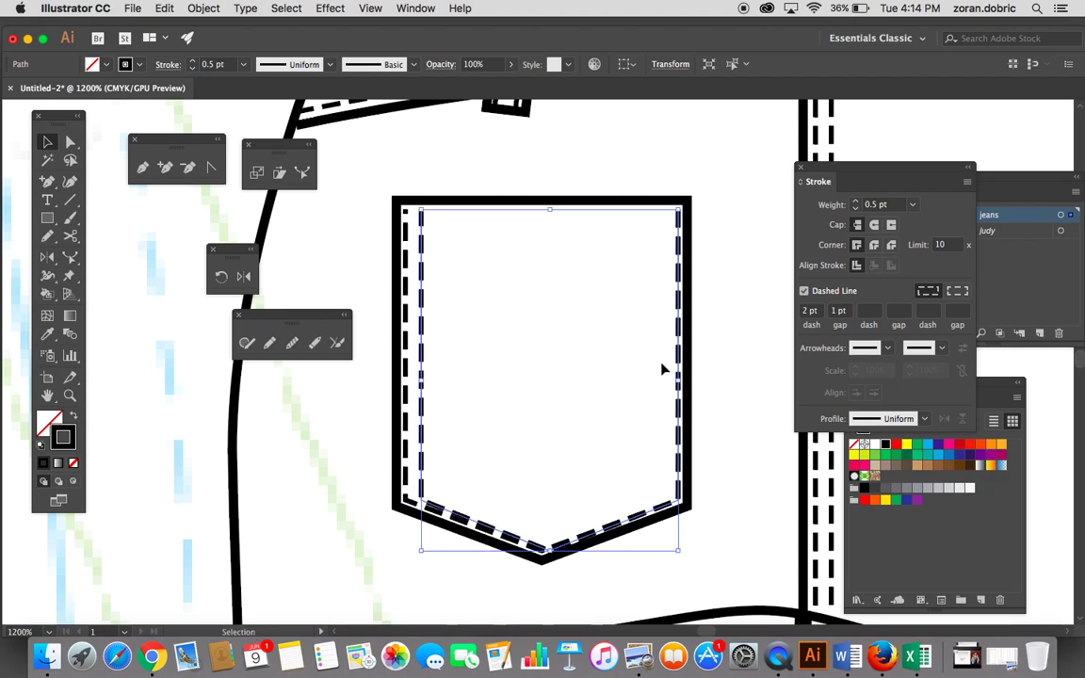
drag(678, 380, 662, 381)
drag(541, 549, 540, 525)
click(620, 300)
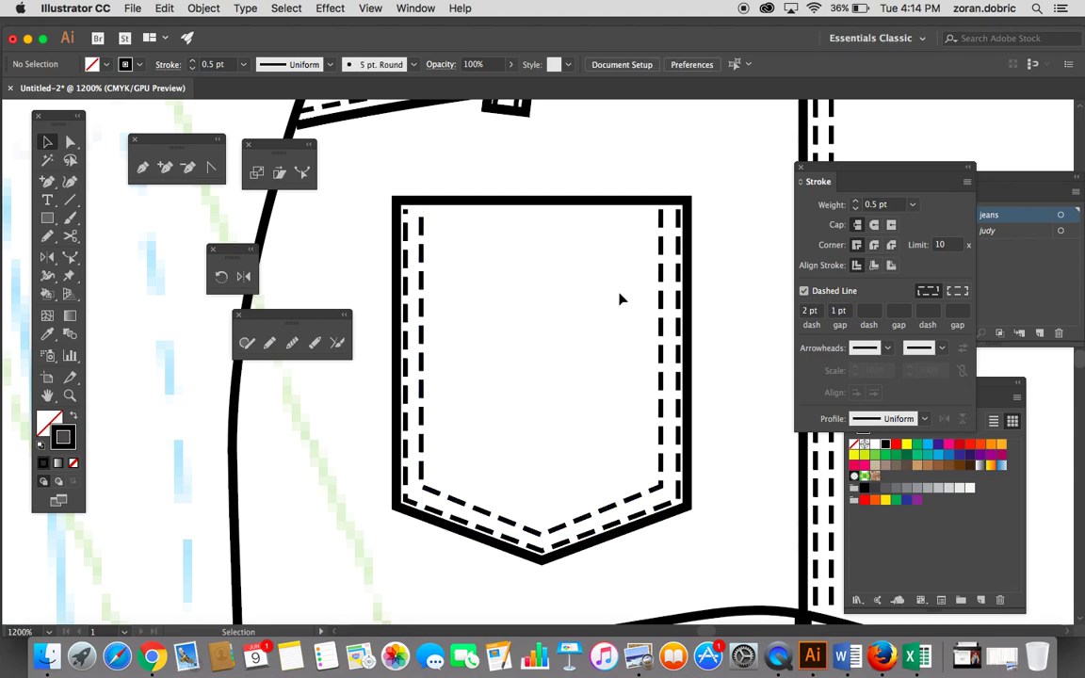
Step: Extend the top ends of both dashed stitch rows up to the pocket's top edge on both sides
key(super+minus)
key(super+minus)
key(super+minus)
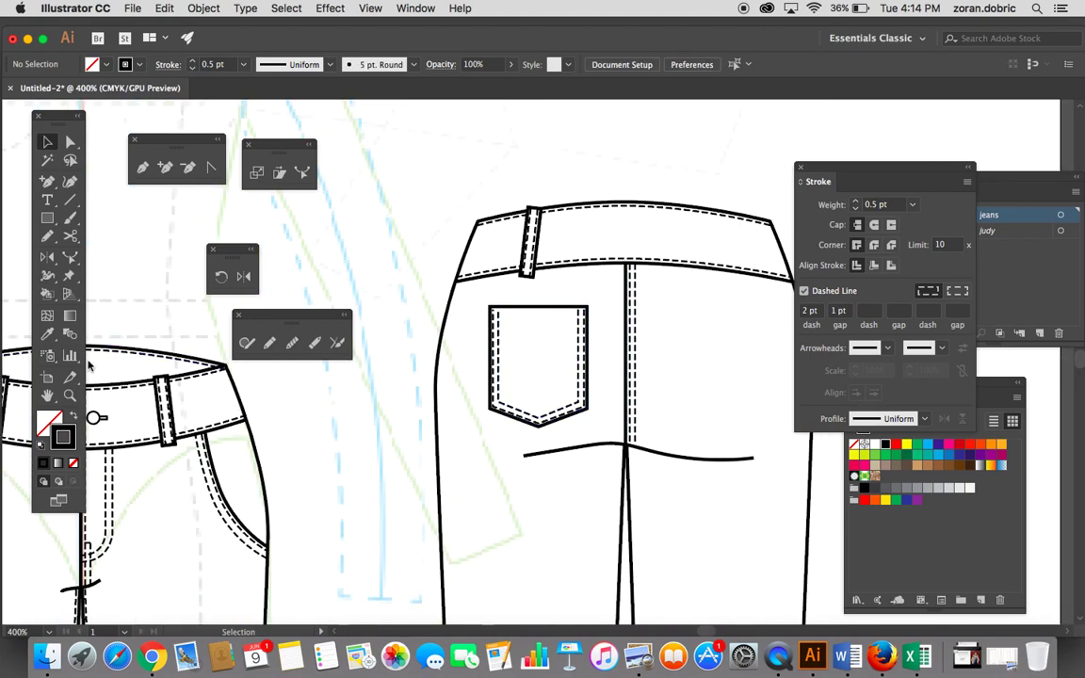
click(69, 397)
click(493, 315)
click(491, 319)
click(483, 344)
click(483, 343)
click(70, 141)
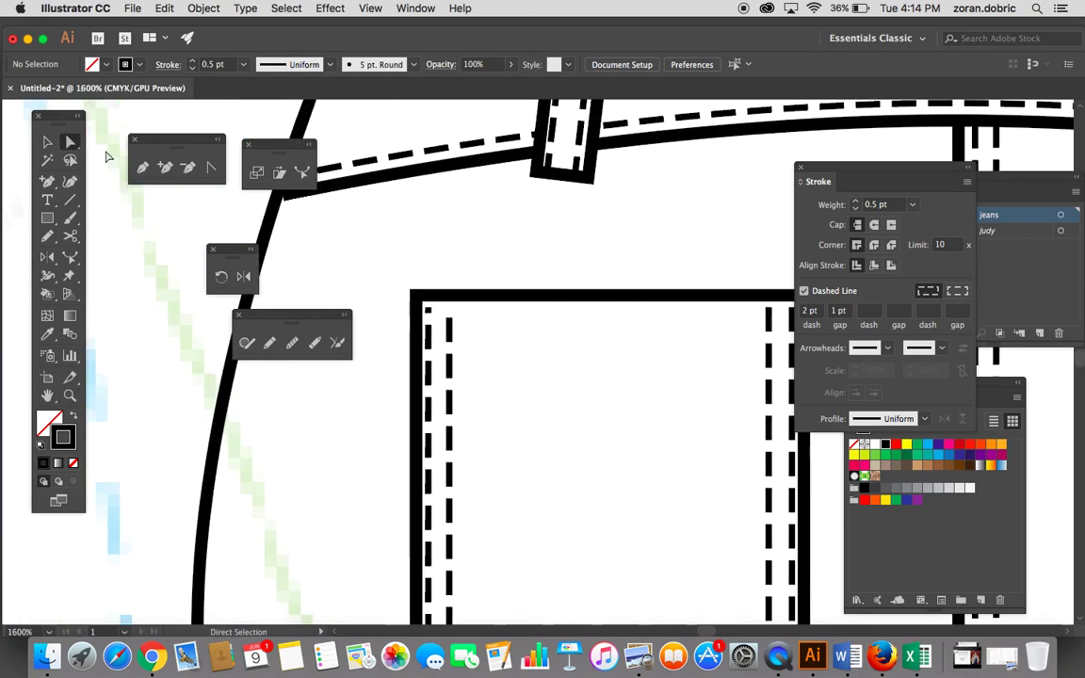
click(449, 312)
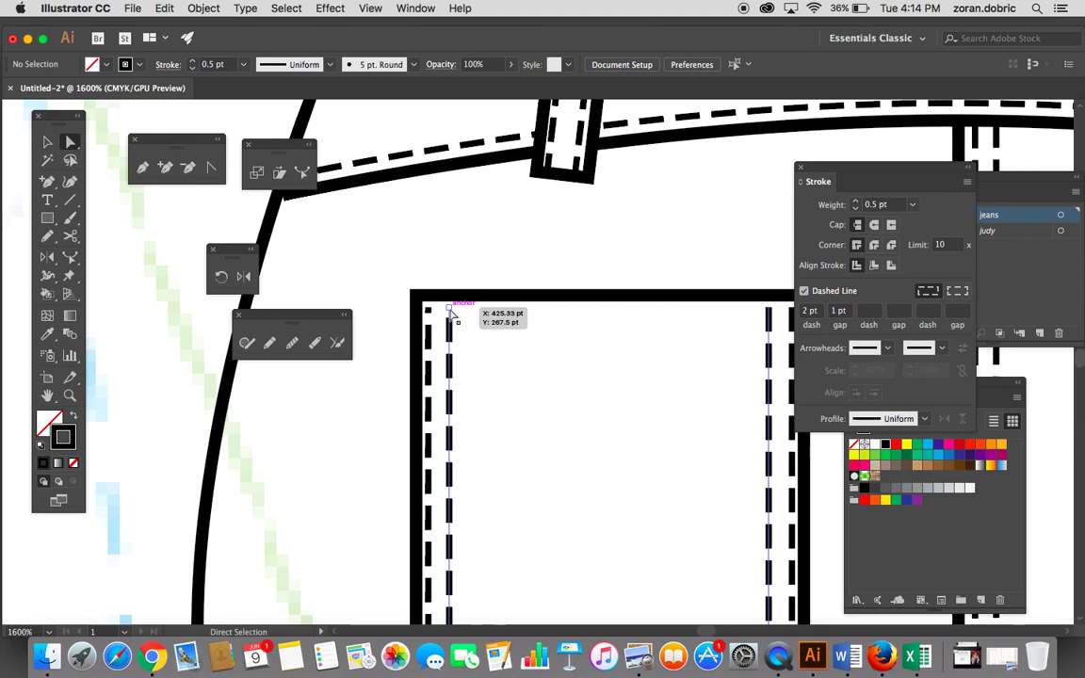
click(429, 309)
click(710, 284)
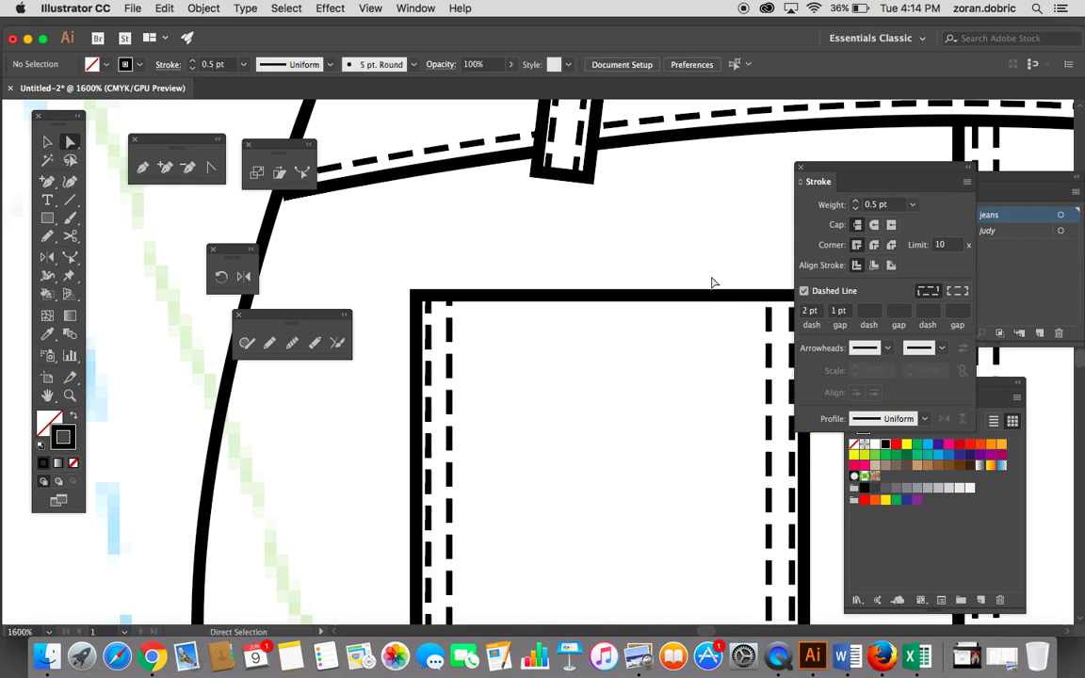
click(770, 307)
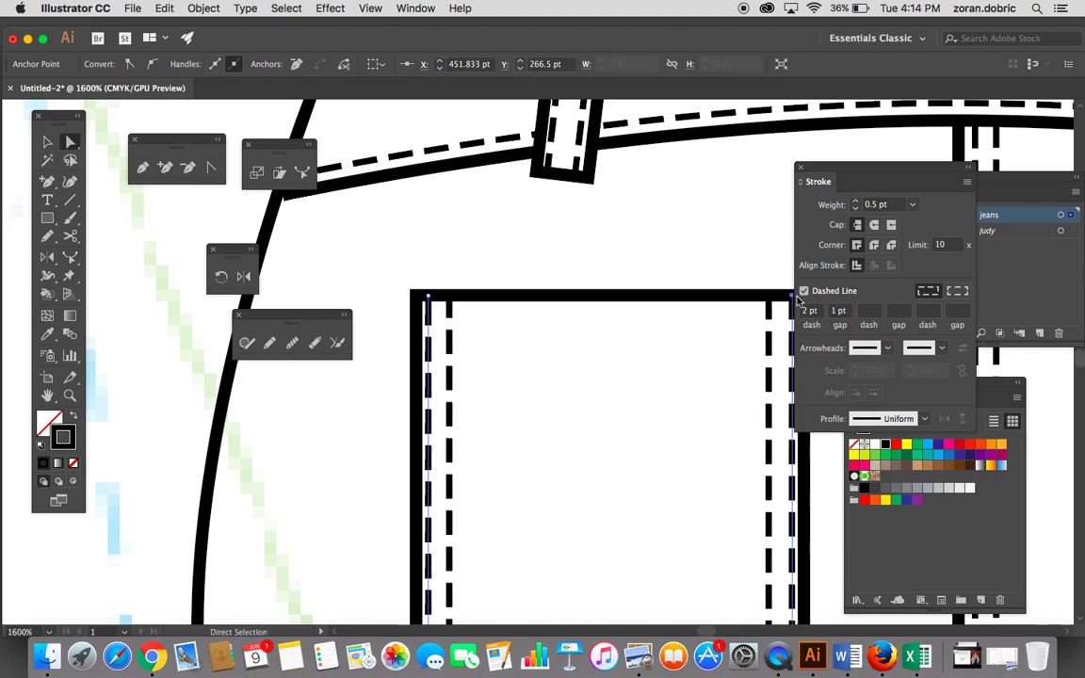
Step: Draw a straight horizontal dashed line across the back pocket, about a third of the way down, from one outer side edge to the other
click(744, 273)
drag(581, 383, 530, 268)
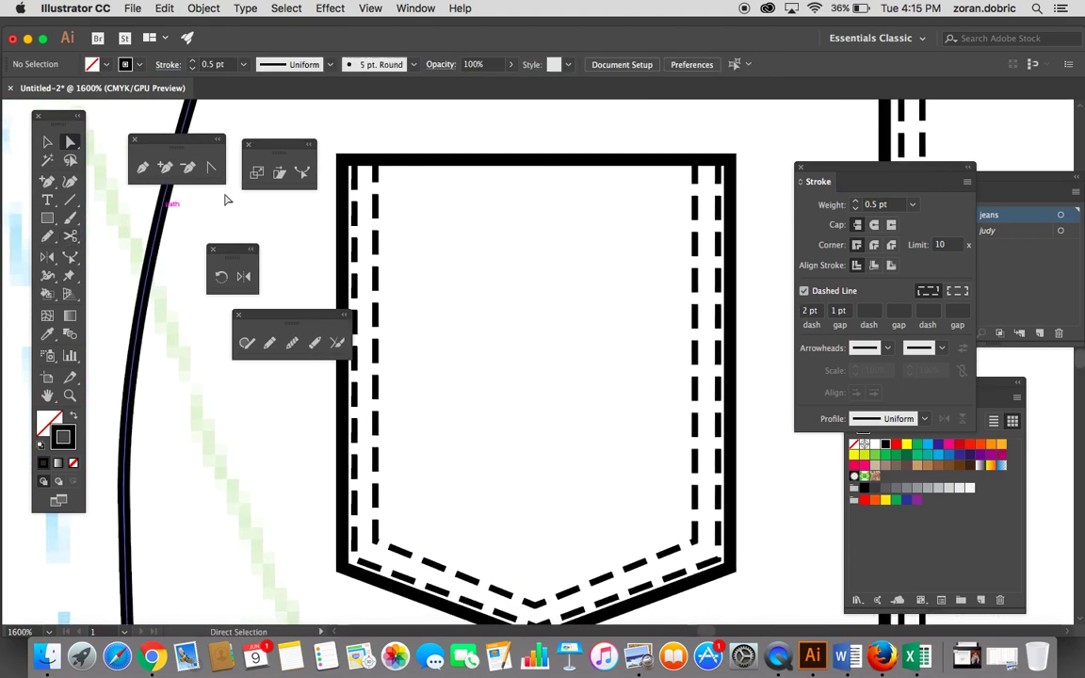
click(70, 200)
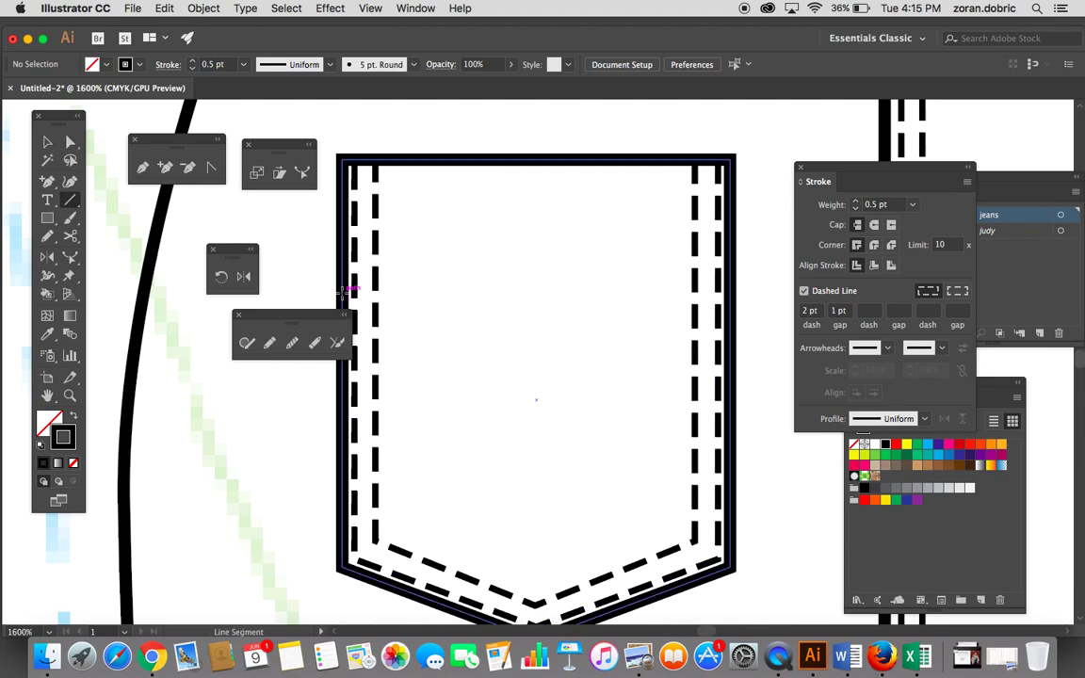
drag(345, 289, 731, 291)
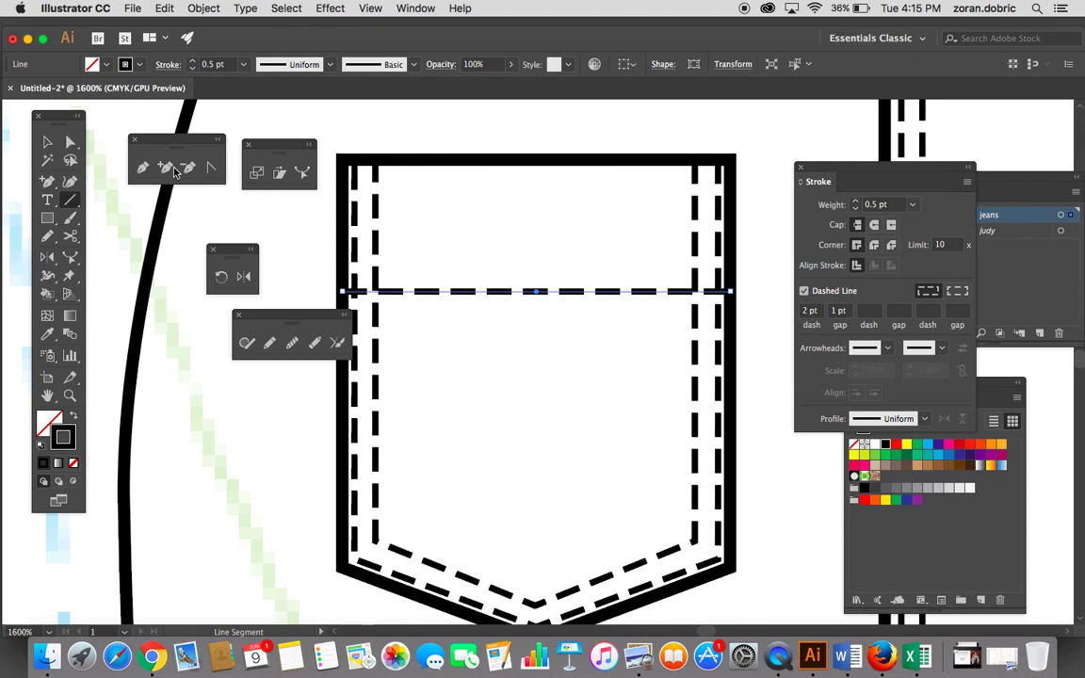
Step: Add an anchor point at the middle of the pocket's horizontal dashed line and lower it so the line forms a V
click(166, 168)
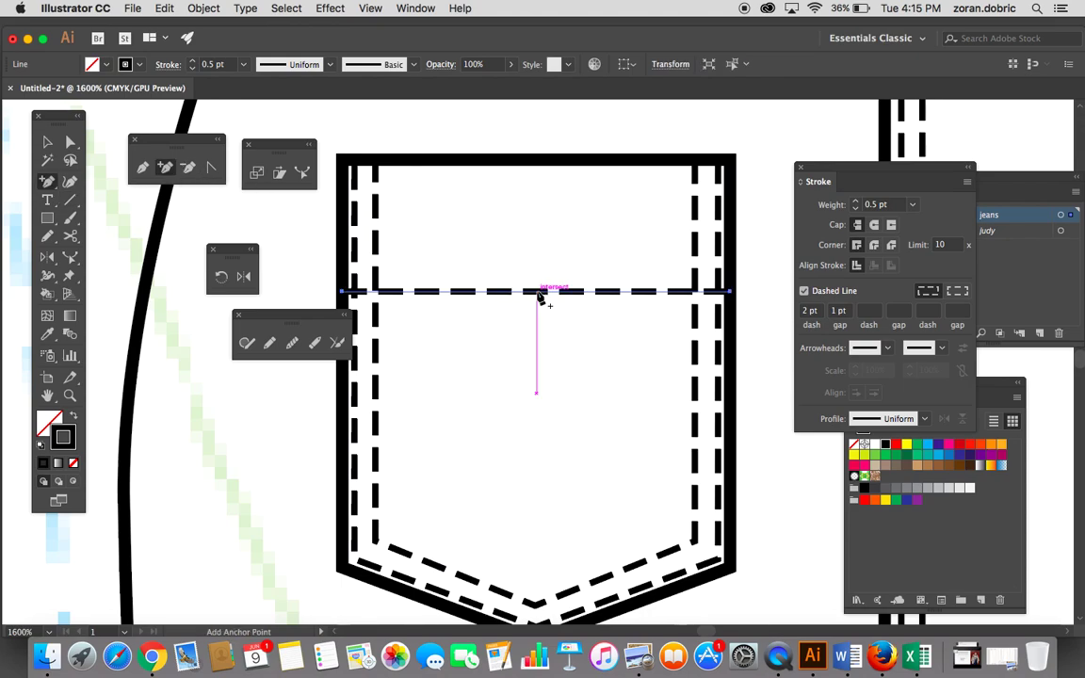
click(536, 292)
key(a)
click(463, 225)
click(538, 293)
key(Down)
key(Down)
key(Down)
key(Down)
key(Down)
key(Down)
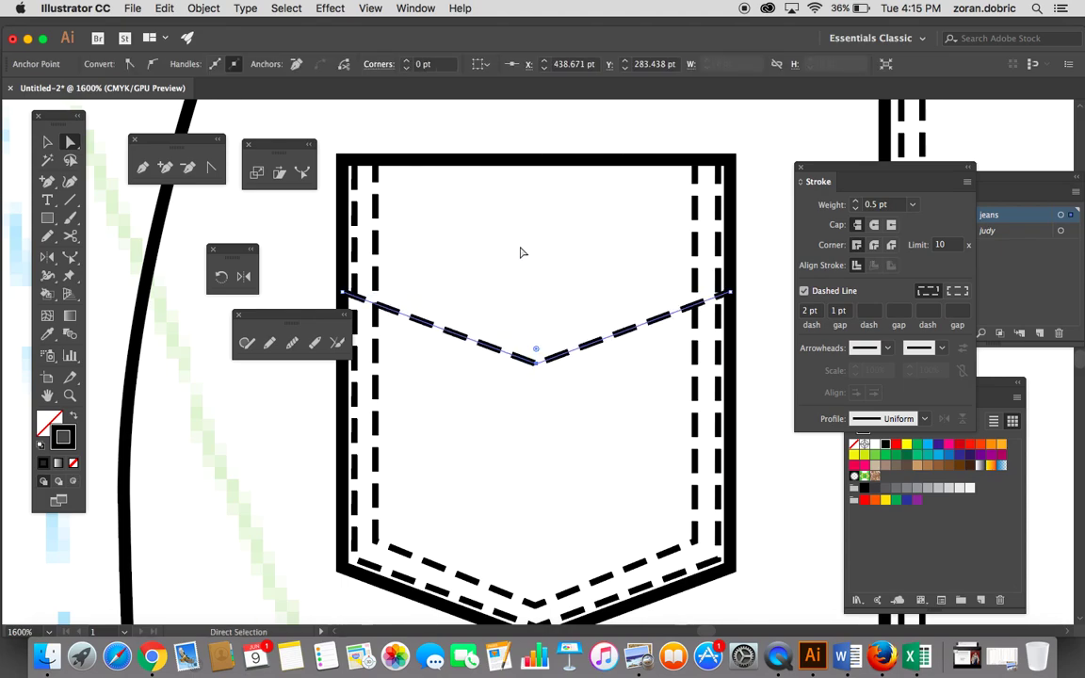
click(522, 252)
Step: Group the back pocket outline with all of its dashed stitch lines
key(super+minus)
key(super+minus)
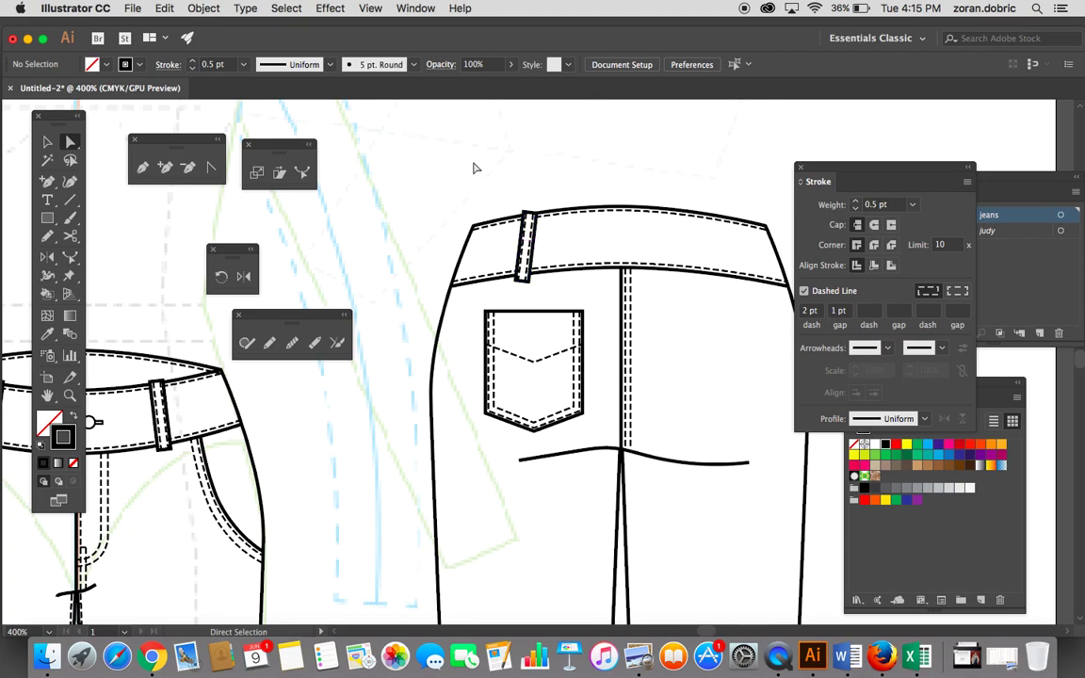
click(49, 143)
drag(475, 311, 603, 436)
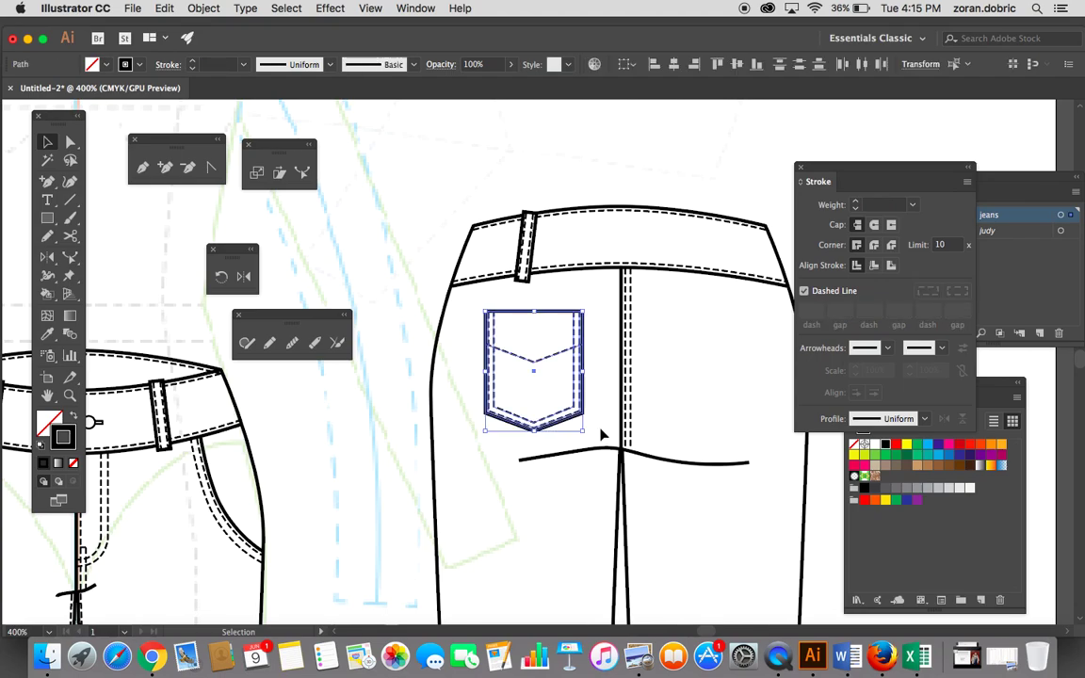
key(ctrl+g)
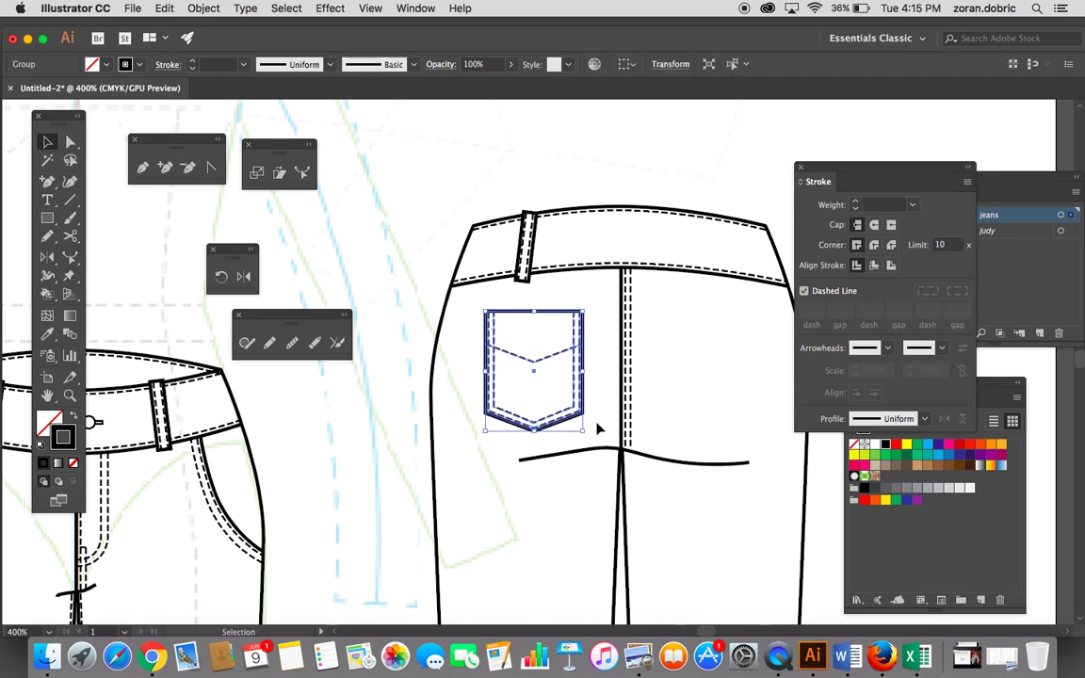
Step: Reflect a copy of the grouped pocket across the vertical centre back seam onto the other side of the jeans
click(244, 276)
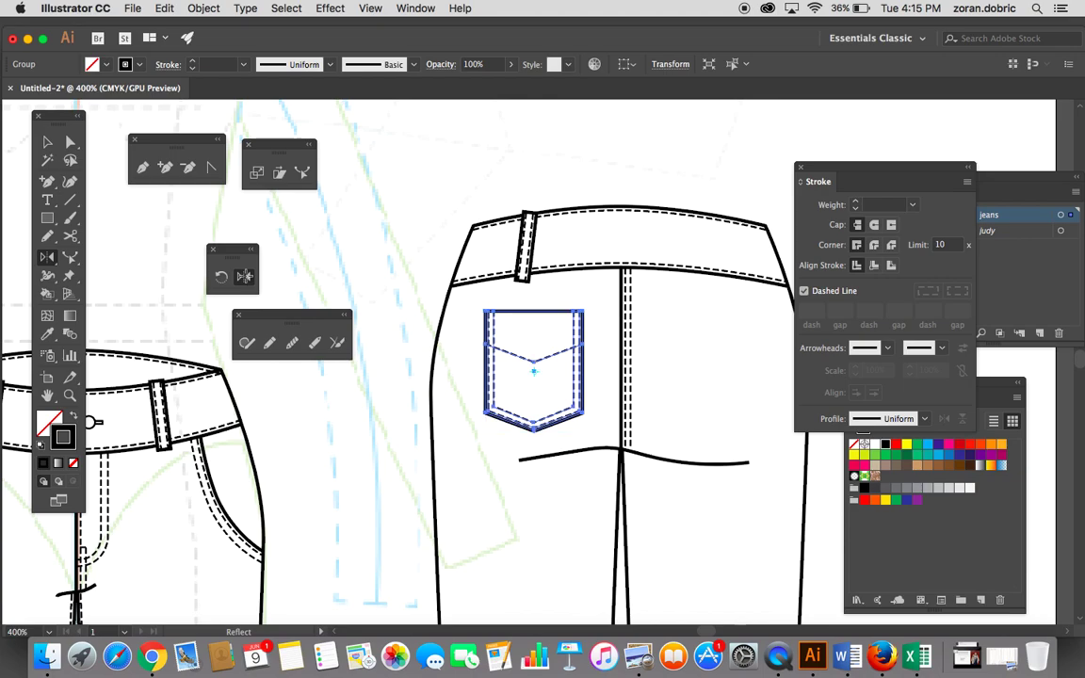
alt+click(622, 319)
click(647, 412)
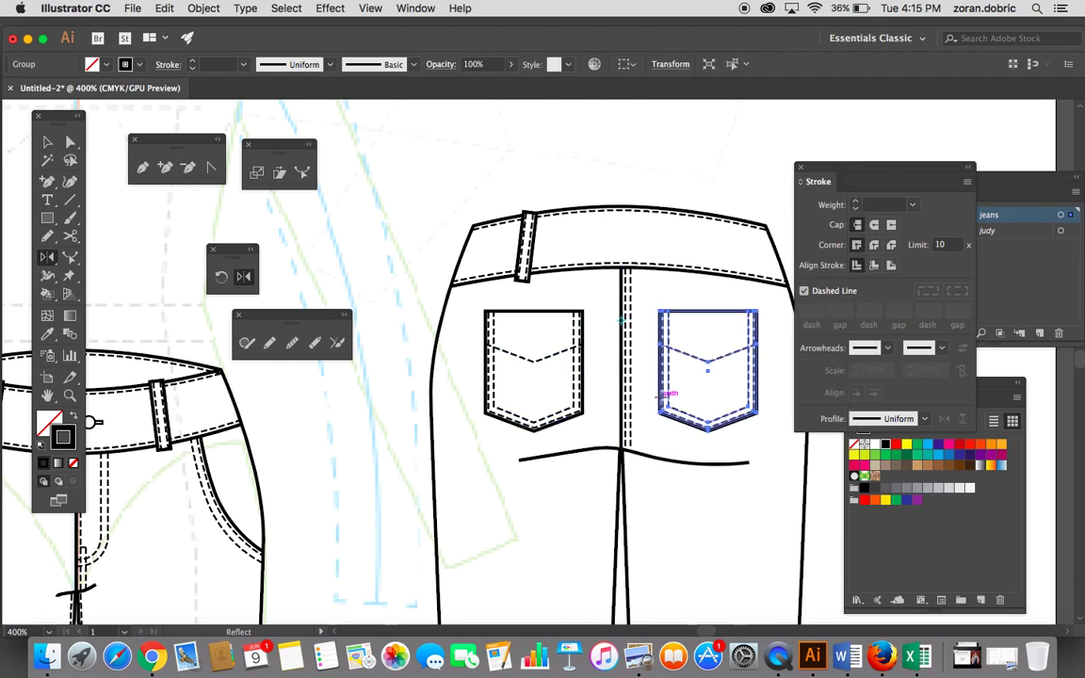
click(47, 141)
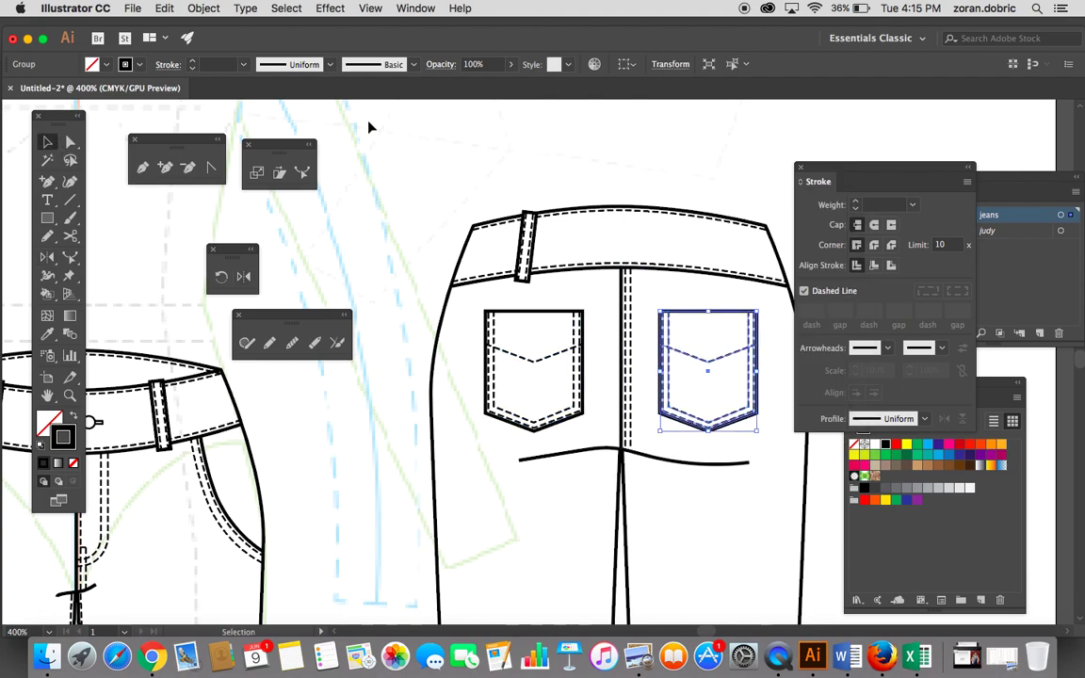
click(370, 126)
Step: Reflect a copy of the back waistband's belt loop across the vertical centre back seam
click(532, 243)
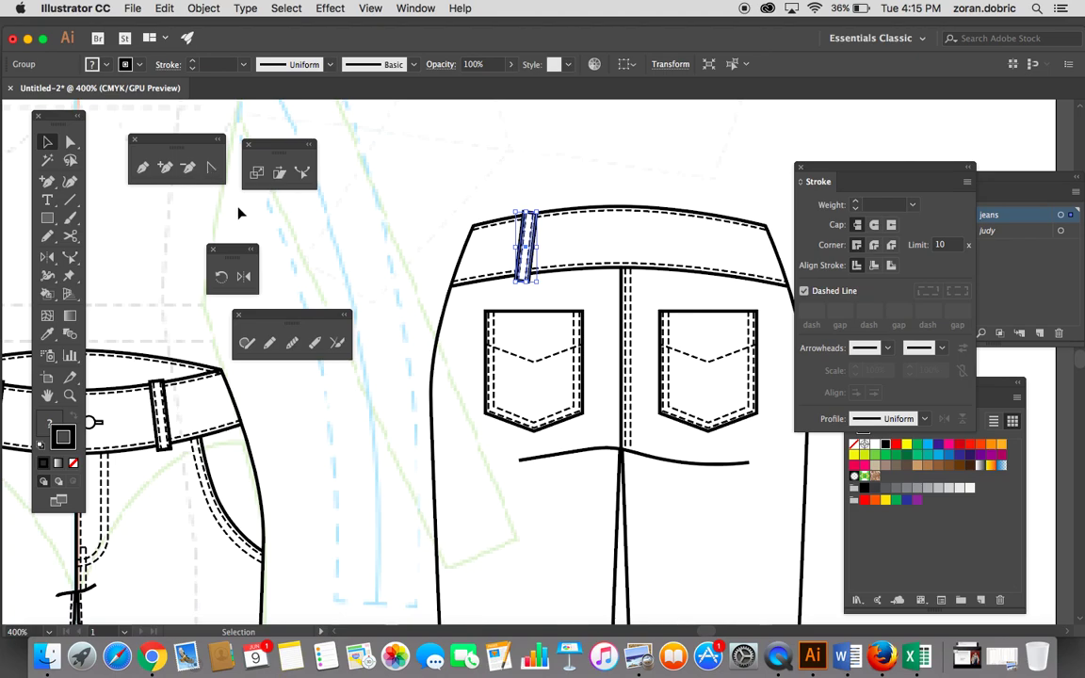
click(244, 277)
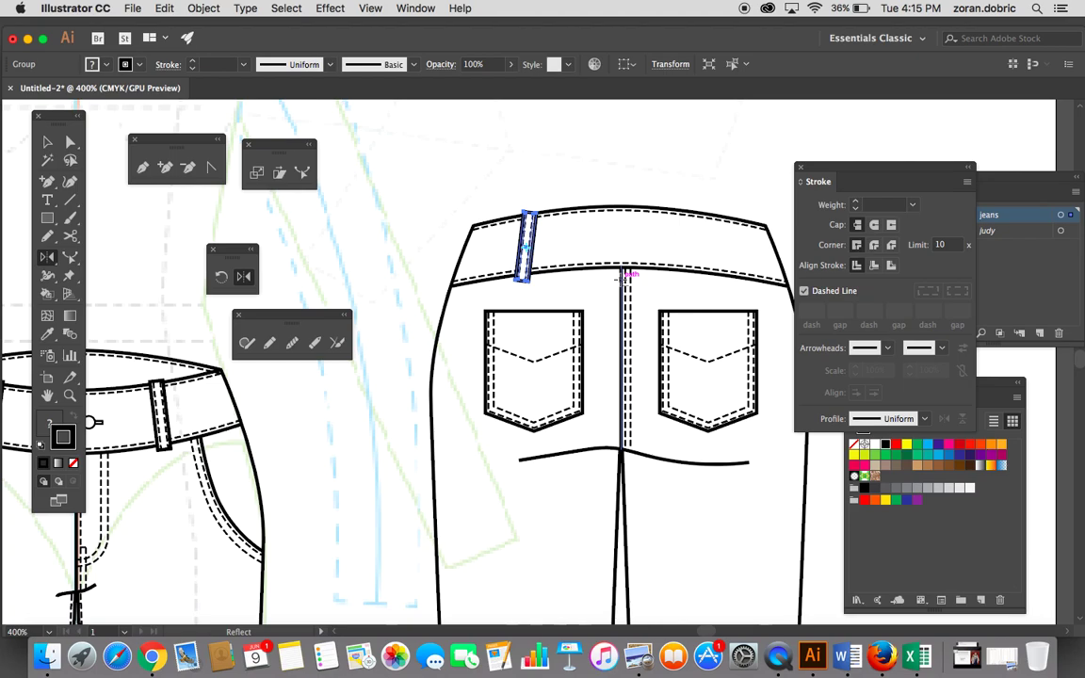
alt+click(621, 276)
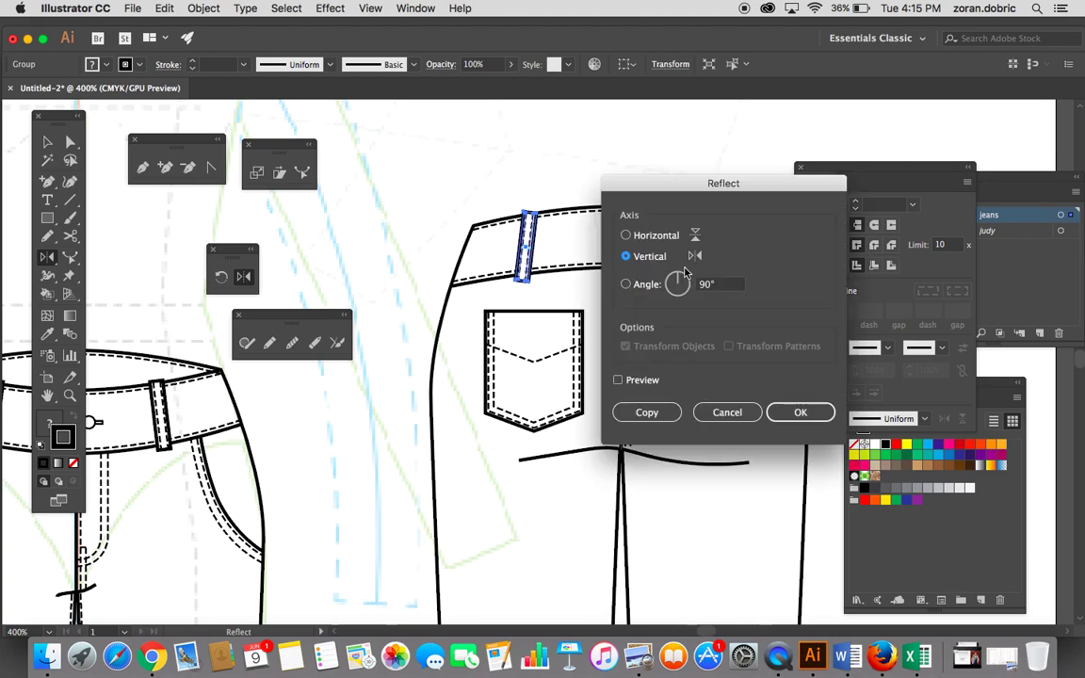
click(664, 416)
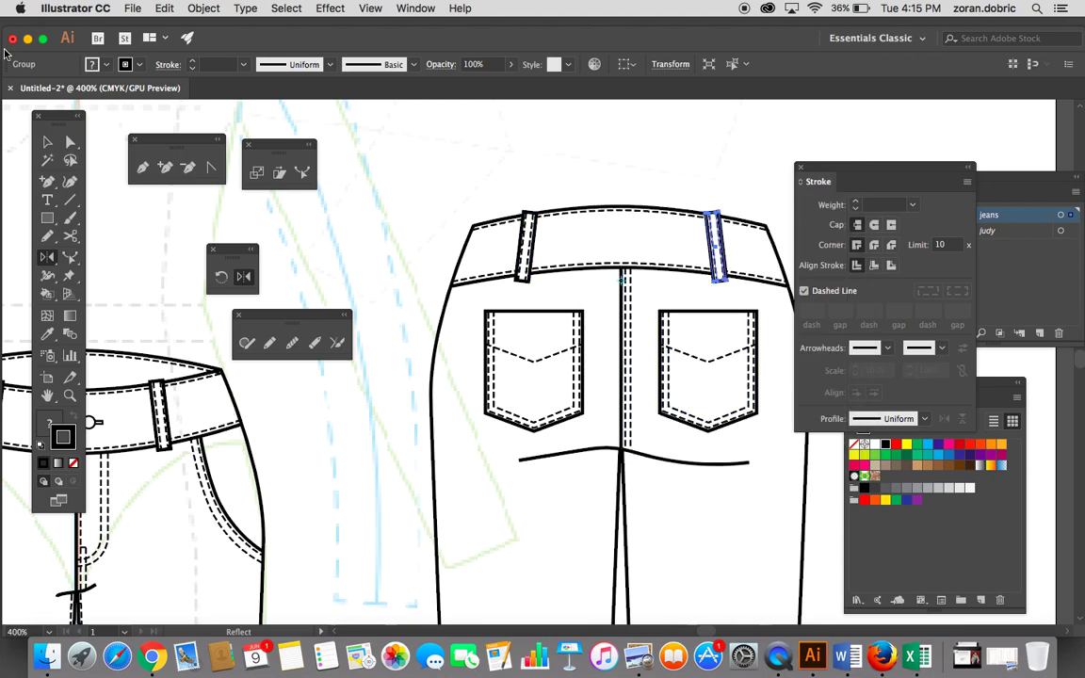
click(48, 142)
click(360, 140)
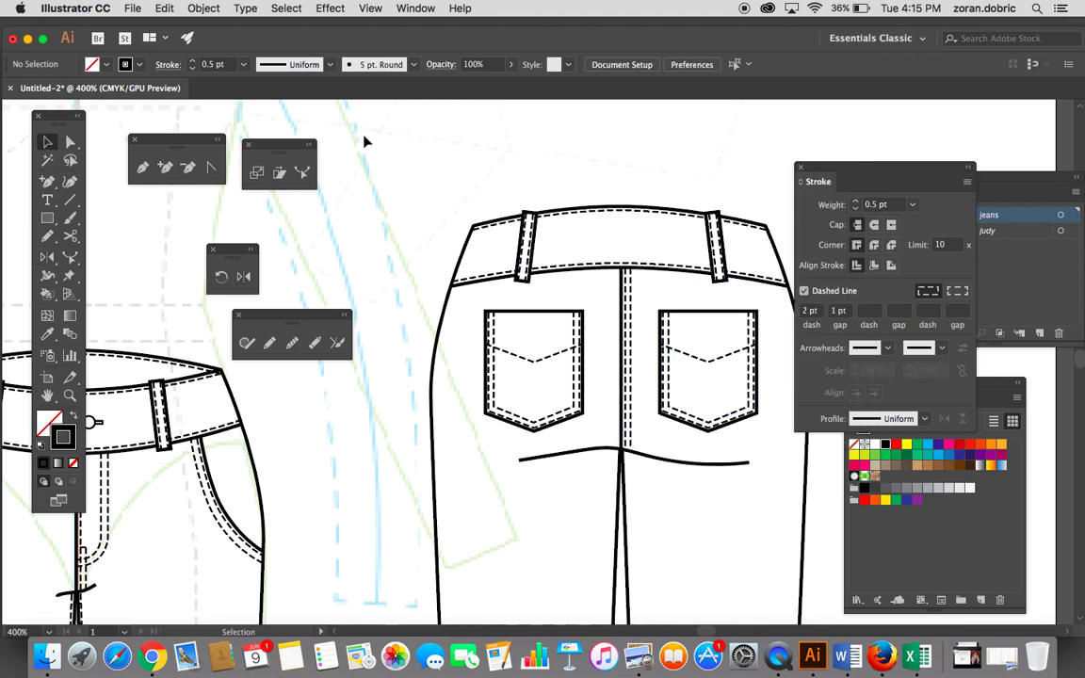
Step: Draw a circle about 3.5 pt in diameter over the stitching where the front view's left pocket opening meets the waistband
key(super+minus)
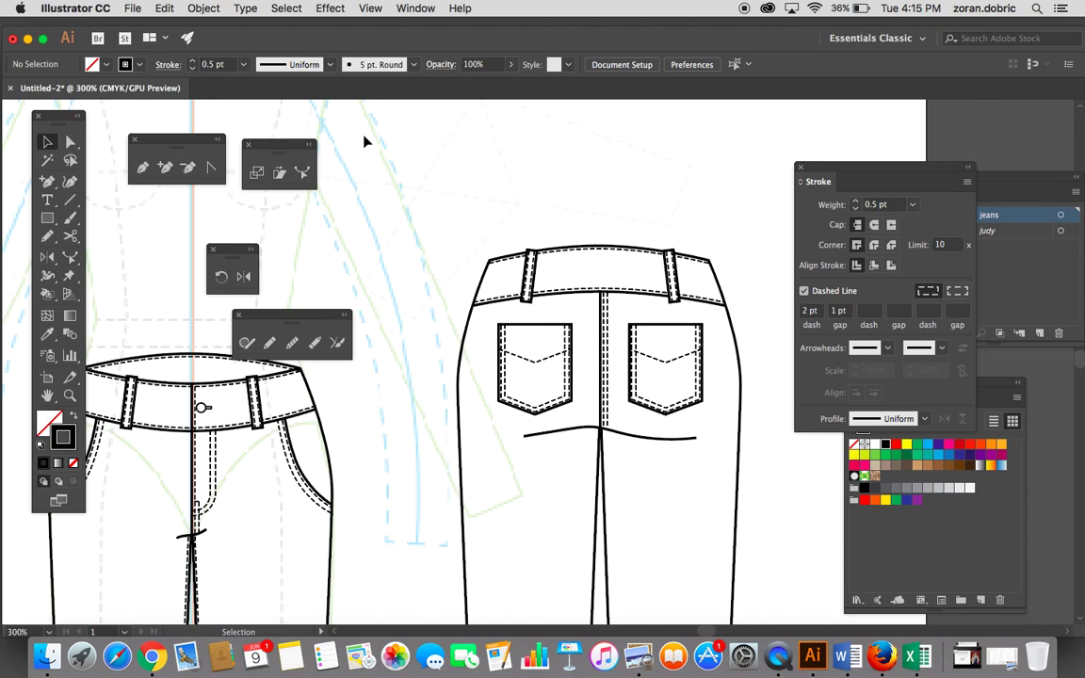
drag(207, 440, 526, 228)
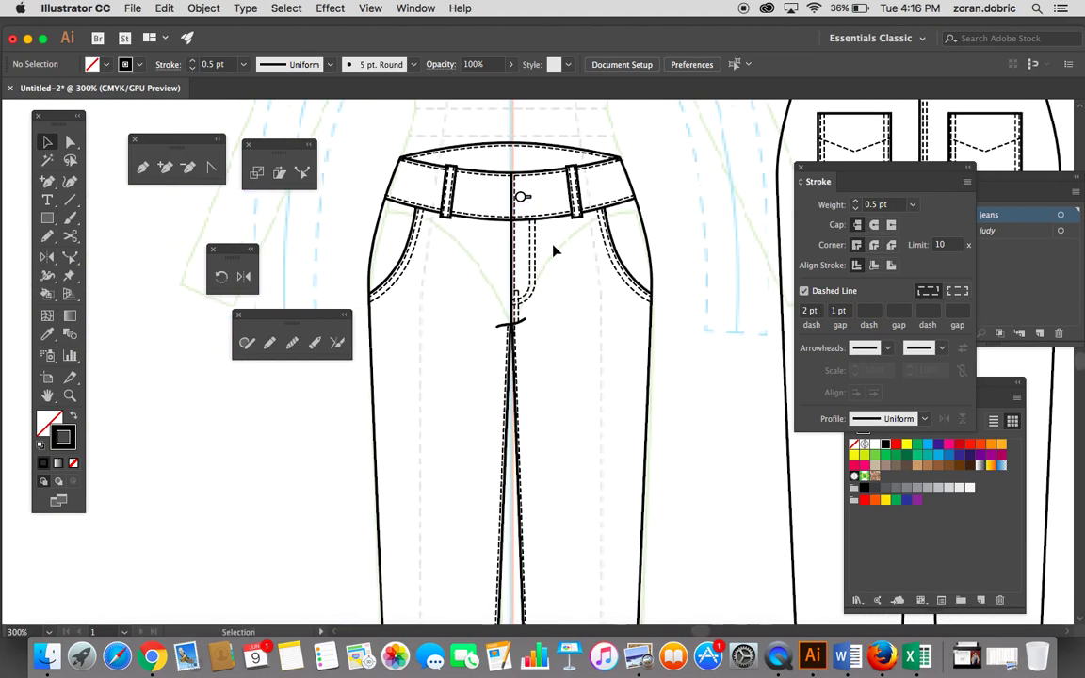
click(69, 396)
click(533, 244)
click(528, 329)
click(509, 346)
click(526, 361)
click(539, 350)
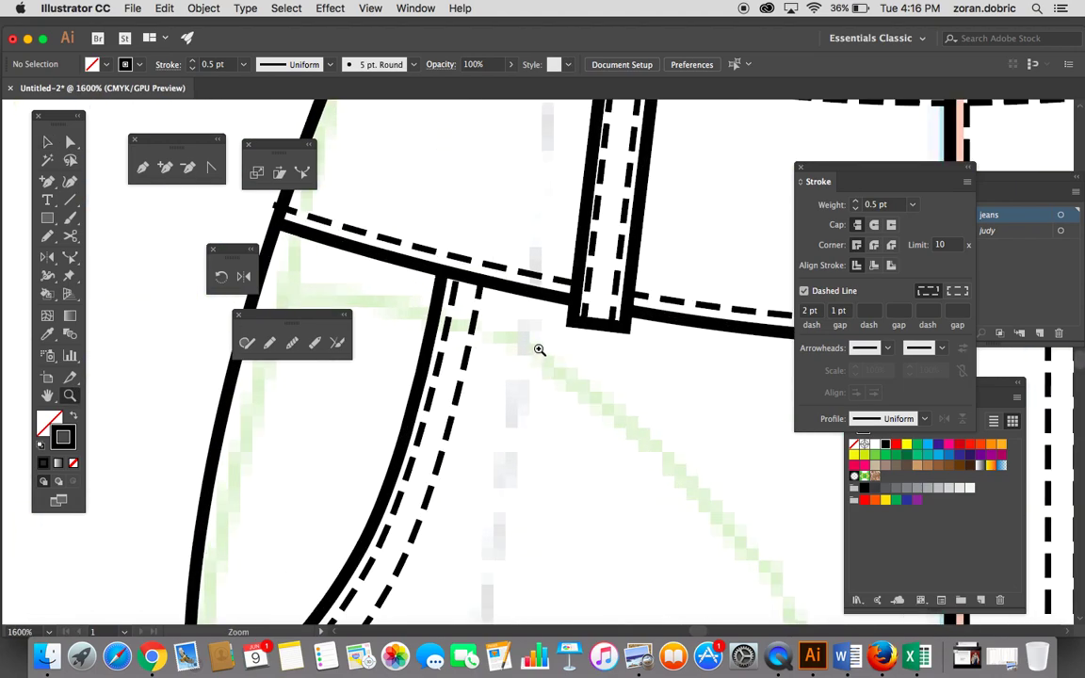
click(528, 341)
click(501, 326)
drag(501, 327, 526, 351)
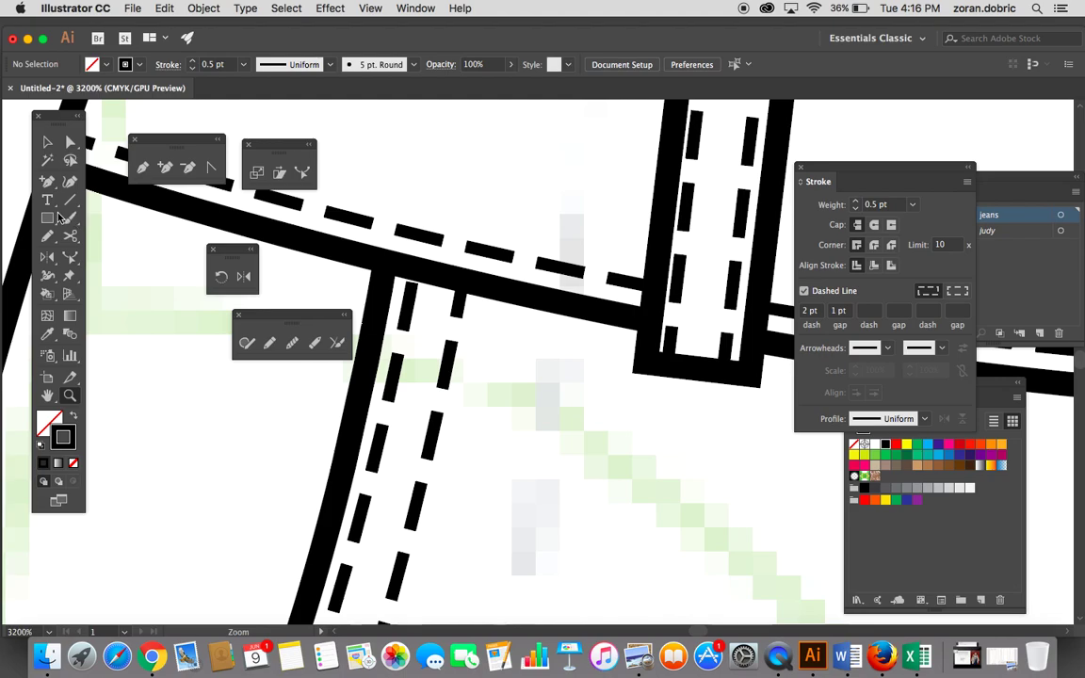
click(56, 216)
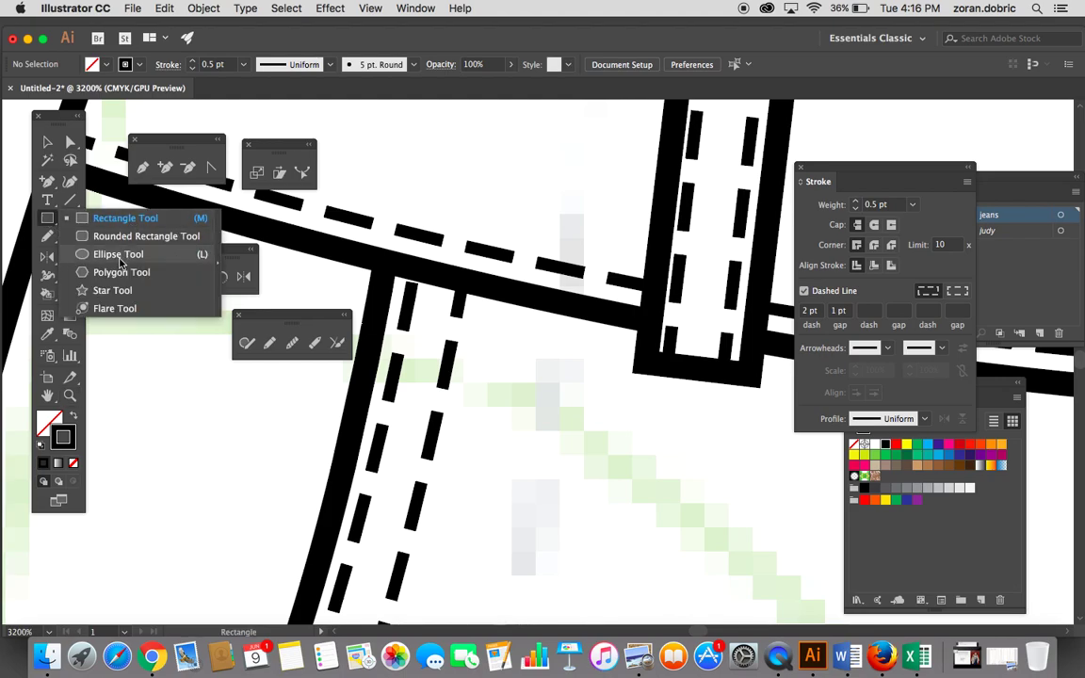
click(119, 257)
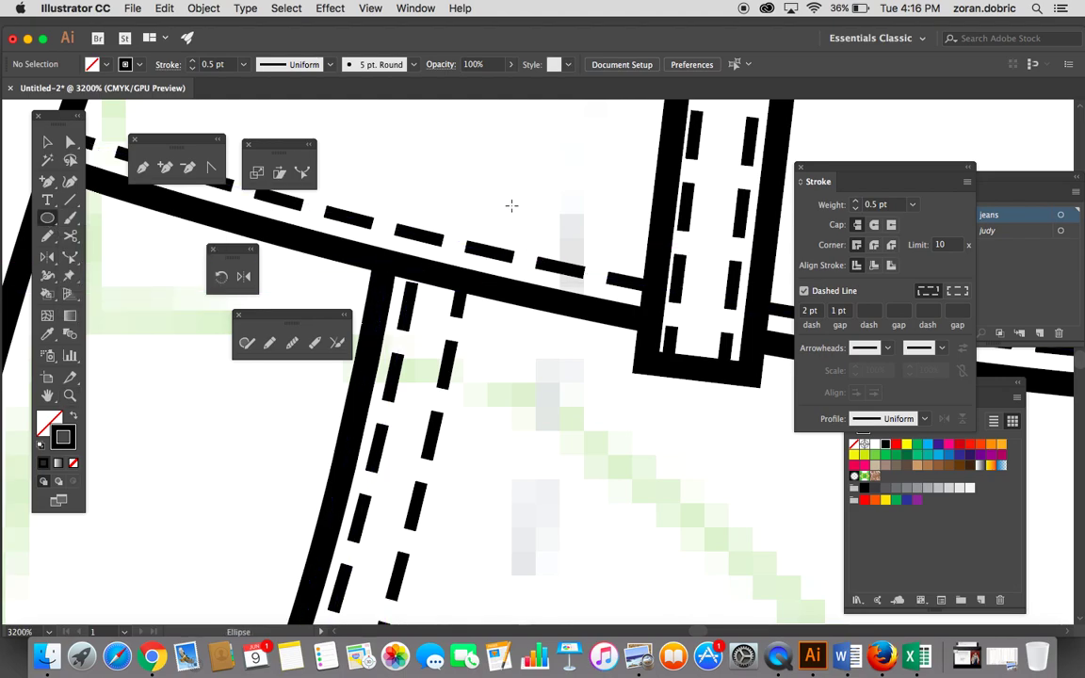
drag(390, 286, 470, 369)
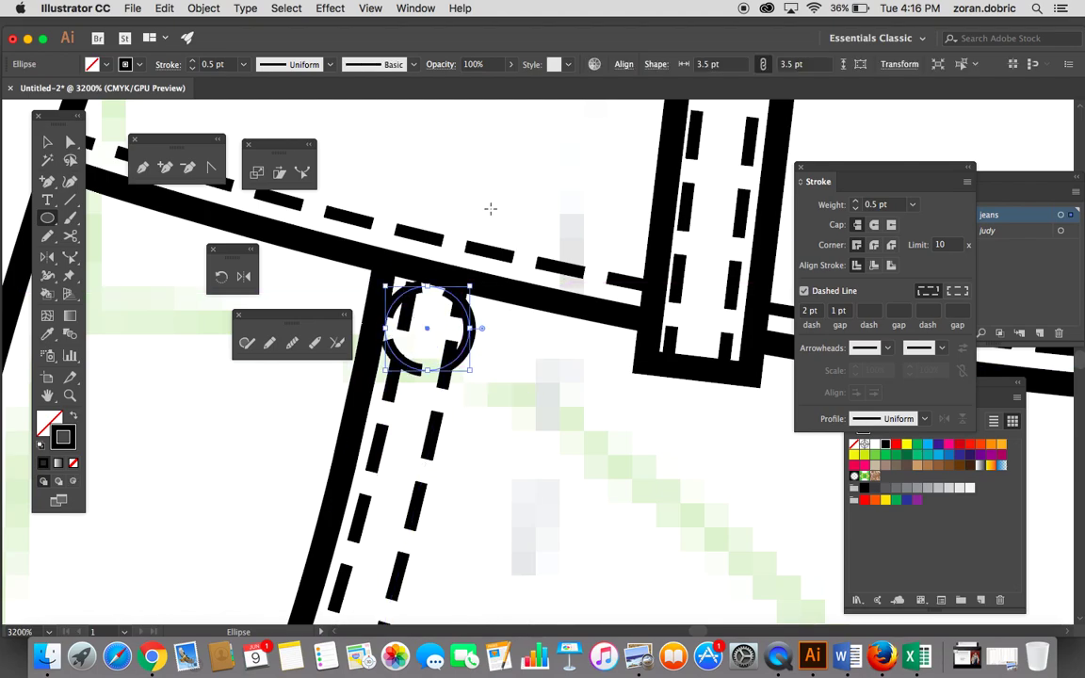
Step: Give the rivet circle a solid outline instead of a dashed one and a white fill
click(804, 291)
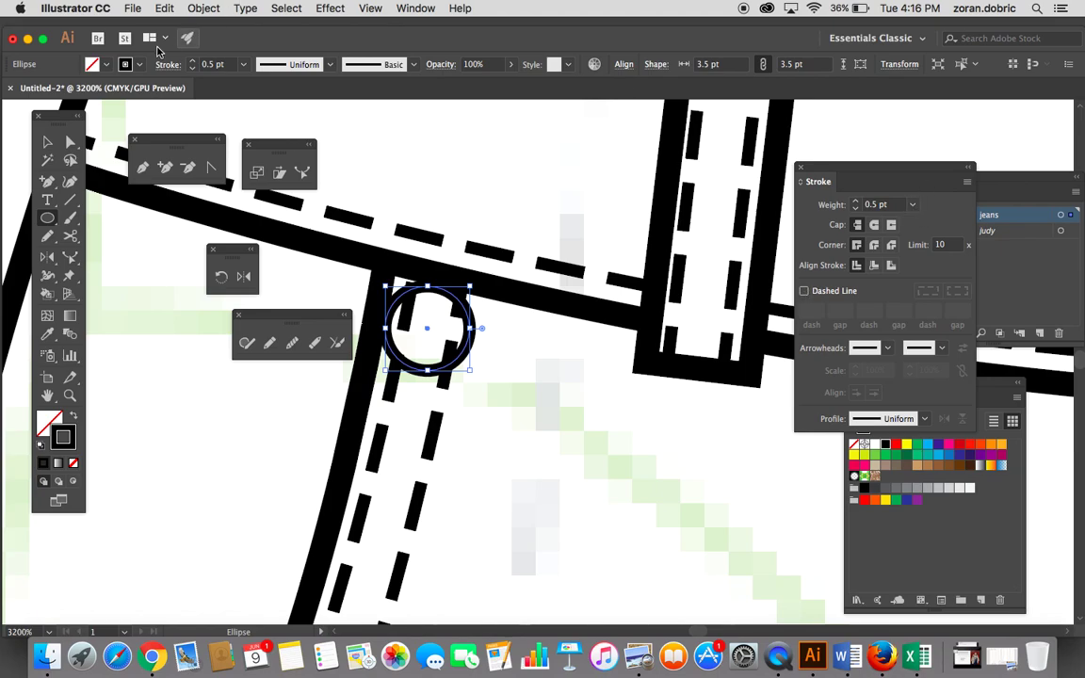
click(107, 65)
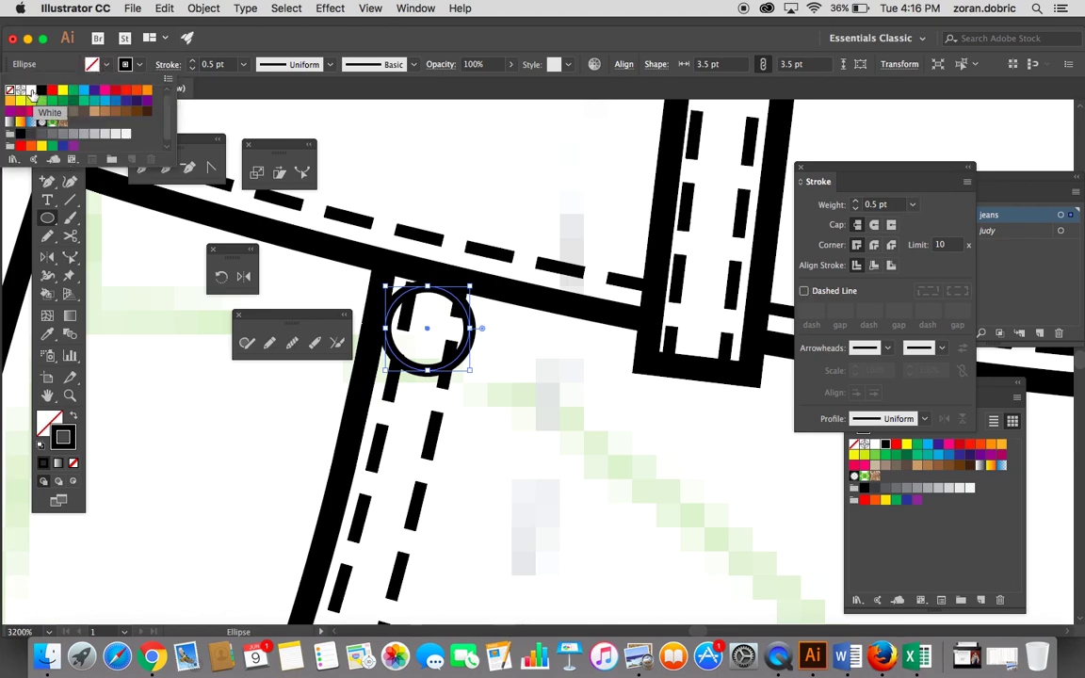
click(31, 89)
key(Escape)
key(v)
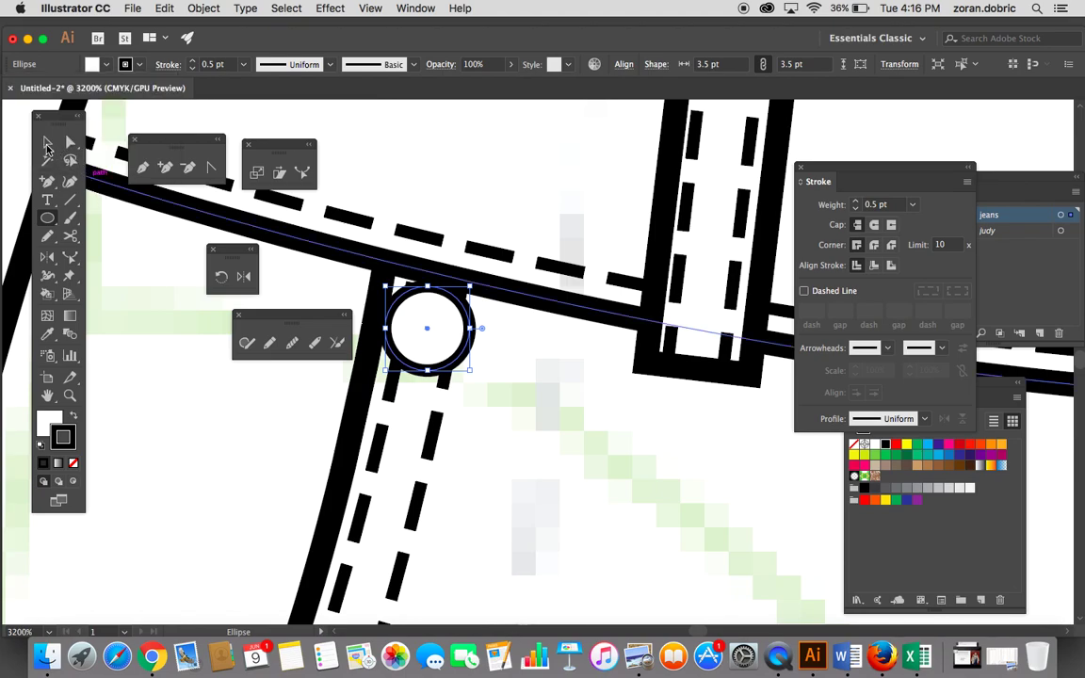
click(412, 140)
Step: Duplicate the rivet circle and place the copy at the waistband end of the opposite front pocket opening
click(459, 311)
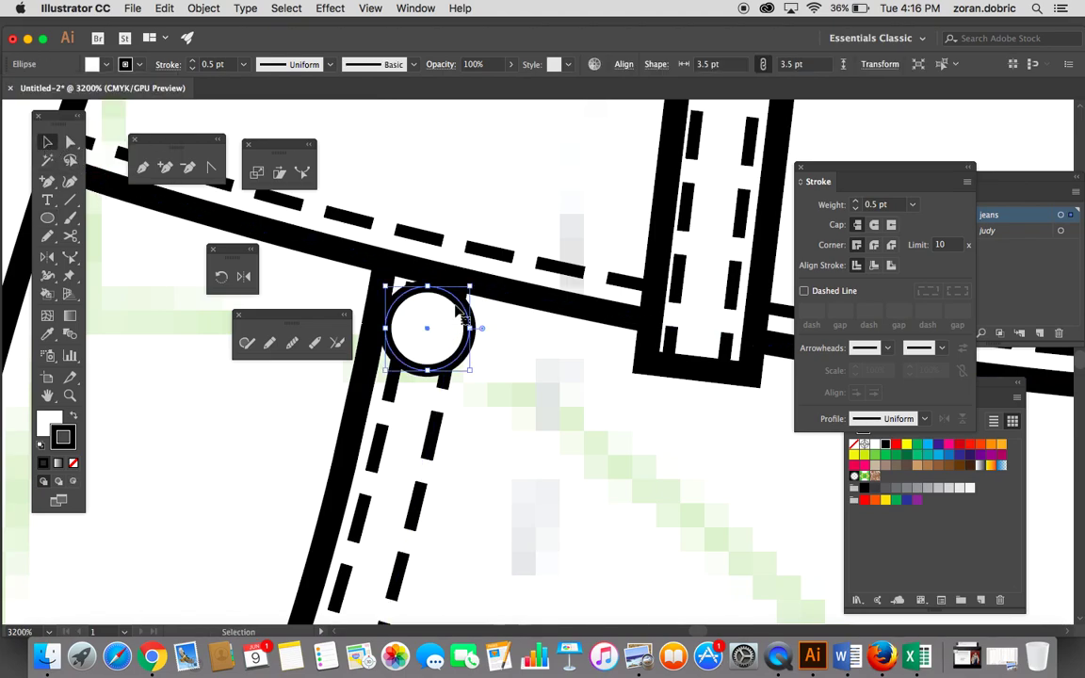
key(ctrl+v)
key(ctrl+minus)
key(ctrl+minus)
key(ctrl+minus)
key(ctrl+minus)
key(ctrl+minus)
key(ctrl+minus)
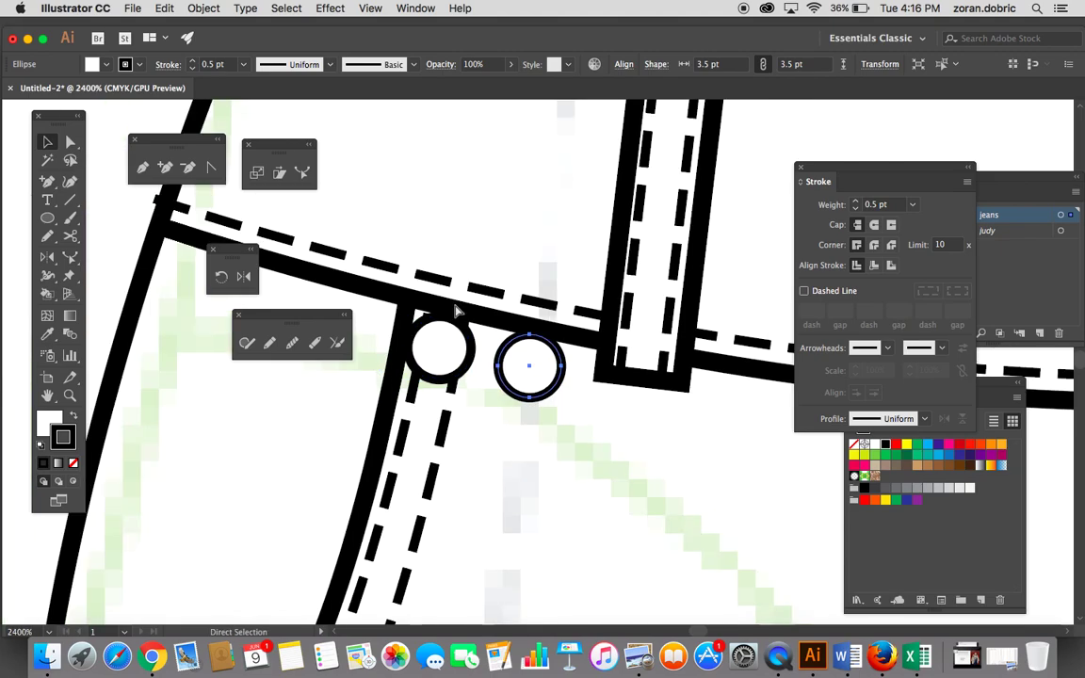
drag(476, 256, 358, 241)
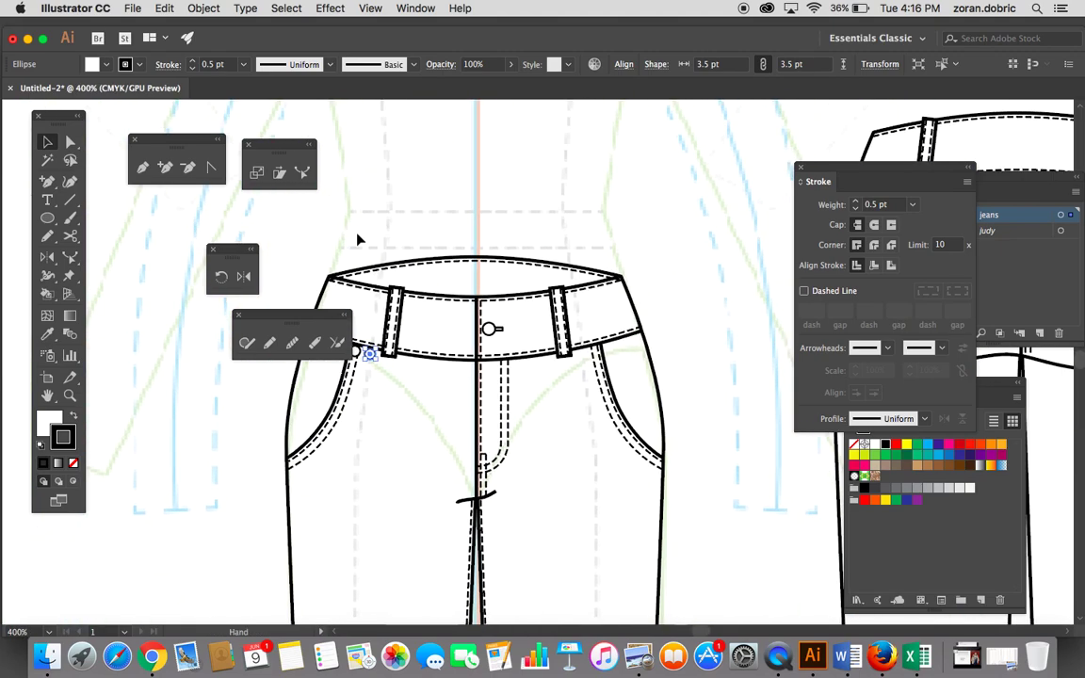
click(399, 421)
drag(374, 356, 533, 362)
click(69, 396)
click(49, 139)
click(438, 122)
Step: Group all parts of the front view and shift the jeans slightly left and down on the artboard
key(super+0)
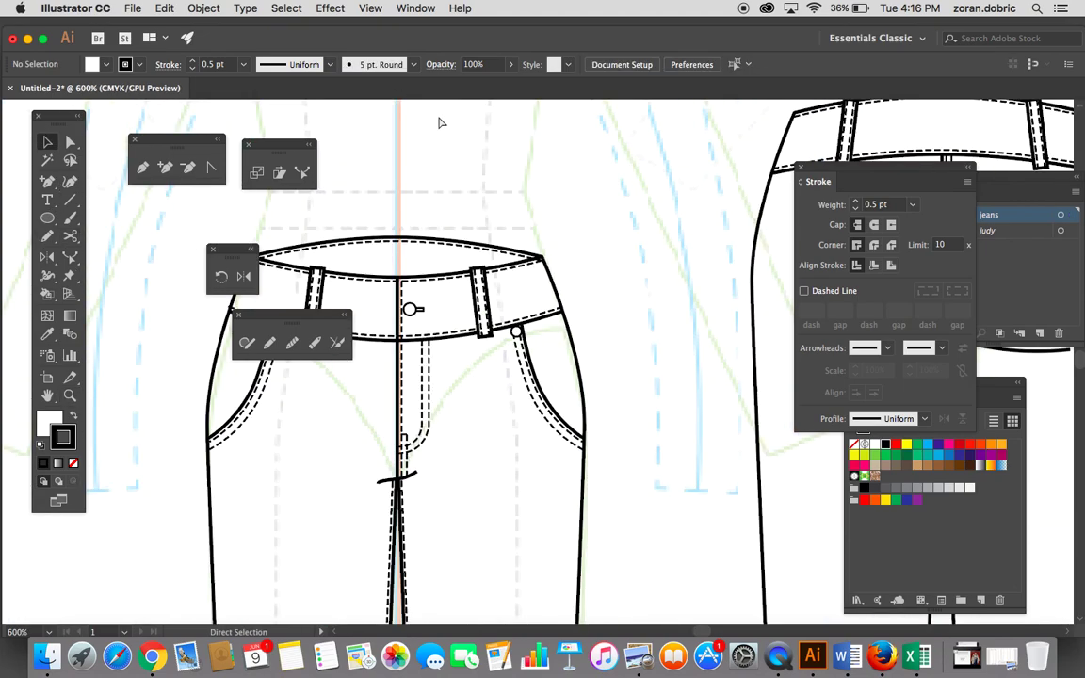
drag(509, 266, 528, 97)
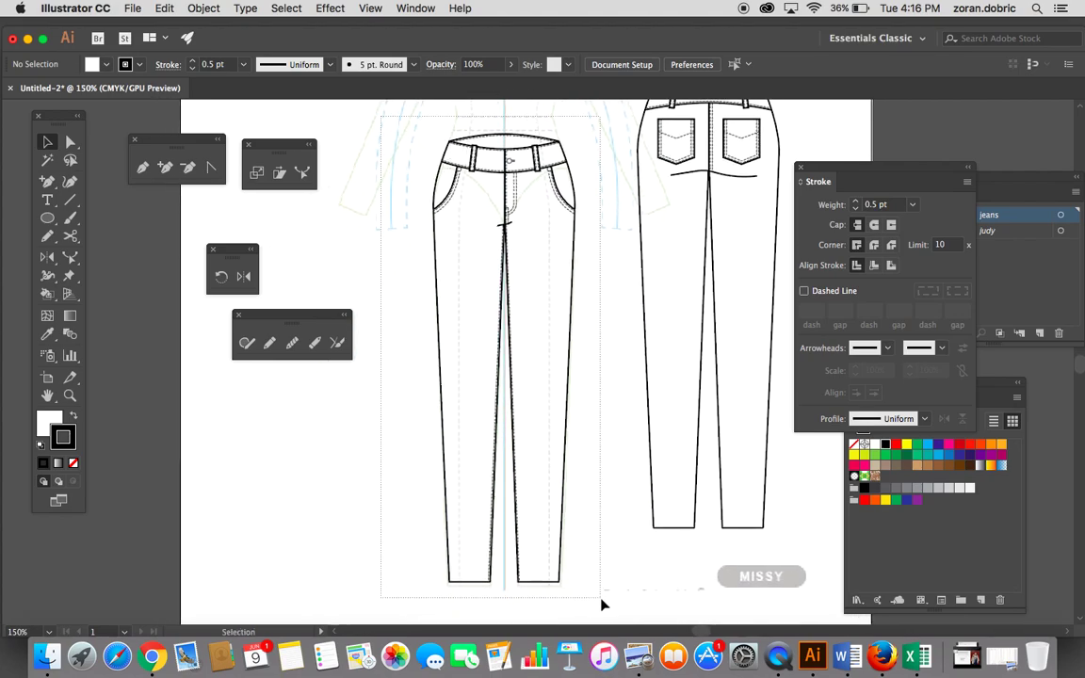
drag(551, 556, 598, 591)
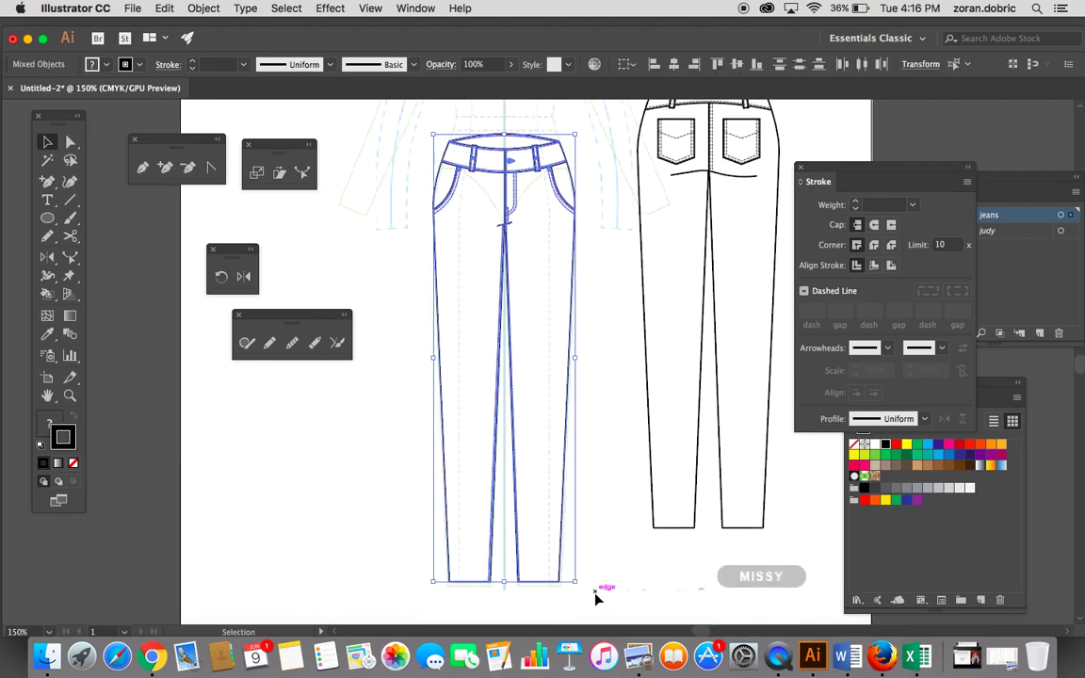
click(404, 353)
drag(515, 172, 494, 177)
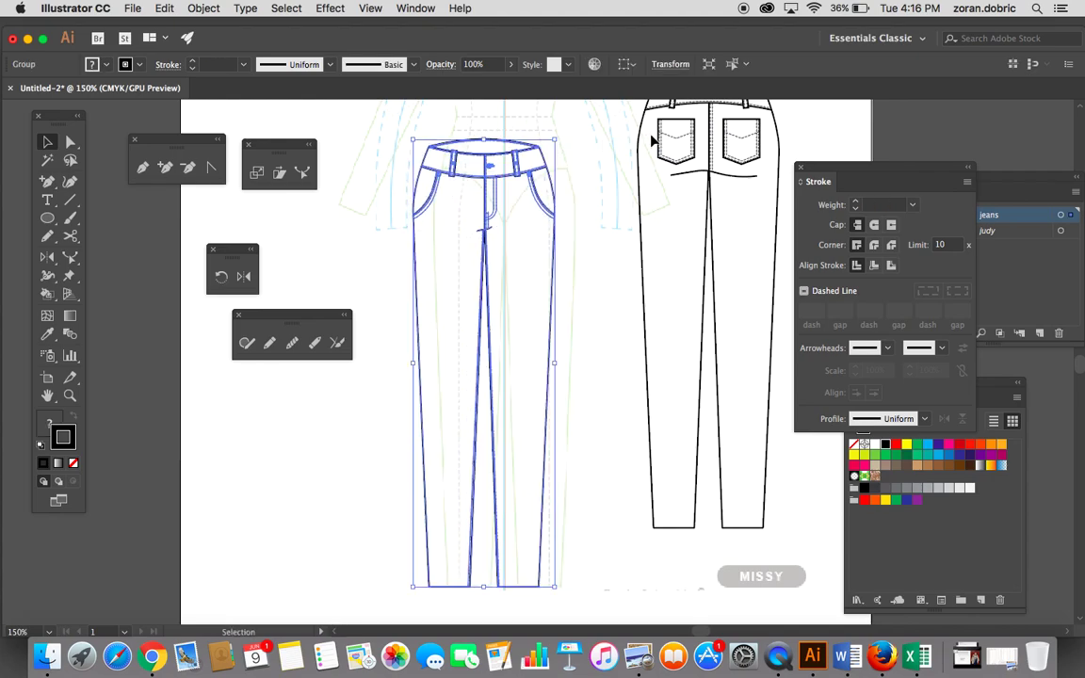
Step: Group all parts of the back view and move it slightly left and down, closer to the front view
mouse_move(673, 141)
mouse_down()
mouse_move(649, 165)
mouse_move(673, 139)
mouse_up()
click(576, 220)
drag(662, 219, 562, 257)
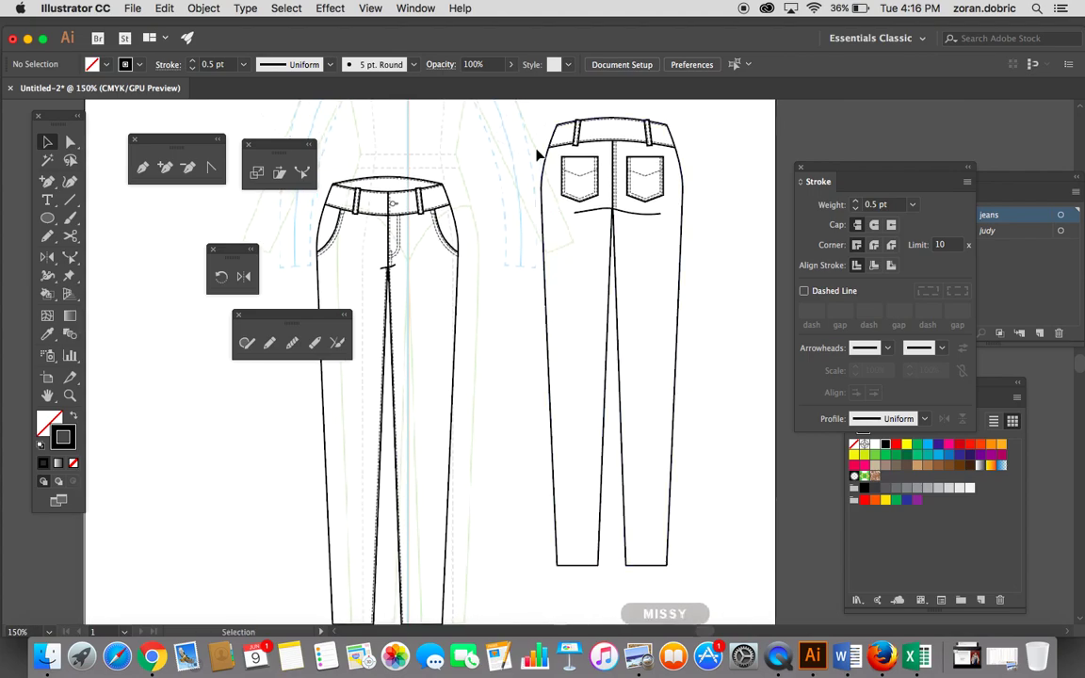
drag(517, 108, 729, 585)
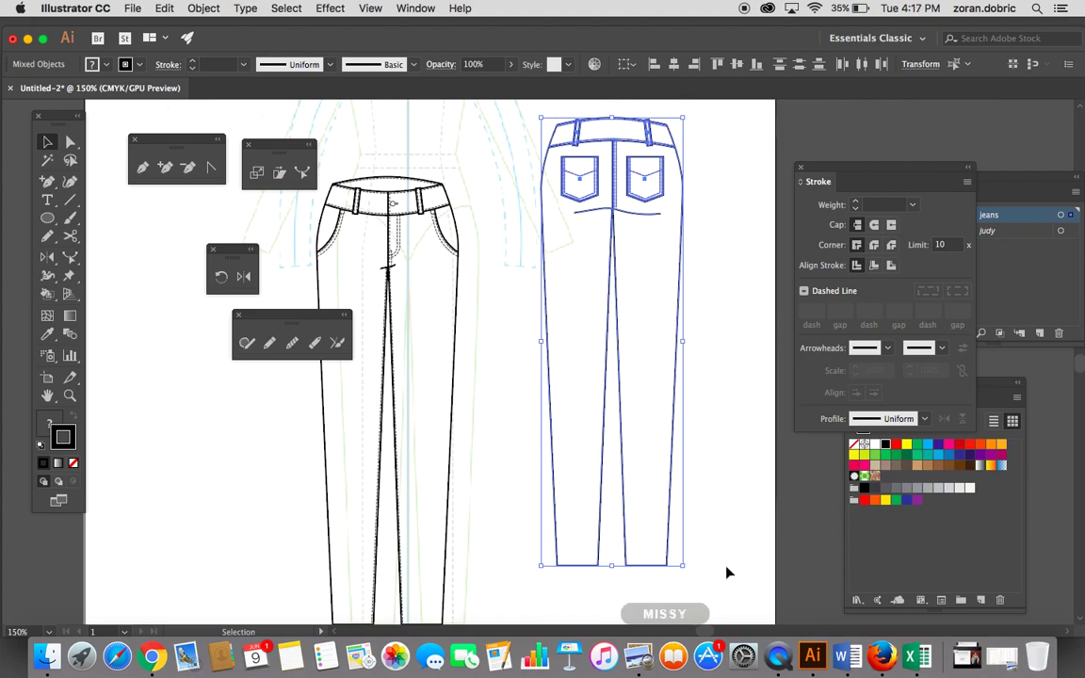
key(super+g)
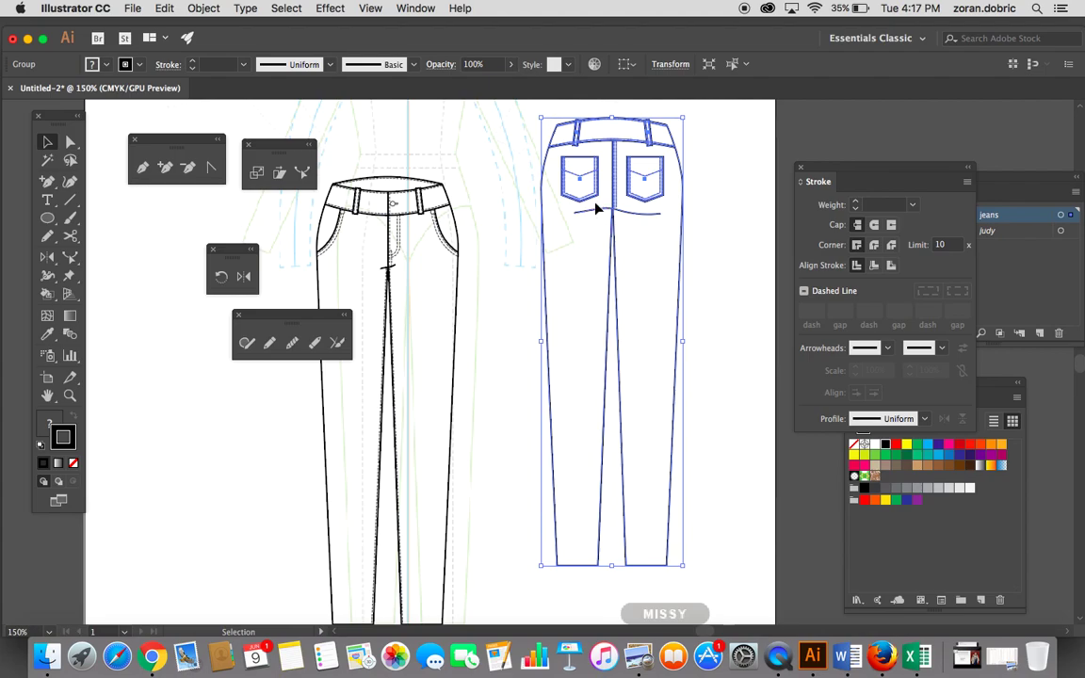
drag(596, 199, 582, 223)
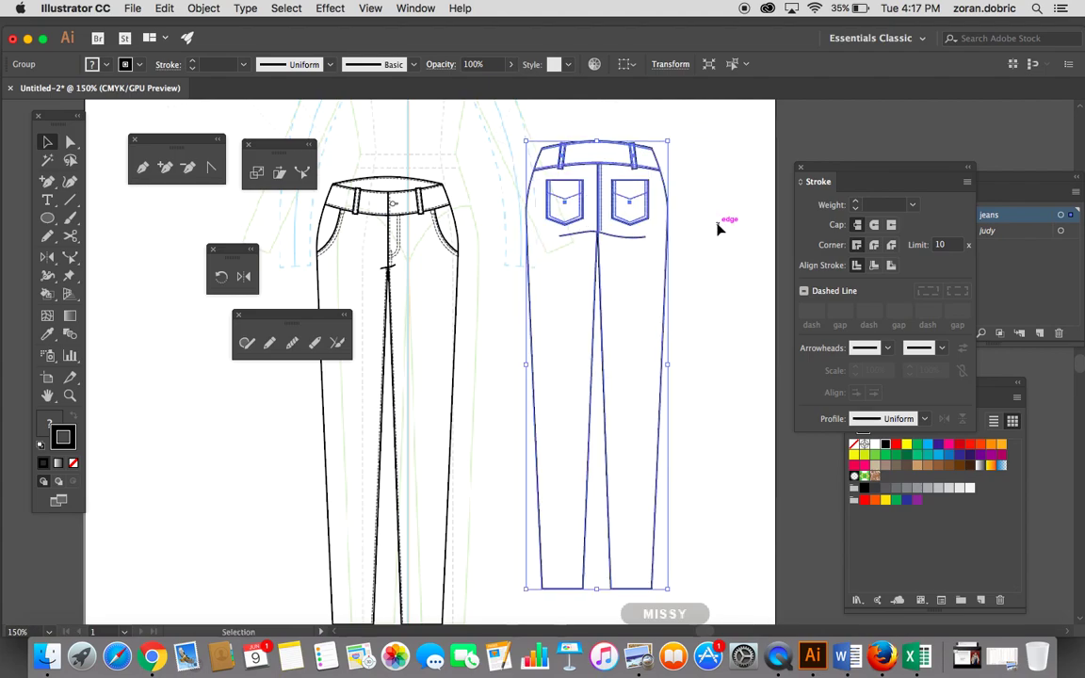
click(720, 225)
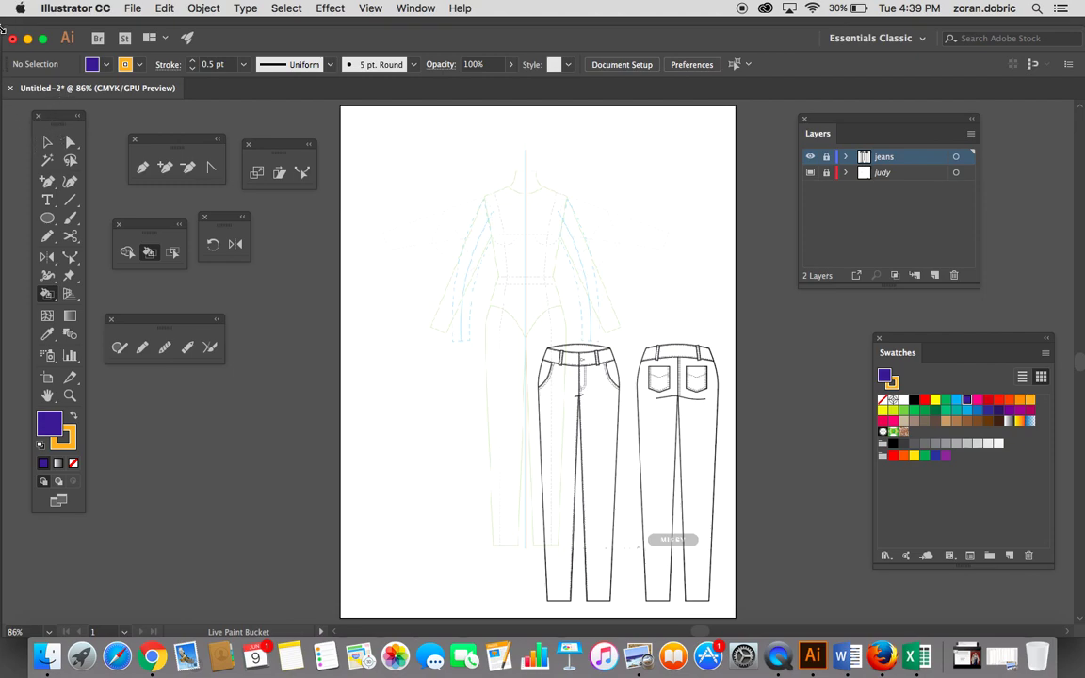
Step: Unlock the jeans layer and copy both the front and back views
click(46, 139)
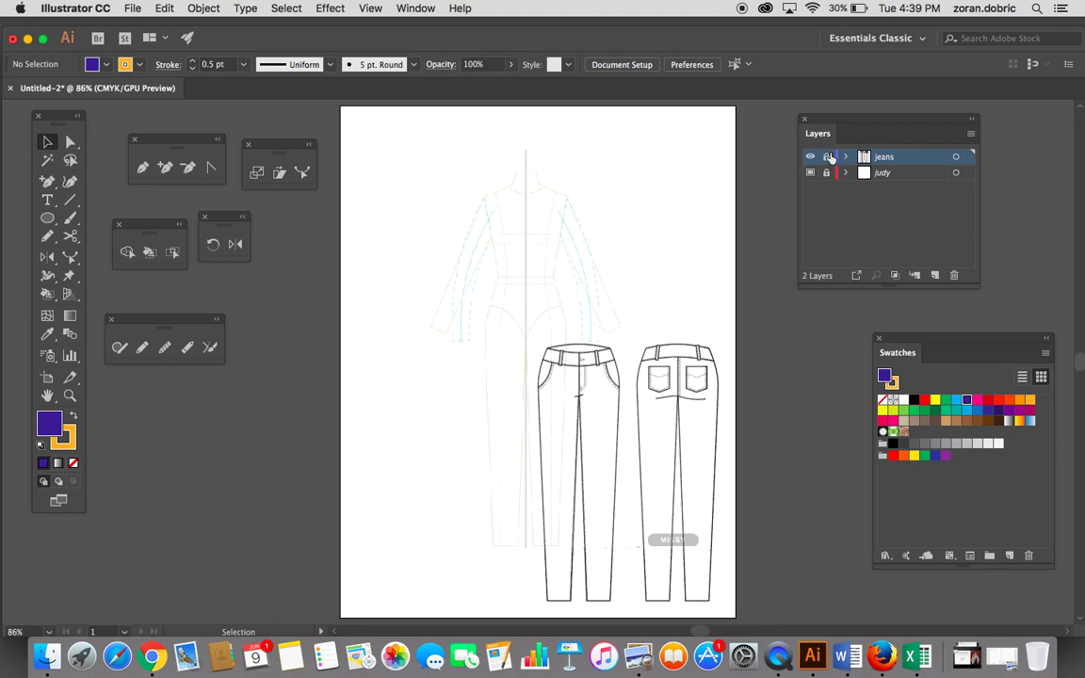
drag(513, 346, 773, 572)
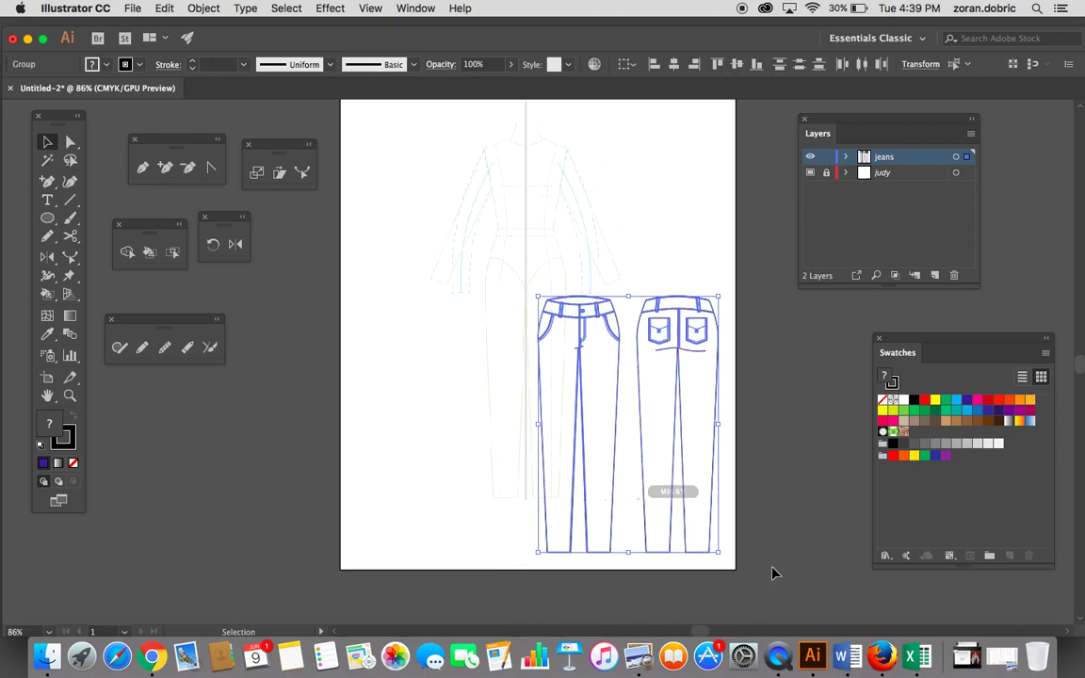
click(165, 8)
click(177, 77)
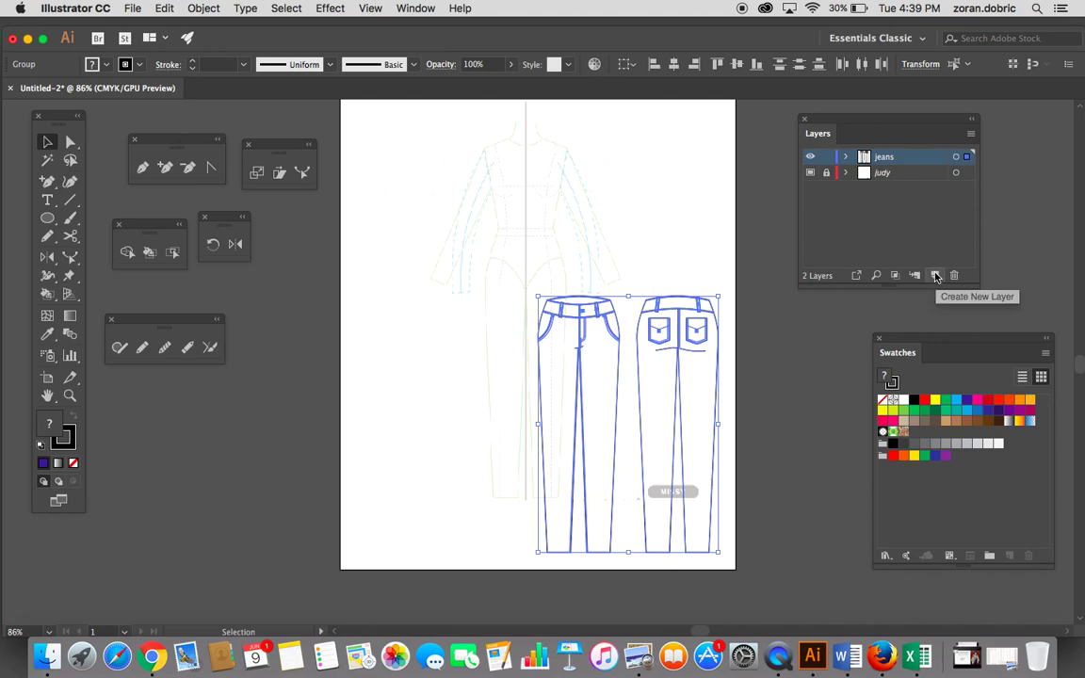
Step: Create a new layer above the jeans layer and name it "live paint"
click(935, 275)
double_click(882, 162)
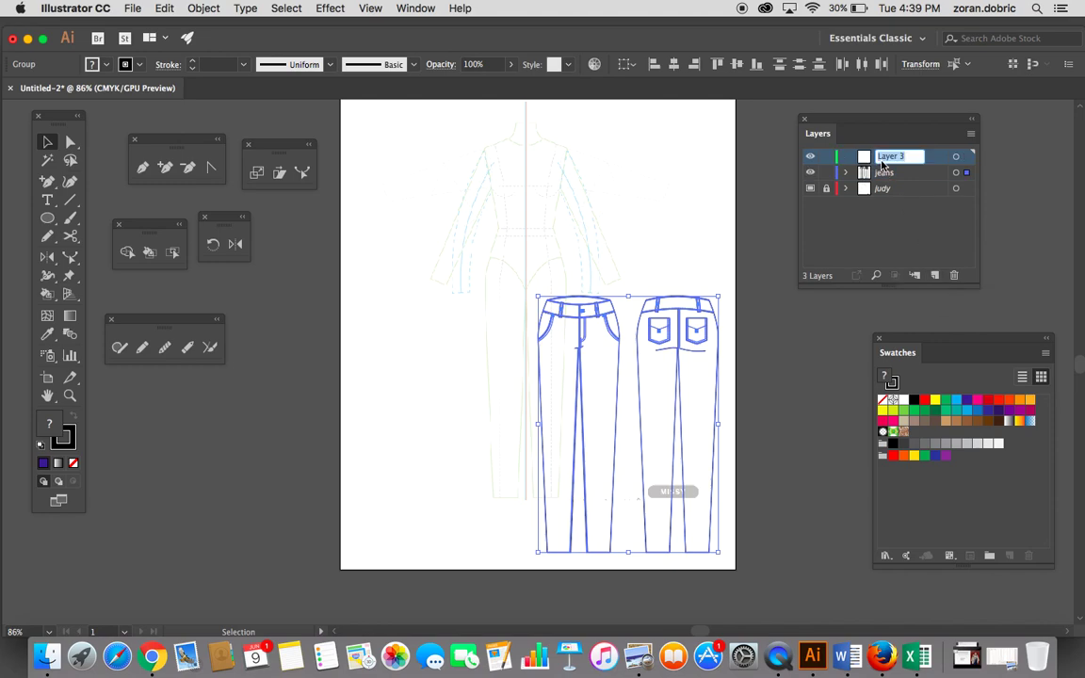
text(live paint)
key(Return)
Step: Paste both jeans views into the live paint layer and place them in the artboard's upper left area
click(159, 8)
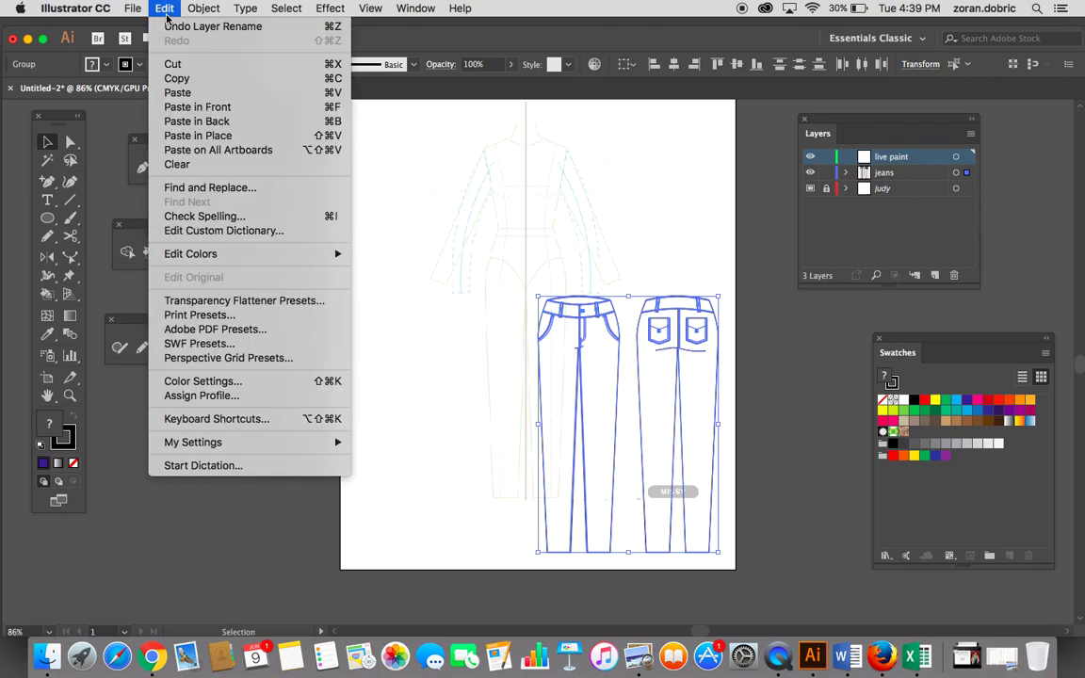
click(184, 89)
drag(482, 243, 419, 144)
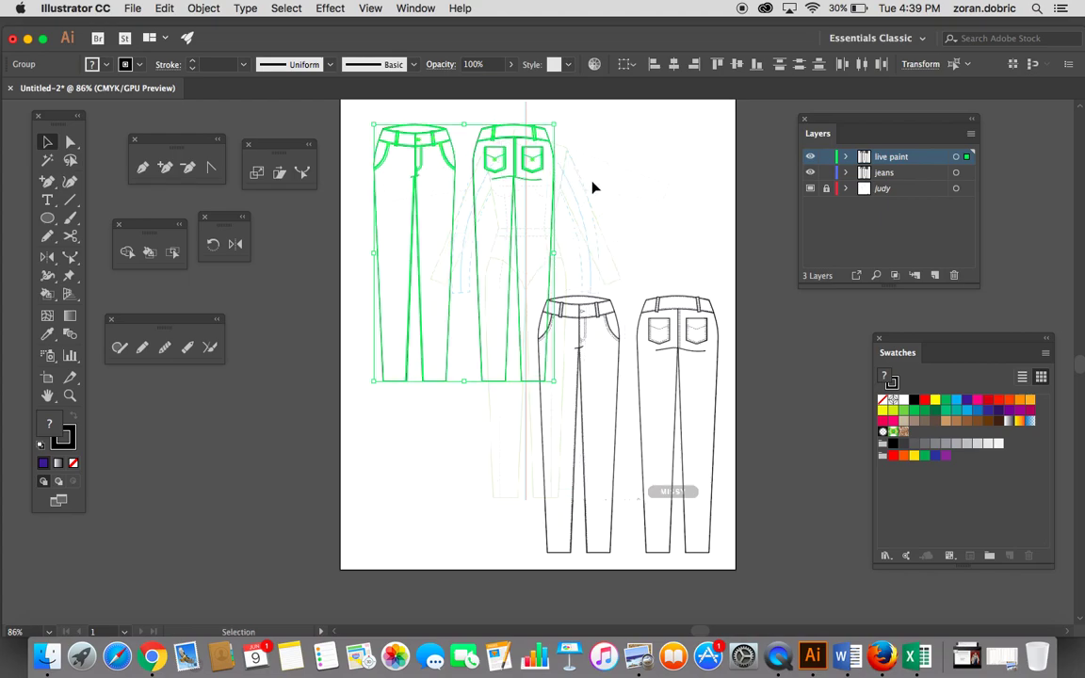
click(595, 192)
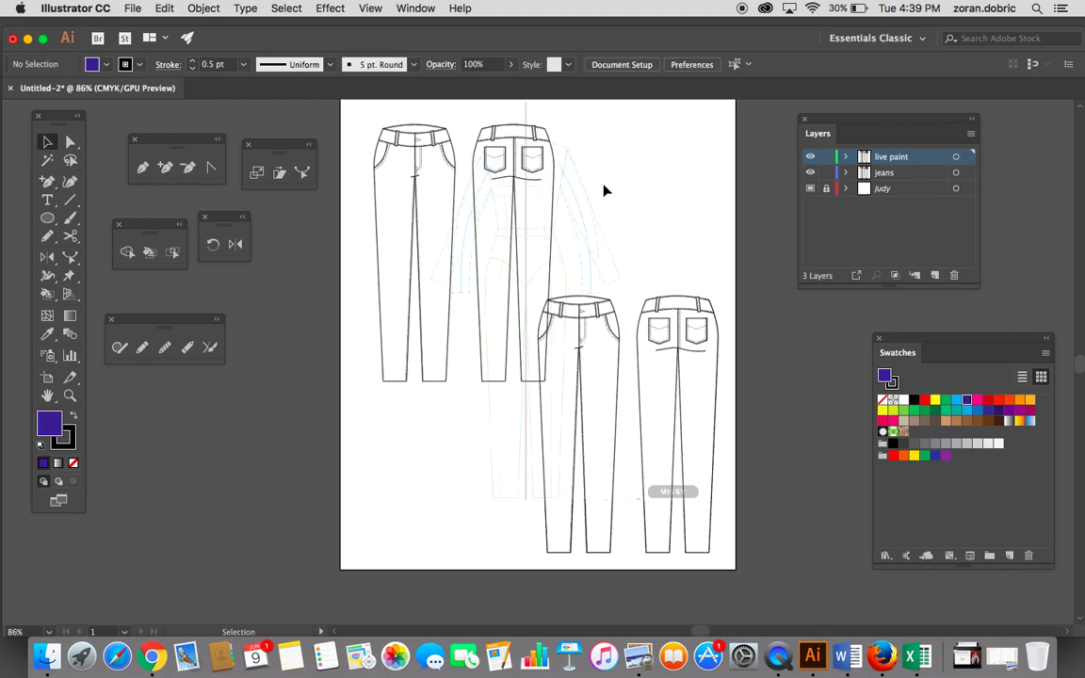
Step: Hide and lock the jeans layer, and shift the pasted back view slightly right, away from the front view
click(811, 173)
click(827, 175)
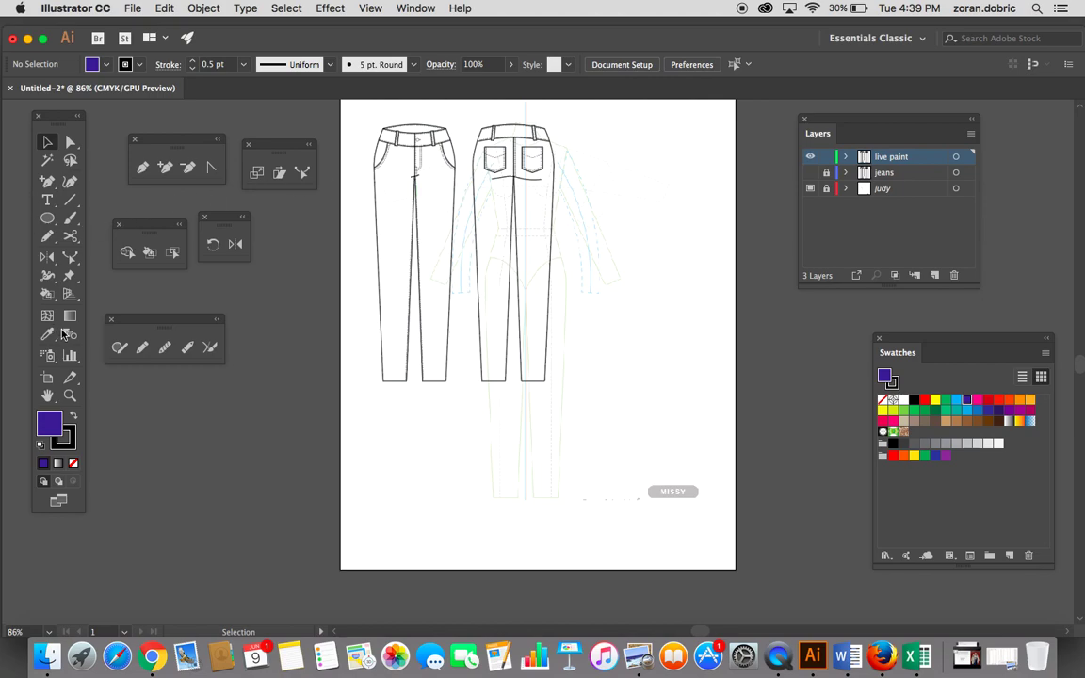
drag(523, 165, 541, 165)
click(650, 171)
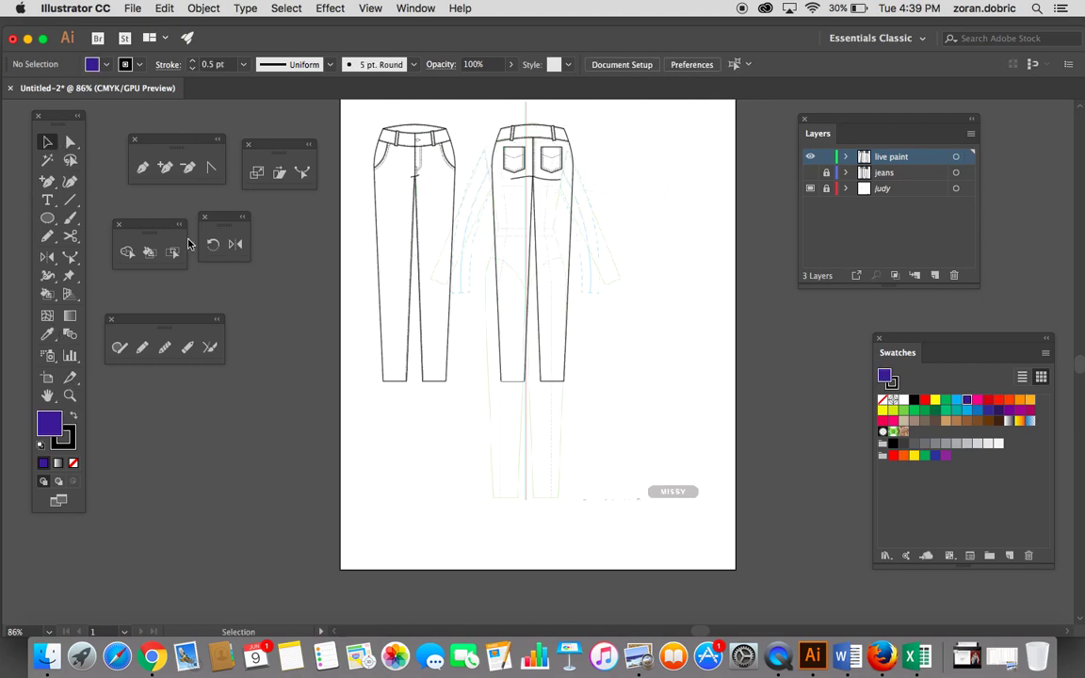
Step: Convert the whole pasted front view into a Live Paint group
click(70, 395)
click(418, 216)
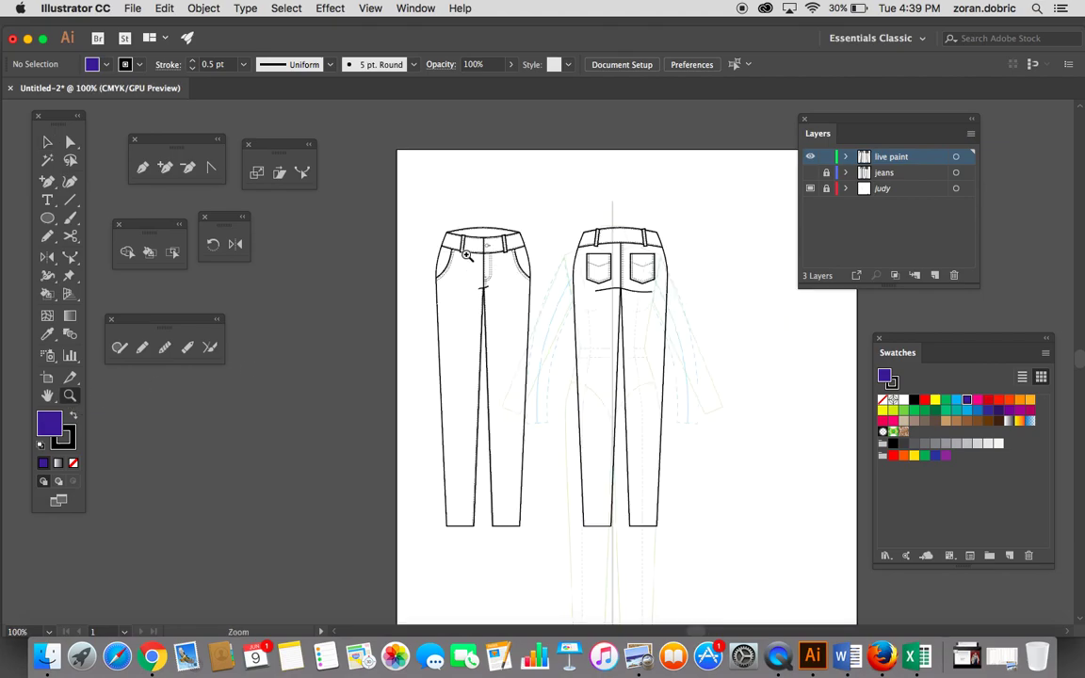
click(516, 333)
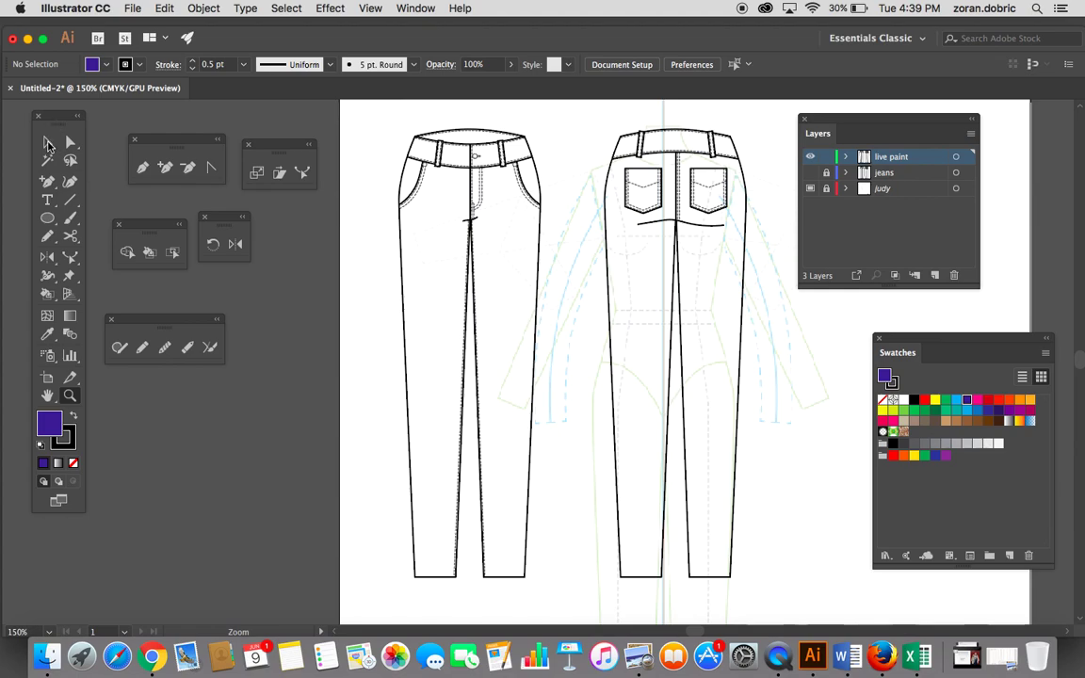
click(48, 143)
drag(390, 109, 546, 593)
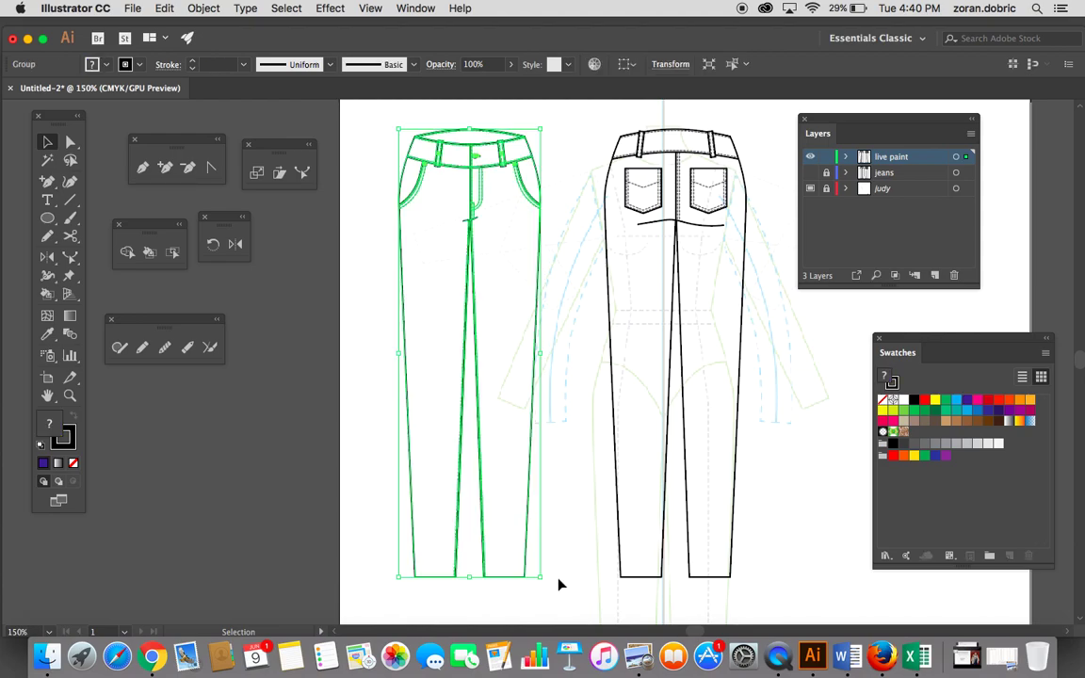
click(203, 10)
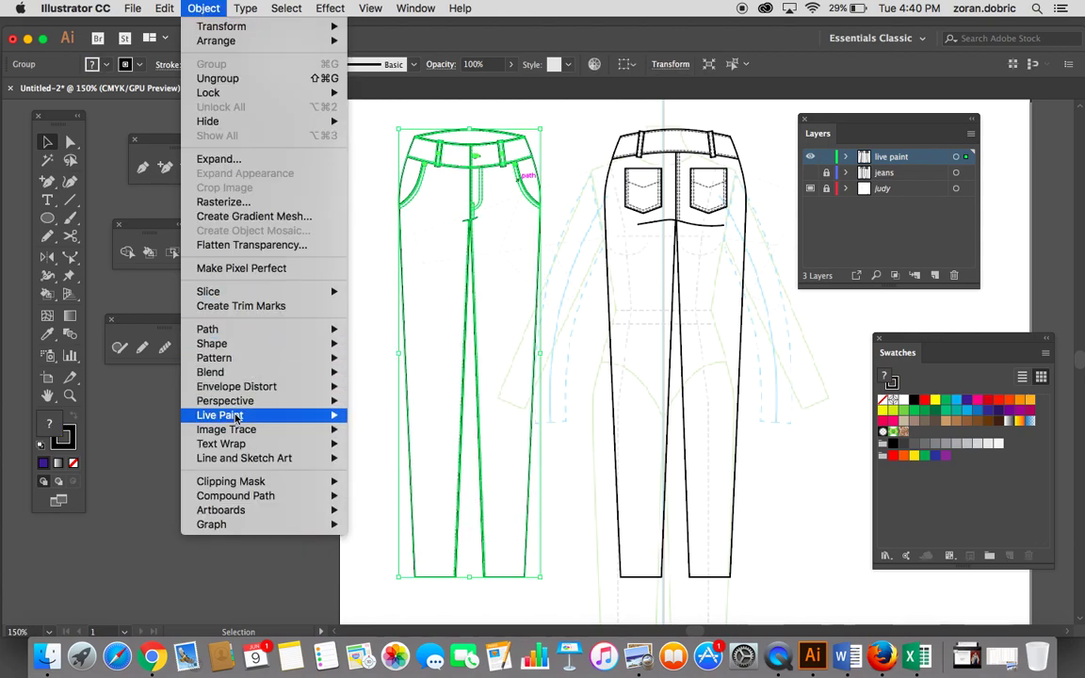
mouse_move(235, 416)
click(377, 416)
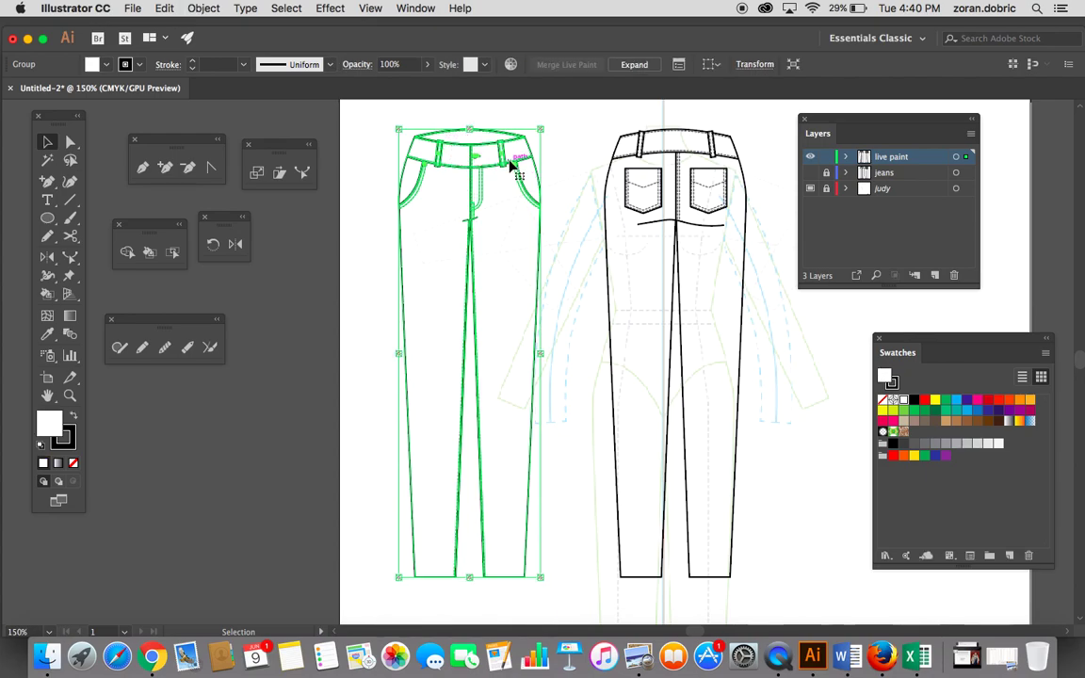
click(593, 124)
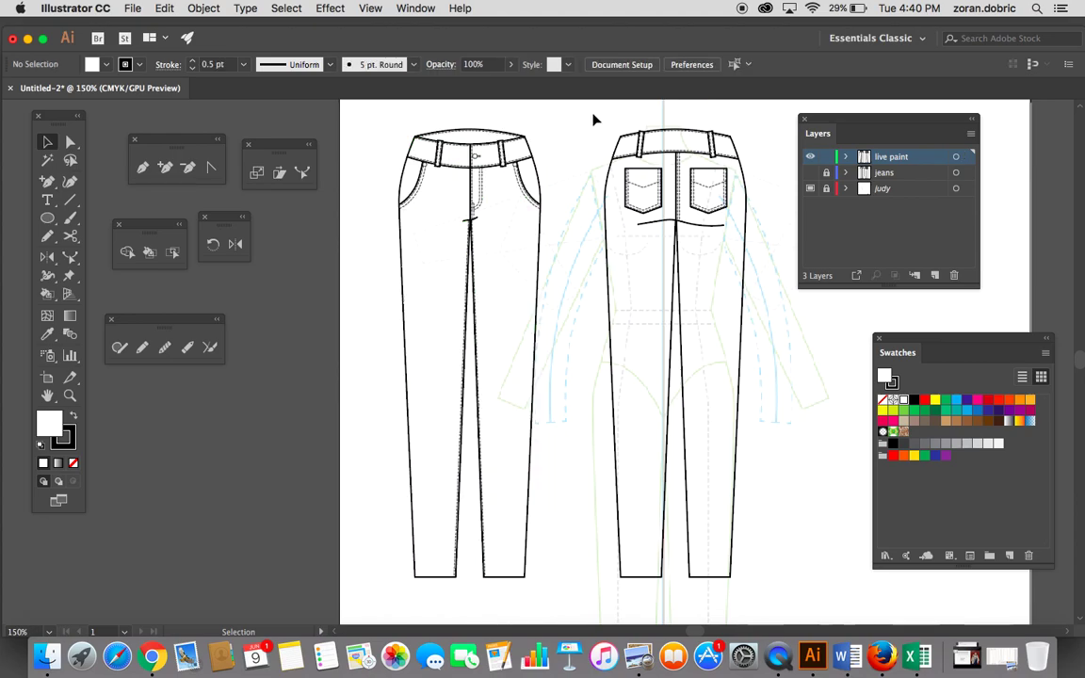
Step: Convert the pasted back view into a Live Paint group and nudge it slightly right and down
drag(593, 119, 791, 590)
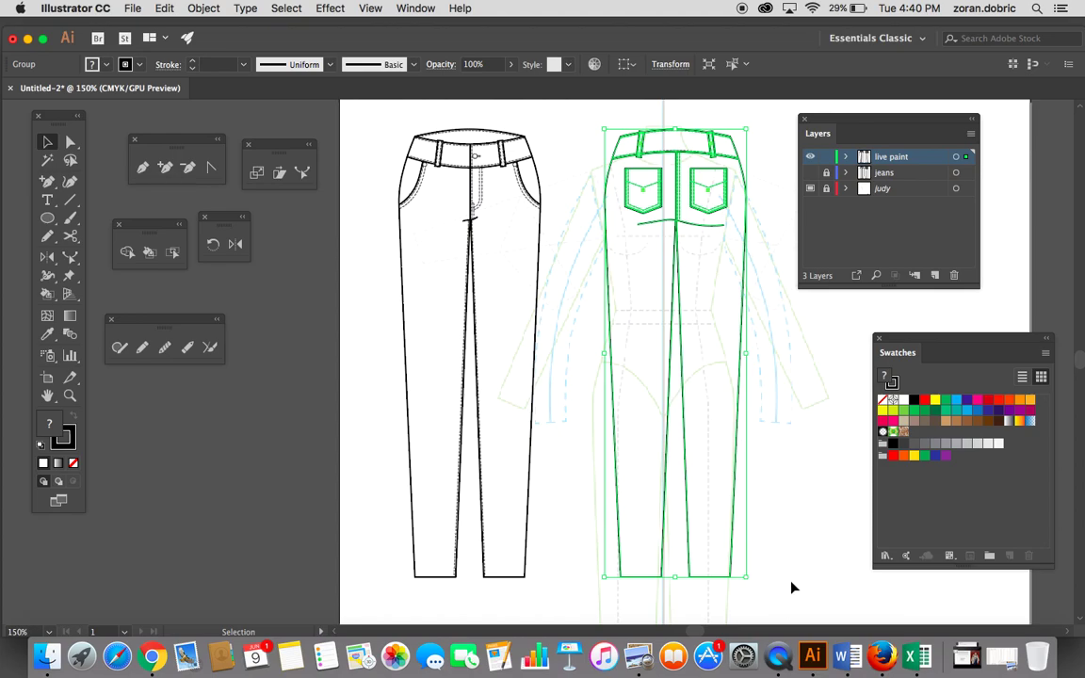
click(204, 9)
mouse_move(218, 414)
click(412, 415)
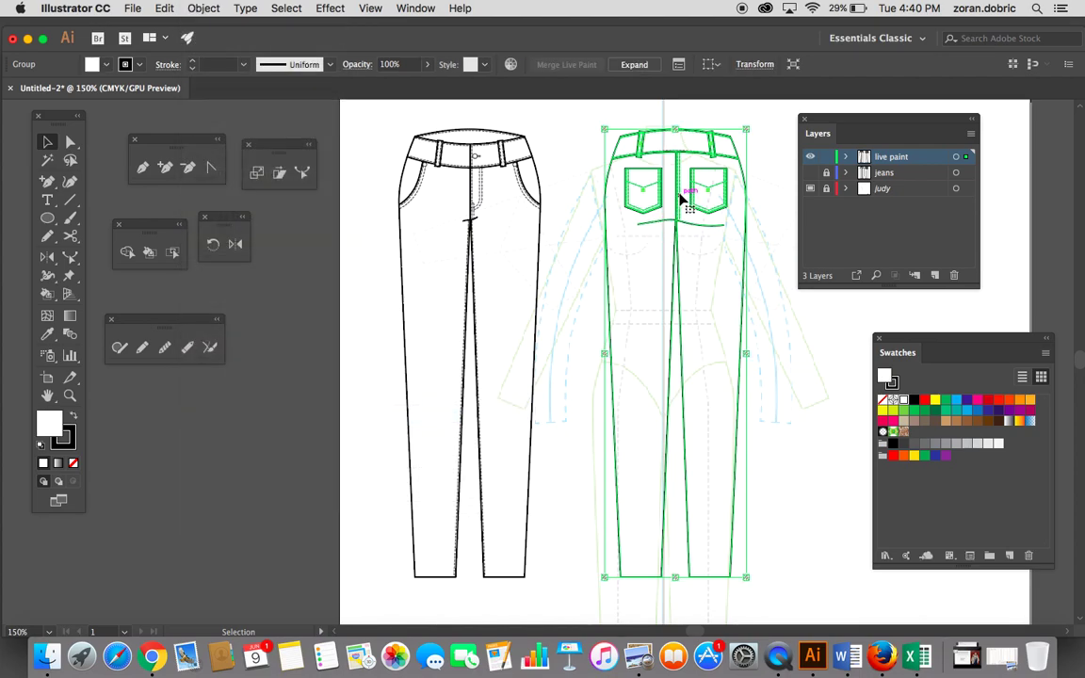
mouse_move(686, 188)
mouse_down()
mouse_move(686, 173)
mouse_move(692, 179)
mouse_up()
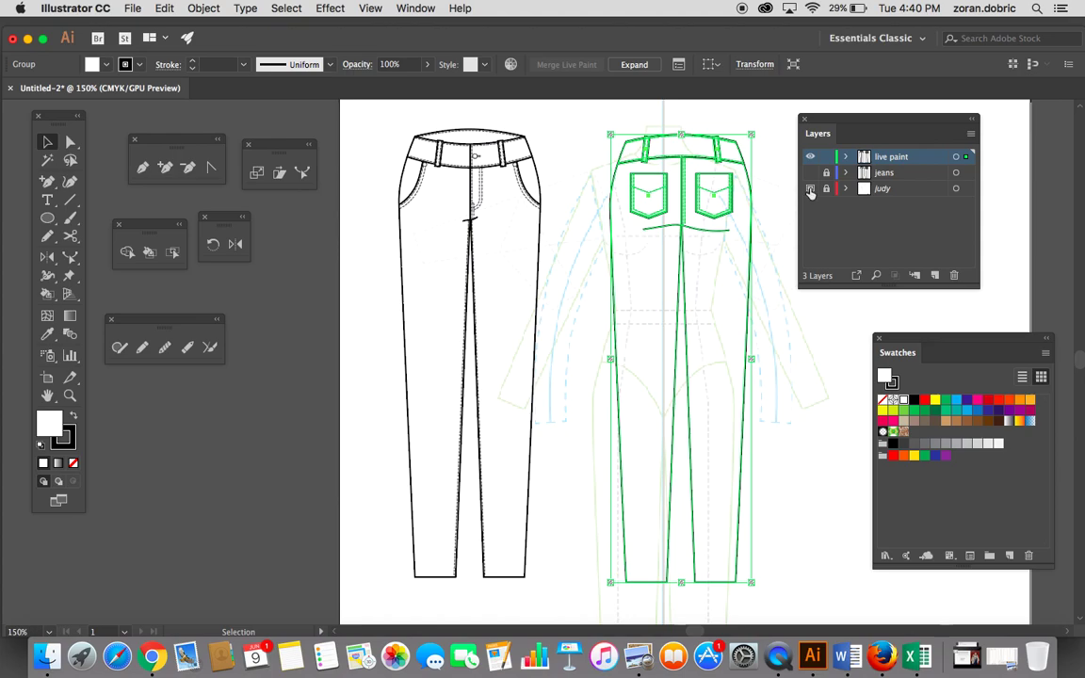
click(765, 214)
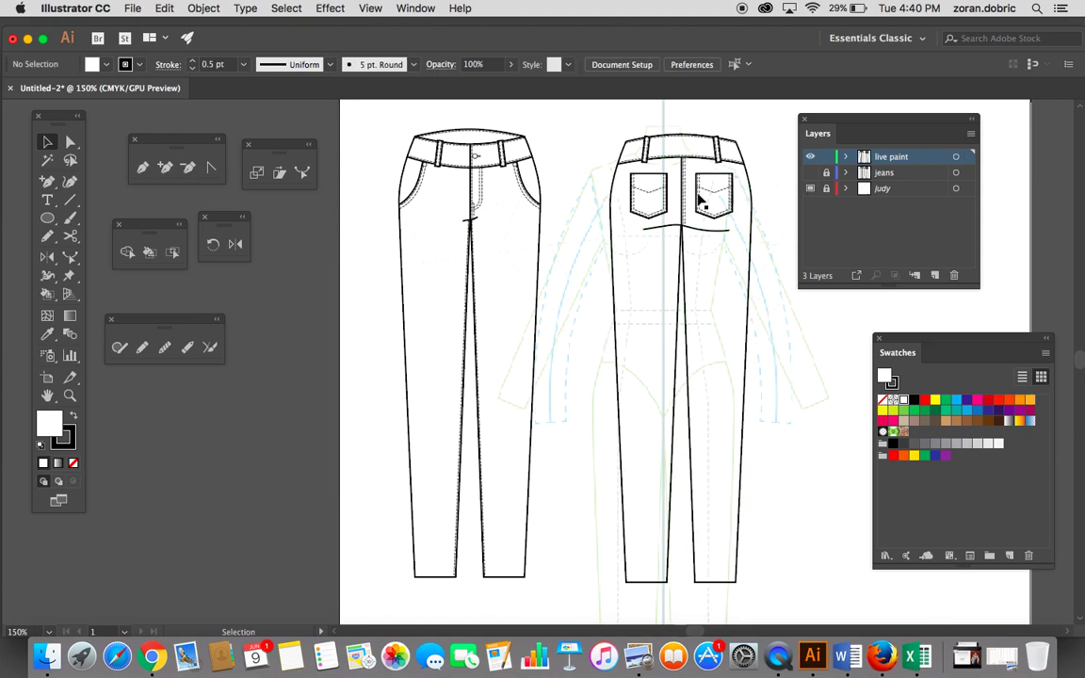
Step: Fill the front view's inner waistband and the four waistband sections with the dark violet-blue swatch using the Live Paint Bucket
click(69, 396)
click(420, 248)
click(551, 383)
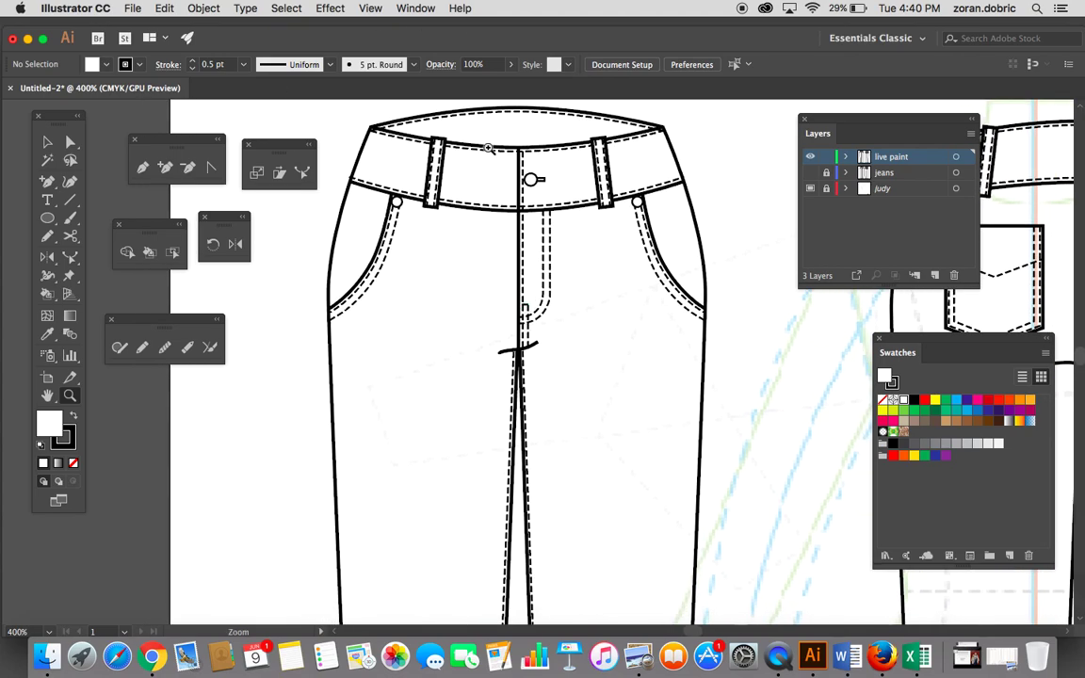
drag(831, 121, 926, 128)
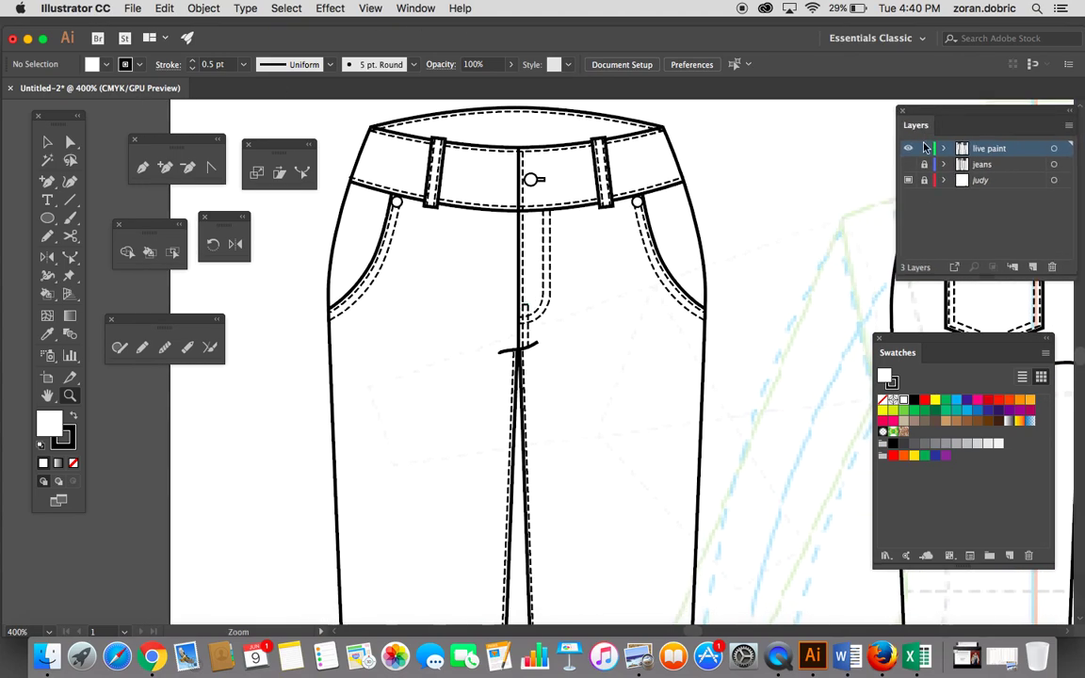
drag(915, 346, 789, 273)
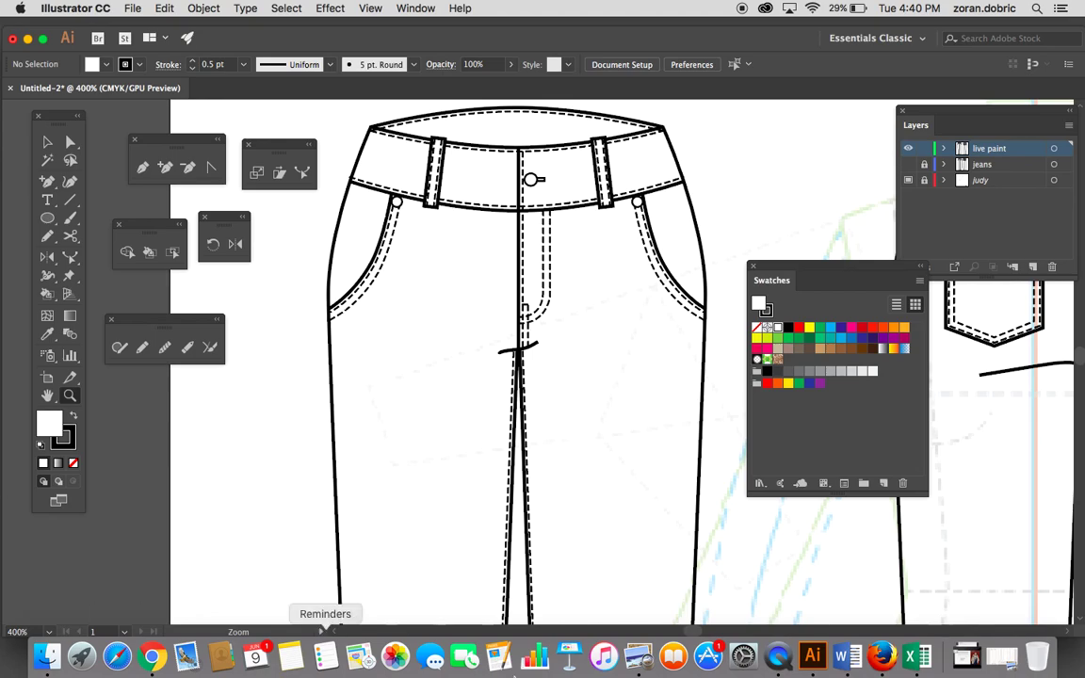
click(149, 253)
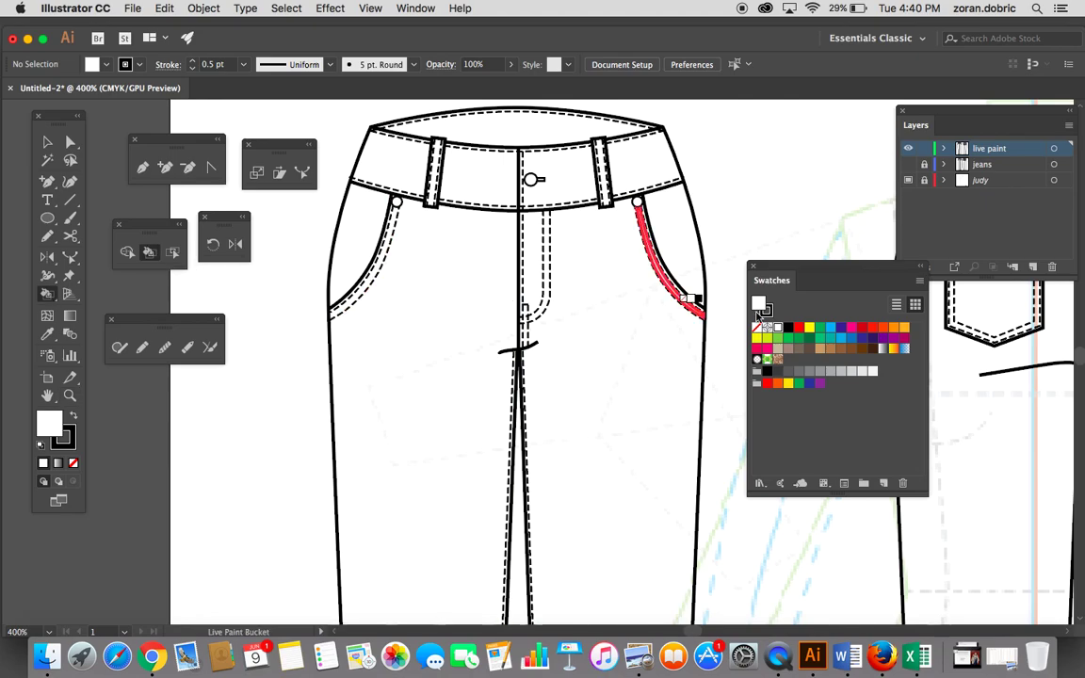
click(839, 328)
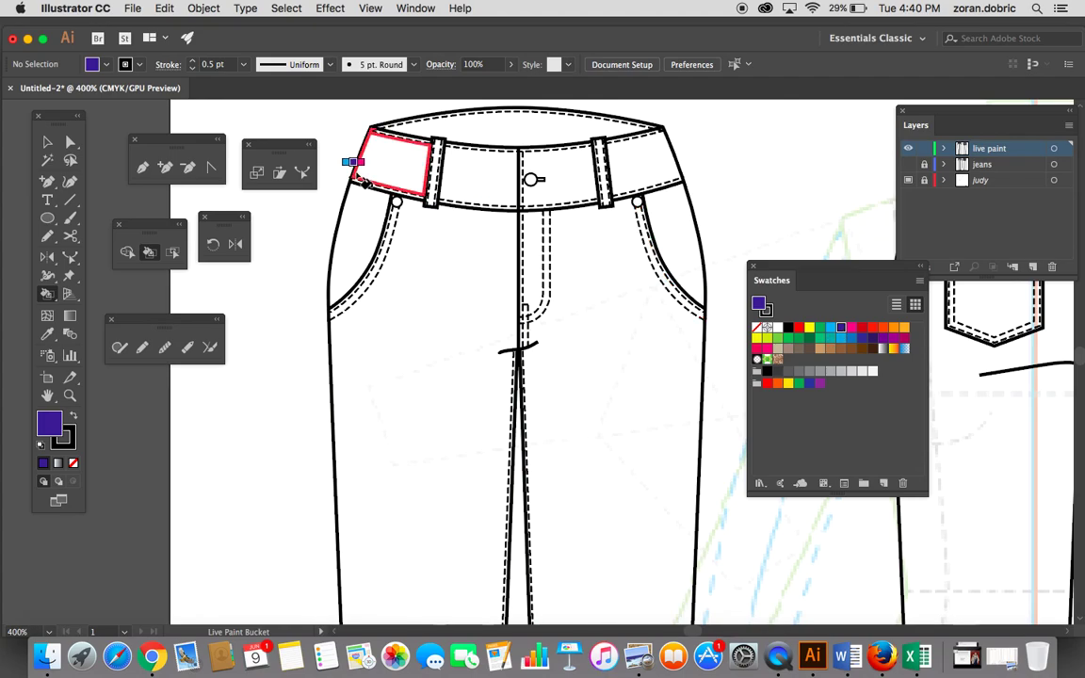
click(388, 165)
click(475, 132)
click(489, 168)
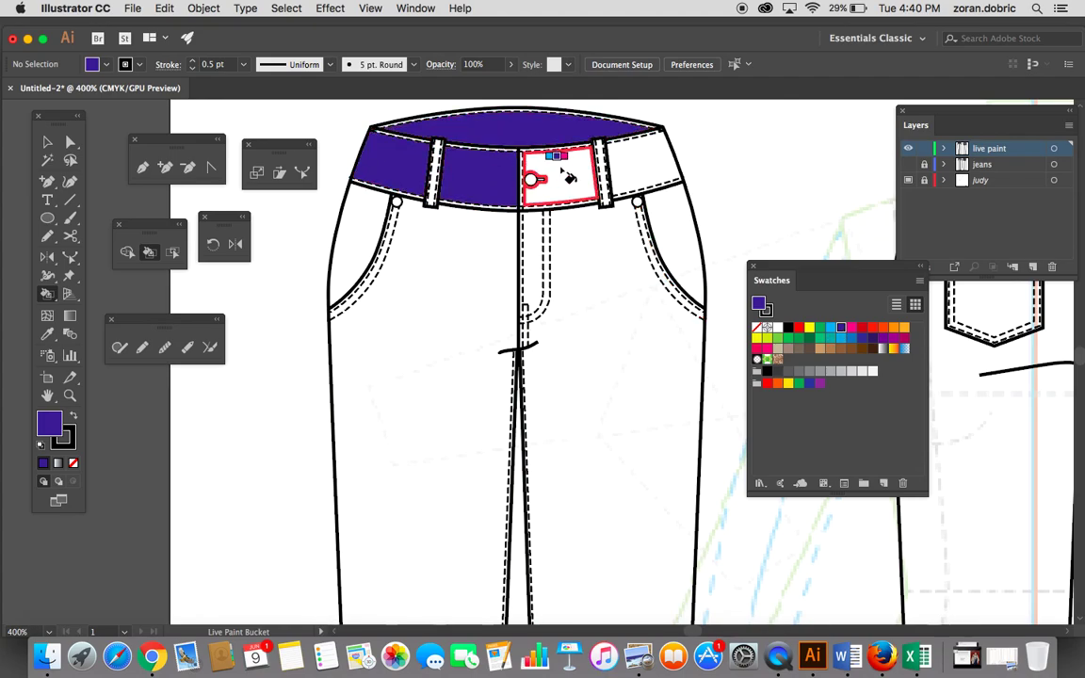
click(546, 179)
click(637, 176)
Step: Fill both front legs, the pocket areas, the fly, the left pocket's stitching bands and the left belt loop with the same violet-blue
click(684, 237)
click(614, 266)
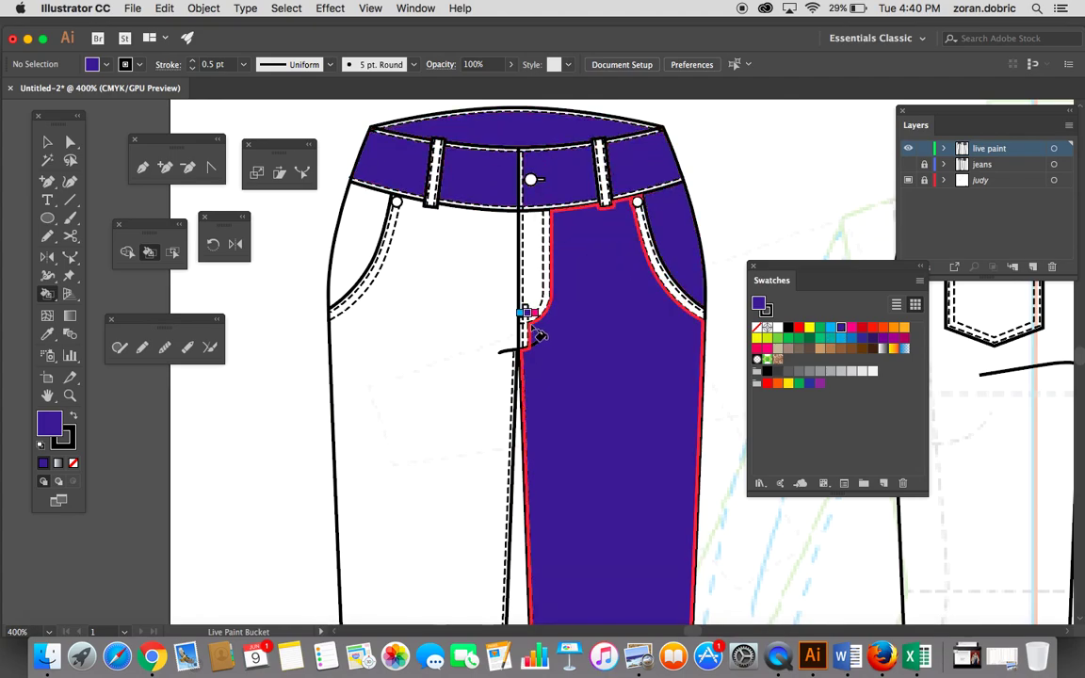
click(537, 268)
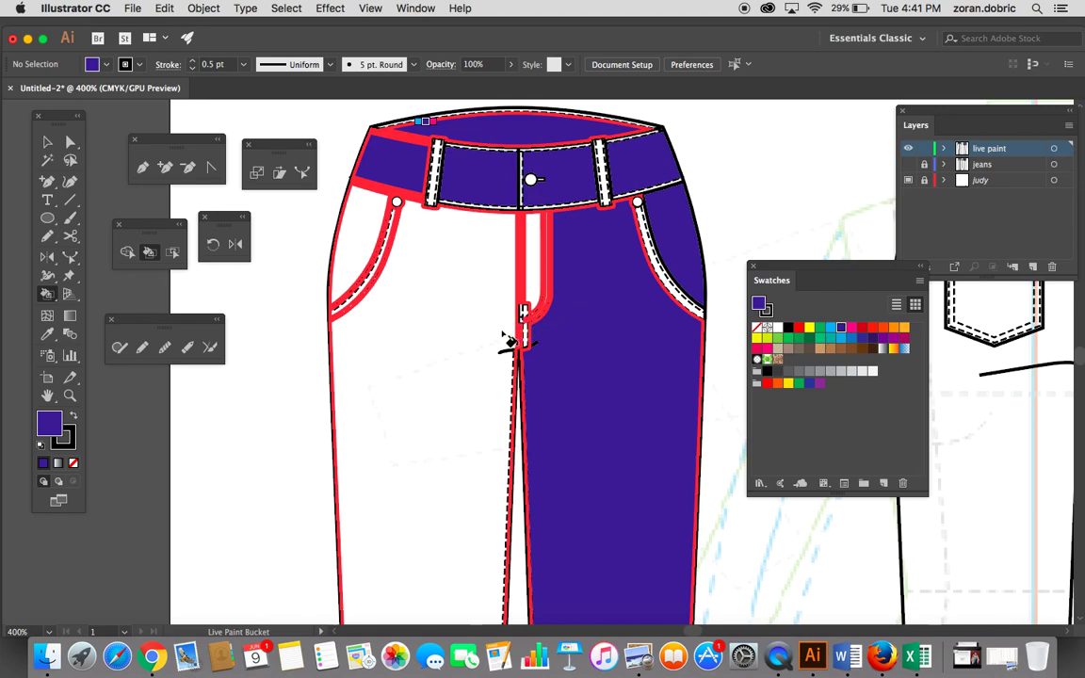
click(525, 336)
click(533, 181)
click(485, 205)
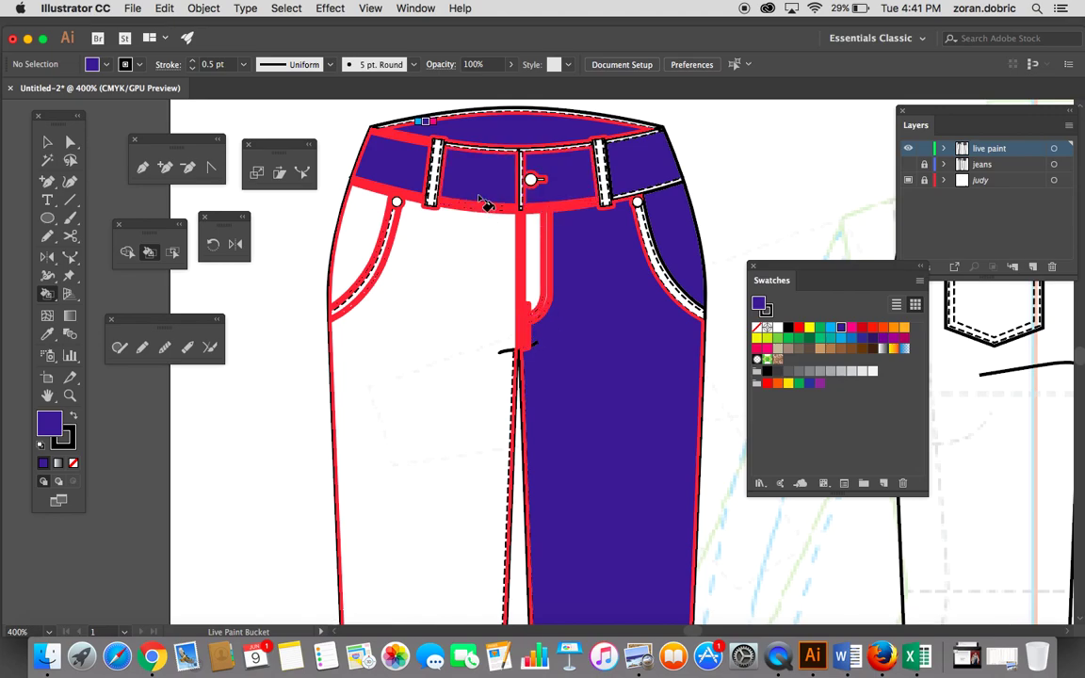
click(435, 177)
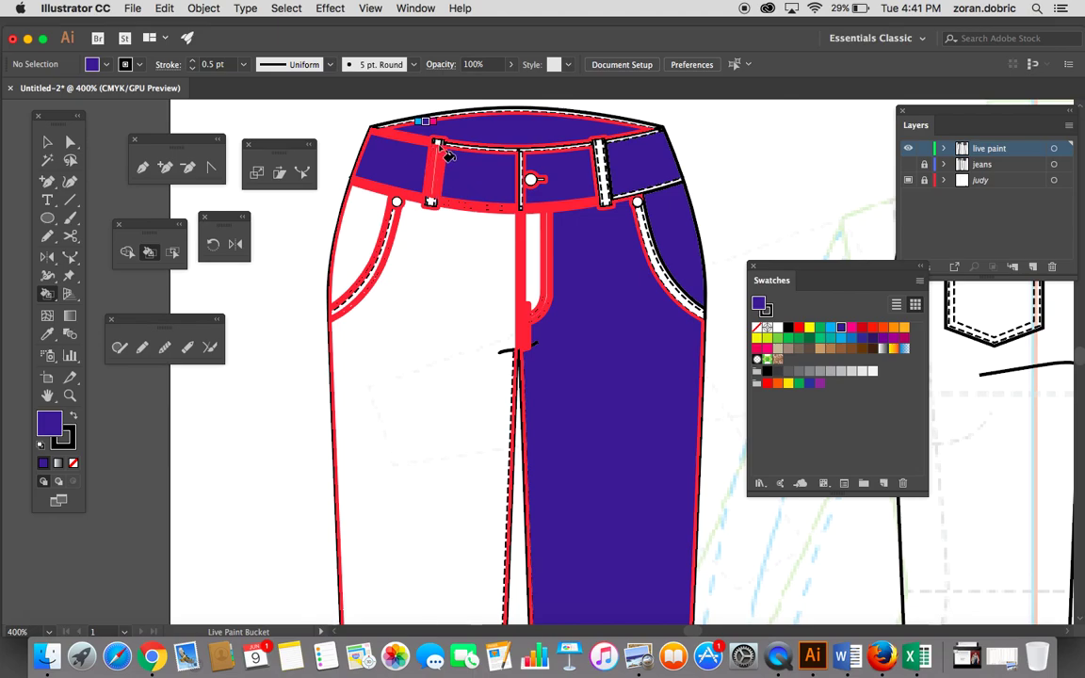
click(433, 205)
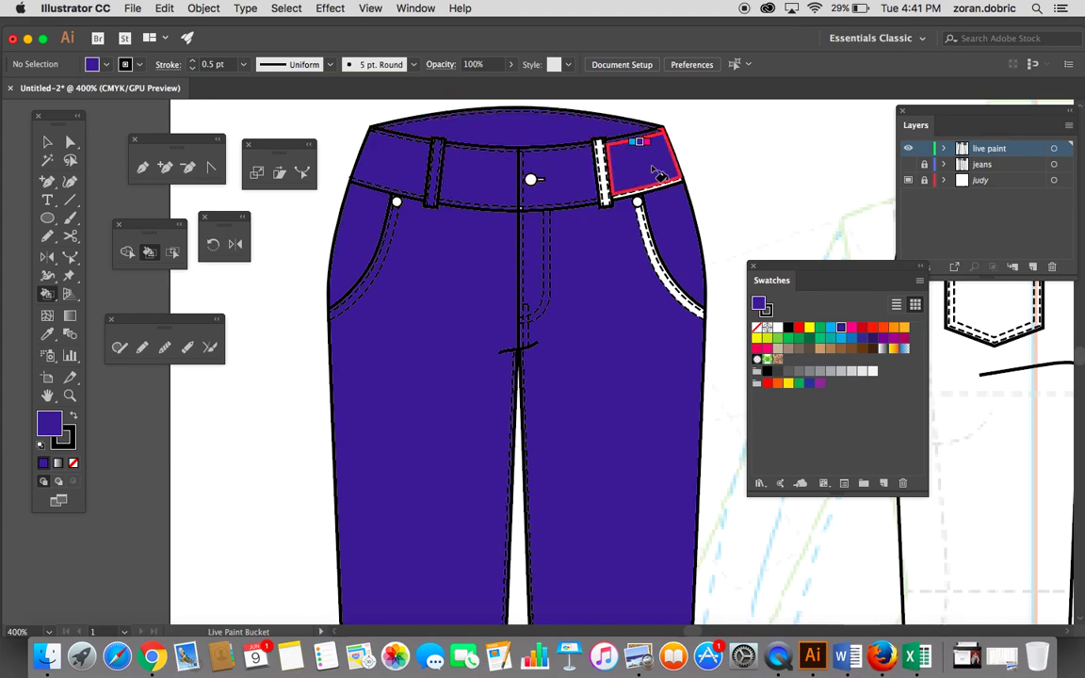
Step: Fill the right pocket's stitching bands and all sections of the right belt loop on the front view with the violet-blue swatch
click(667, 260)
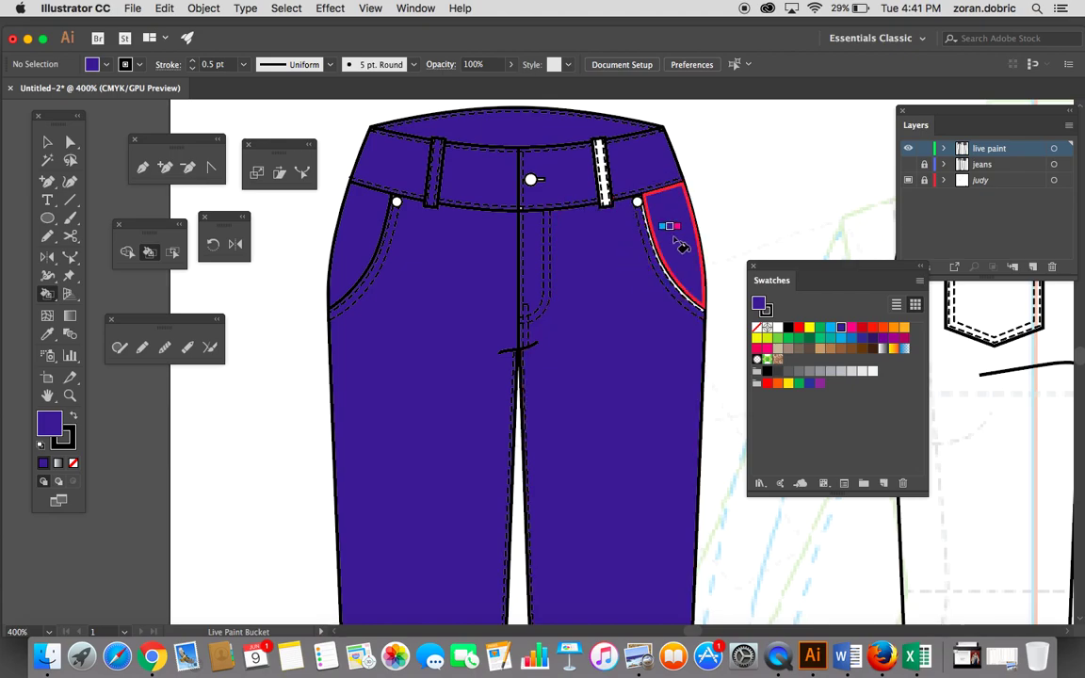
click(666, 230)
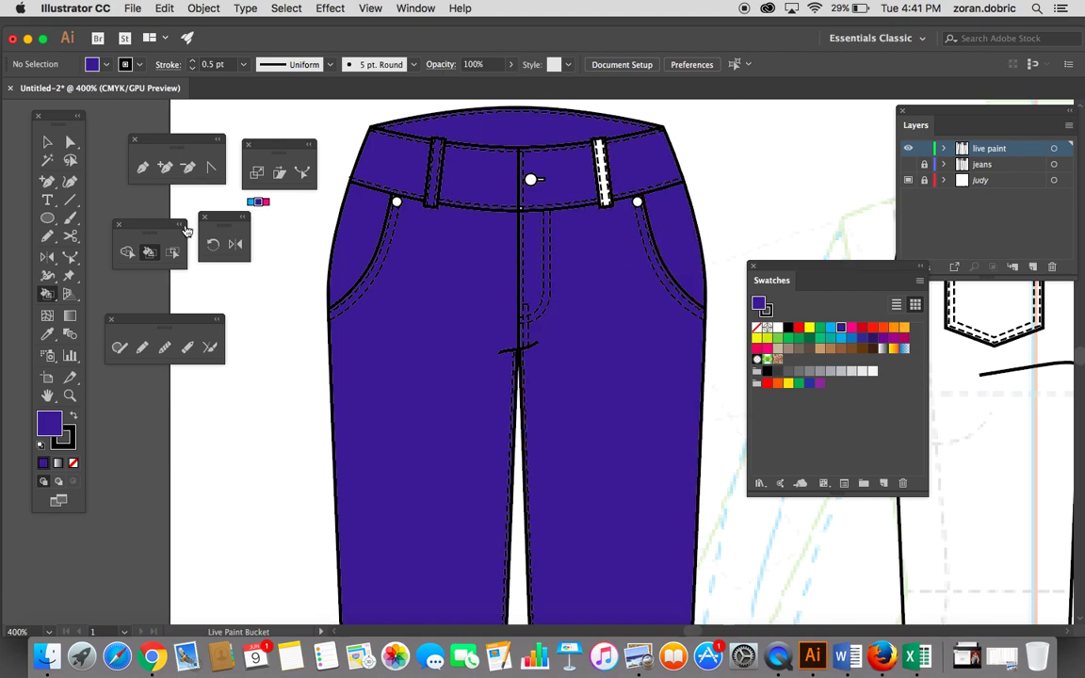
click(70, 395)
click(598, 183)
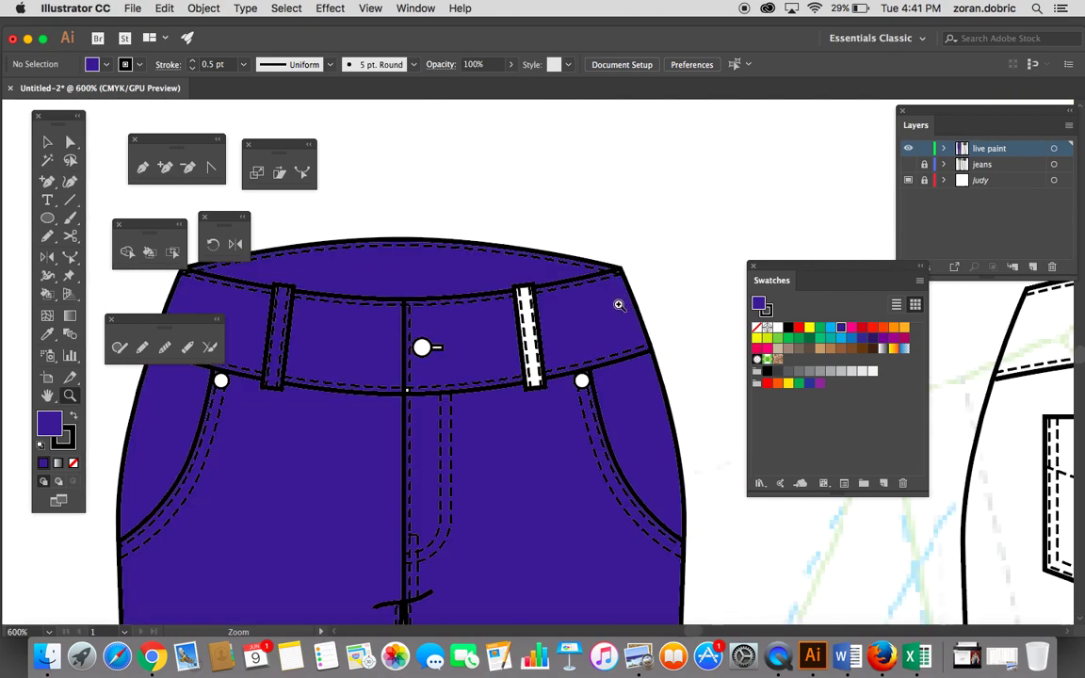
click(566, 344)
click(561, 351)
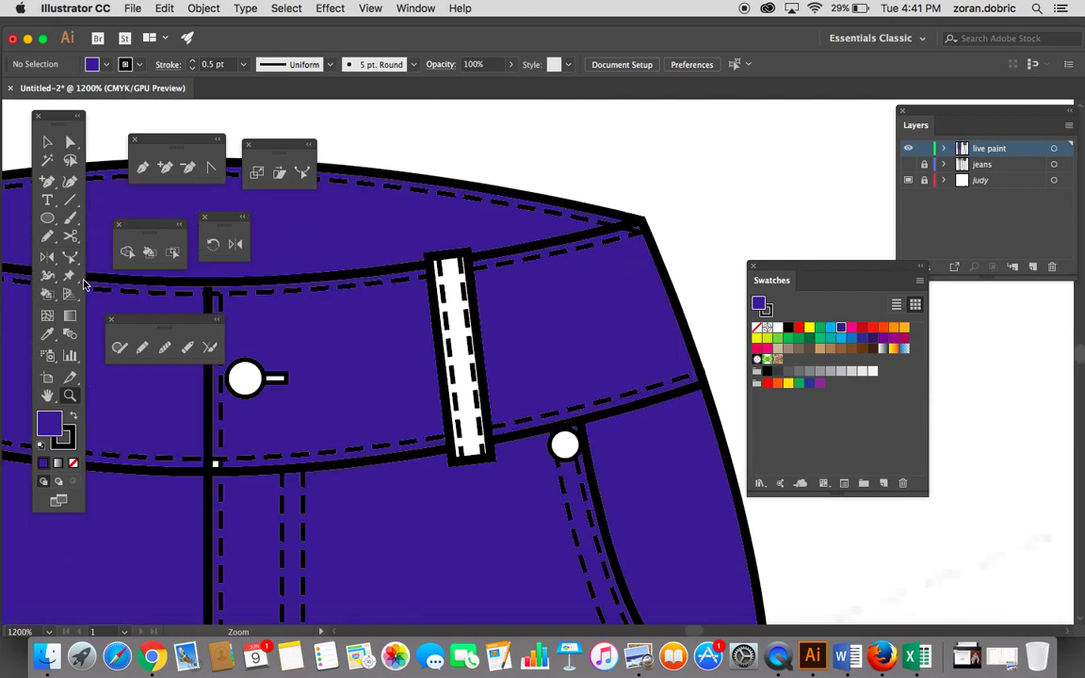
click(47, 294)
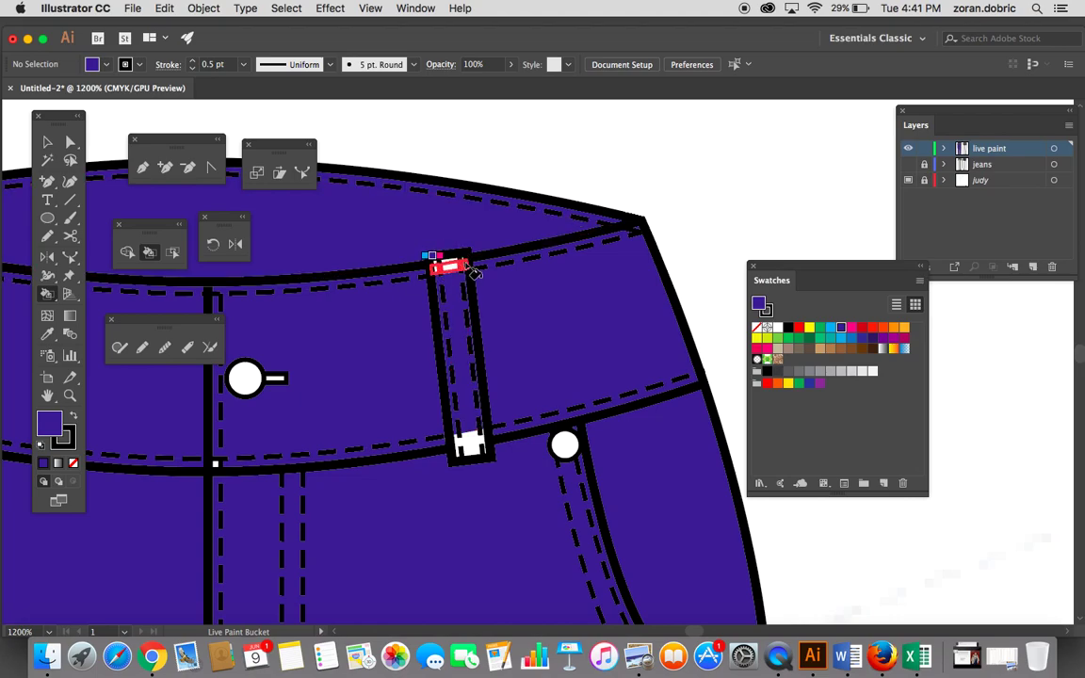
click(452, 267)
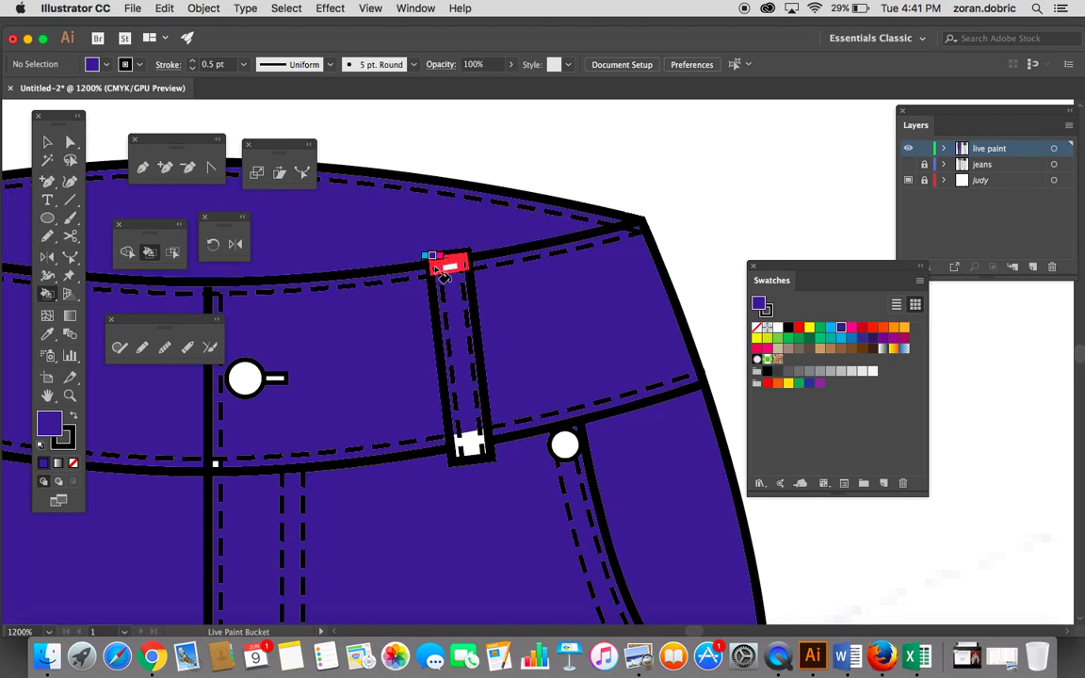
click(487, 452)
Step: Change the stroke colour of the whole front-view Live Paint group to mid grey
key(v)
scroll(499, 317, down, 5)
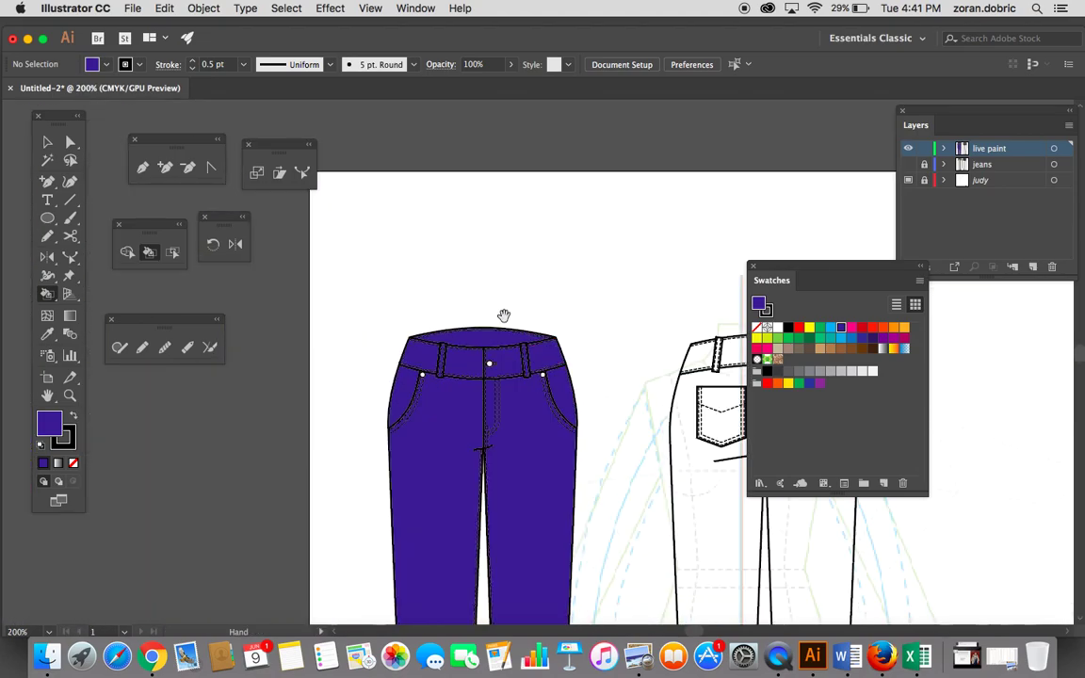
drag(476, 287, 484, 250)
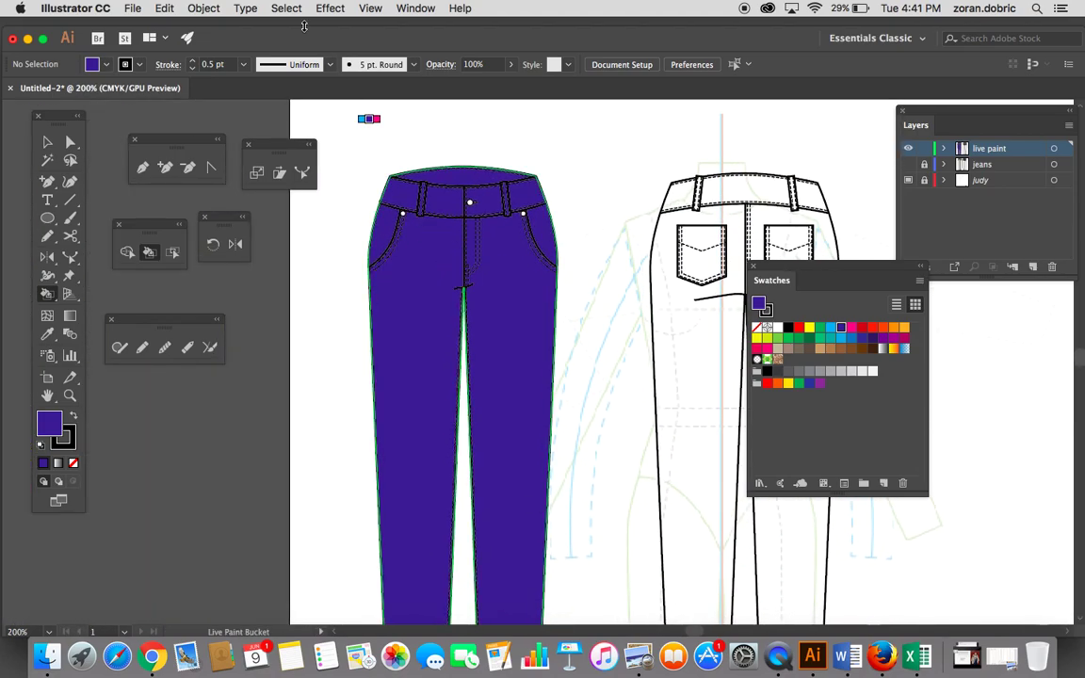
click(47, 142)
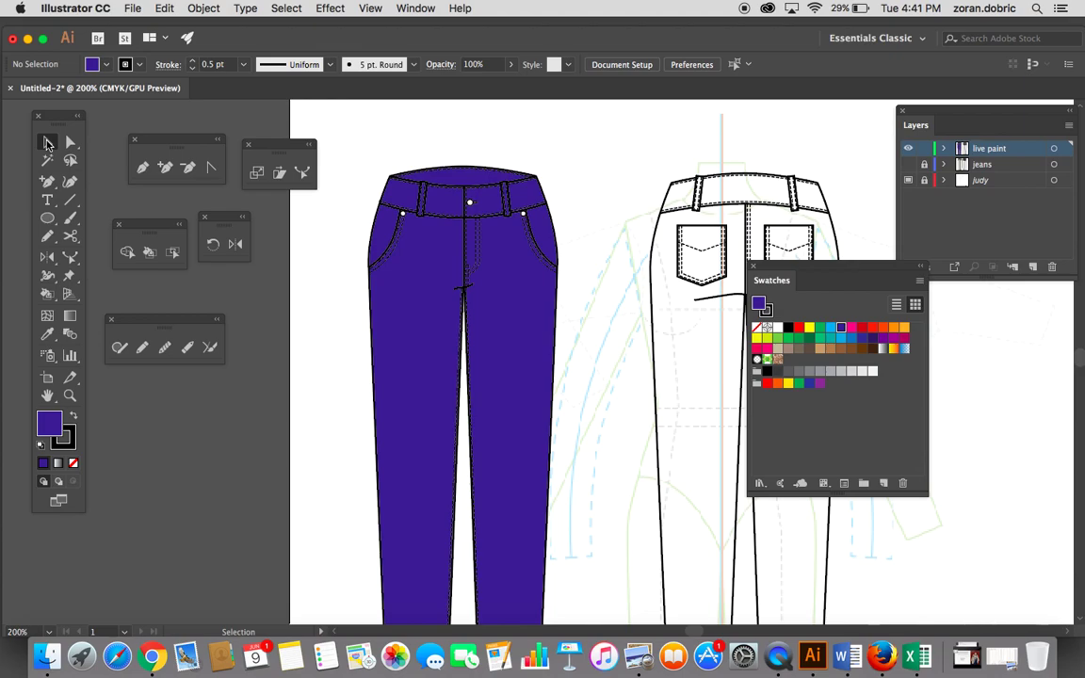
click(533, 261)
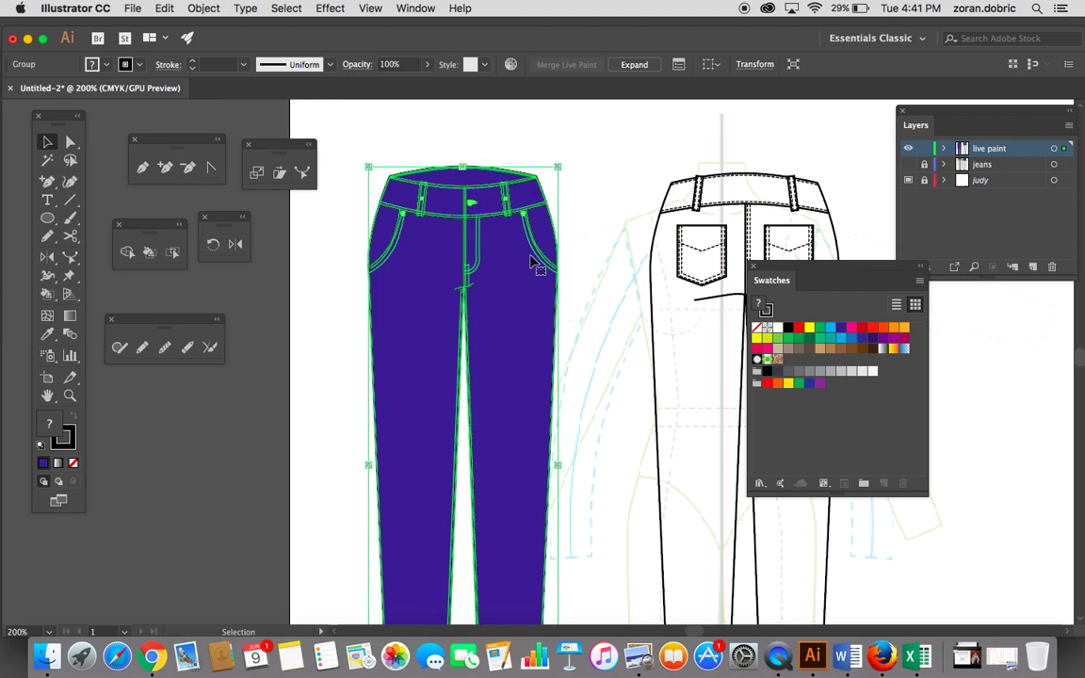
click(126, 64)
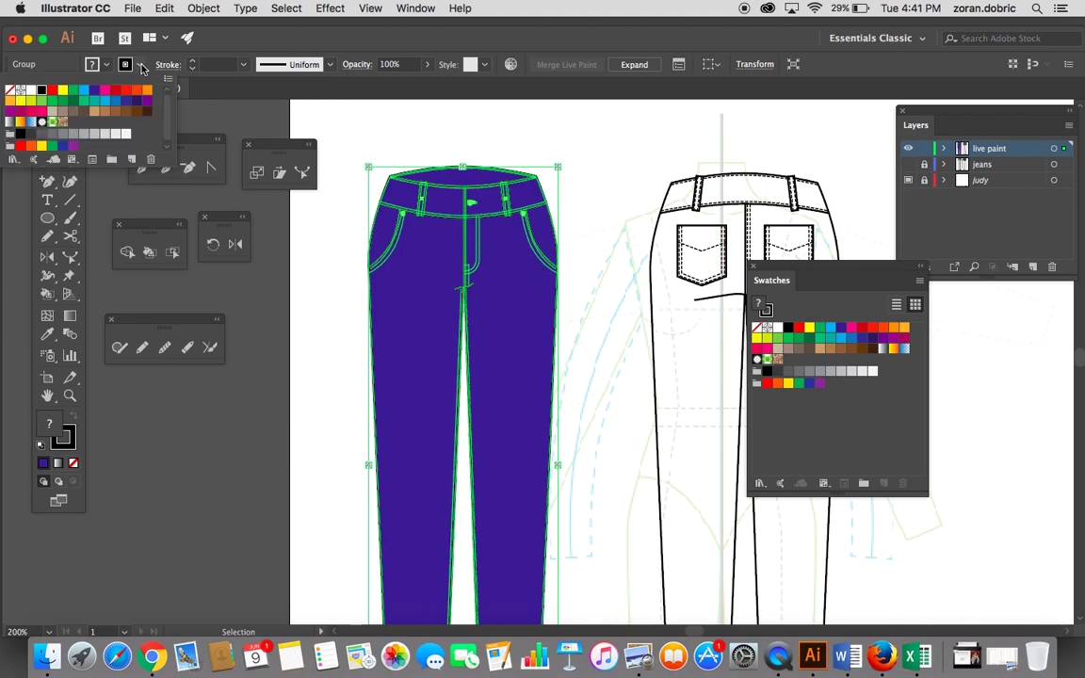
click(84, 138)
click(479, 143)
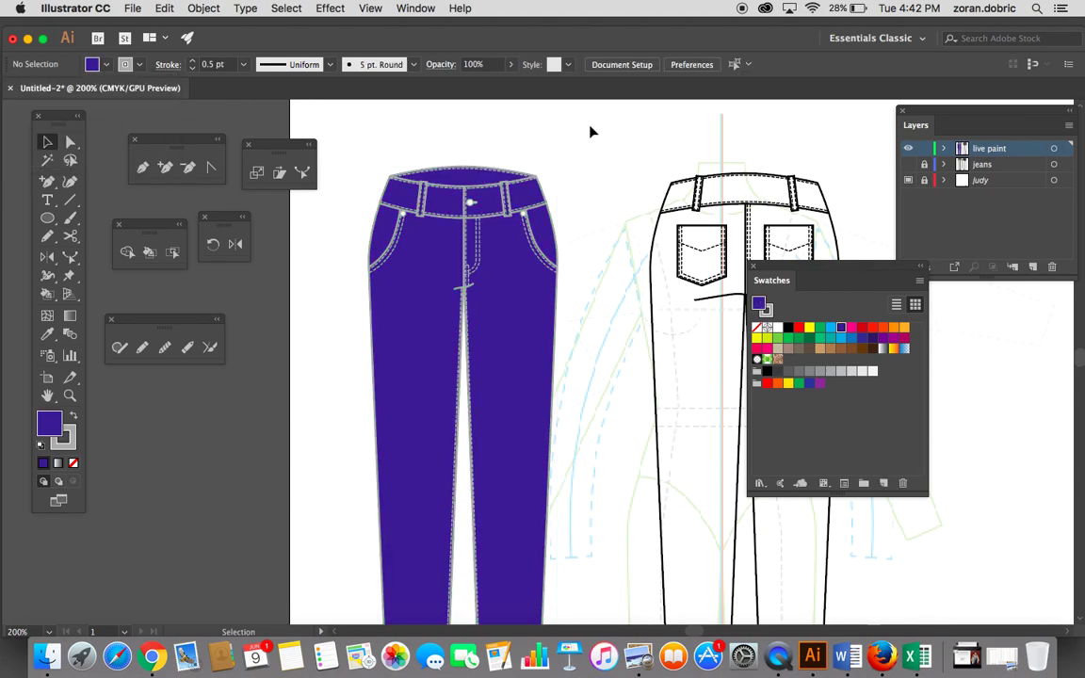
Step: Recolour the outer curved stitching line of the front fly with the yellow-orange swatch as its stroke
click(69, 395)
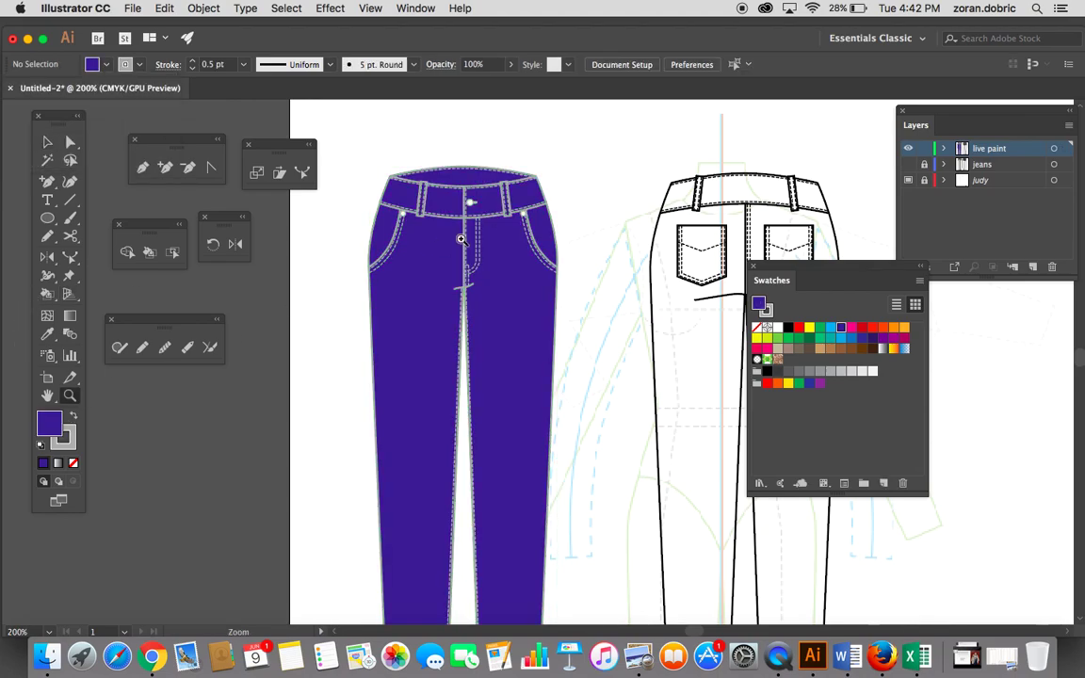
click(416, 217)
click(415, 300)
click(565, 348)
click(610, 409)
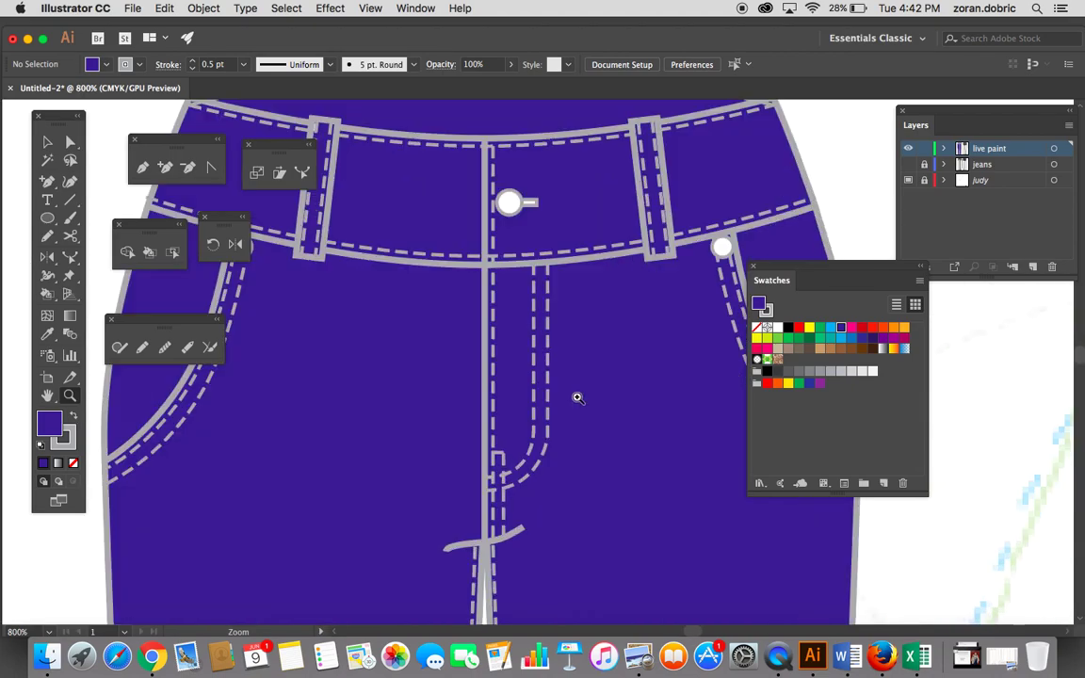
drag(476, 352, 501, 367)
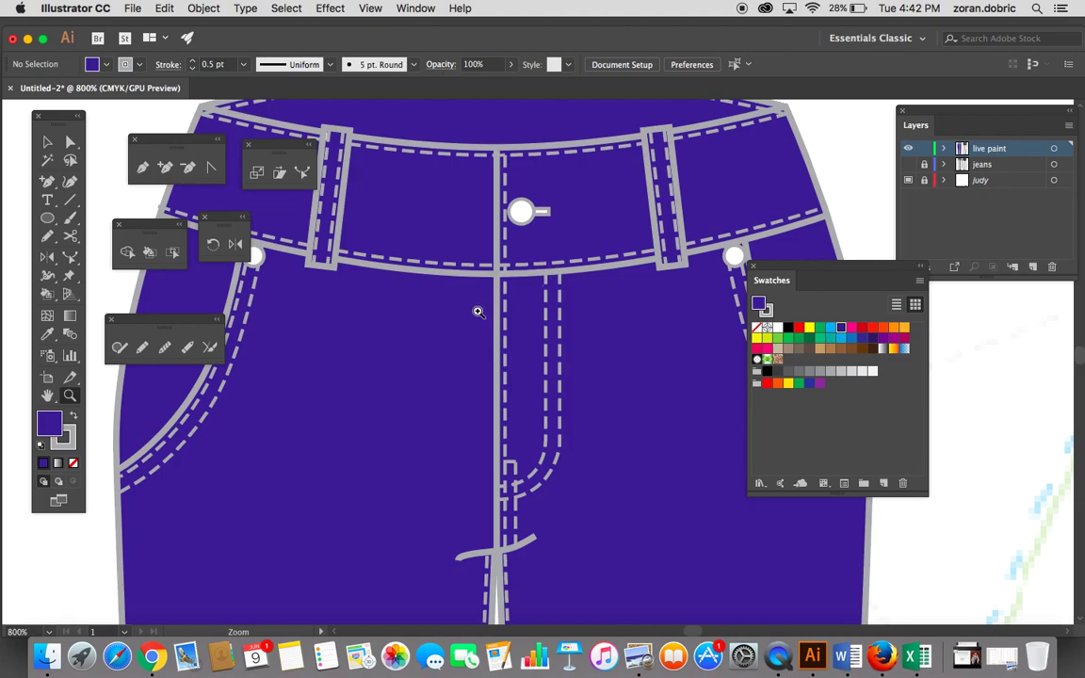
click(70, 142)
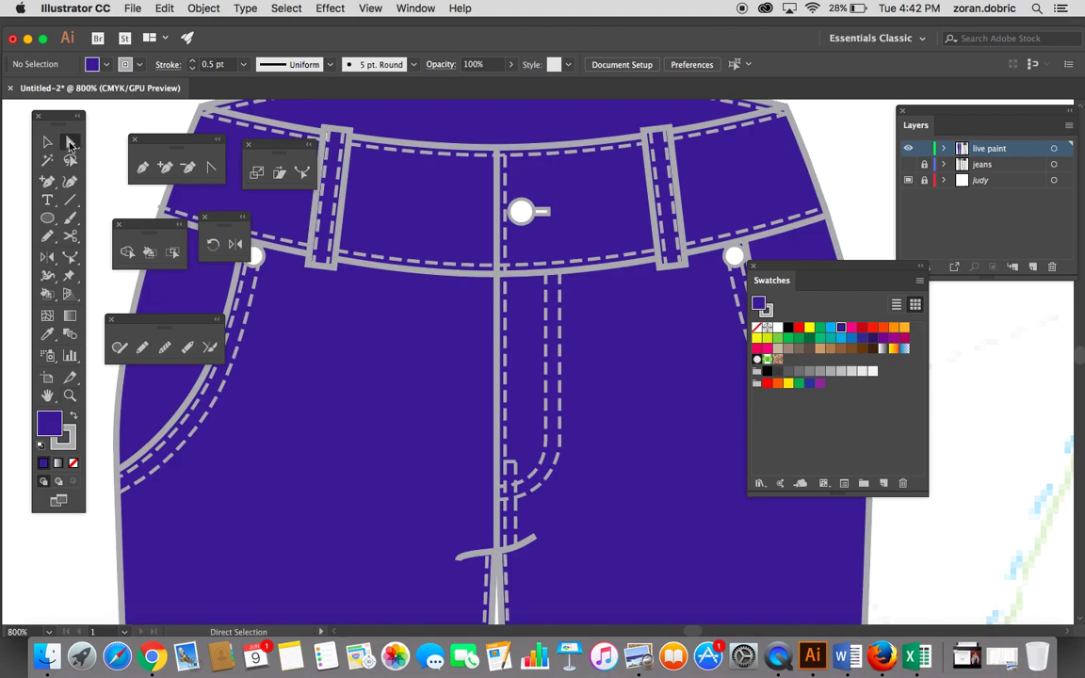
click(561, 461)
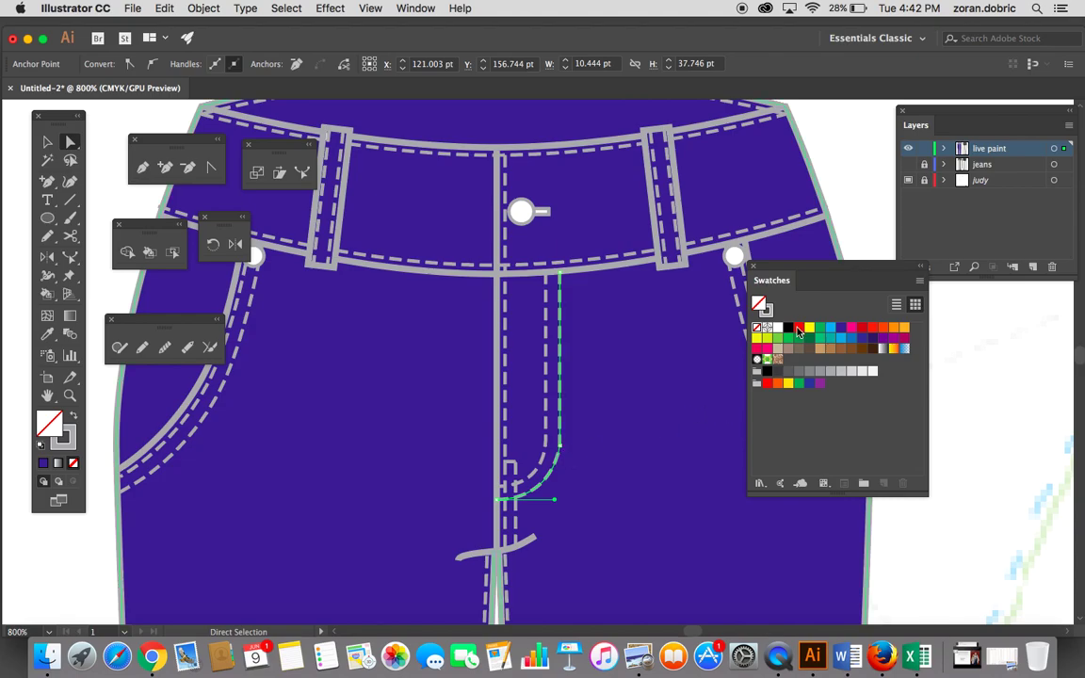
click(768, 312)
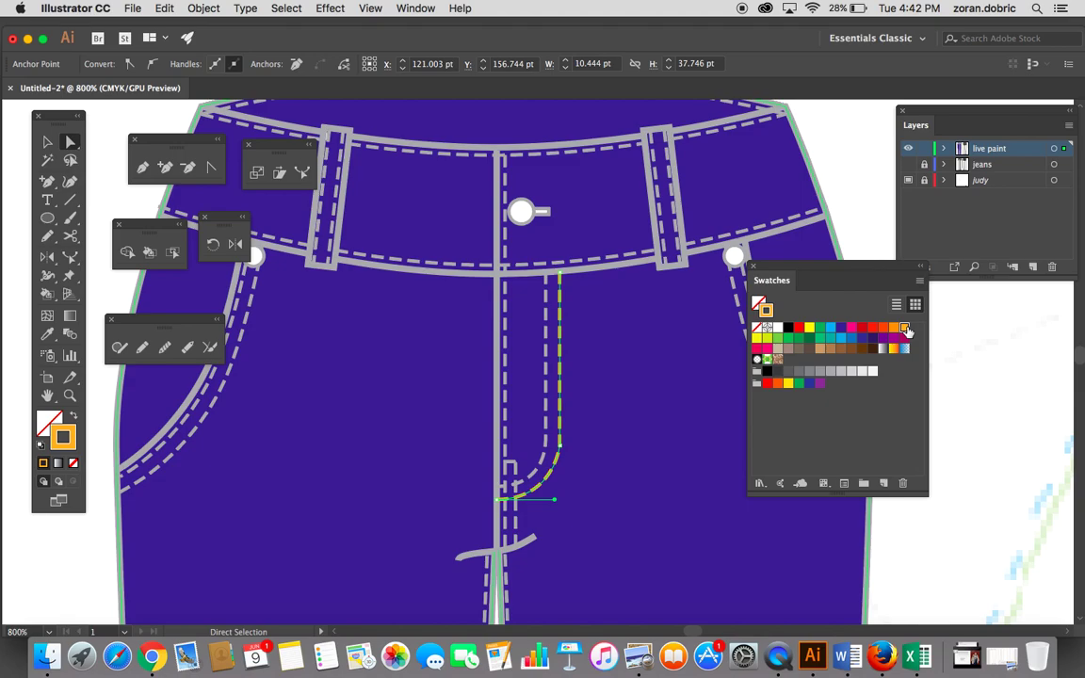
click(873, 231)
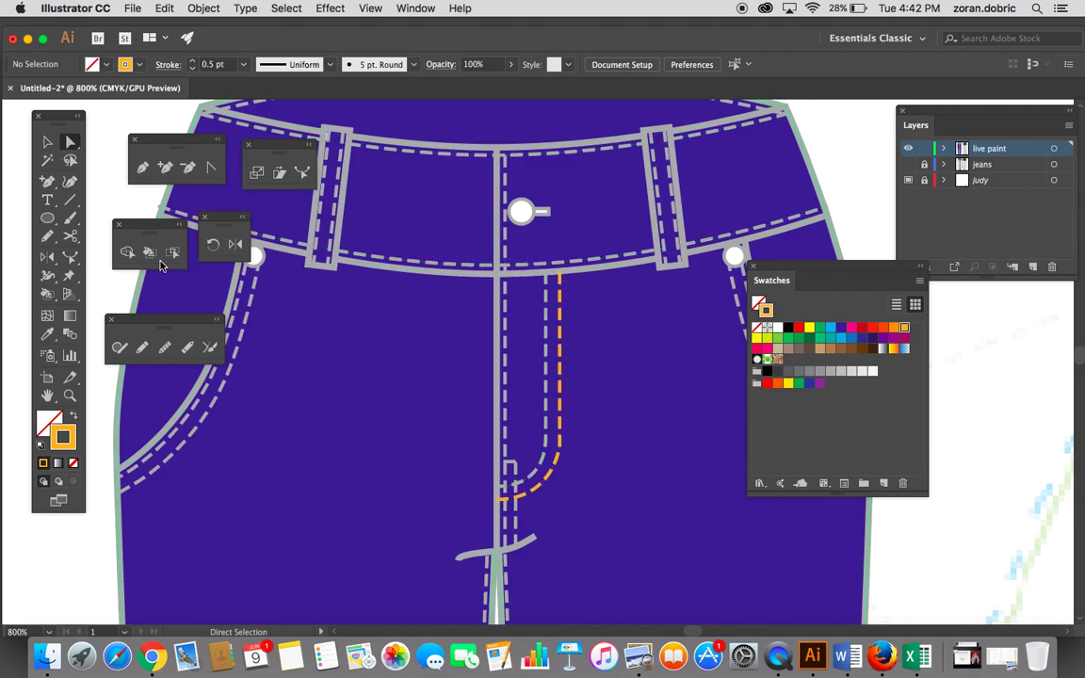
Step: Select the waistband, belt loop, pocket and remaining fly stitching lines and copy the yellow-orange stitch style onto them with the Eyedropper
click(69, 142)
click(415, 156)
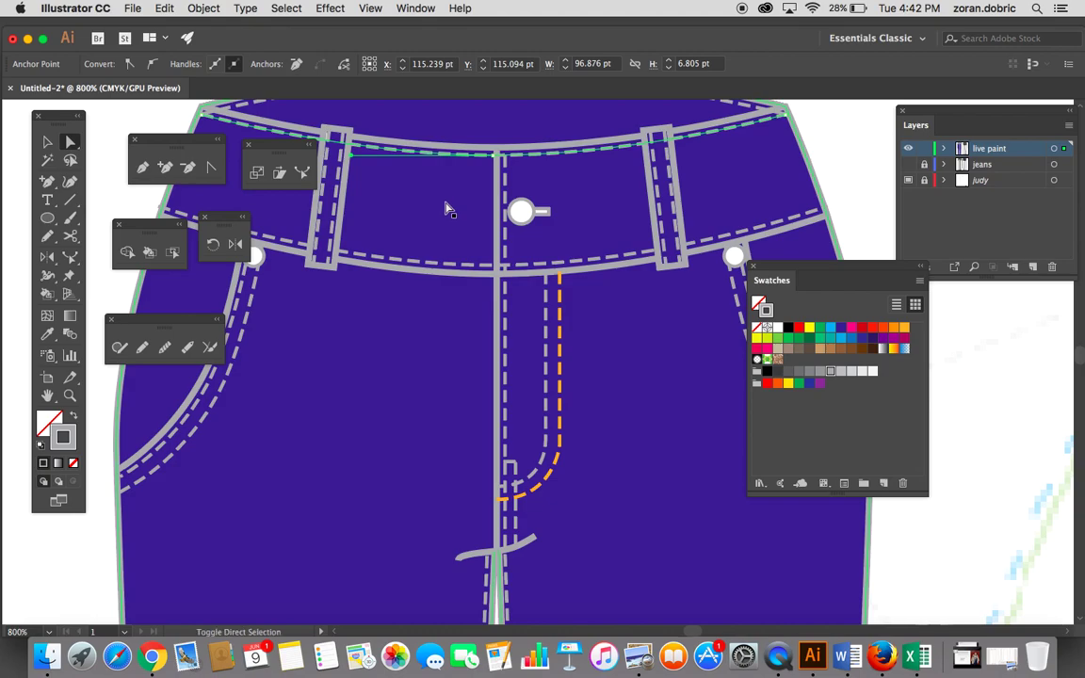
shift+click(337, 209)
shift+click(261, 321)
shift+click(233, 282)
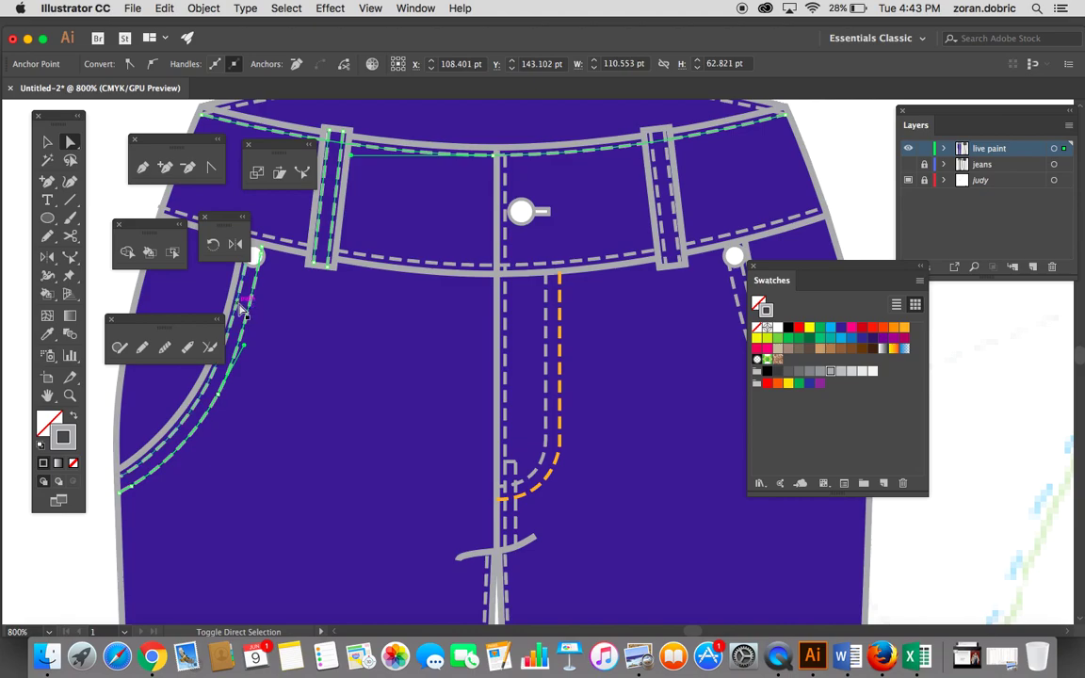
shift+click(551, 390)
shift+click(514, 462)
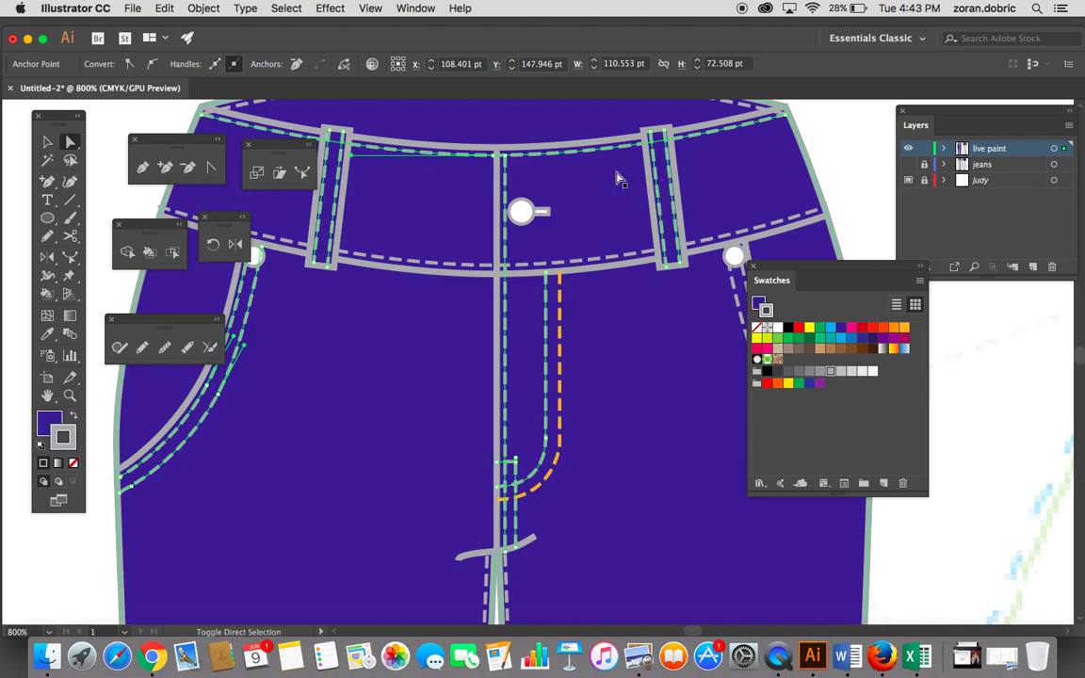
shift+click(734, 260)
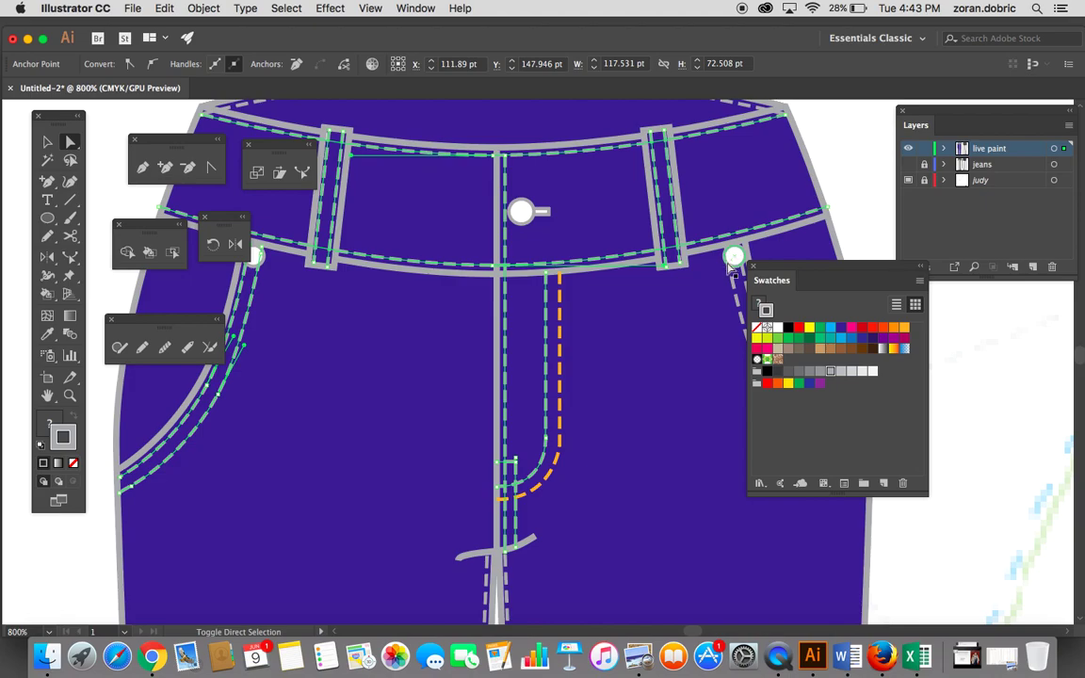
shift+click(744, 279)
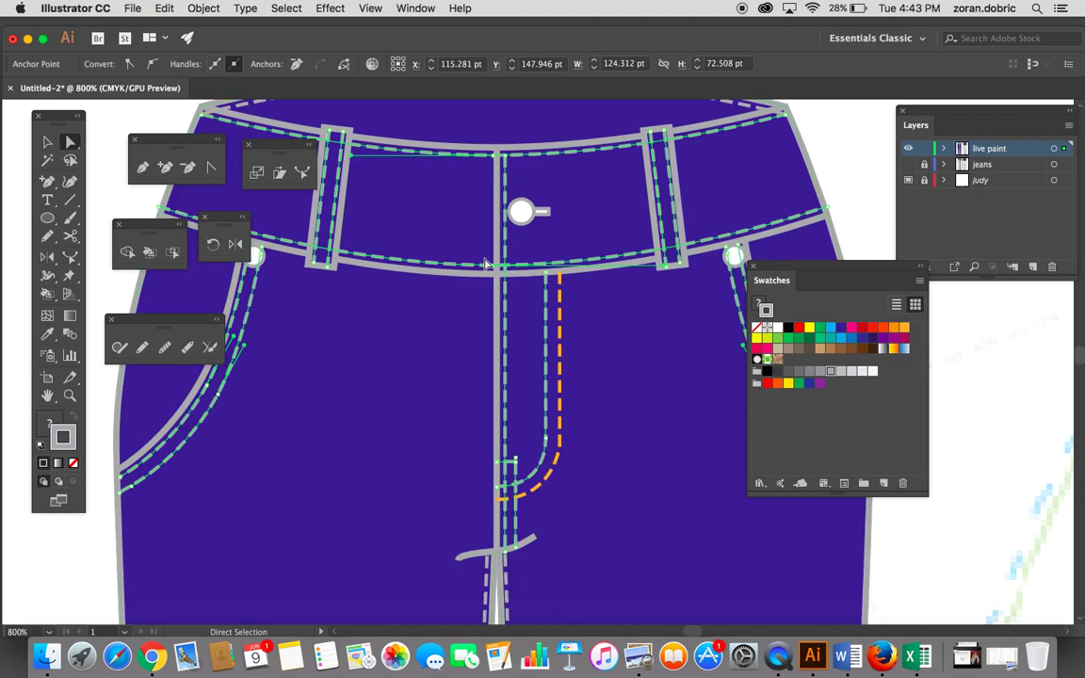
click(49, 337)
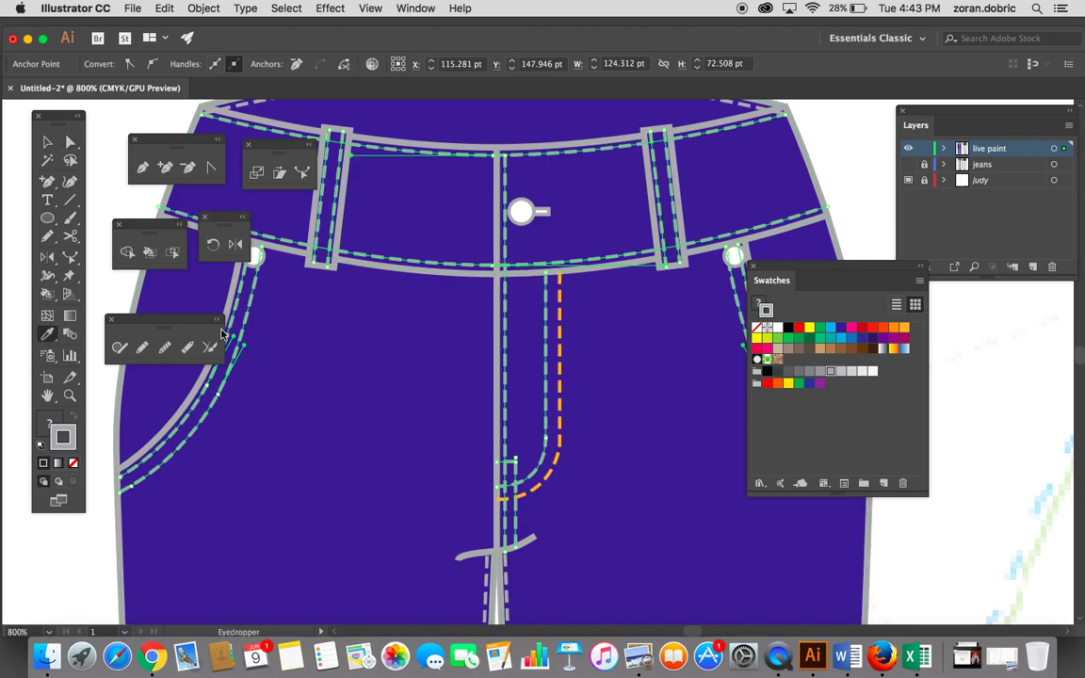
click(564, 326)
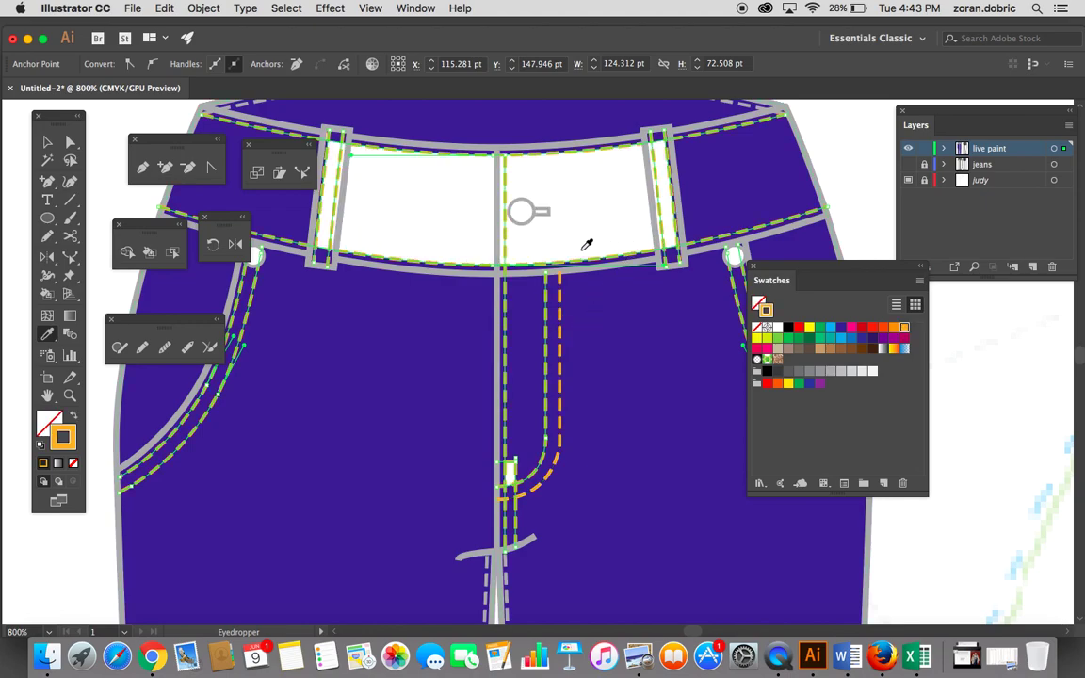
key(super+minus)
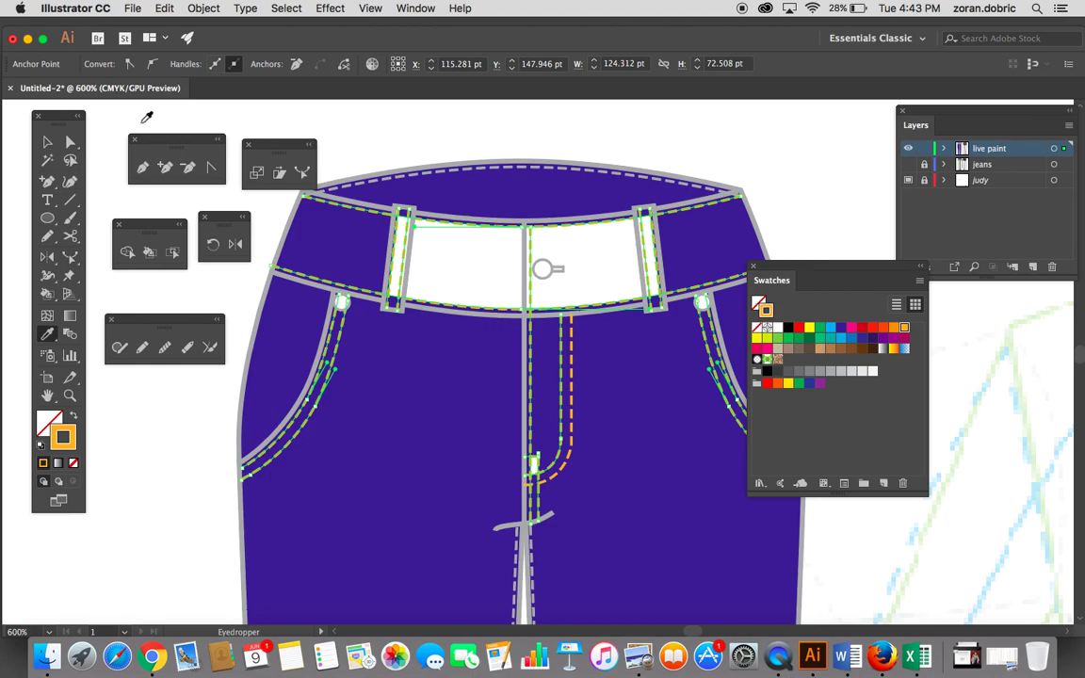
click(69, 141)
click(458, 132)
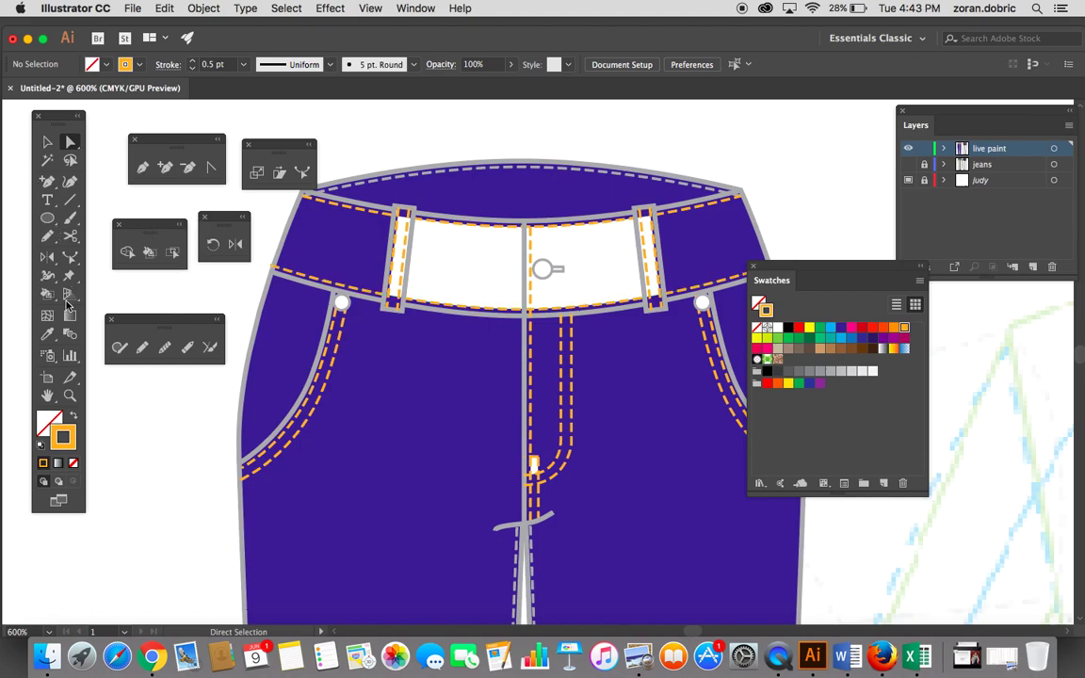
Step: Refill the white waistband sections, belt loops and small fly area with violet-blue using the Live Paint Bucket
click(49, 295)
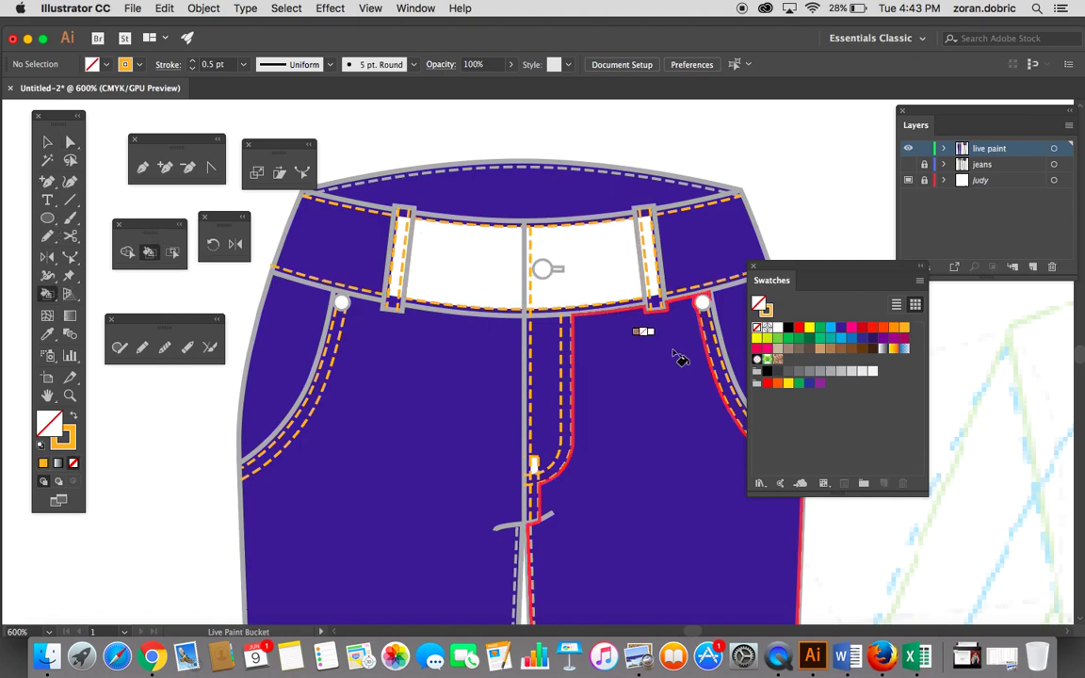
click(843, 330)
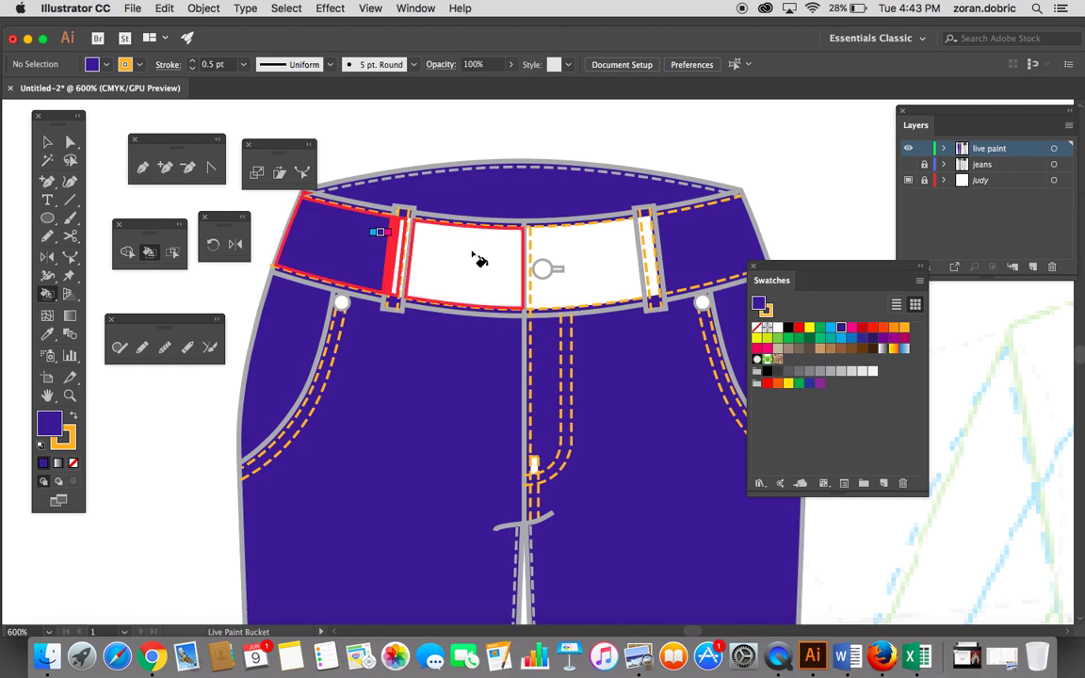
click(612, 245)
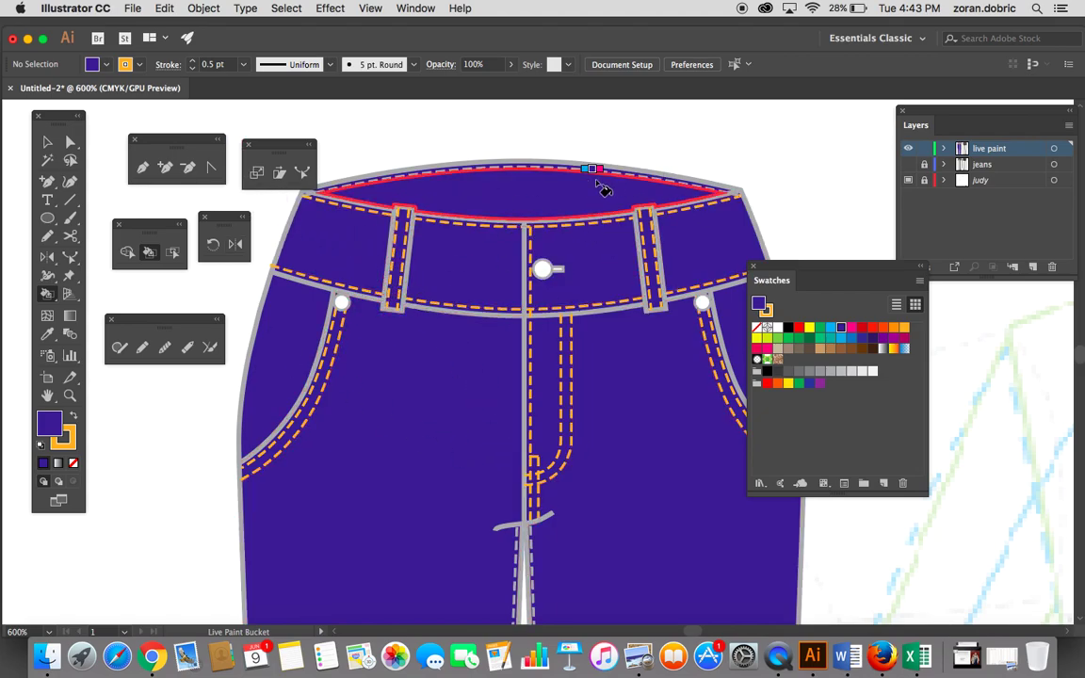
Step: Recolour the stitching along the inner back waistband and both inseams with the yellow-orange stroke swatch
click(71, 142)
click(488, 175)
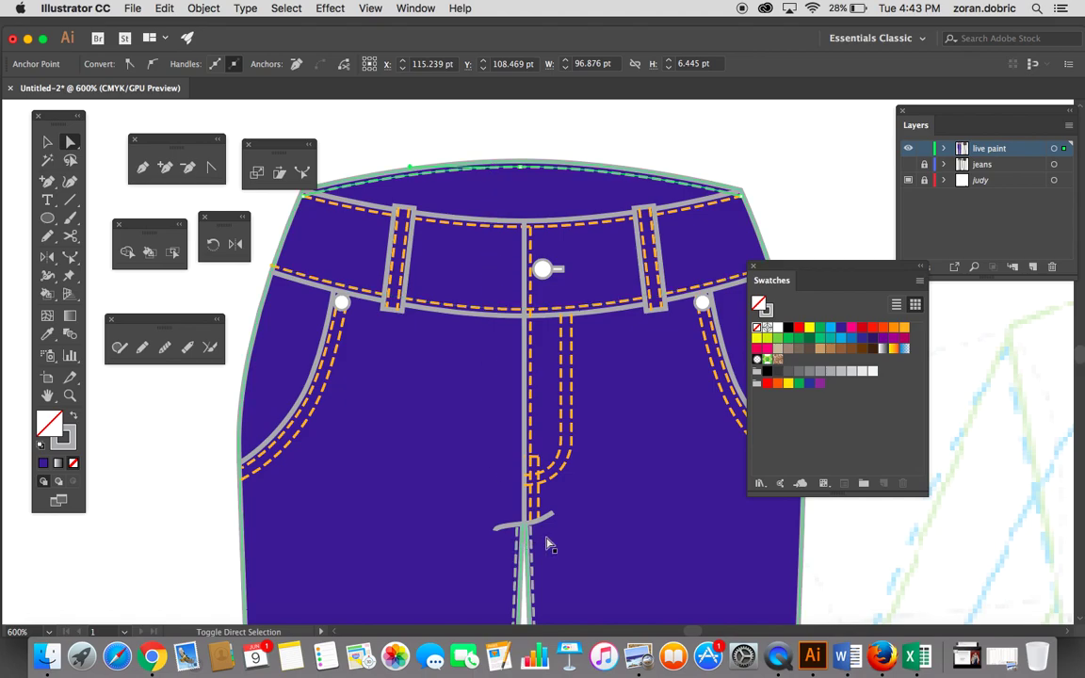
shift+click(518, 553)
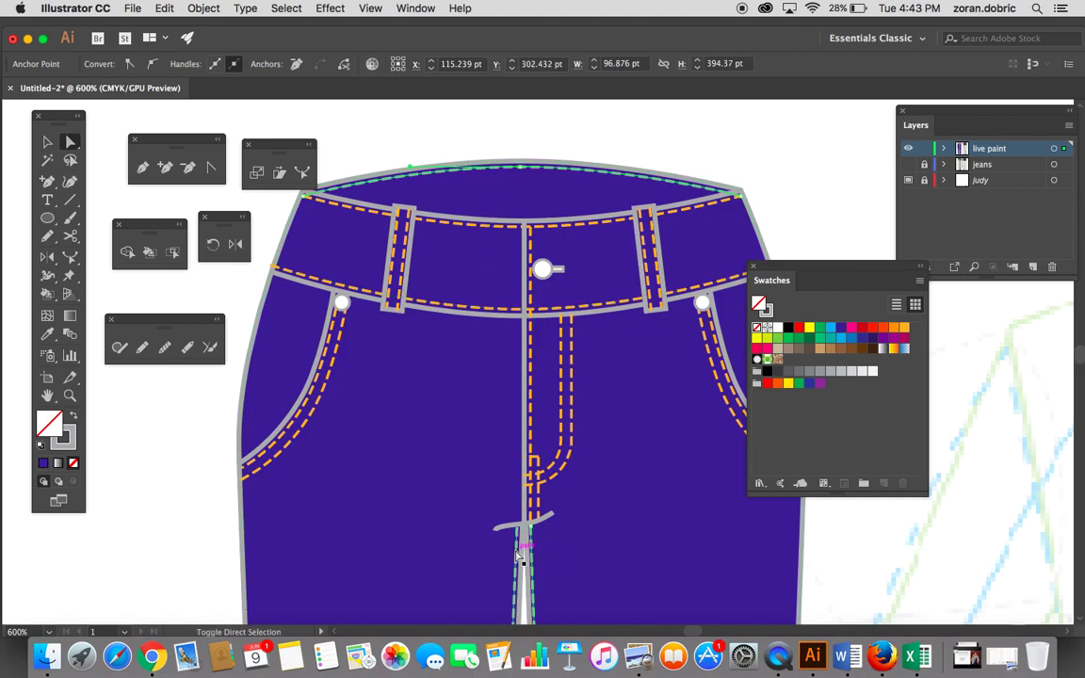
click(768, 314)
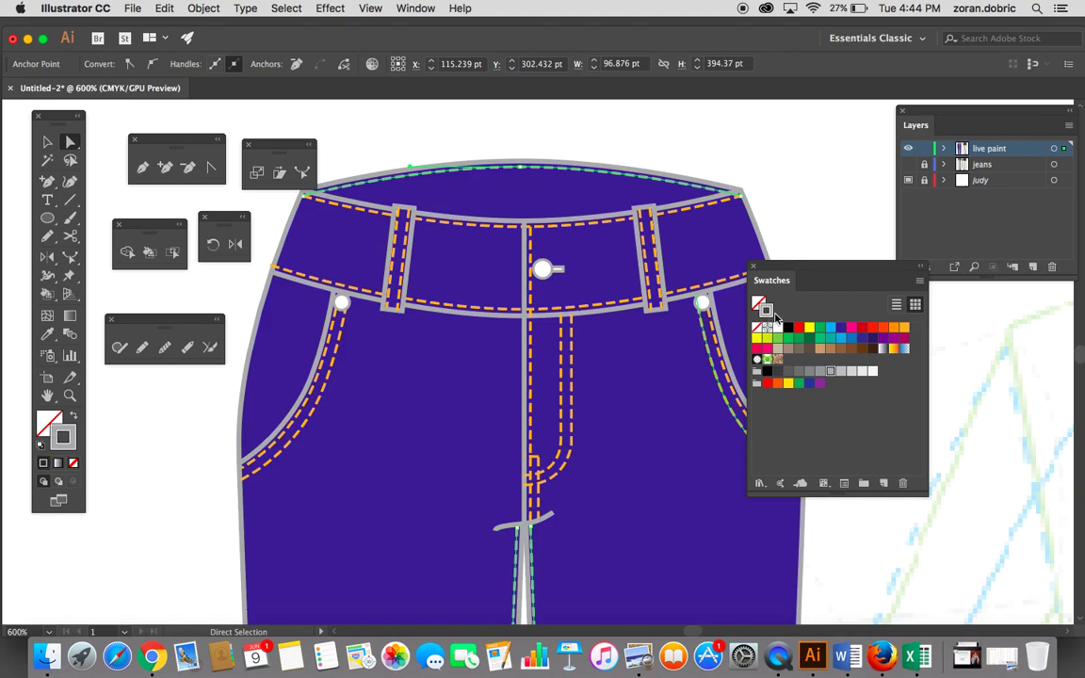
click(905, 329)
key(super+shift+a)
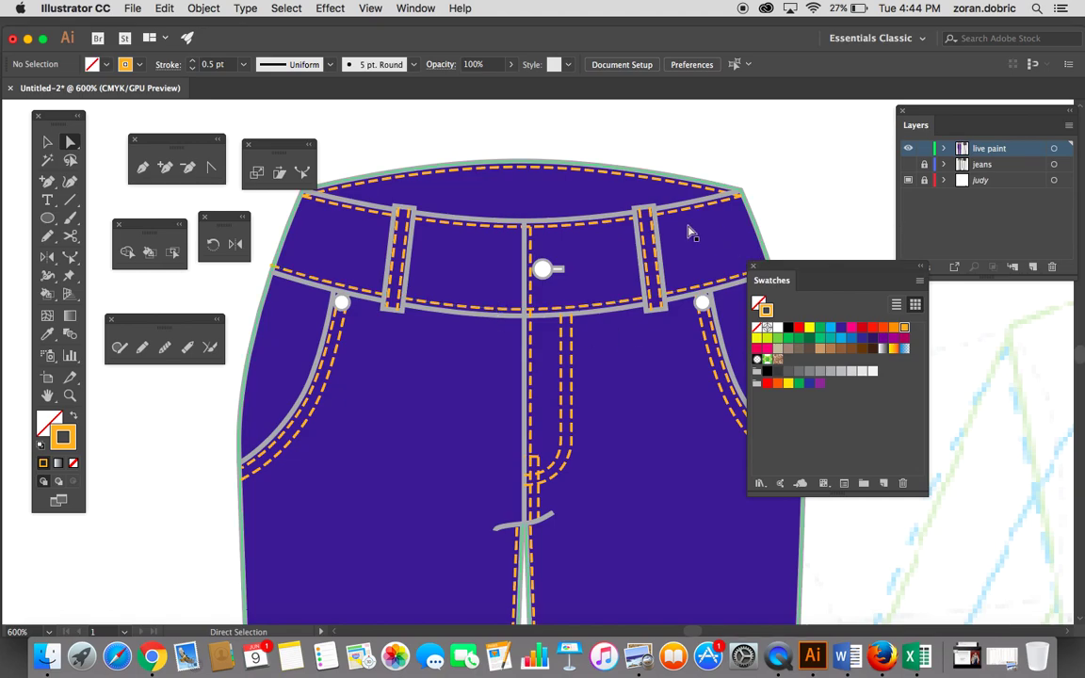
key(super+minus)
drag(606, 414, 543, 293)
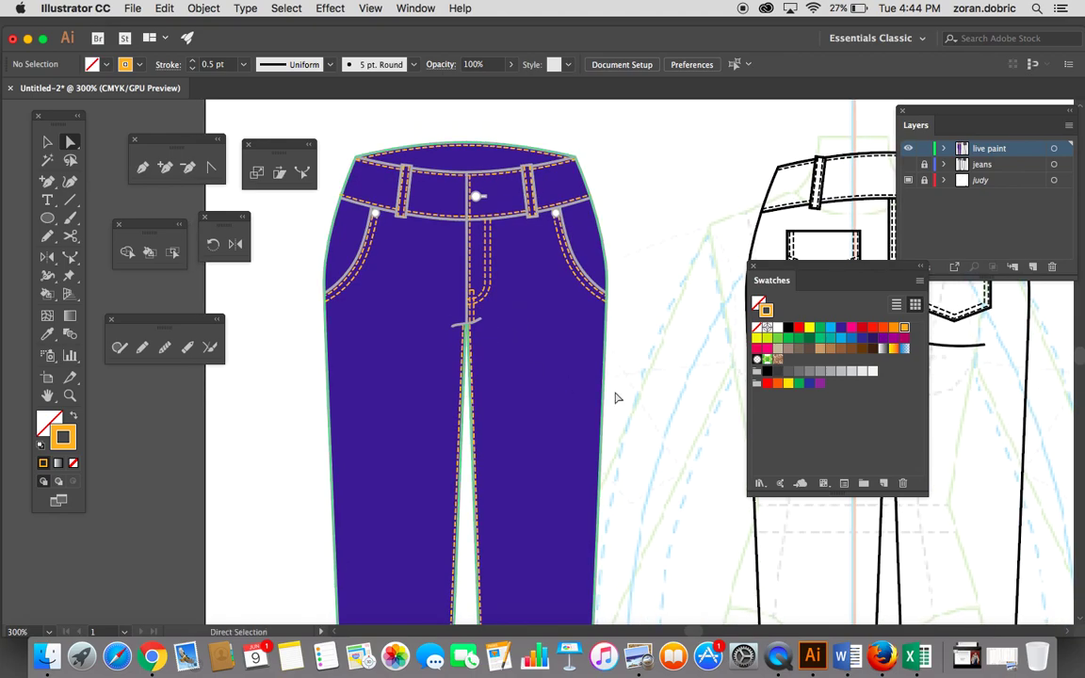